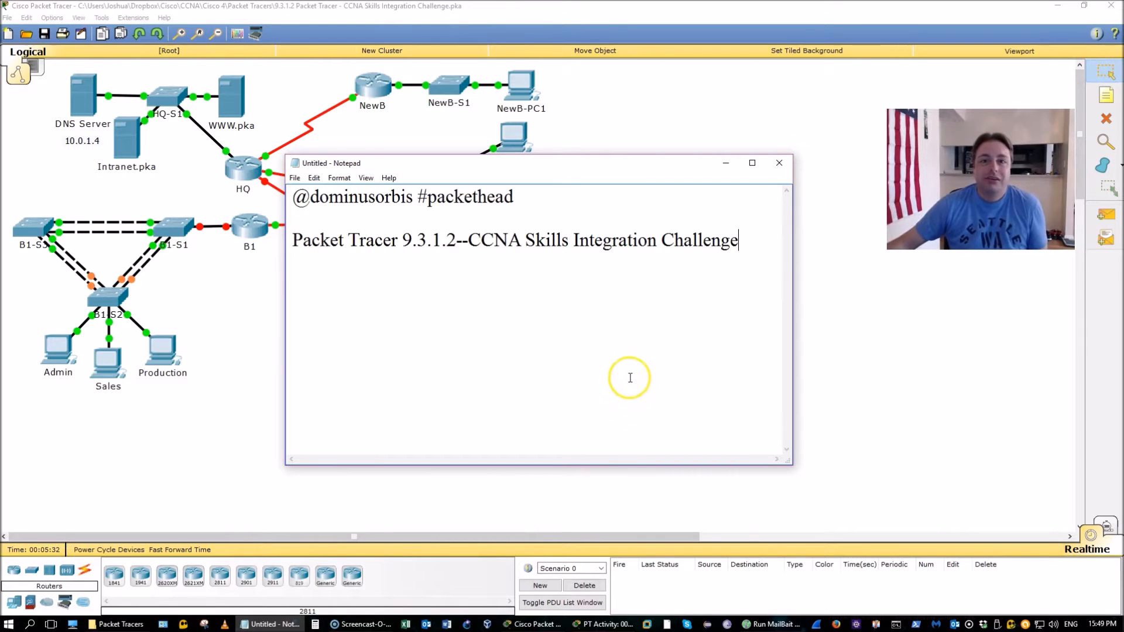
Read through the activity's addressing table and the SSH, PPP and NAT requirements
{"action": "left_click", "coordinate": [587, 625]}
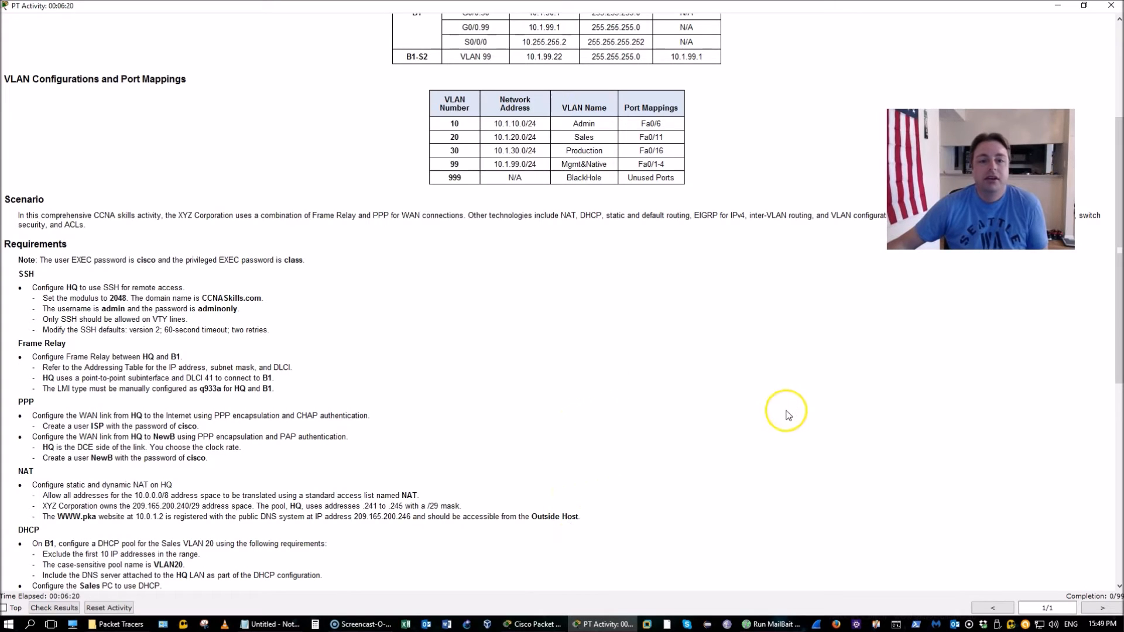
{"action": "scroll", "coordinate": [789, 415], "scroll_direction": "up", "scroll_amount": 2}
{"action": "scroll", "coordinate": [789, 415], "scroll_direction": "up", "scroll_amount": 2}
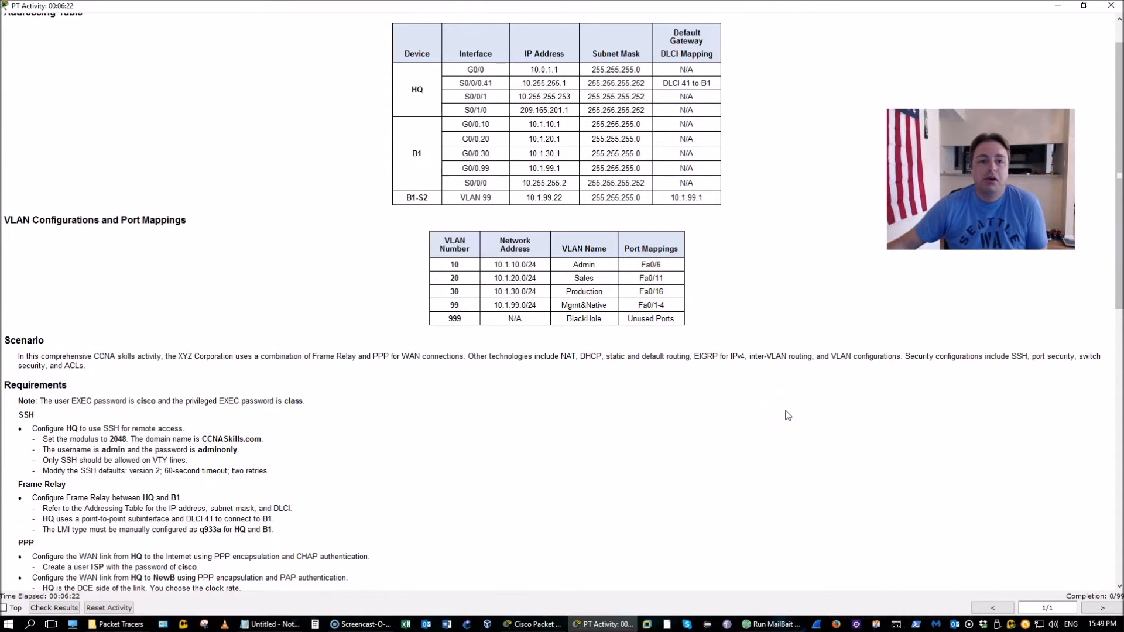
{"action": "scroll", "coordinate": [787, 415], "scroll_direction": "up", "scroll_amount": 1}
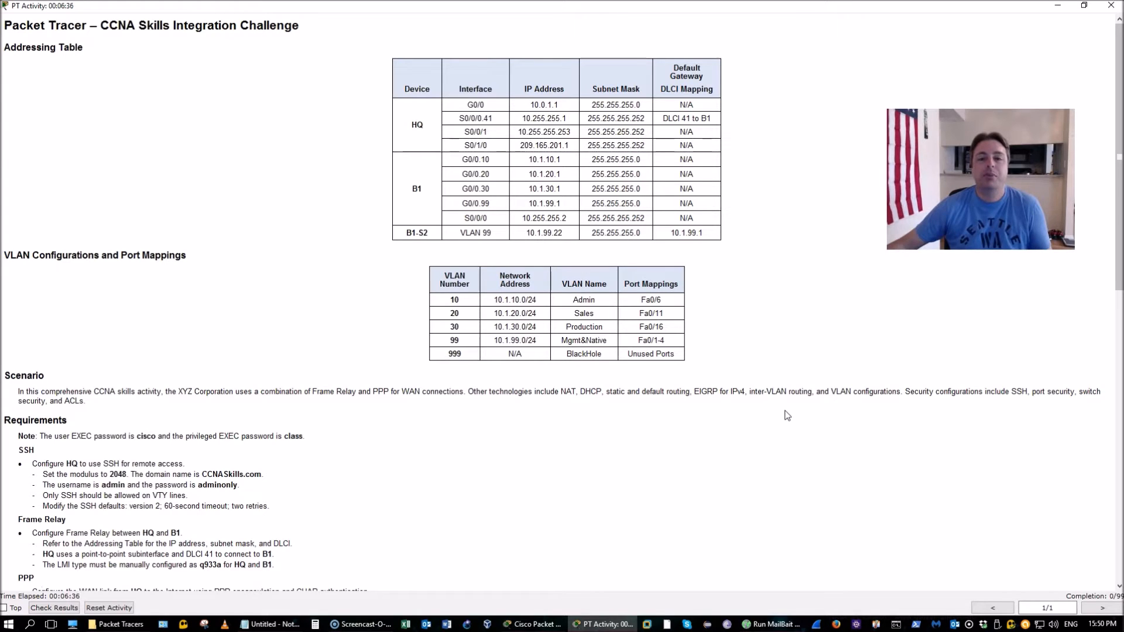
{"action": "scroll", "coordinate": [788, 416], "scroll_direction": "down", "scroll_amount": 3}
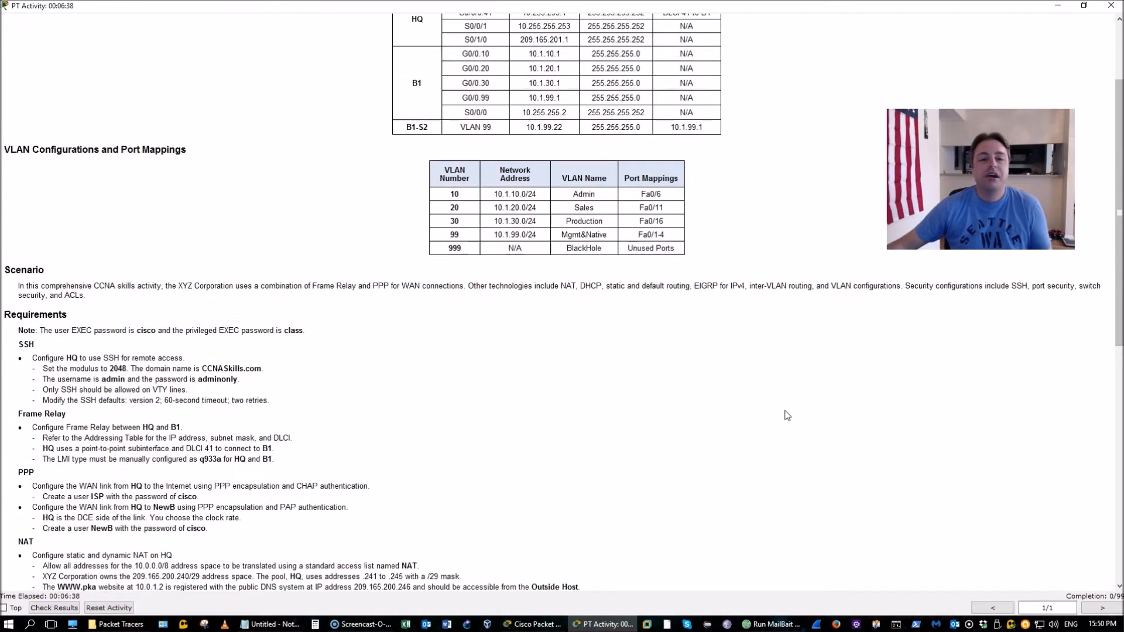
{"action": "scroll", "coordinate": [788, 415], "scroll_direction": "up", "scroll_amount": 1}
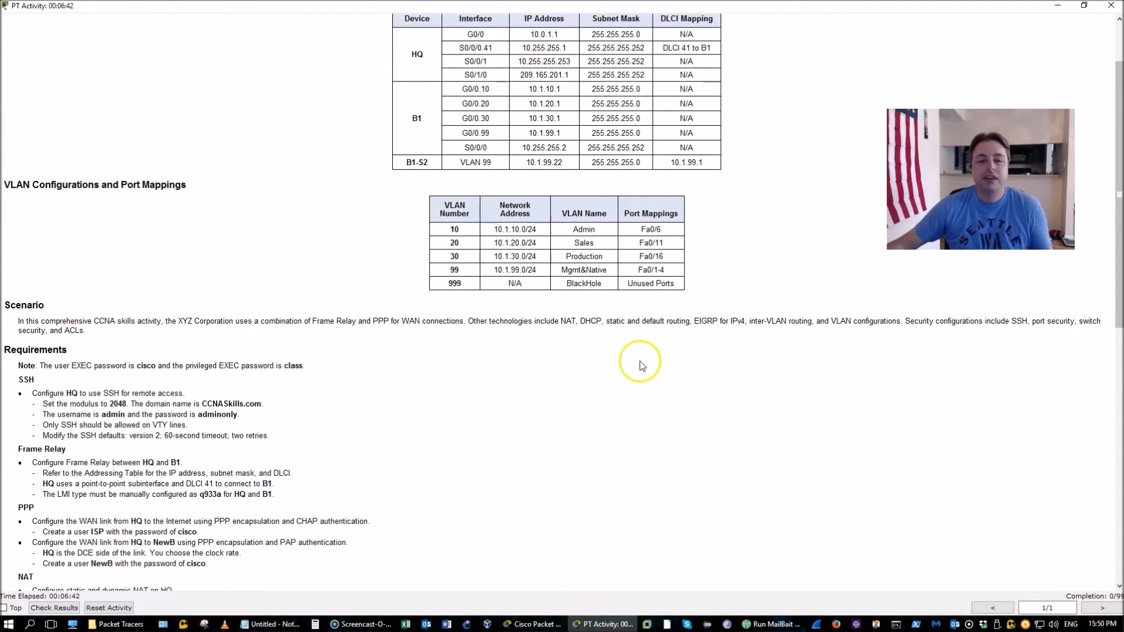
{"action": "scroll", "coordinate": [637, 361], "scroll_direction": "down", "scroll_amount": 1}
{"action": "scroll", "coordinate": [450, 311], "scroll_direction": "down", "scroll_amount": 3}
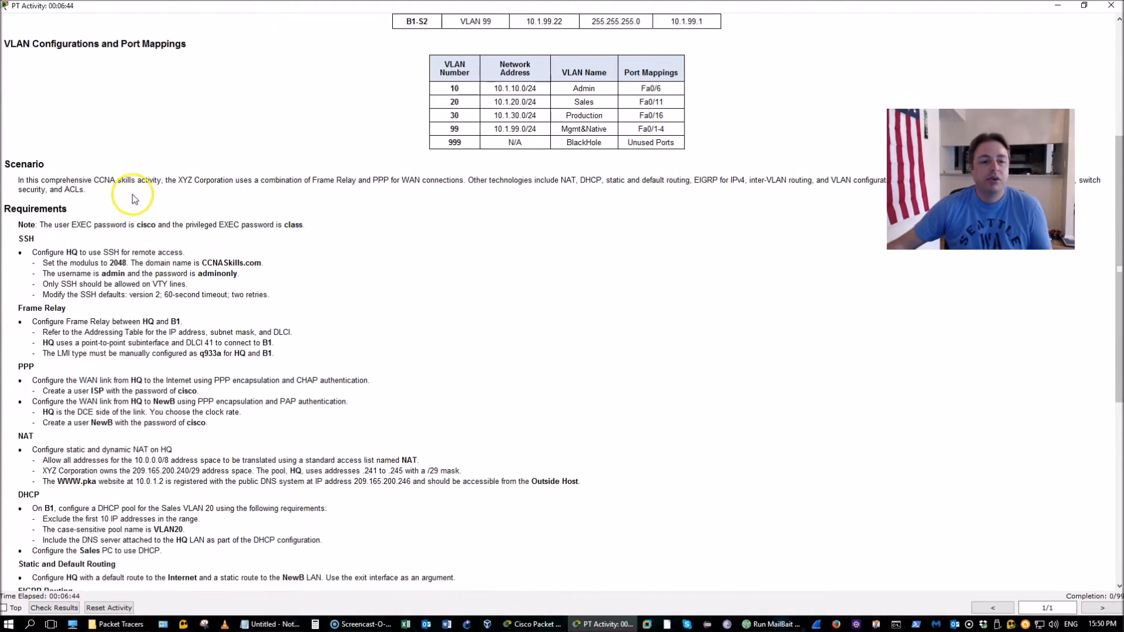
{"action": "scroll", "coordinate": [477, 277], "scroll_direction": "up", "scroll_amount": 3}
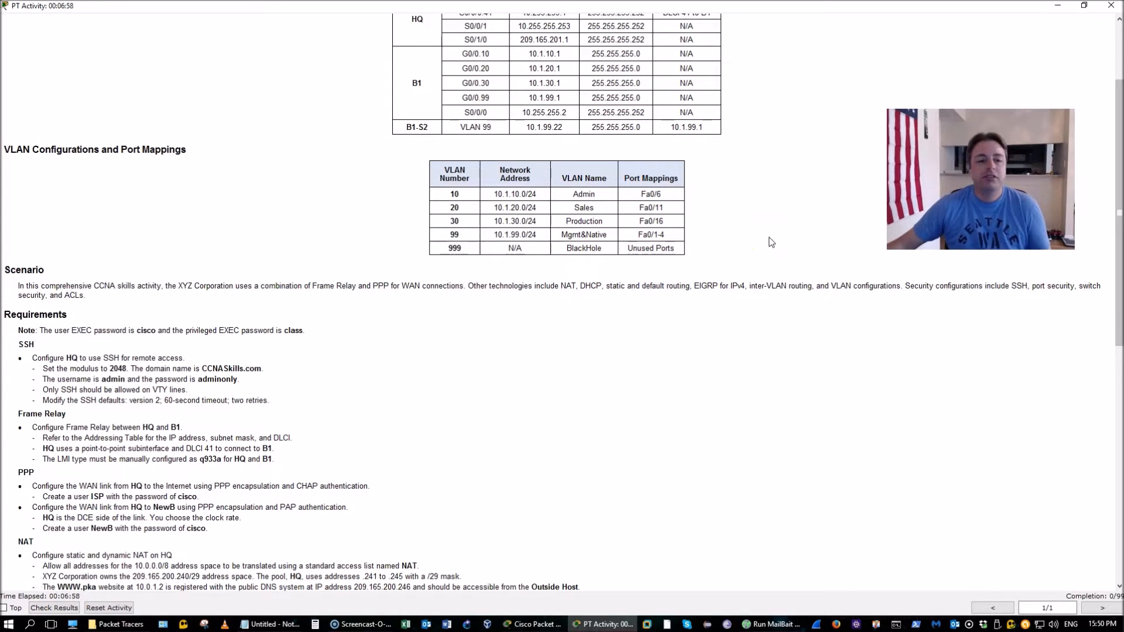
{"action": "scroll", "coordinate": [768, 236], "scroll_direction": "down", "scroll_amount": 3}
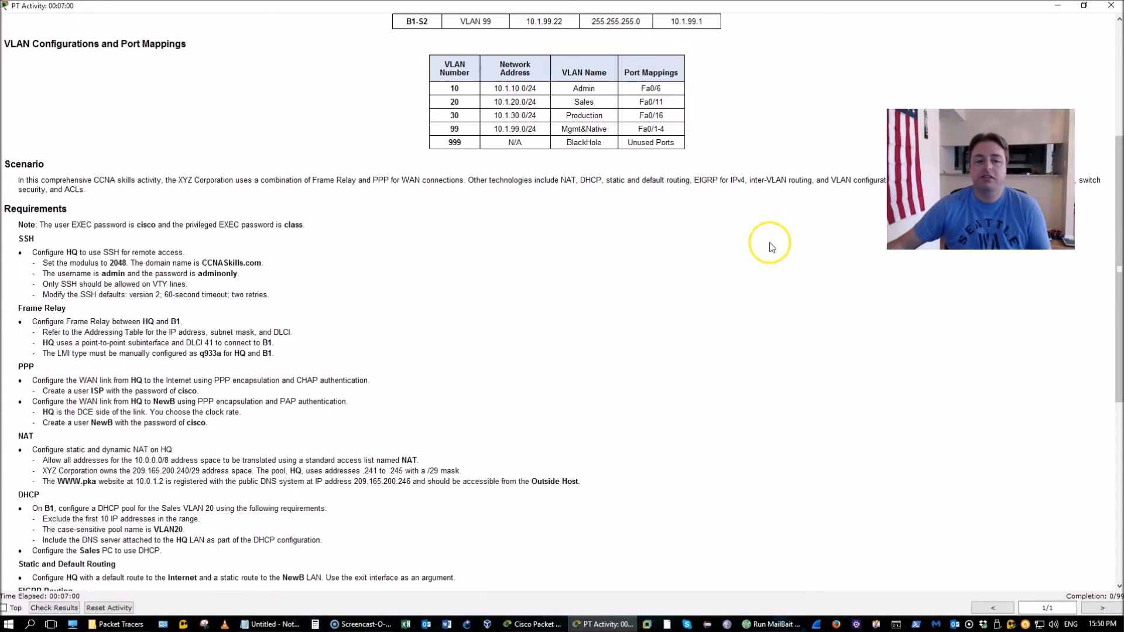
{"action": "scroll", "coordinate": [770, 242], "scroll_direction": "up", "scroll_amount": 2}
{"action": "scroll", "coordinate": [770, 245], "scroll_direction": "up", "scroll_amount": 1}
{"action": "scroll", "coordinate": [770, 244], "scroll_direction": "down", "scroll_amount": 3}
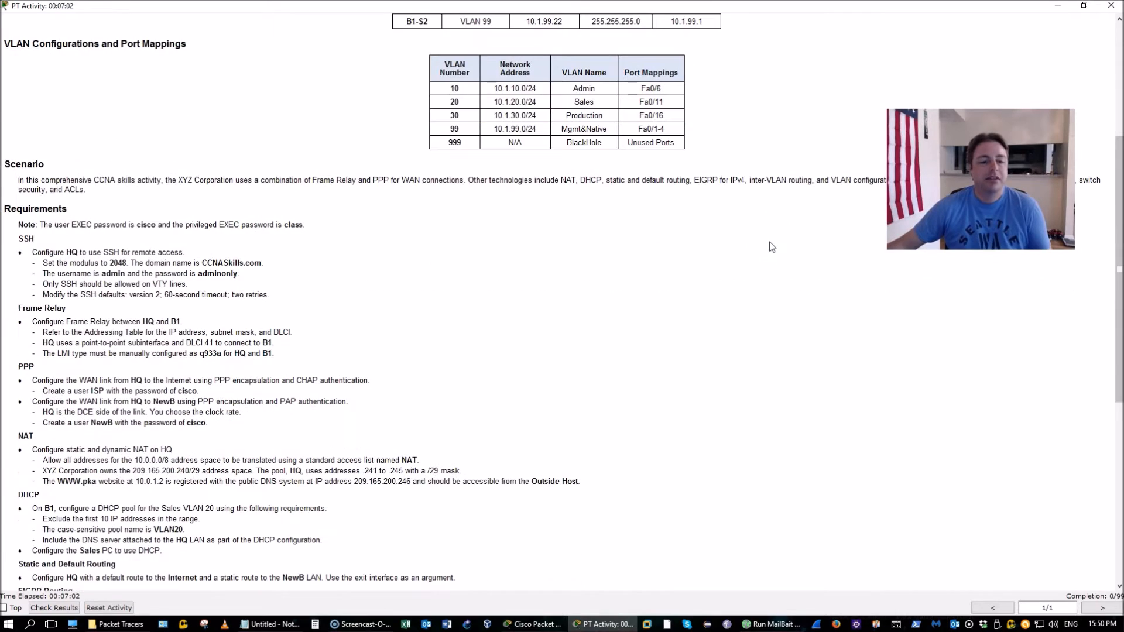
Open the HQ router's CLI and enlarge its terminal window
{"action": "left_click", "coordinate": [538, 624]}
{"action": "left_click", "coordinate": [243, 169]}
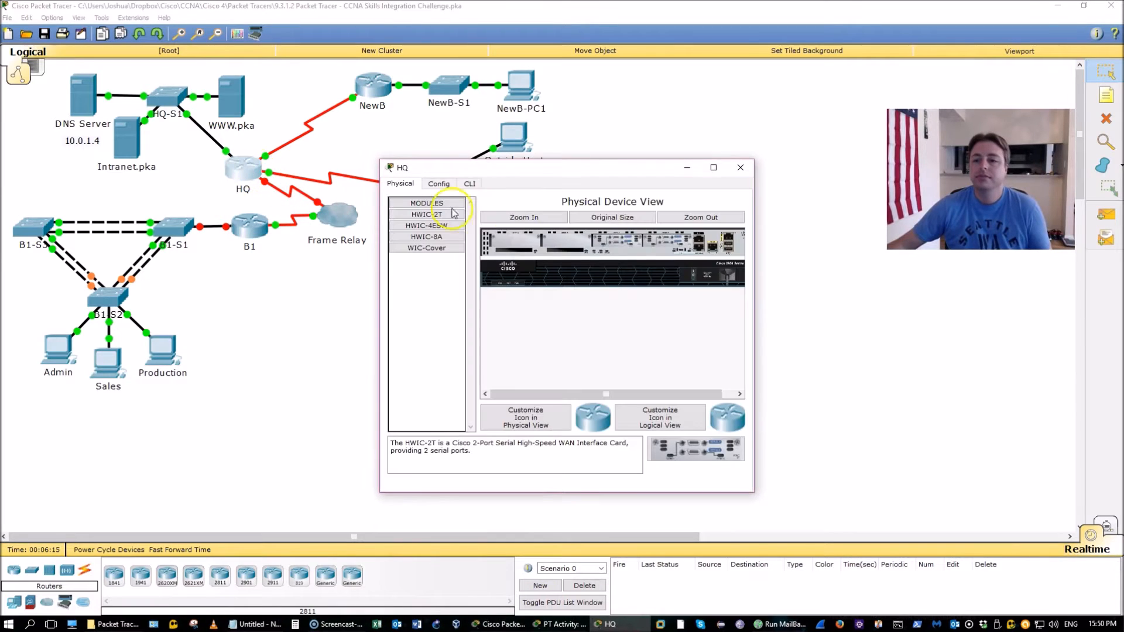
{"action": "left_click", "coordinate": [470, 184]}
{"action": "left_click_drag", "start_coordinate": [544, 166], "coordinate": [439, 113]}
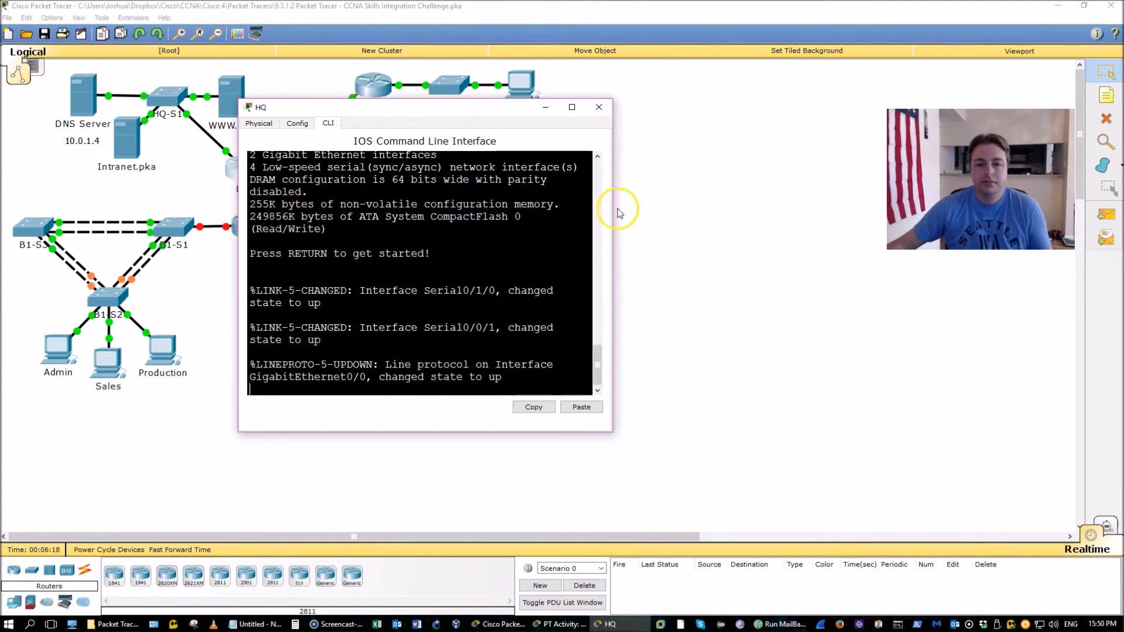
{"action": "left_click_drag", "start_coordinate": [620, 207], "coordinate": [832, 206]}
{"action": "left_click", "coordinate": [654, 369]}
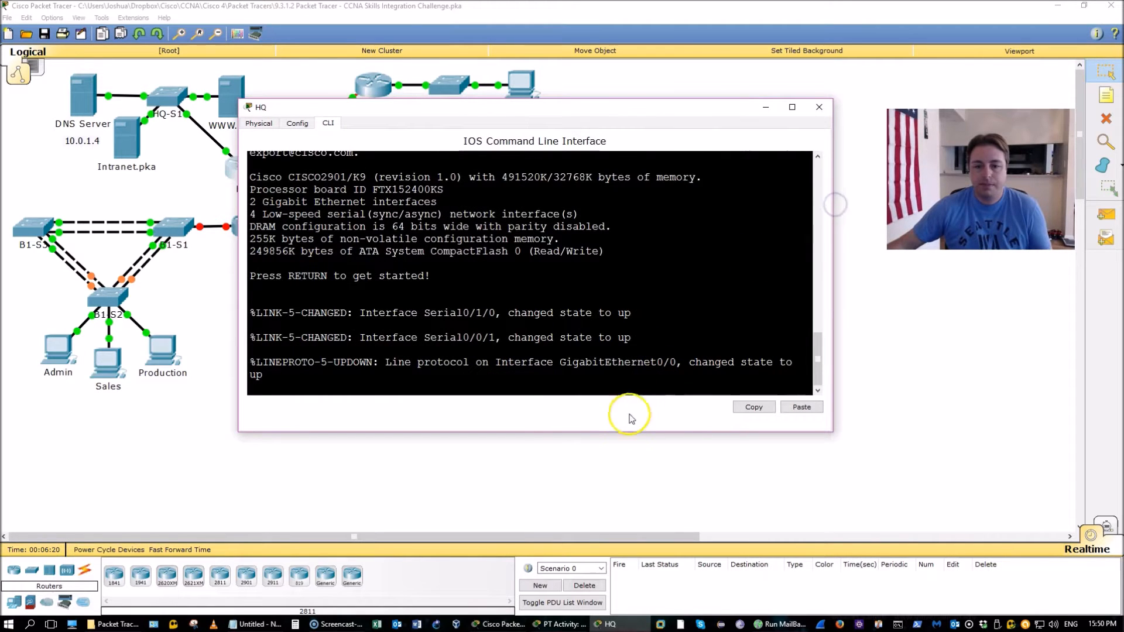
{"action": "left_click_drag", "start_coordinate": [625, 433], "coordinate": [627, 510]}
{"action": "left_click", "coordinate": [562, 624]}
{"action": "left_click", "coordinate": [563, 623]}
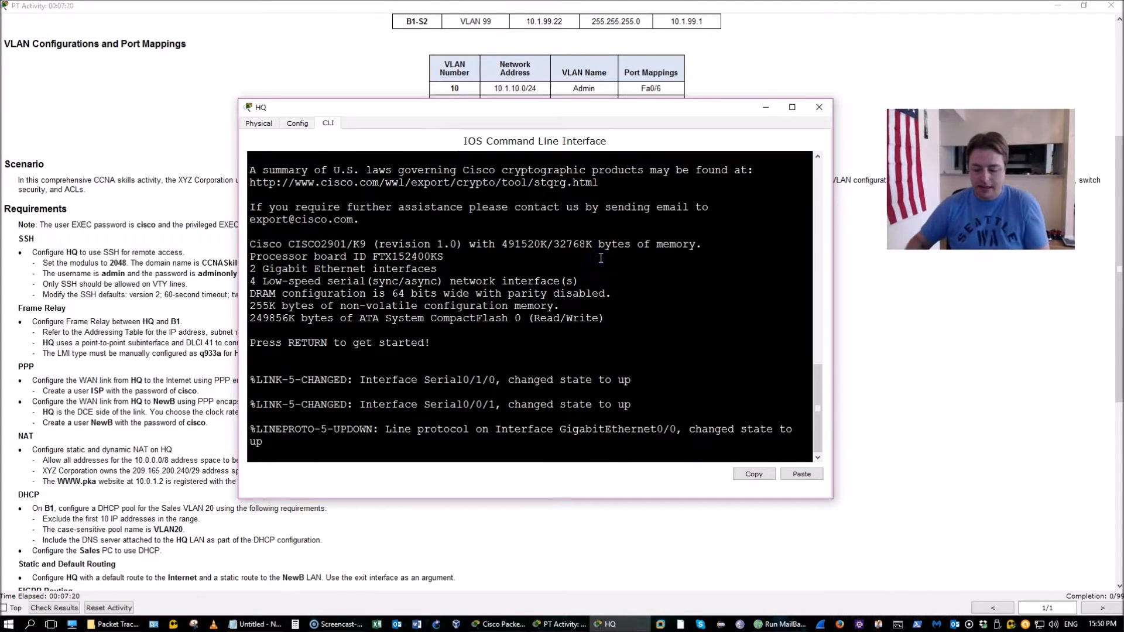
Enter privileged EXEC mode on HQ, then global configuration mode with conf t
{"action": "key", "text": "Return"}
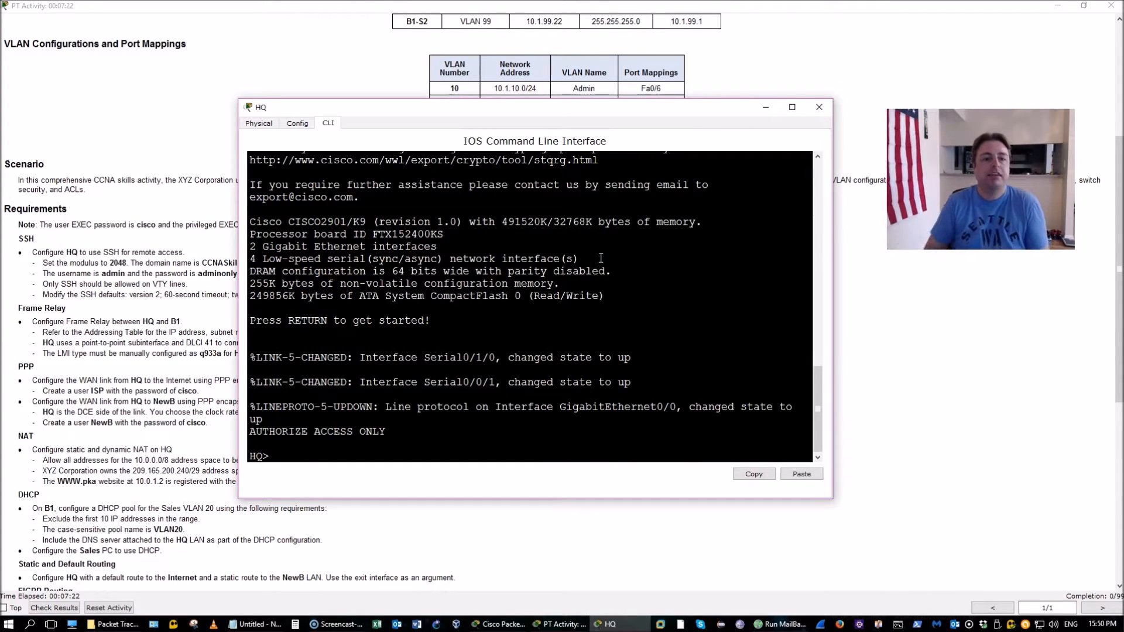
{"action": "key", "text": "Return"}
{"action": "type", "text": "en"}
{"action": "key", "text": "Return"}
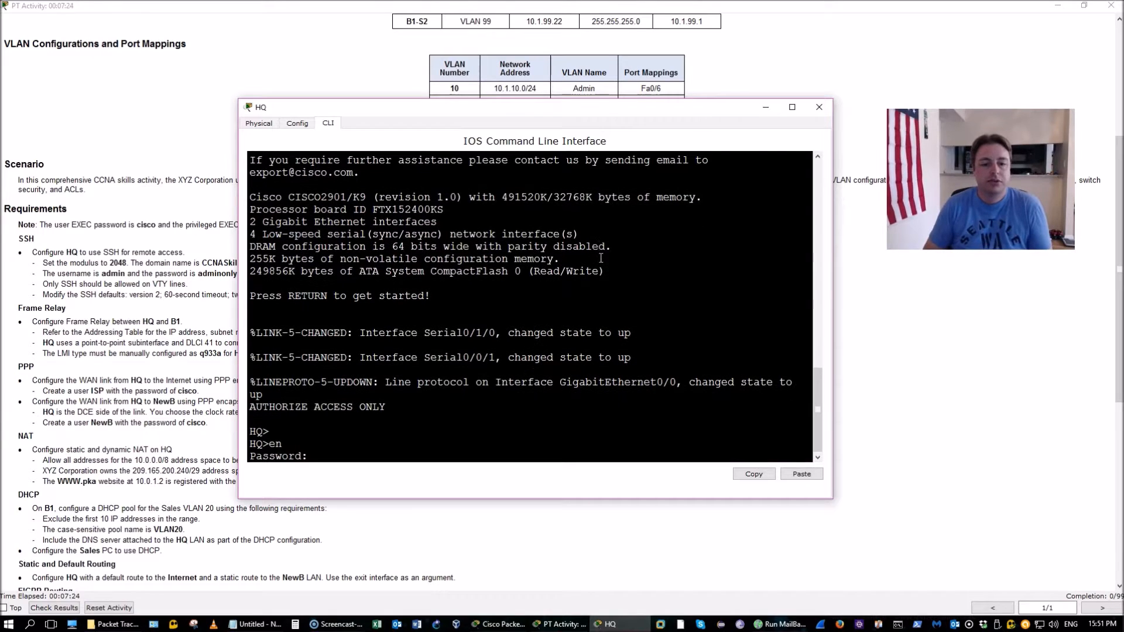
{"action": "key", "text": "Return"}
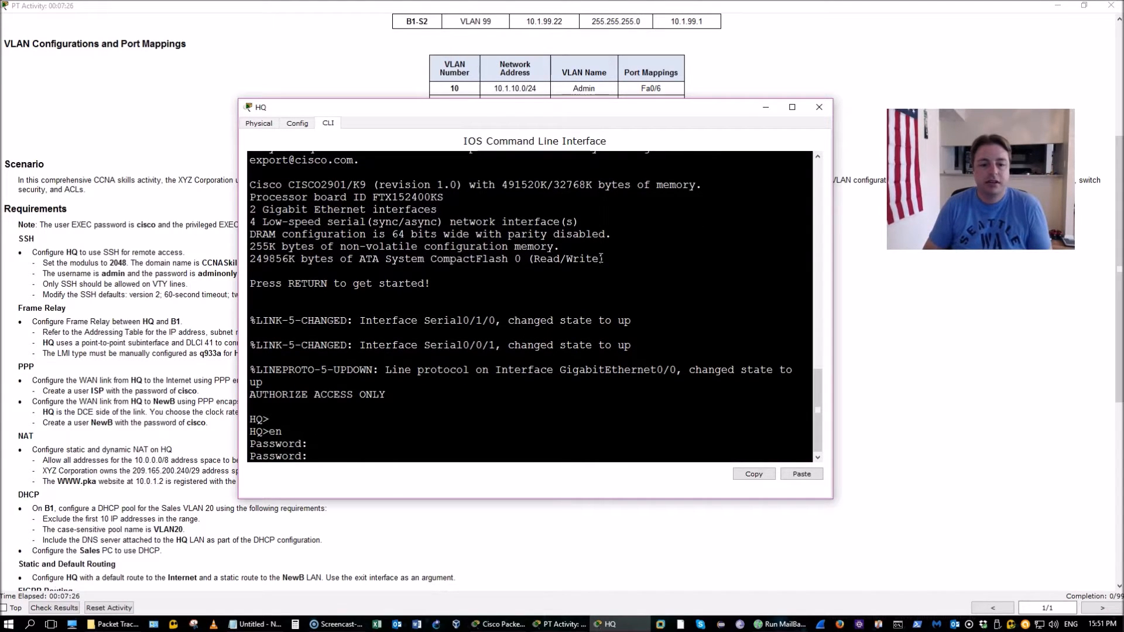
{"action": "key", "text": "Return"}
{"action": "type", "text": "con"}
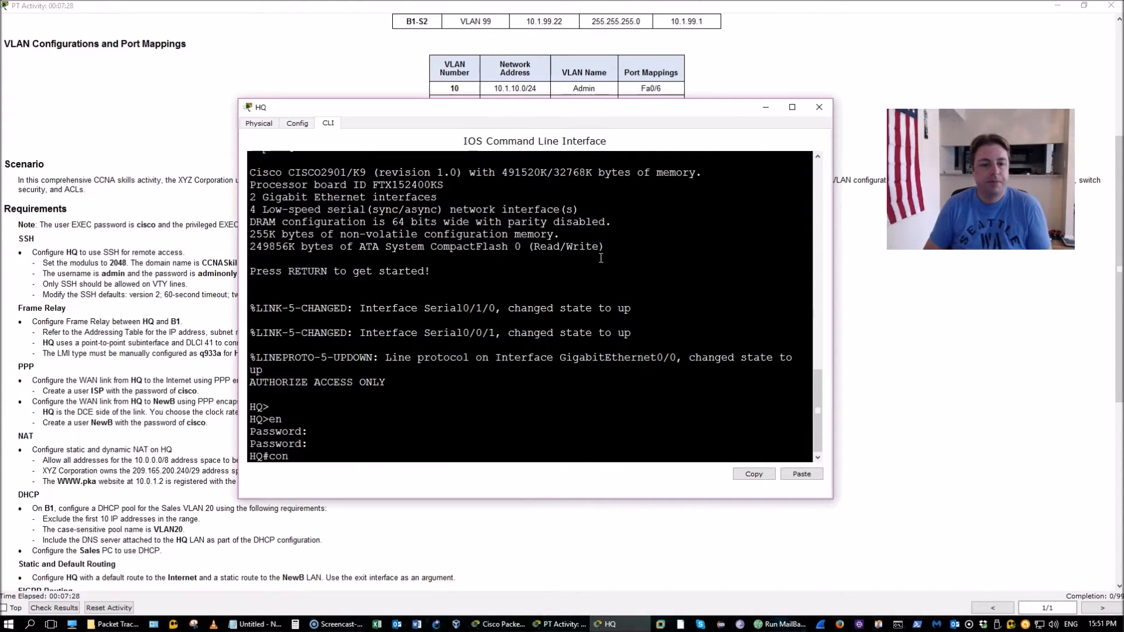
{"action": "type", "text": "f t"}
{"action": "key", "text": "Return"}
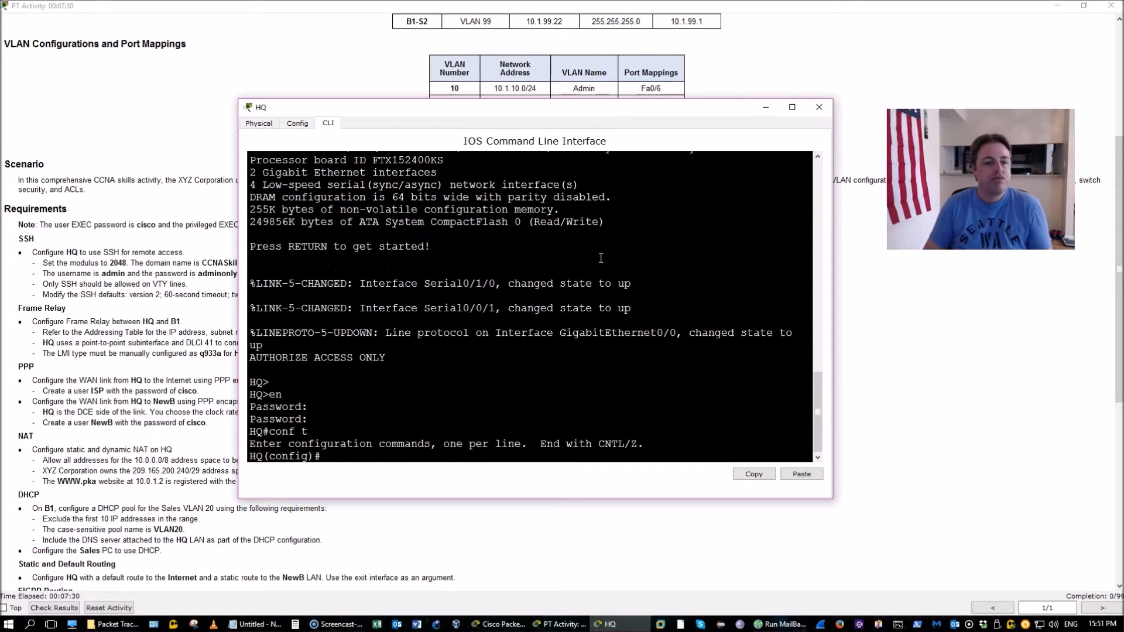
Set HQ's IP domain name to CCNASkills.com
{"action": "type", "text": "ip domainain"}
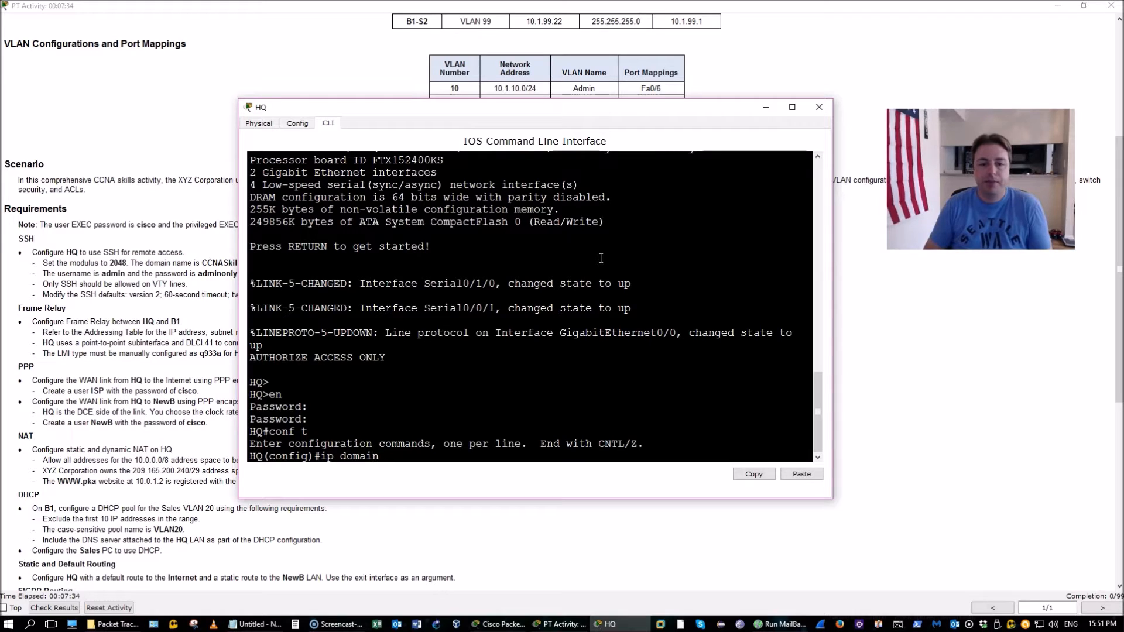
{"action": "type", "text": "-nam"}
{"action": "key", "text": "Tab"}
{"action": "type", "text": "CCNASkills.com"}
{"action": "left_click_drag", "start_coordinate": [592, 109], "coordinate": [634, 92]}
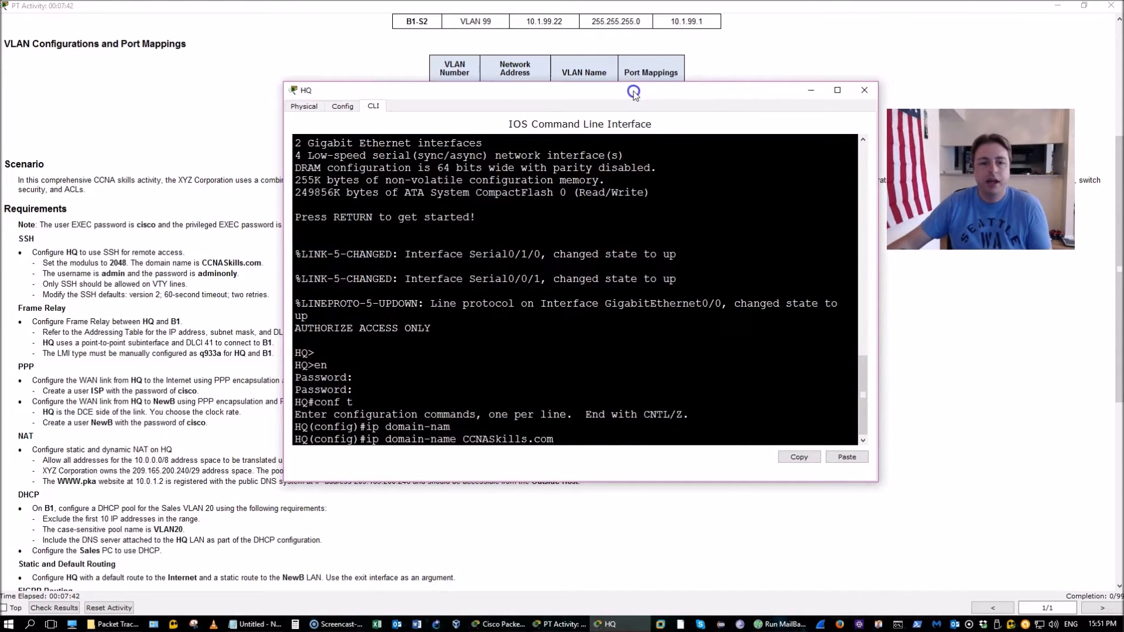
{"action": "key", "text": "Return"}
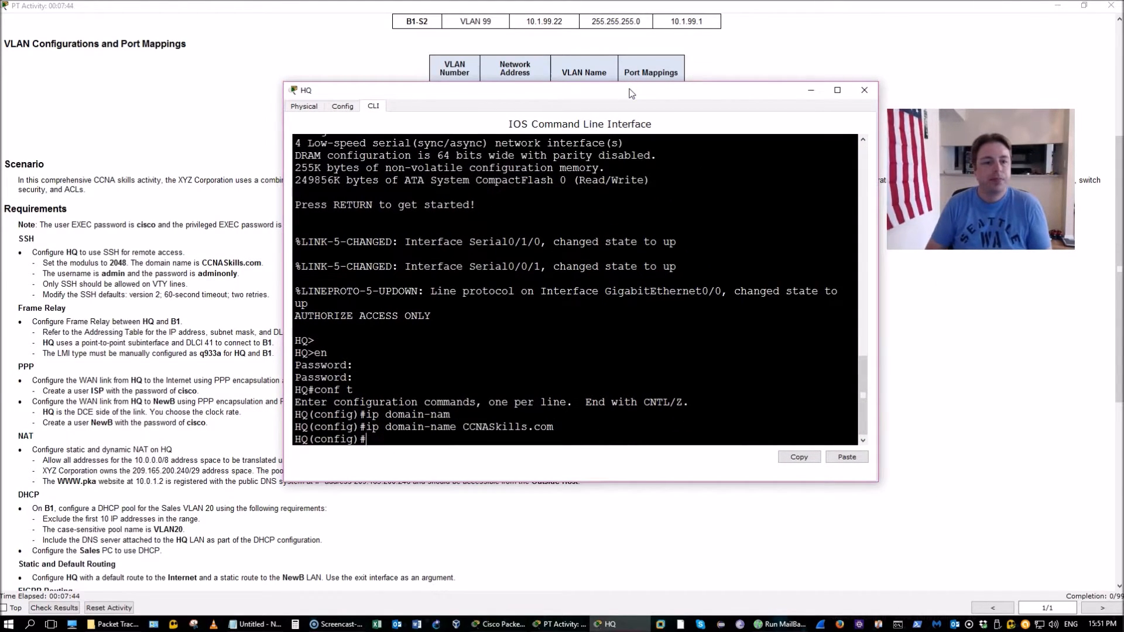
Create the local user account admin with its password
{"action": "type", "text": "user"}
{"action": "key", "text": "Tab"}
{"action": "type", "text": "admin password"}
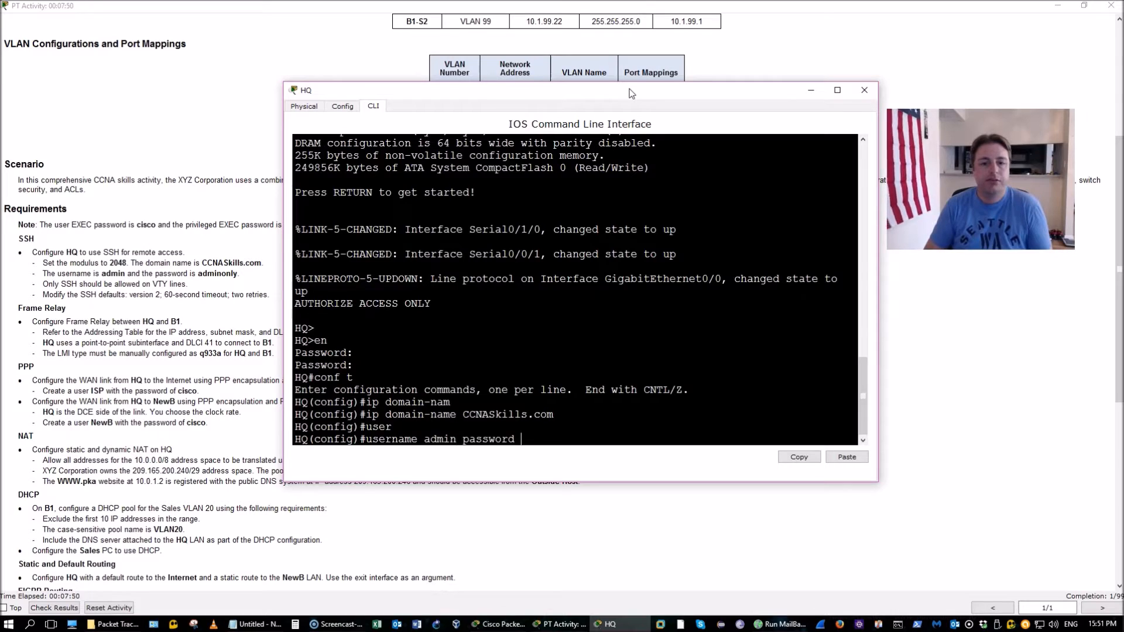
{"action": "type", "text": " adminoln"}
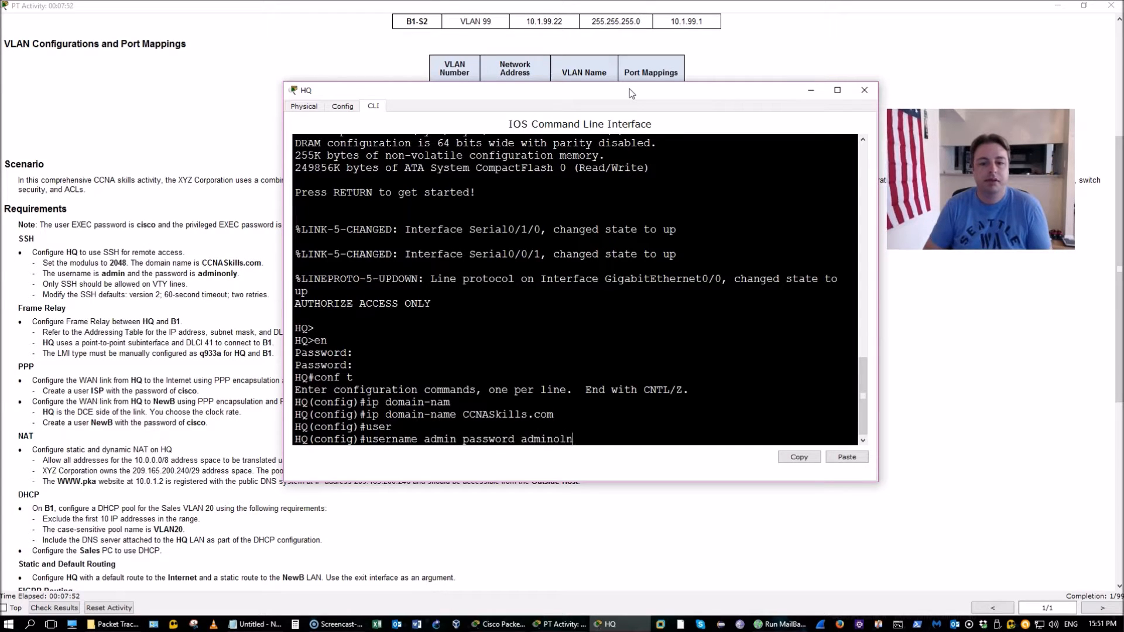
{"action": "key", "text": "BackSpace"}
{"action": "key", "text": "BackSpace"}
{"action": "type", "text": "nly"}
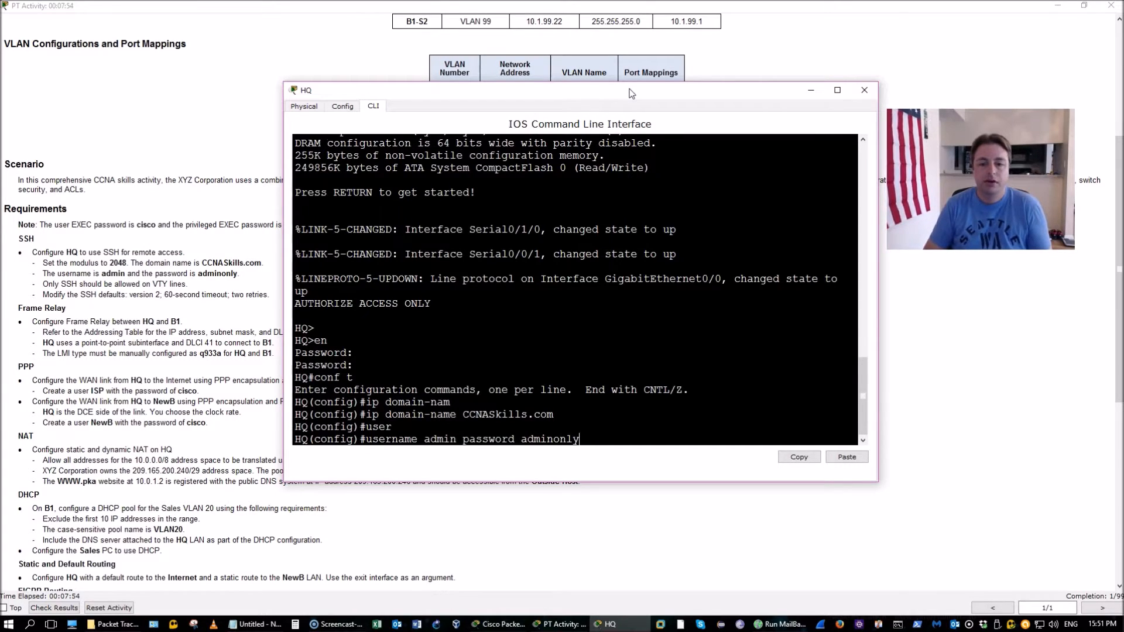
{"action": "key", "text": "Return"}
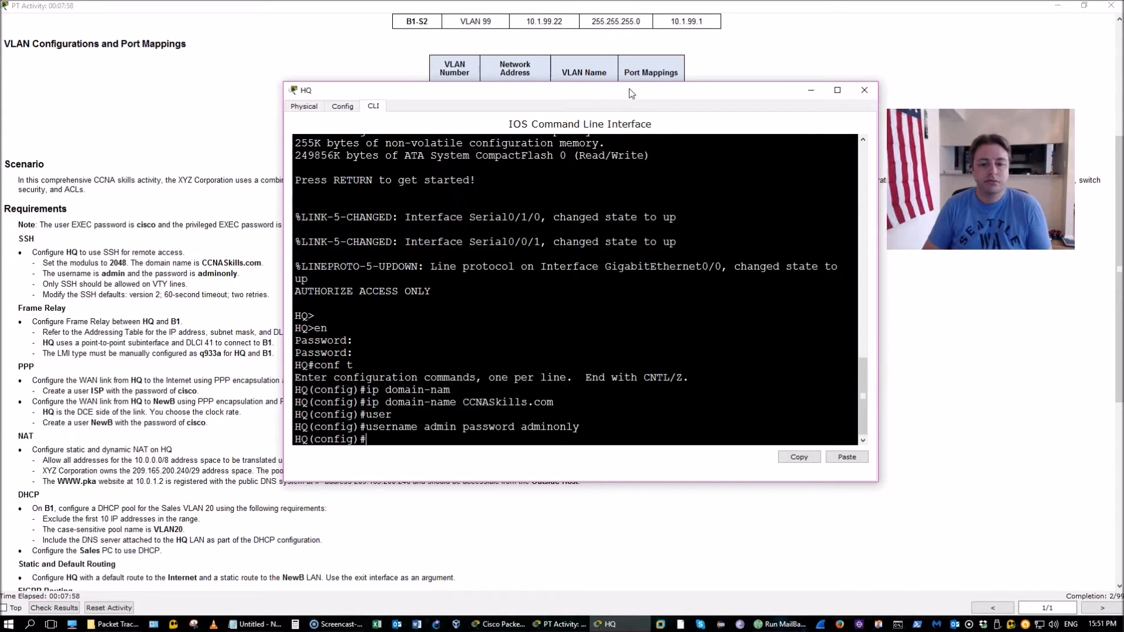
Generate 2048-bit RSA crypto keys on HQ
{"action": "type", "text": "cr"}
{"action": "key", "text": "Tab"}
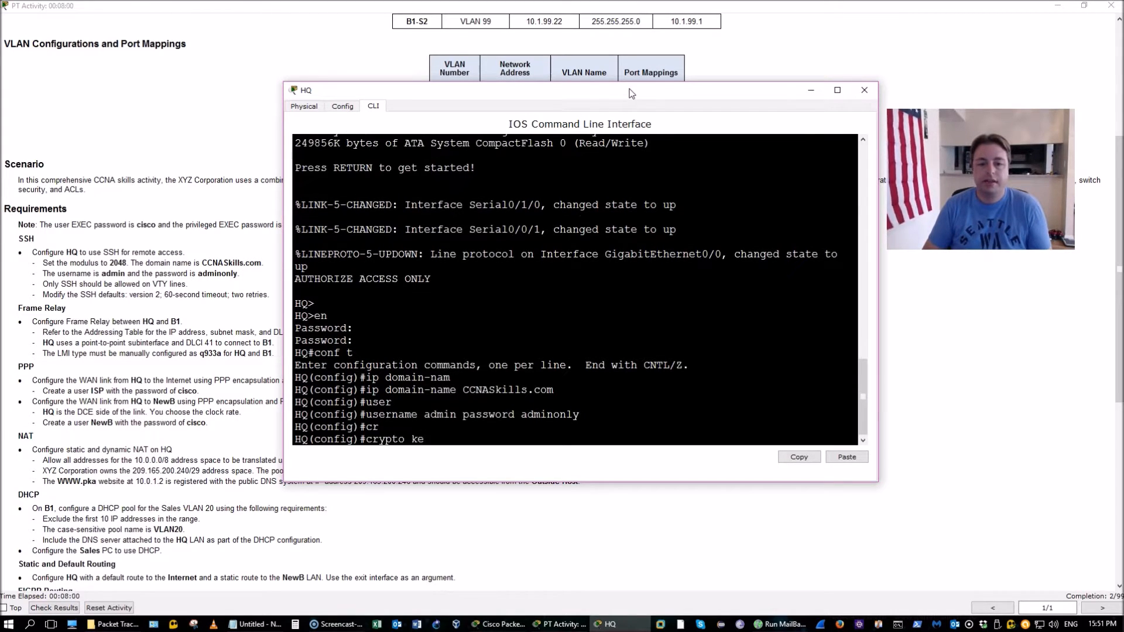
{"action": "type", "text": "ke"}
{"action": "key", "text": "Tab"}
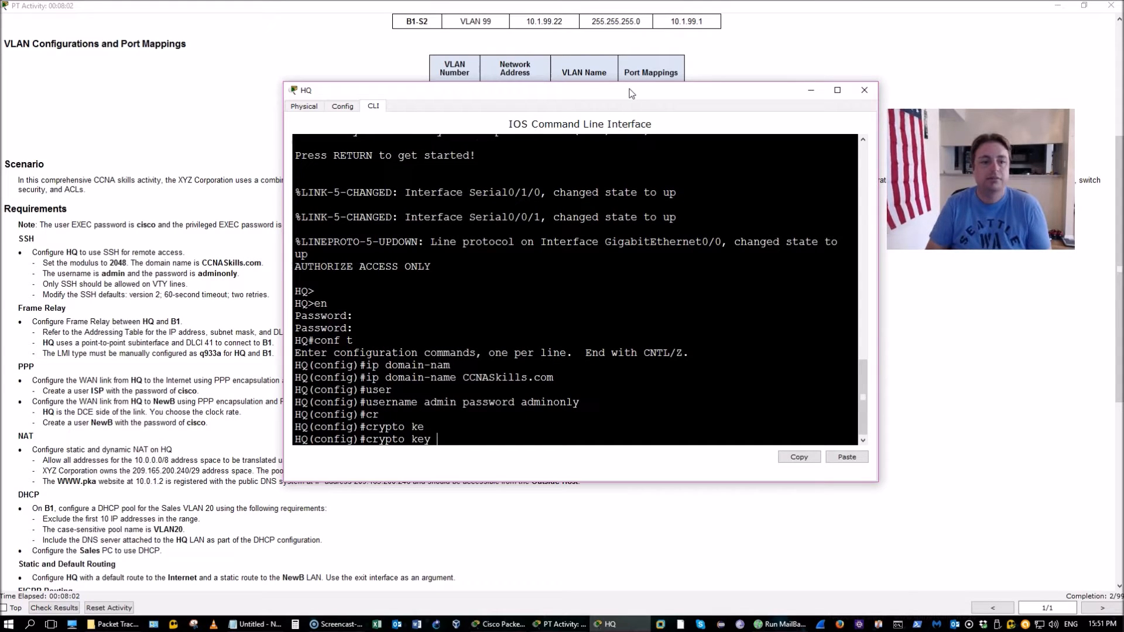
{"action": "type", "text": "g"}
{"action": "key", "text": "Tab"}
{"action": "type", "text": "r"}
{"action": "key", "text": "Tab"}
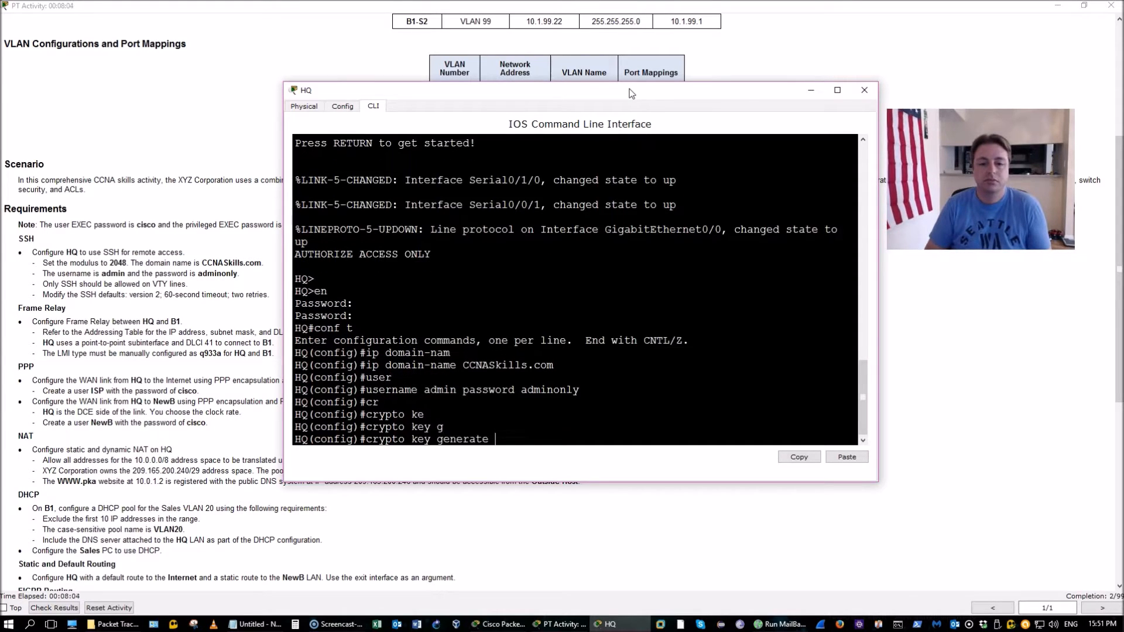
{"action": "key", "text": "Return"}
{"action": "type", "text": "2048"}
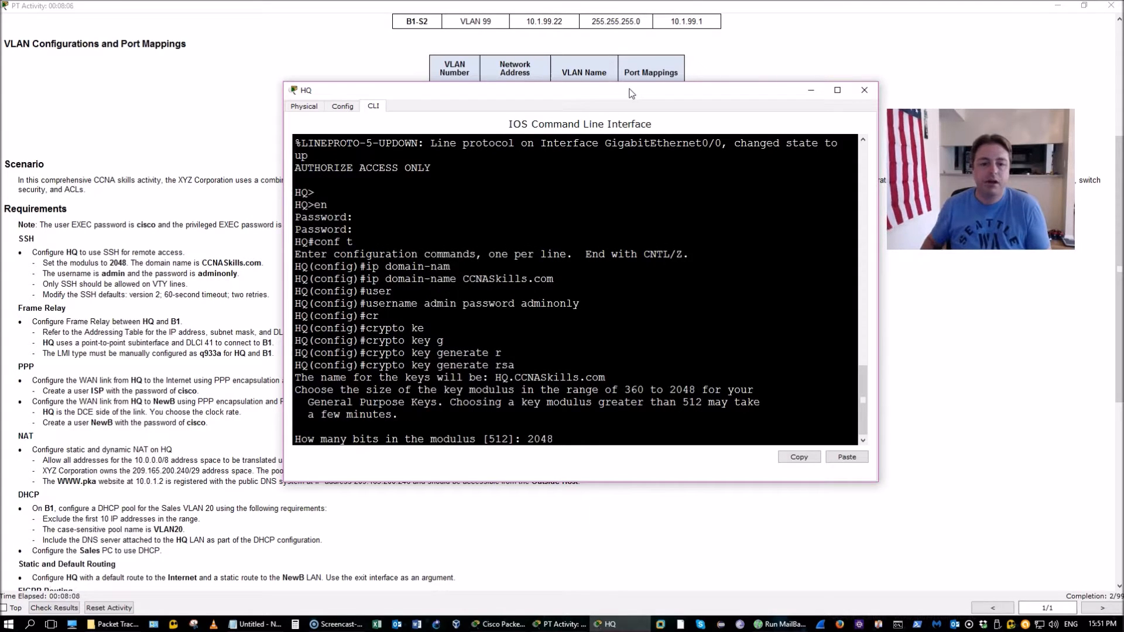
{"action": "key", "text": "Return"}
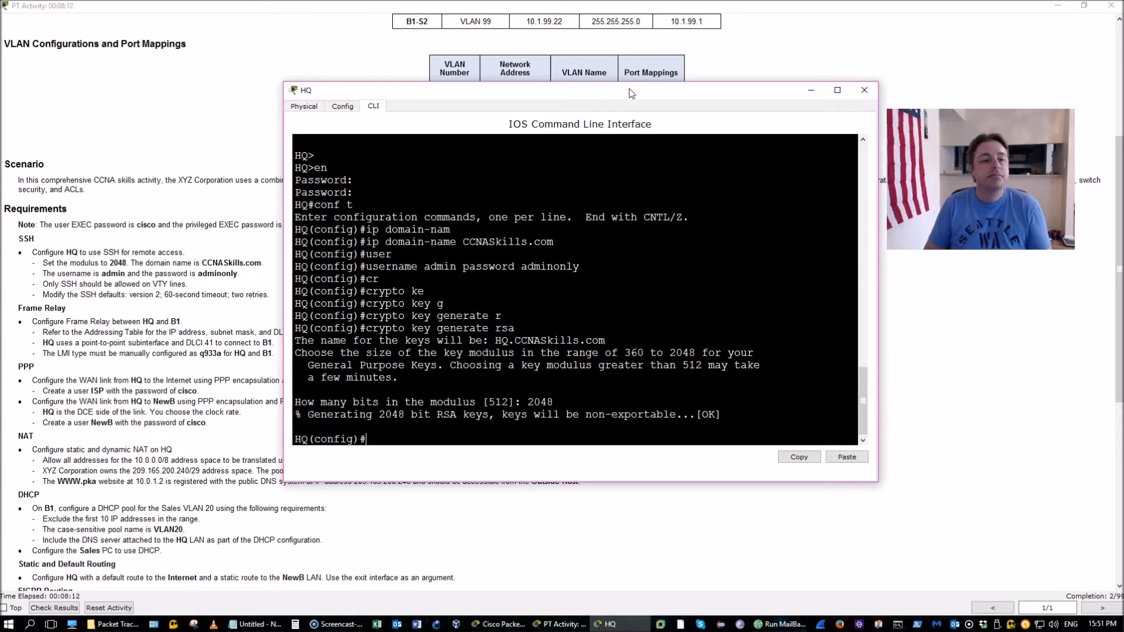
Set SSH to version 2 with 2 authentication retries
{"action": "type", "text": "ip ssh "}
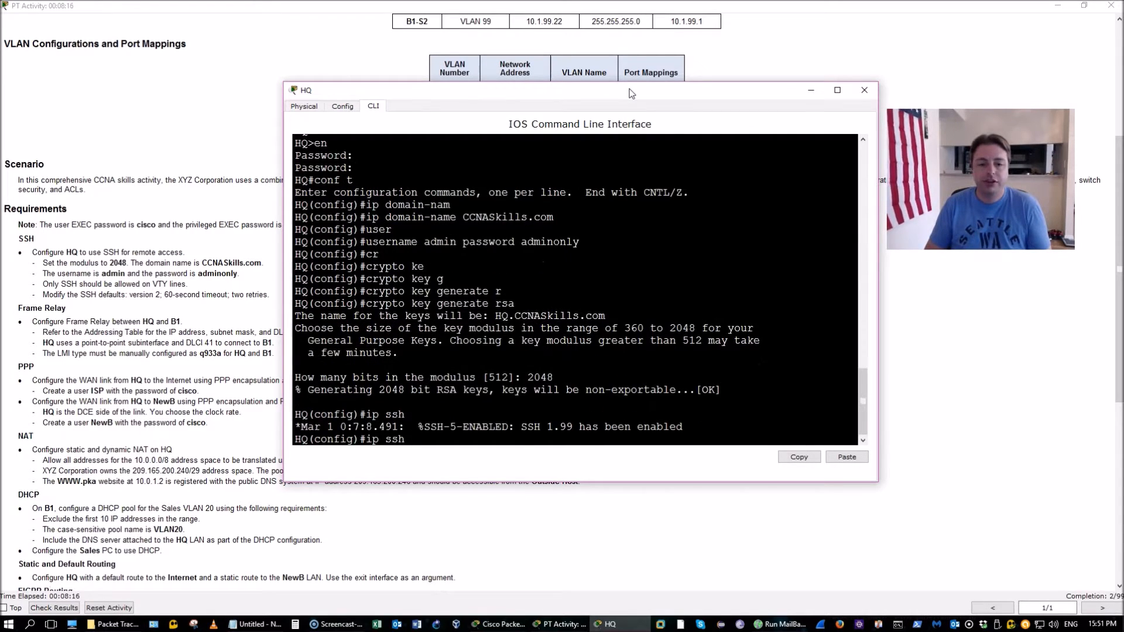
{"action": "type", "text": "ver"}
{"action": "key", "text": "Tab"}
{"action": "type", "text": "2"}
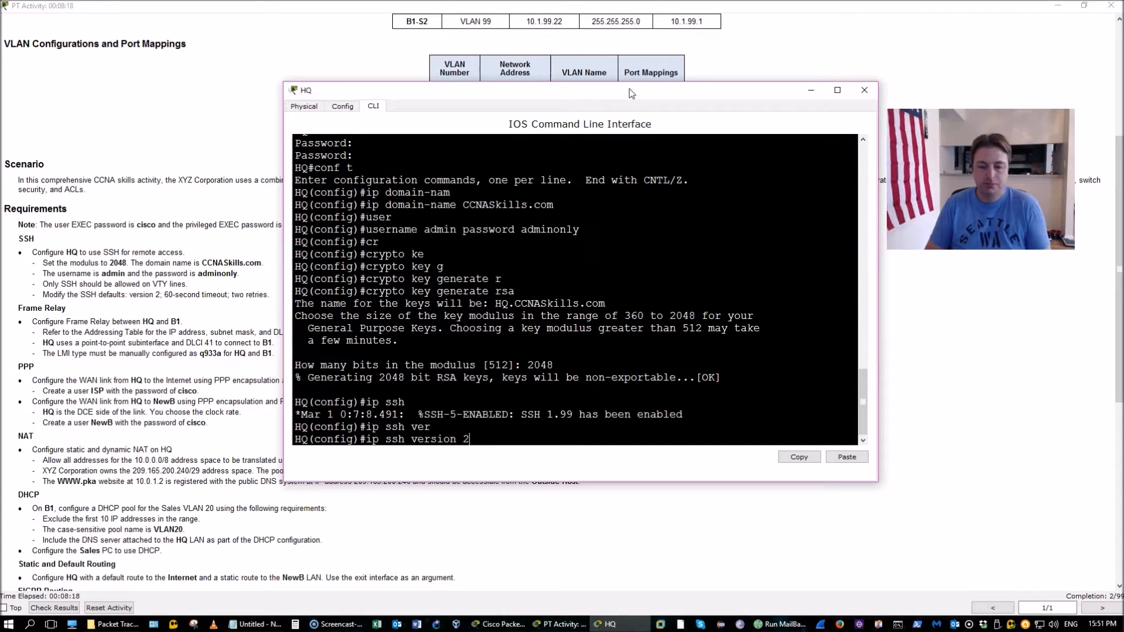
{"action": "key", "text": "Return"}
{"action": "type", "text": "ip ssh"}
{"action": "key", "text": "Tab"}
{"action": "type", "text": "au"}
{"action": "key", "text": "Tab"}
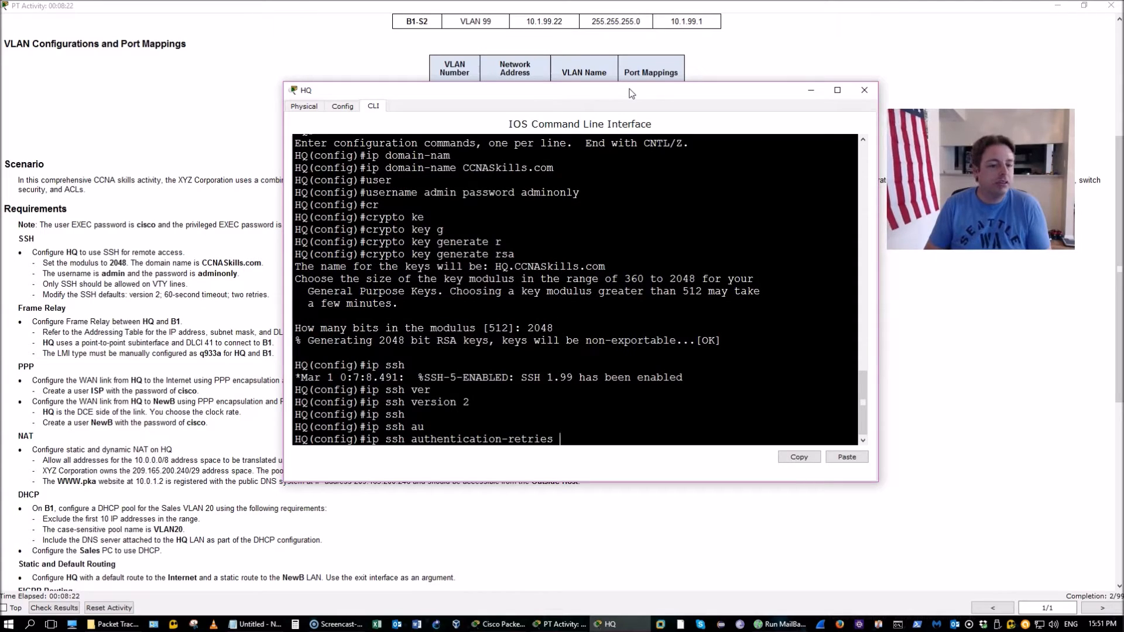
{"action": "type", "text": "2"}
{"action": "key", "text": "Return"}
Set the SSH timeout to 60 seconds and save the running configuration
{"action": "type", "text": "ip ssh"}
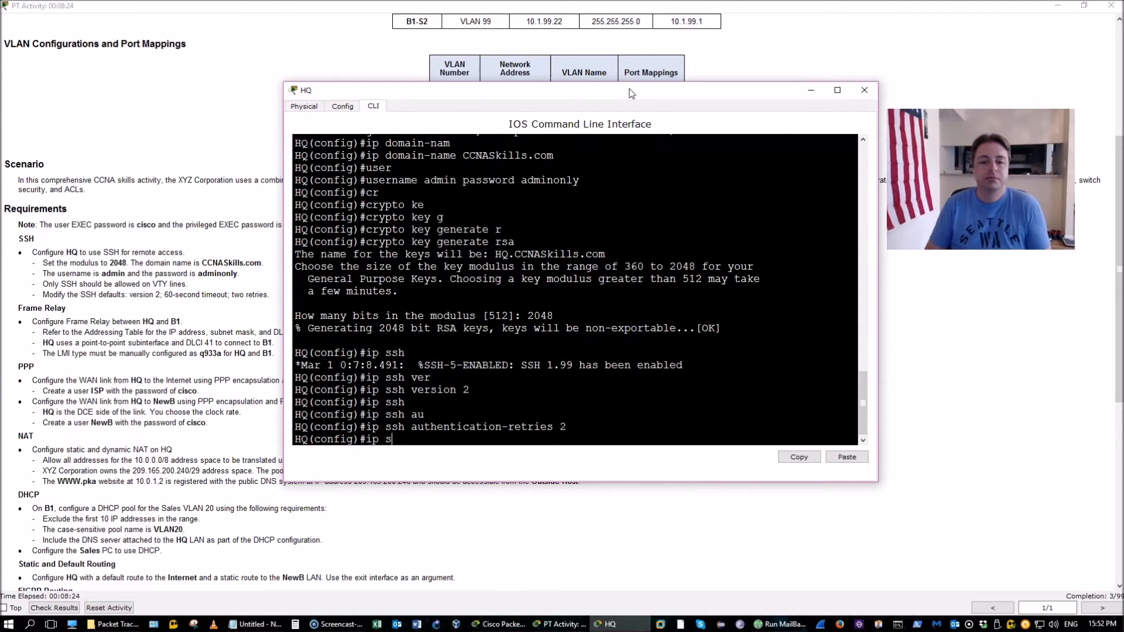
{"action": "key", "text": "Tab"}
{"action": "type", "text": "tim"}
{"action": "key", "text": "Tab"}
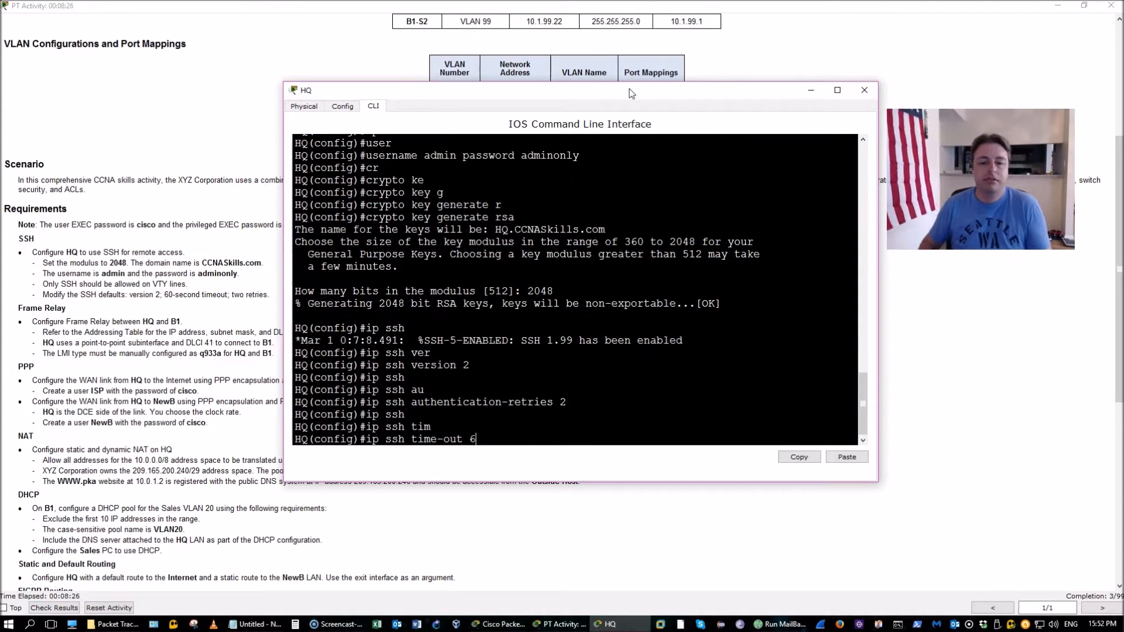
{"action": "type", "text": "60"}
{"action": "key", "text": "Return"}
{"action": "type", "text": "do wr"}
{"action": "key", "text": "Return"}
{"action": "key", "text": "Return"}
{"action": "key", "text": "Return"}
{"action": "key", "text": "Return"}
{"action": "key", "text": "Return"}
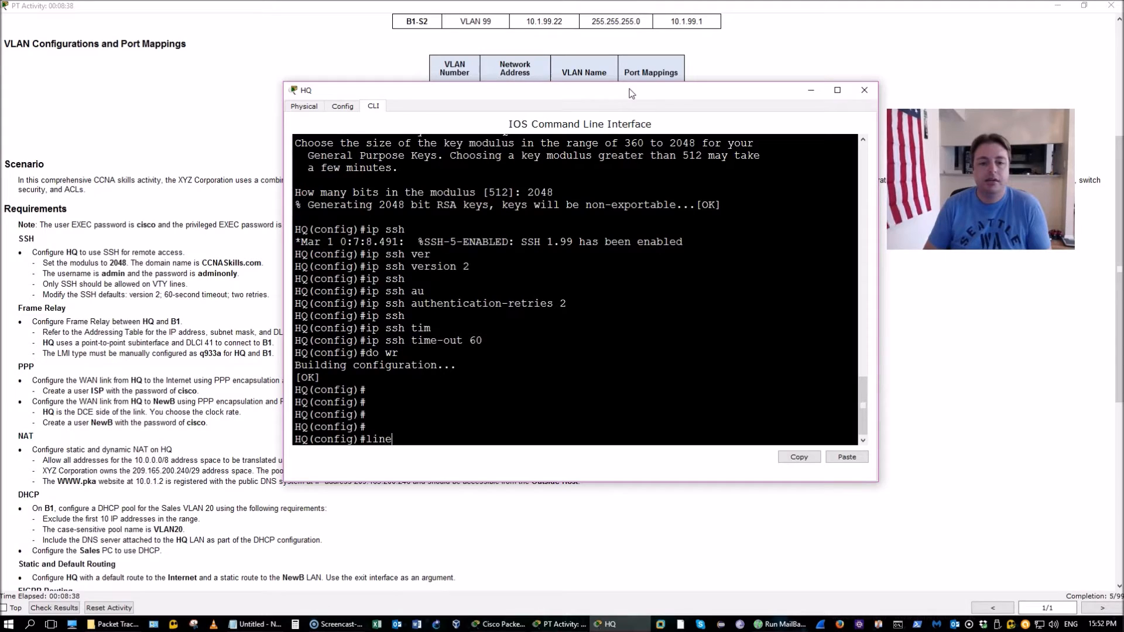
Restrict VTY lines 0–4 to SSH-only transport input
{"action": "type", "text": "vty 0 4"}
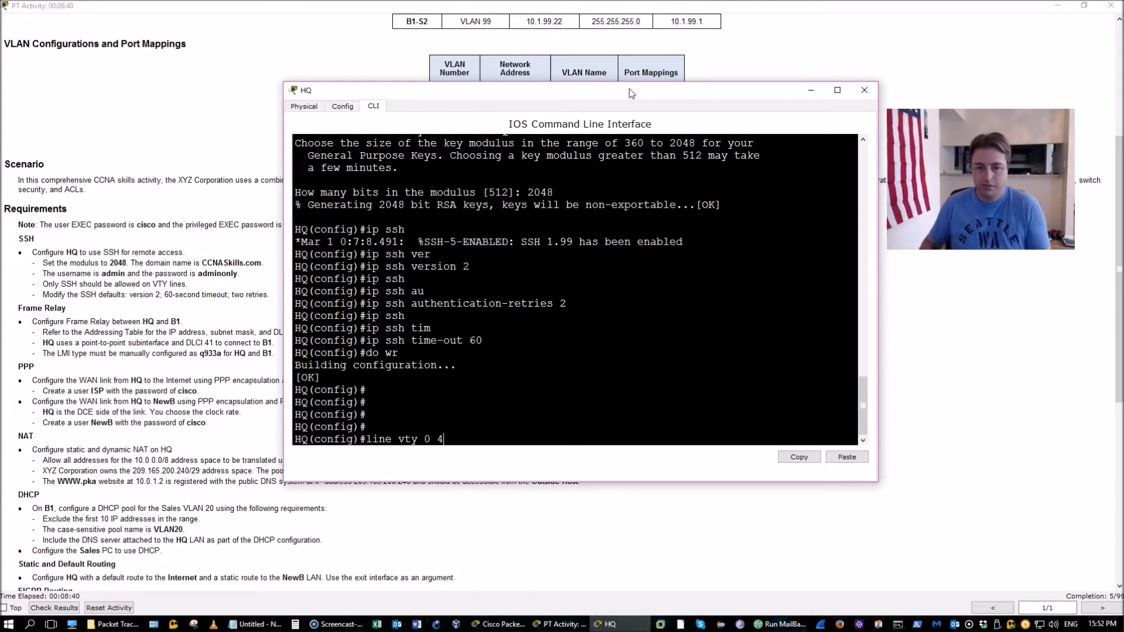
{"action": "key", "text": "Return"}
{"action": "type", "text": "tr"}
{"action": "key", "text": "Tab"}
{"action": "type", "text": "n"}
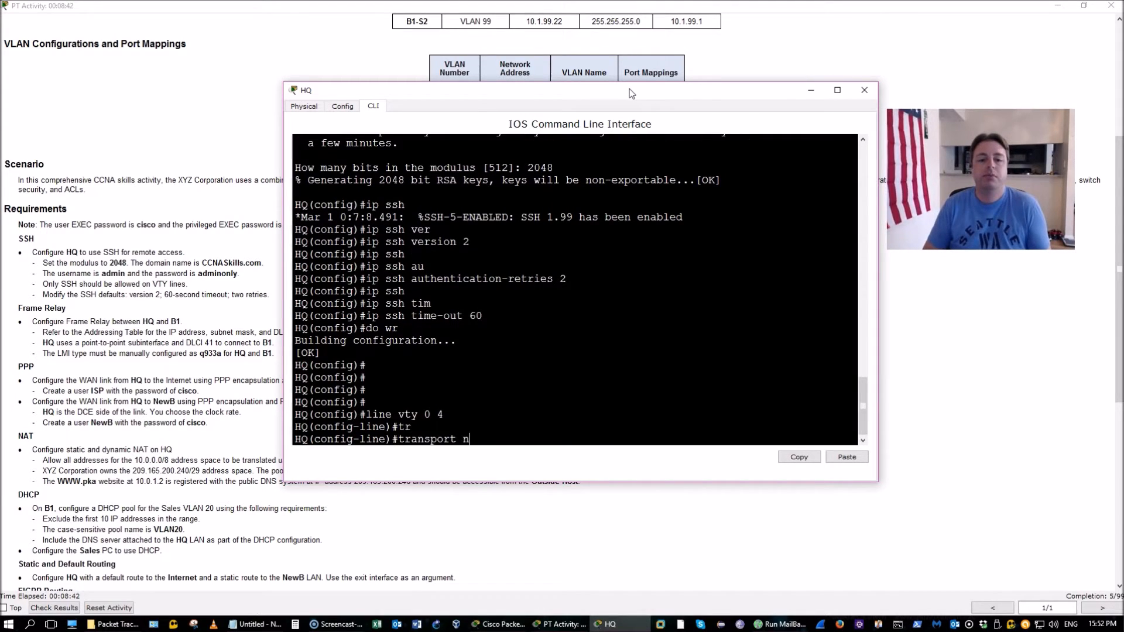
{"action": "key", "text": "BackSpace"}
{"action": "type", "text": "in"}
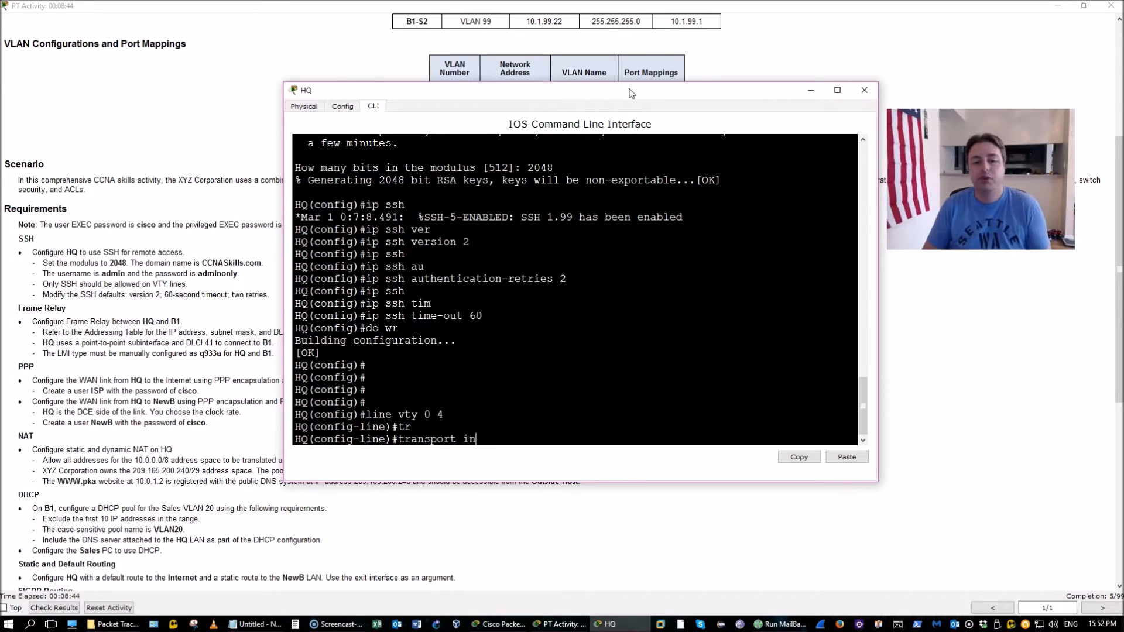
{"action": "key", "text": "Tab"}
{"action": "type", "text": "ssh"}
{"action": "key", "text": "Return"}
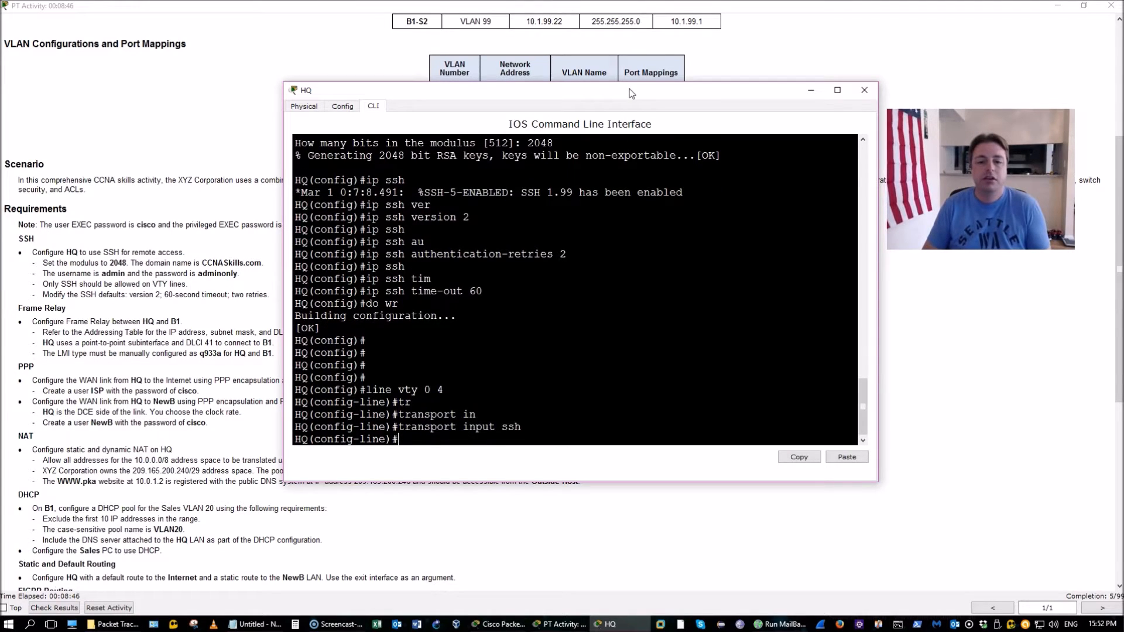
Require login local on the VTY lines, exit, and bring the instructions forward
{"action": "type", "text": "log"}
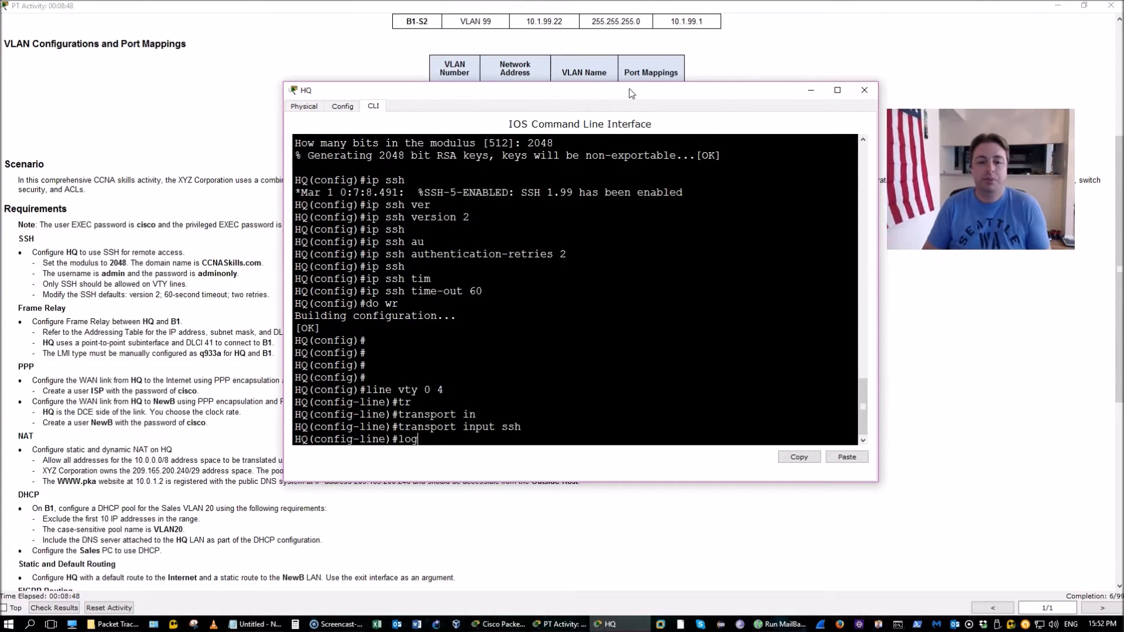
{"action": "key", "text": "Tab"}
{"action": "type", "text": "l"}
{"action": "key", "text": "Tab"}
{"action": "type", "text": "local"}
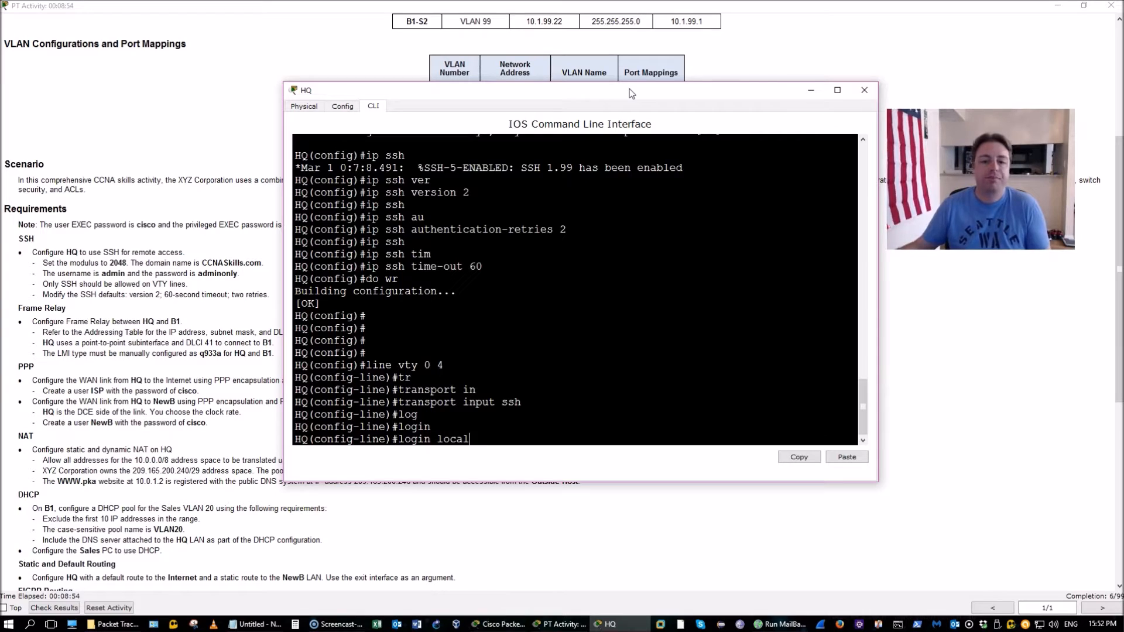
{"action": "key", "text": "Return"}
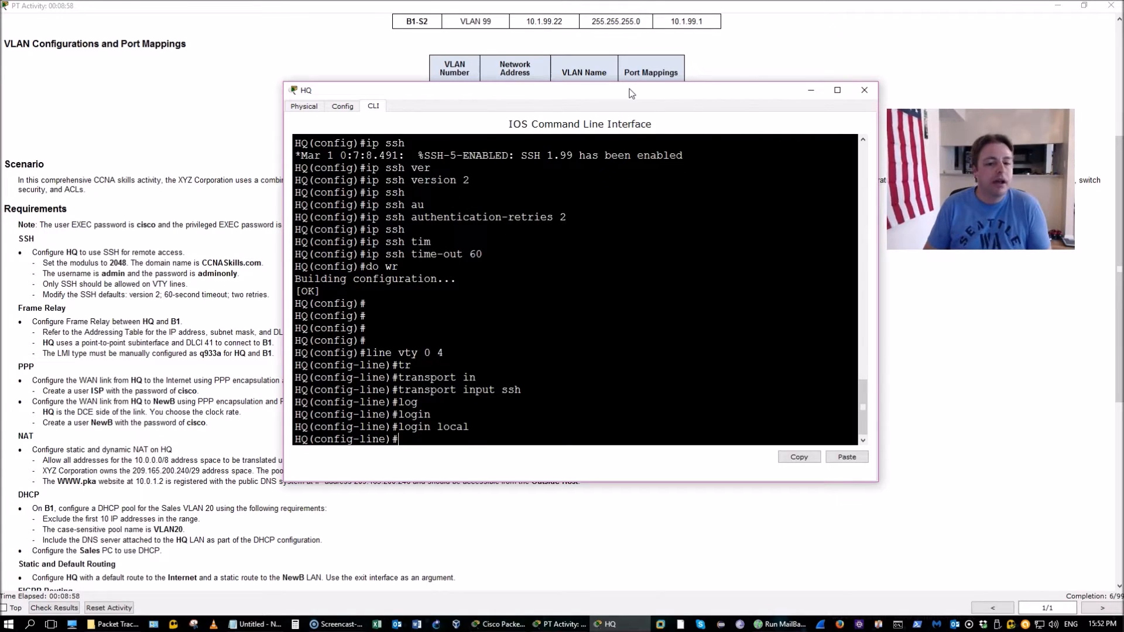
{"action": "type", "text": "exi"}
{"action": "key", "text": "Return"}
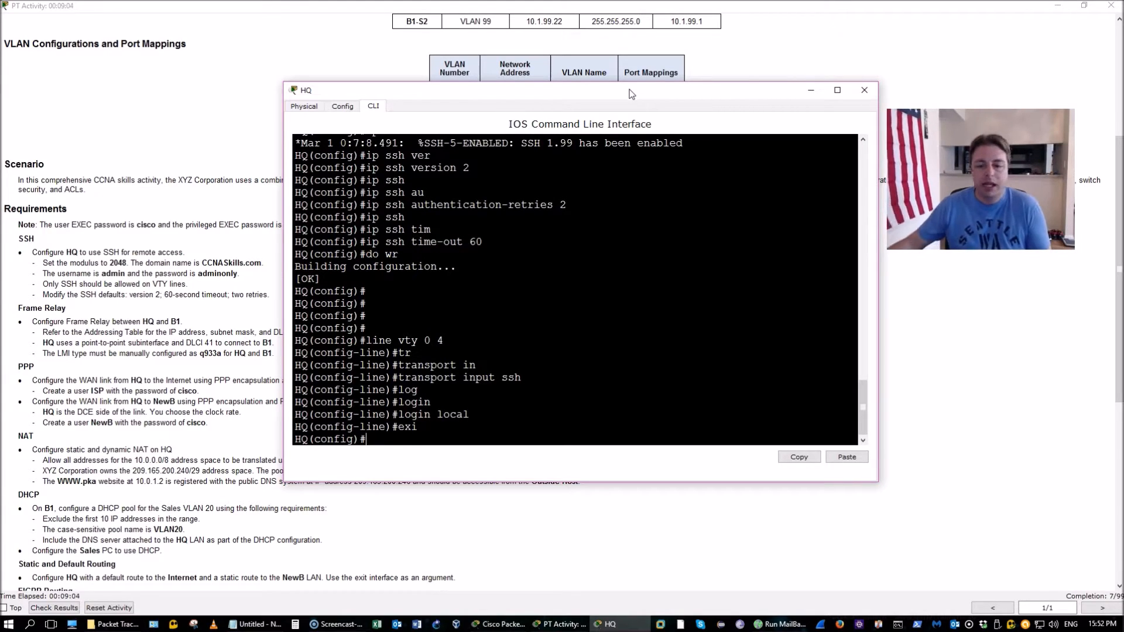
{"action": "left_click", "coordinate": [553, 626]}
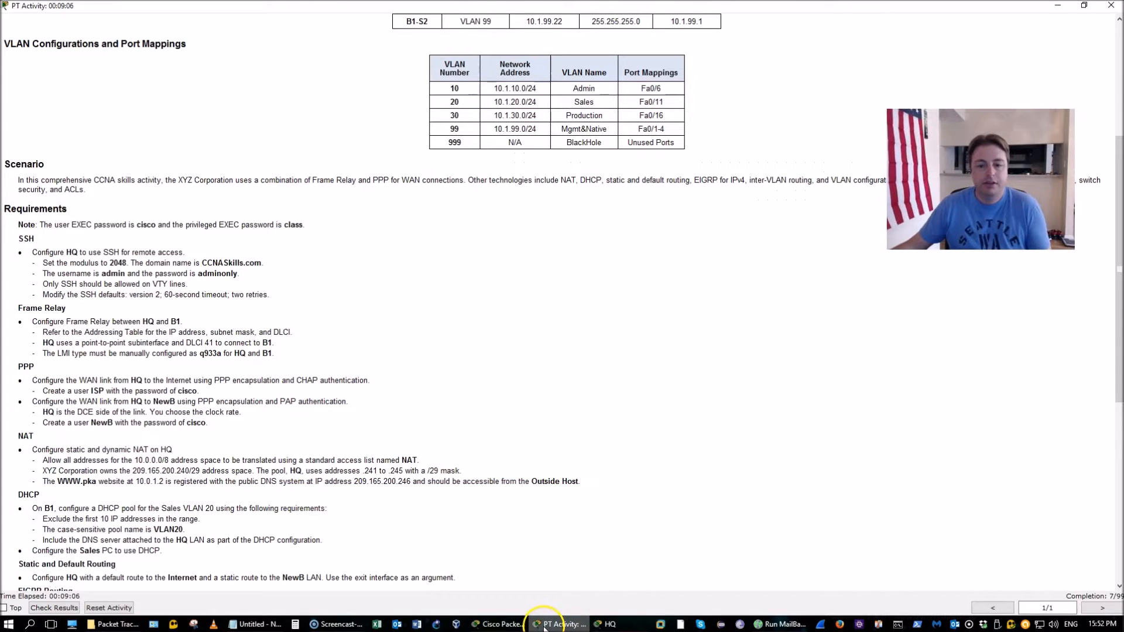
Check the Frame Relay cloud's settings, then reopen HQ's command line
{"action": "left_click", "coordinate": [507, 625]}
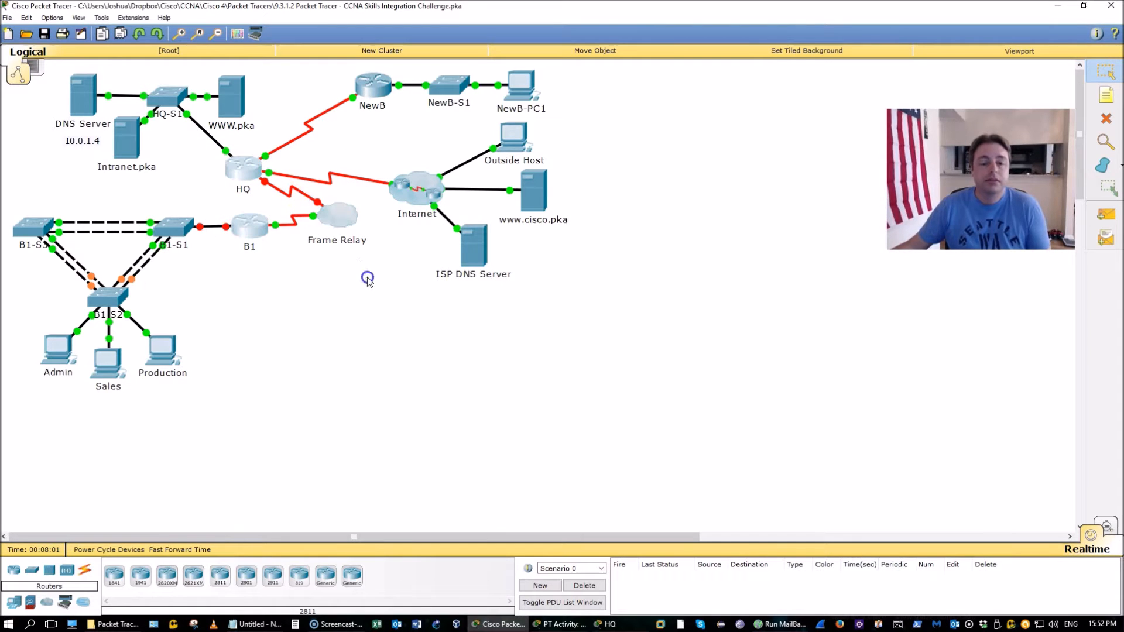
{"action": "left_click", "coordinate": [346, 253]}
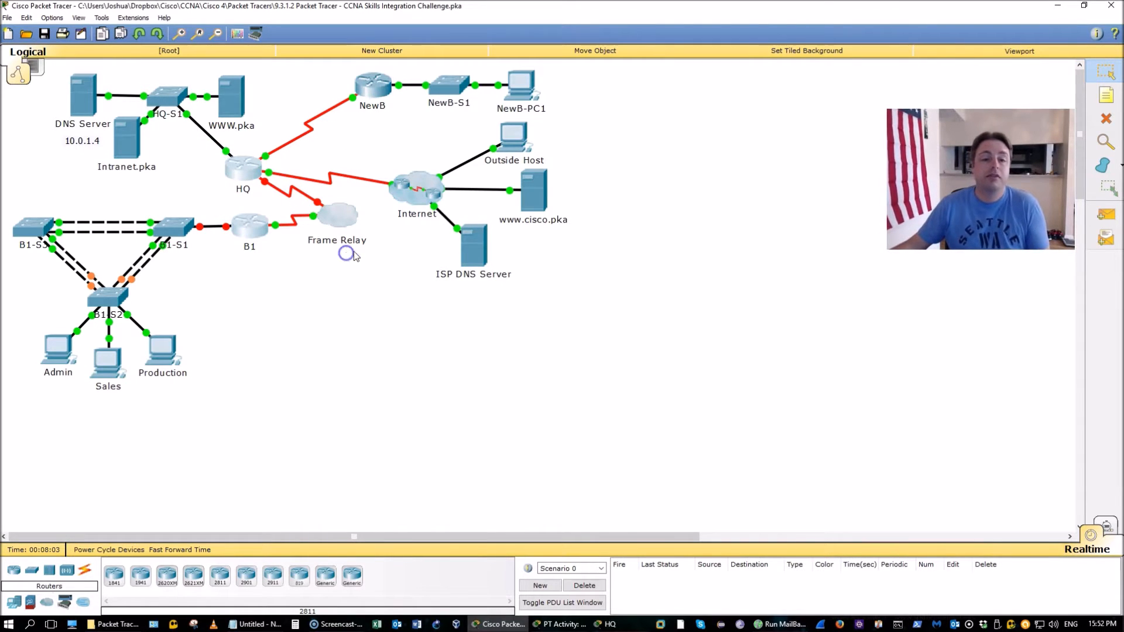
{"action": "left_click", "coordinate": [741, 167]}
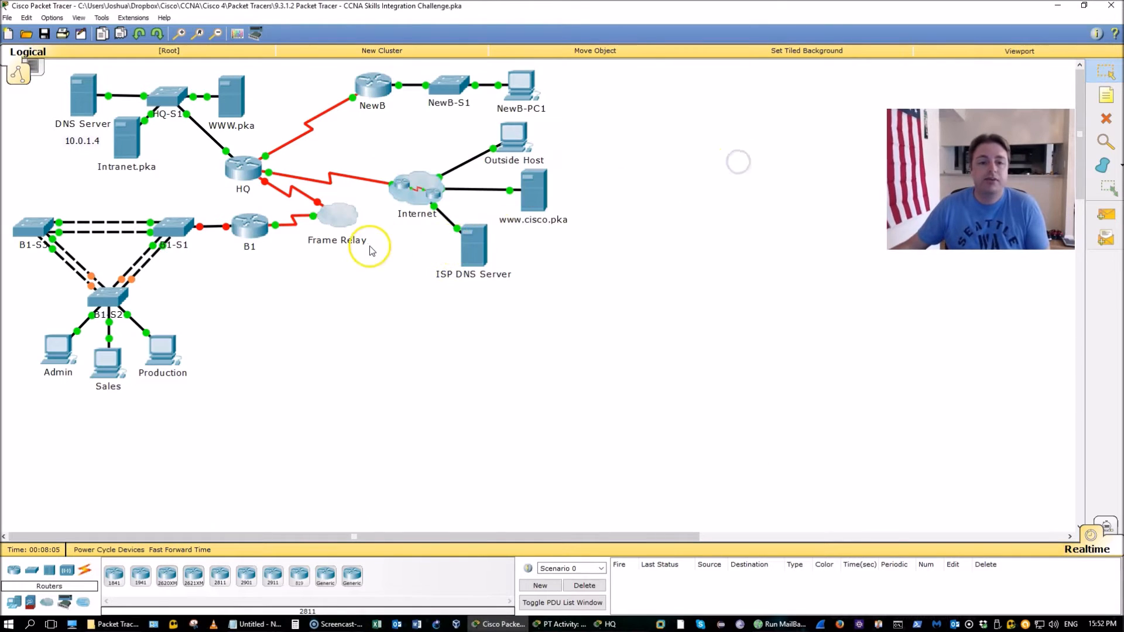
{"action": "left_click", "coordinate": [246, 170]}
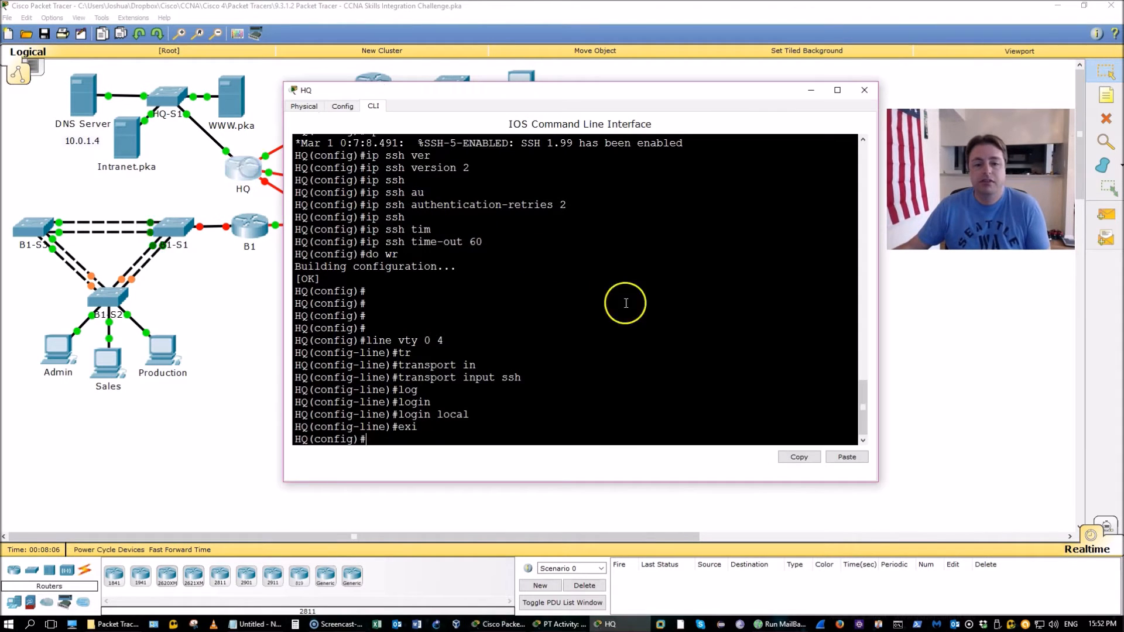
{"action": "left_click", "coordinate": [559, 624]}
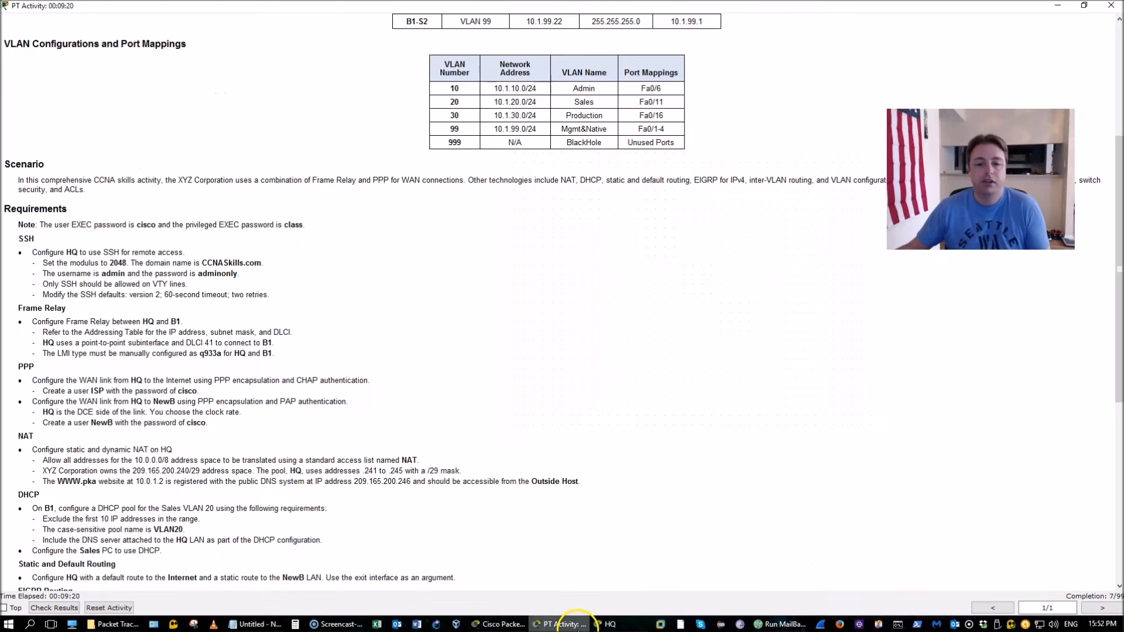
{"action": "left_click", "coordinate": [608, 624]}
{"action": "left_click", "coordinate": [568, 329]}
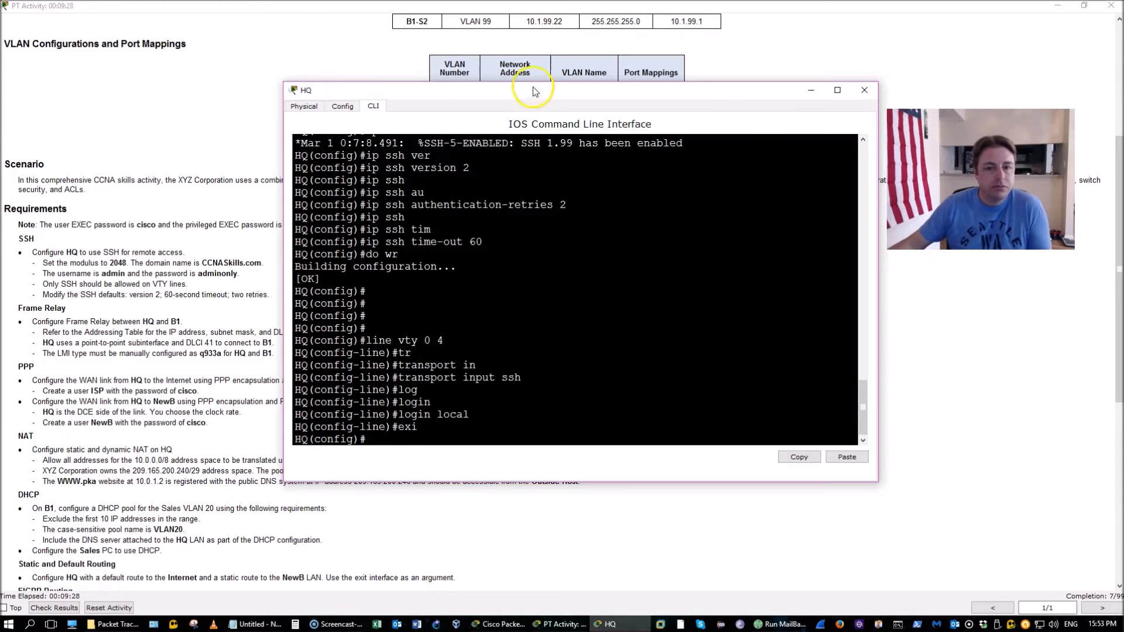
{"action": "left_click_drag", "start_coordinate": [534, 94], "coordinate": [581, 140]}
Find HQ's S0/0/0.41 row in the addressing table, then return to HQ's CLI
{"action": "left_click", "coordinate": [276, 143]}
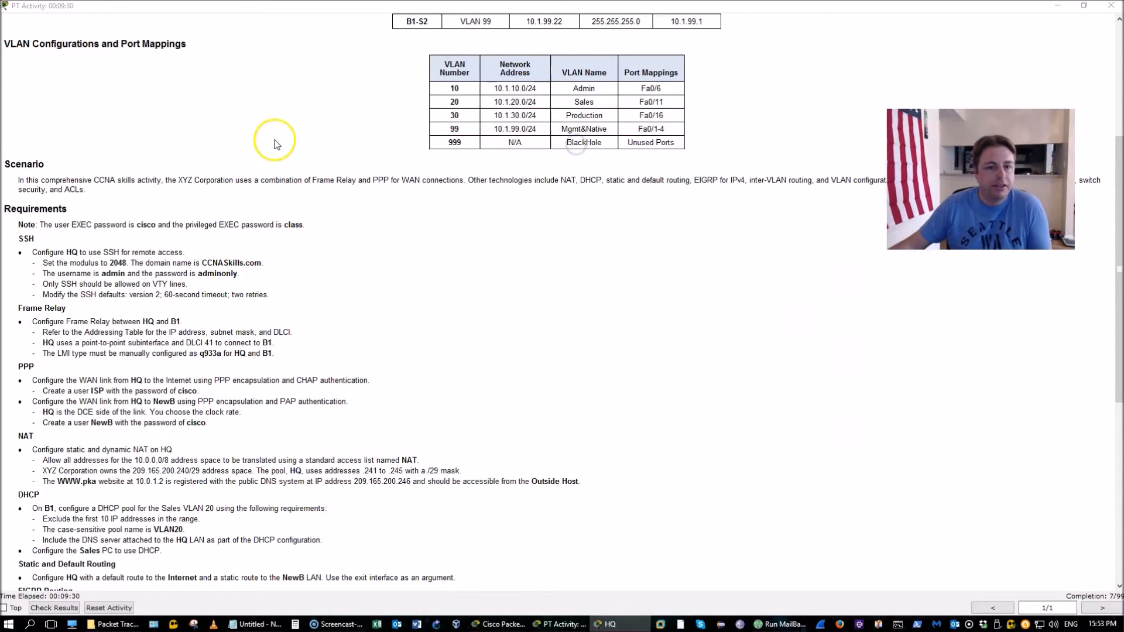
{"action": "scroll", "coordinate": [276, 145], "scroll_direction": "up", "scroll_amount": 1}
{"action": "scroll", "coordinate": [276, 144], "scroll_direction": "up", "scroll_amount": 2}
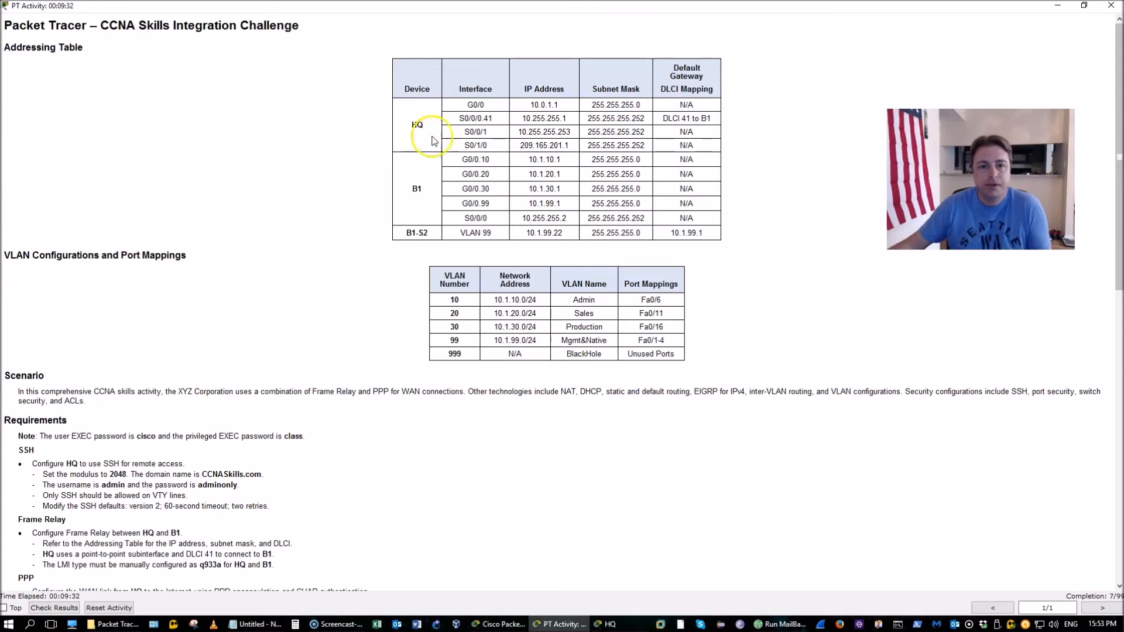
{"action": "left_click_drag", "start_coordinate": [521, 125], "coordinate": [565, 119]}
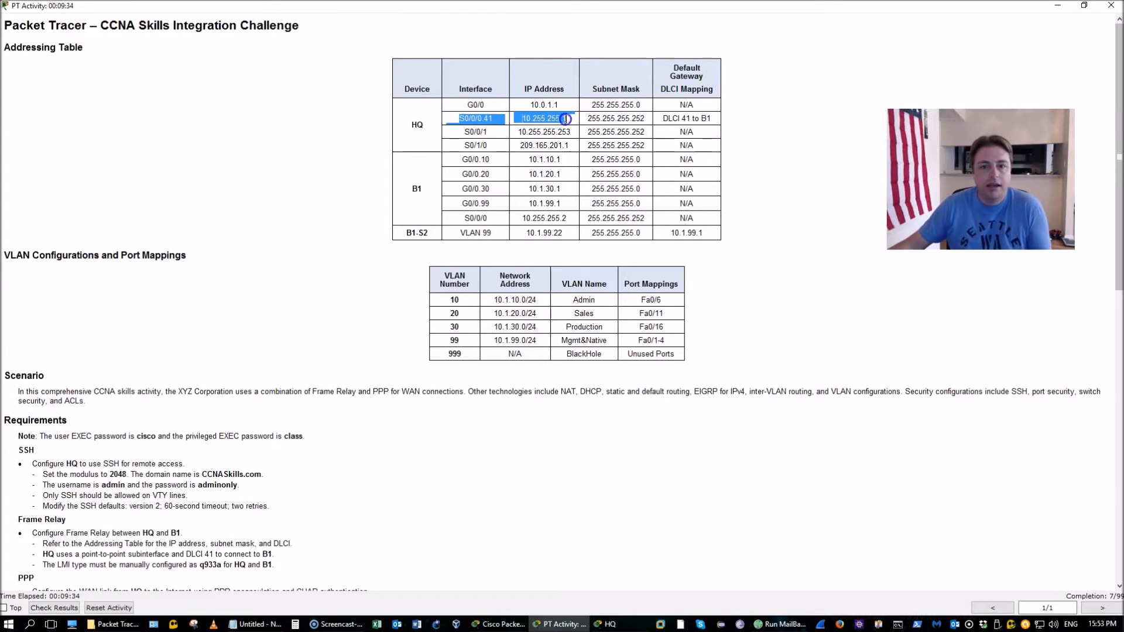
{"action": "left_click", "coordinate": [641, 622]}
{"action": "left_click", "coordinate": [604, 432]}
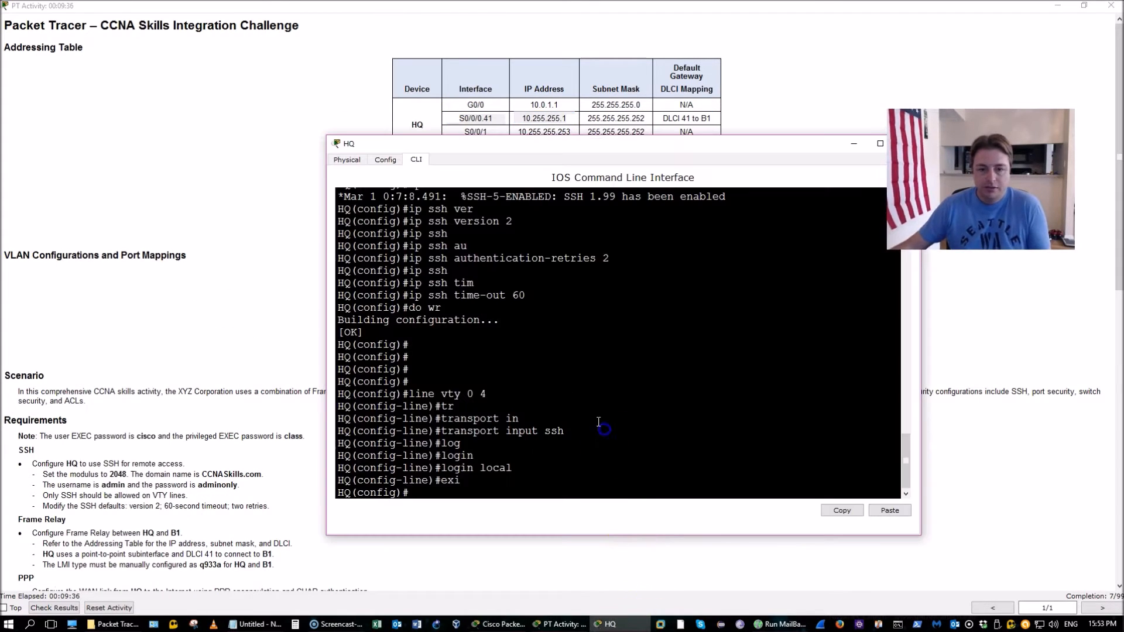
Enable Serial0/0/0 with Frame Relay encapsulation and save the configuration
{"action": "type", "text": "in"}
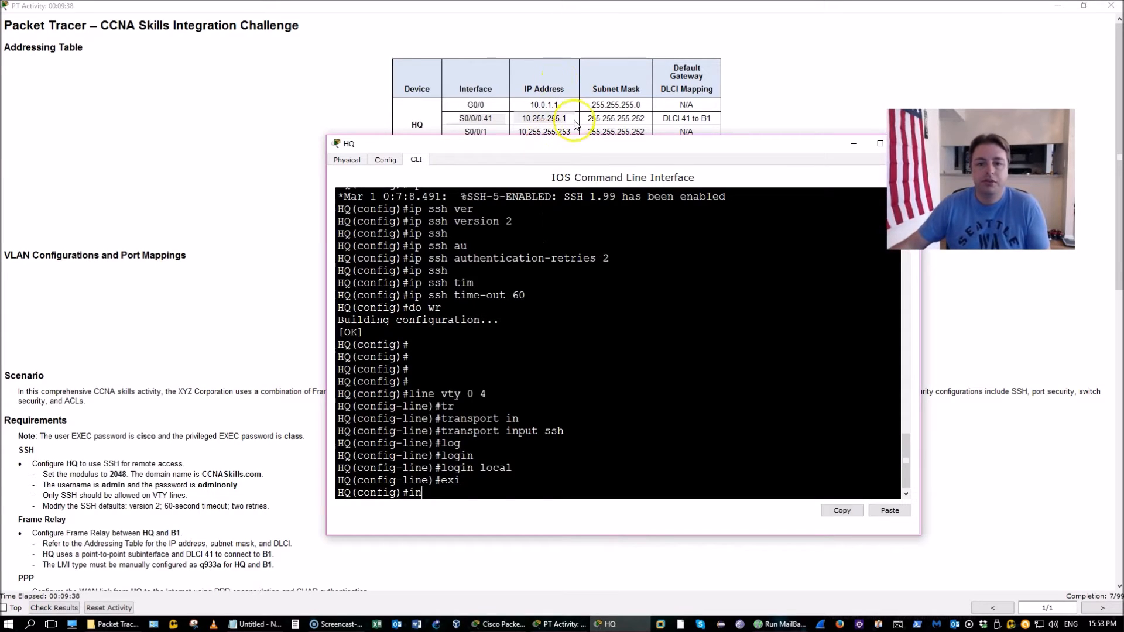
{"action": "left_click_drag", "start_coordinate": [561, 149], "coordinate": [507, 120]}
{"action": "type", "text": "t"}
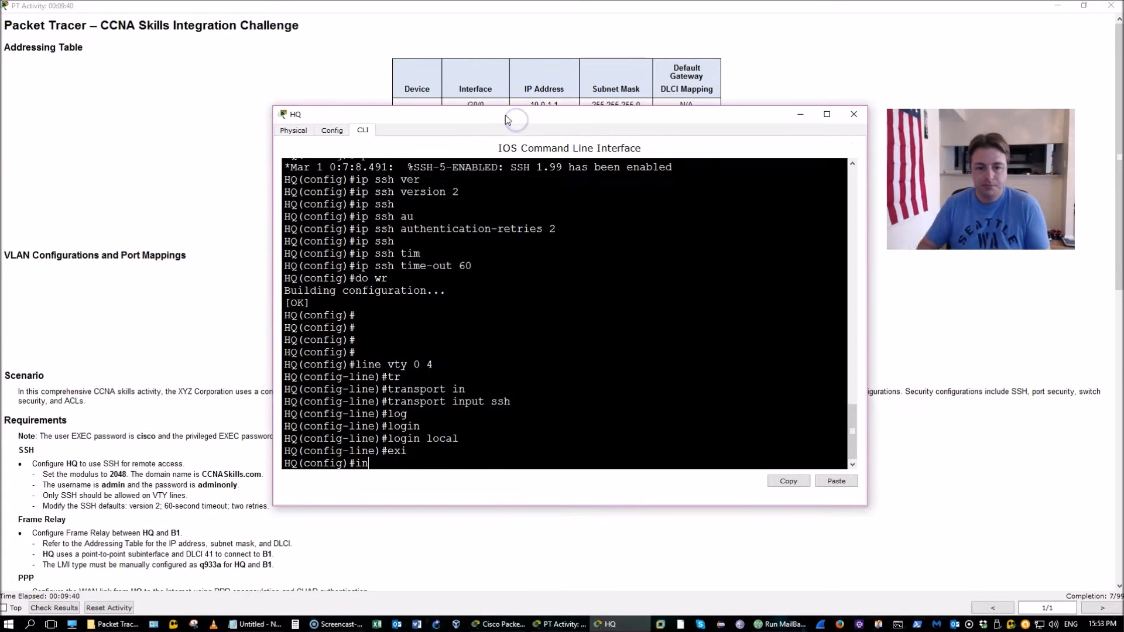
{"action": "type", "text": " s0/0/0"}
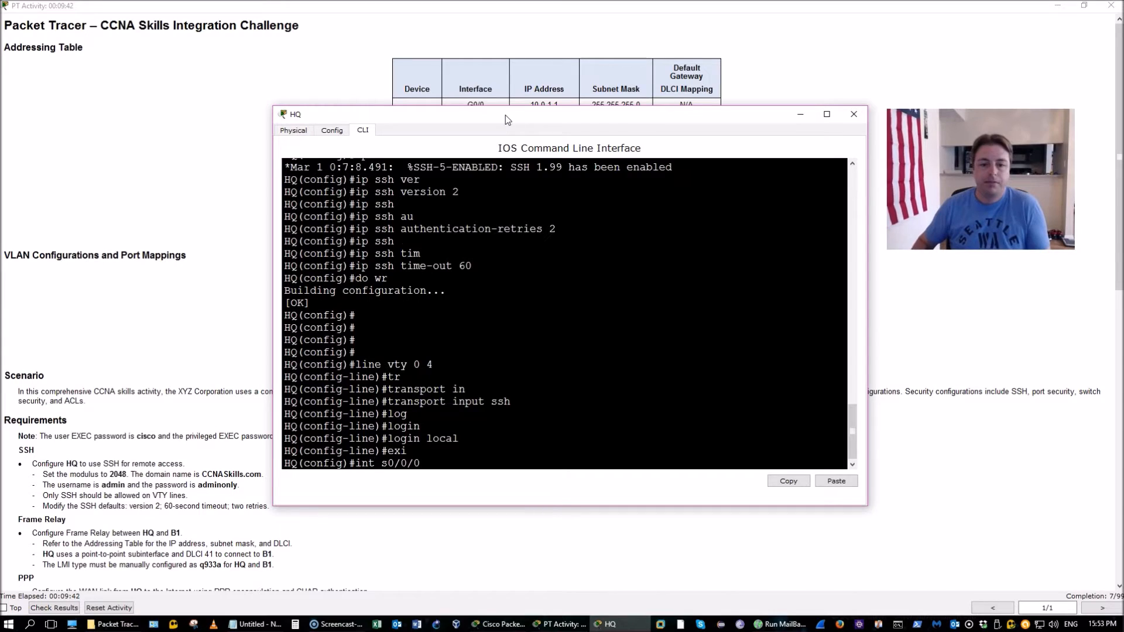
{"action": "key", "text": "Return"}
{"action": "type", "text": "no shut"}
{"action": "key", "text": "Return"}
{"action": "key", "text": "Return"}
{"action": "key", "text": "Return"}
{"action": "key", "text": "Return"}
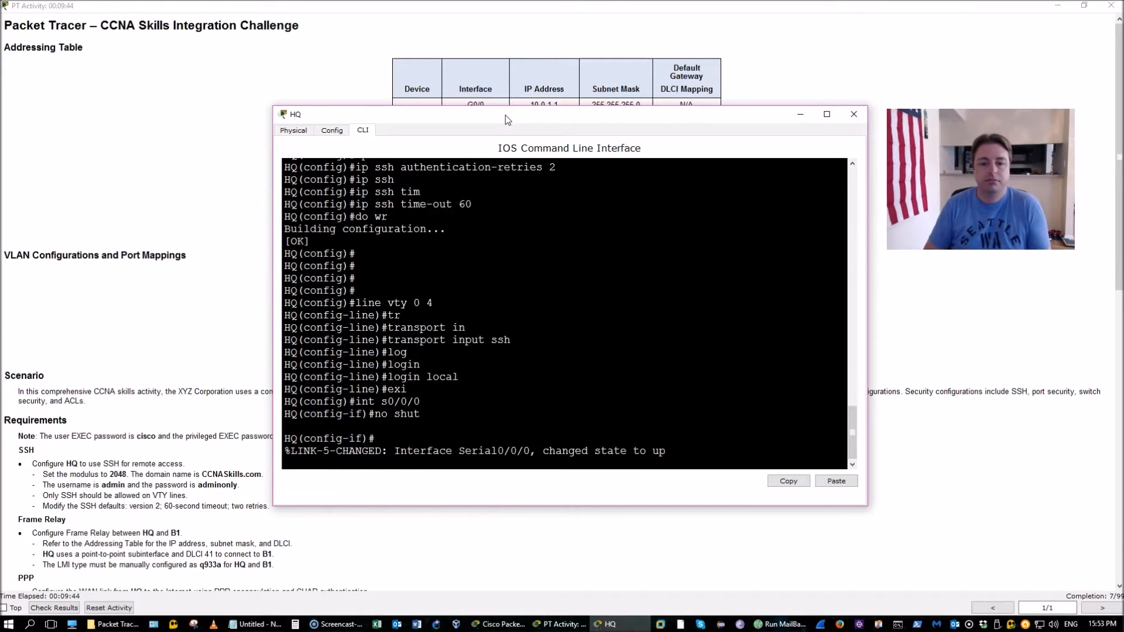
{"action": "type", "text": "en"}
{"action": "key", "text": "Tab"}
{"action": "type", "text": "fr"}
{"action": "key", "text": "Tab"}
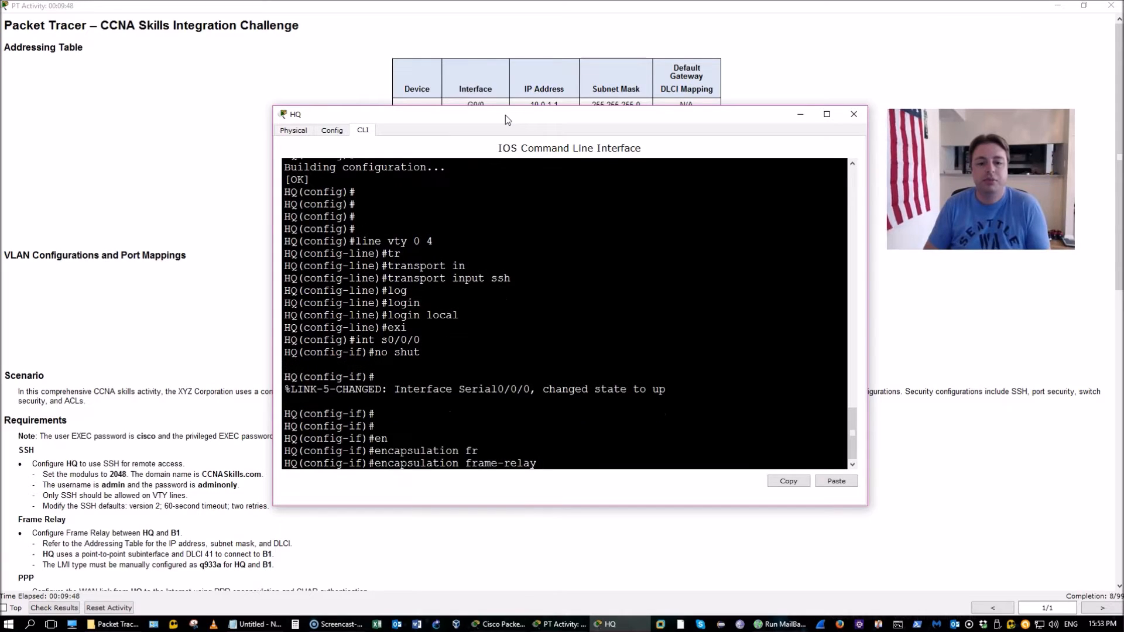
{"action": "key", "text": "Return"}
{"action": "type", "text": "do wr"}
{"action": "key", "text": "Return"}
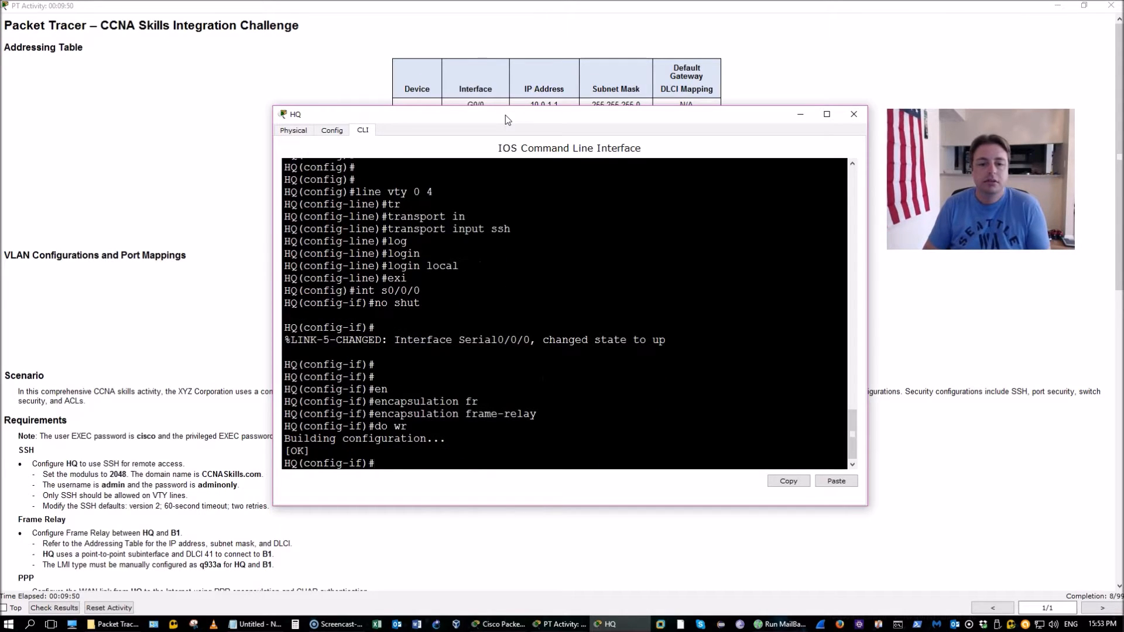
Start creating the point-to-point subinterface S0/0/0.41, then bring the instructions forward
{"action": "type", "text": "exi"}
{"action": "key", "text": "Return"}
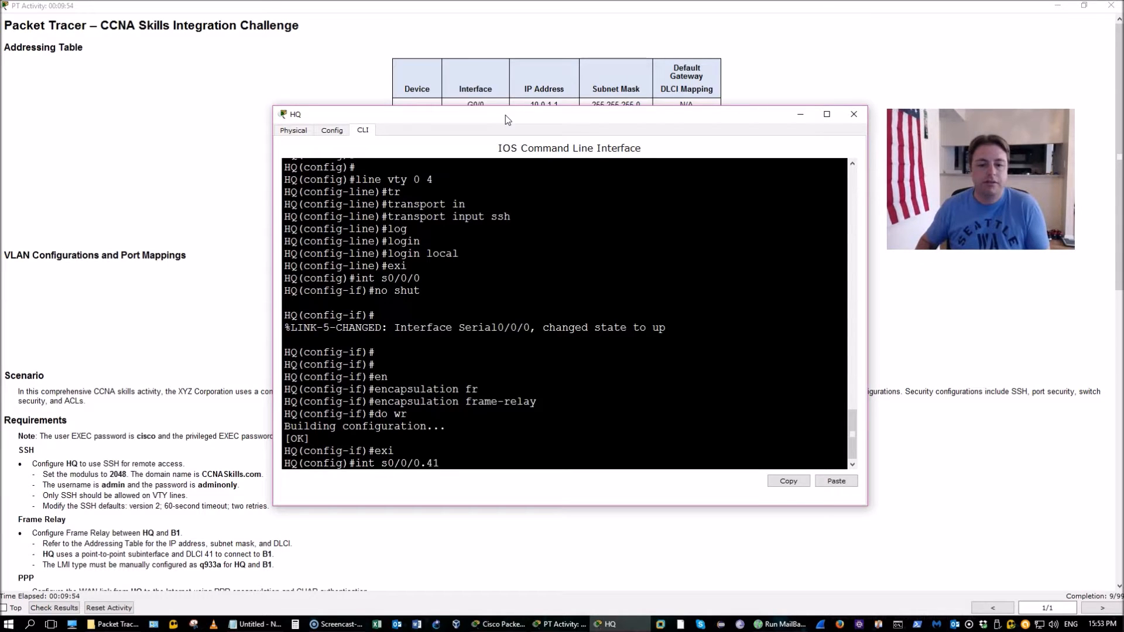
{"action": "type", "text": "int s0/0/0.41"}
{"action": "key", "text": "Return"}
{"action": "key", "text": "Up"}
{"action": "type", "text": "poin"}
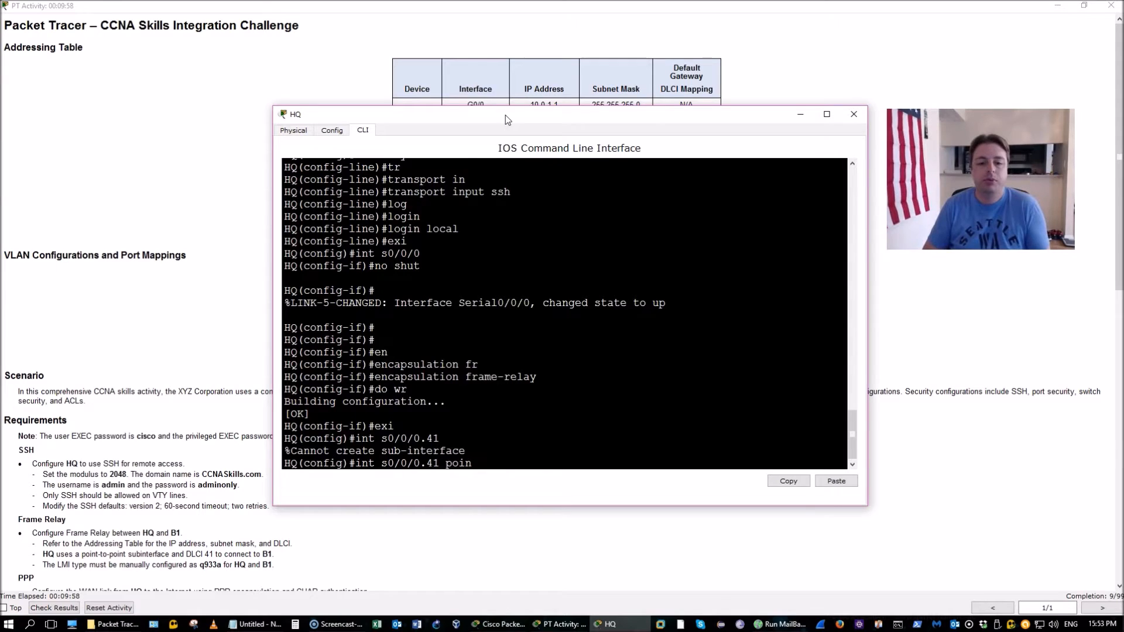
{"action": "key", "text": "Tab"}
{"action": "left_click", "coordinate": [27, 494]}
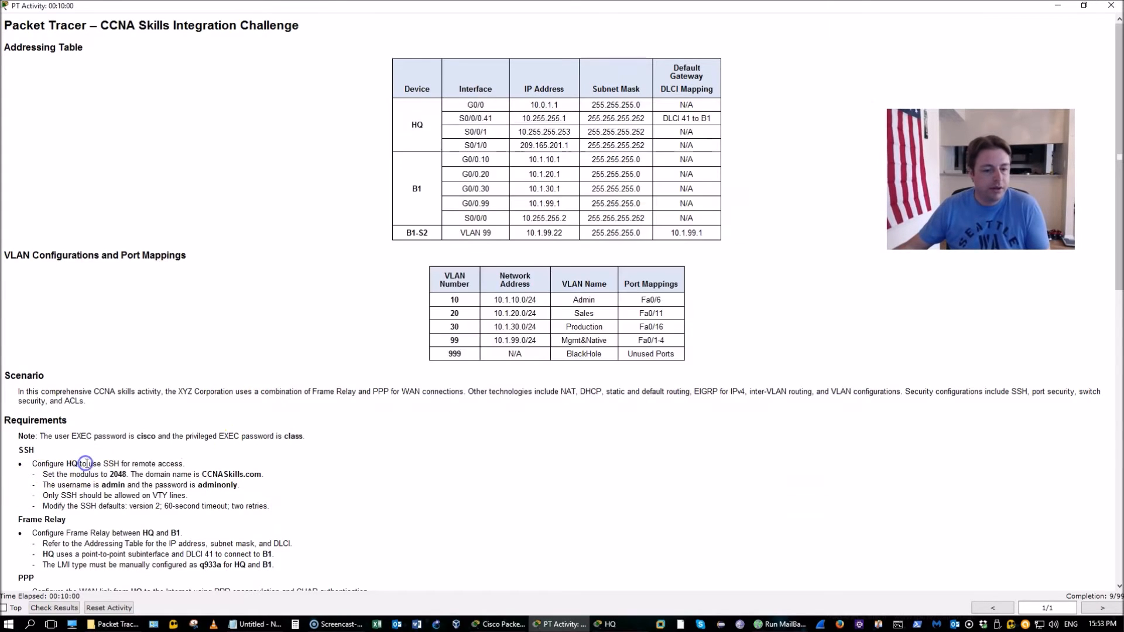
Create HQ's point-to-point subinterface S0/0/0.41 with address 10.255.255.1 255.255.255.252
{"action": "scroll", "coordinate": [89, 377], "scroll_direction": "down", "scroll_amount": 5}
{"action": "left_click_drag", "start_coordinate": [83, 377], "coordinate": [140, 390]}
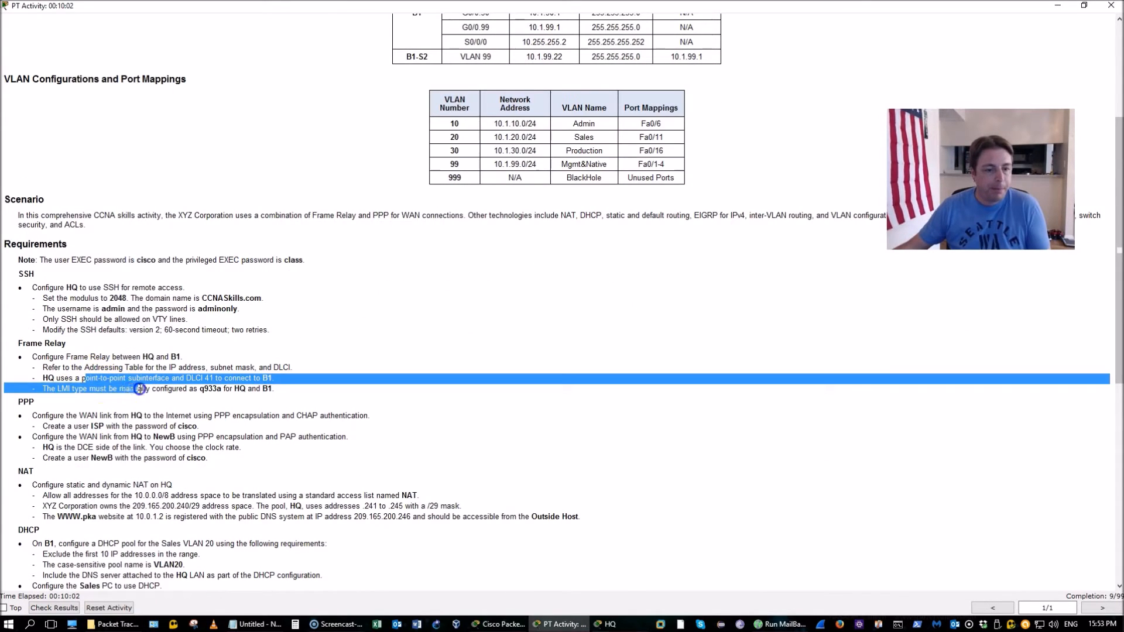
{"action": "key", "text": "alt+Tab"}
{"action": "key", "text": "Return"}
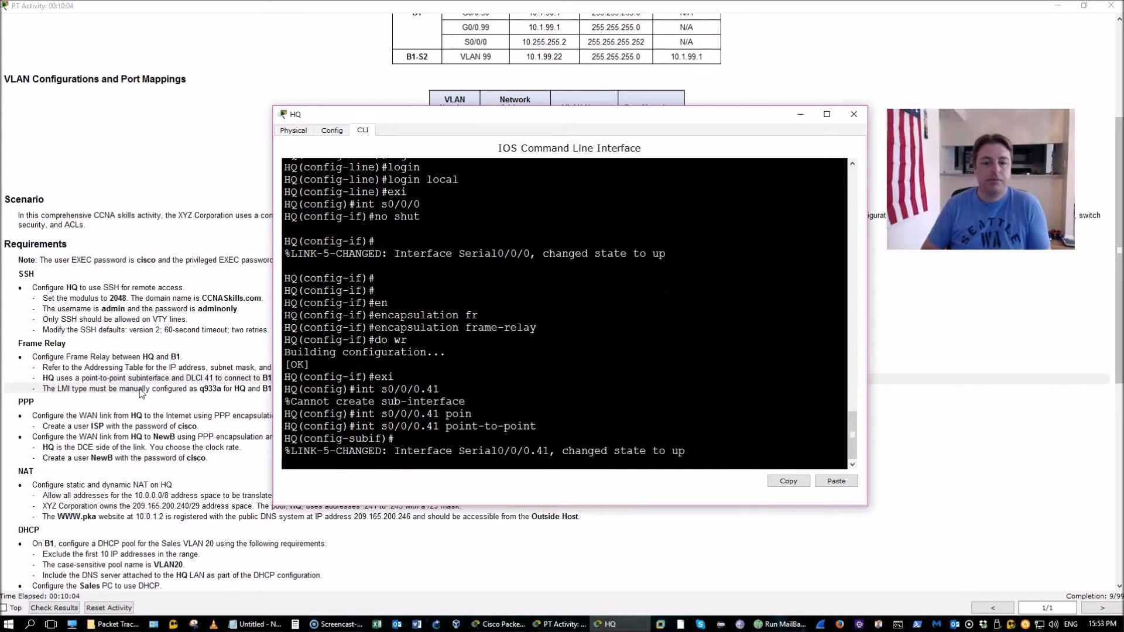
{"action": "key", "text": "Return"}
{"action": "type", "text": "ig-subif)#ip add"}
{"action": "key", "text": "Tab"}
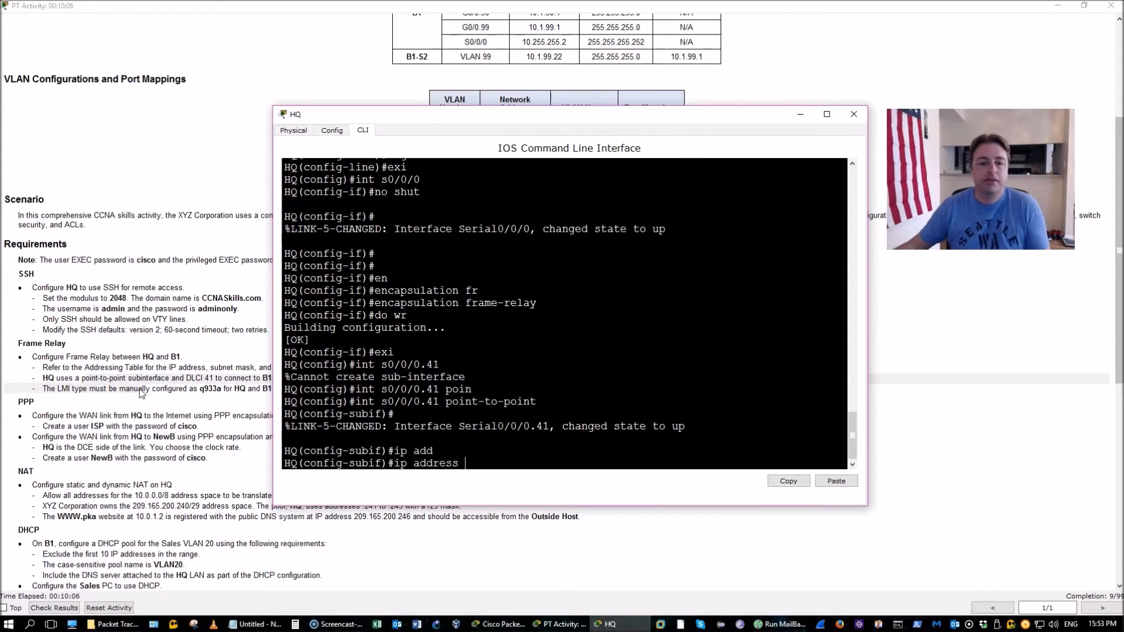
{"action": "left_click", "coordinate": [112, 284]}
{"action": "scroll", "coordinate": [116, 285], "scroll_direction": "up", "scroll_amount": 5}
{"action": "key", "text": "alt+Tab"}
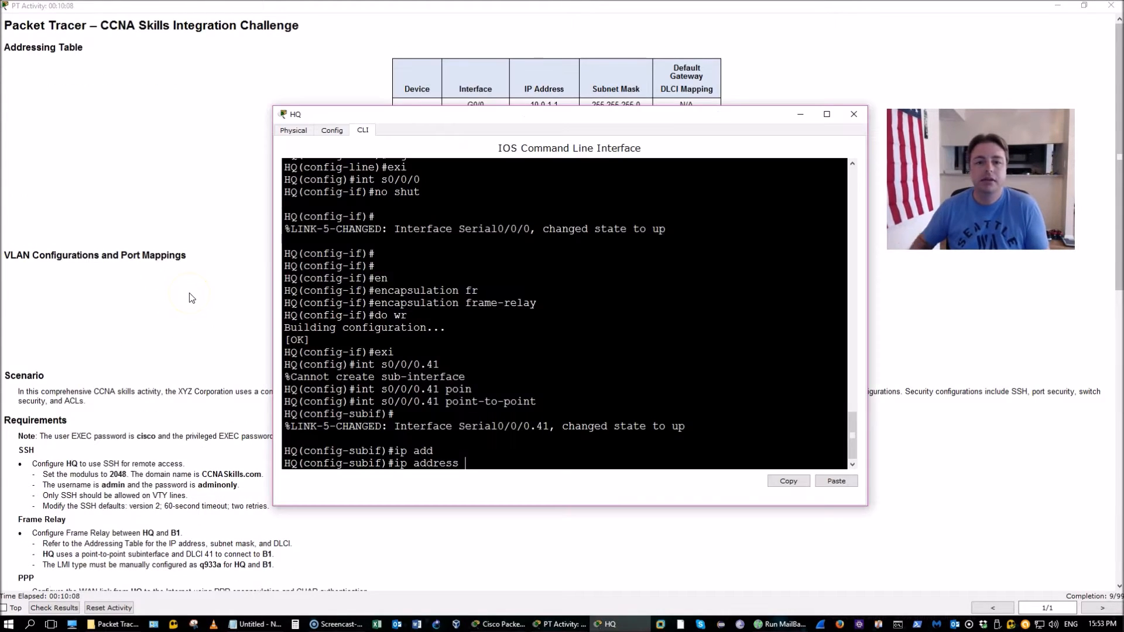
{"action": "left_click_drag", "start_coordinate": [512, 121], "coordinate": [492, 150]}
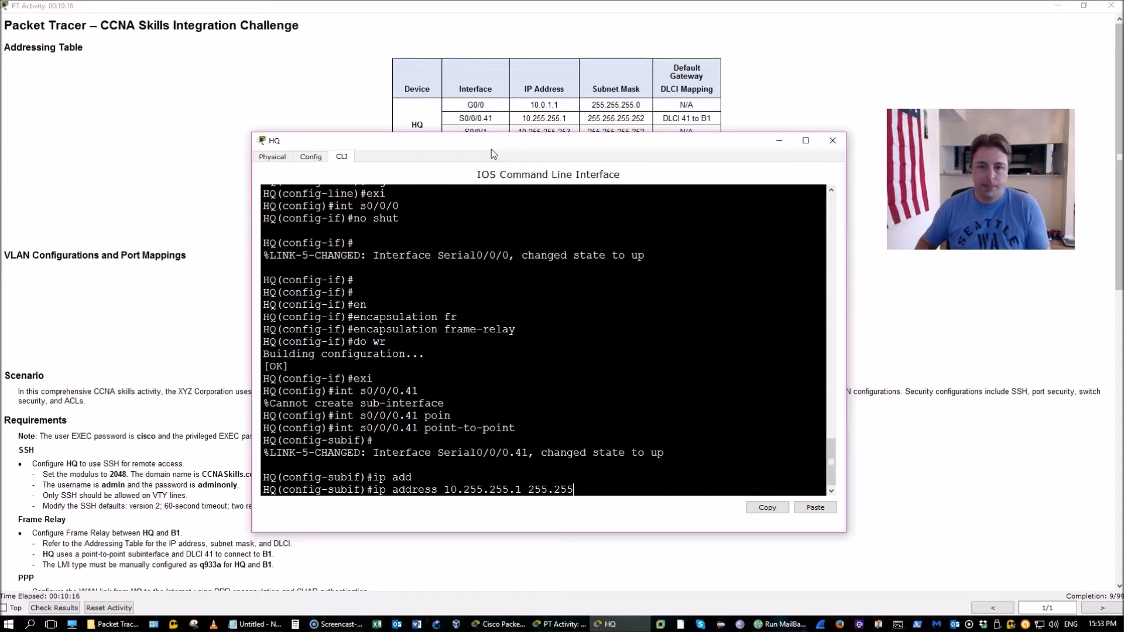
{"action": "type", "text": ".252"}
{"action": "key", "text": "Return"}
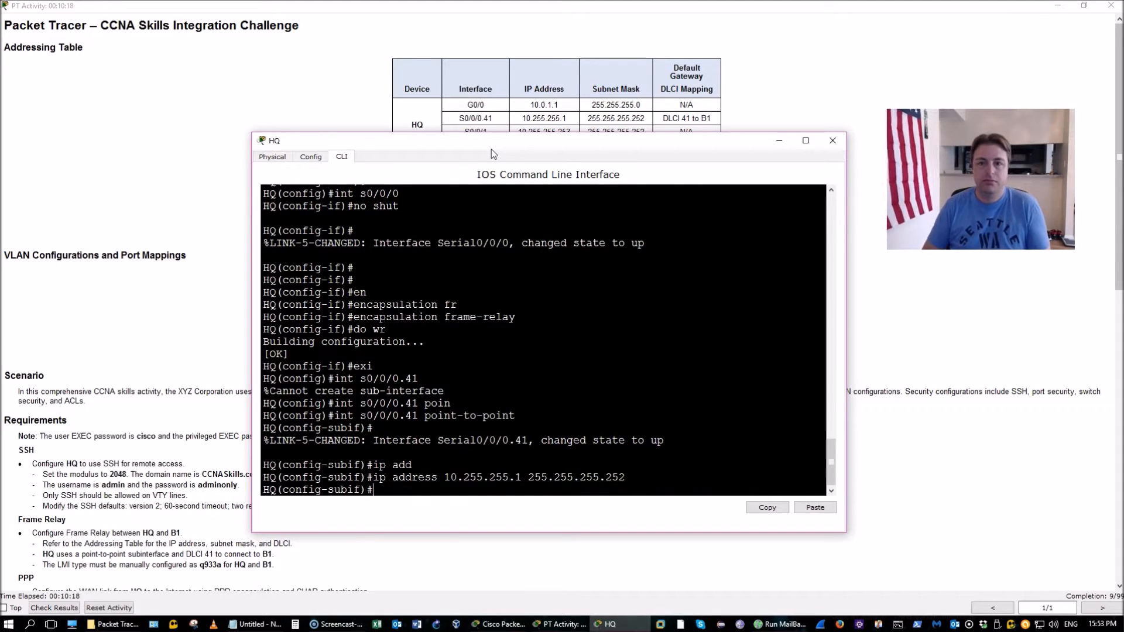
Bind frame-relay interface-dlci 41 to subinterface S0/0/0.41
{"action": "type", "text": "inframe-relay lm"}
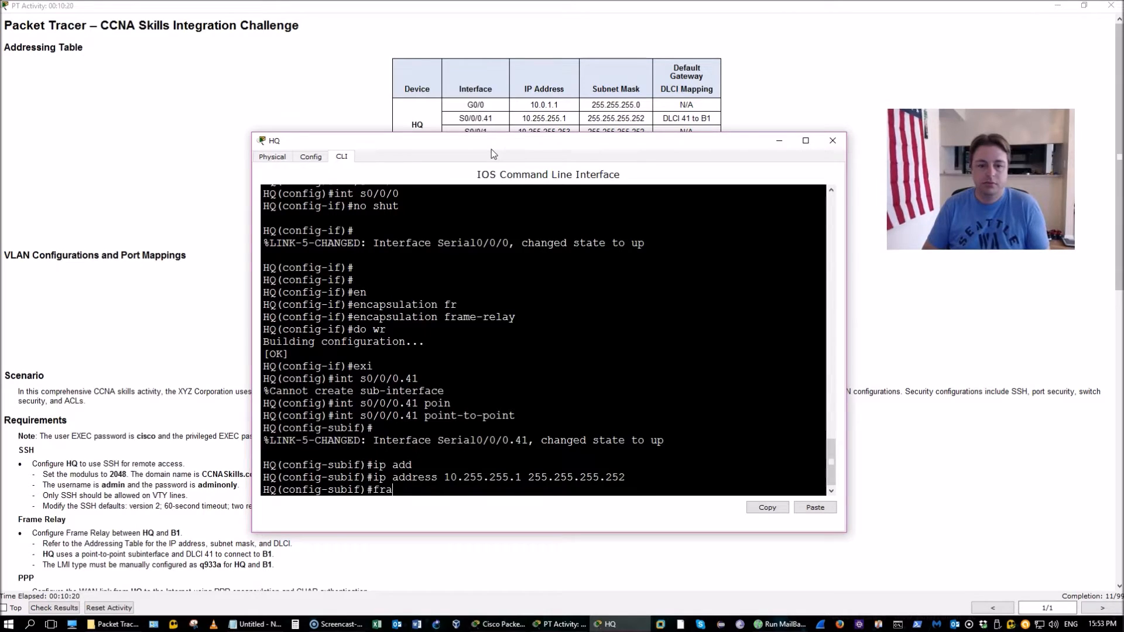
{"action": "key", "text": "Tab"}
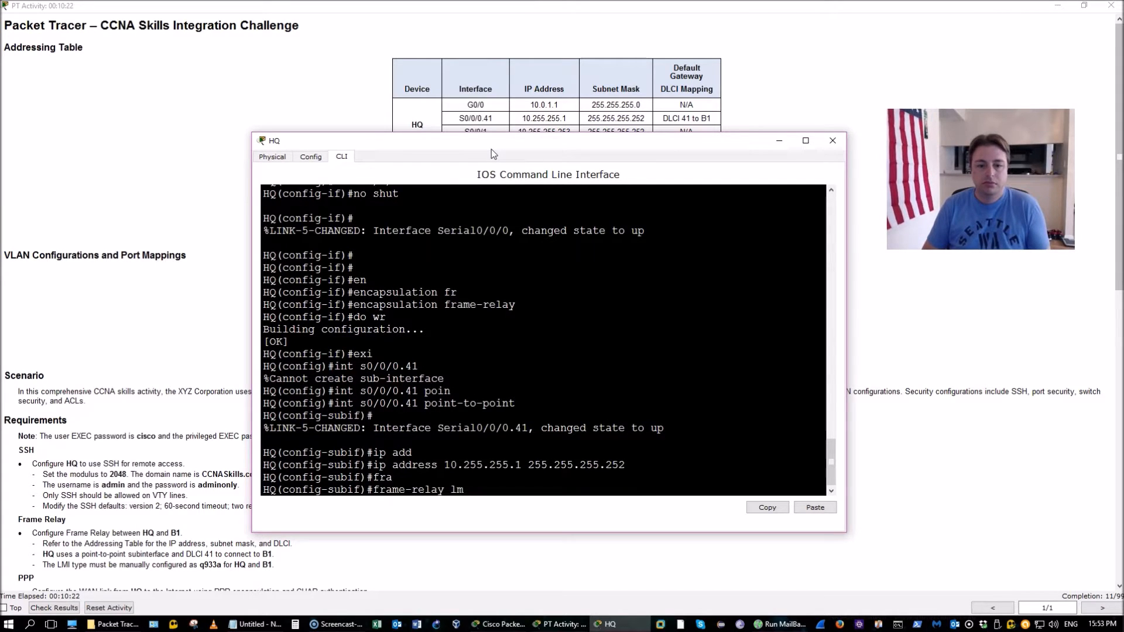
{"action": "type", "text": "lm"}
{"action": "key", "text": "Tab"}
{"action": "type", "text": "int"}
{"action": "key", "text": "Tab"}
{"action": "type", "text": "4"}
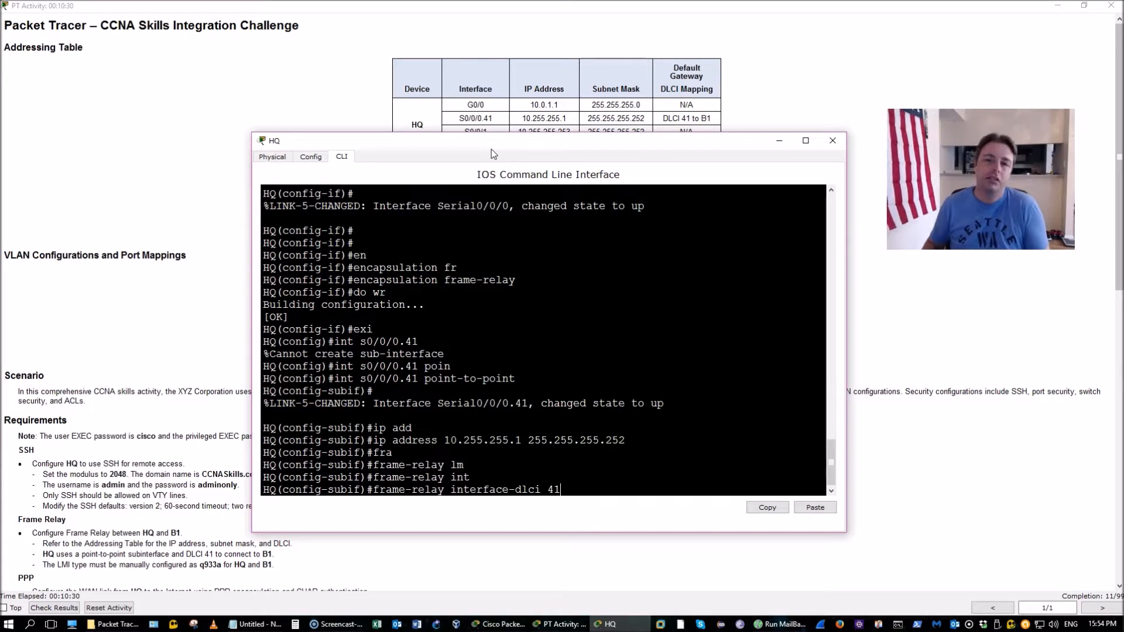
{"action": "key", "text": "Return"}
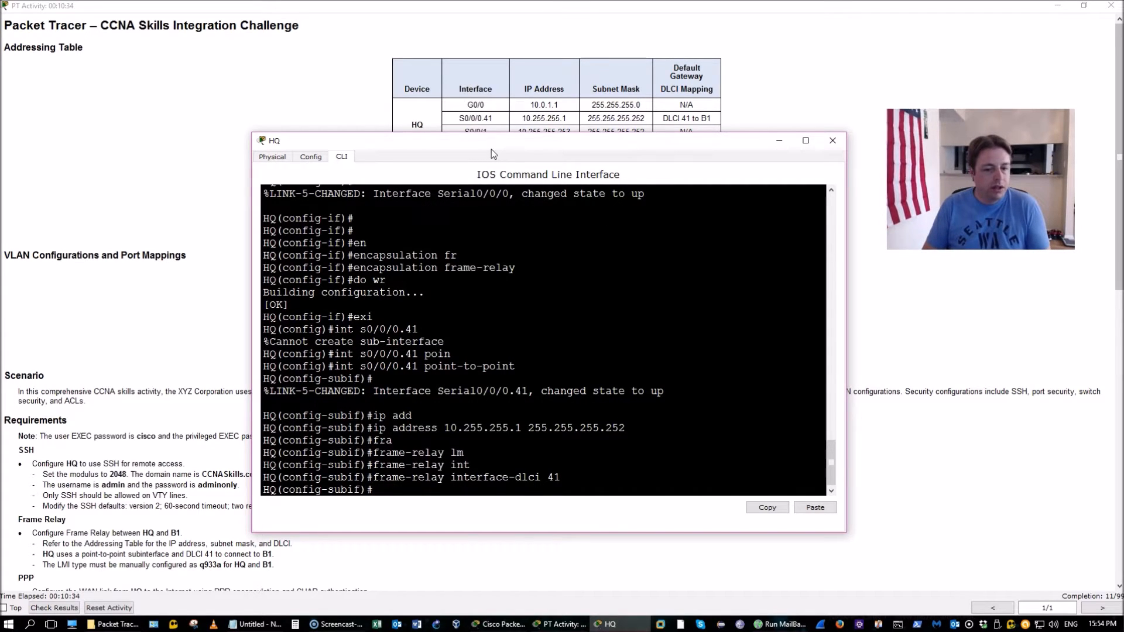
List the frame-relay options available on the subinterface, then exit it
{"action": "type", "text": "fr"}
{"action": "key", "text": "Tab"}
{"action": "type", "text": "l"}
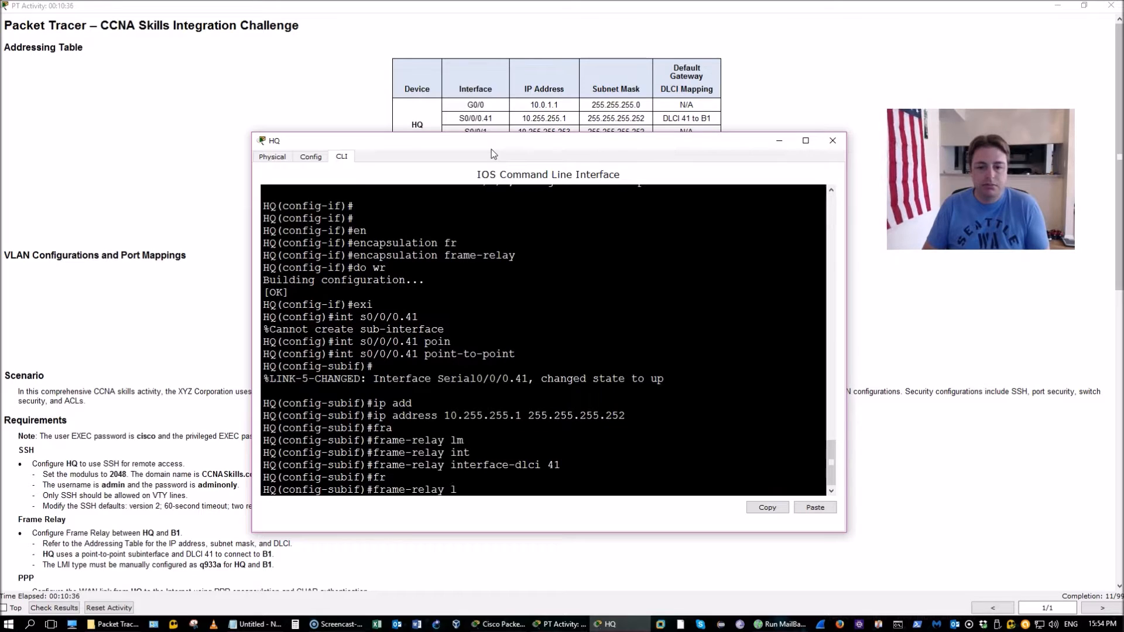
{"action": "type", "text": "mi"}
{"action": "key", "text": "Tab"}
{"action": "key", "text": "BackSpace"}
{"action": "key", "text": "BackSpace"}
{"action": "key", "text": "BackSpace"}
{"action": "type", "text": "?"}
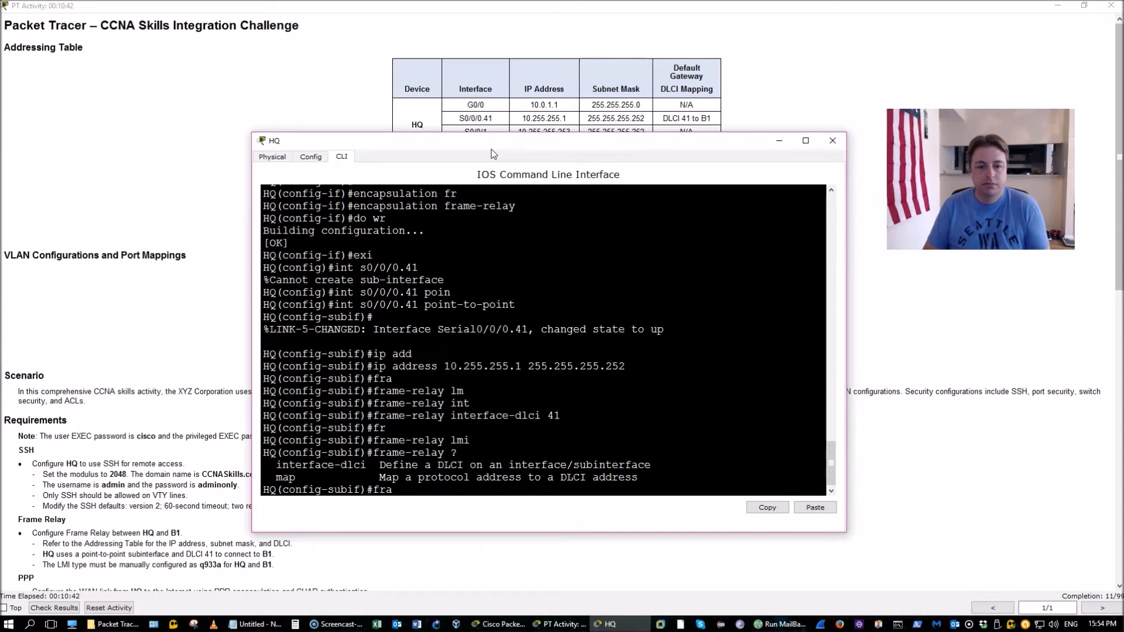
{"action": "key", "text": "BackSpace"}
{"action": "key", "text": "BackSpace"}
{"action": "key", "text": "BackSpace"}
{"action": "type", "text": "exi"}
{"action": "key", "text": "Return"}
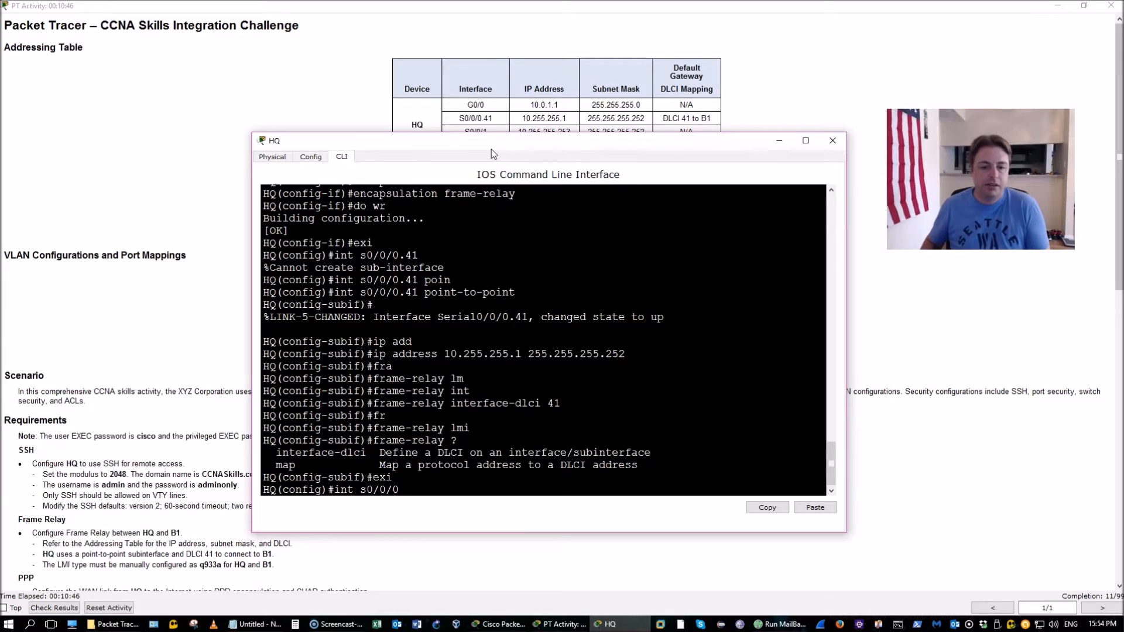
Set frame-relay lmi-type q933a on HQ's Serial0/0/0
{"action": "key", "text": "Return"}
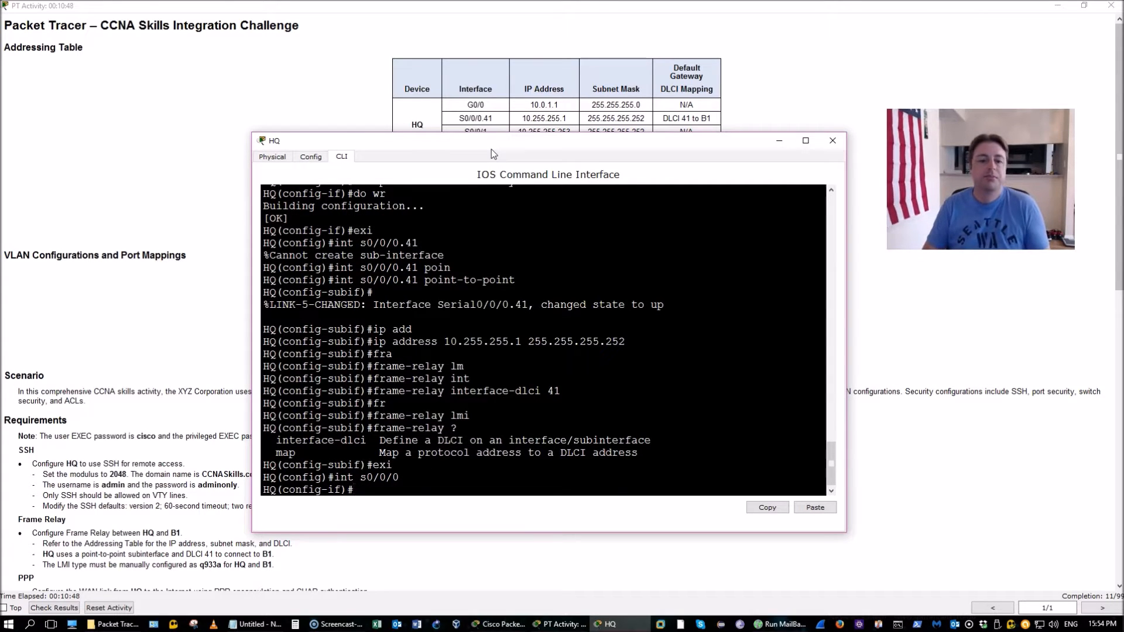
{"action": "type", "text": "fr"}
{"action": "key", "text": "Tab"}
{"action": "type", "text": "lm"}
{"action": "key", "text": "Tab"}
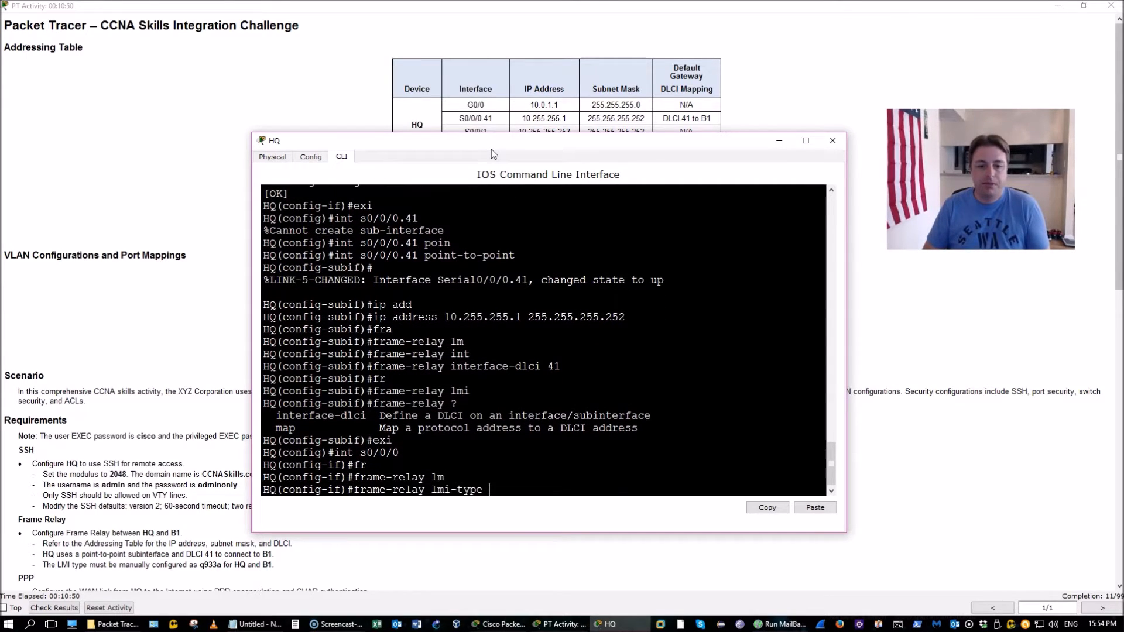
{"action": "type", "text": "q"}
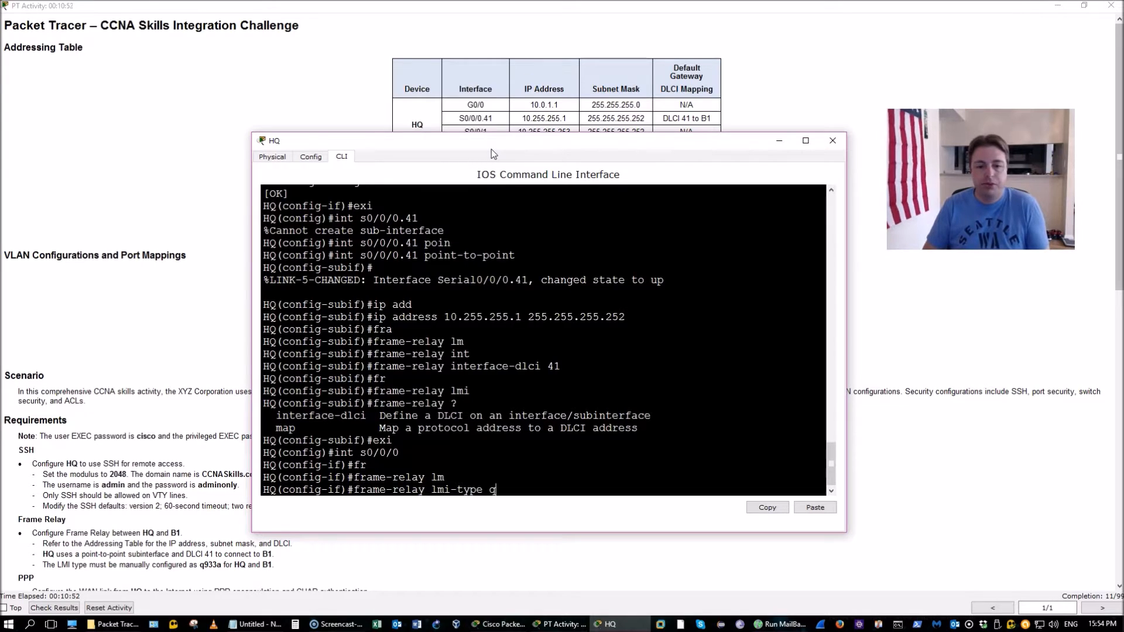
{"action": "key", "text": "Tab"}
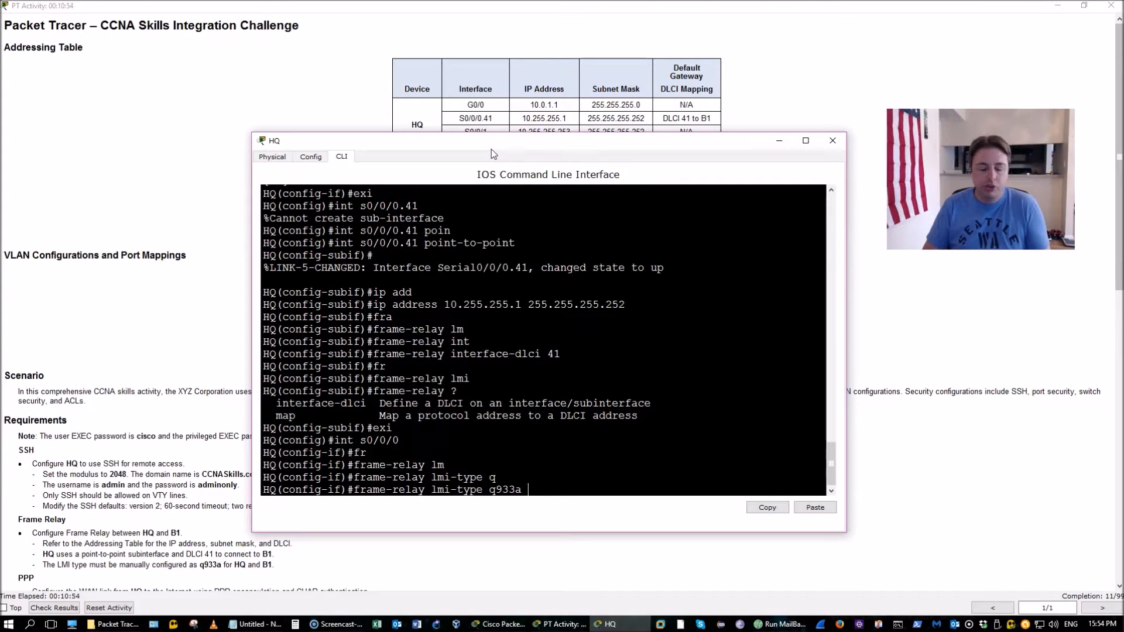
{"action": "key", "text": "Return"}
Save HQ's configuration with do wr and go back to the challenge instructions
{"action": "type", "text": "do"}
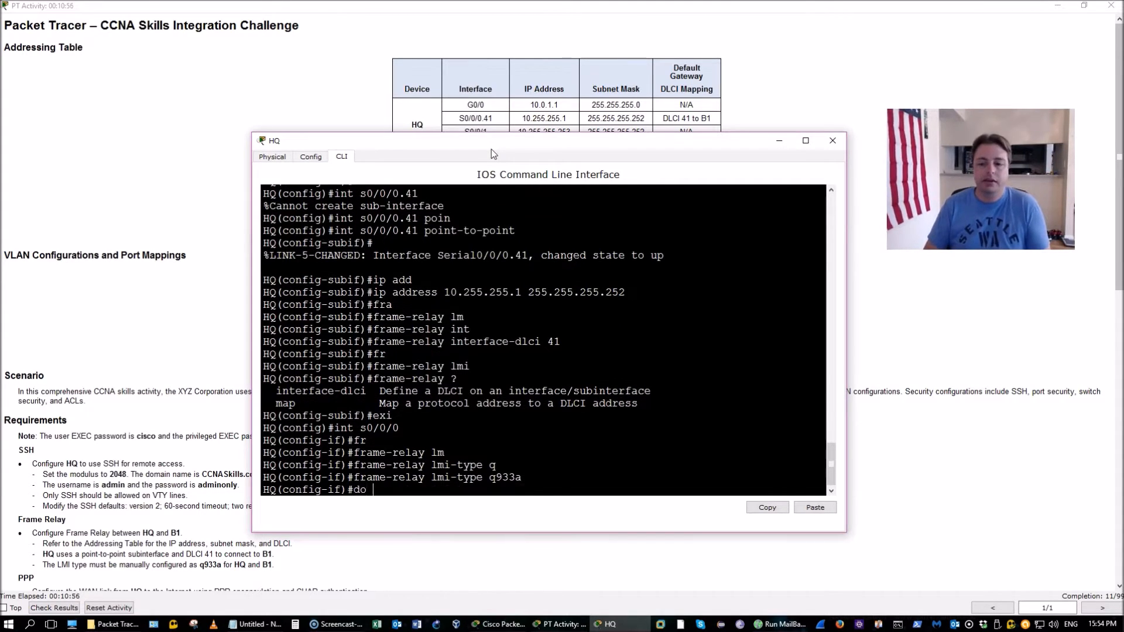
{"action": "type", "text": " wr"}
{"action": "key", "text": "Return"}
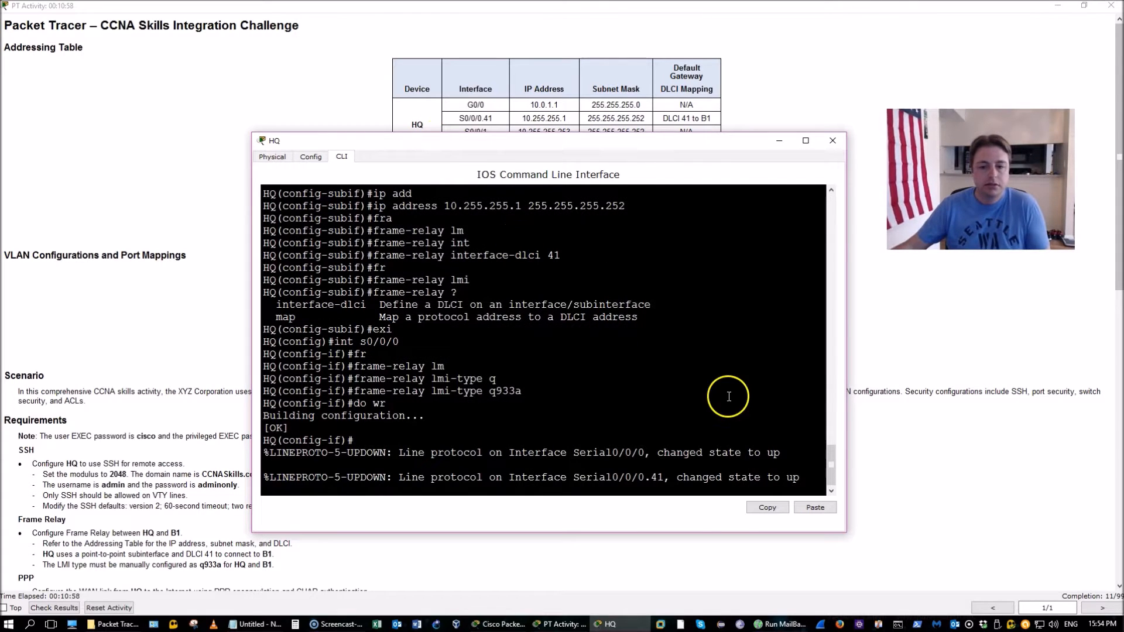
{"action": "key", "text": "Return"}
{"action": "key", "text": "Return"}
{"action": "key", "text": "Return"}
{"action": "key", "text": "Return"}
{"action": "key", "text": "Return"}
{"action": "key", "text": "Return"}
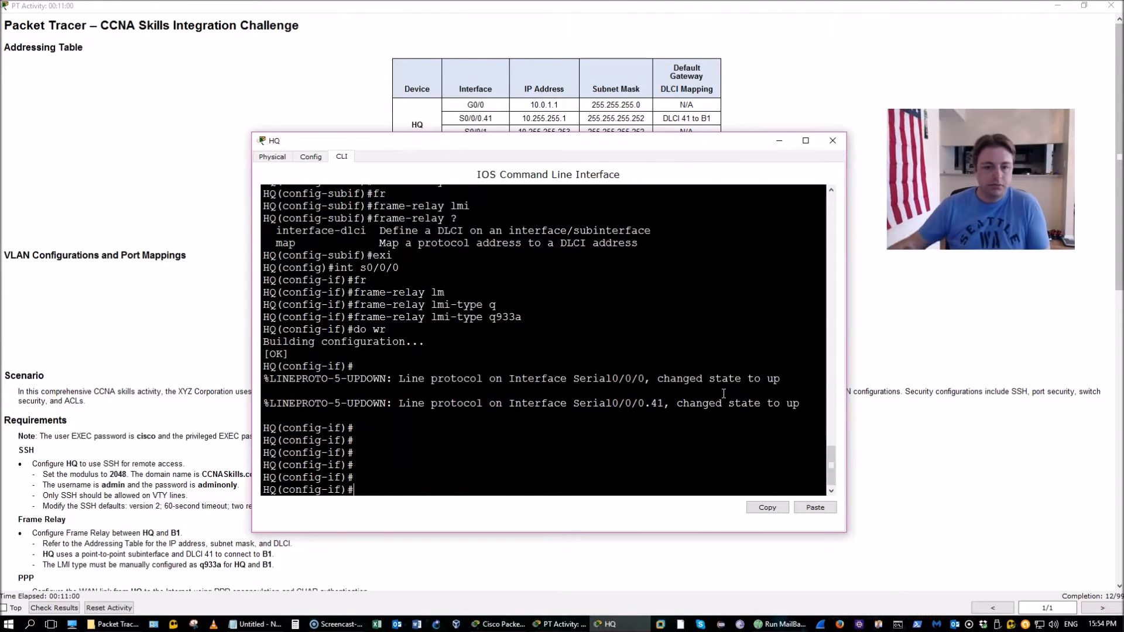
{"action": "left_click", "coordinate": [119, 403]}
{"action": "scroll", "coordinate": [120, 402], "scroll_direction": "down", "scroll_amount": 8}
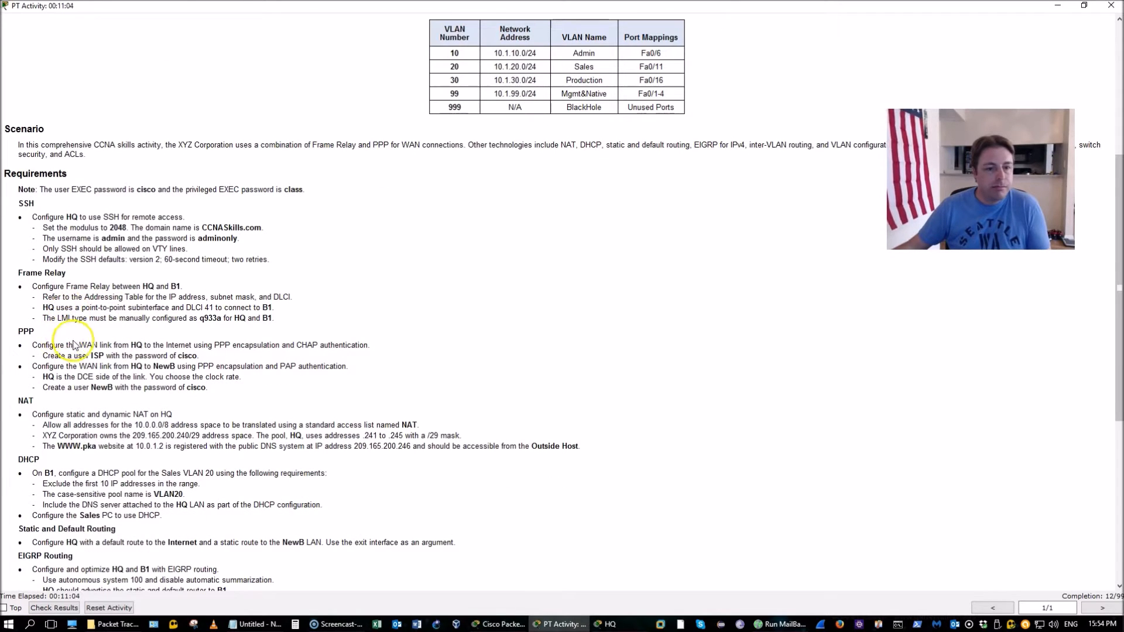
Open router B1's command line and log in with the line password
{"action": "left_click", "coordinate": [522, 625]}
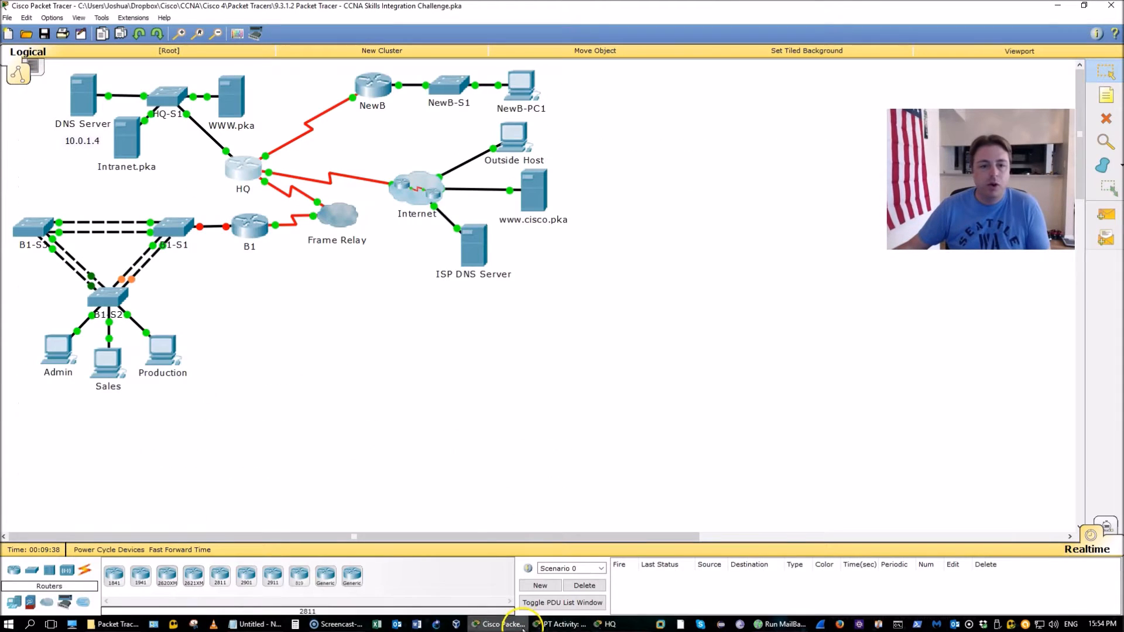
{"action": "left_click", "coordinate": [251, 228]}
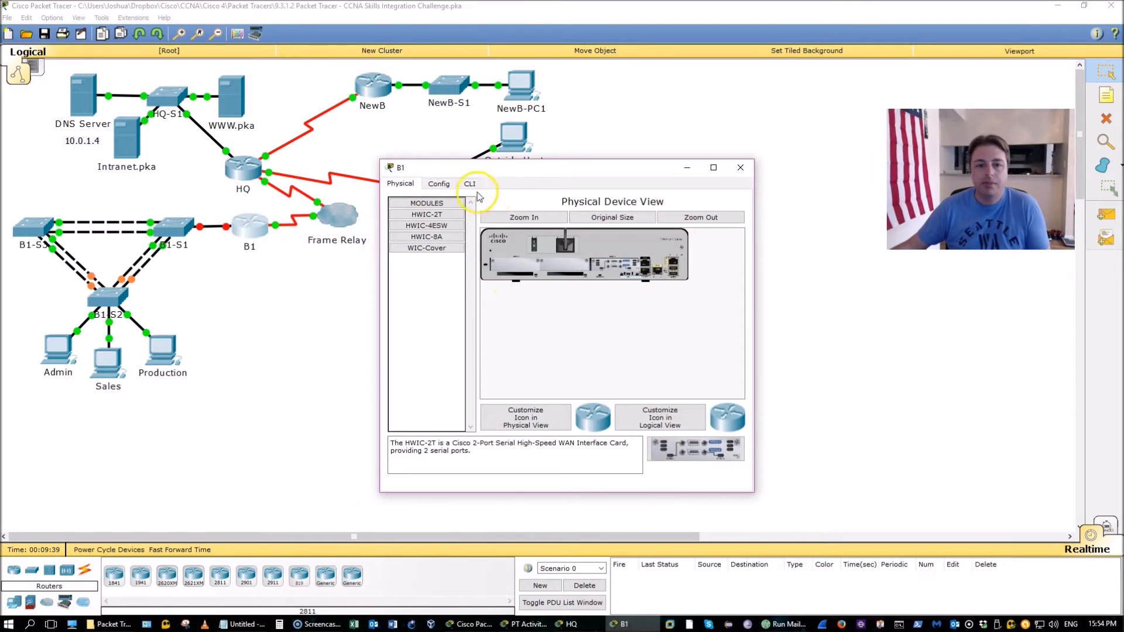
{"action": "left_click", "coordinate": [472, 185]}
{"action": "left_click_drag", "start_coordinate": [316, 246], "coordinate": [238, 246]}
{"action": "key", "text": "Return"}
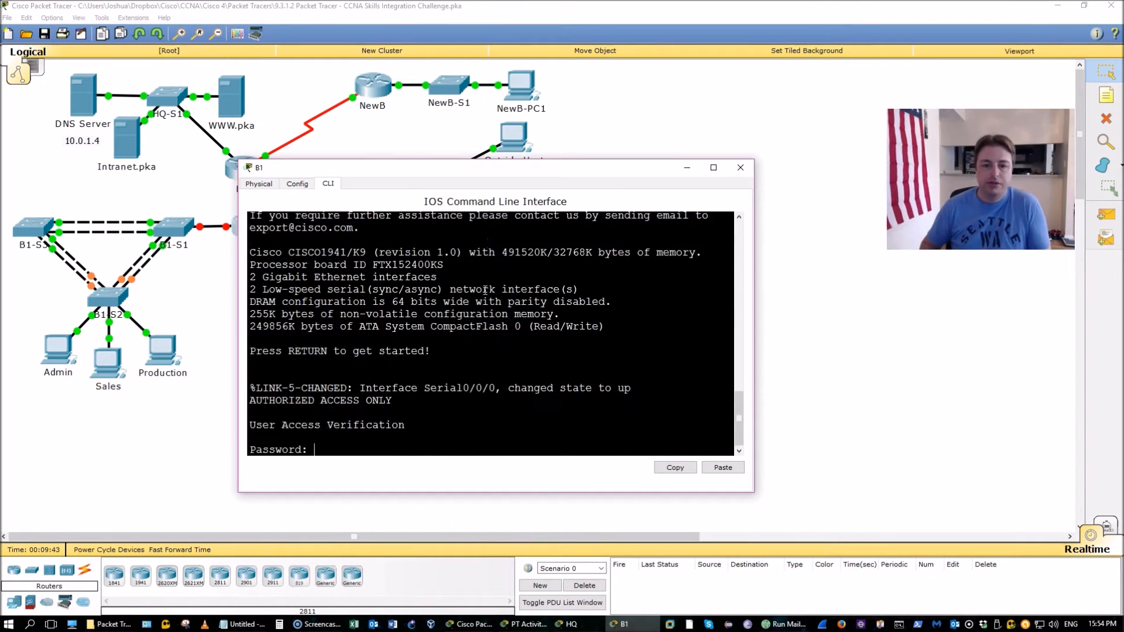
{"action": "key", "text": "Return"}
{"action": "key", "text": "Return"}
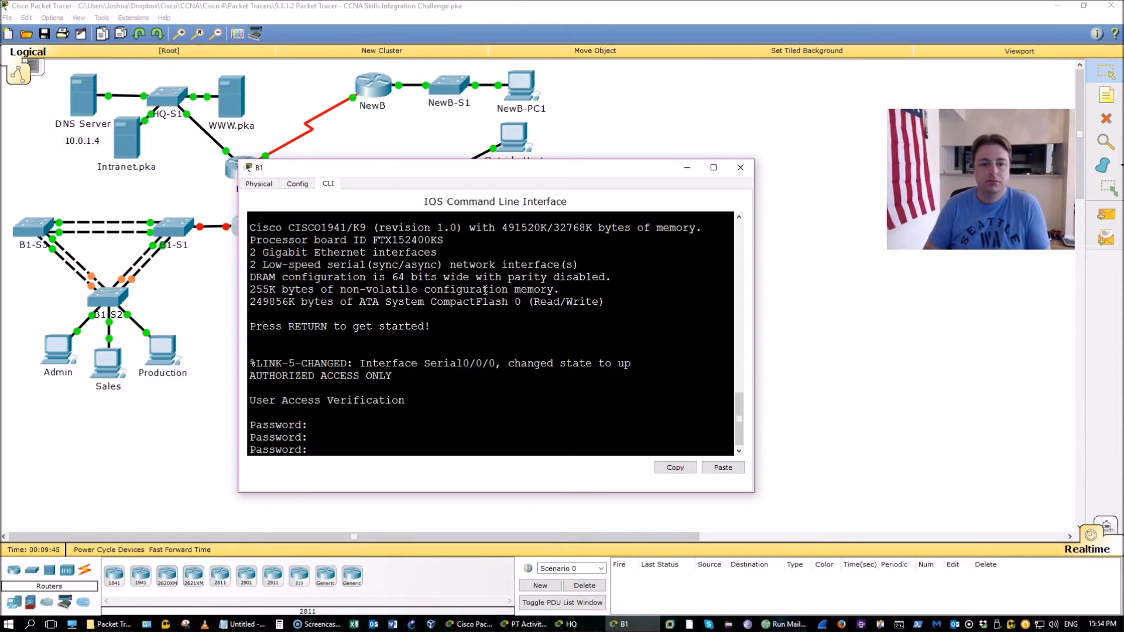
{"action": "key", "text": "Return"}
{"action": "key", "text": "Return"}
{"action": "key", "text": "Return"}
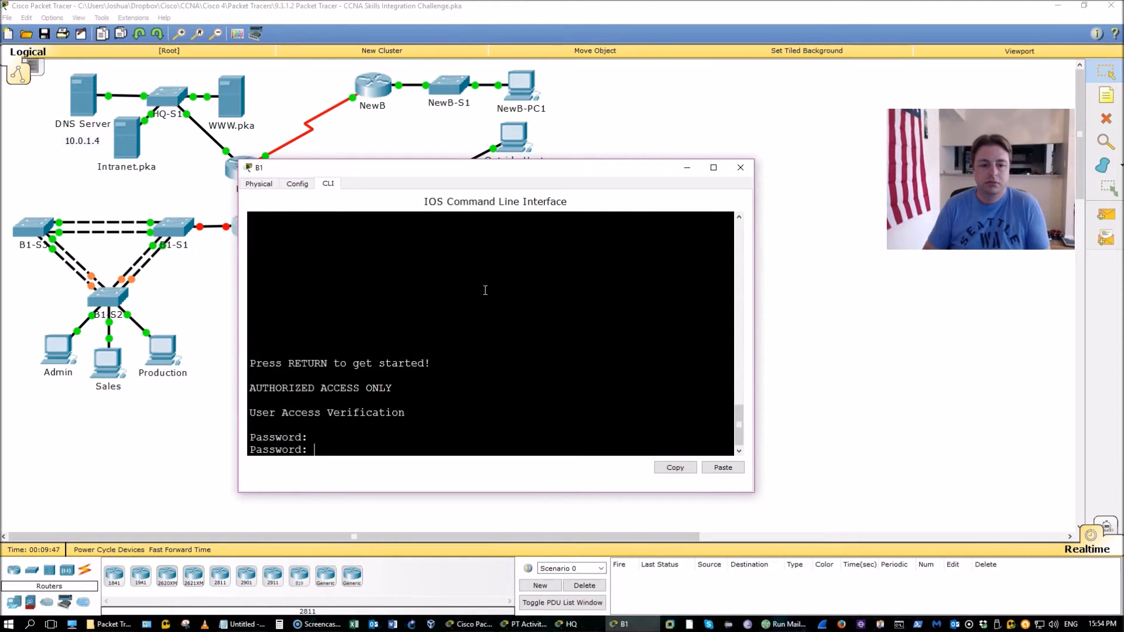
{"action": "key", "text": "Return"}
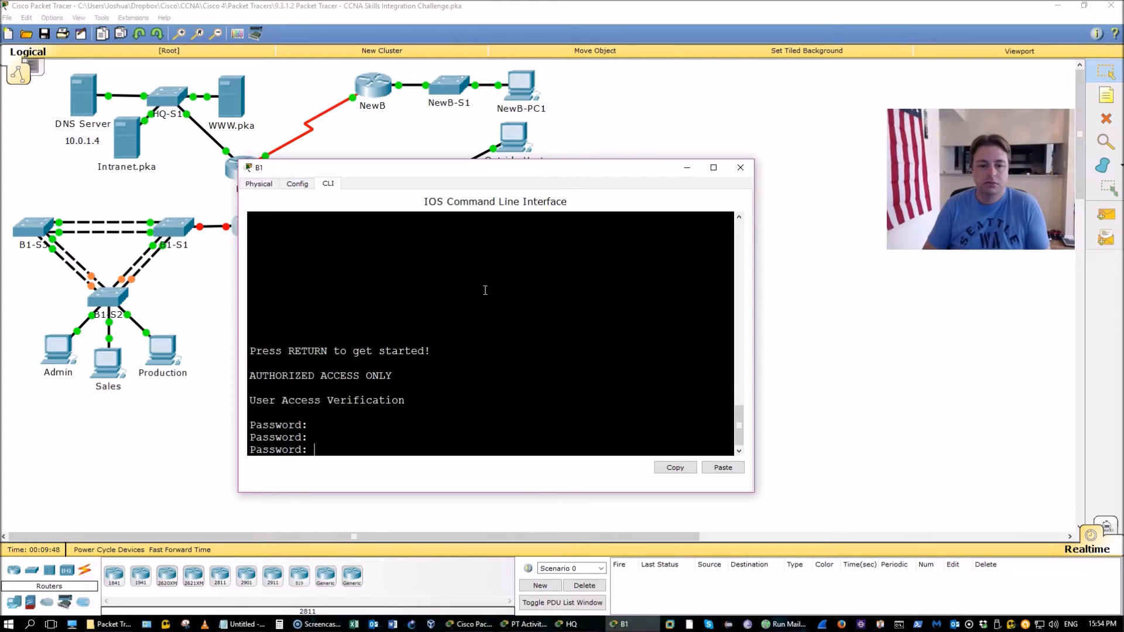
{"action": "key", "text": "Return"}
Enter B1's configuration mode and run show ip int brief, checking Serial0/0/0 at 10.255.255.2
{"action": "type", "text": "en"}
{"action": "key", "text": "Return"}
{"action": "key", "text": "Return"}
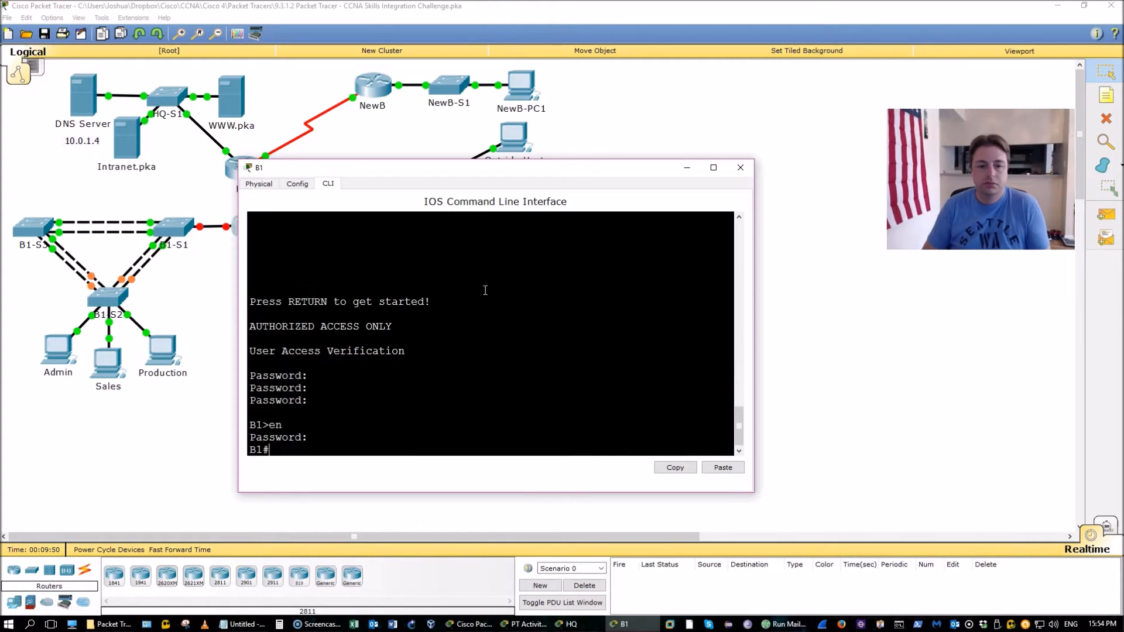
{"action": "type", "text": "conf t"}
{"action": "key", "text": "Return"}
{"action": "type", "text": "is"}
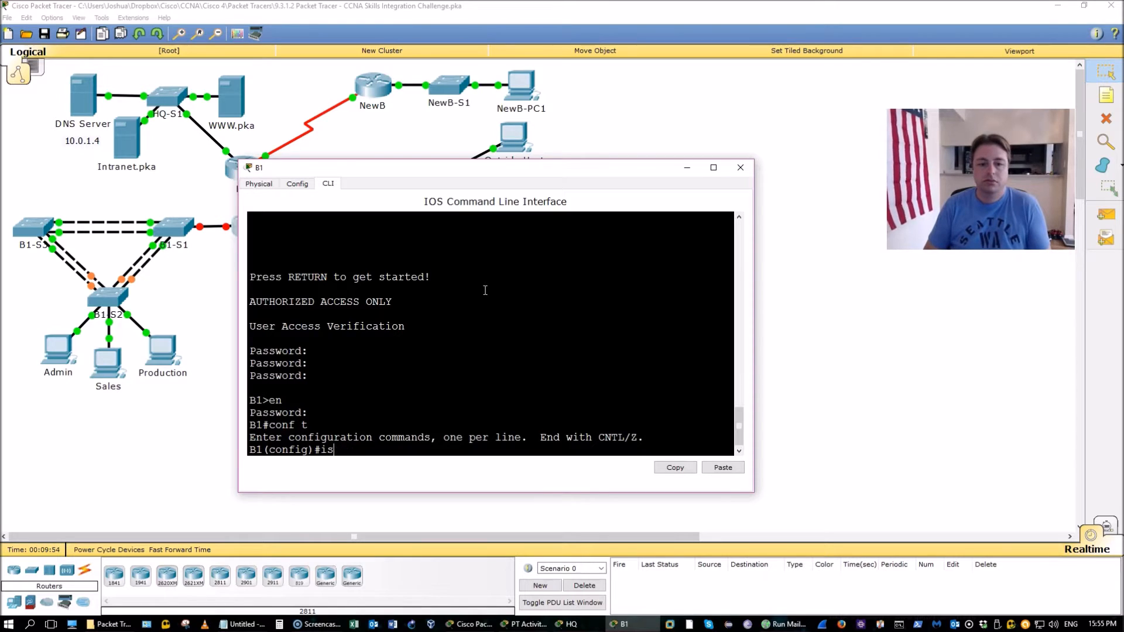
{"action": "type", "text": "hodo show ip int "}
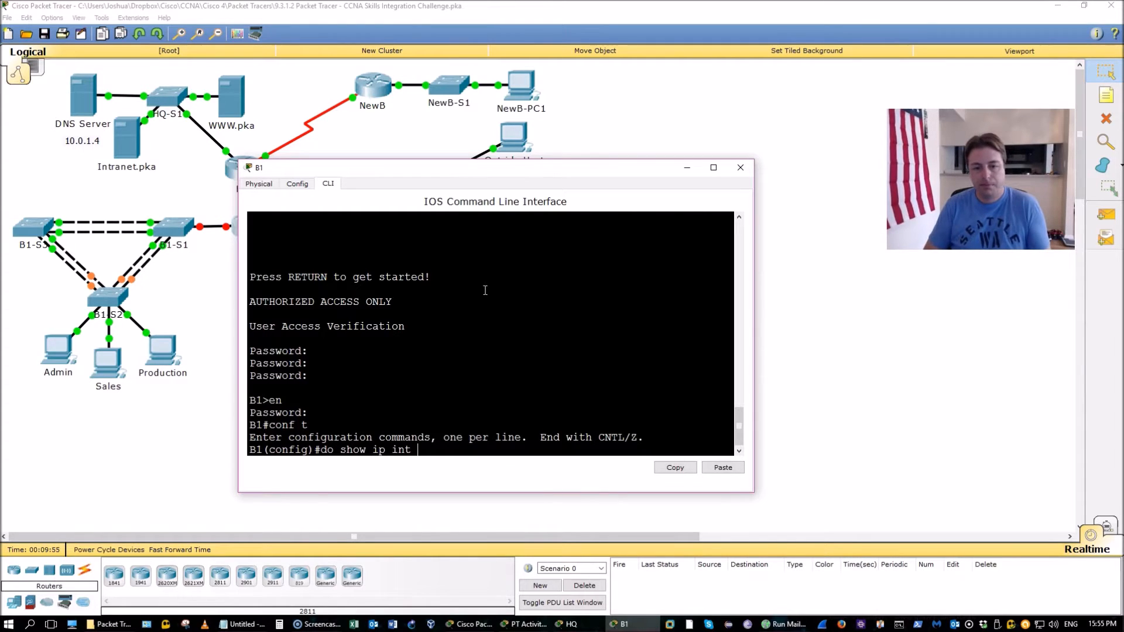
{"action": "type", "text": "b"}
{"action": "key", "text": "Return"}
{"action": "left_click_drag", "start_coordinate": [755, 276], "coordinate": [839, 277]}
{"action": "left_click_drag", "start_coordinate": [741, 158], "coordinate": [740, 118]}
{"action": "left_click_drag", "start_coordinate": [392, 383], "coordinate": [738, 383]}
{"action": "left_click", "coordinate": [736, 404]}
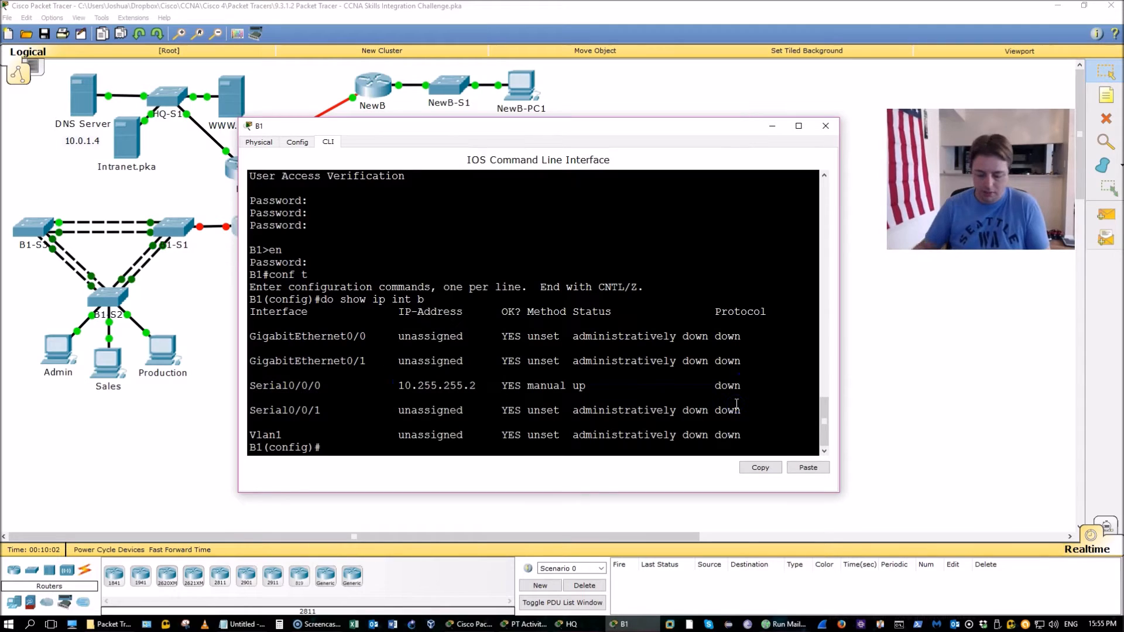
Set encapsulation frame-relay on B1's Serial0/0/0
{"action": "type", "text": "int s0/0/"}
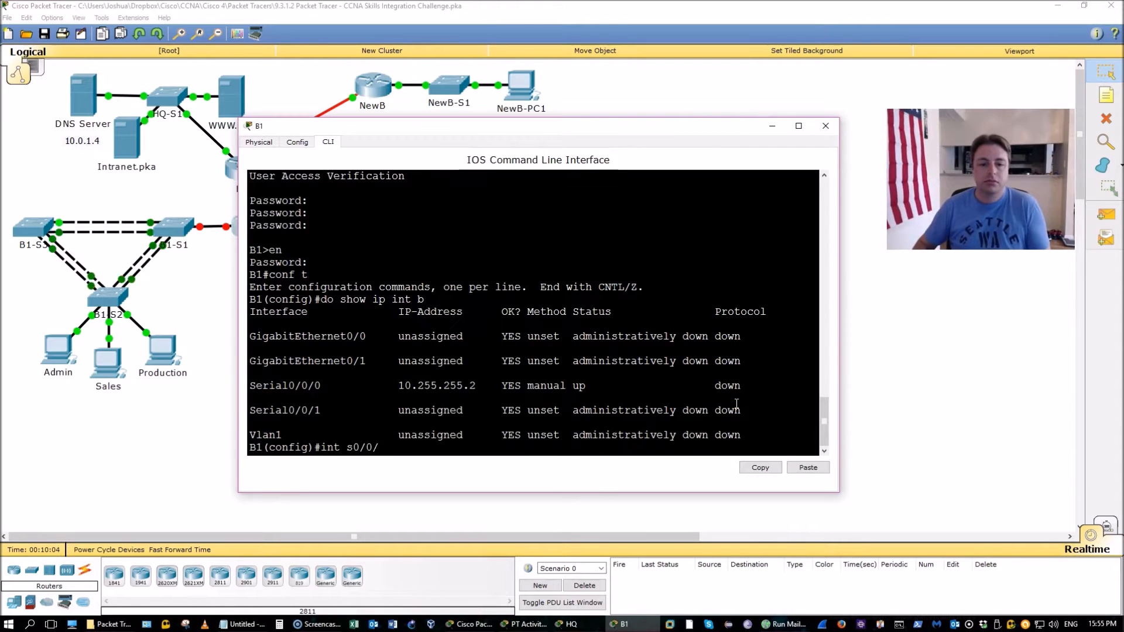
{"action": "type", "text": "0"}
{"action": "key", "text": "Return"}
{"action": "type", "text": "en"}
{"action": "key", "text": "Tab"}
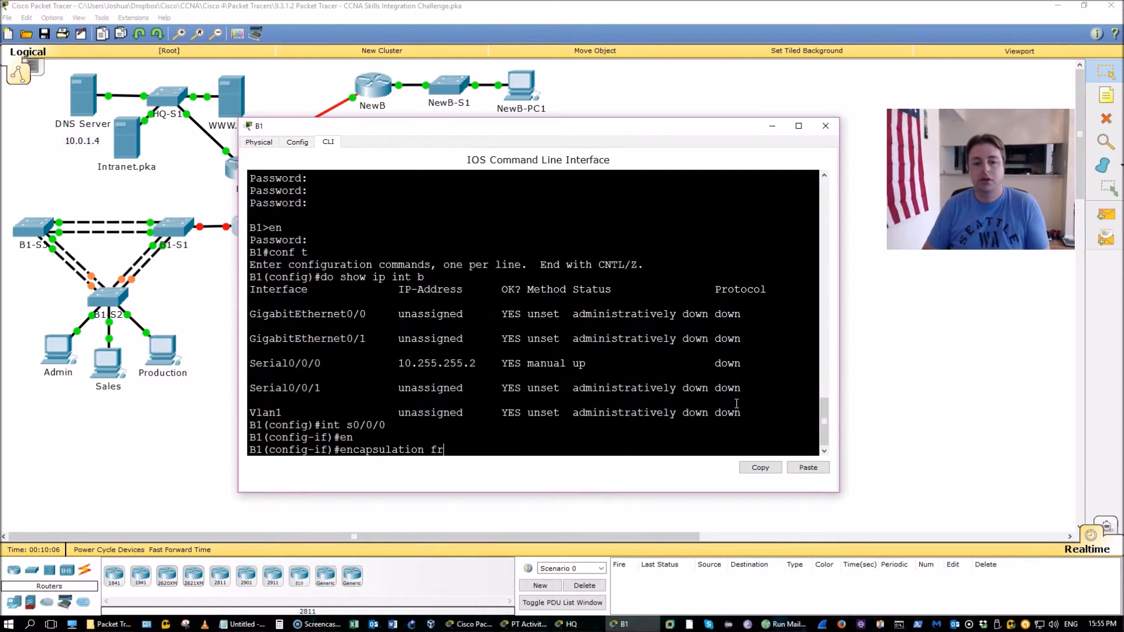
{"action": "type", "text": "fr"}
{"action": "key", "text": "Tab"}
{"action": "key", "text": "Return"}
Set B1's Serial0/0/0 frame-relay lmi-type to q933a
{"action": "type", "text": "fr"}
{"action": "key", "text": "Tab"}
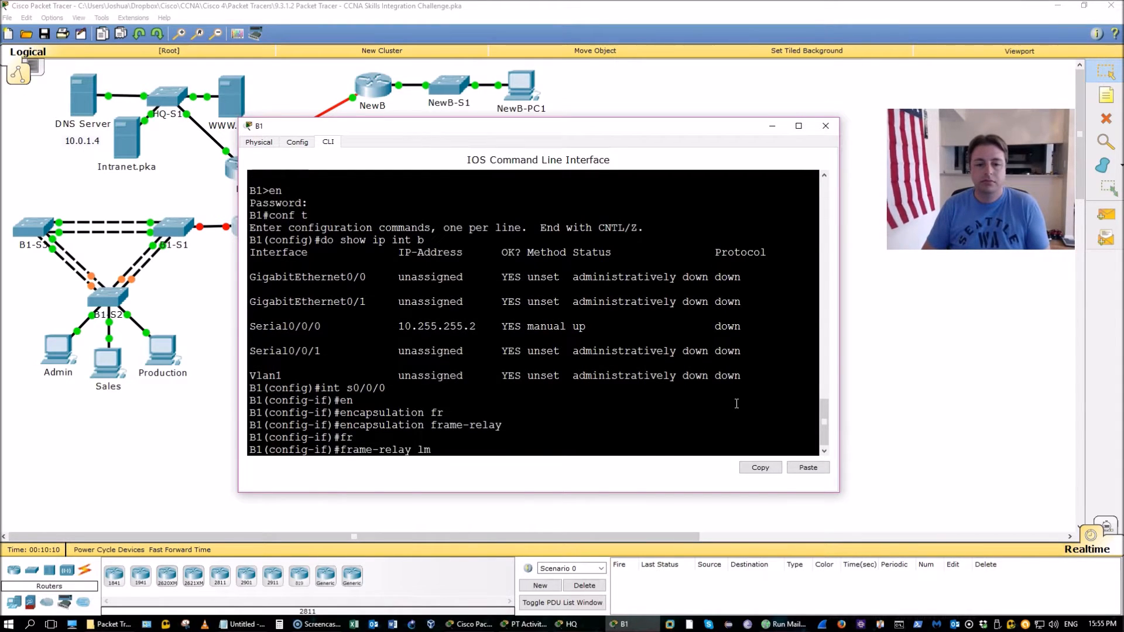
{"action": "type", "text": "lm"}
{"action": "key", "text": "Tab"}
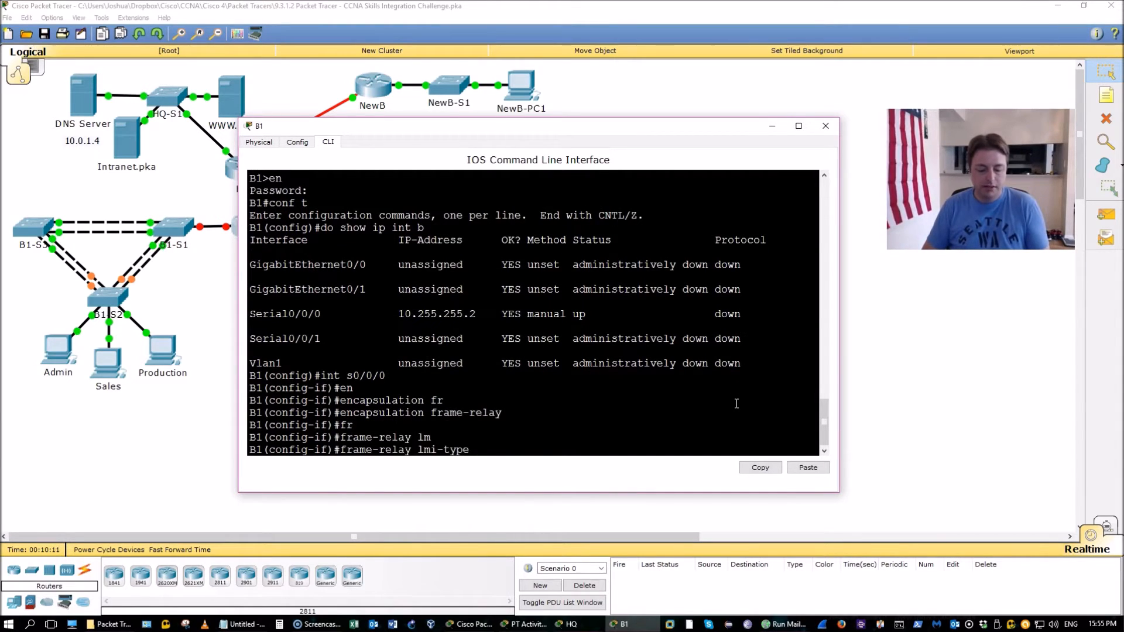
{"action": "type", "text": "q"}
{"action": "key", "text": "Tab"}
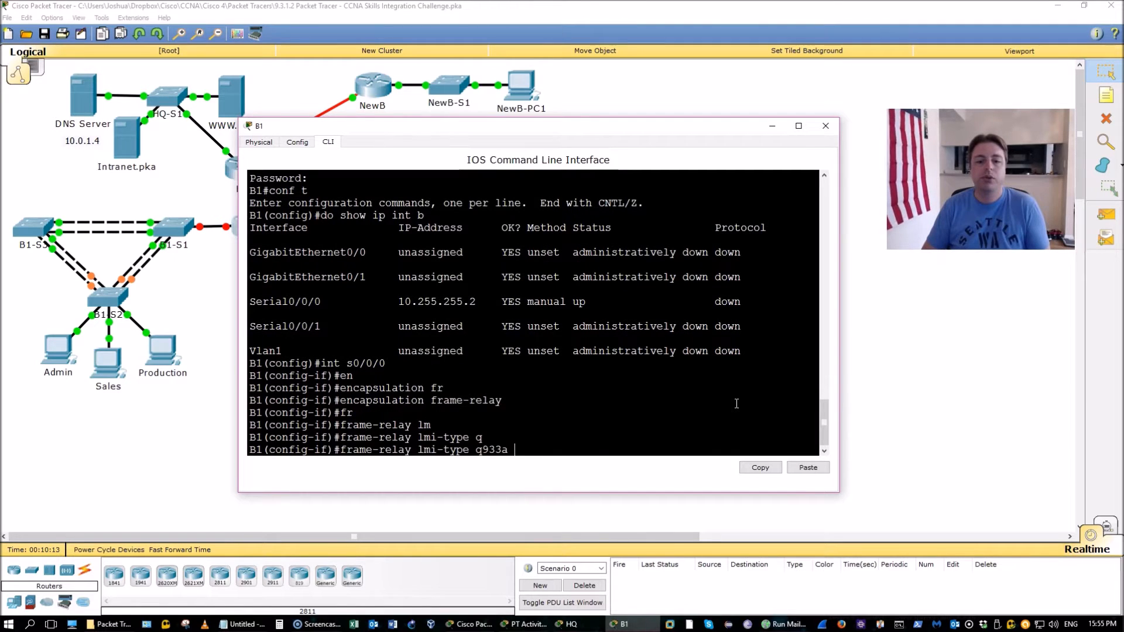
{"action": "key", "text": "Return"}
Save B1's configuration with do wr and return to privileged mode
{"action": "type", "text": "do wr"}
{"action": "key", "text": "Return"}
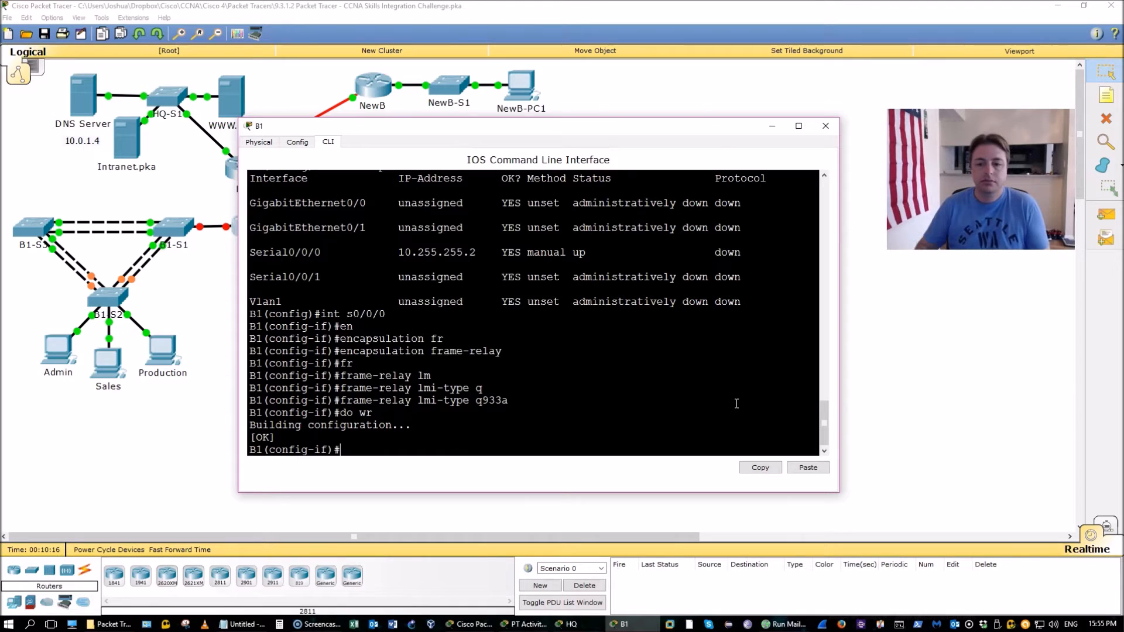
{"action": "key", "text": "Return"}
{"action": "key", "text": "Return"}
{"action": "key", "text": "Return"}
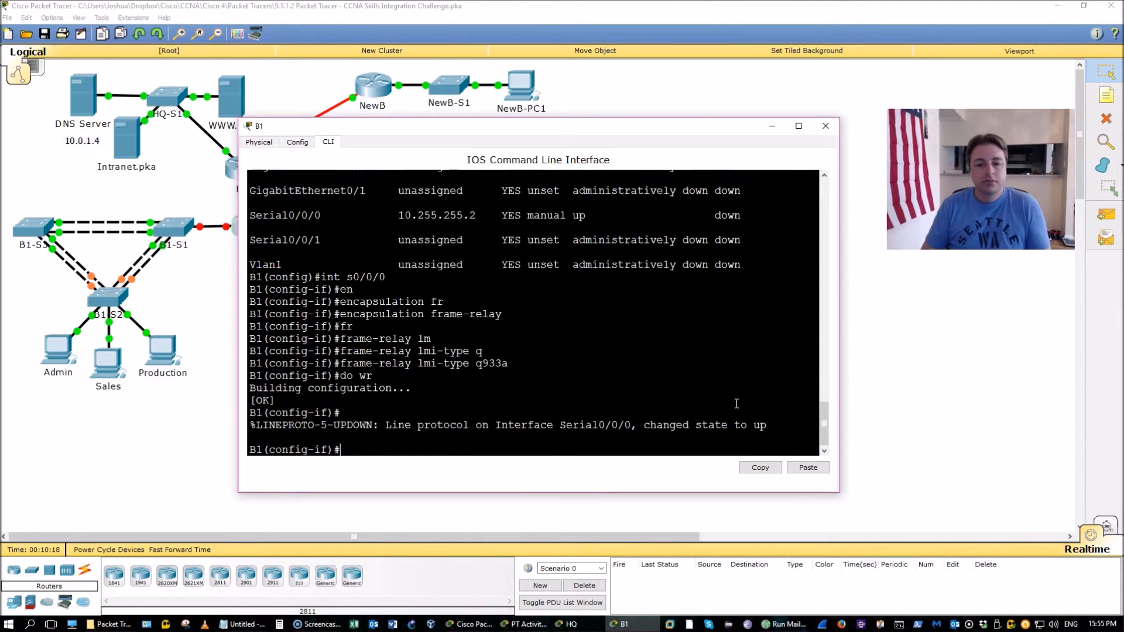
{"action": "key", "text": "Return"}
{"action": "key", "text": "Return"}
{"action": "key", "text": "ctrl+z"}
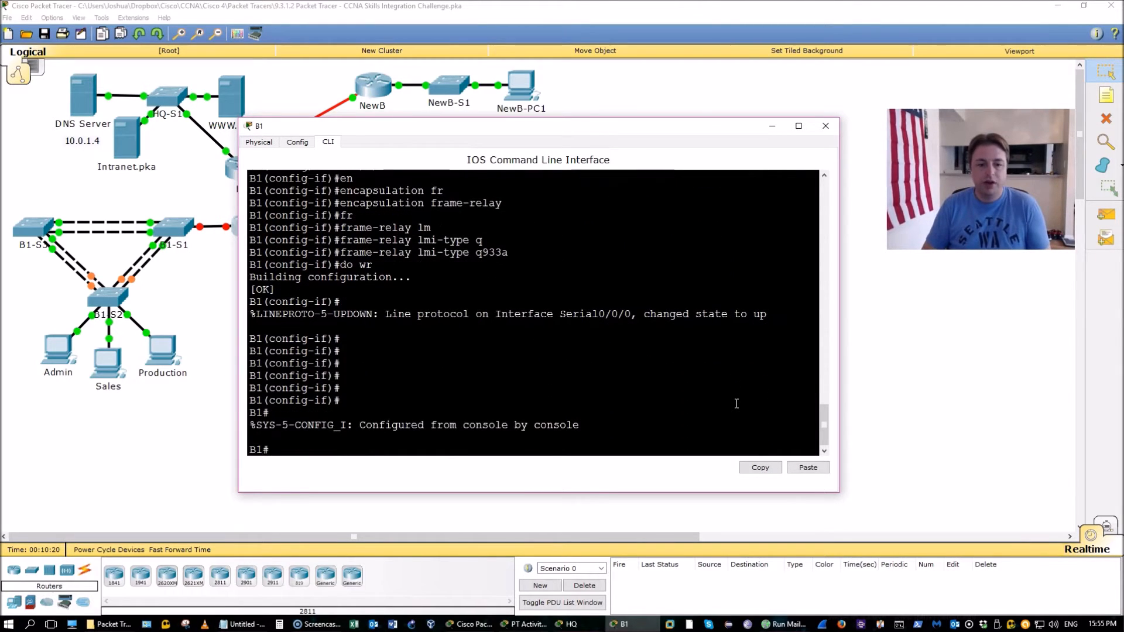
{"action": "key", "text": "Return"}
{"action": "key", "text": "Return"}
Run show frame-relay pvc on B1 and confirm DLCI 100 is active
{"action": "type", "text": "show fr"}
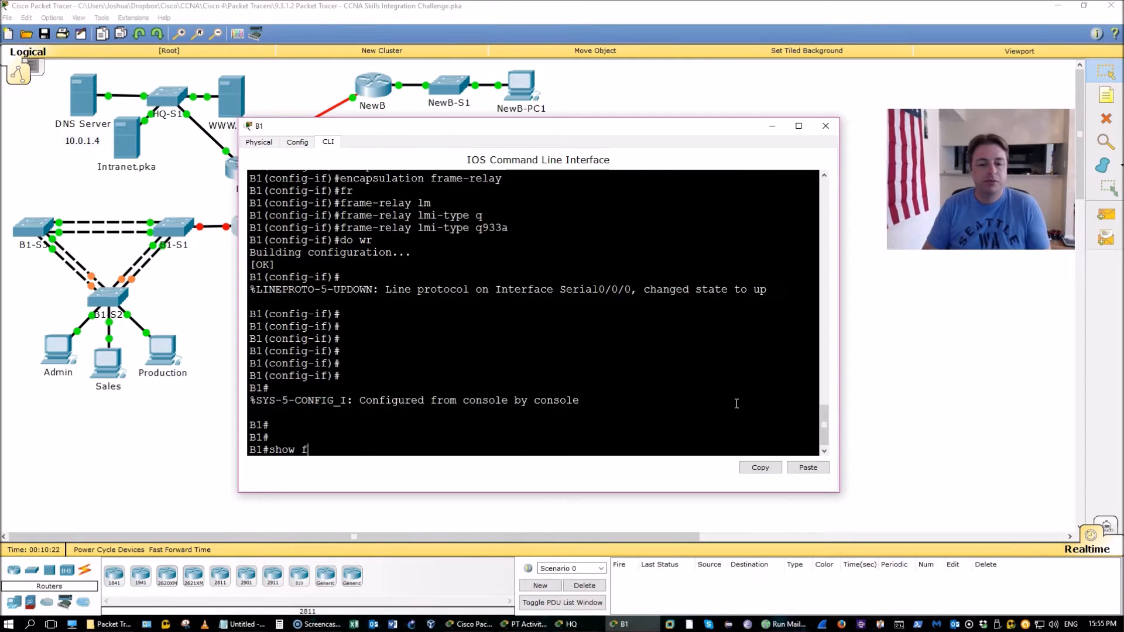
{"action": "key", "text": "Tab"}
{"action": "type", "text": "?"}
{"action": "type", "text": "pvc"}
{"action": "key", "text": "Return"}
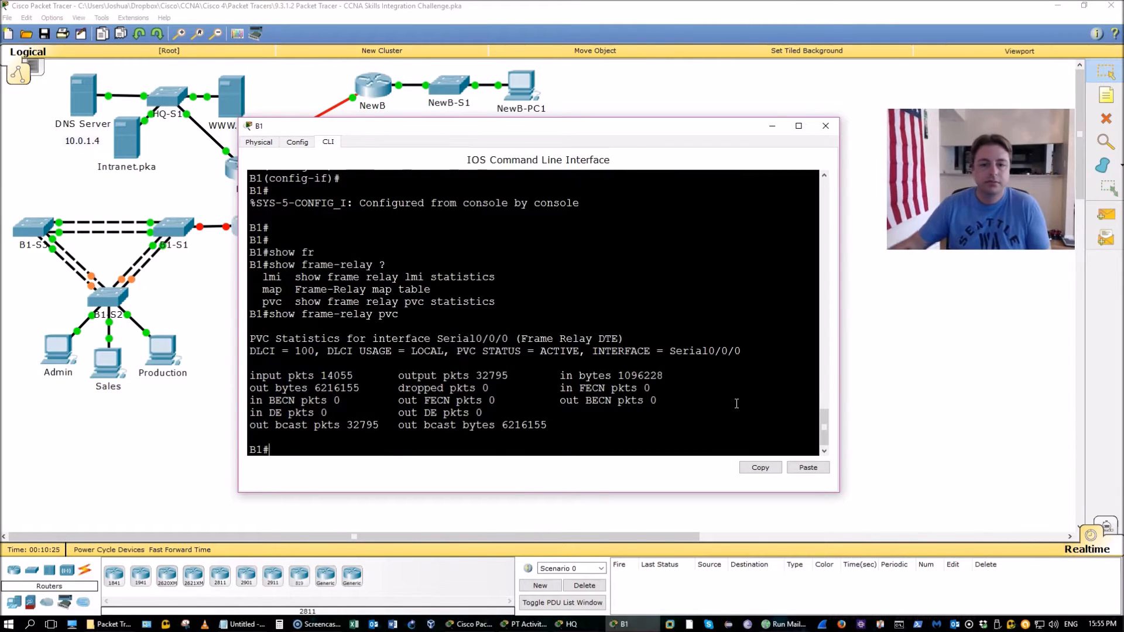
{"action": "mouse_move", "coordinate": [495, 351]}
{"action": "left_mouse_down"}
{"action": "mouse_move", "coordinate": [607, 352]}
{"action": "mouse_move", "coordinate": [518, 352]}
{"action": "left_mouse_up"}
{"action": "left_click", "coordinate": [419, 352]}
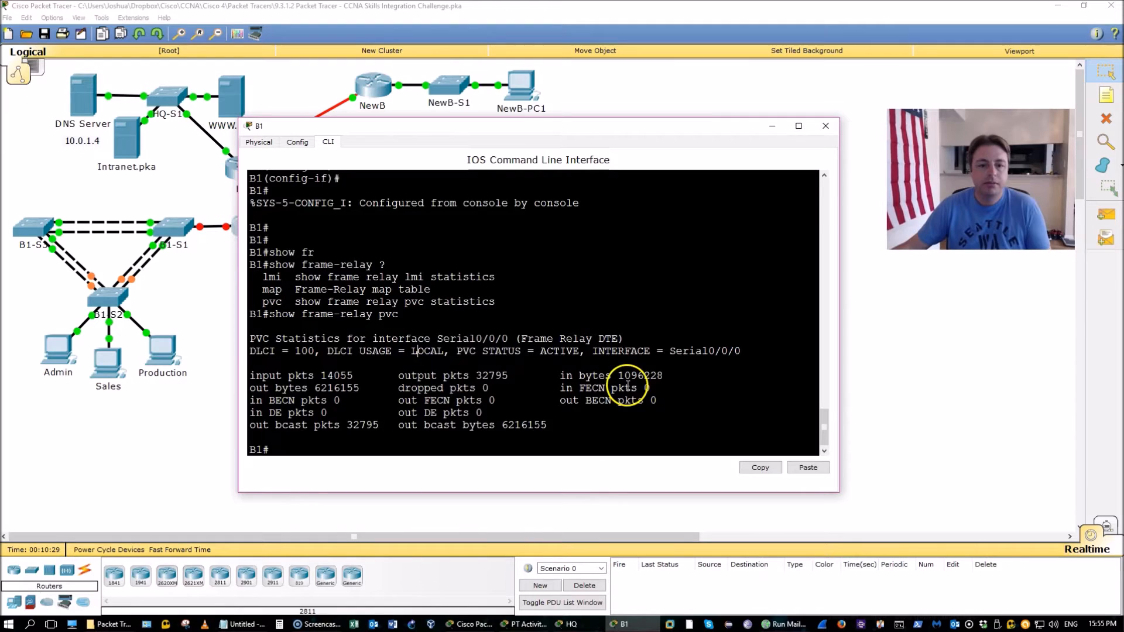
{"action": "left_click", "coordinate": [450, 376]}
{"action": "left_click", "coordinate": [374, 344]}
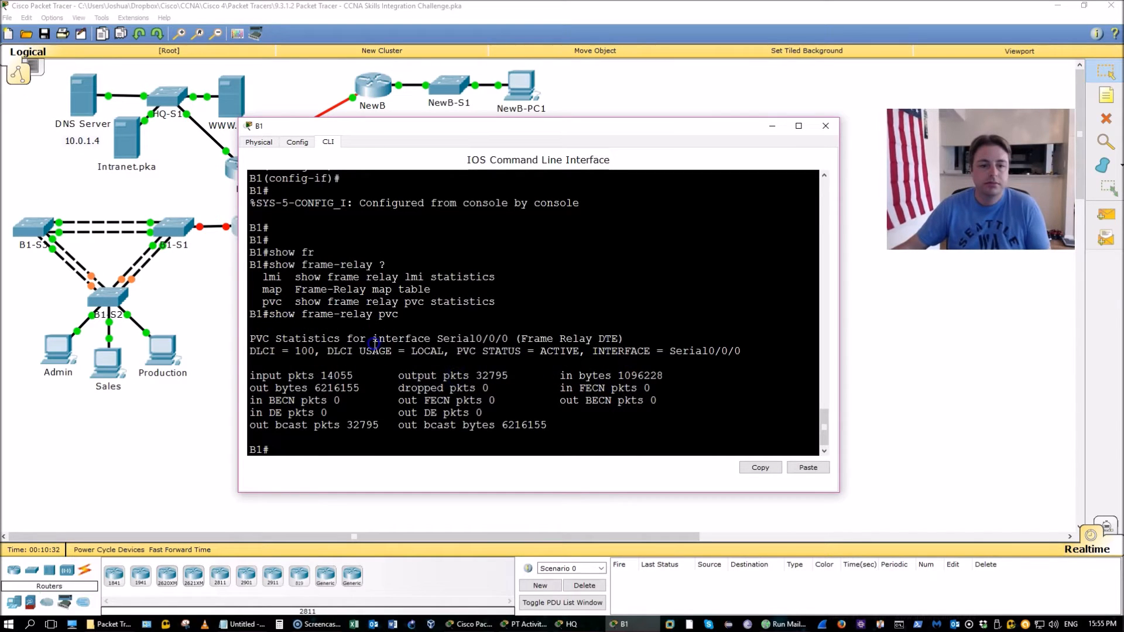
Show B1's frame-relay map with DLCI 100 mapped to 10.255.255.1, then switch to HQ
{"action": "key", "text": "Up"}
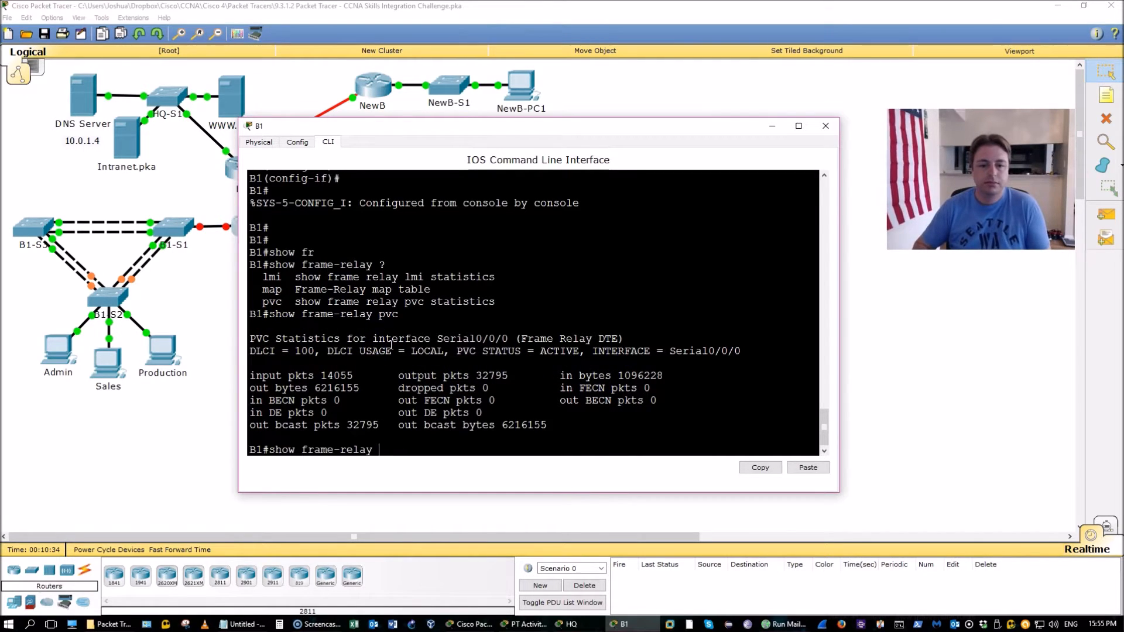
{"action": "type", "text": "map"}
{"action": "key", "text": "Return"}
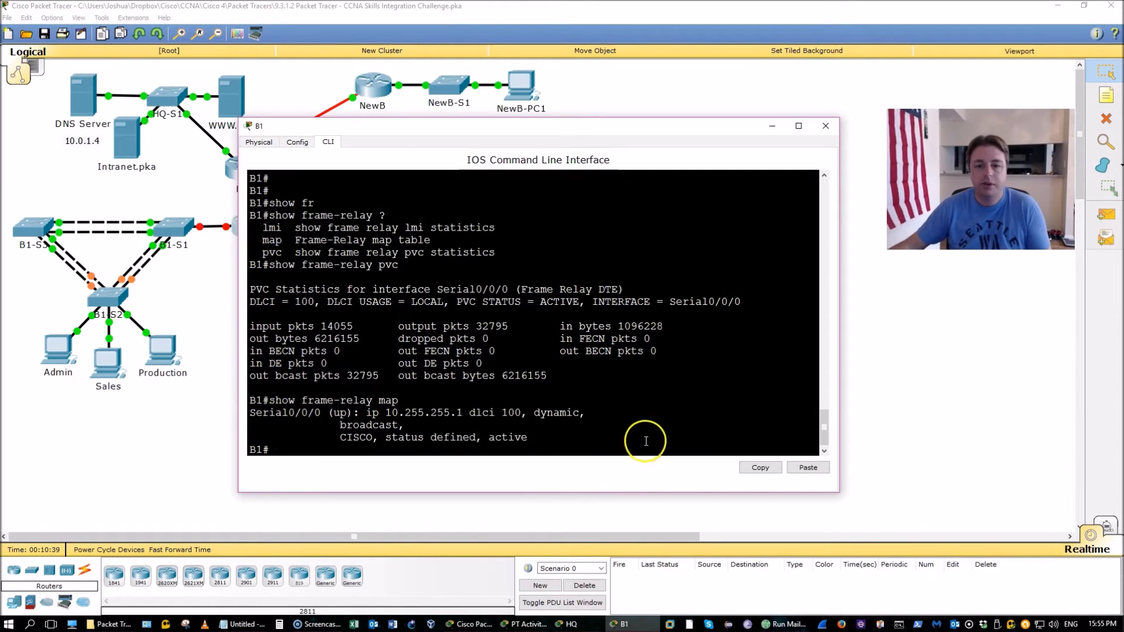
{"action": "left_click", "coordinate": [568, 624]}
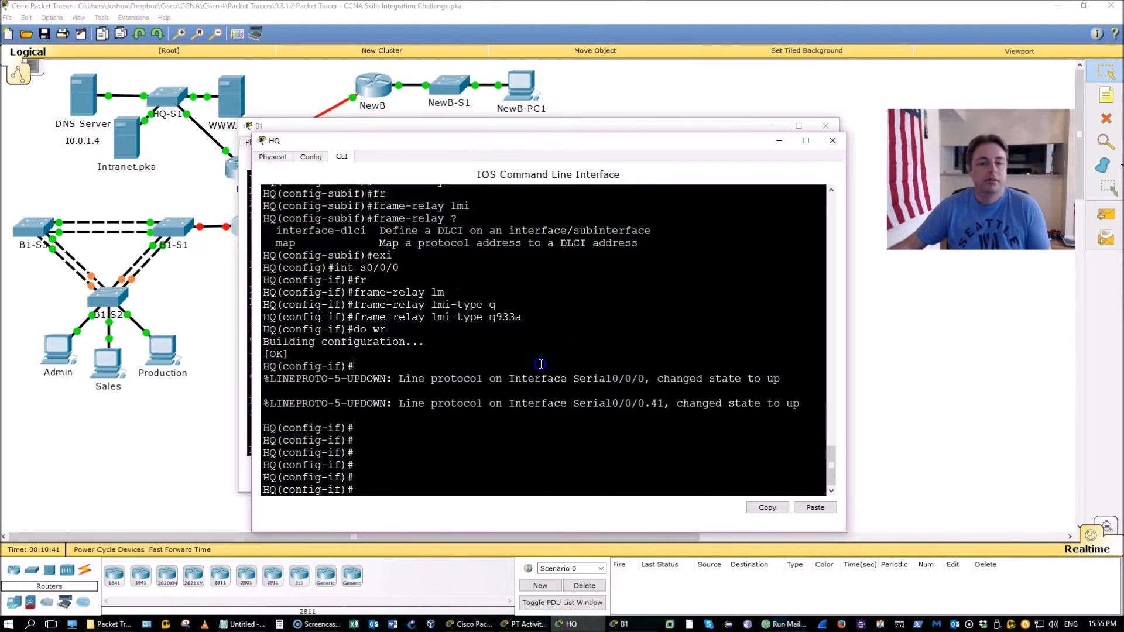
Run show frame-relay pvc on HQ and confirm DLCI 41 is active on S0/0/0.41
{"action": "key", "text": "ctrl+z"}
{"action": "type", "text": "show "}
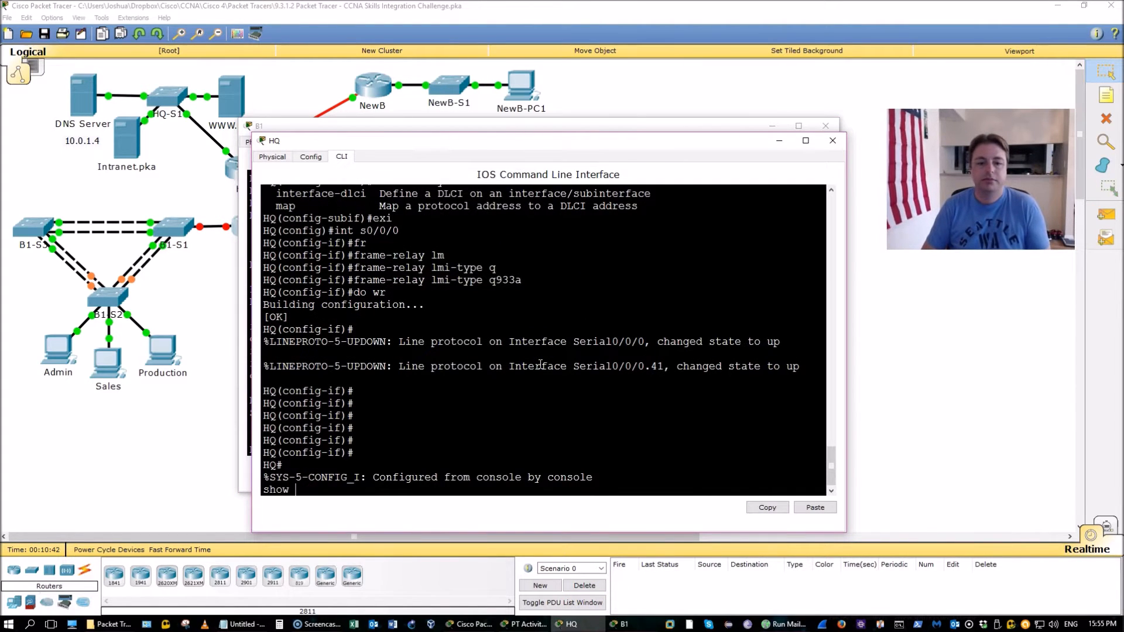
{"action": "type", "text": "fr"}
{"action": "key", "text": "Tab"}
{"action": "type", "text": "pv"}
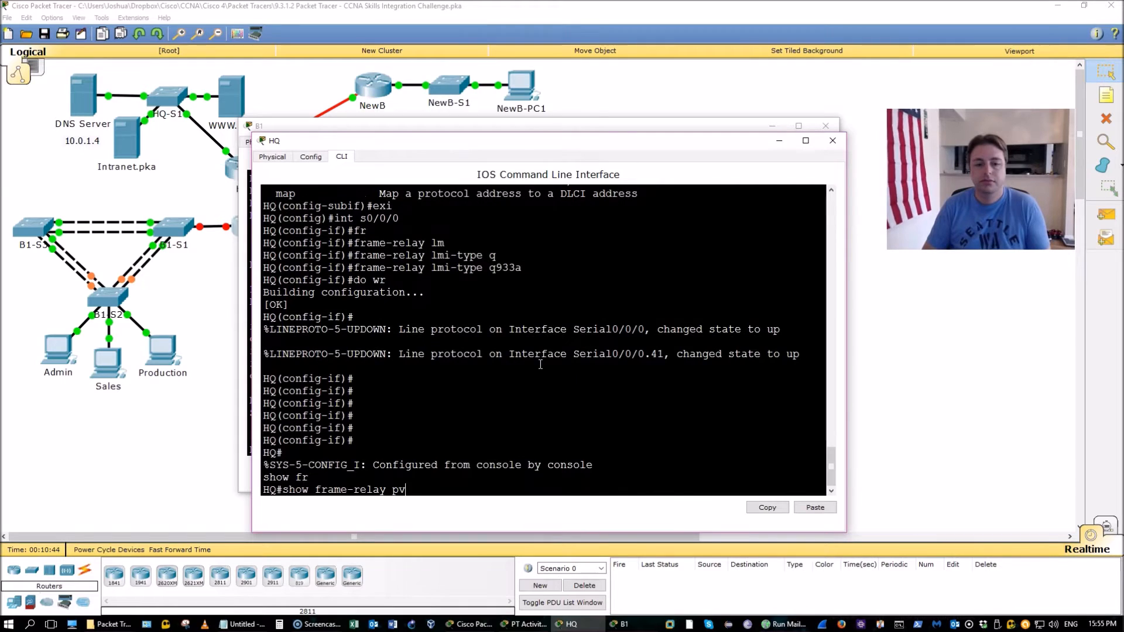
{"action": "type", "text": "c"}
{"action": "key", "text": "Return"}
{"action": "left_click", "coordinate": [561, 364]}
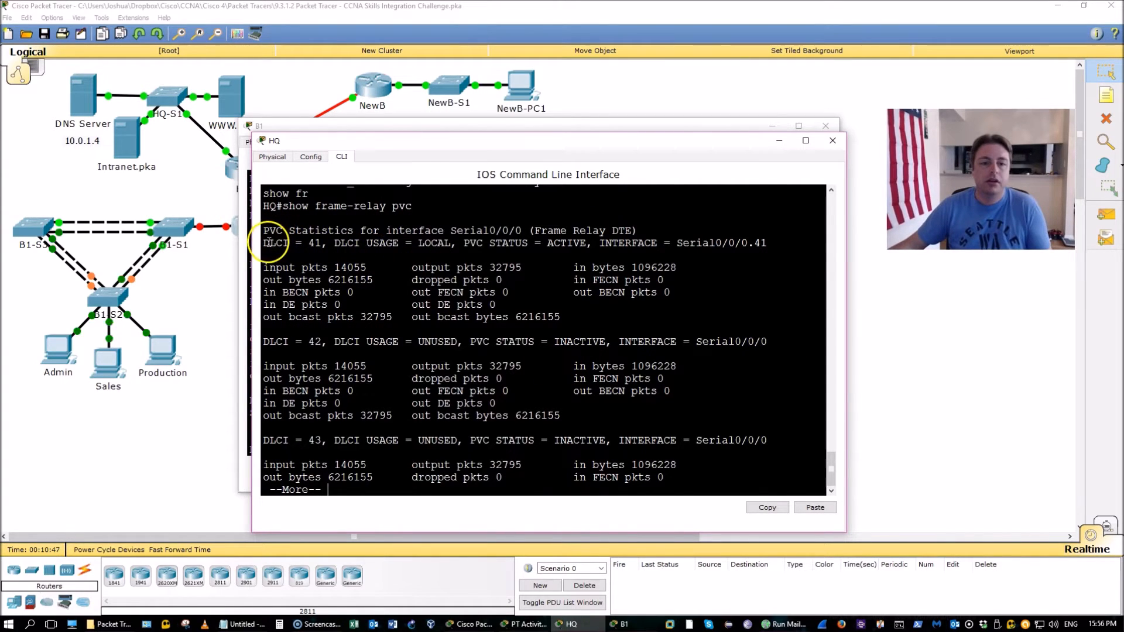
{"action": "left_click_drag", "start_coordinate": [269, 242], "coordinate": [612, 258]}
{"action": "key", "text": "ctrl+c"}
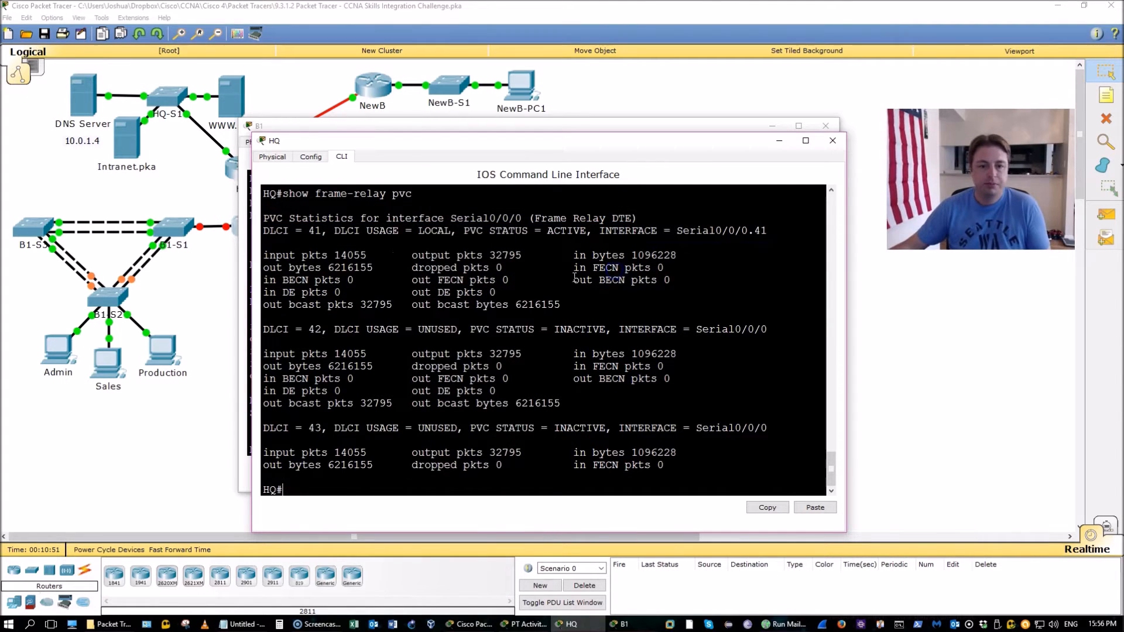
Close the HQ and B1 command-line windows and bring up the activity instructions
{"action": "left_click", "coordinate": [834, 142]}
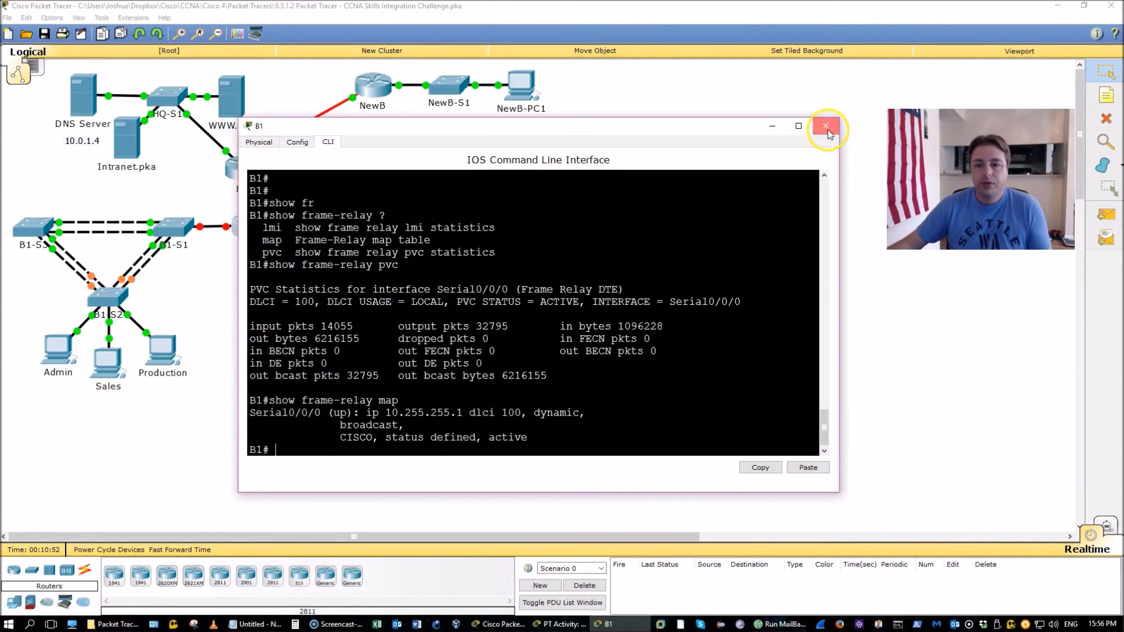
{"action": "left_click", "coordinate": [826, 125]}
{"action": "left_click", "coordinate": [603, 624]}
Read the HQ-to-Internet PPP requirement in the instructions, then return to the topology
{"action": "left_click", "coordinate": [533, 624]}
{"action": "left_click", "coordinate": [603, 624]}
{"action": "scroll", "coordinate": [597, 411], "scroll_direction": "down", "scroll_amount": 2}
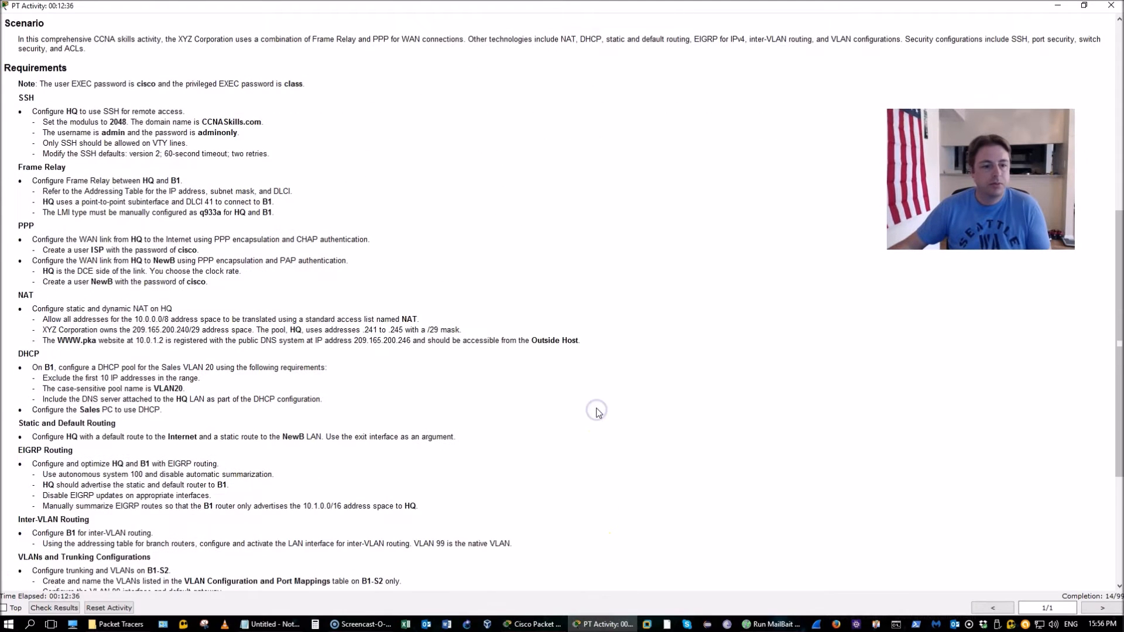
{"action": "scroll", "coordinate": [427, 230], "scroll_direction": "down", "scroll_amount": 1}
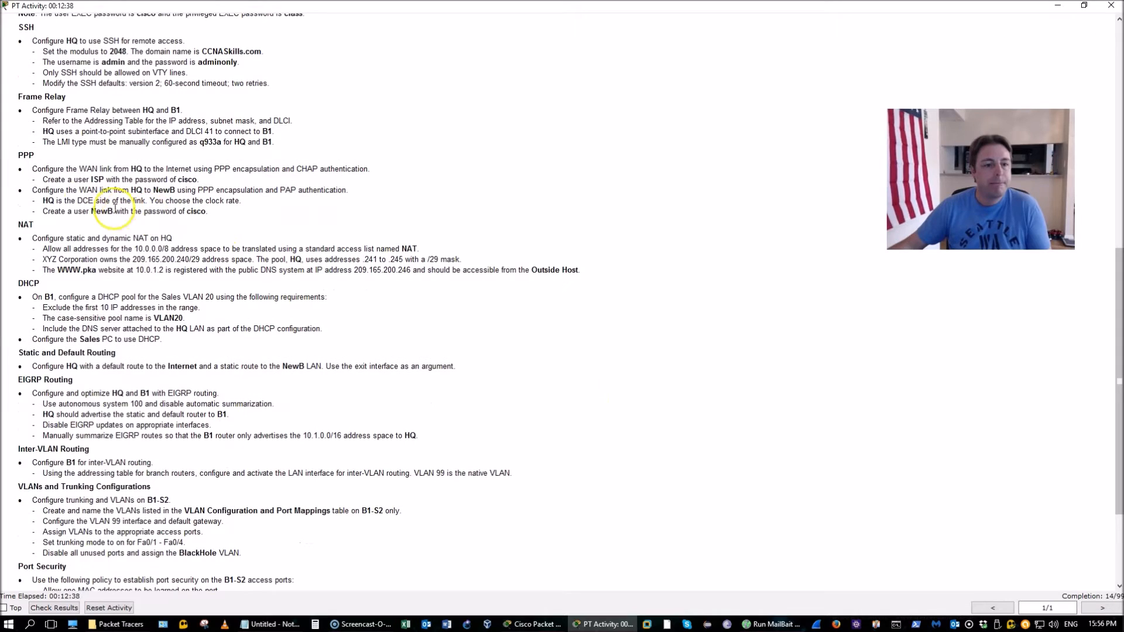
{"action": "left_click_drag", "start_coordinate": [31, 168], "coordinate": [342, 170]}
{"action": "left_click", "coordinate": [342, 170]}
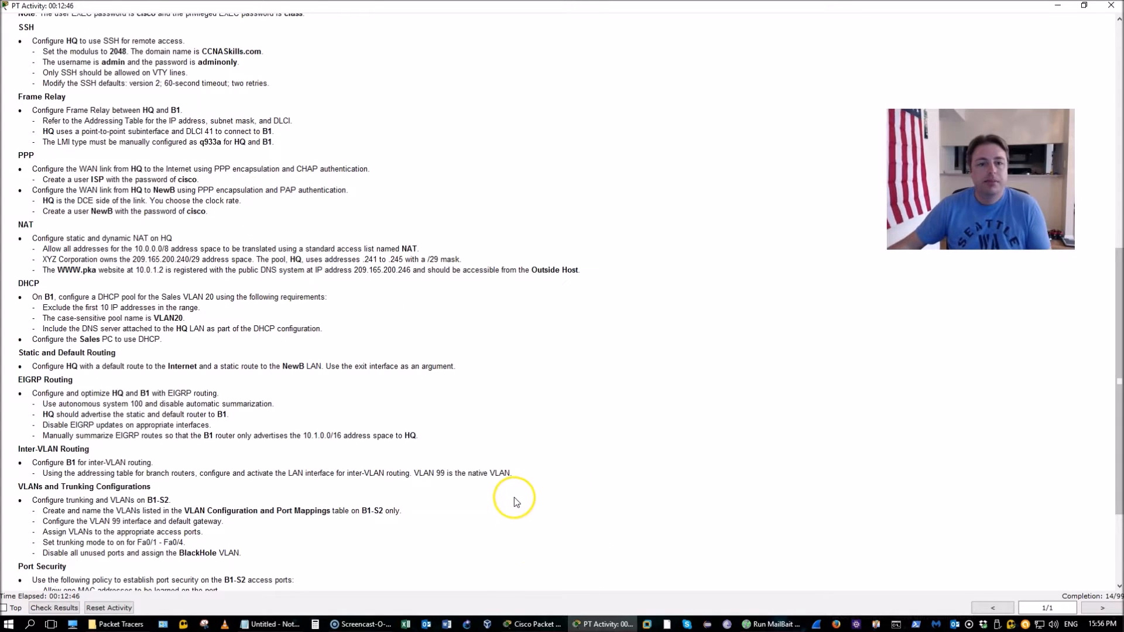
{"action": "left_click", "coordinate": [530, 624]}
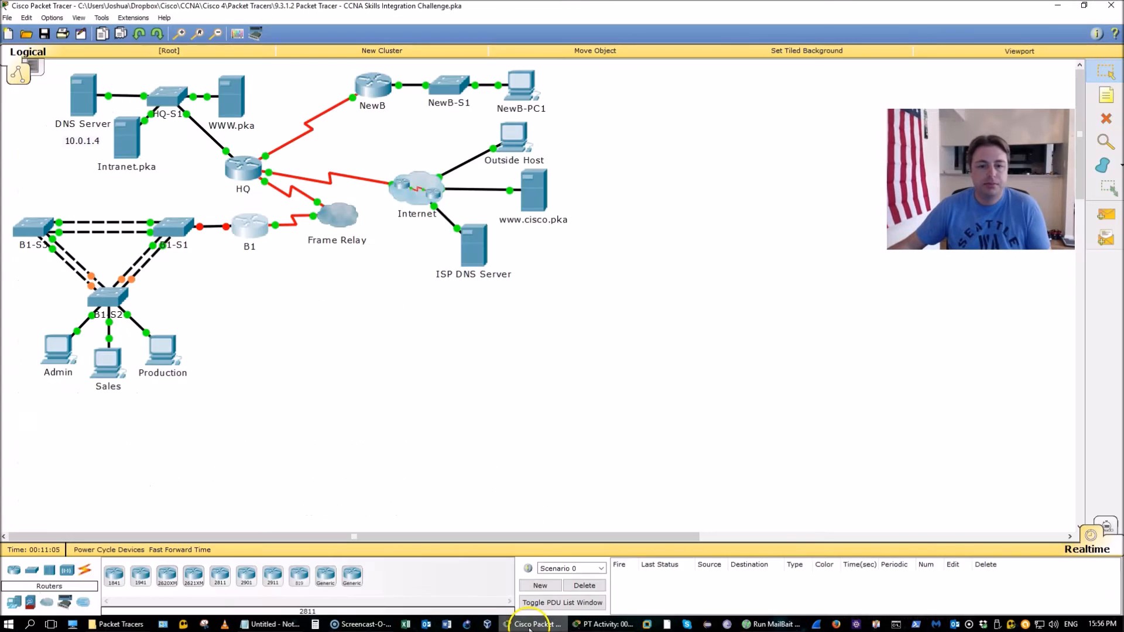
Open HQ's console and widen its window for working in the CLI
{"action": "left_click", "coordinate": [240, 169]}
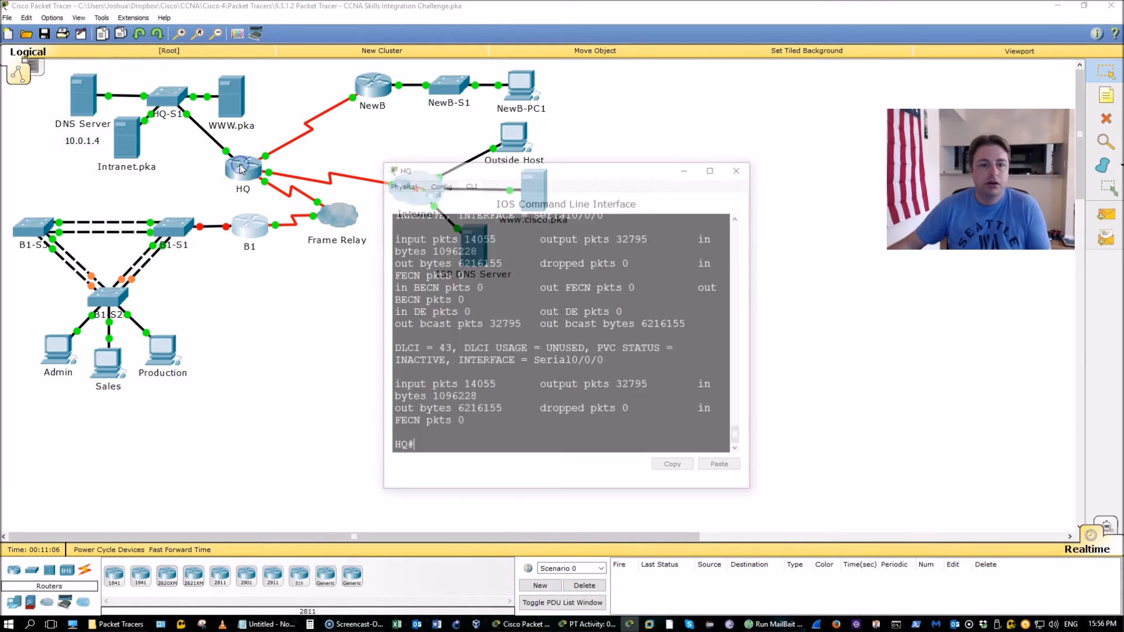
{"action": "left_click", "coordinate": [276, 367]}
{"action": "left_click_drag", "start_coordinate": [186, 150], "coordinate": [459, 209]}
{"action": "left_click", "coordinate": [417, 286]}
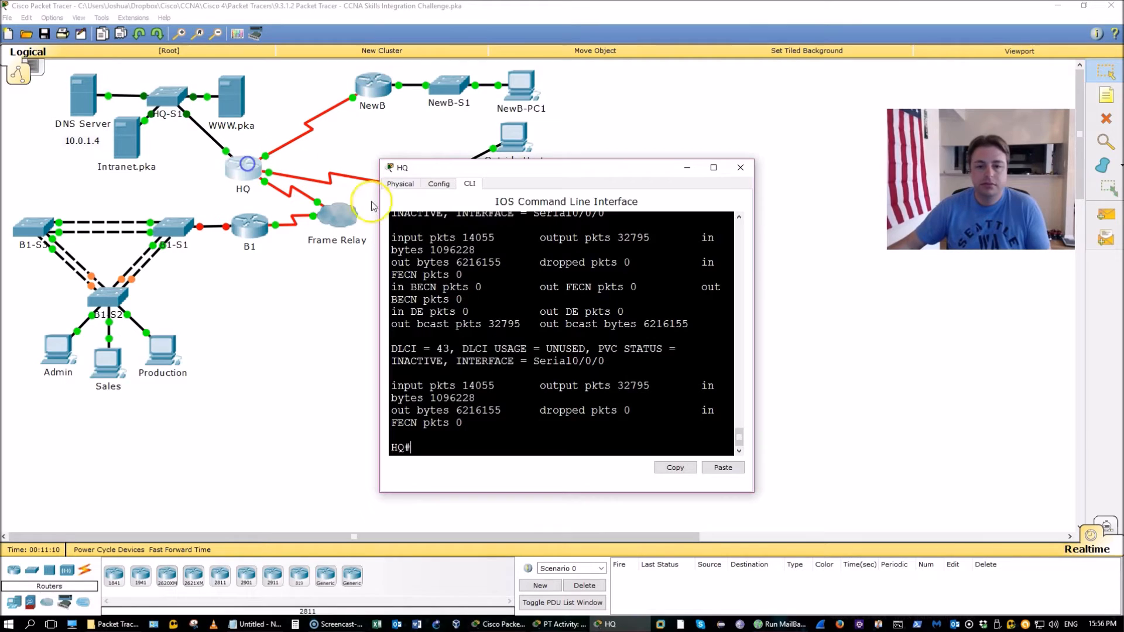
{"action": "left_click_drag", "start_coordinate": [763, 269], "coordinate": [855, 304]}
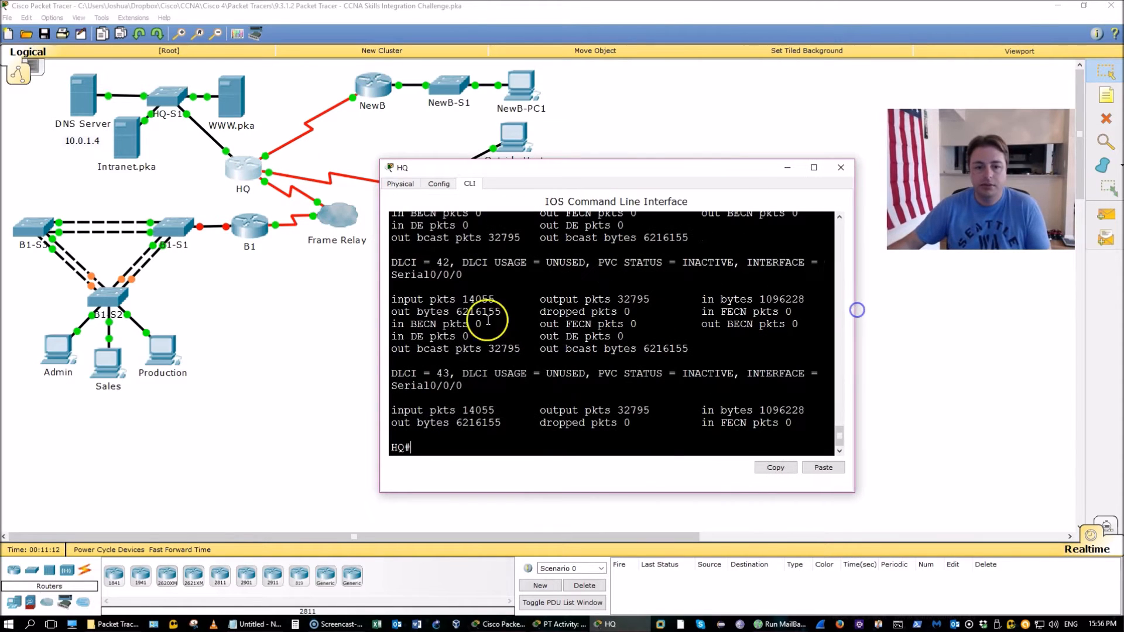
{"action": "left_click_drag", "start_coordinate": [381, 288], "coordinate": [273, 290]}
{"action": "left_click", "coordinate": [449, 331]}
Enter global configuration on HQ and list its interfaces, locating the 209.165.201.1 address
{"action": "type", "text": "conf t"}
{"action": "key", "text": "Return"}
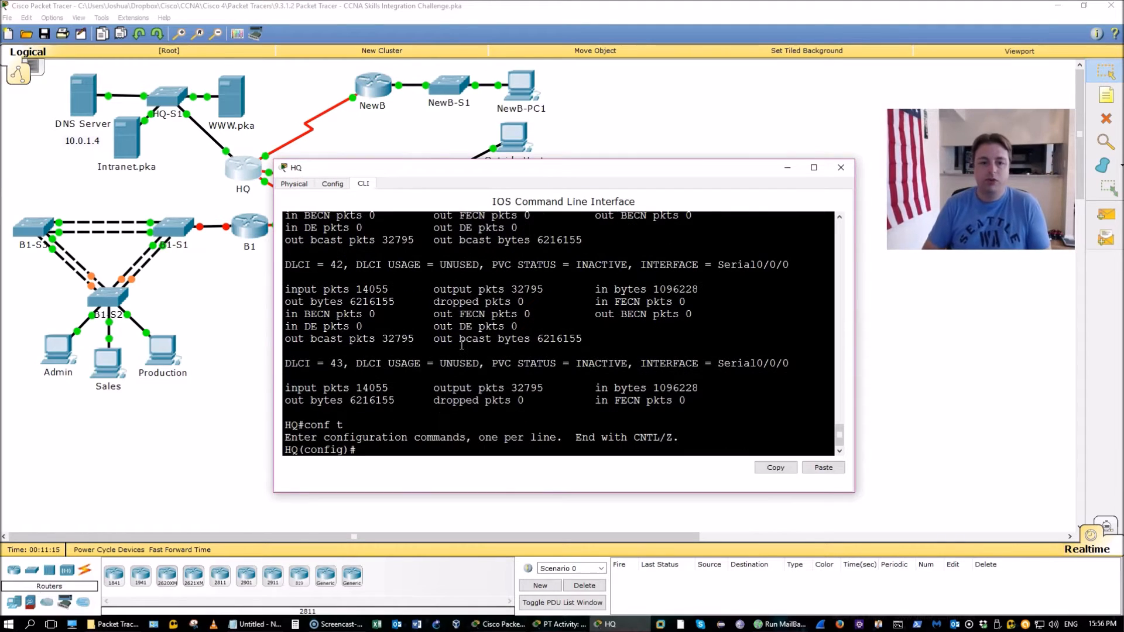
{"action": "left_click", "coordinate": [221, 331]}
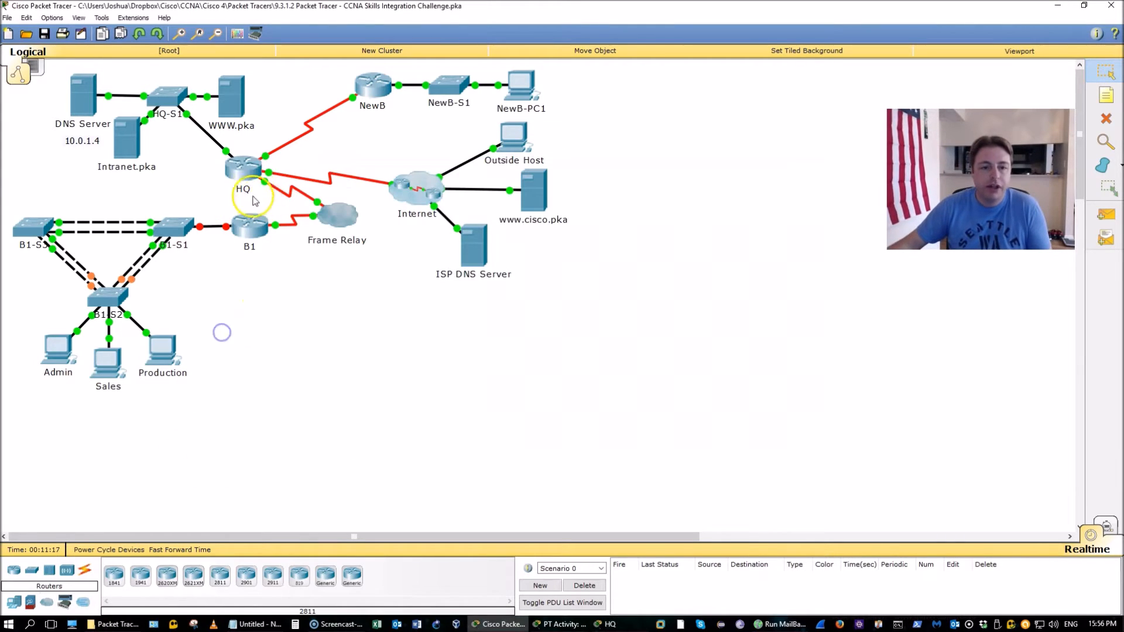
{"action": "left_click", "coordinate": [261, 180]}
{"action": "type", "text": "do shw"}
{"action": "key", "text": "BackSpace"}
{"action": "type", "text": "o"}
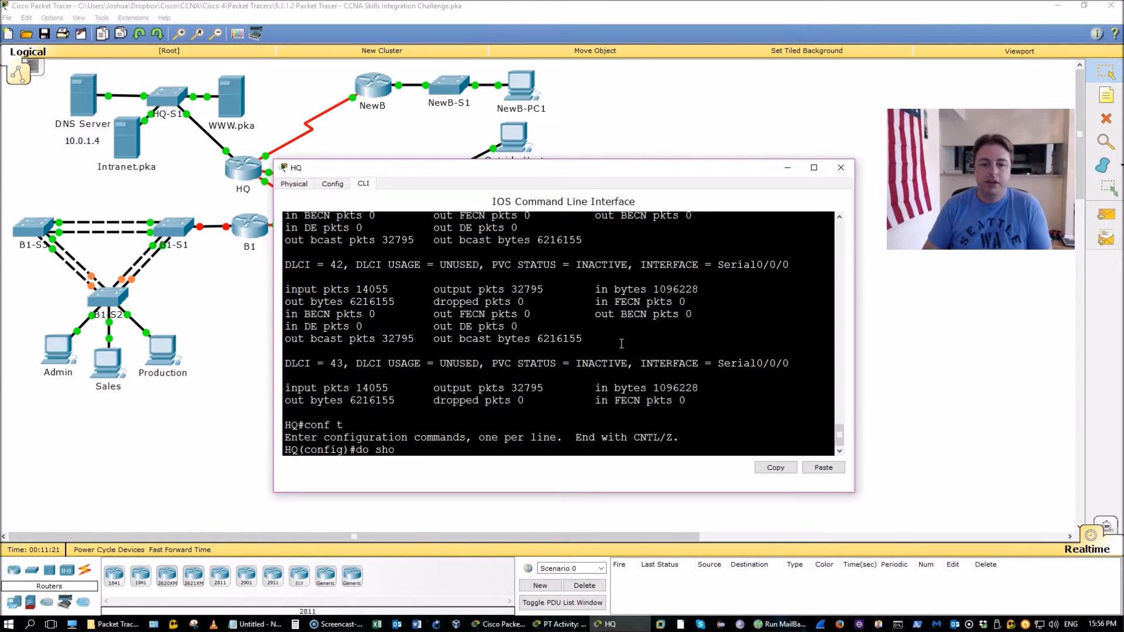
{"action": "type", "text": "w ip int b"}
{"action": "key", "text": "Return"}
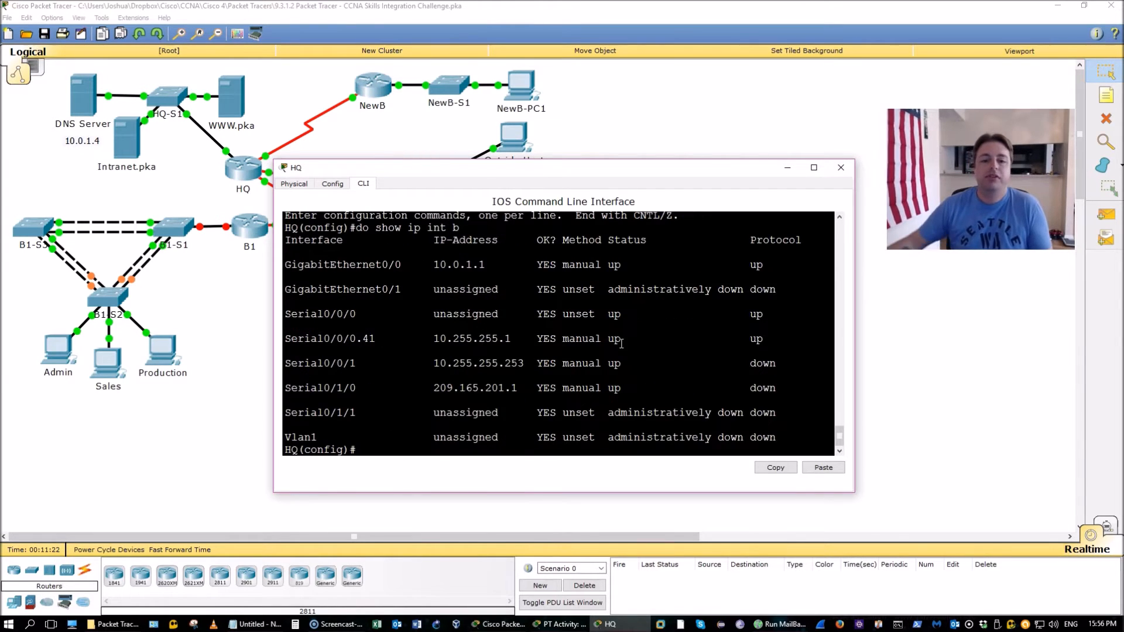
{"action": "left_click_drag", "start_coordinate": [438, 386], "coordinate": [518, 387]}
Set PPP encapsulation on Serial0/1/0, then check the running configuration's stored username line
{"action": "type", "text": "int s0/1/0"}
{"action": "key", "text": "Return"}
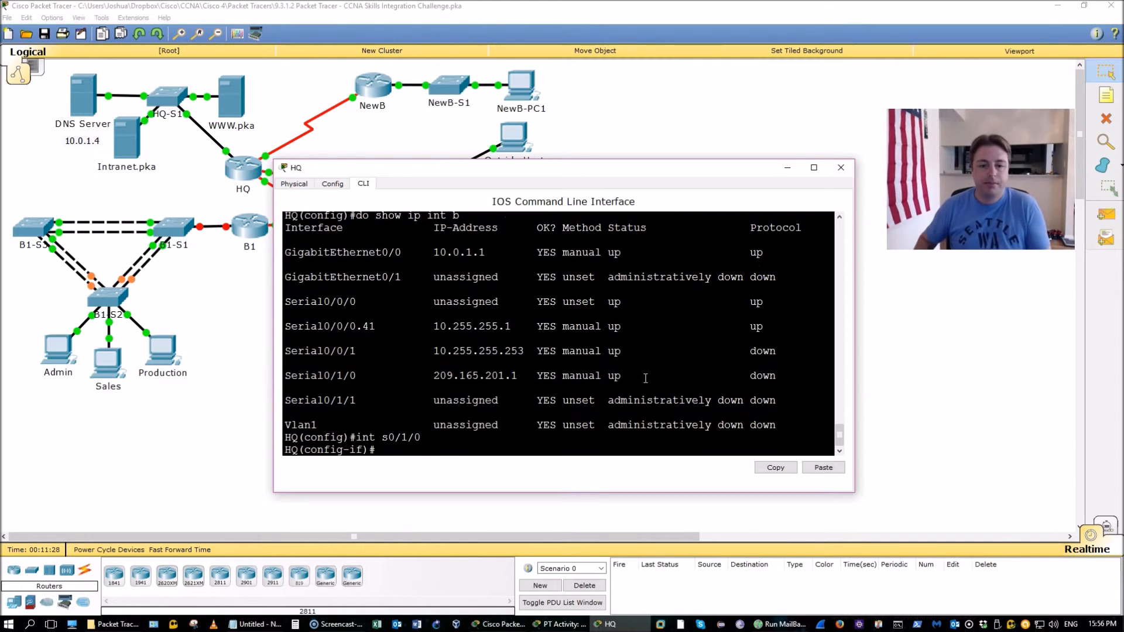
{"action": "type", "text": "en"}
{"action": "key", "text": "Tab"}
{"action": "type", "text": "ppp"}
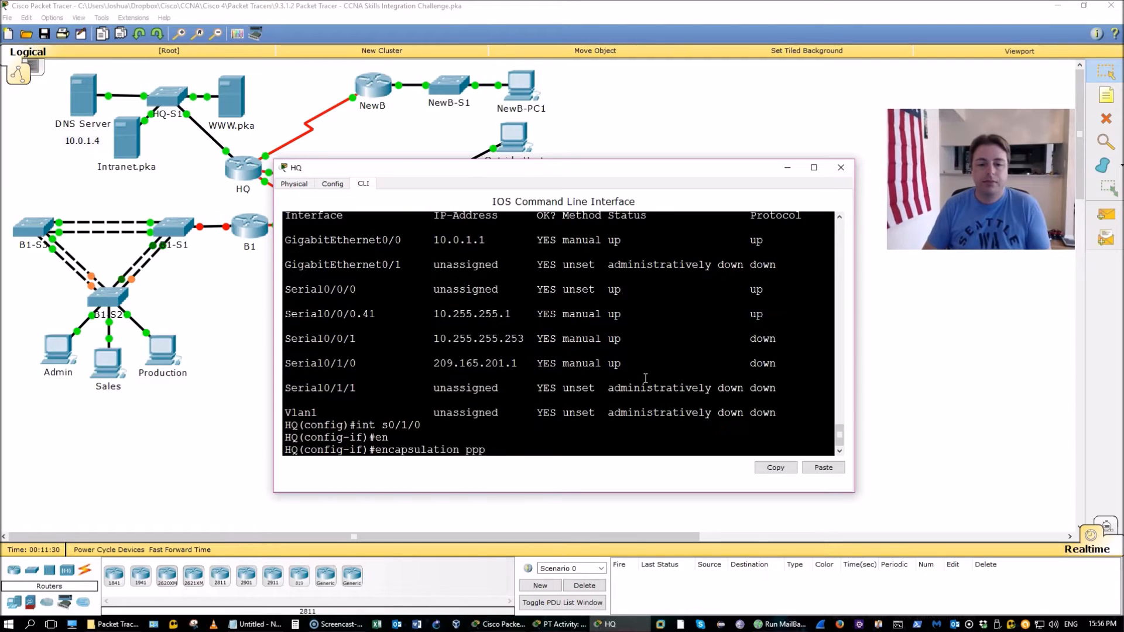
{"action": "key", "text": "Return"}
{"action": "type", "text": "do sho"}
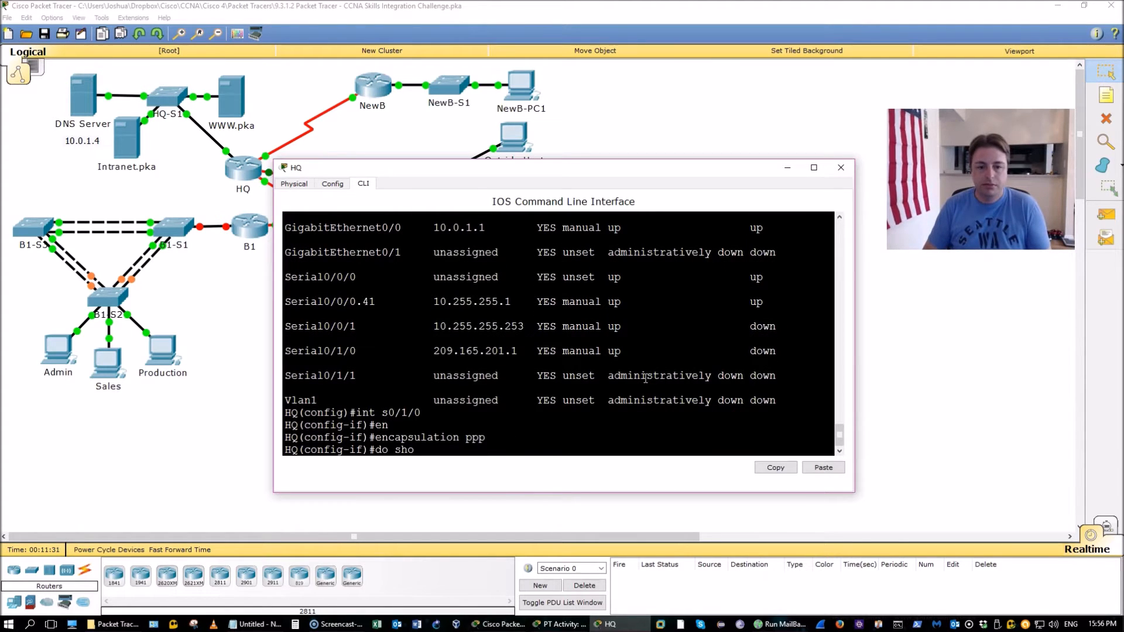
{"action": "type", "text": "w run"}
{"action": "key", "text": "Return"}
{"action": "key", "text": "space"}
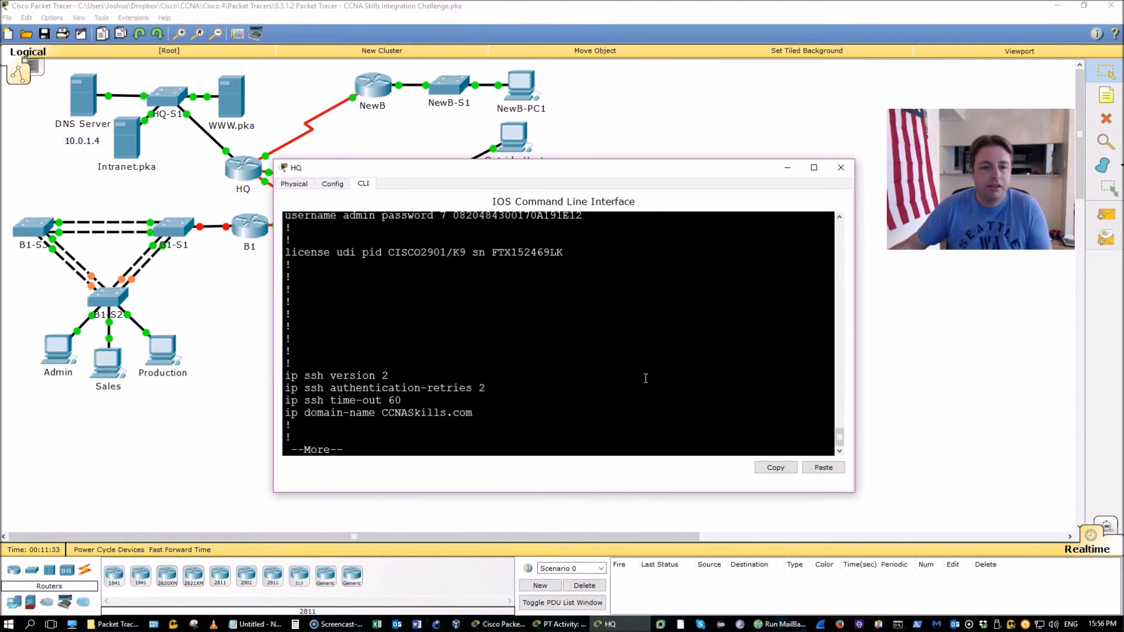
{"action": "scroll", "coordinate": [606, 362], "scroll_direction": "up", "scroll_amount": 1}
{"action": "scroll", "coordinate": [484, 324], "scroll_direction": "up", "scroll_amount": 2}
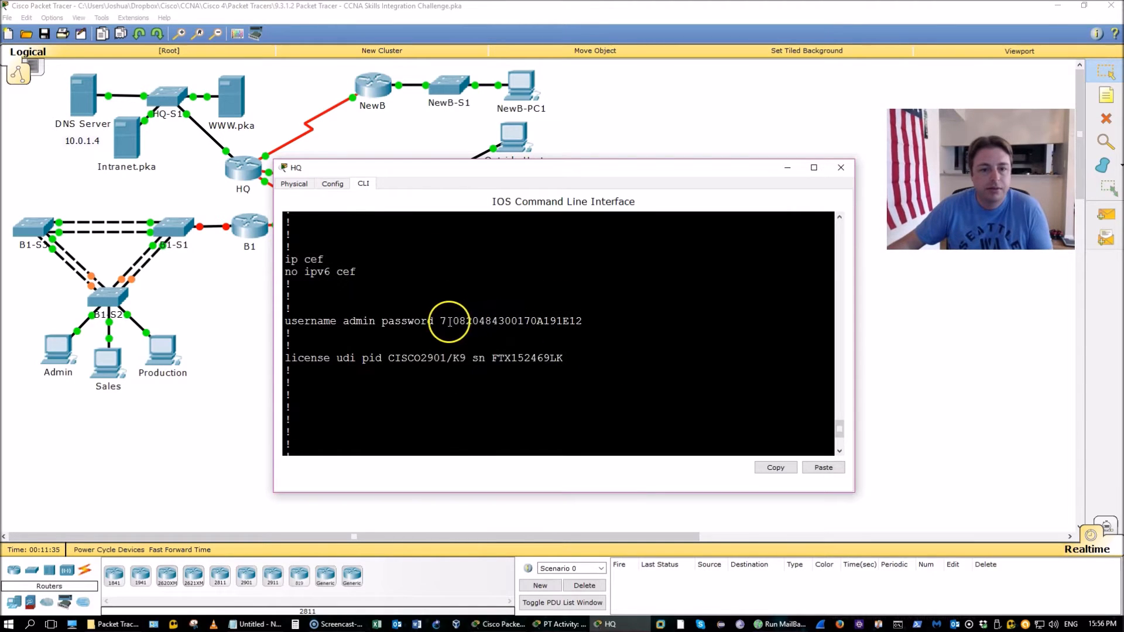
{"action": "triple_click", "coordinate": [422, 325]}
{"action": "key", "text": "ctrl+c"}
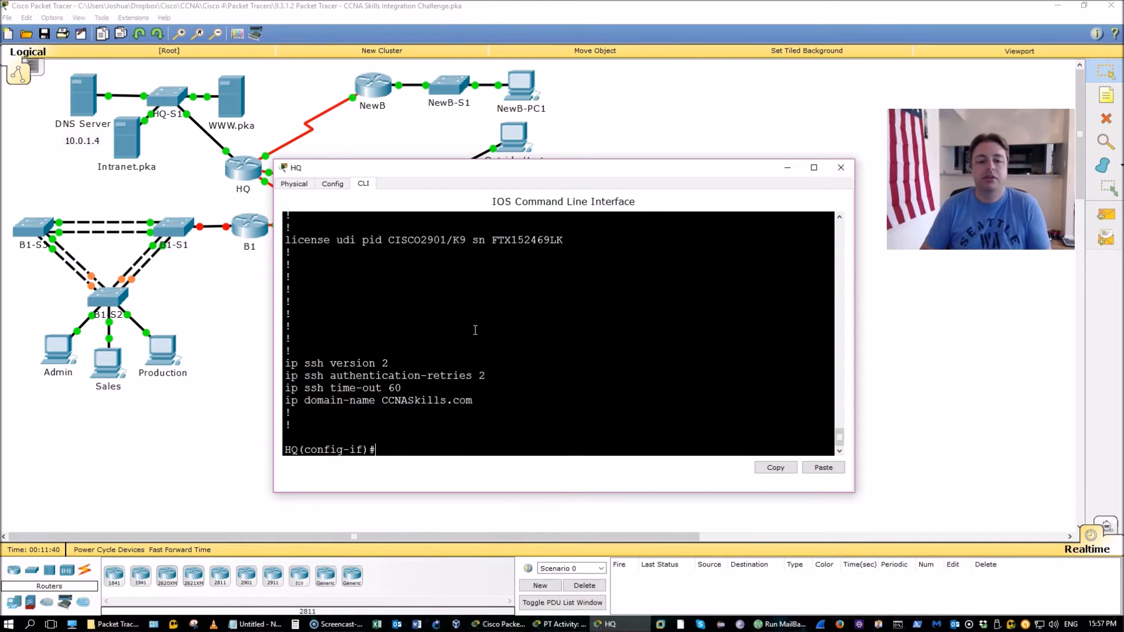
Enable CHAP authentication on Serial0/1/0 and leave interface configuration
{"action": "type", "text": "ppp au"}
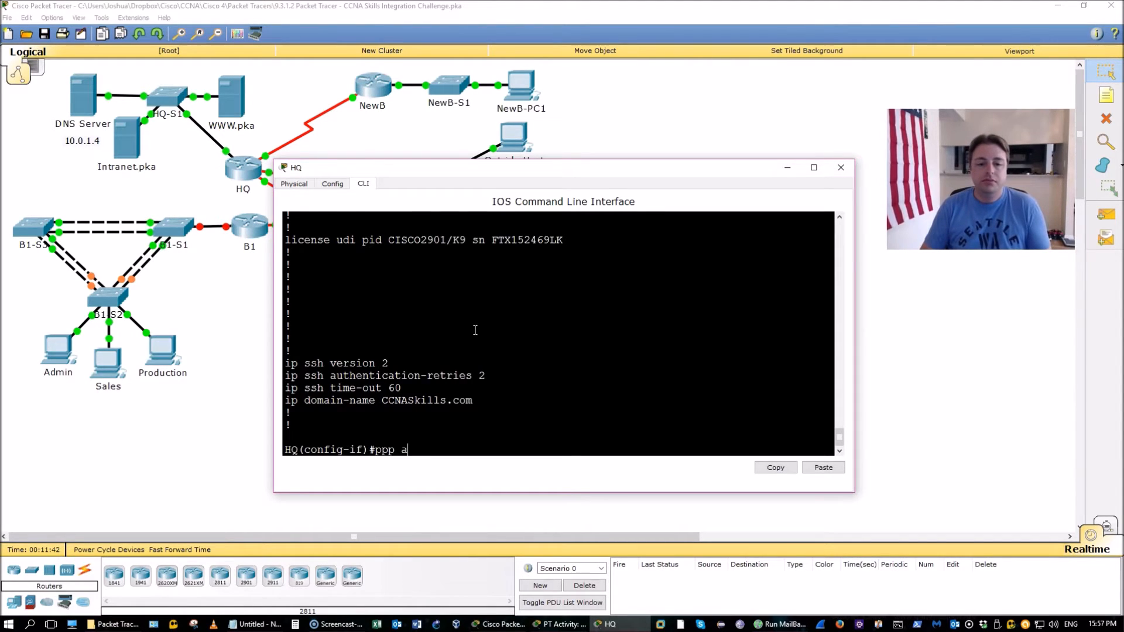
{"action": "key", "text": "Tab"}
{"action": "type", "text": "ch"}
{"action": "key", "text": "Tab"}
{"action": "key", "text": "Return"}
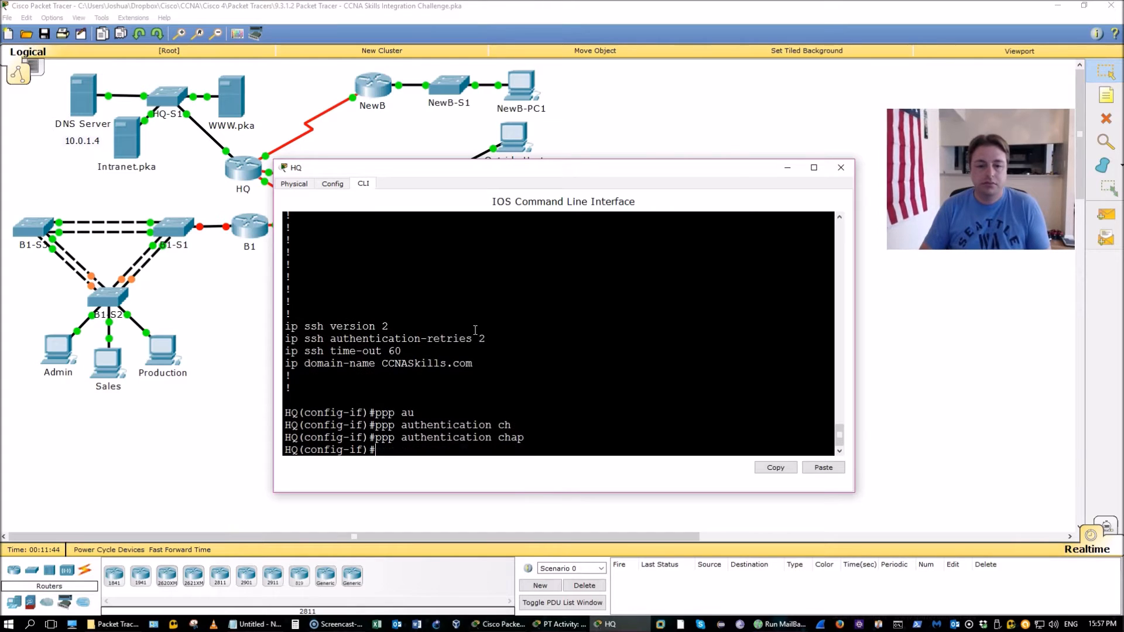
{"action": "type", "text": "exi"}
{"action": "key", "text": "Return"}
Create the local username ISP with its password and save HQ's configuration with do wr
{"action": "type", "text": "us"}
{"action": "key", "text": "Tab"}
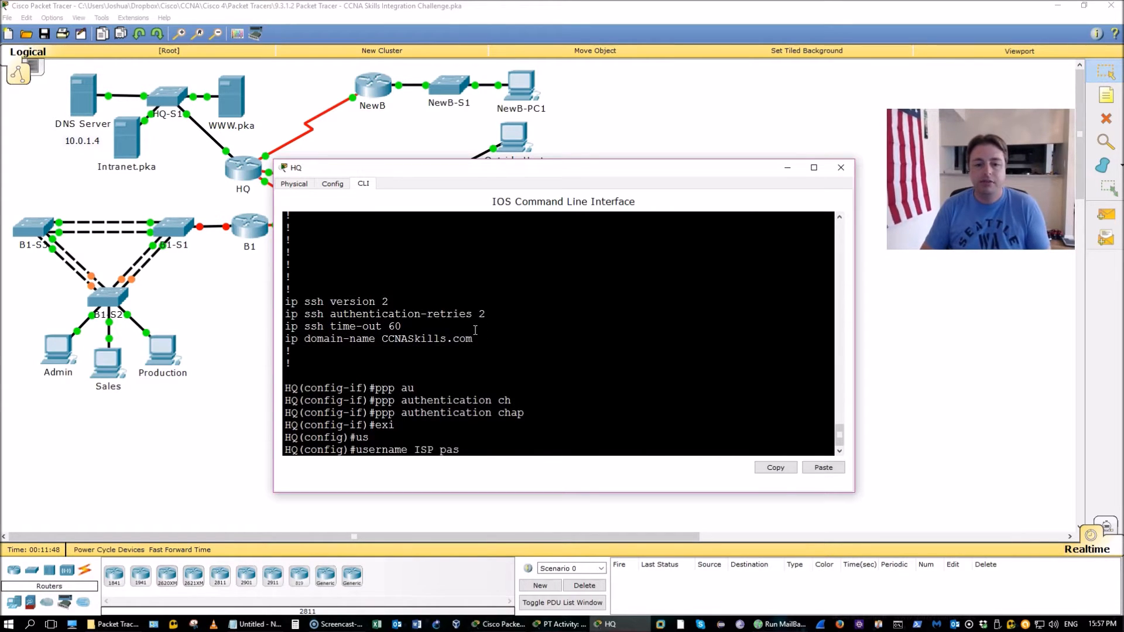
{"action": "type", "text": "ISP password cisco"}
{"action": "key", "text": "Return"}
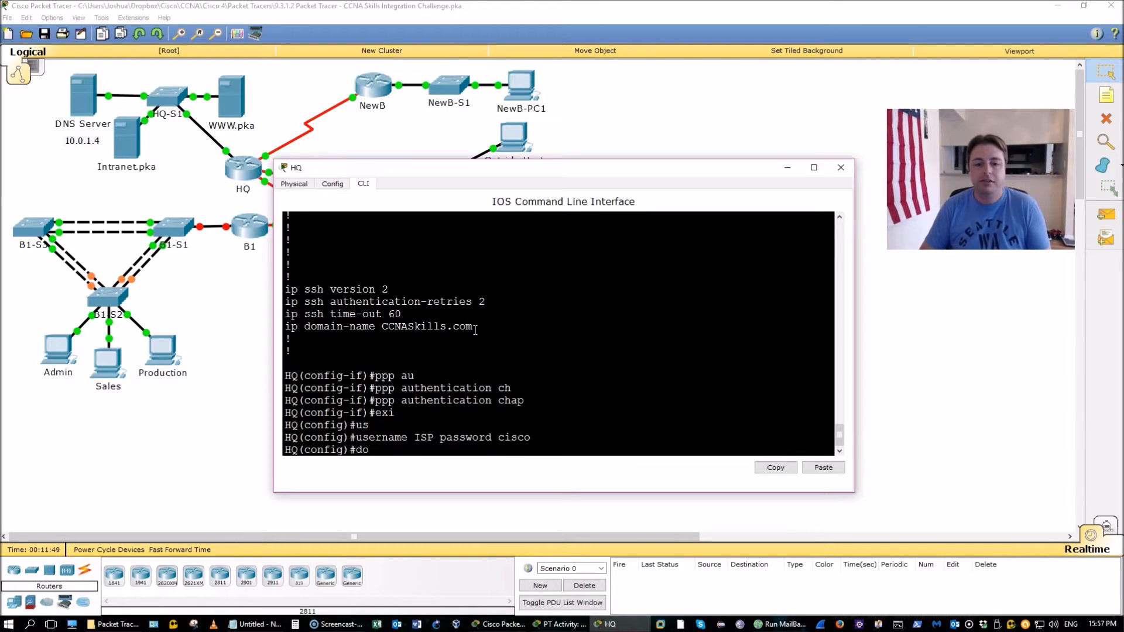
{"action": "type", "text": "do wr"}
{"action": "key", "text": "Return"}
{"action": "left_click", "coordinate": [475, 319]}
{"action": "key", "text": "Return"}
{"action": "key", "text": "Return"}
{"action": "key", "text": "Return"}
{"action": "key", "text": "Return"}
{"action": "key", "text": "Return"}
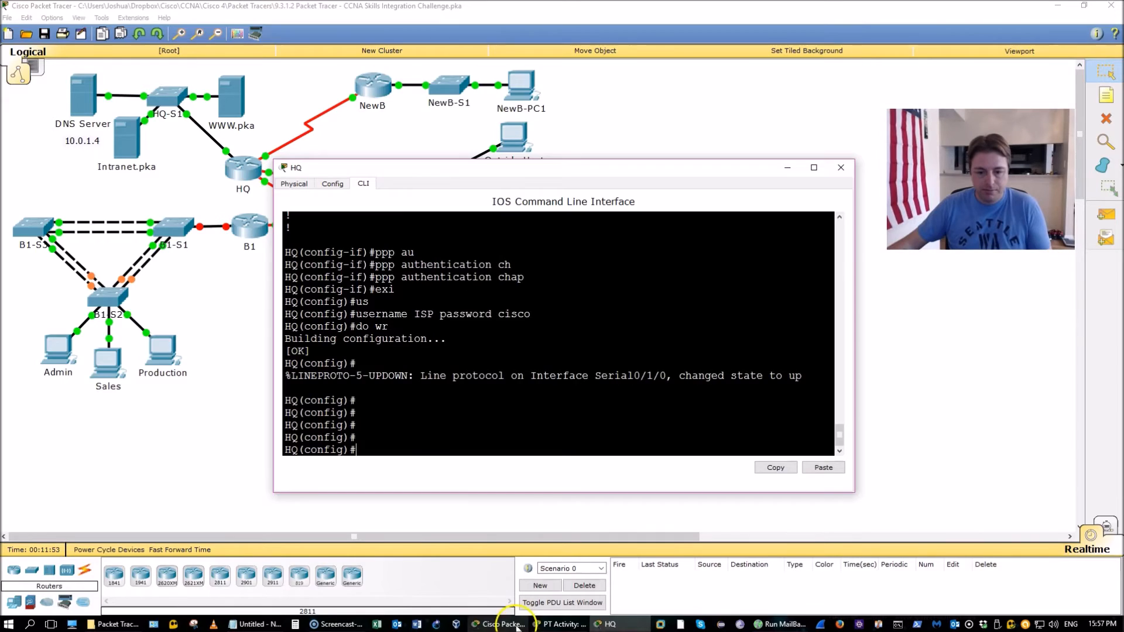
{"action": "left_click", "coordinate": [559, 624]}
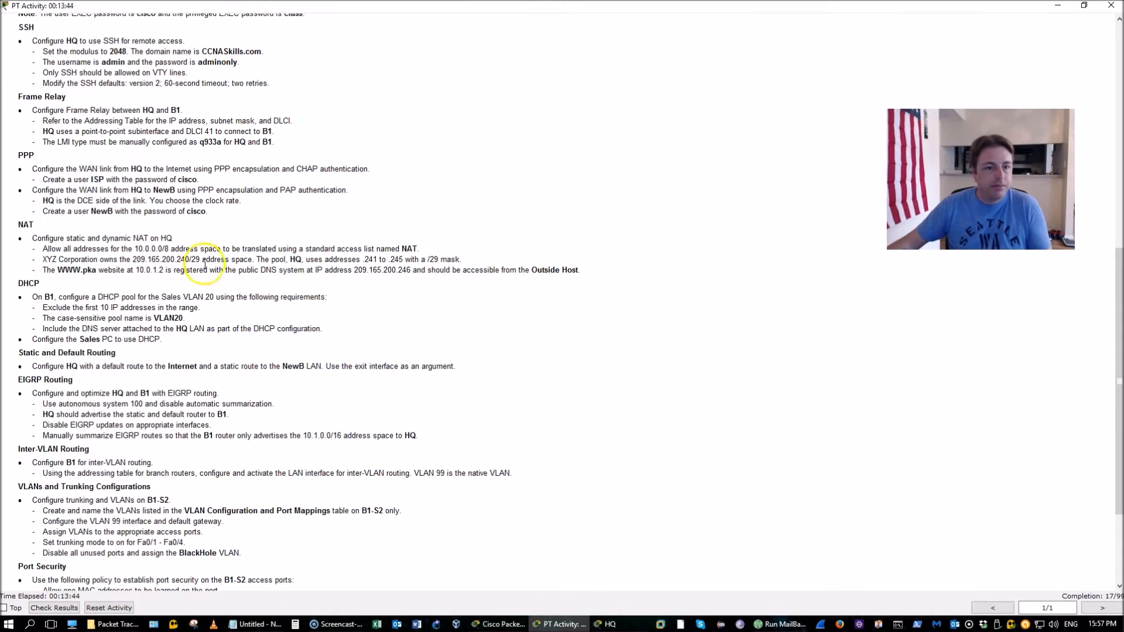
{"action": "left_click_drag", "start_coordinate": [91, 180], "coordinate": [208, 188]}
{"action": "left_click", "coordinate": [208, 188]}
{"action": "left_click_drag", "start_coordinate": [130, 192], "coordinate": [234, 214]}
{"action": "left_click", "coordinate": [509, 622]}
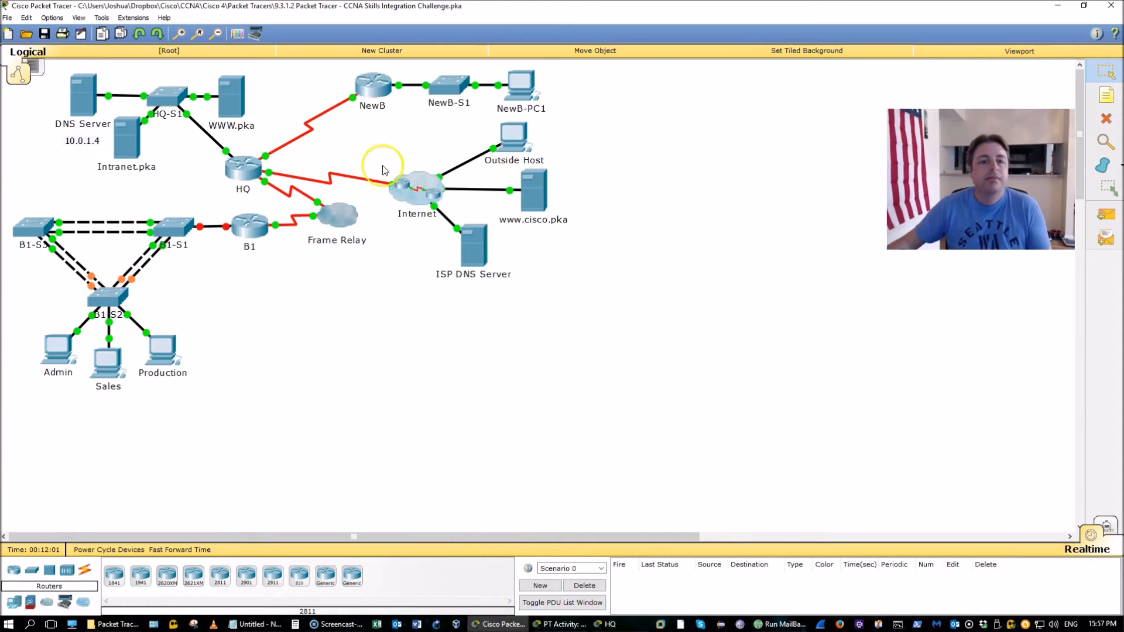
{"action": "left_click", "coordinate": [374, 134]}
{"action": "left_click", "coordinate": [413, 131]}
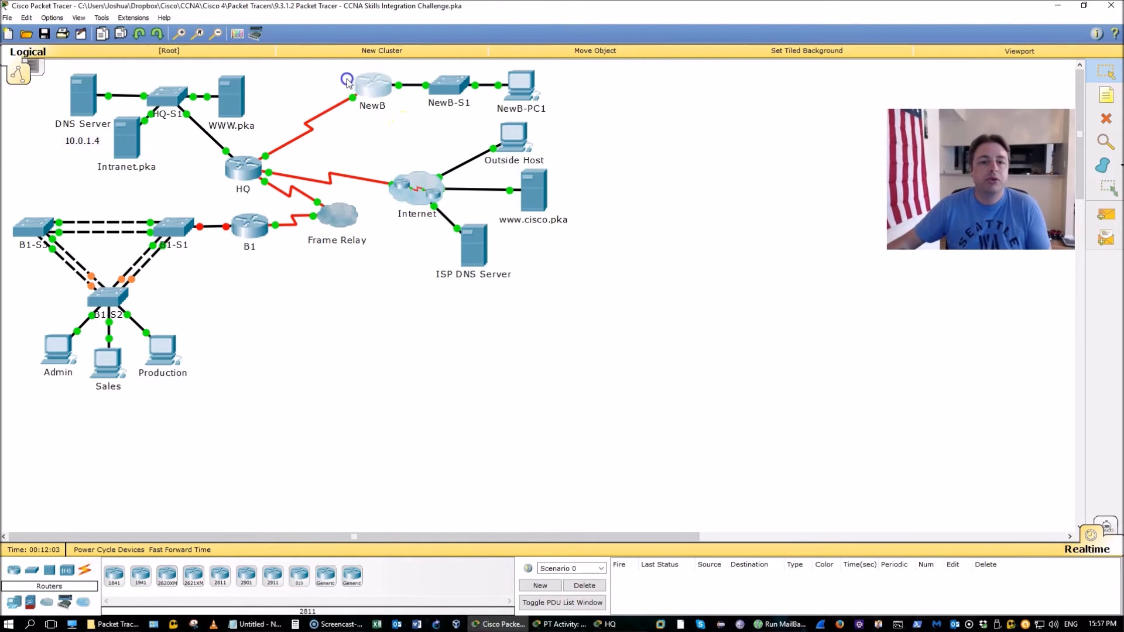
{"action": "left_click", "coordinate": [221, 174]}
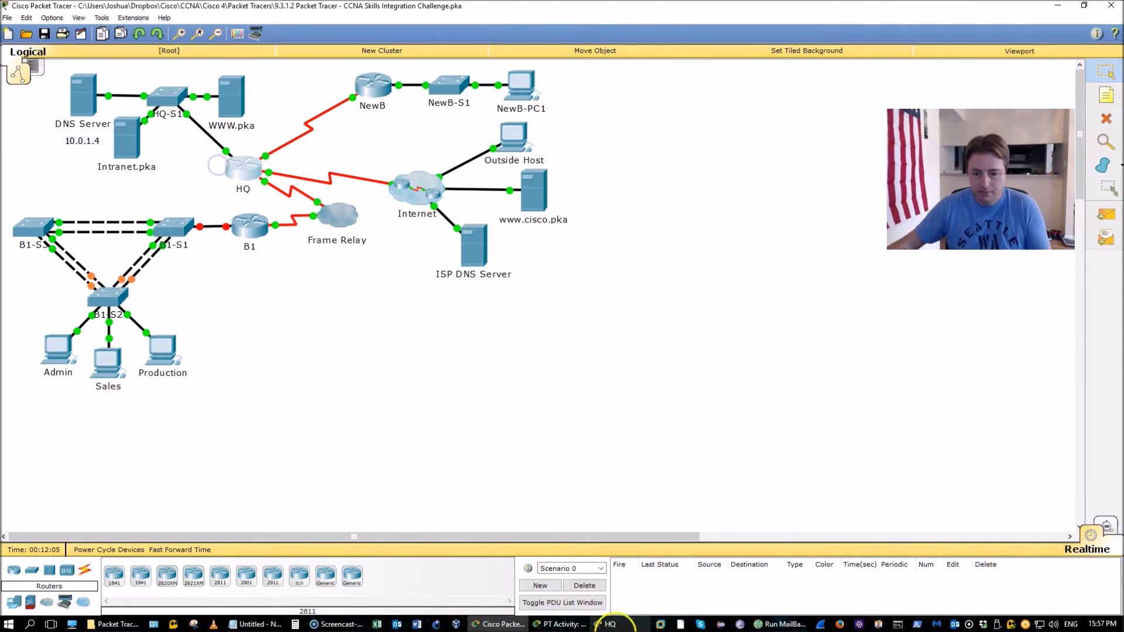
Add a local NewB user account with its password and list HQ's interfaces to find Serial0/0/1
{"action": "type", "text": "user"}
{"action": "key", "text": "Tab"}
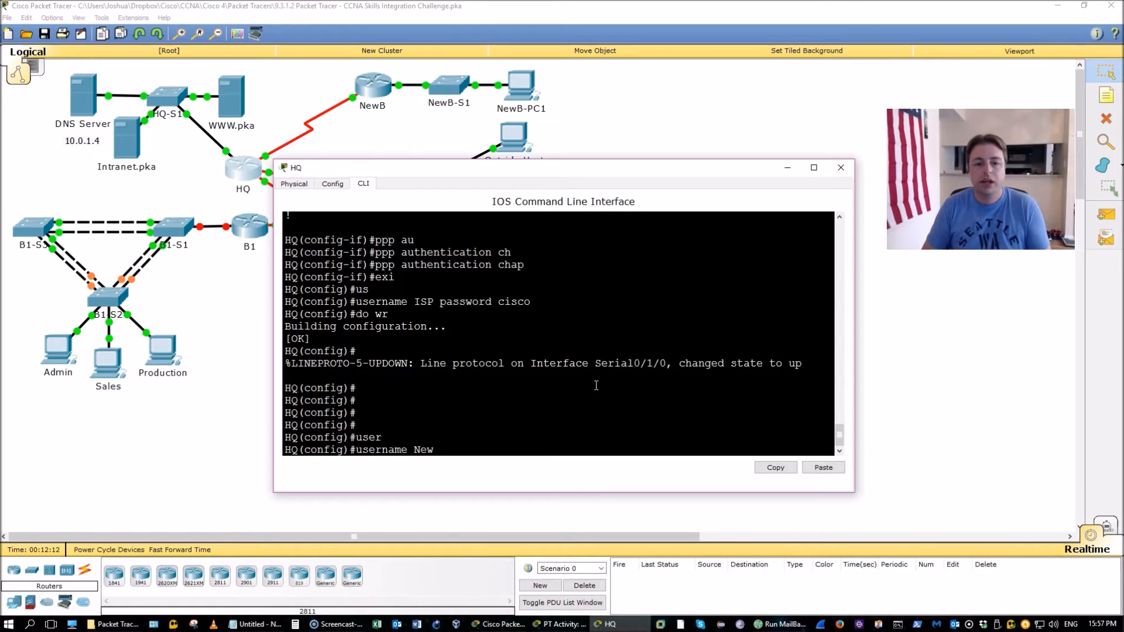
{"action": "type", "text": "NewB password cisco"}
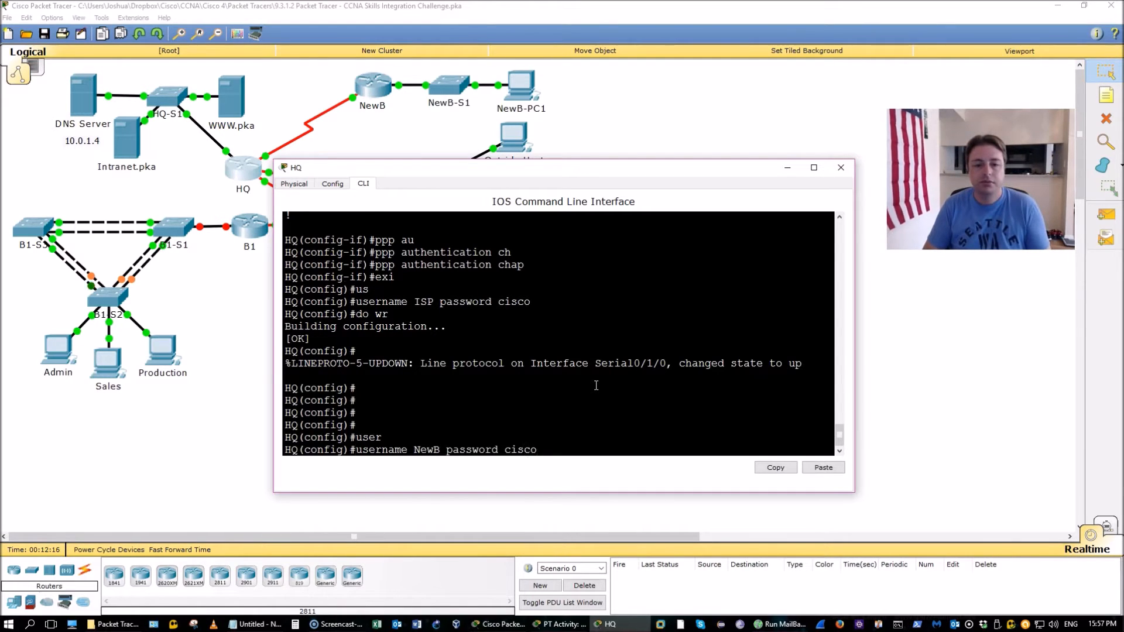
{"action": "key", "text": "Return"}
{"action": "type", "text": "do show ip int b"}
{"action": "key", "text": "Return"}
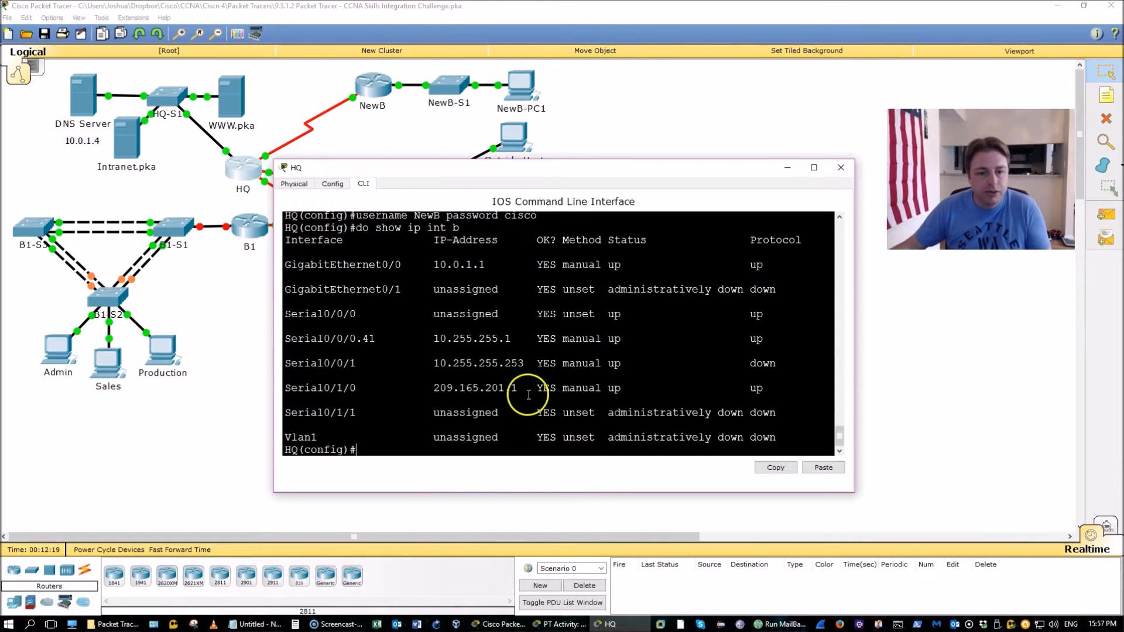
{"action": "left_click_drag", "start_coordinate": [428, 360], "coordinate": [529, 354]}
{"action": "left_click", "coordinate": [530, 359]}
Set Serial0/0/1 to PPP encapsulation with PAP authentication
{"action": "type", "text": "int s0/0/1"}
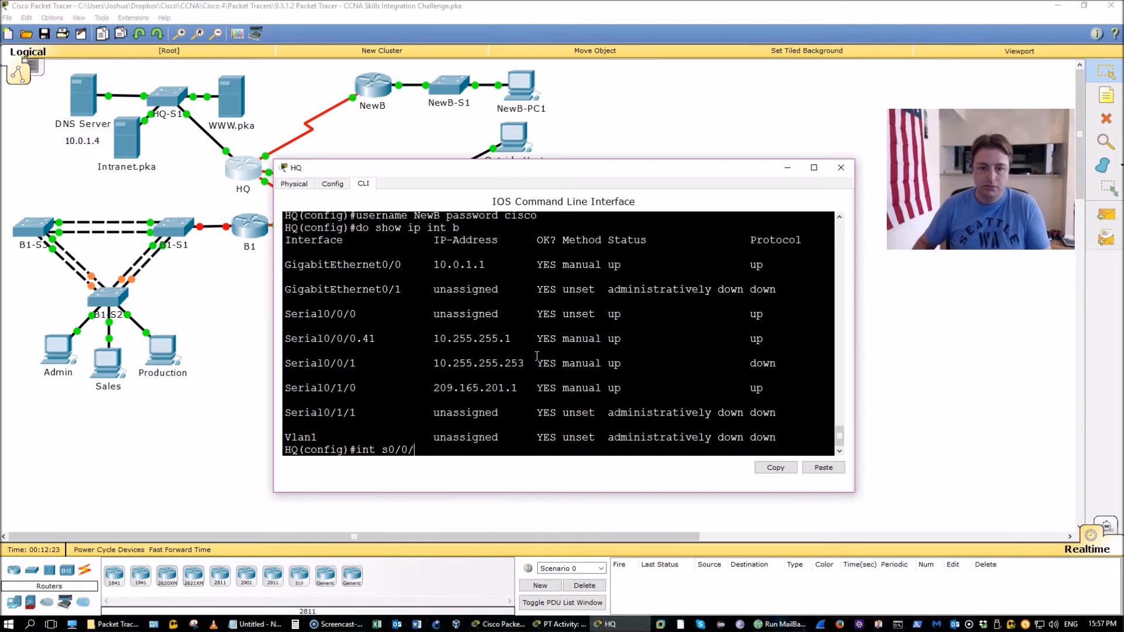
{"action": "key", "text": "Return"}
{"action": "type", "text": "encapsulation p"}
{"action": "key", "text": "Tab"}
{"action": "type", "text": "ppp"}
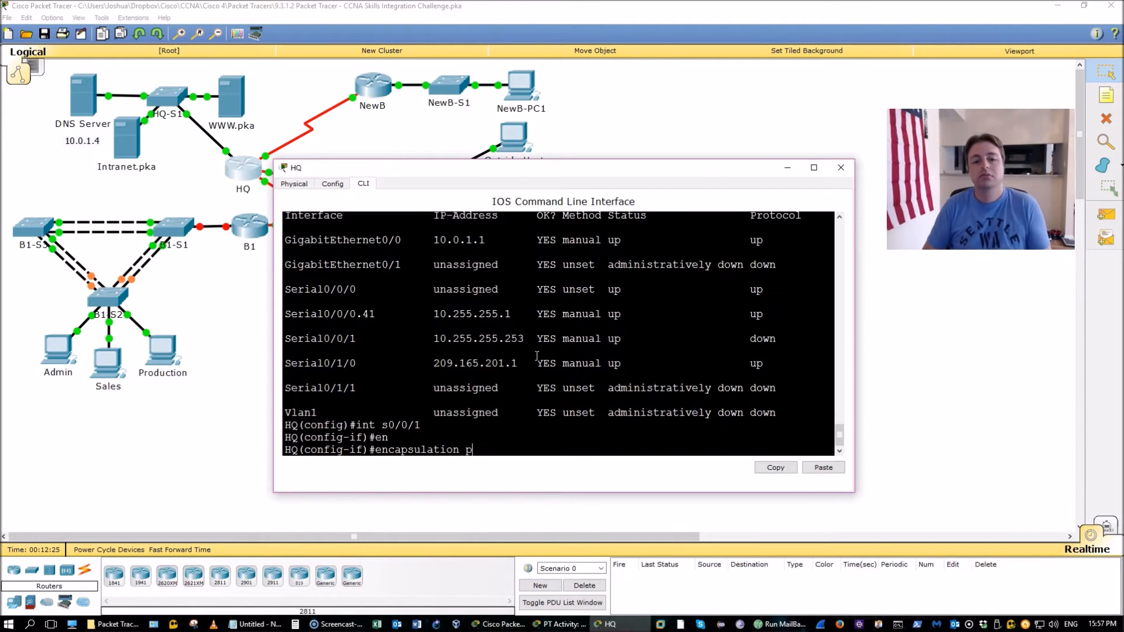
{"action": "key", "text": "Return"}
{"action": "type", "text": "ppp au"}
{"action": "key", "text": "Tab"}
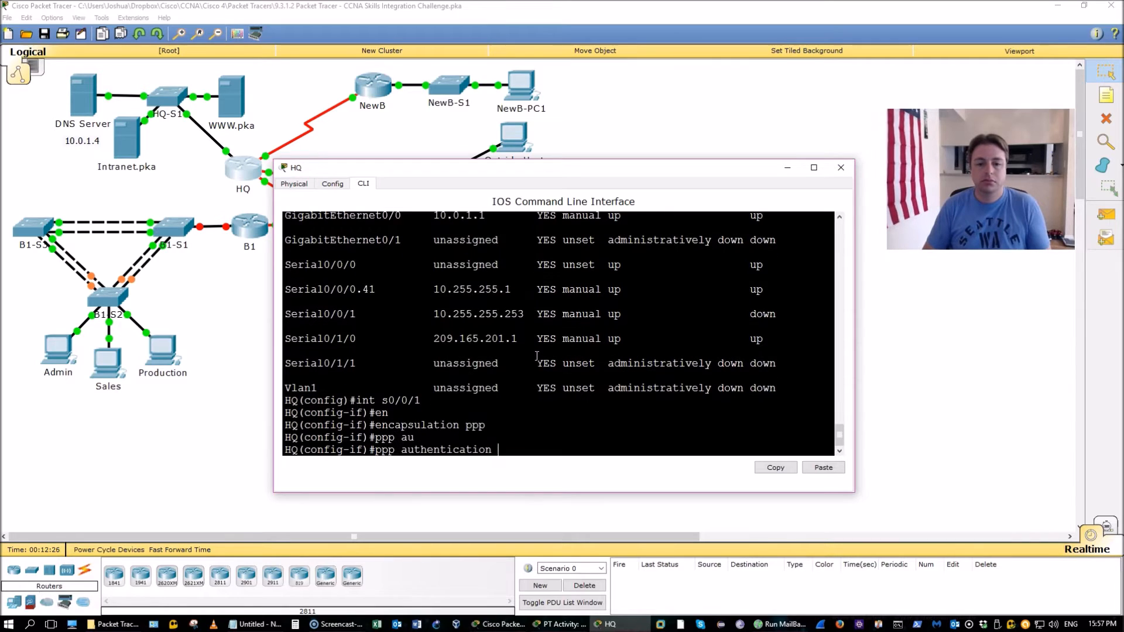
{"action": "type", "text": "pap"}
{"action": "key", "text": "Return"}
Give Serial0/0/1 PAP sent-username HQ with its password, save, and enable the interface
{"action": "type", "text": "p"}
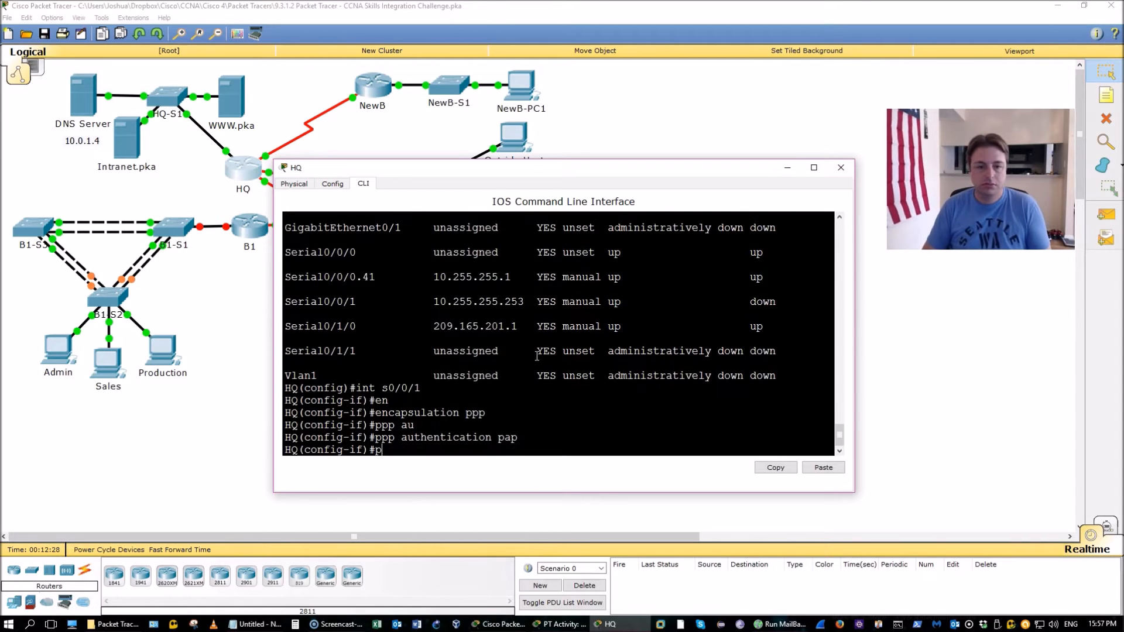
{"action": "type", "text": "pp pap sen"}
{"action": "key", "text": "Tab"}
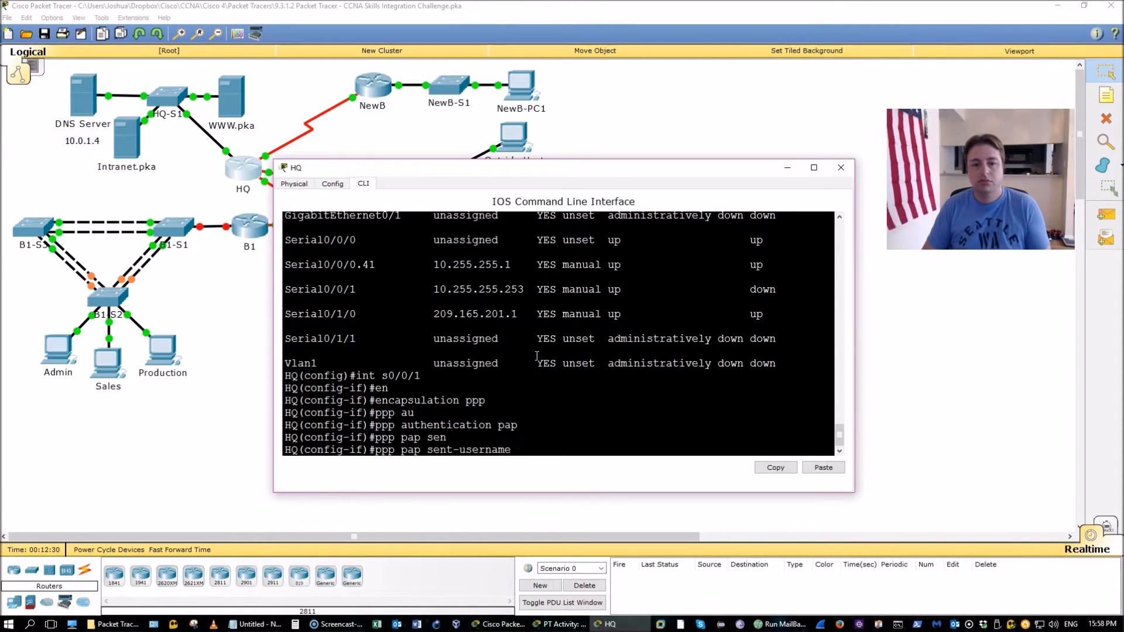
{"action": "type", "text": "HQ pa"}
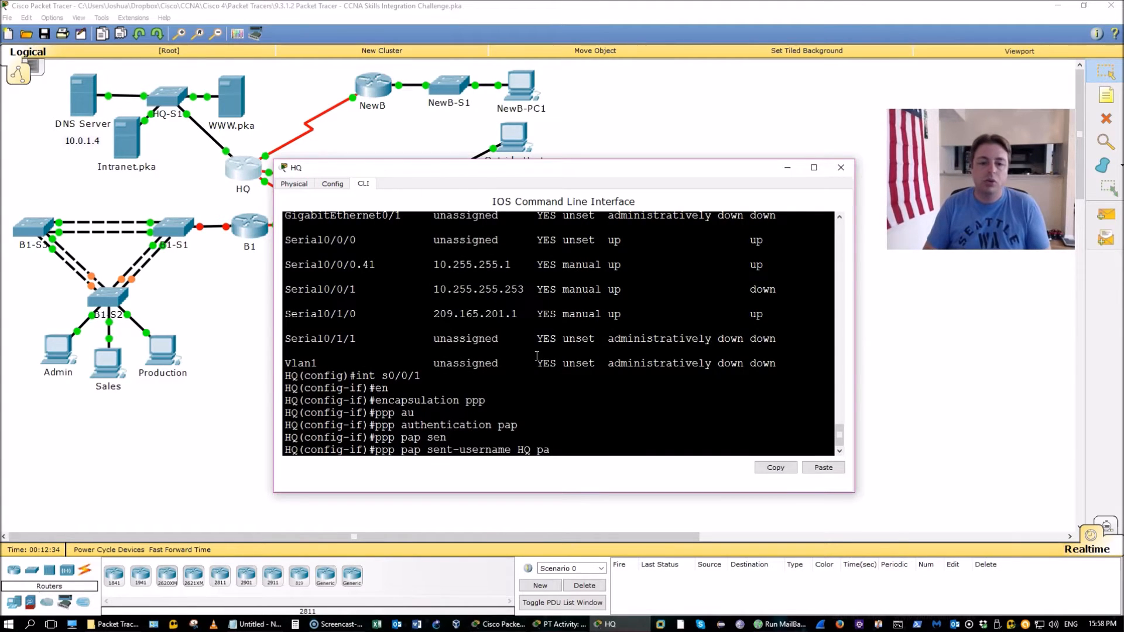
{"action": "type", "text": "ssword cisco"}
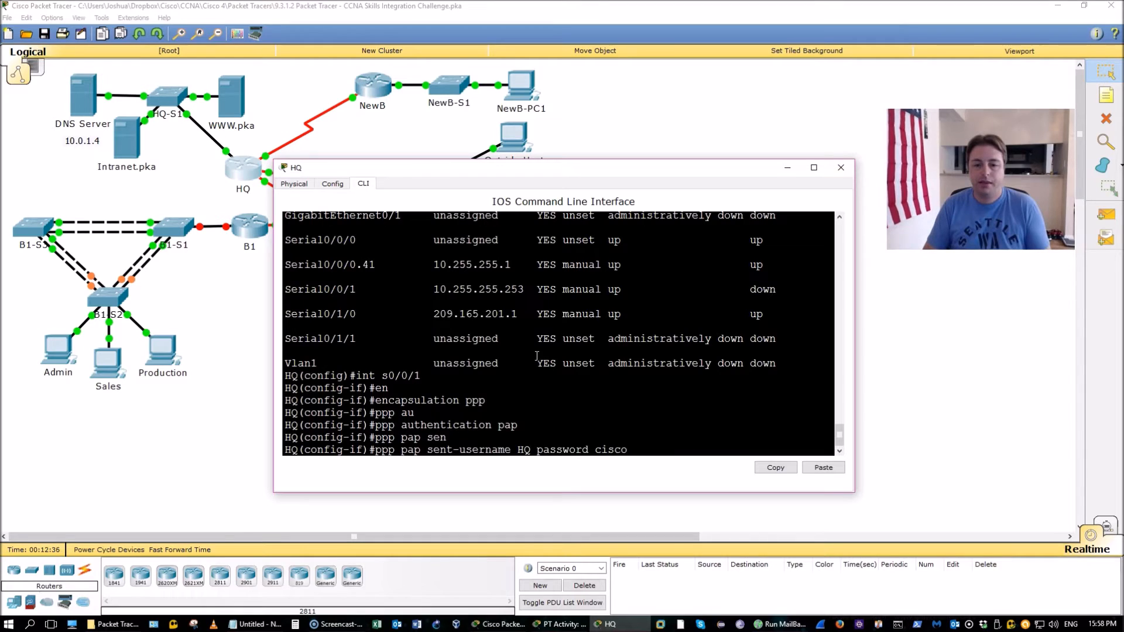
{"action": "key", "text": "Return"}
{"action": "type", "text": "do wr"}
{"action": "key", "text": "Return"}
{"action": "type", "text": "no shut"}
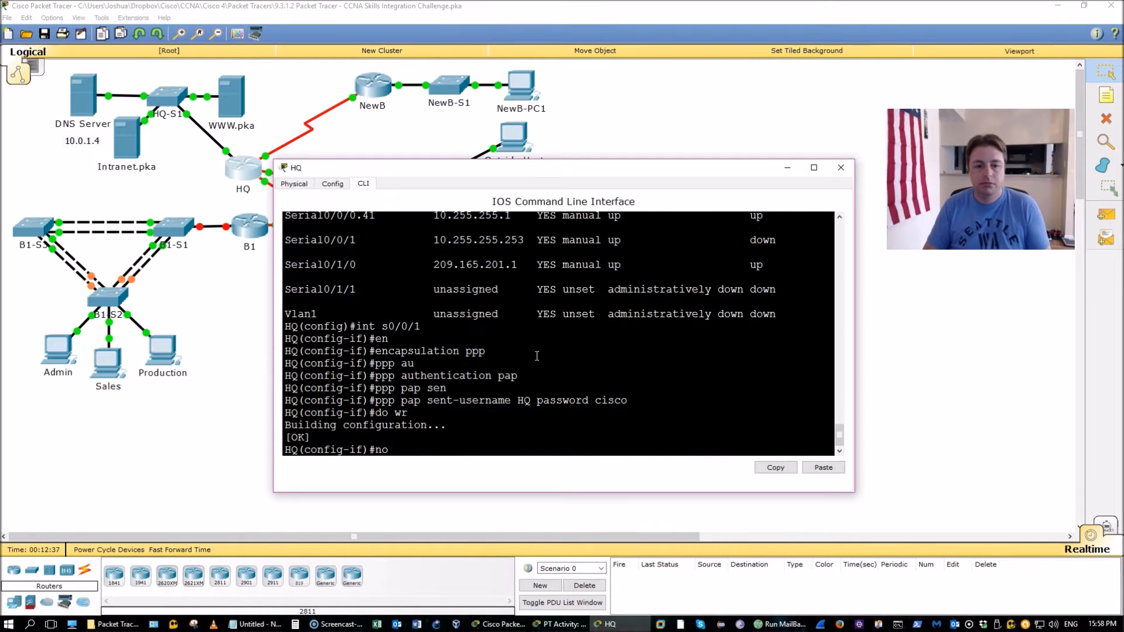
{"action": "key", "text": "Return"}
{"action": "type", "text": "e"}
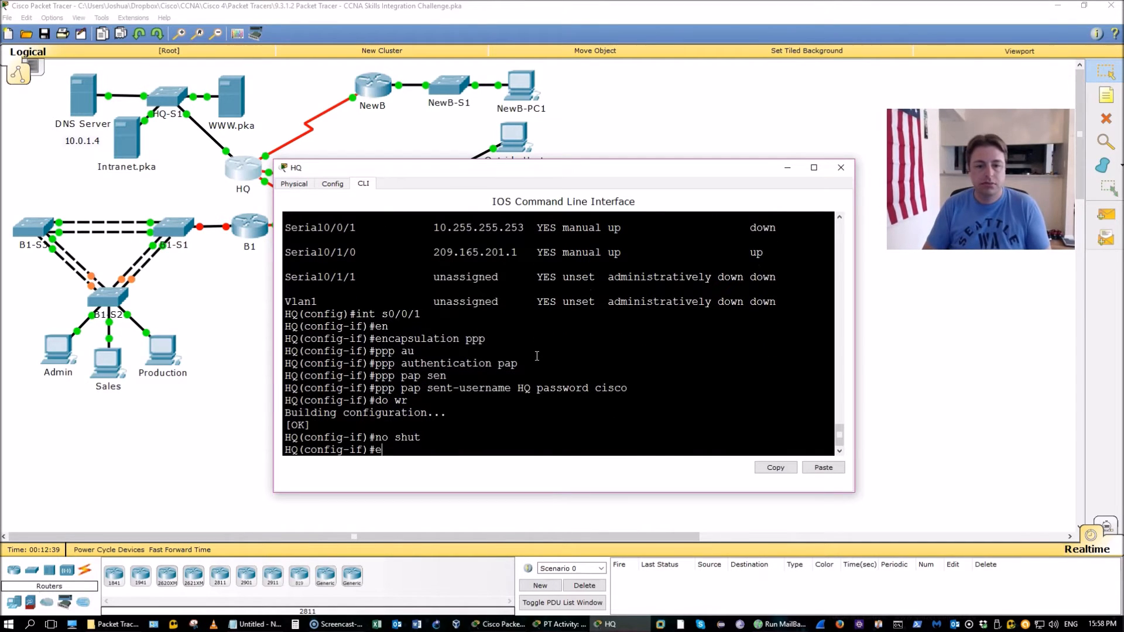
{"action": "type", "text": "xi"}
{"action": "key", "text": "Return"}
Bring HQ's Serial0/1/0 interface up with no shutdown
{"action": "type", "text": "in"}
{"action": "key", "text": "Tab"}
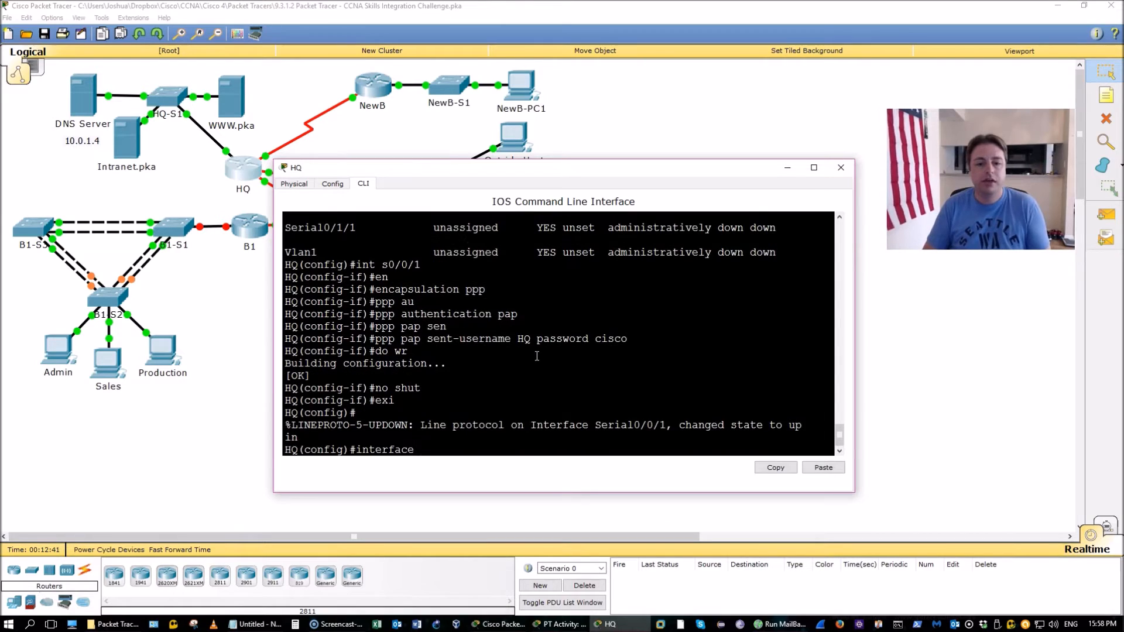
{"action": "key", "text": "Up"}
{"action": "key", "text": "Up"}
{"action": "key", "text": "Up"}
{"action": "key", "text": "Up"}
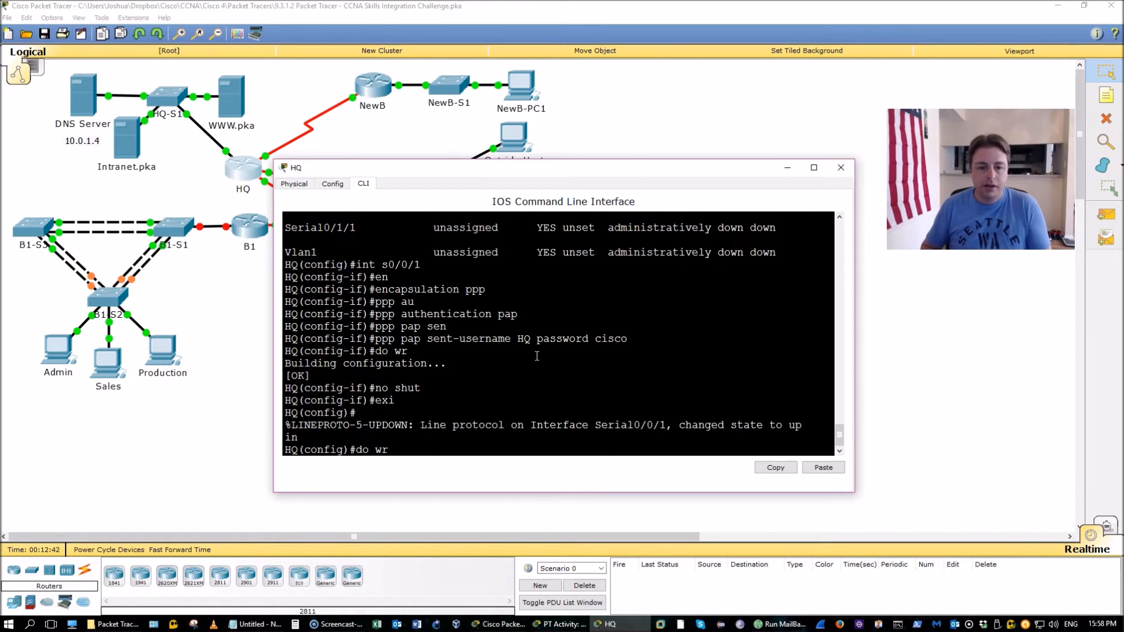
{"action": "key", "text": "Up"}
{"action": "key", "text": "Up"}
{"action": "key", "text": "Up"}
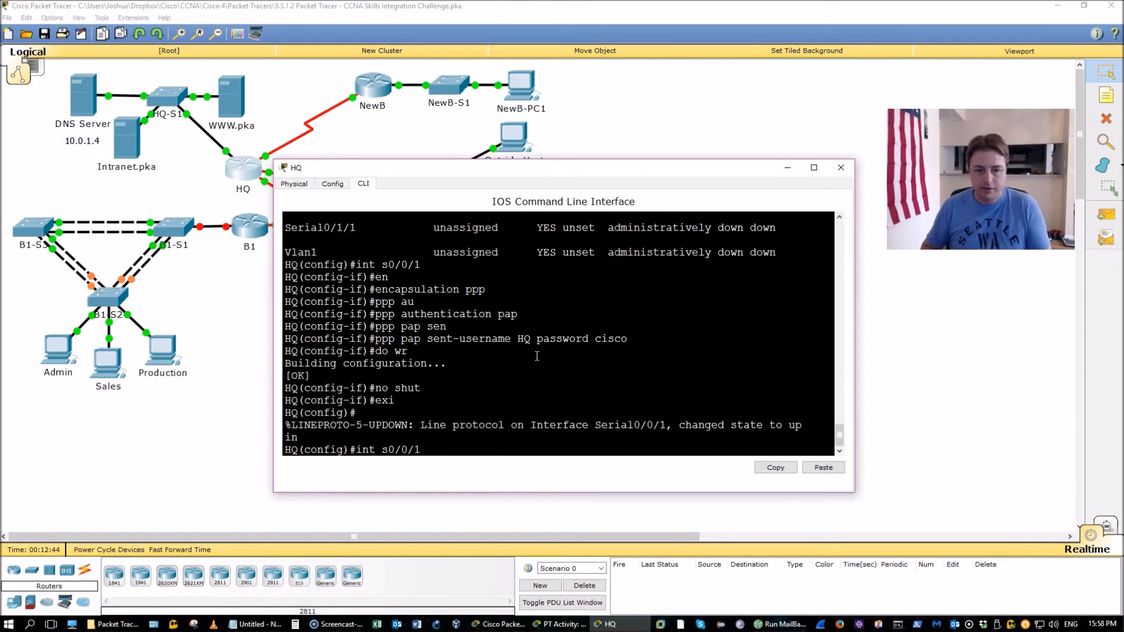
{"action": "key", "text": "Up"}
{"action": "key", "text": "Up"}
{"action": "key", "text": "Up"}
{"action": "key", "text": "Up"}
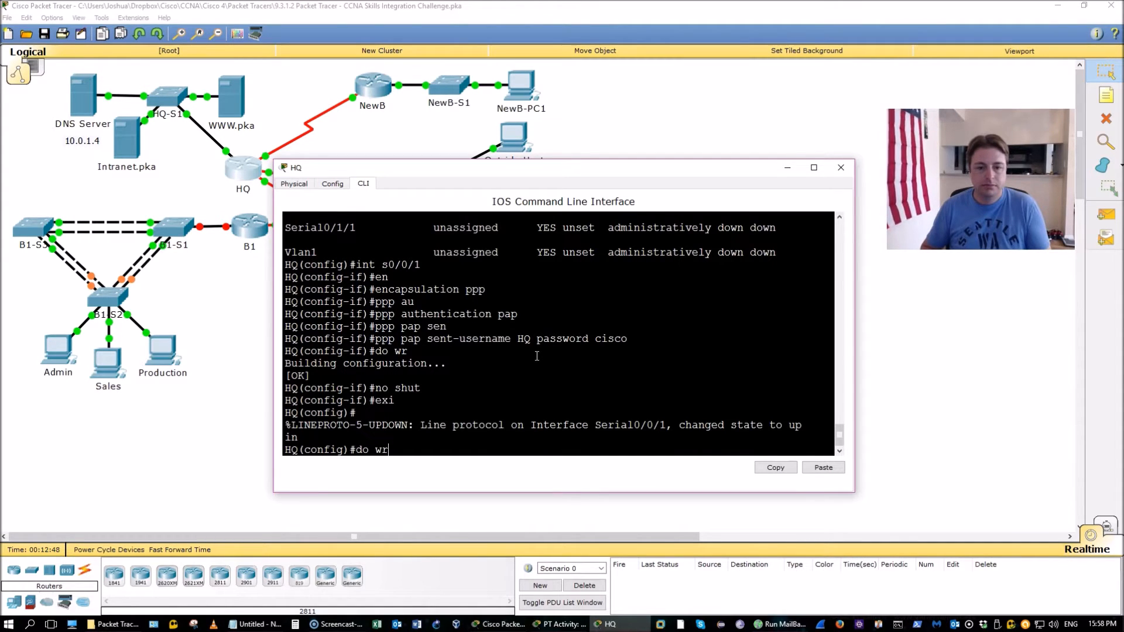
{"action": "scroll", "coordinate": [537, 356], "scroll_direction": "up", "scroll_amount": 3}
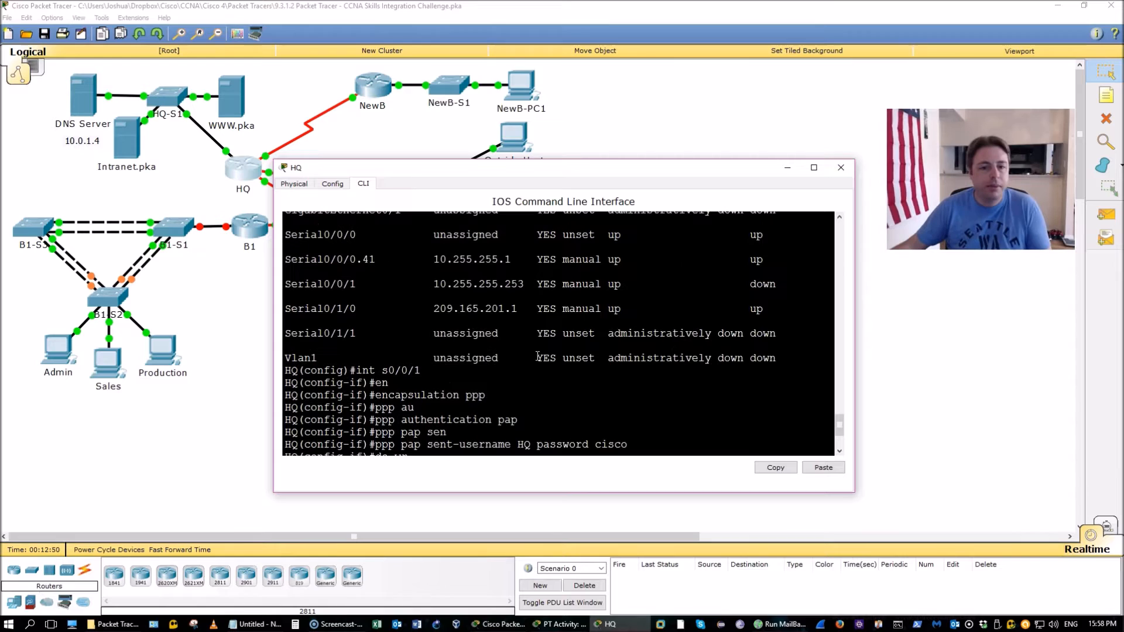
{"action": "scroll", "coordinate": [536, 356], "scroll_direction": "down", "scroll_amount": 3}
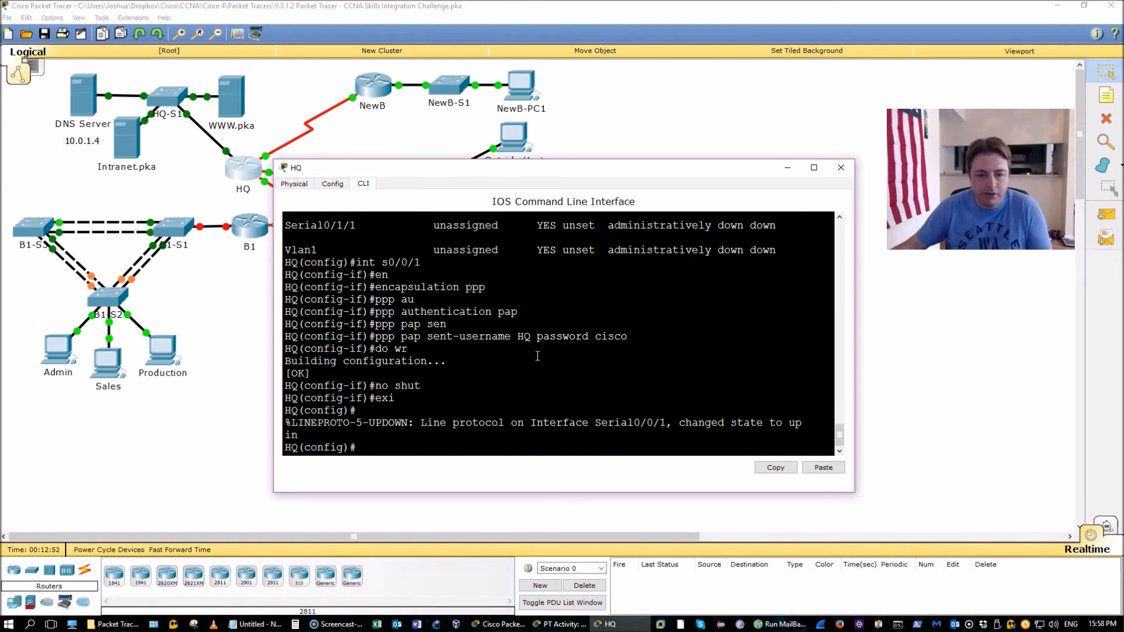
{"action": "type", "text": "int s0/1/0"}
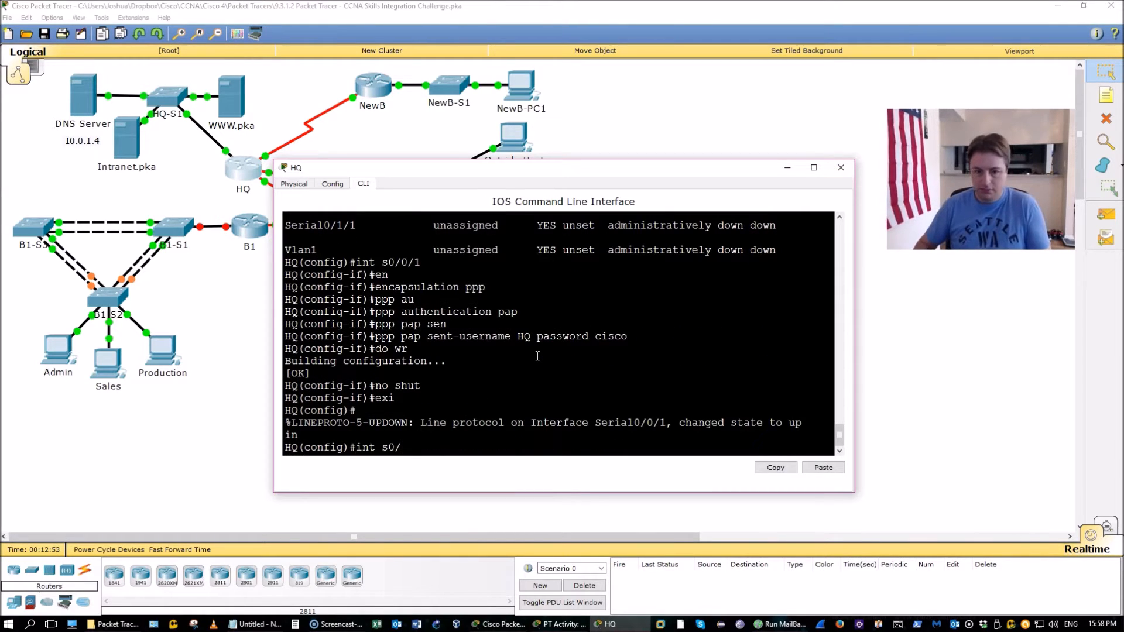
{"action": "key", "text": "Return"}
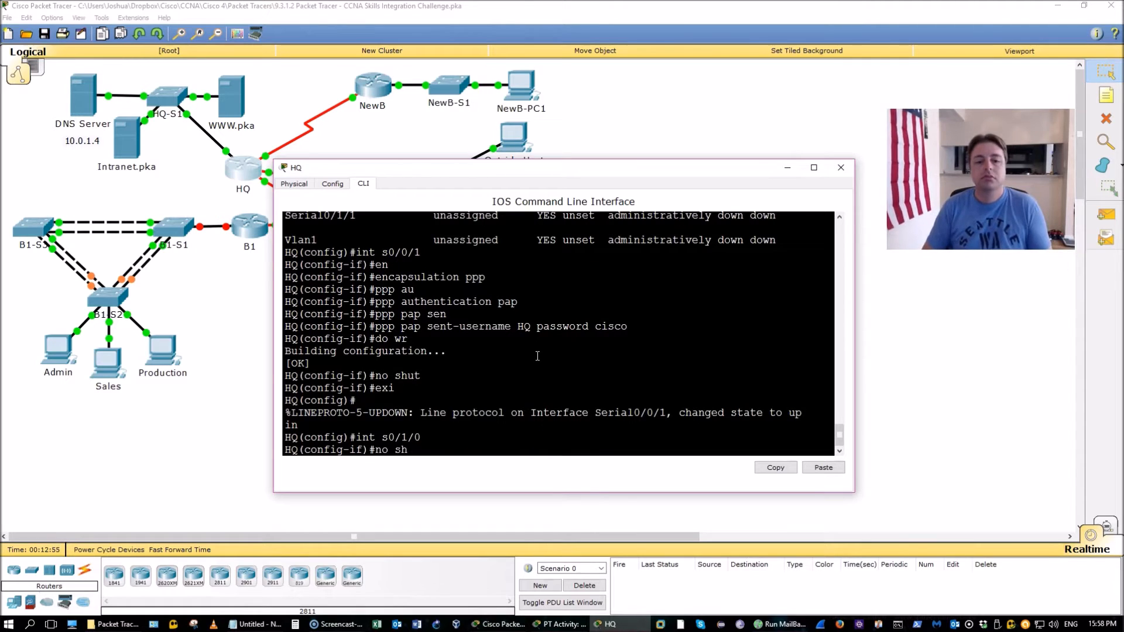
{"action": "type", "text": "no sh"}
{"action": "key", "text": "Return"}
Open NewB's CLI in an enlarged window and log in to the console
{"action": "double_click", "coordinate": [367, 88]}
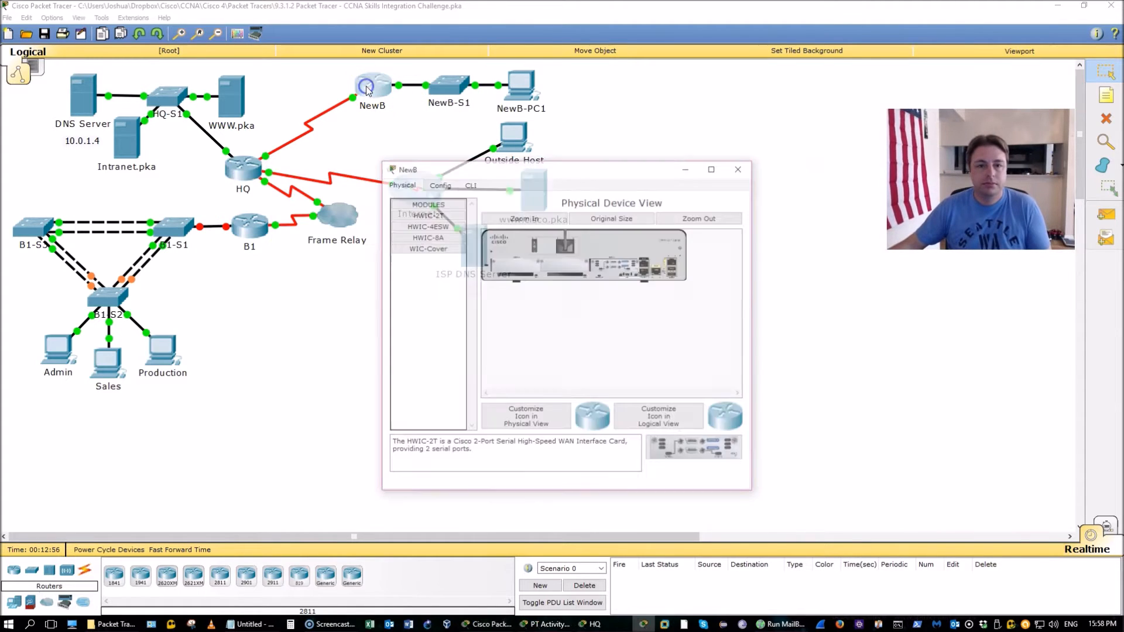
{"action": "left_click", "coordinate": [470, 185]}
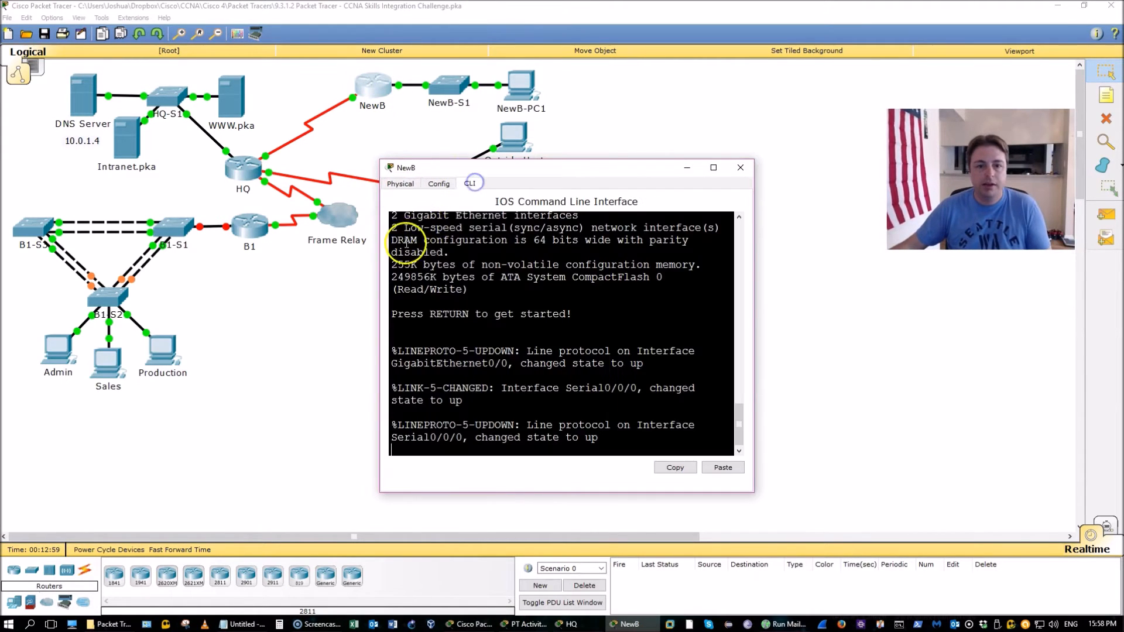
{"action": "left_click_drag", "start_coordinate": [379, 248], "coordinate": [224, 248]}
{"action": "left_click_drag", "start_coordinate": [755, 304], "coordinate": [797, 304]}
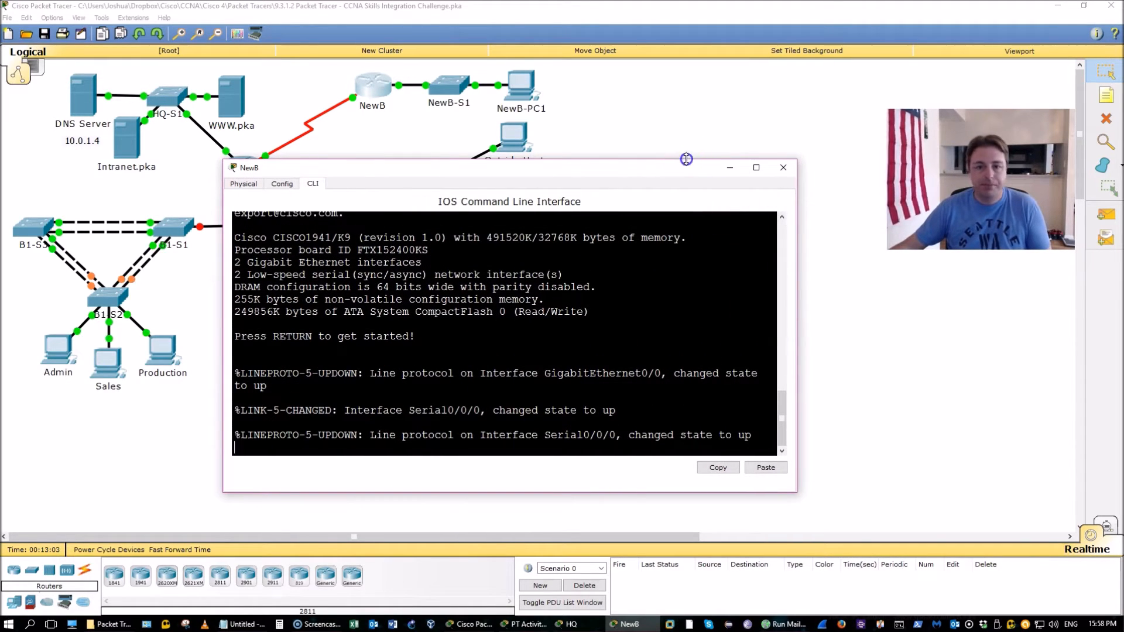
{"action": "left_click_drag", "start_coordinate": [686, 160], "coordinate": [685, 122]}
{"action": "left_click", "coordinate": [662, 300]}
{"action": "key", "text": "Return"}
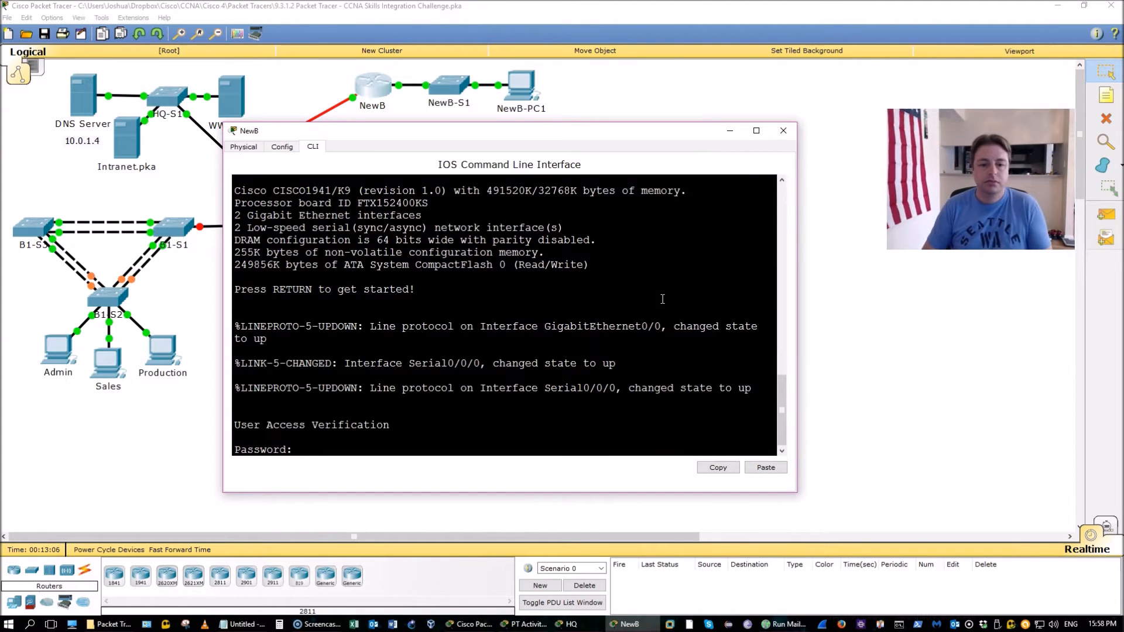
{"action": "key", "text": "Return"}
Enter privileged and global configuration mode on NewB and list its interfaces
{"action": "type", "text": "en"}
{"action": "key", "text": "Return"}
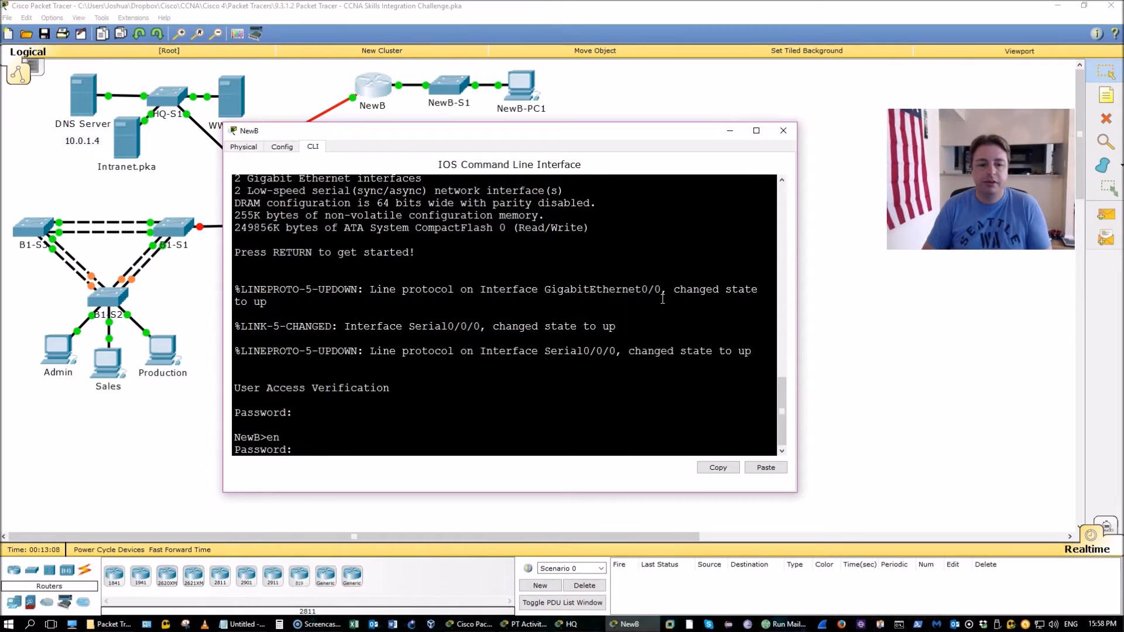
{"action": "key", "text": "Return"}
{"action": "type", "text": "conf t"}
{"action": "key", "text": "Return"}
{"action": "type", "text": "do sho"}
{"action": "key", "text": "Return"}
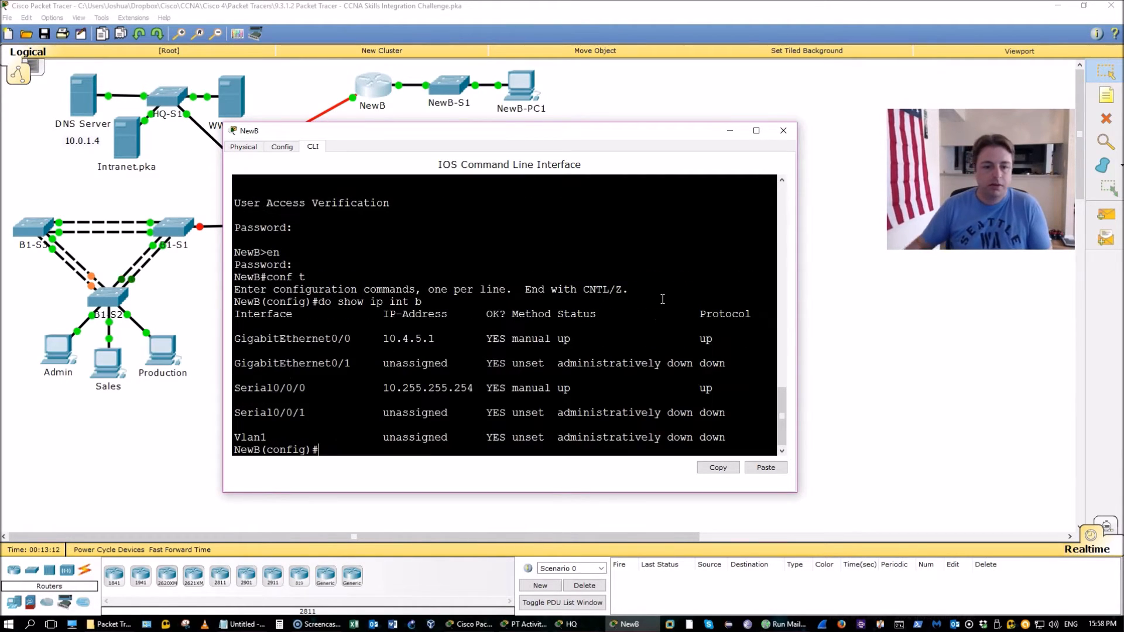
Enable NewB's Serial0/0/0 with PPP encapsulation and PAP authentication
{"action": "type", "text": "int s0/0/0"}
{"action": "key", "text": "Return"}
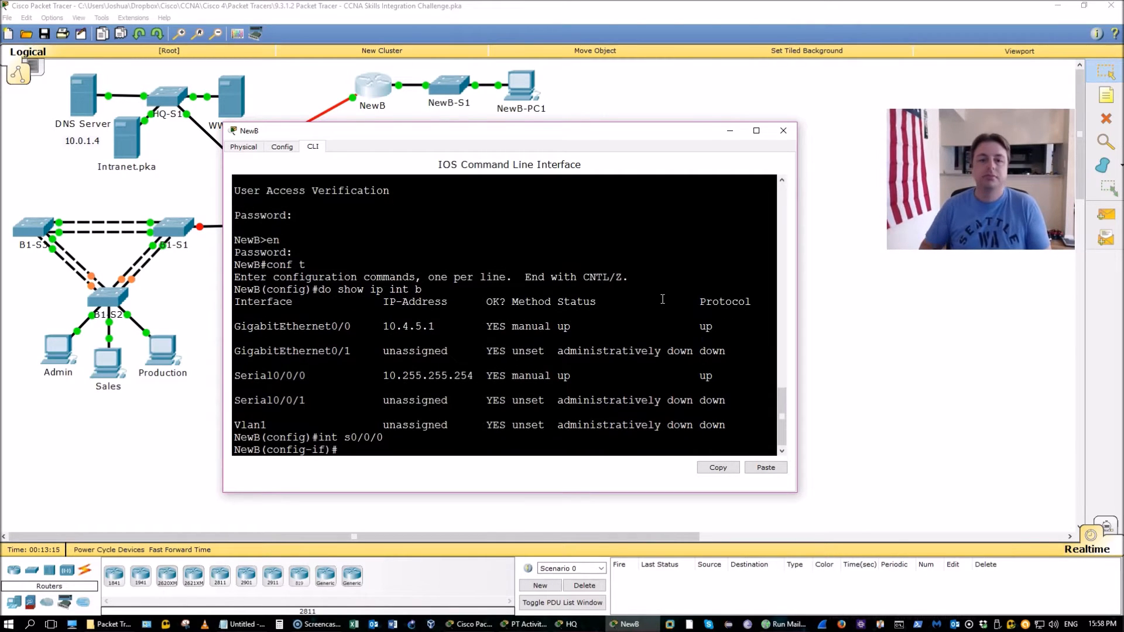
{"action": "type", "text": "no shut"}
{"action": "key", "text": "Return"}
{"action": "key", "text": "Return"}
{"action": "key", "text": "Return"}
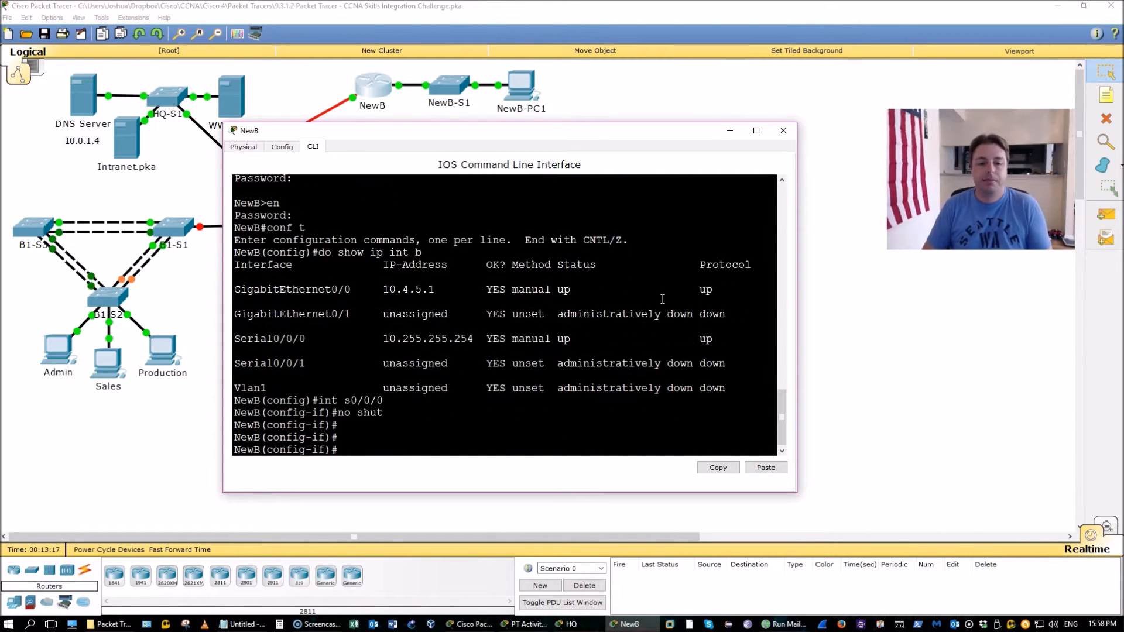
{"action": "type", "text": "en"}
{"action": "key", "text": "Tab"}
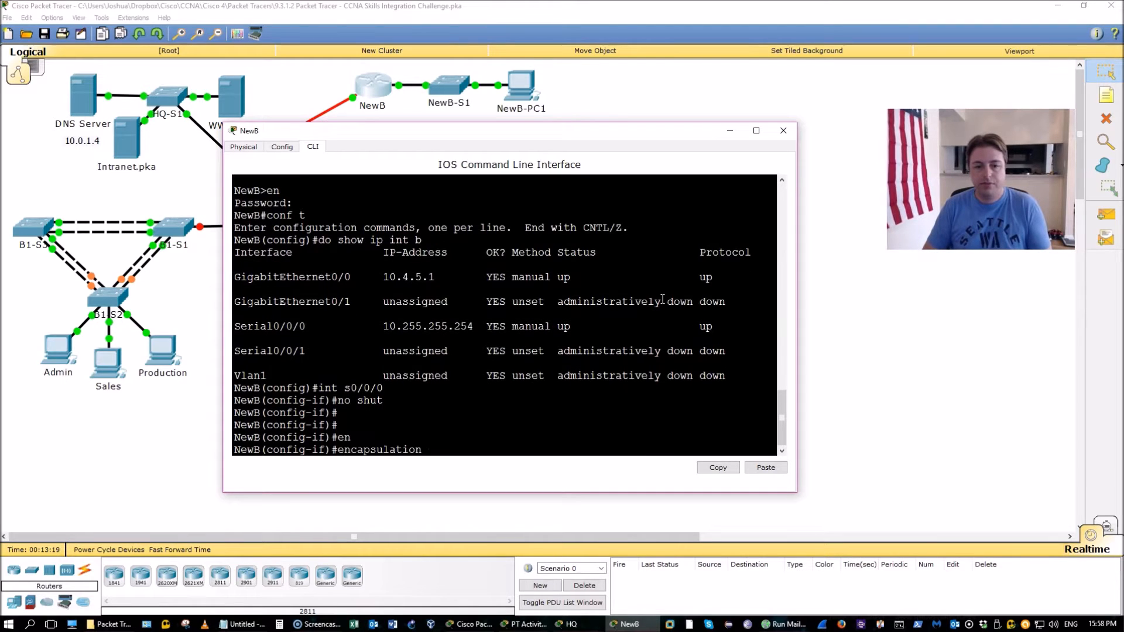
{"action": "type", "text": "ppp"}
{"action": "key", "text": "Return"}
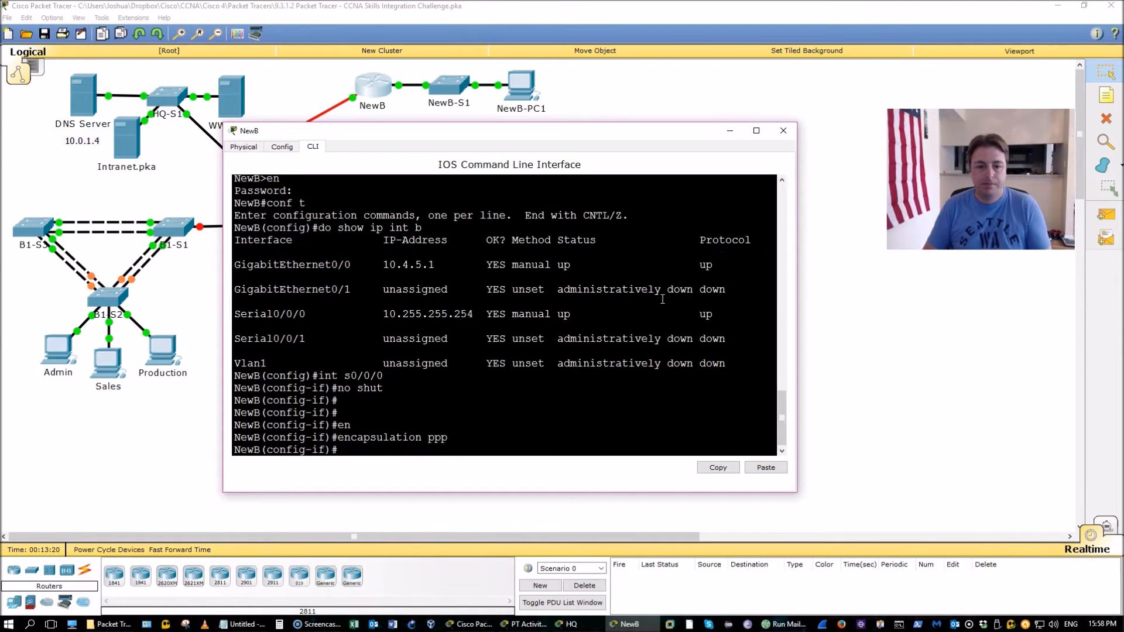
{"action": "type", "text": "ppp au"}
{"action": "key", "text": "Tab"}
{"action": "type", "text": "pa"}
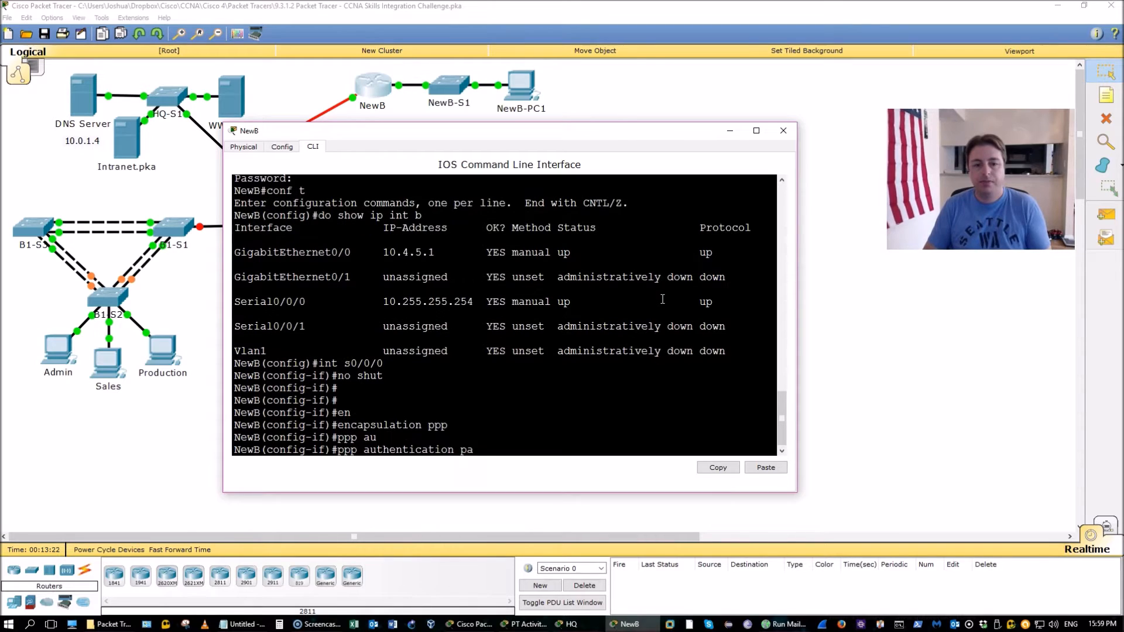
{"action": "type", "text": "p"}
{"action": "key", "text": "Return"}
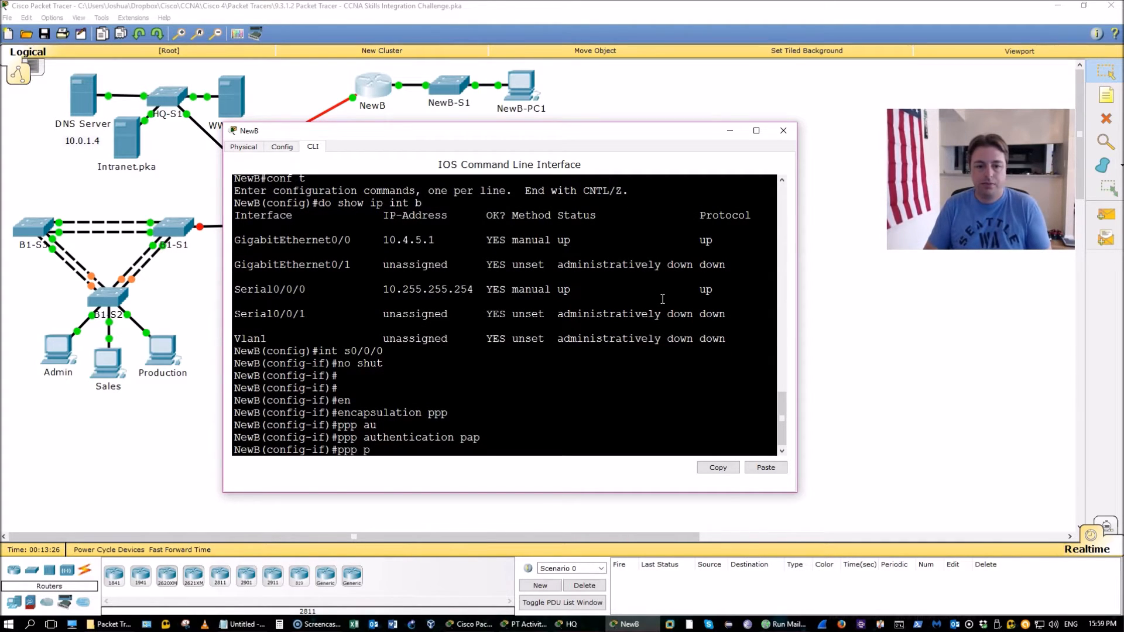
Set Serial0/0/0's PAP sent-username to NewB with its password
{"action": "type", "text": "ppp pap sen"}
{"action": "key", "text": "Tab"}
{"action": "type", "text": "N"}
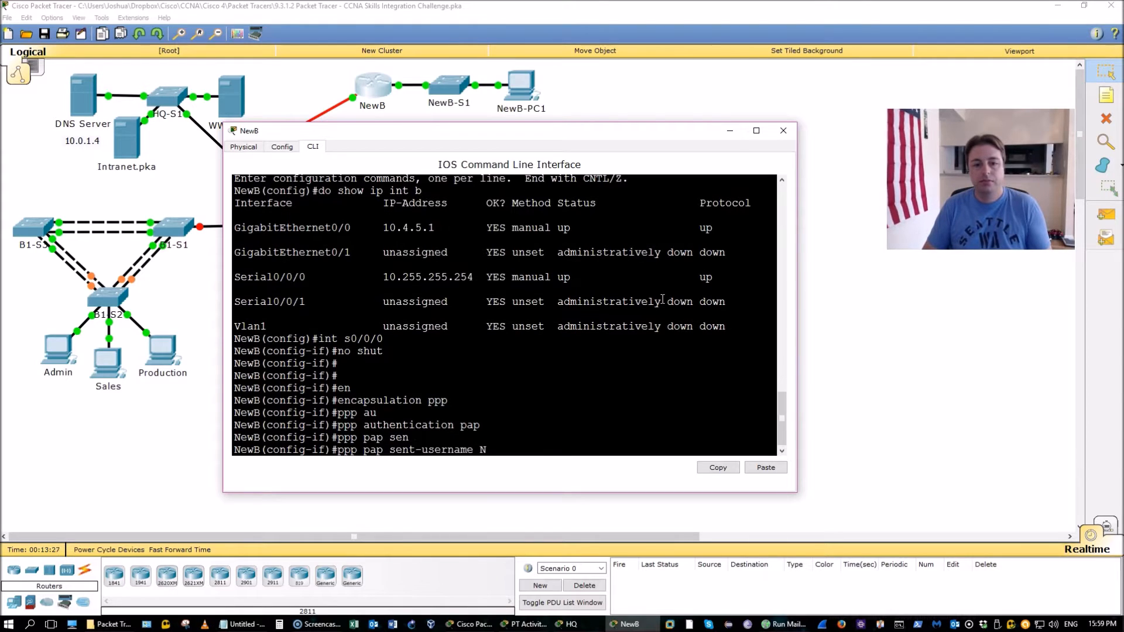
{"action": "type", "text": "ewB password"}
{"action": "key", "text": "Return"}
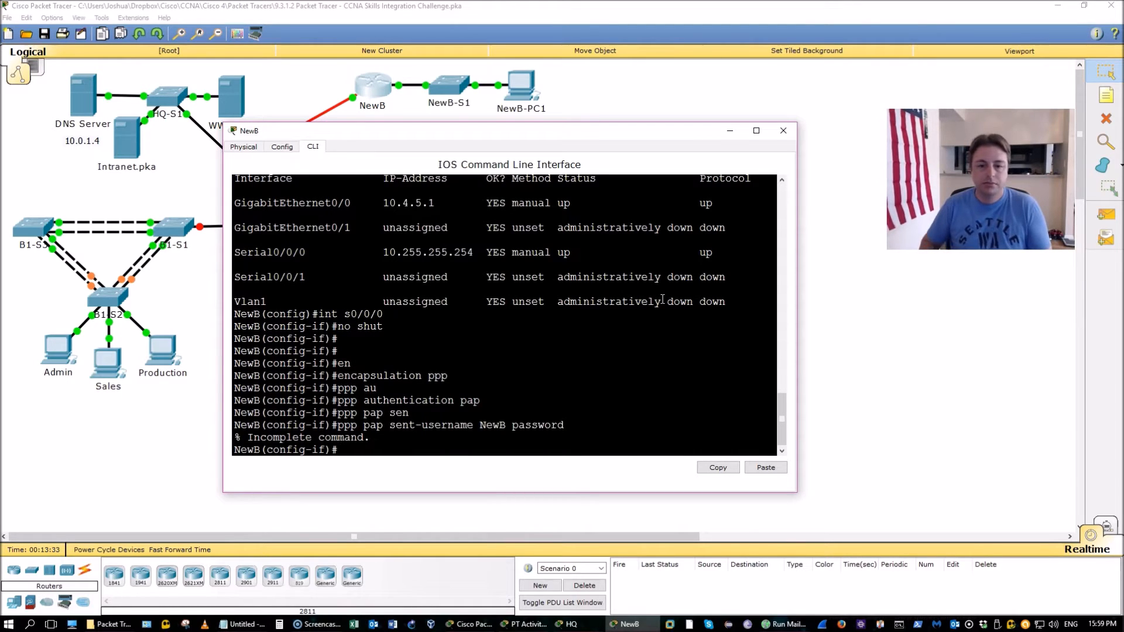
{"action": "key", "text": "Up"}
{"action": "type", "text": "cisco"}
{"action": "key", "text": "Return"}
{"action": "type", "text": "exi"}
{"action": "key", "text": "Return"}
Add a local username HQ on NewB and save the configuration with do wr
{"action": "type", "text": "user"}
{"action": "key", "text": "Tab"}
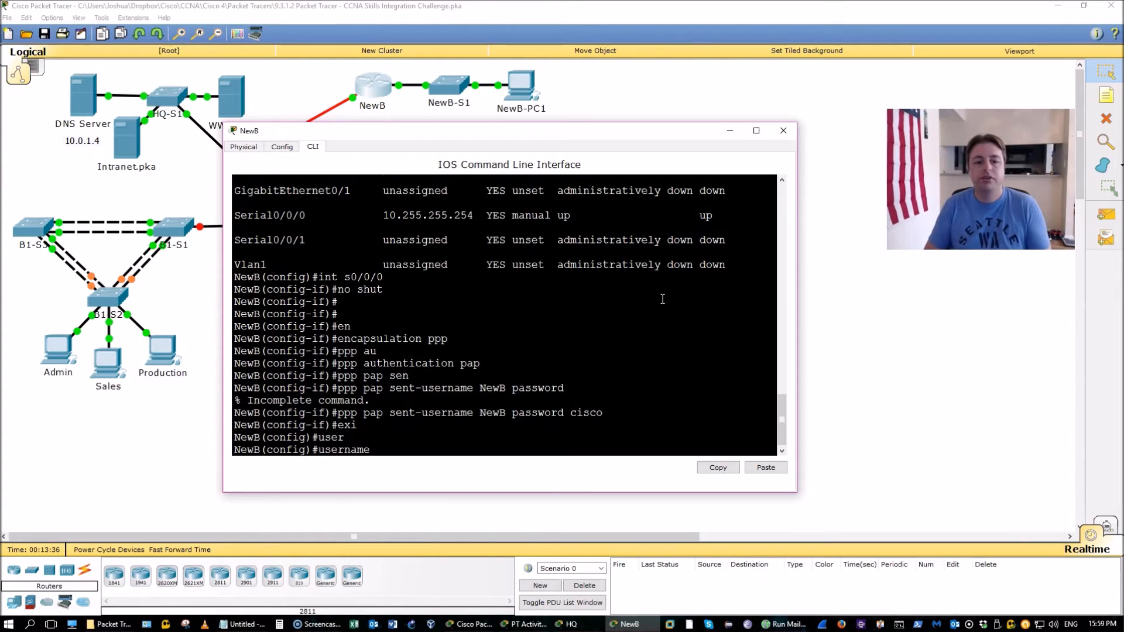
{"action": "type", "text": "HQ password cisco"}
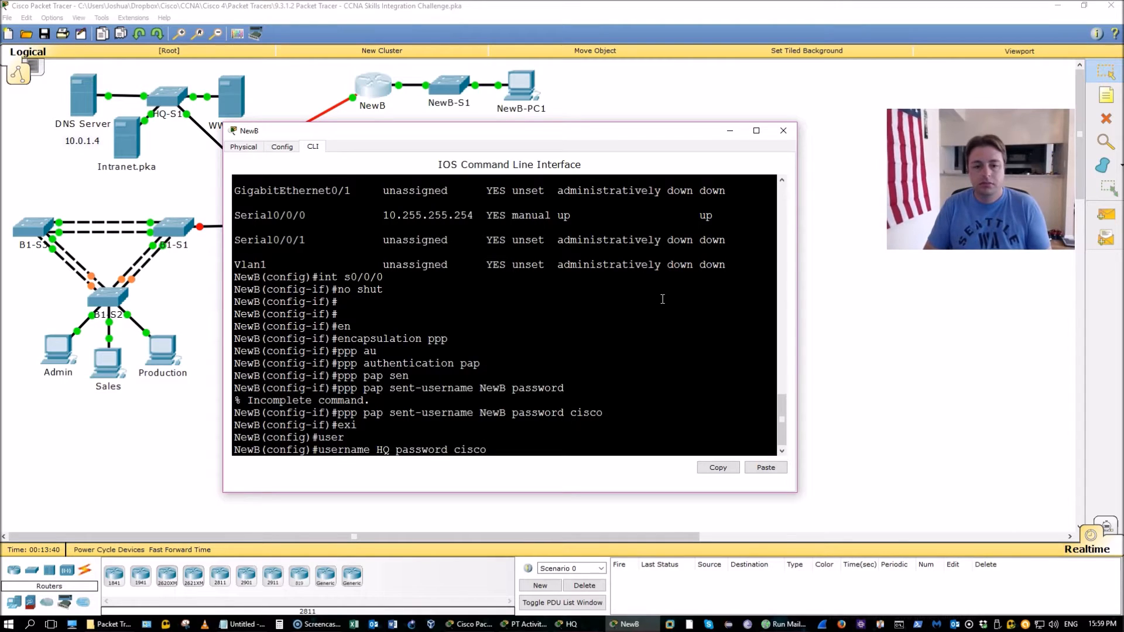
{"action": "key", "text": "Return"}
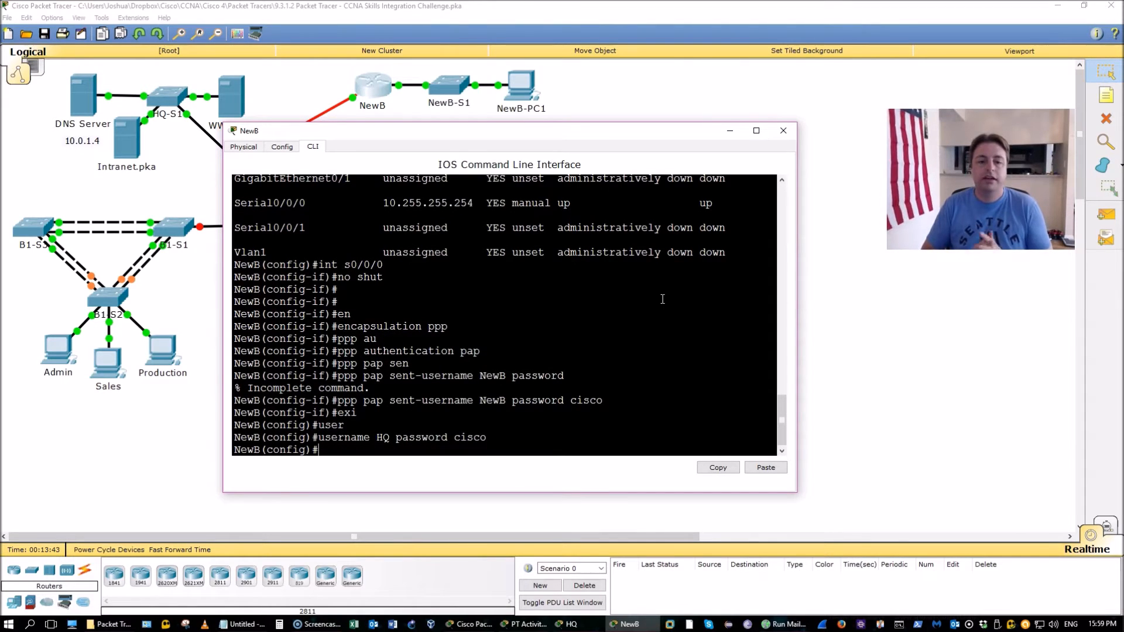
{"action": "type", "text": "do wr"}
{"action": "key", "text": "Return"}
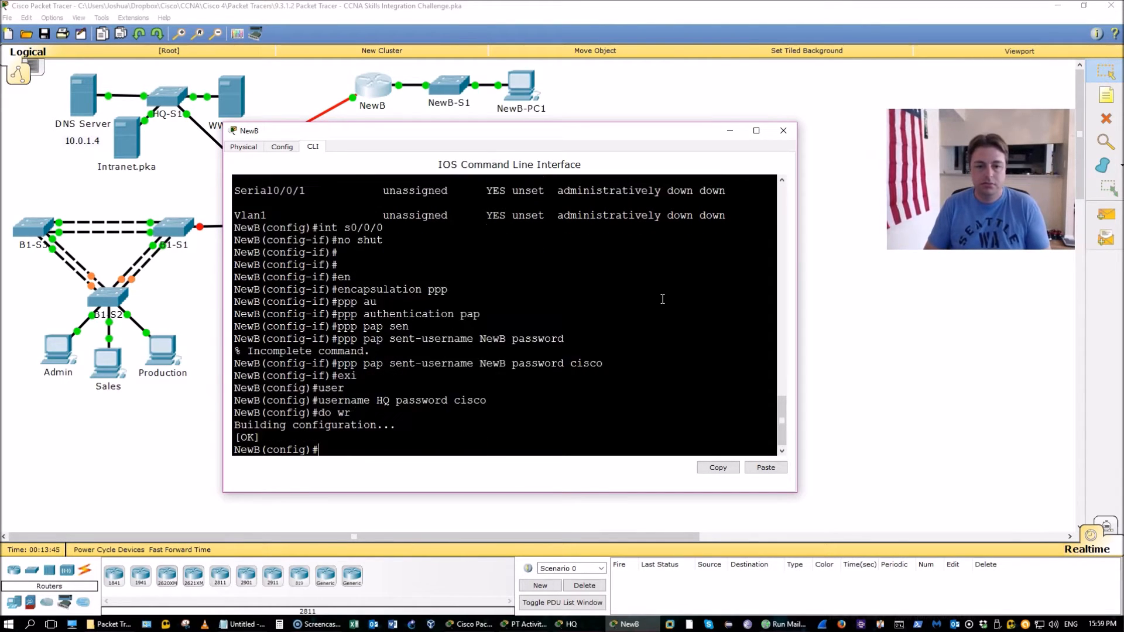
Reposition NewB's window and return its CLI to the privileged prompt with Ctrl+Z
{"action": "left_click", "coordinate": [598, 137]}
{"action": "left_click_drag", "start_coordinate": [599, 137], "coordinate": [656, 134]}
{"action": "left_click", "coordinate": [656, 249]}
{"action": "left_click", "coordinate": [567, 626]}
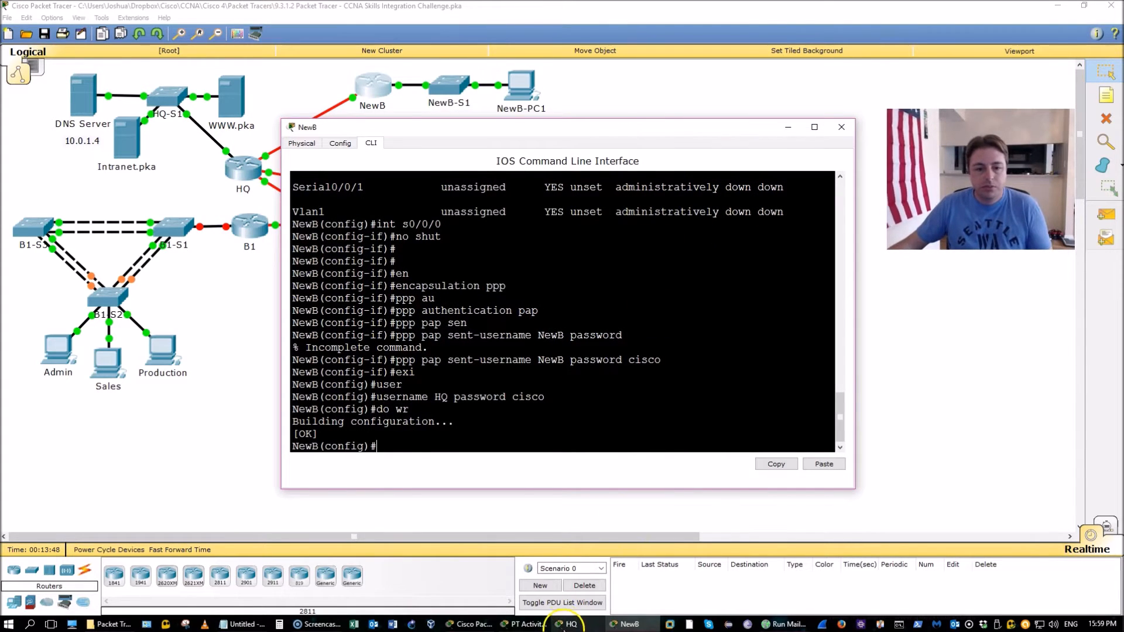
{"action": "left_click", "coordinate": [633, 407]}
{"action": "left_click", "coordinate": [529, 625]}
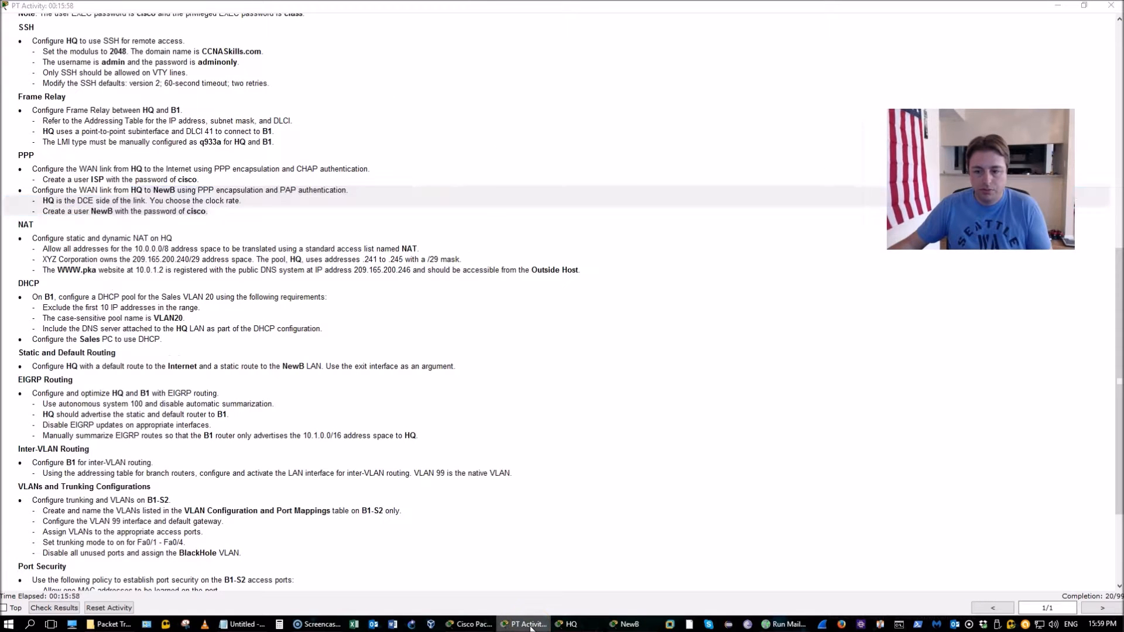
{"action": "left_click", "coordinate": [530, 624]}
{"action": "left_click", "coordinate": [517, 420]}
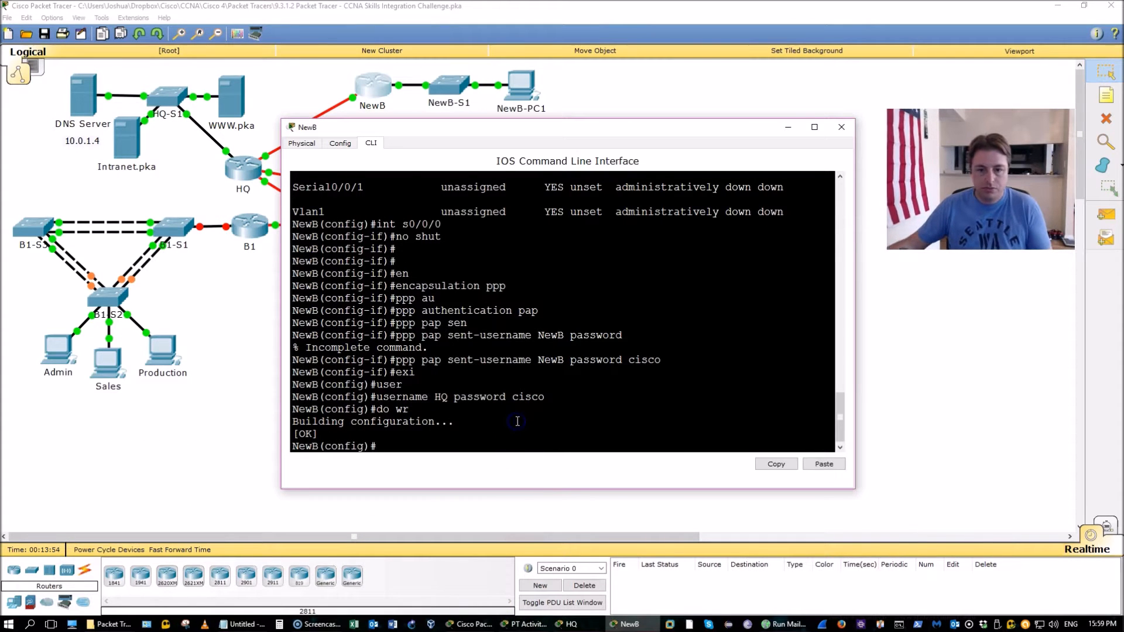
{"action": "key", "text": "ctrl+z"}
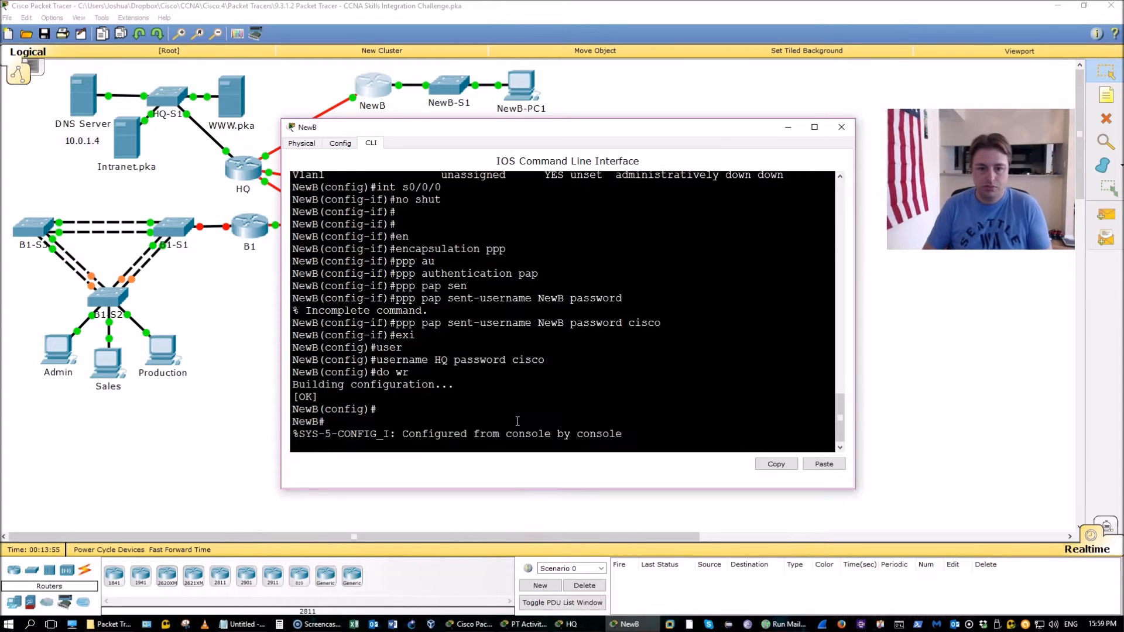
{"action": "key", "text": "Return"}
{"action": "key", "text": "Return"}
{"action": "key", "text": "Return"}
{"action": "key", "text": "Return"}
{"action": "key", "text": "Return"}
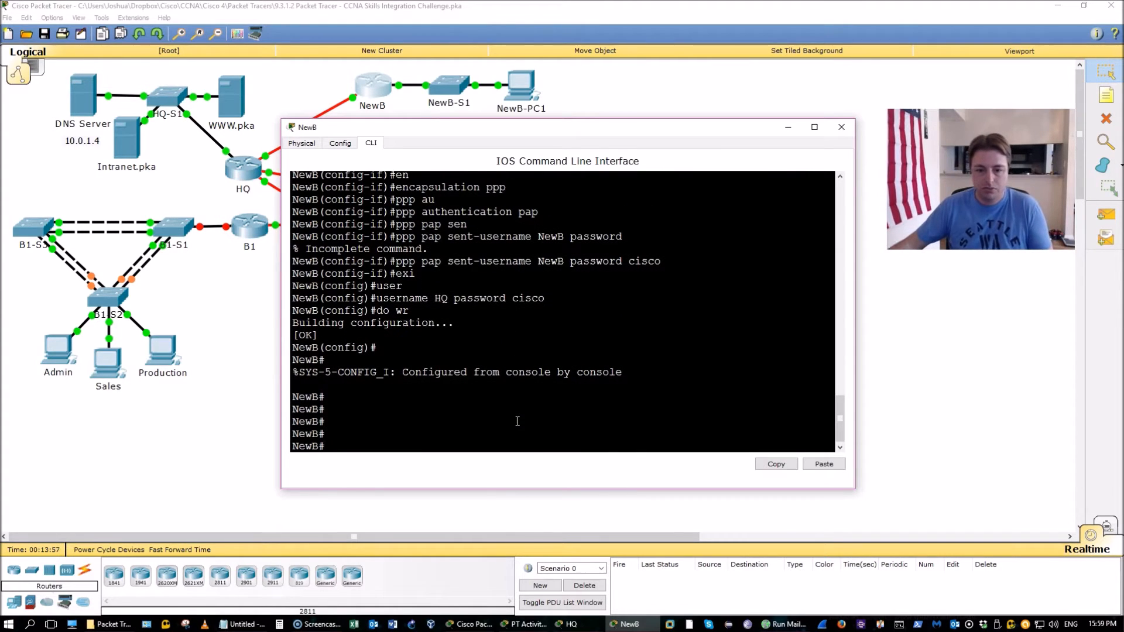
Mark the instruction note that HQ, as DCE, sets the clock rate, then restore both router windows
{"action": "left_click", "coordinate": [536, 628]}
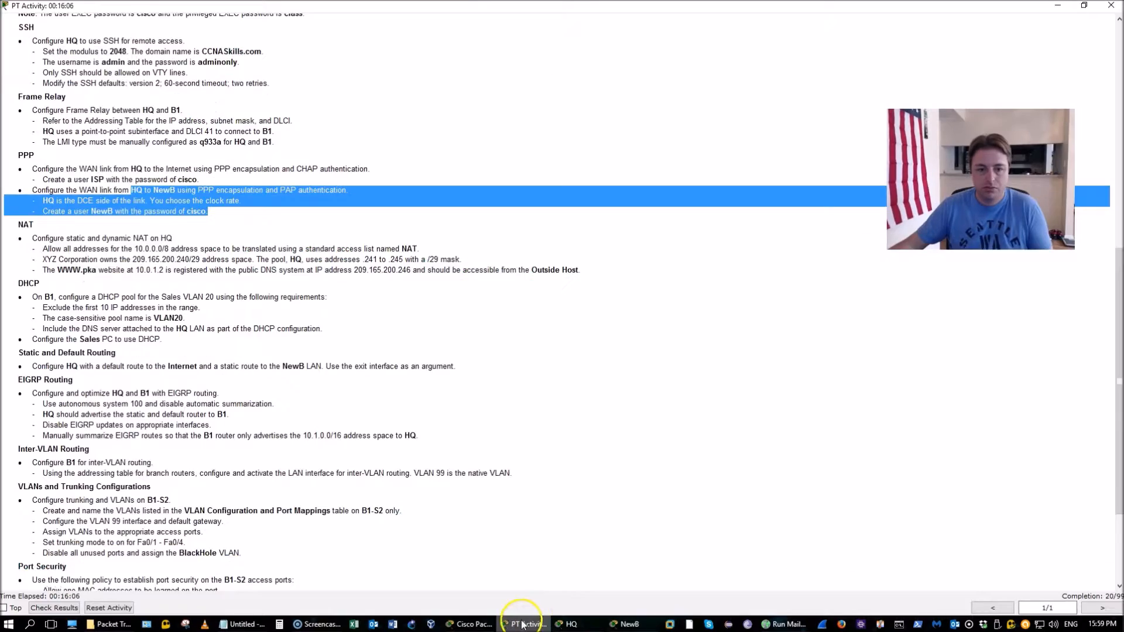
{"action": "left_click", "coordinate": [507, 370]}
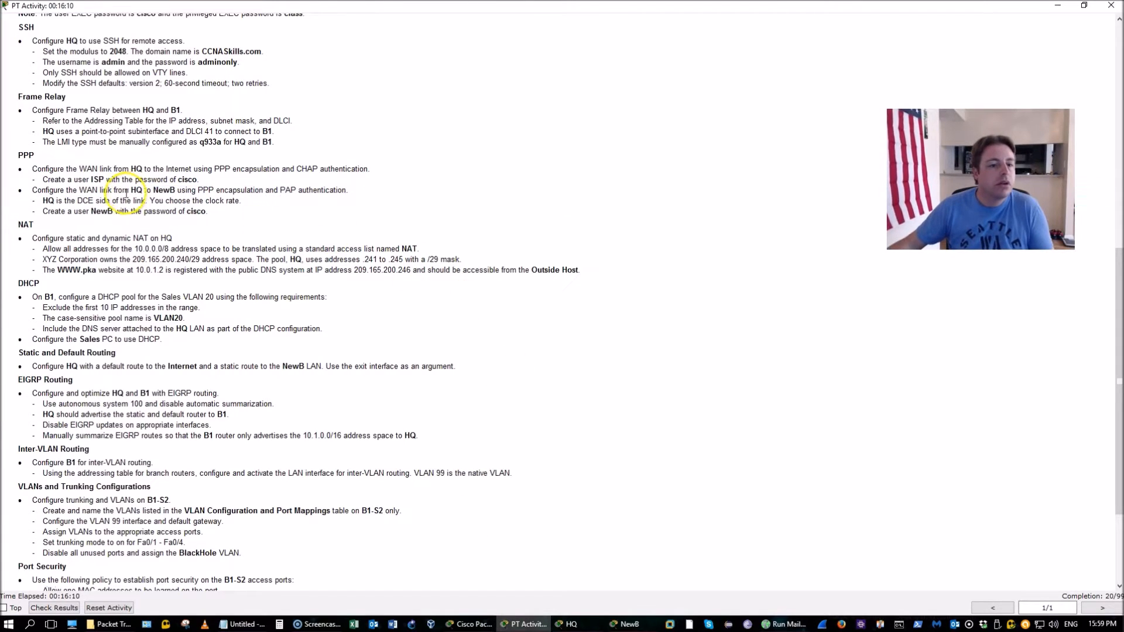
{"action": "left_click_drag", "start_coordinate": [43, 201], "coordinate": [240, 198]}
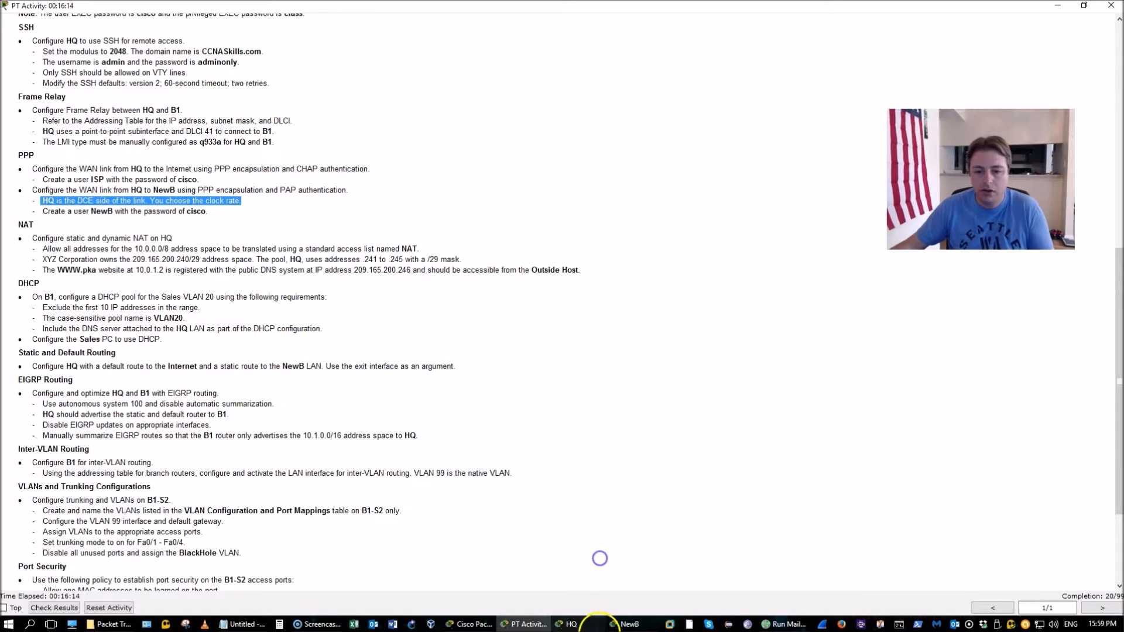
{"action": "left_click", "coordinate": [595, 625]}
{"action": "left_click", "coordinate": [612, 625]}
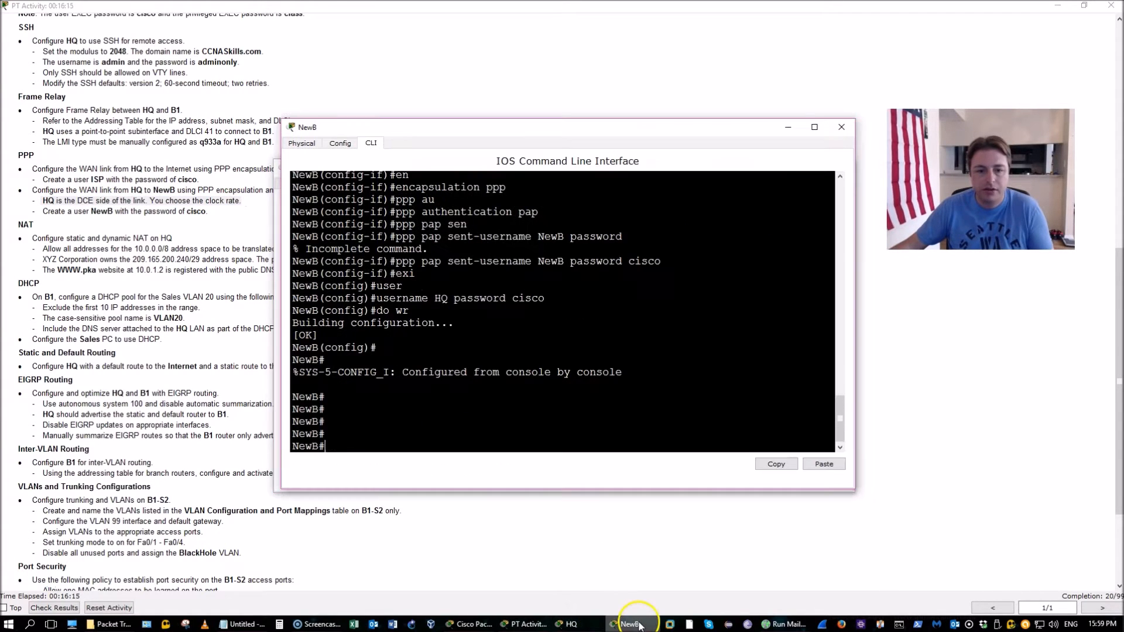
Leave the current interface on HQ and switch to configuring Serial0/0/1
{"action": "left_click", "coordinate": [588, 625]}
{"action": "type", "text": "exi"}
{"action": "key", "text": "Return"}
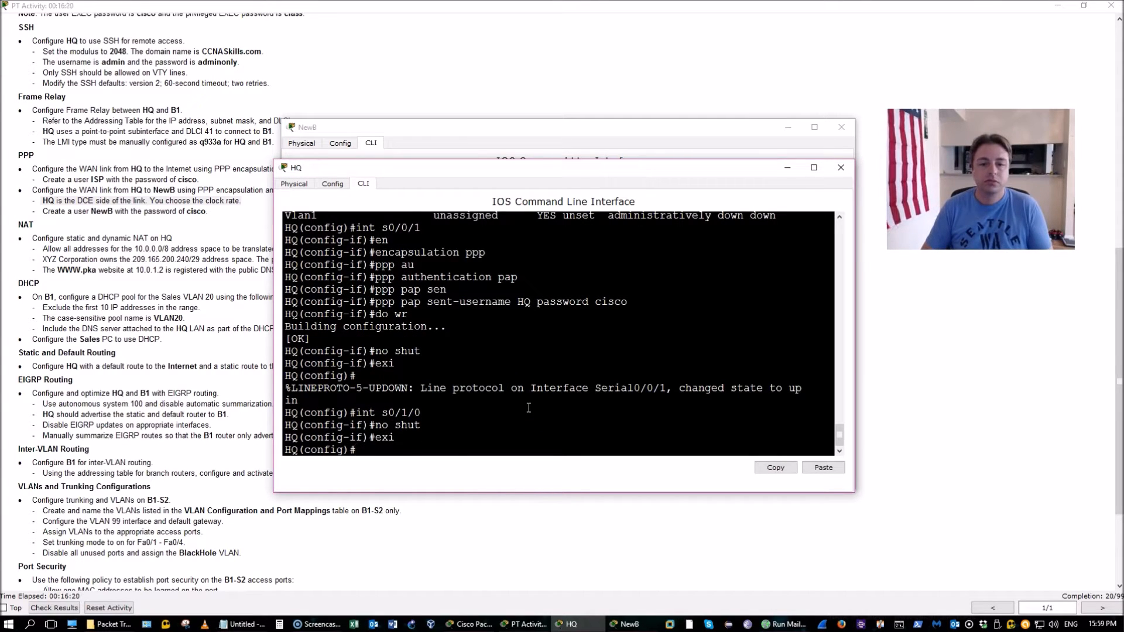
{"action": "type", "text": "int s0/1/0"}
{"action": "key", "text": "Down"}
{"action": "key", "text": "Down"}
{"action": "key", "text": "BackSpace"}
{"action": "key", "text": "BackSpace"}
{"action": "key", "text": "Up"}
{"action": "key", "text": "Up"}
{"action": "key", "text": "BackSpace"}
{"action": "key", "text": "BackSpace"}
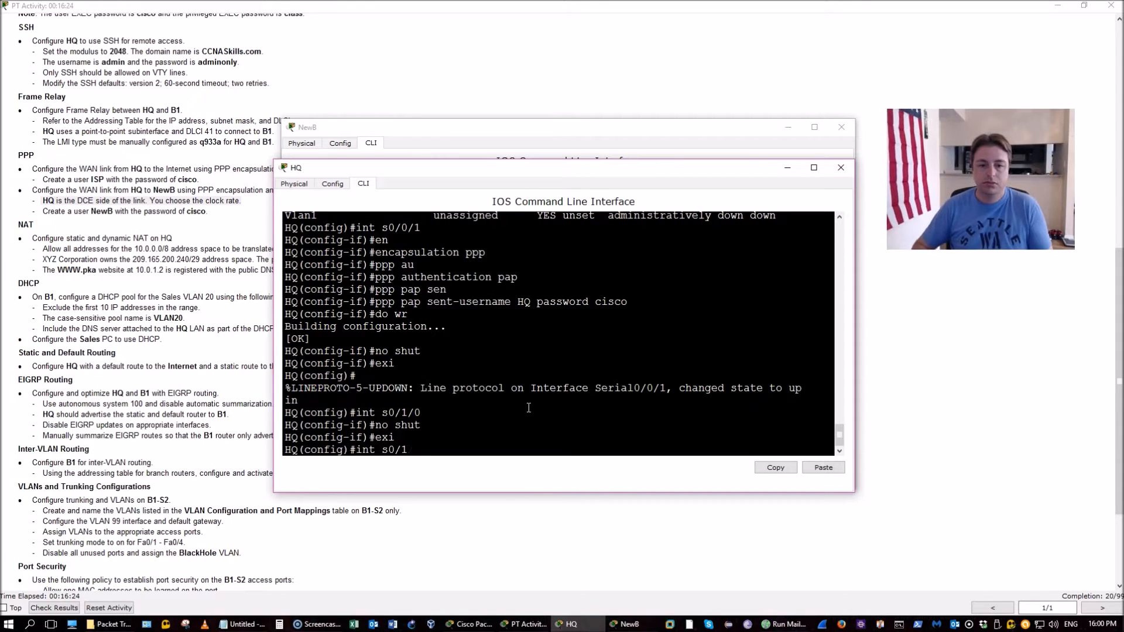
{"action": "type", "text": "1"}
{"action": "key", "text": "Return"}
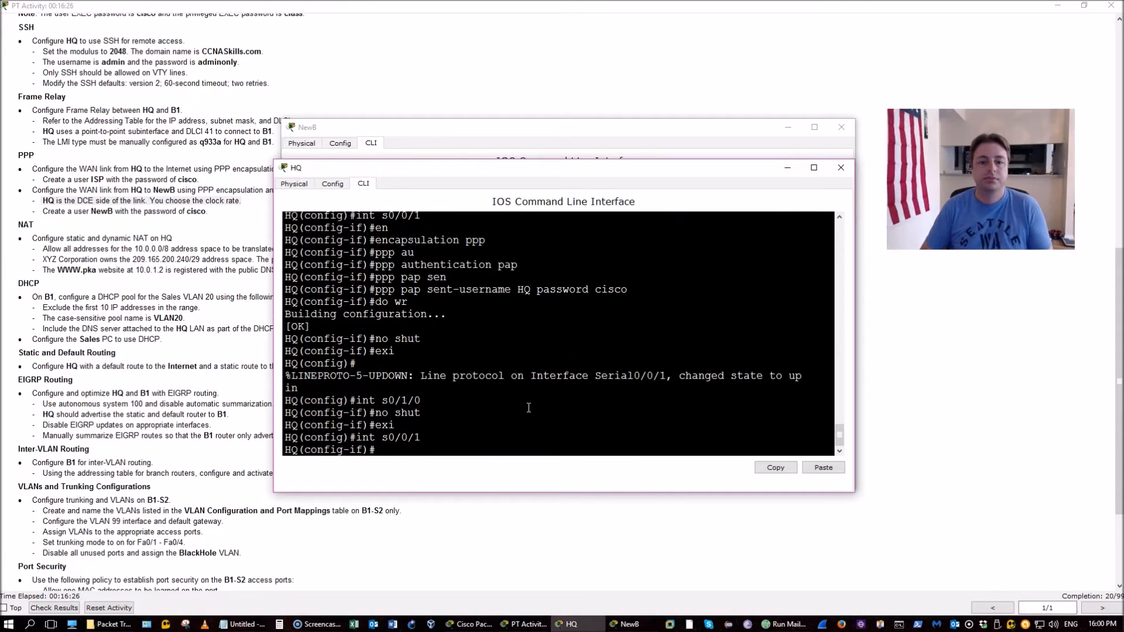
Set a clock rate of 128000 on HQ's Serial0/0/1
{"action": "type", "text": "cl"}
{"action": "key", "text": "Tab"}
{"action": "type", "text": "r"}
{"action": "key", "text": "Tab"}
{"action": "type", "text": "128000"}
{"action": "key", "text": "Return"}
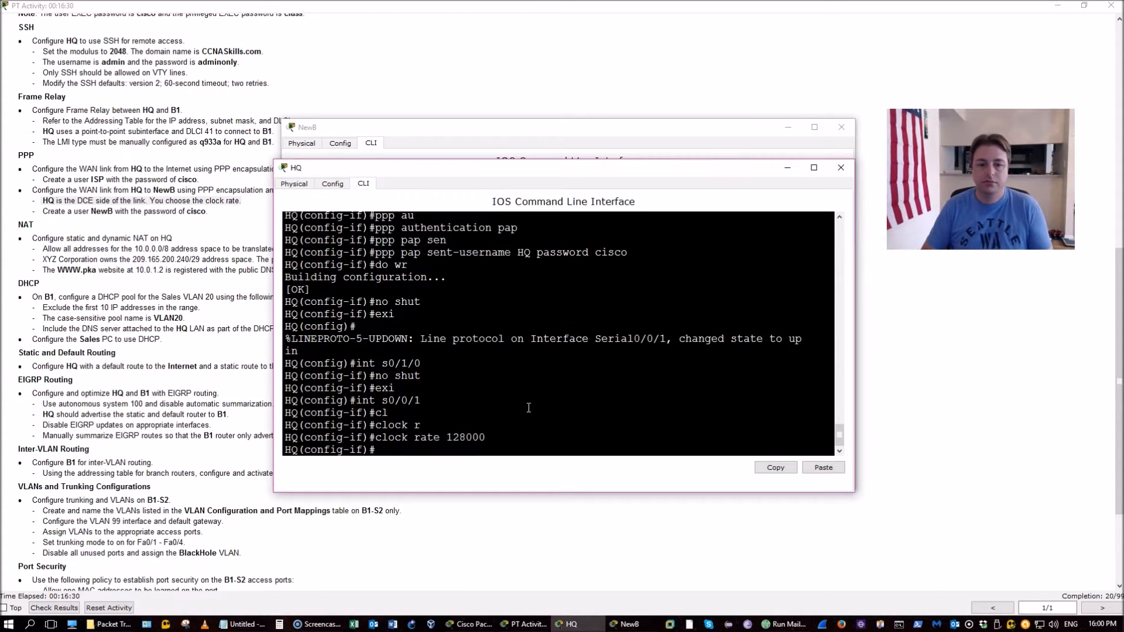
Exit interface mode and save HQ's configuration with do wr
{"action": "type", "text": "exi"}
{"action": "key", "text": "Return"}
{"action": "type", "text": "do wr"}
{"action": "key", "text": "Return"}
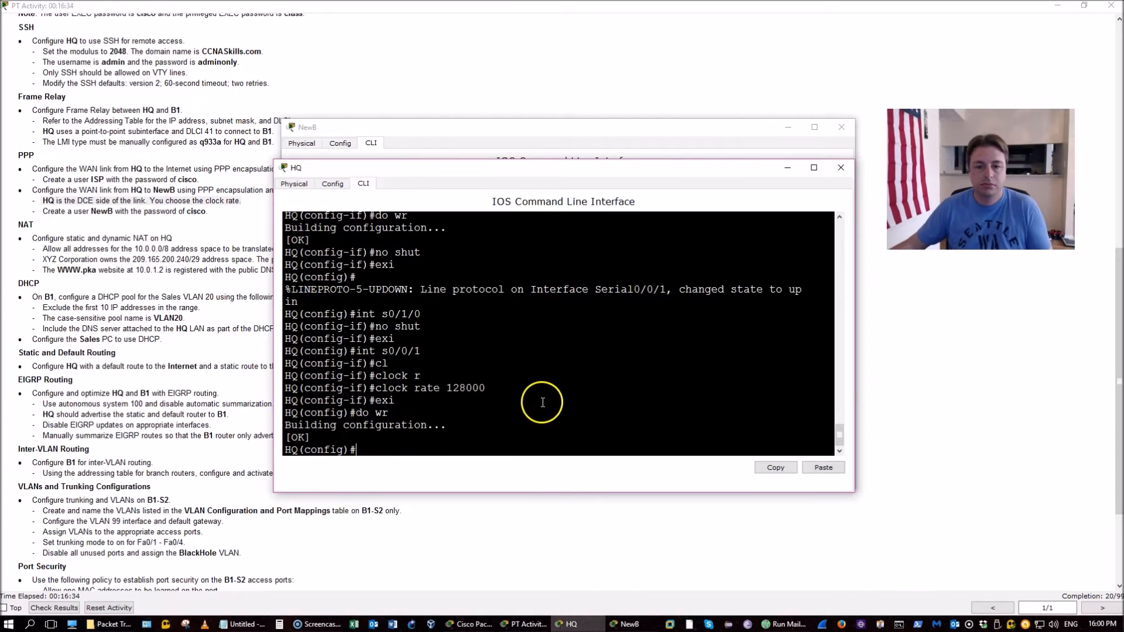
On NewB's CLI, list the available show command options with 'show ?'
{"action": "left_click", "coordinate": [732, 131]}
{"action": "type", "text": "show"}
{"action": "key", "text": "Tab"}
{"action": "type", "text": "ppp"}
{"action": "key", "text": "Tab"}
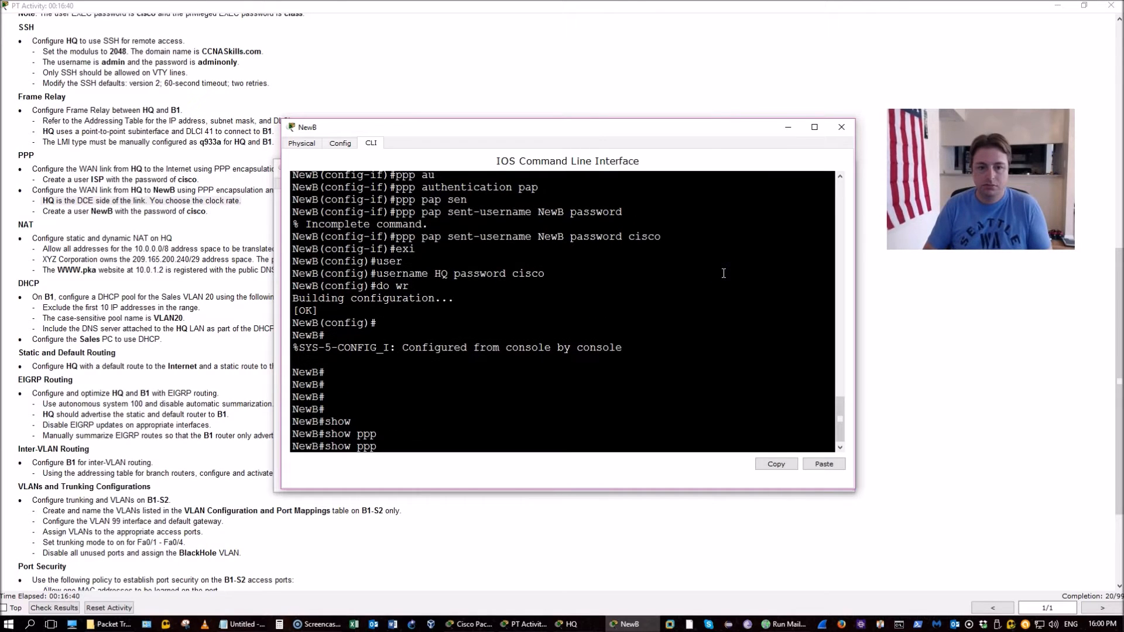
{"action": "type", "text": "?"}
{"action": "key", "text": "BackSpace"}
{"action": "key", "text": "BackSpace"}
{"action": "key", "text": "BackSpace"}
{"action": "type", "text": "?"}
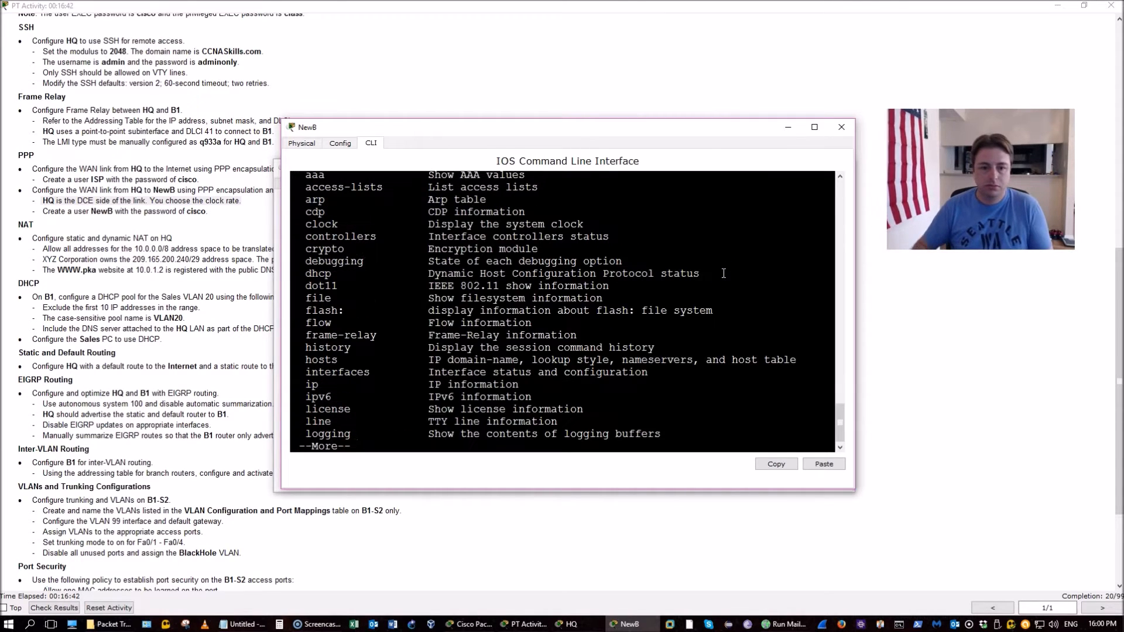
Close NewB and HQ windows, mark the NAT access list requirement, return to topology
{"action": "left_click", "coordinate": [835, 130]}
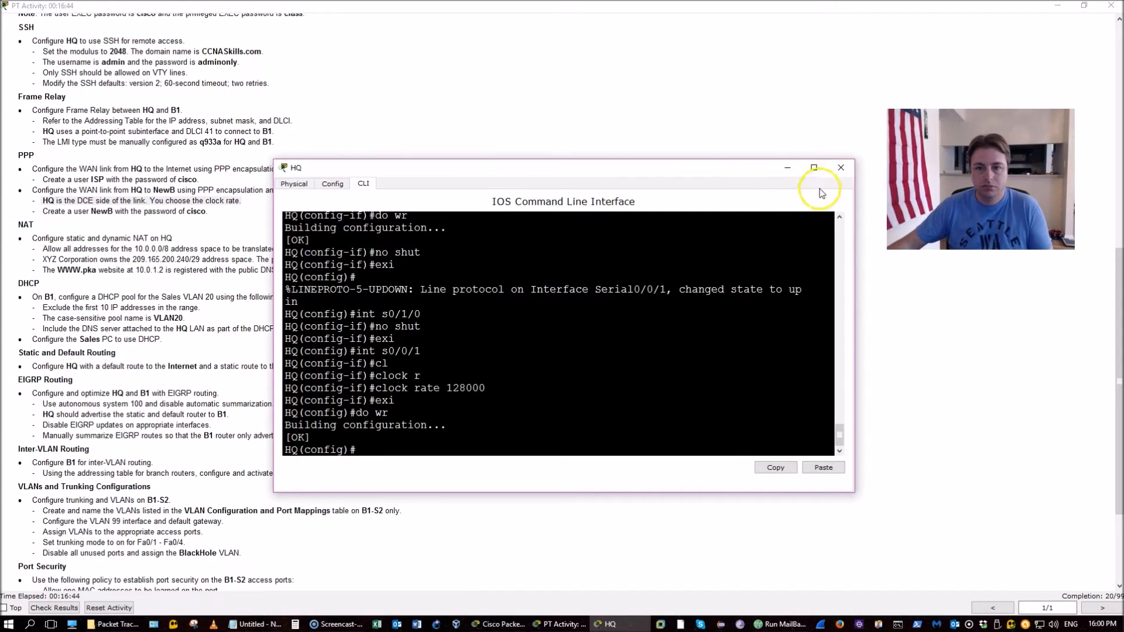
{"action": "left_click", "coordinate": [835, 169]}
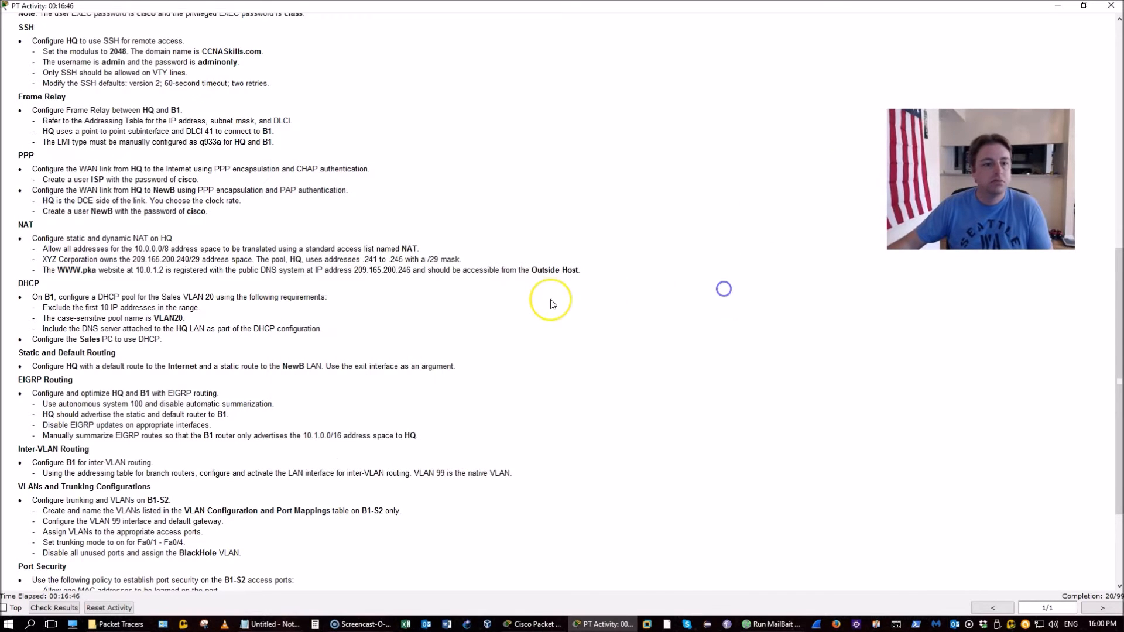
{"action": "scroll", "coordinate": [552, 304], "scroll_direction": "down", "scroll_amount": 2}
{"action": "scroll", "coordinate": [552, 304], "scroll_direction": "down", "scroll_amount": 1}
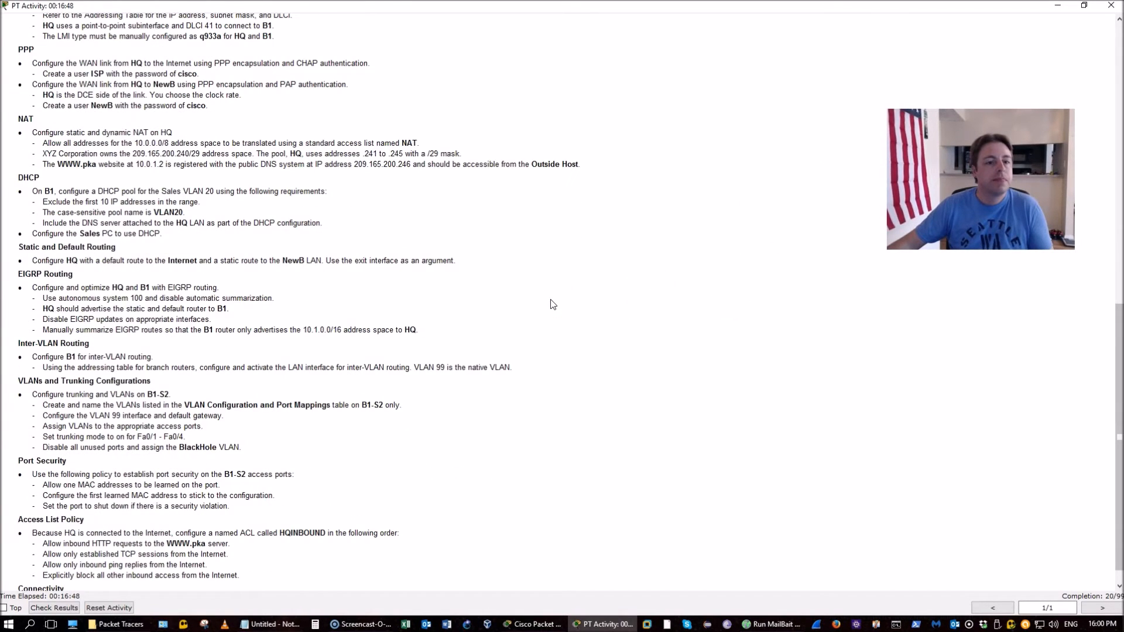
{"action": "left_click_drag", "start_coordinate": [57, 133], "coordinate": [256, 141]}
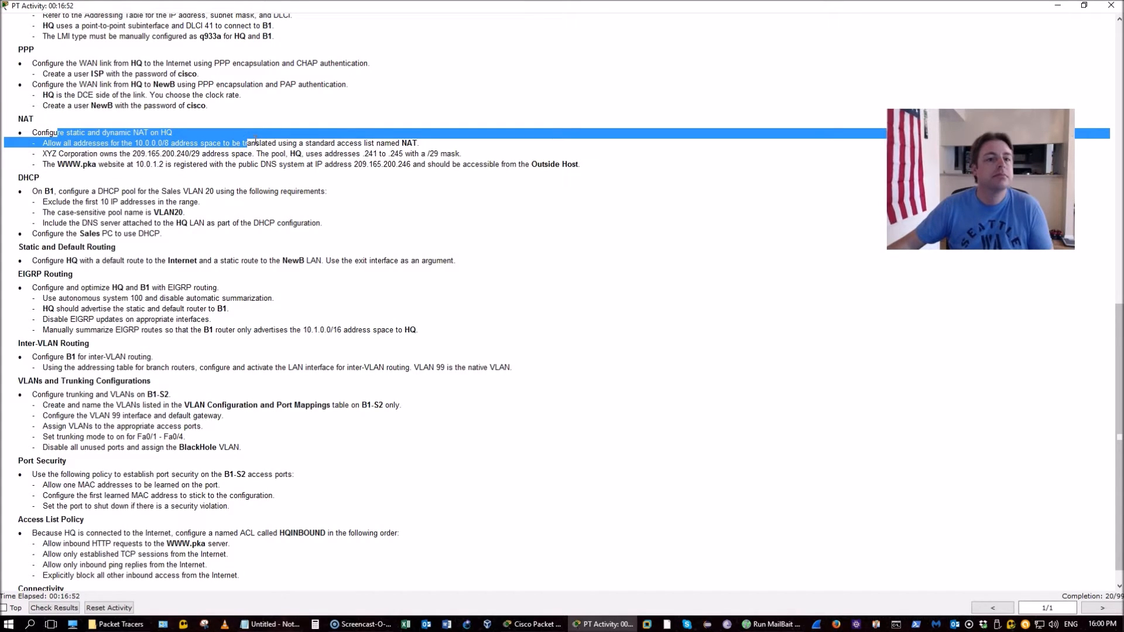
{"action": "left_click", "coordinate": [533, 612]}
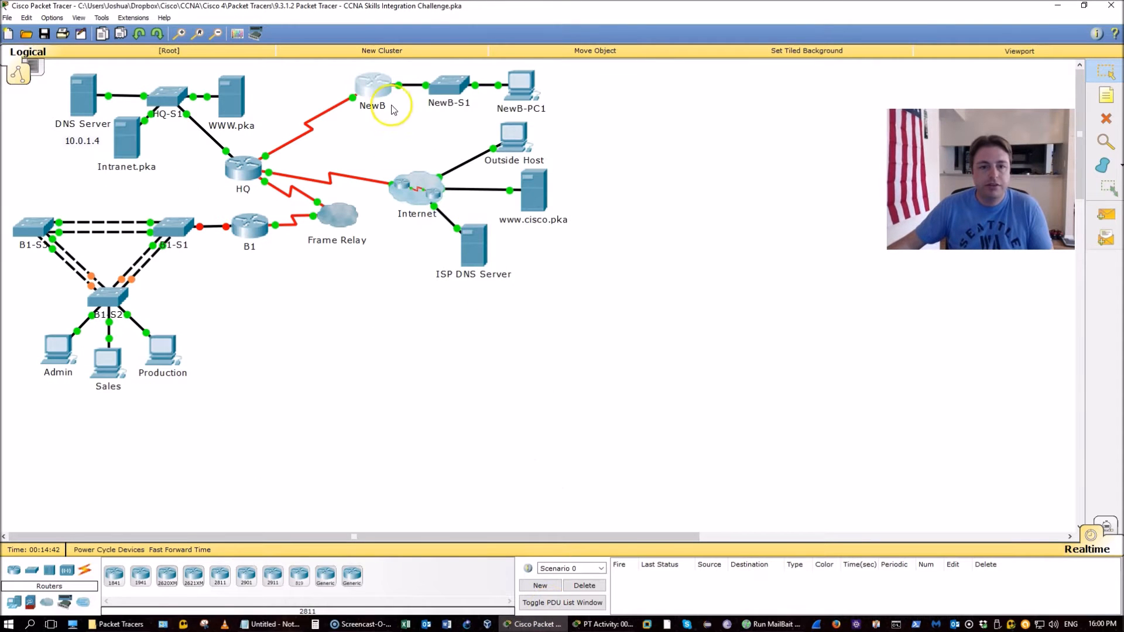
Open NewB's CLI, widen its terminal, and display the running configuration
{"action": "left_click", "coordinate": [378, 94]}
{"action": "key", "text": "ctrl+c"}
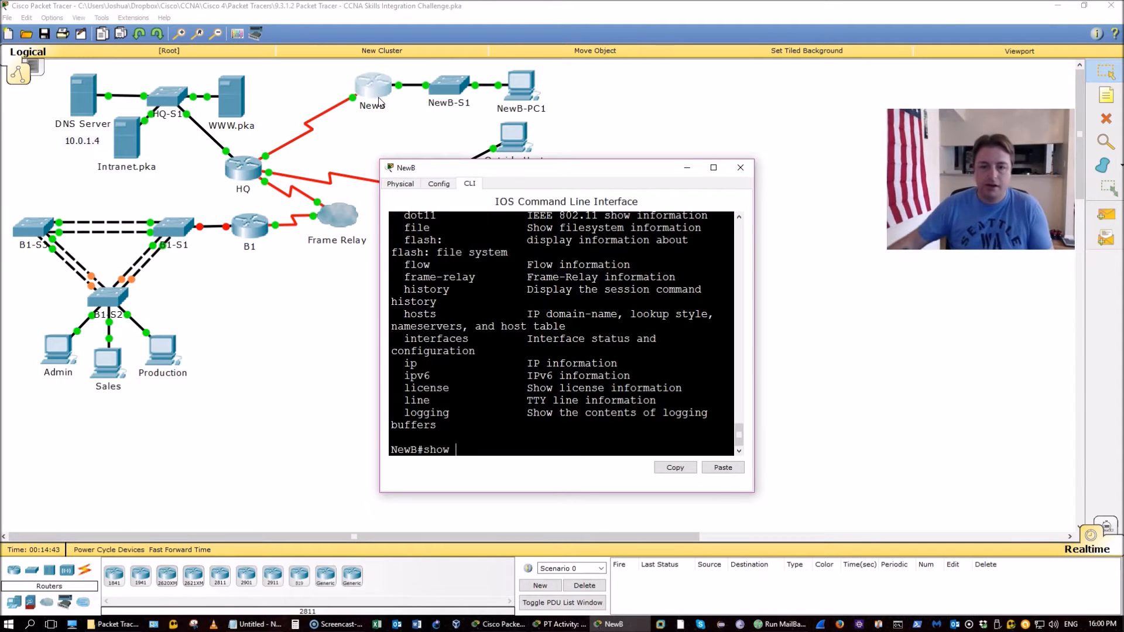
{"action": "left_click_drag", "start_coordinate": [755, 245], "coordinate": [836, 241]}
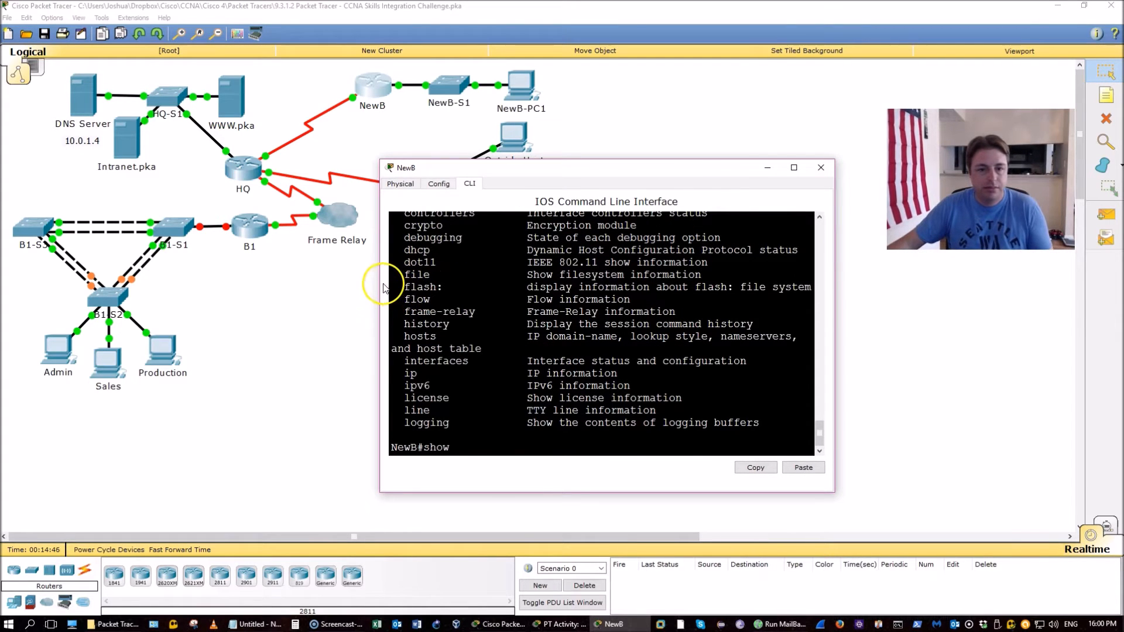
{"action": "left_click_drag", "start_coordinate": [380, 282], "coordinate": [201, 283]}
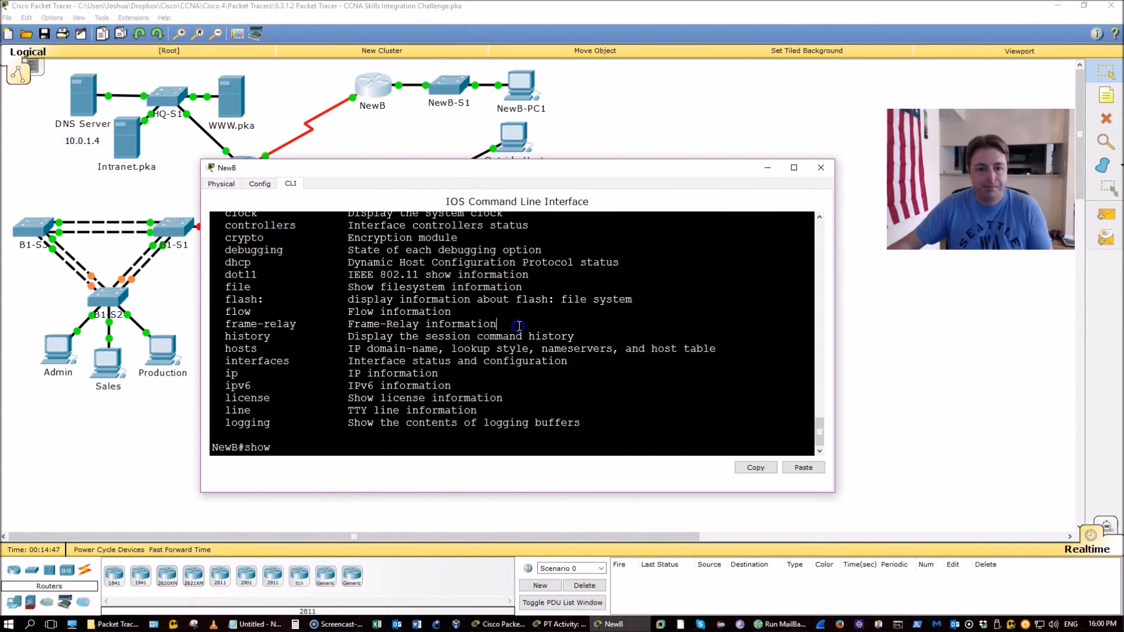
{"action": "type", "text": "run"}
{"action": "key", "text": "Return"}
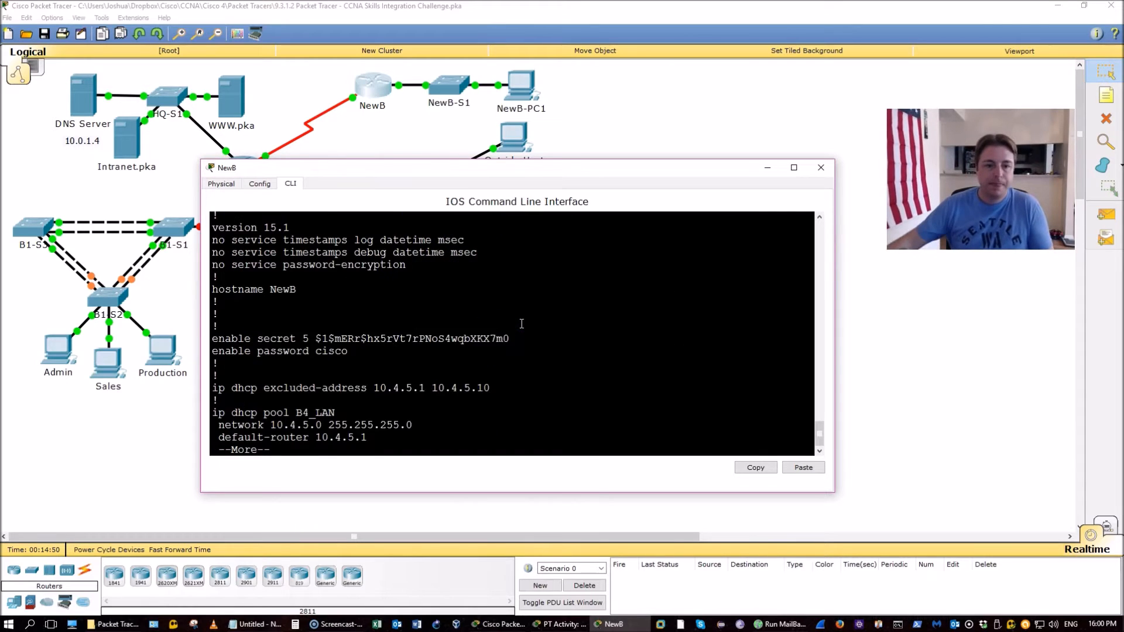
Review NewB's PPP PAP lines on Serial0/0/0, then close it and open HQ
{"action": "key", "text": "space"}
{"action": "key", "text": "space"}
{"action": "key", "text": "space"}
{"action": "scroll", "coordinate": [521, 325], "scroll_direction": "up", "scroll_amount": 3}
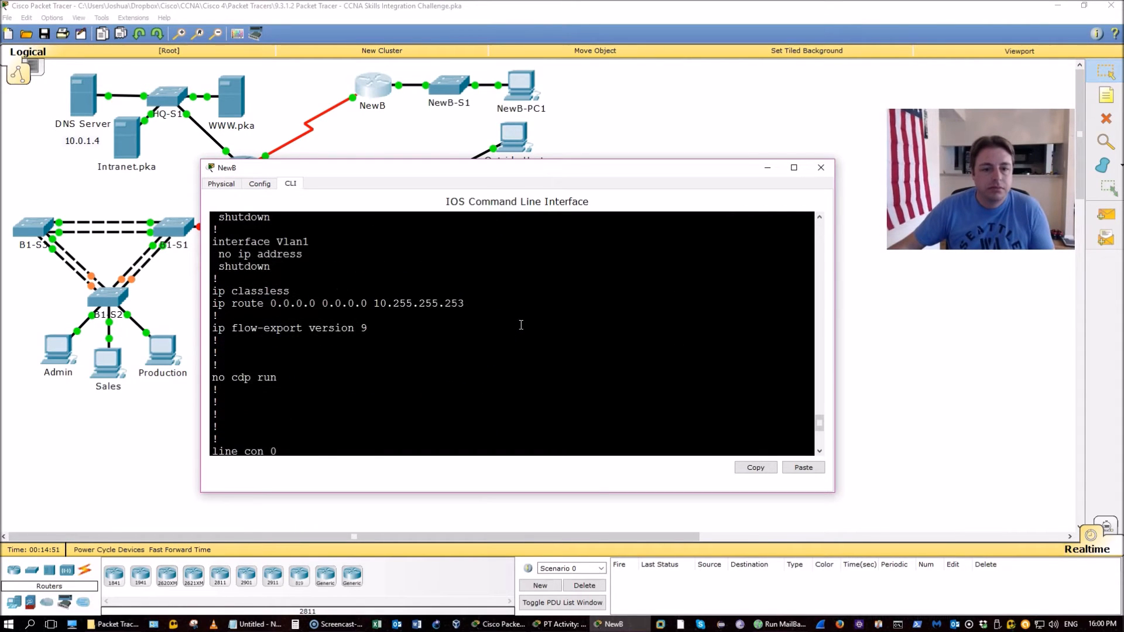
{"action": "scroll", "coordinate": [521, 325], "scroll_direction": "up", "scroll_amount": 7}
{"action": "scroll", "coordinate": [520, 321], "scroll_direction": "down", "scroll_amount": 1}
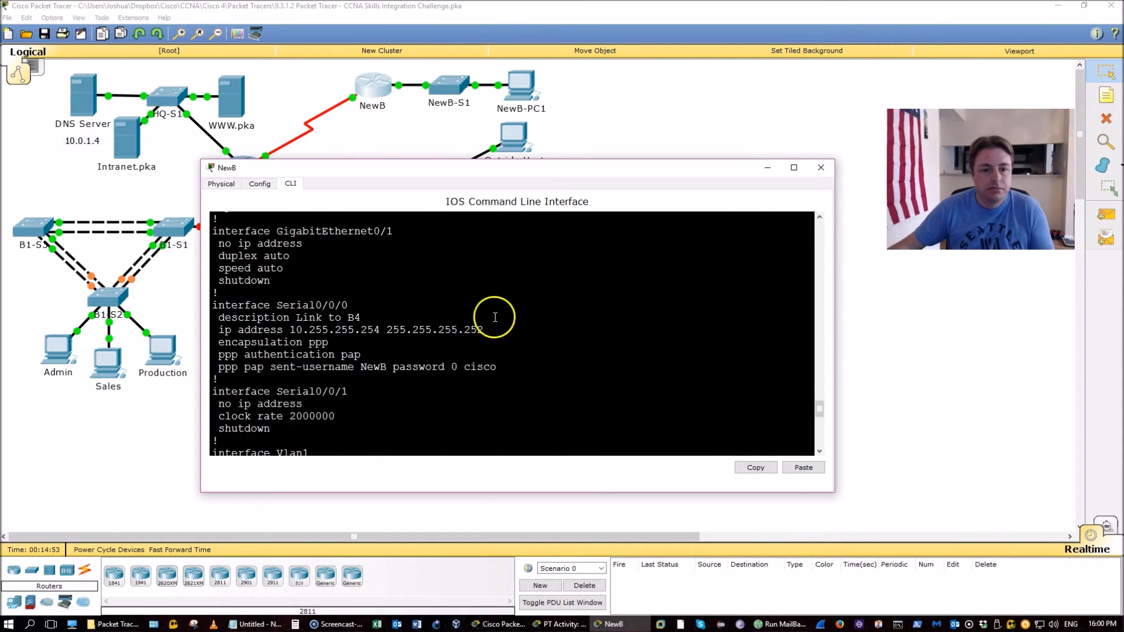
{"action": "left_click_drag", "start_coordinate": [225, 354], "coordinate": [485, 375]}
{"action": "left_click", "coordinate": [401, 367]}
{"action": "scroll", "coordinate": [432, 343], "scroll_direction": "up", "scroll_amount": 10}
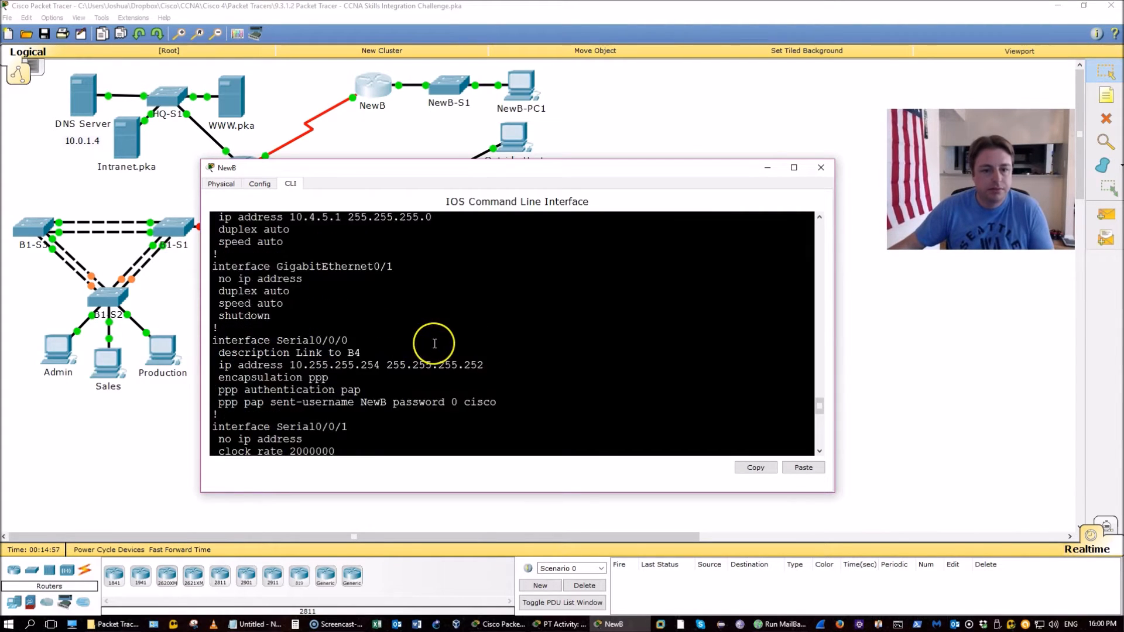
{"action": "scroll", "coordinate": [434, 344], "scroll_direction": "down", "scroll_amount": 1}
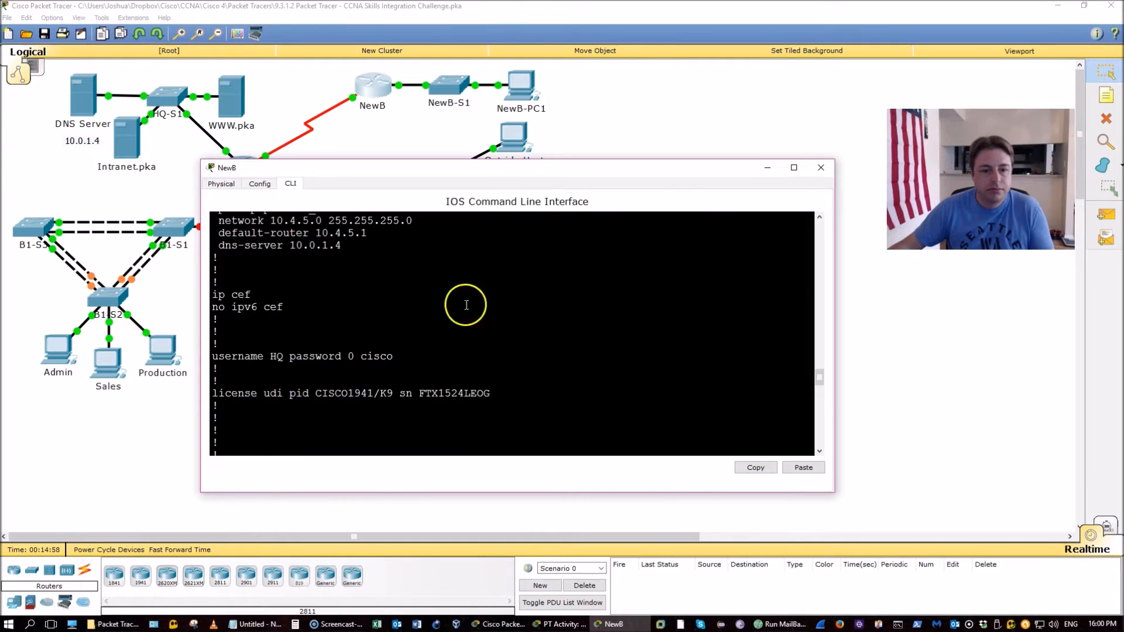
{"action": "left_click", "coordinate": [821, 169]}
{"action": "left_click", "coordinate": [239, 173]}
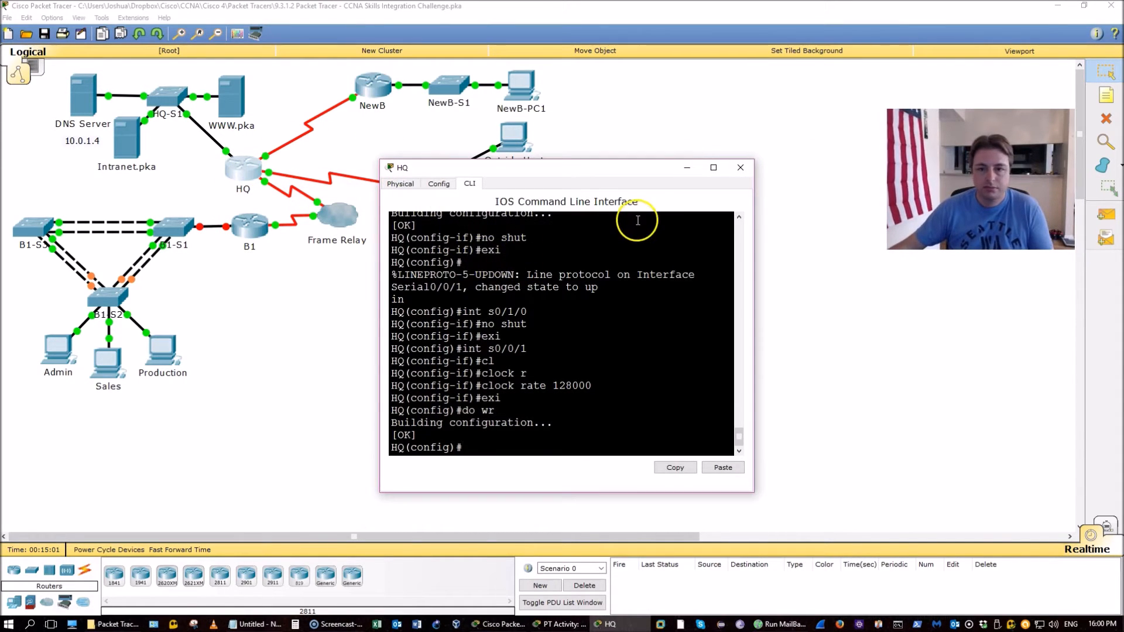
Show HQ's running configuration in a widened window and check PPP with PAP on Serial0/0/1
{"action": "key", "text": "ctrl+z"}
{"action": "type", "text": "show run"}
{"action": "key", "text": "Return"}
{"action": "key", "text": "space"}
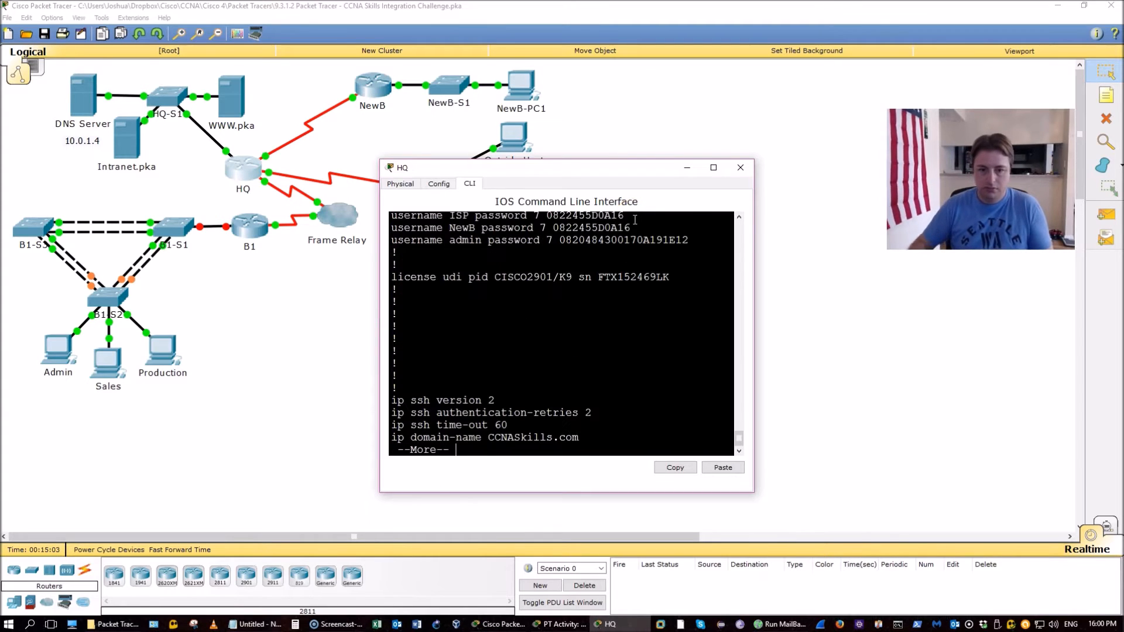
{"action": "left_click_drag", "start_coordinate": [381, 268], "coordinate": [196, 244]}
{"action": "key", "text": "space"}
{"action": "key", "text": "space"}
{"action": "scroll", "coordinate": [496, 335], "scroll_direction": "up", "scroll_amount": 10}
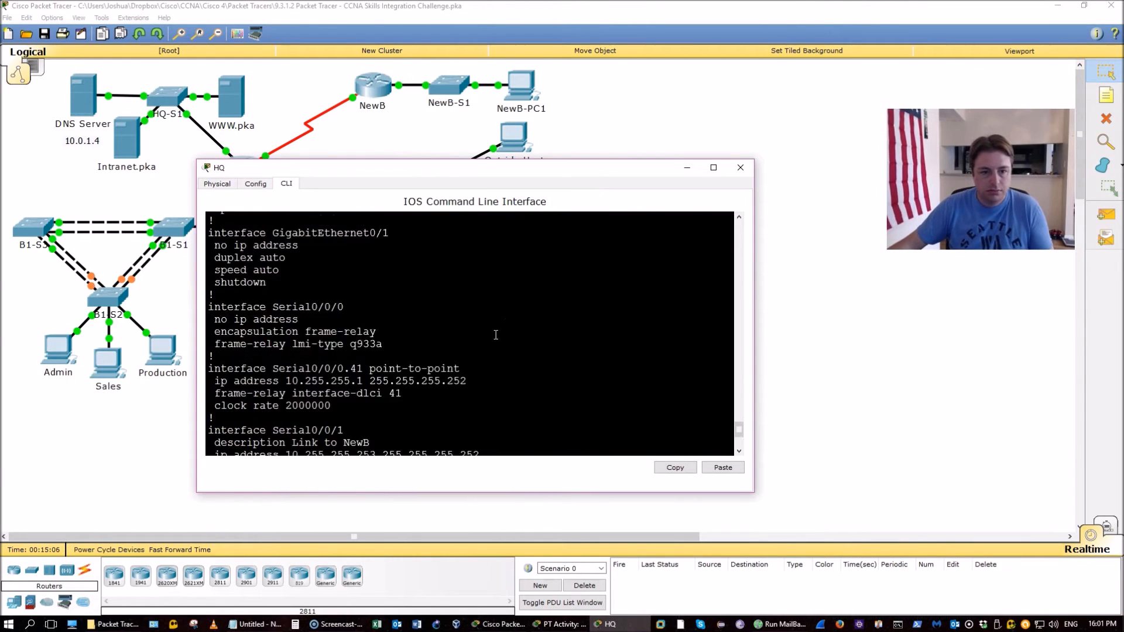
{"action": "scroll", "coordinate": [495, 335], "scroll_direction": "up", "scroll_amount": 3}
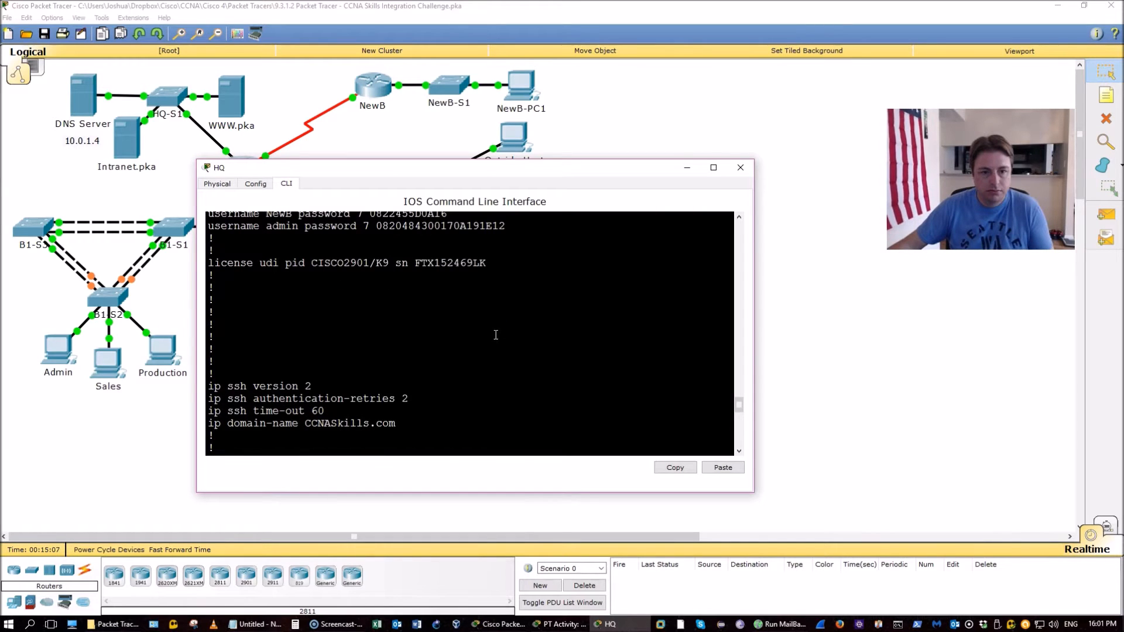
{"action": "scroll", "coordinate": [496, 335], "scroll_direction": "up", "scroll_amount": 4}
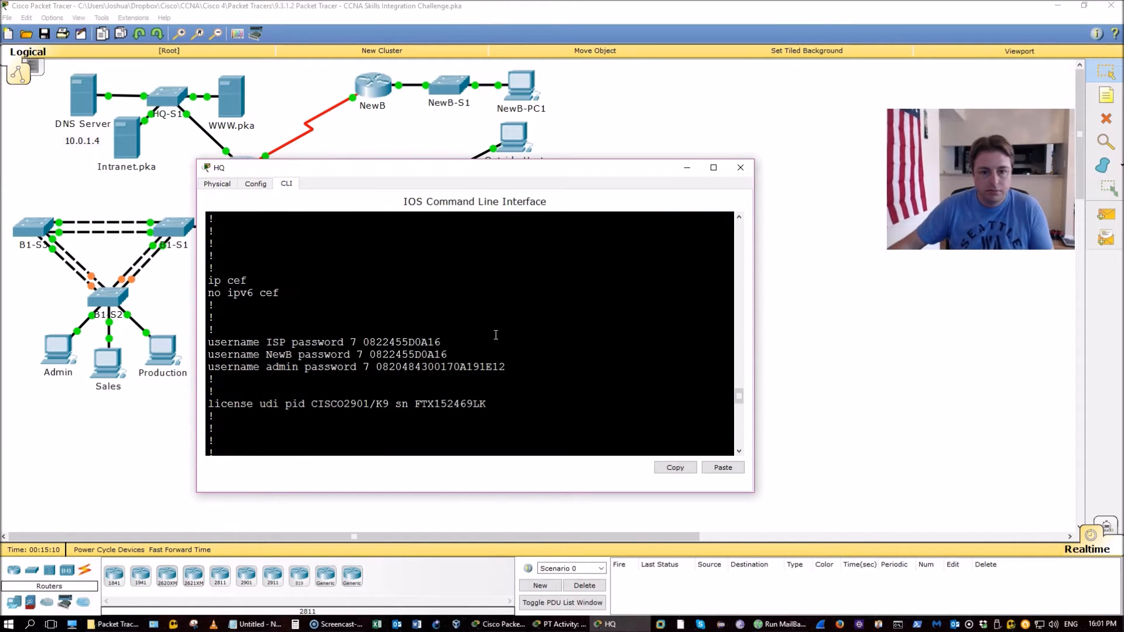
{"action": "scroll", "coordinate": [496, 335], "scroll_direction": "down", "scroll_amount": 4}
{"action": "scroll", "coordinate": [495, 335], "scroll_direction": "down", "scroll_amount": 12}
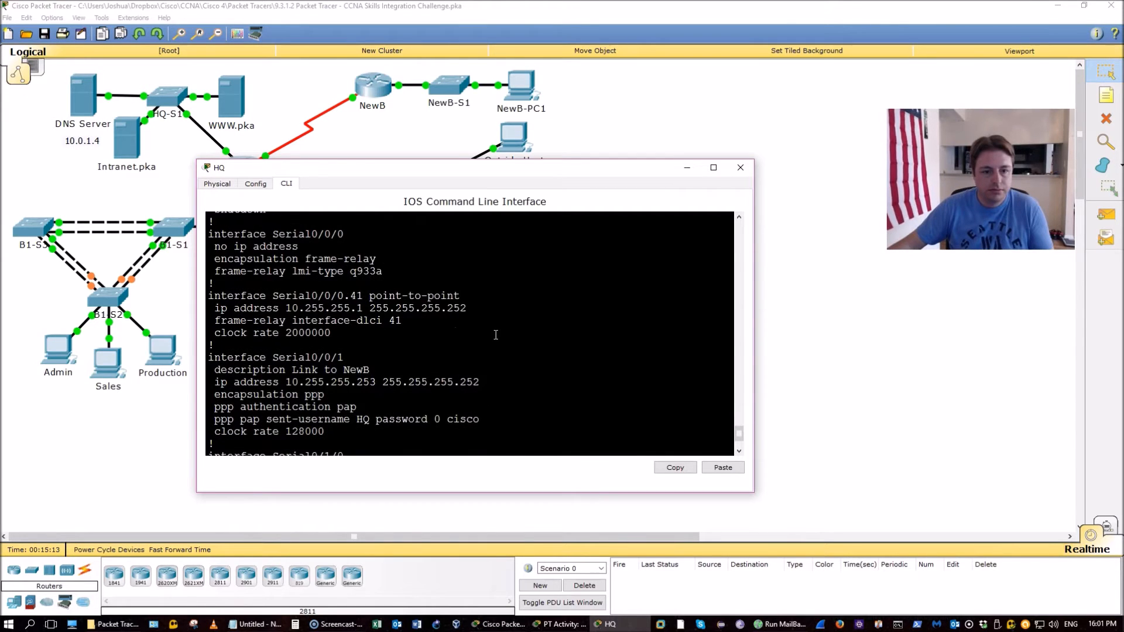
{"action": "left_click_drag", "start_coordinate": [209, 391], "coordinate": [468, 423]}
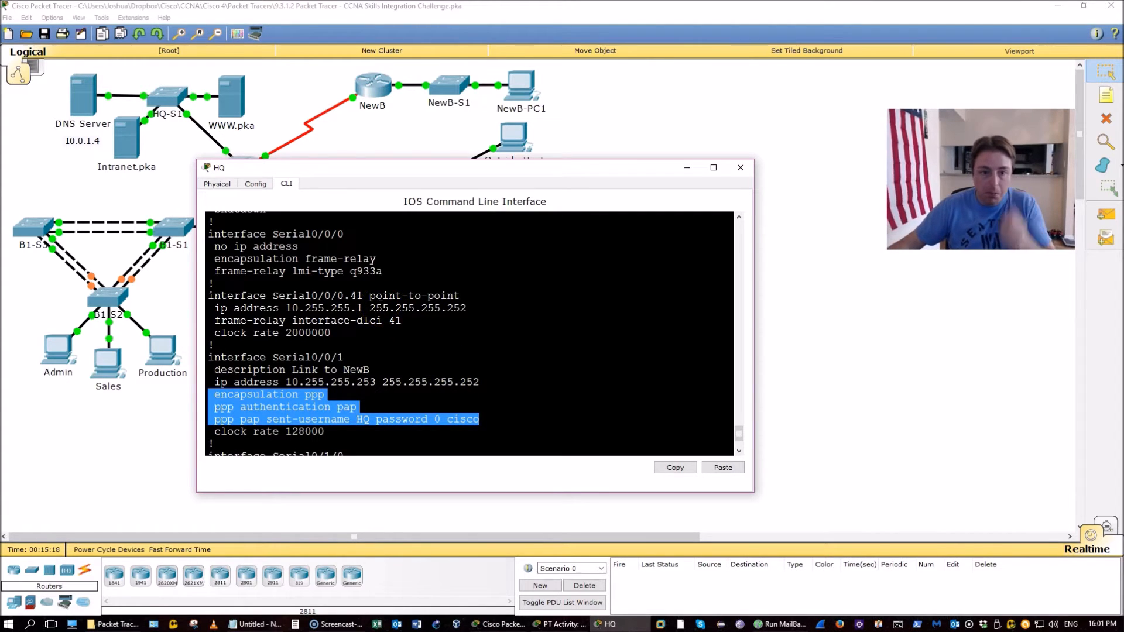
{"action": "scroll", "coordinate": [379, 305], "scroll_direction": "down", "scroll_amount": 2}
{"action": "key", "text": "space"}
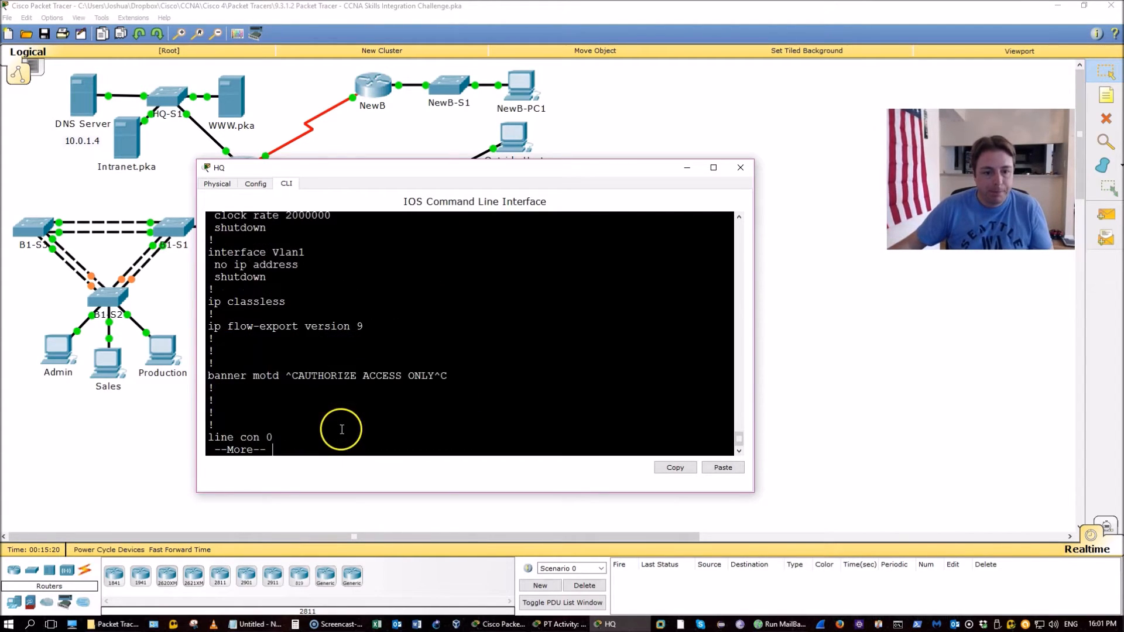
{"action": "scroll", "coordinate": [359, 397], "scroll_direction": "up", "scroll_amount": 5}
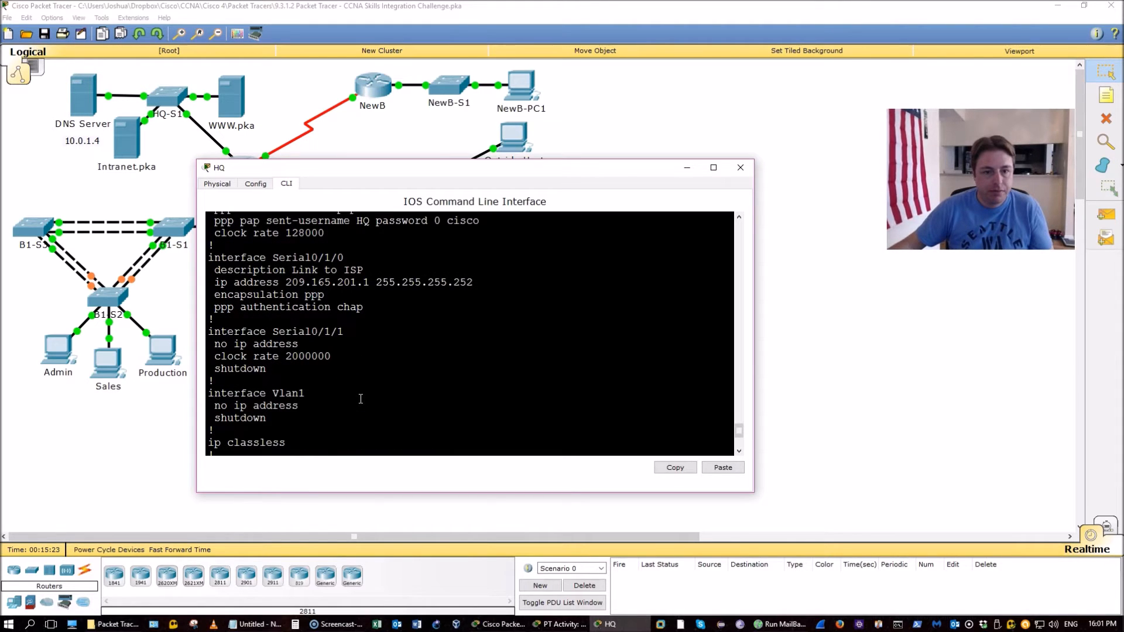
Check the instructions, then highlight the CHAP authentication line on HQ's Serial0/1/0
{"action": "left_click", "coordinate": [561, 625]}
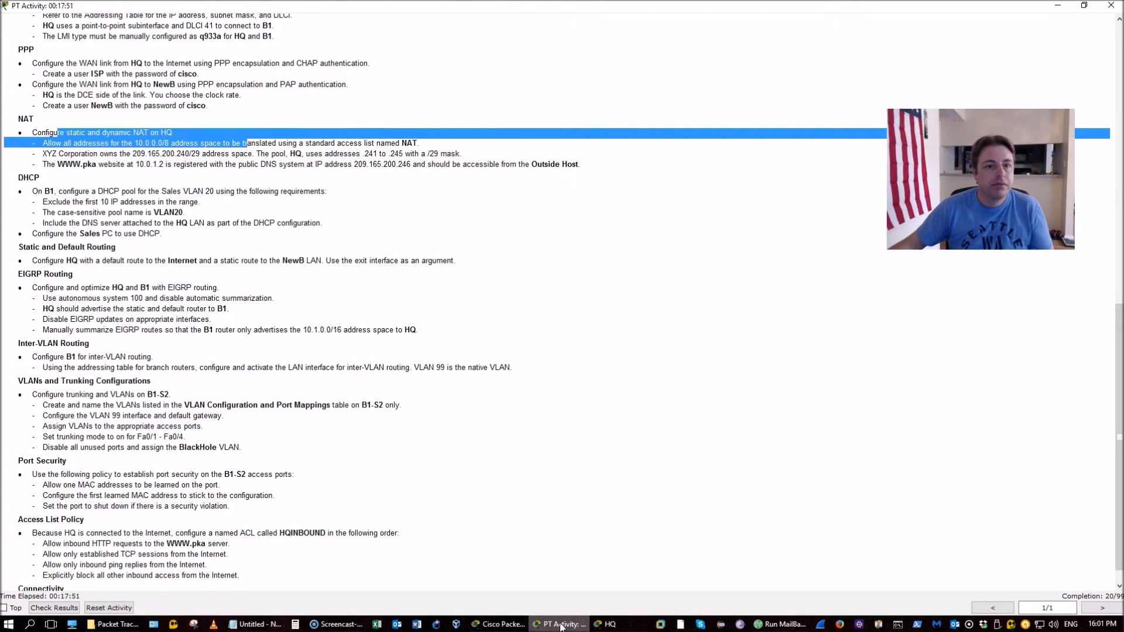
{"action": "left_click", "coordinate": [561, 625]}
{"action": "left_click_drag", "start_coordinate": [364, 308], "coordinate": [248, 311]}
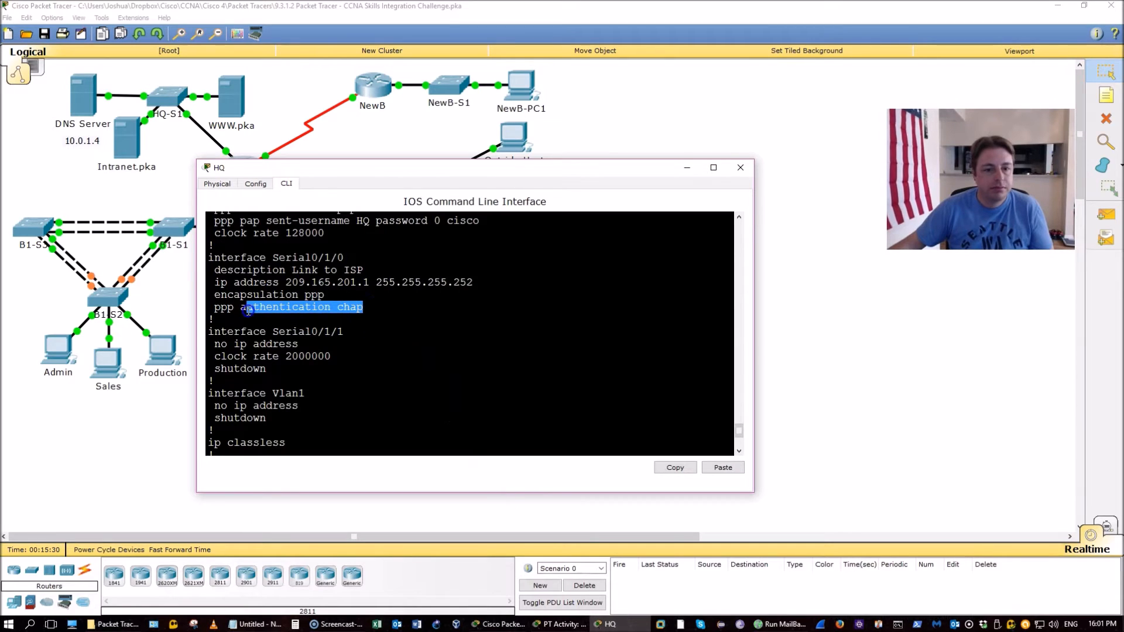
{"action": "scroll", "coordinate": [549, 364], "scroll_direction": "down", "scroll_amount": 3}
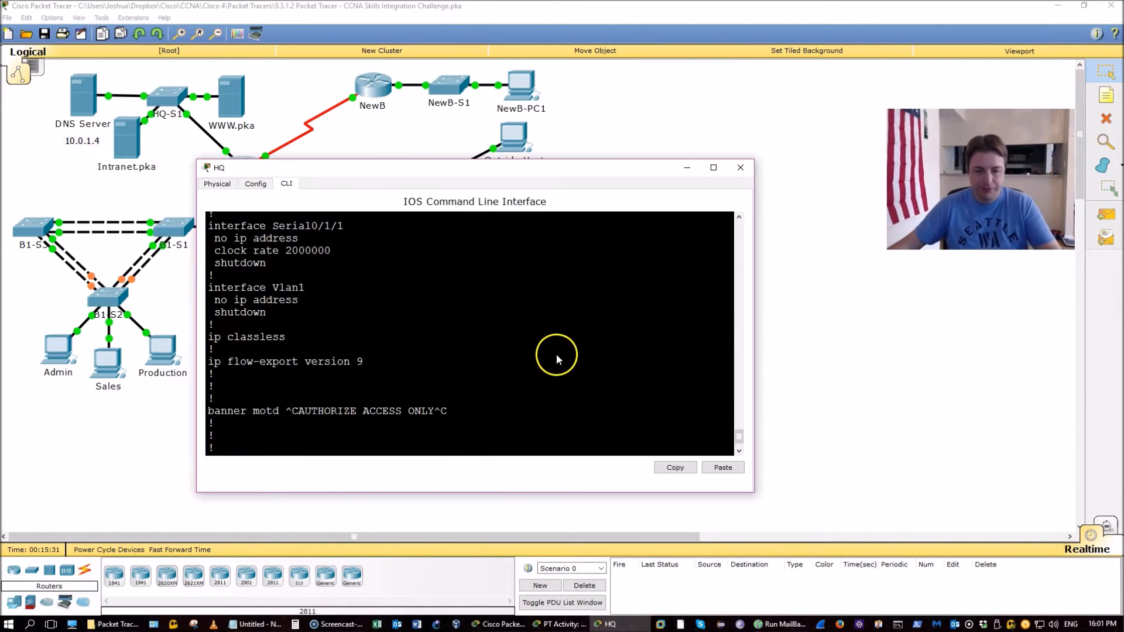
{"action": "key", "text": "Escape"}
Switch to the activity instructions and highlight the NAT task heading
{"action": "left_click", "coordinate": [593, 623]}
{"action": "scroll", "coordinate": [413, 400], "scroll_direction": "down", "scroll_amount": 1}
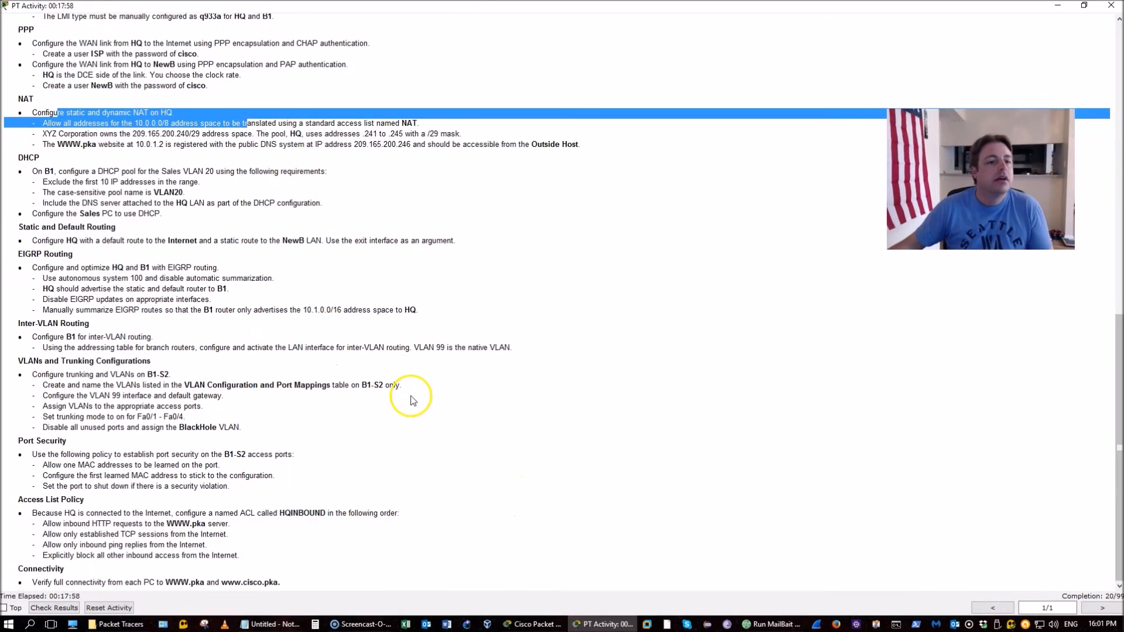
{"action": "left_click", "coordinate": [303, 251]}
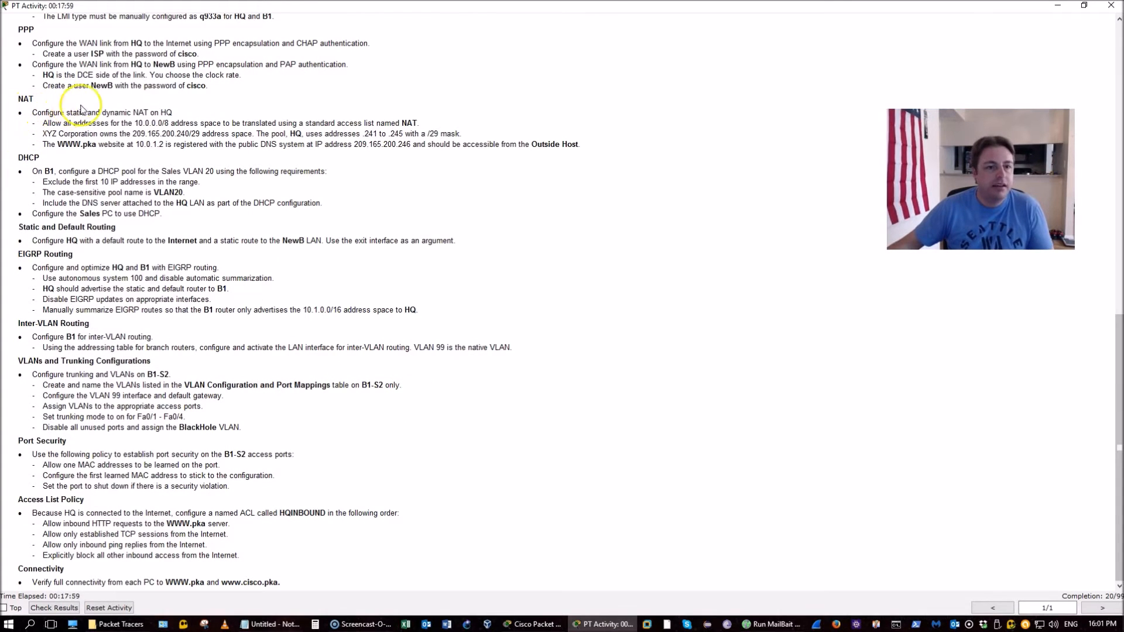
{"action": "left_click_drag", "start_coordinate": [31, 112], "coordinate": [165, 111]}
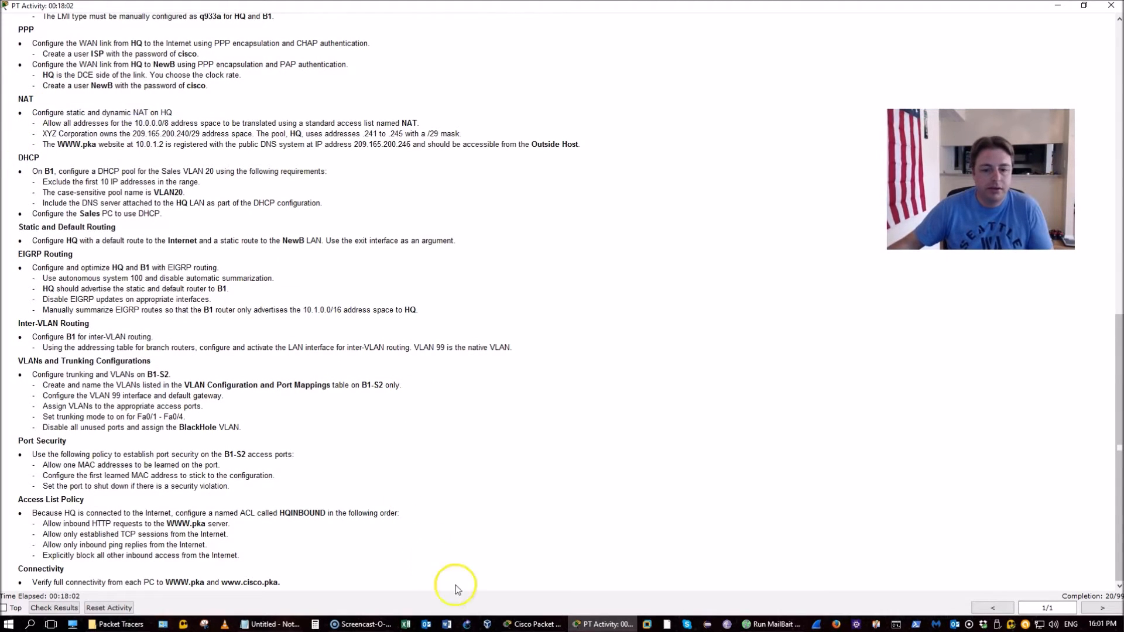
Reopen HQ's CLI, stretch its window wider on both sides, and bring it back in front
{"action": "left_click", "coordinate": [532, 624]}
{"action": "left_click", "coordinate": [243, 208]}
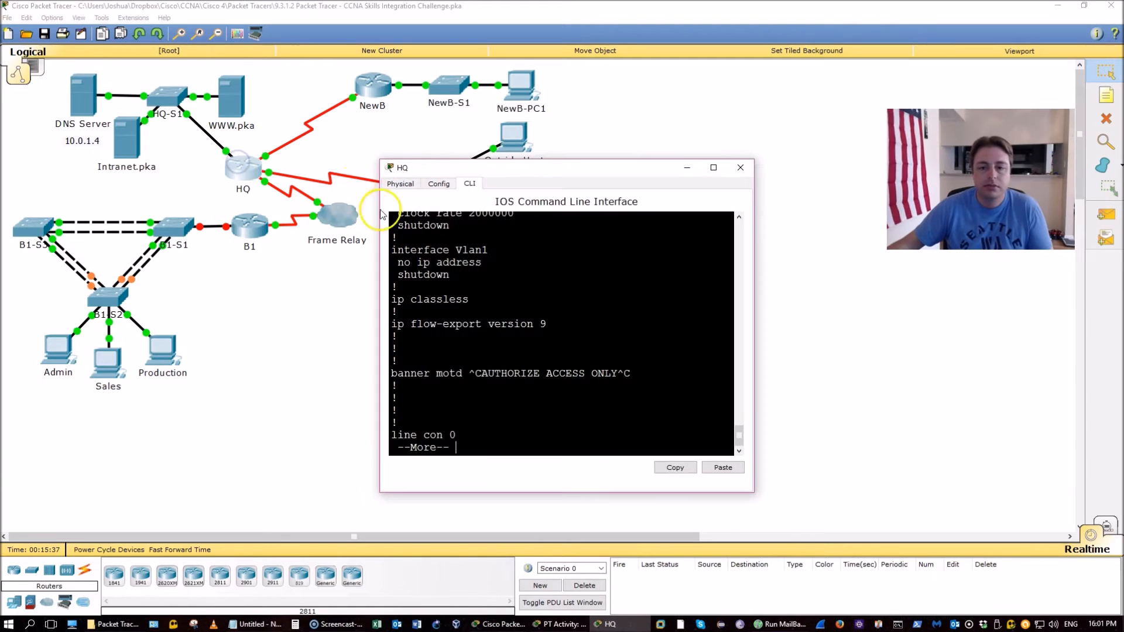
{"action": "left_click", "coordinate": [574, 625]}
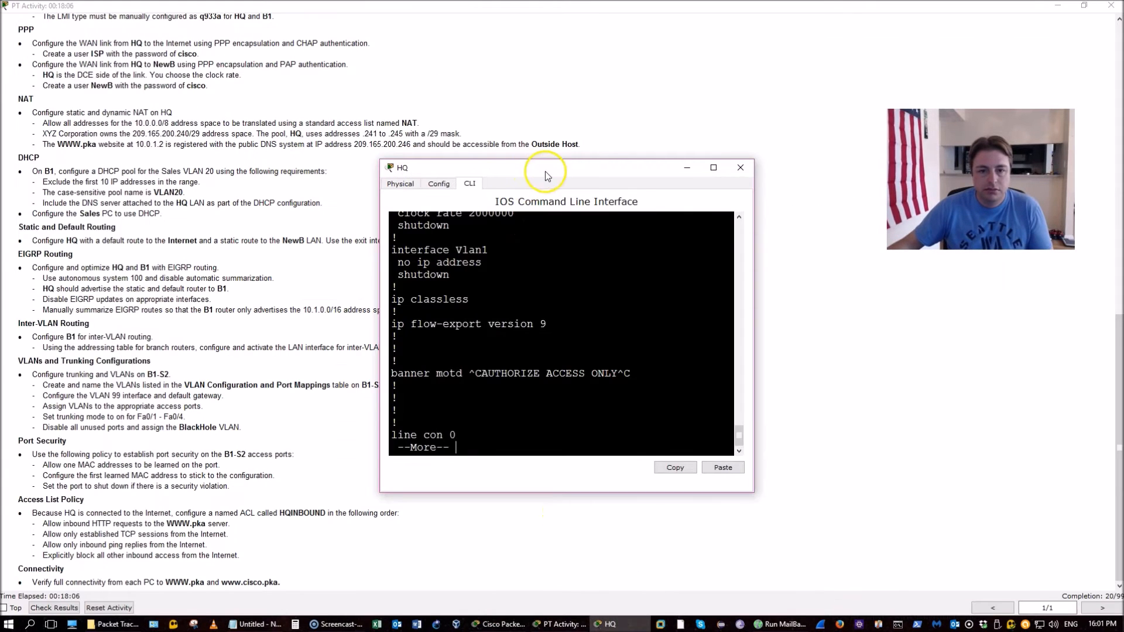
{"action": "left_click_drag", "start_coordinate": [752, 230], "coordinate": [834, 213]}
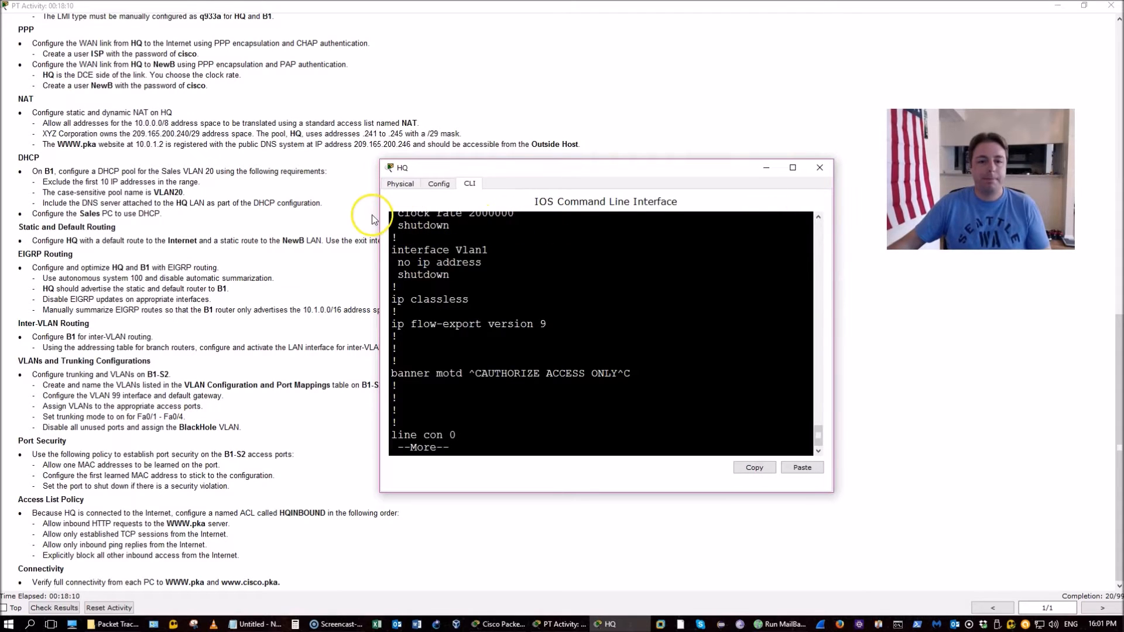
{"action": "left_click_drag", "start_coordinate": [375, 201], "coordinate": [234, 201]}
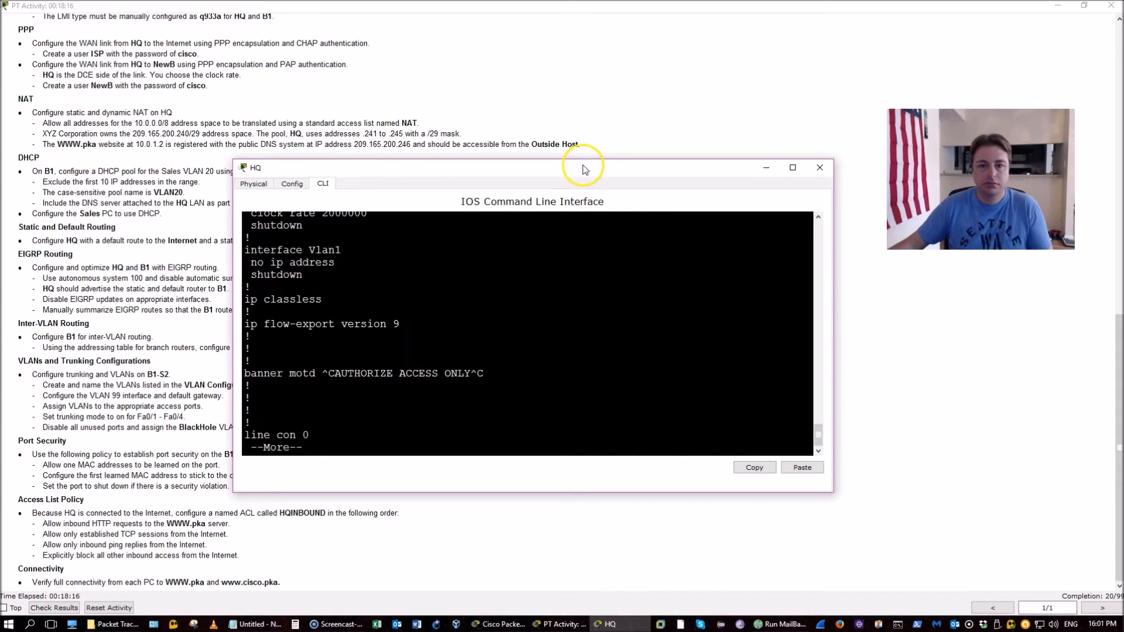
{"action": "left_click", "coordinate": [585, 100]}
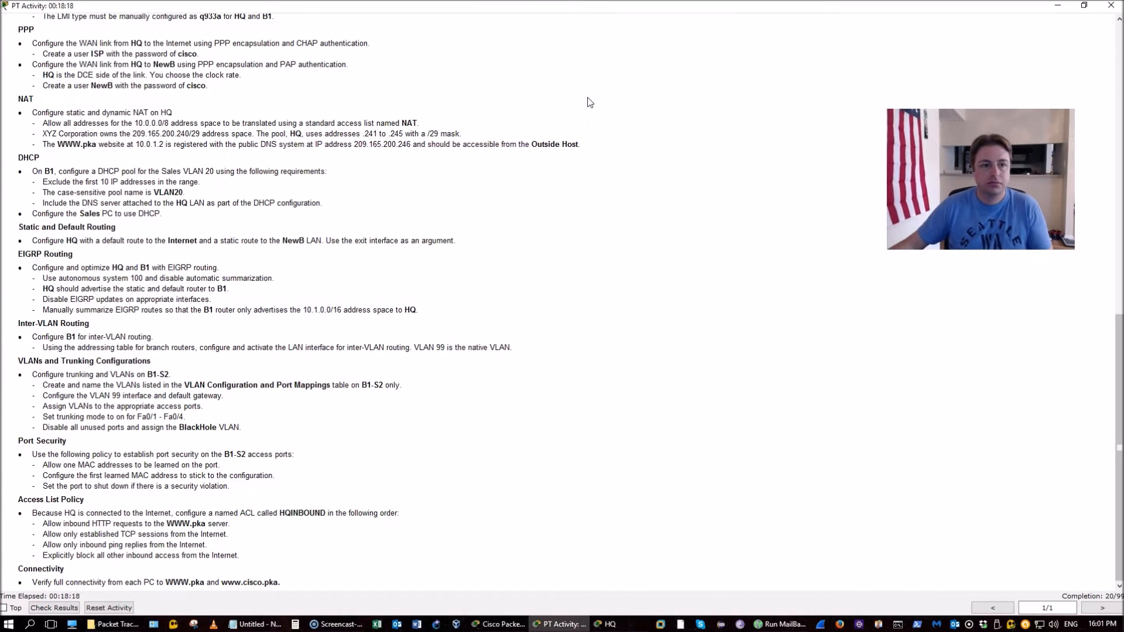
{"action": "key", "text": "alt+Tab"}
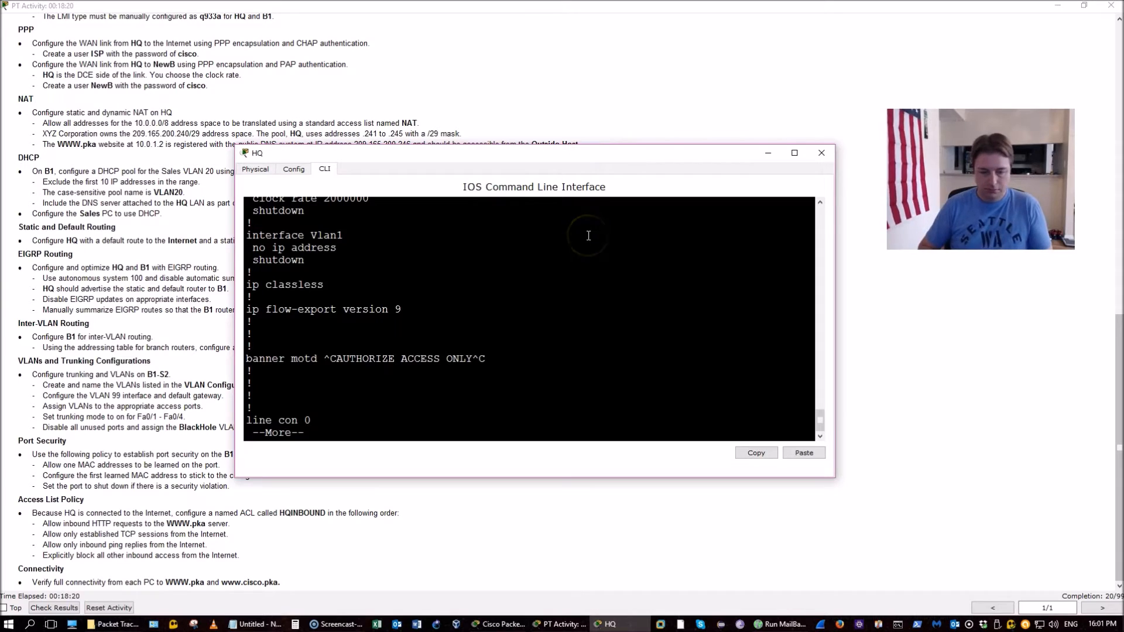
Create standard access list NAT on HQ permitting 10.0.0.0 0.255.255.255
{"action": "type", "text": "qconf"}
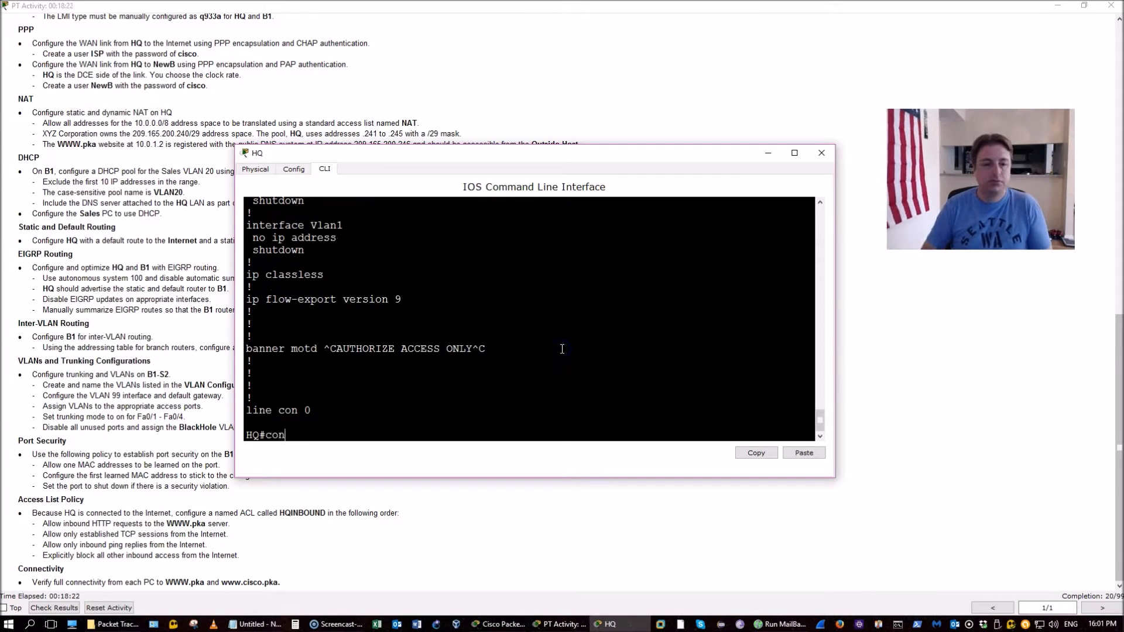
{"action": "key", "text": "Return"}
{"action": "key", "text": "Return"}
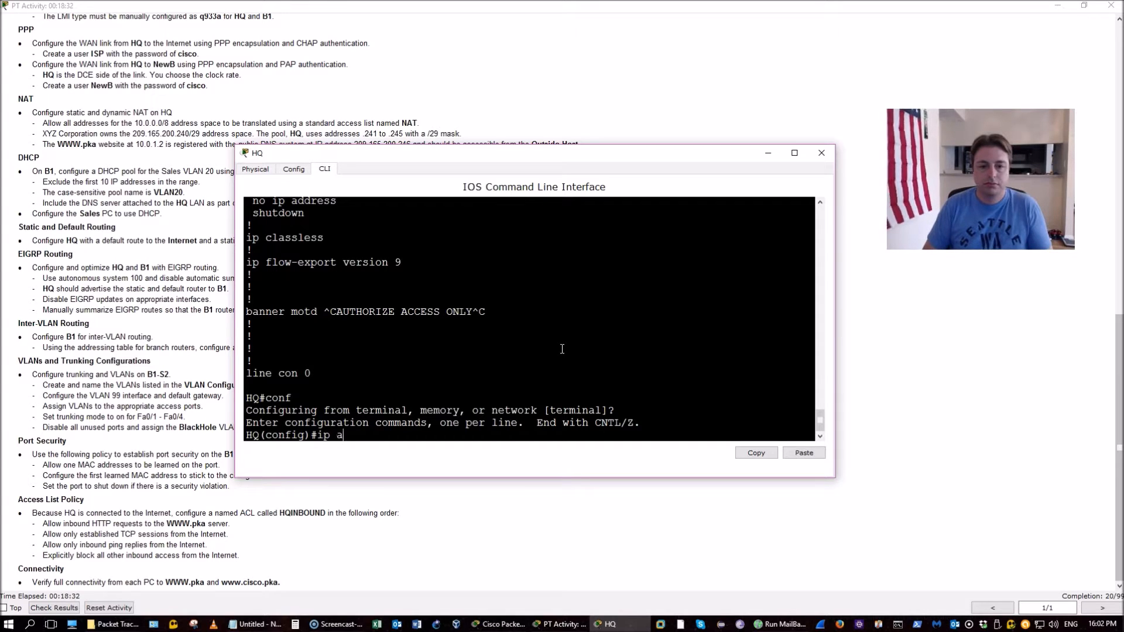
{"action": "type", "text": "cc"}
{"action": "key", "text": "Tab"}
{"action": "type", "text": "s"}
{"action": "key", "text": "Tab"}
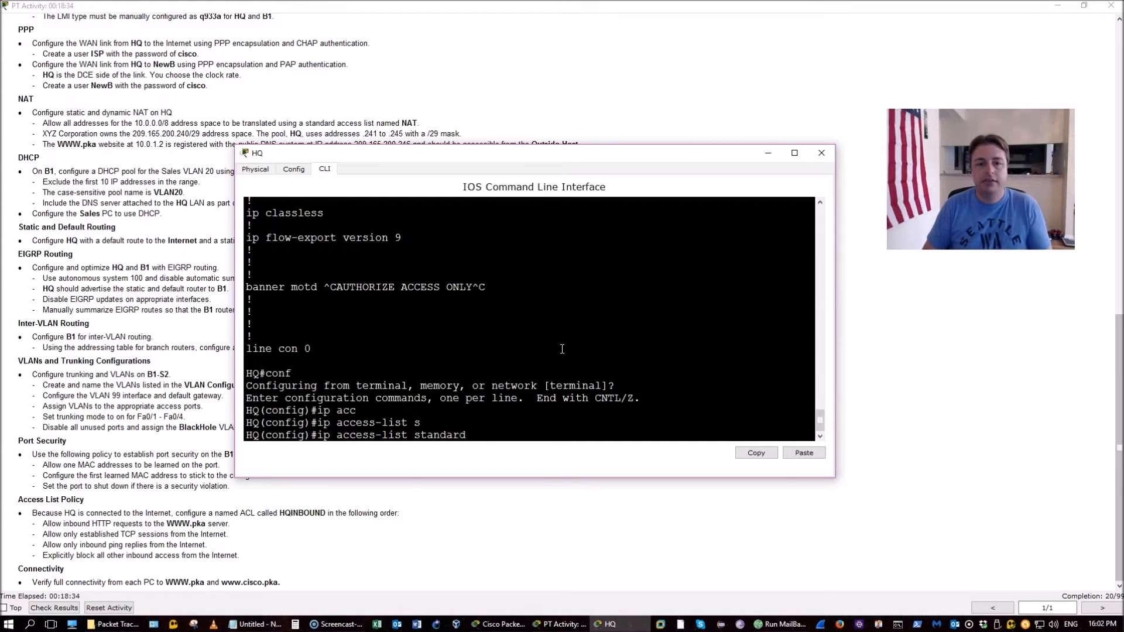
{"action": "key", "text": "Return"}
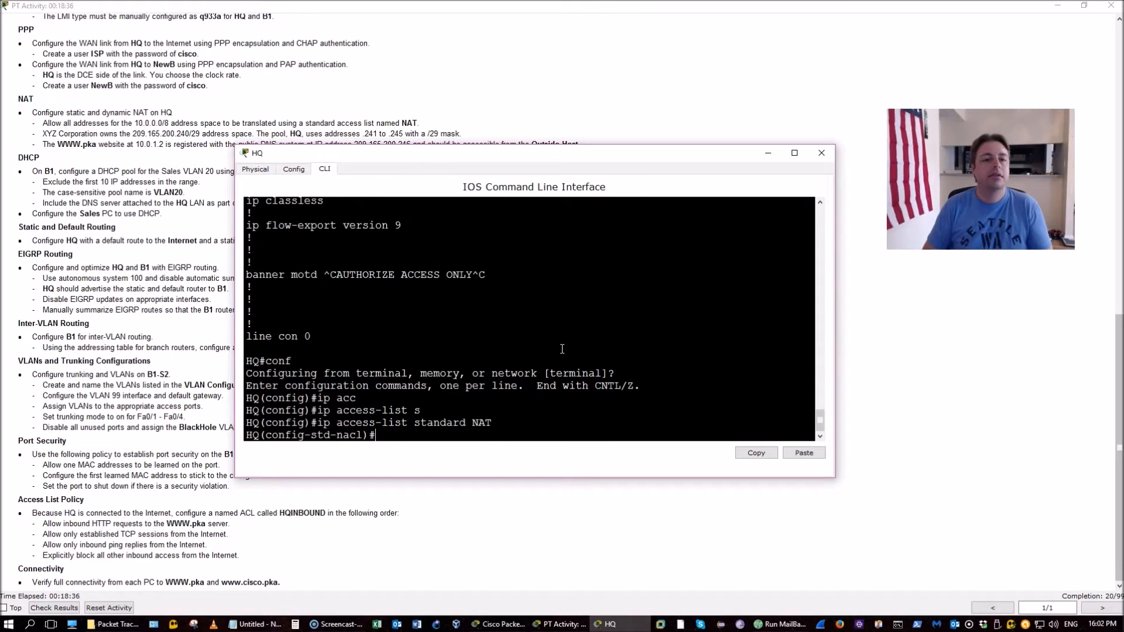
{"action": "type", "text": "PERMI"}
{"action": "key", "text": "Tab"}
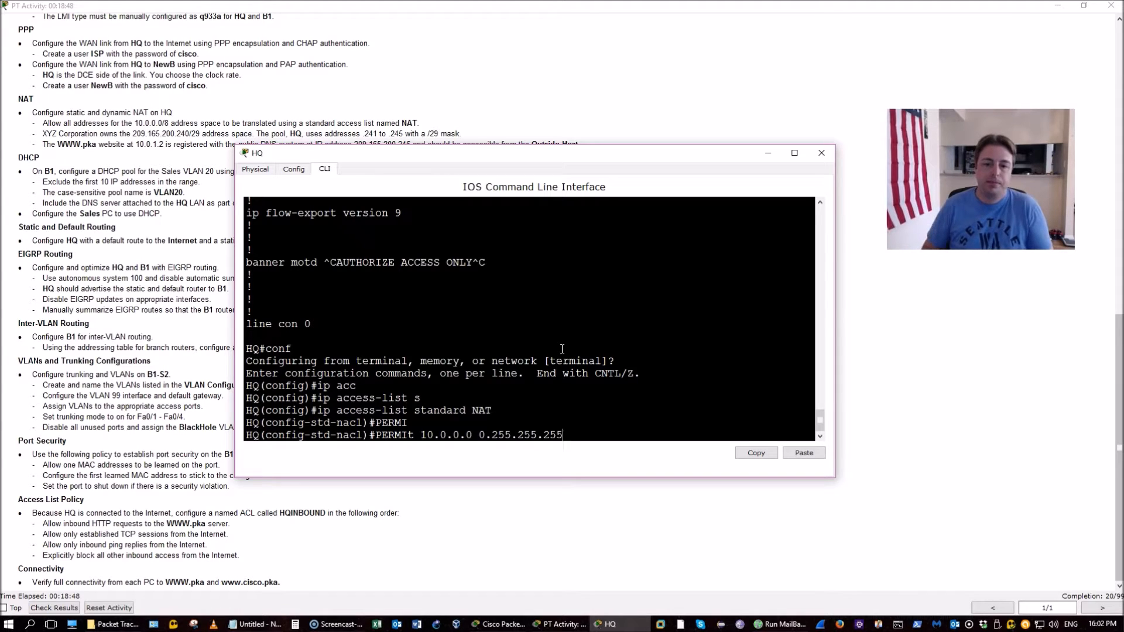
{"action": "type", "text": "?"}
{"action": "key", "text": "Return"}
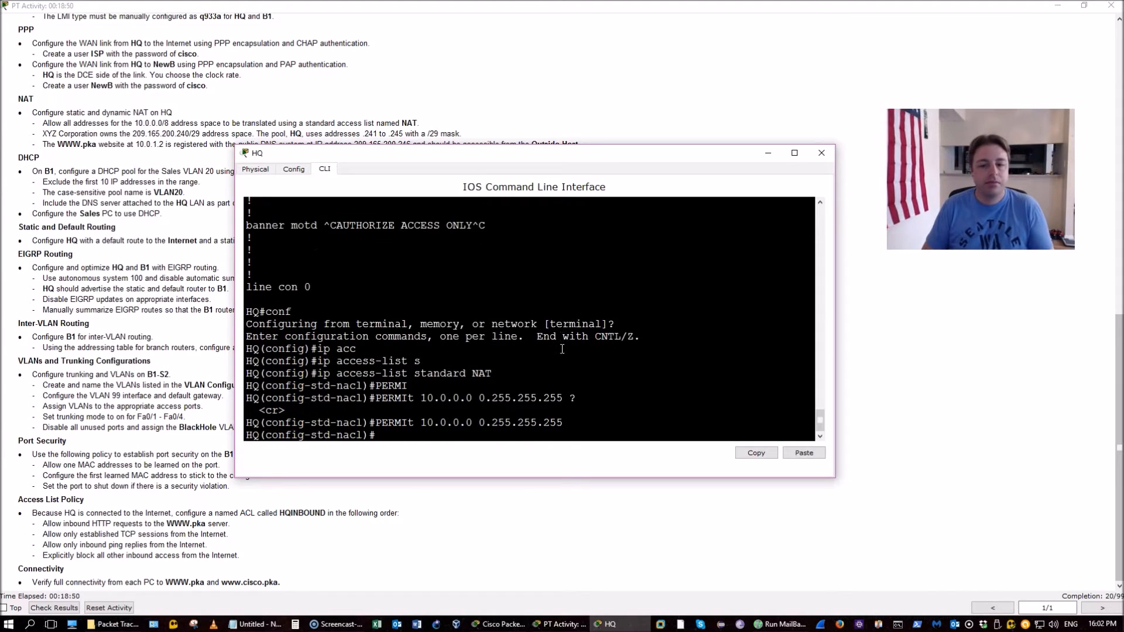
Save HQ's configuration with do wr and leave the access list mode
{"action": "type", "text": "DO WR"}
{"action": "key", "text": "Return"}
{"action": "key", "text": "Return"}
{"action": "key", "text": "Return"}
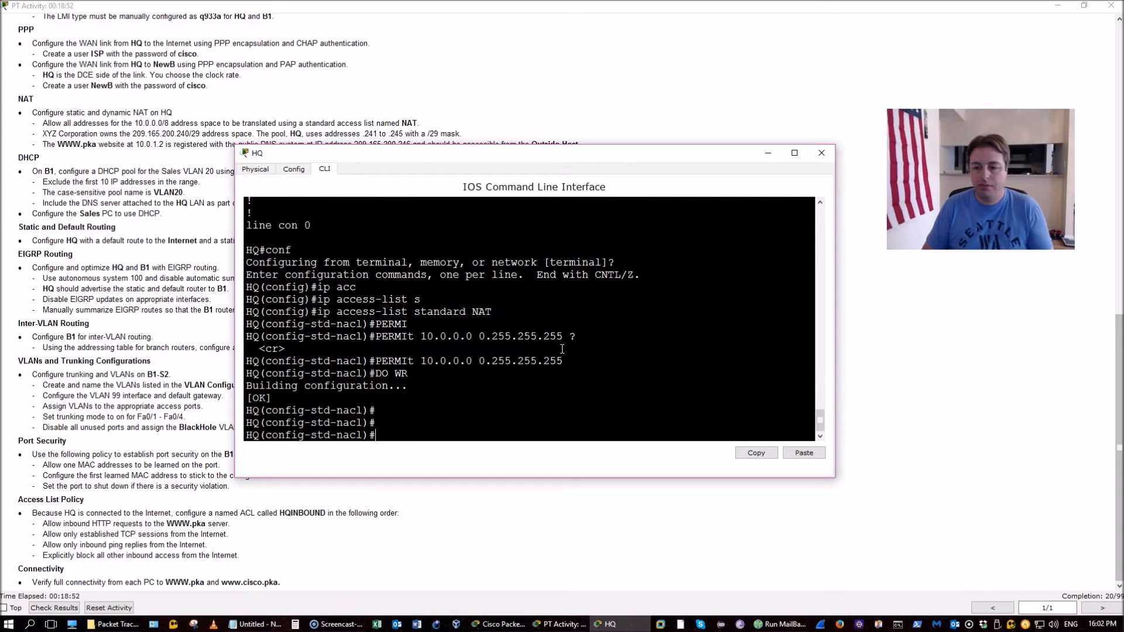
{"action": "key", "text": "Return"}
{"action": "key", "text": "Return"}
{"action": "key", "text": "Return"}
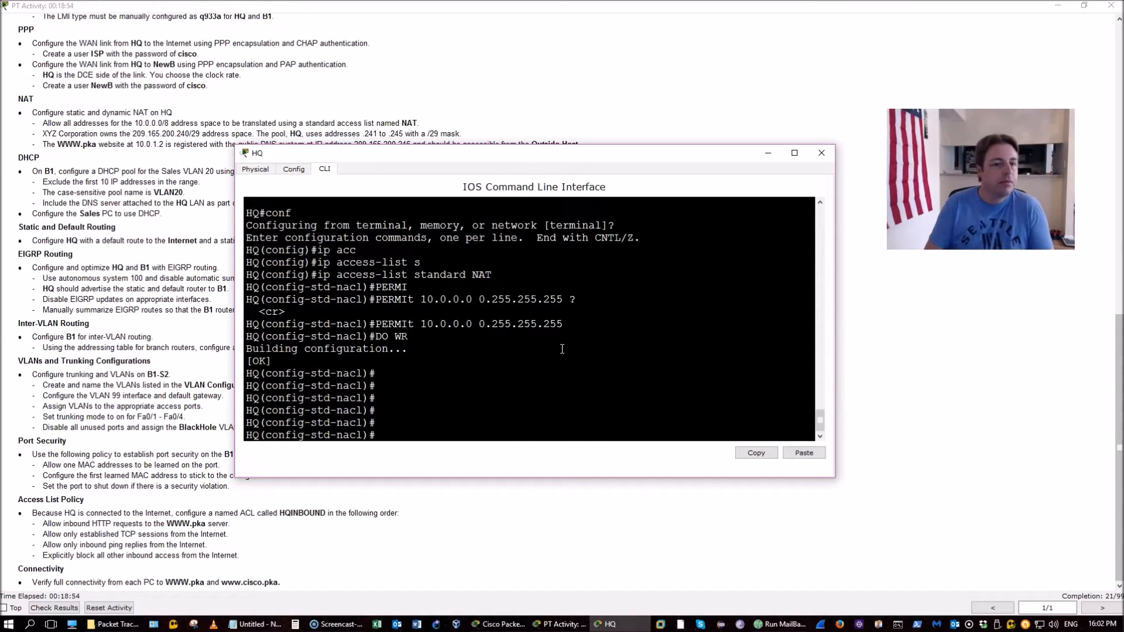
{"action": "type", "text": "EXI"}
{"action": "key", "text": "Return"}
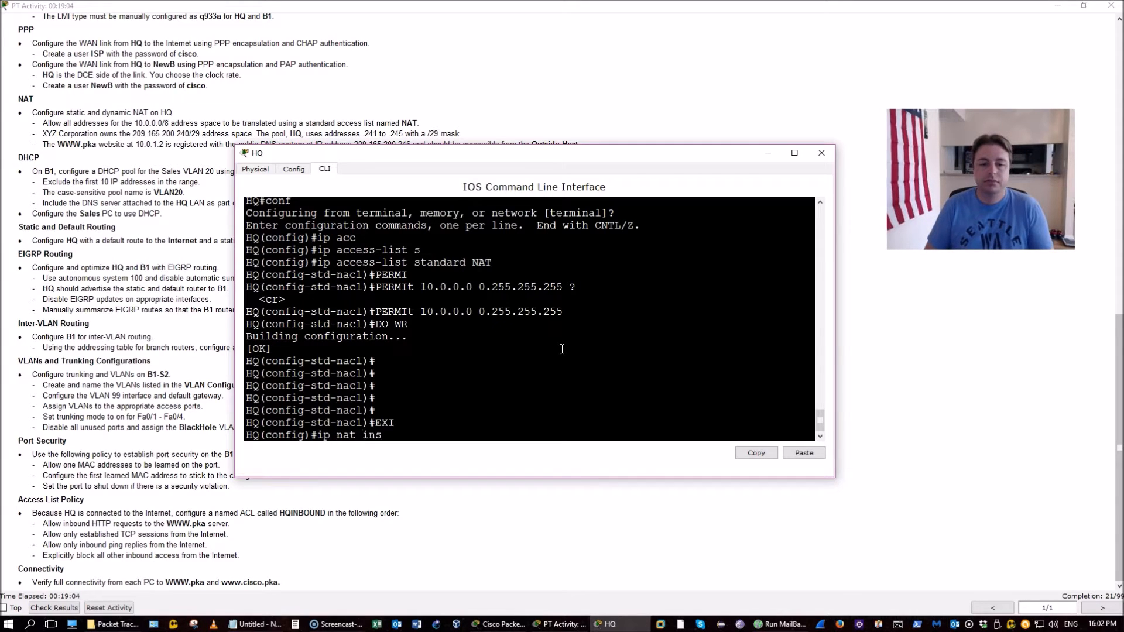
Define ip nat pool HQ 209.165.200.241–209.165.200.245, netmask 255.255.255.248, and save with do wr
{"action": "key", "text": "Tab"}
{"action": "type", "text": "po"}
{"action": "key", "text": "Tab"}
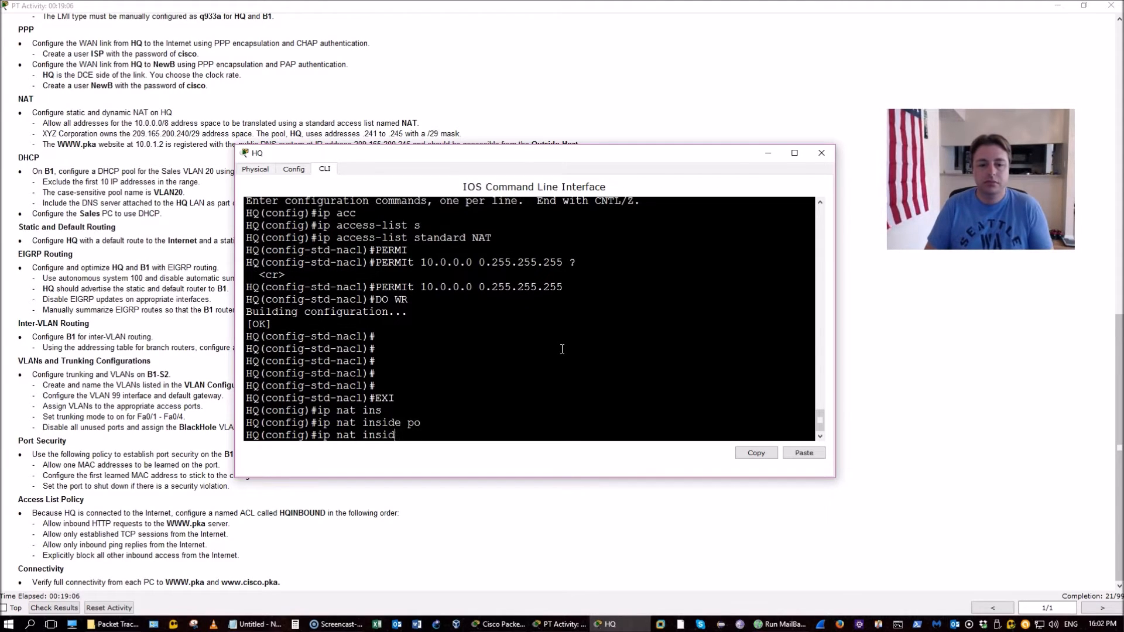
{"action": "type", "text": "o"}
{"action": "key", "text": "Tab"}
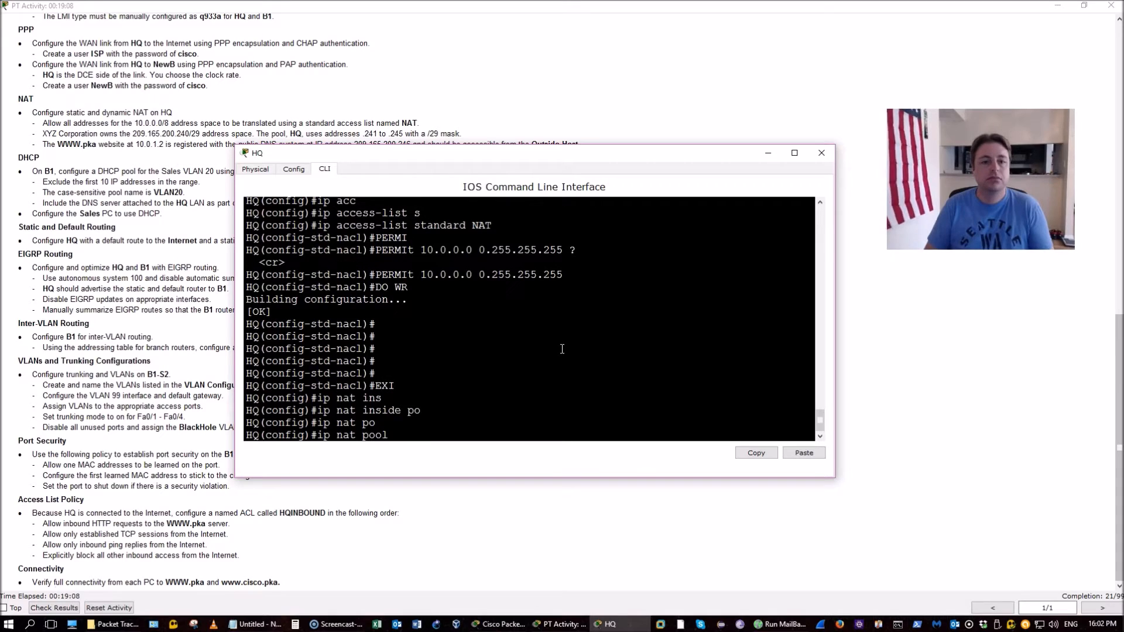
{"action": "type", "text": "HQ"}
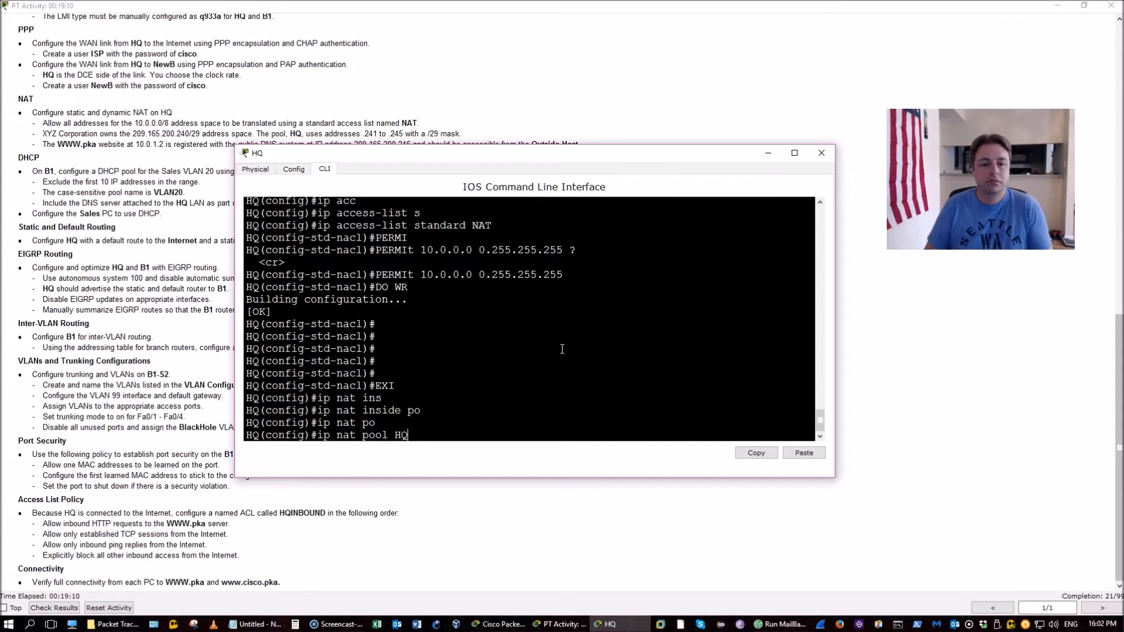
{"action": "type", "text": " ?"}
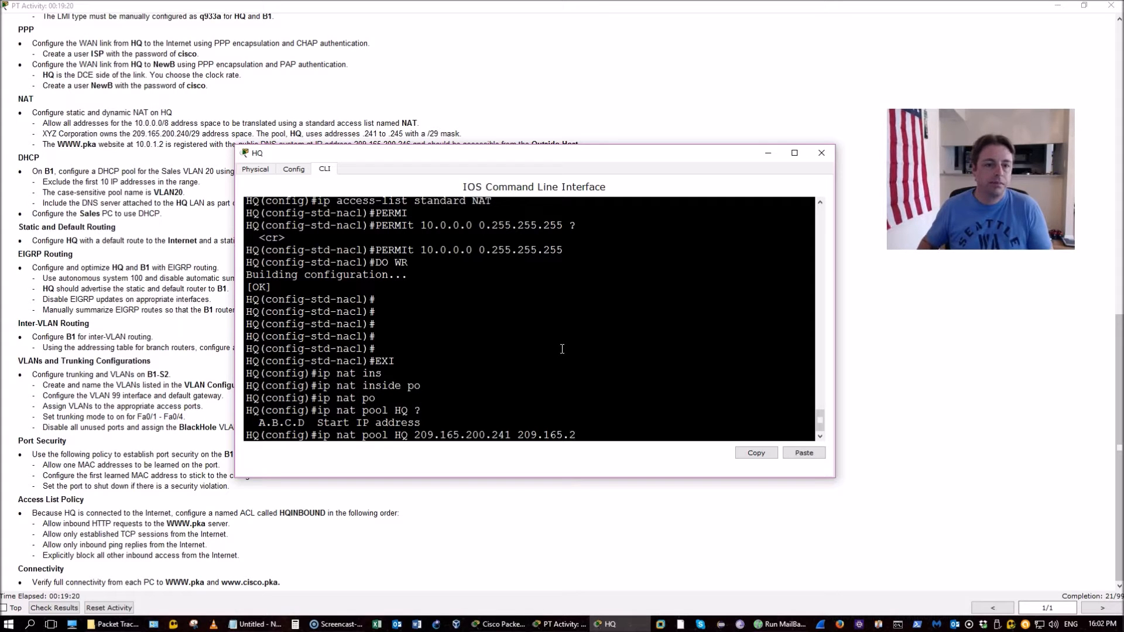
{"action": "type", "text": "?"}
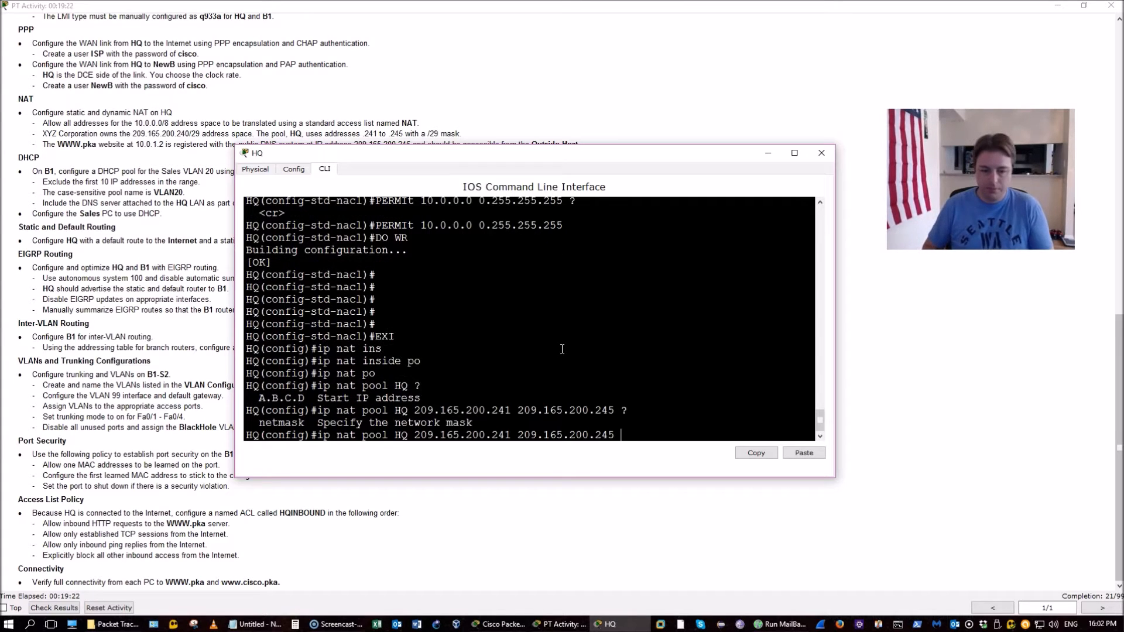
{"action": "type", "text": "ne"}
{"action": "key", "text": "Tab"}
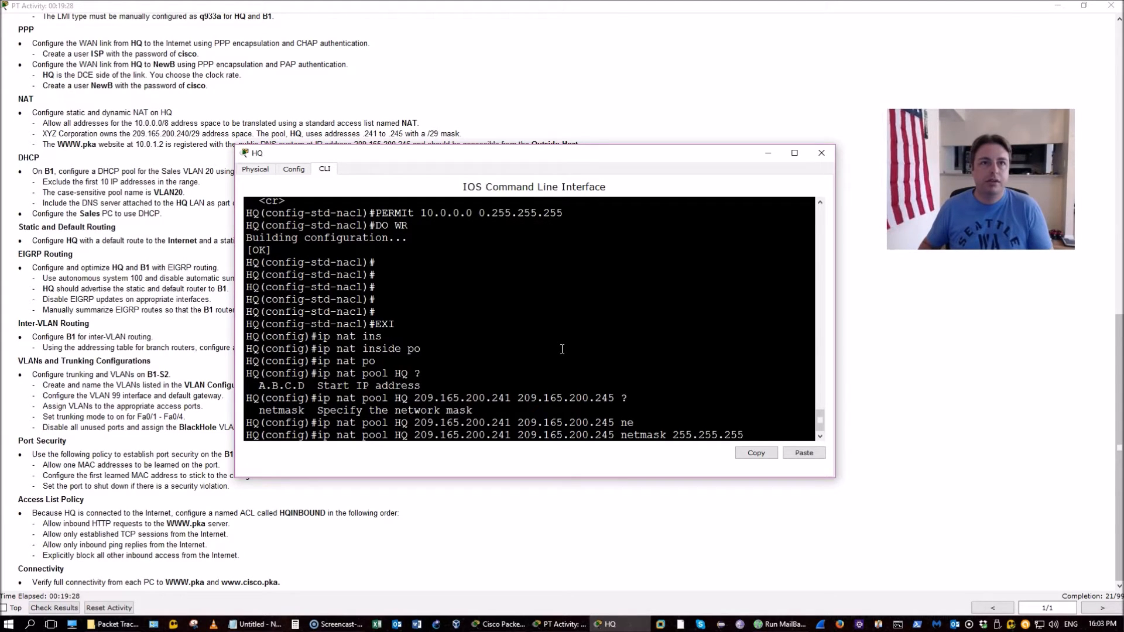
{"action": "type", "text": "255.255.255248"}
{"action": "key", "text": "BackSpace"}
{"action": "key", "text": "BackSpace"}
{"action": "key", "text": "BackSpace"}
{"action": "type", "text": ".248 ?"}
{"action": "type", "text": "do wr"}
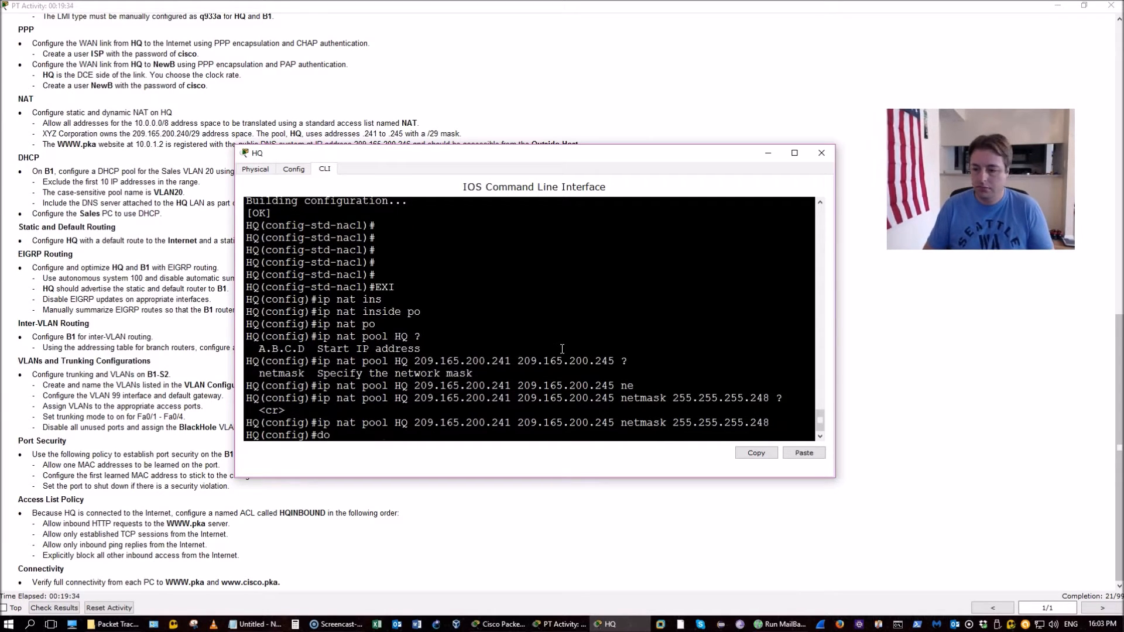
{"action": "key", "text": "Return"}
{"action": "key", "text": "Return"}
{"action": "key", "text": "Return"}
{"action": "key", "text": "Return"}
{"action": "key", "text": "Return"}
{"action": "key", "text": "Return"}
{"action": "key", "text": "Return"}
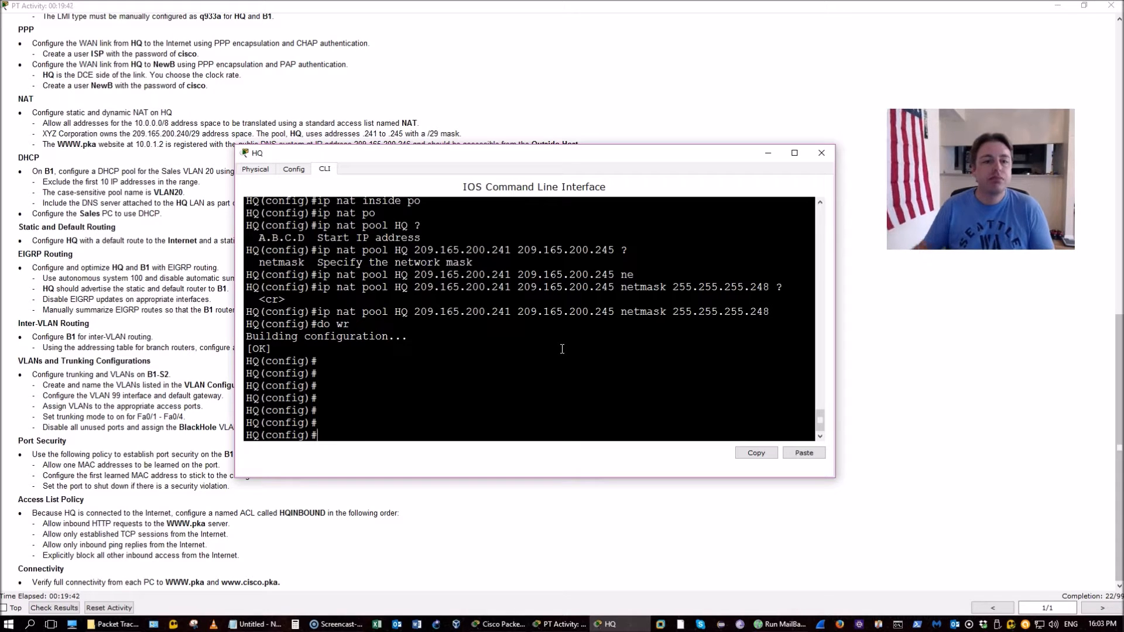
Reposition the HQ window and start the rule 'ip nat inside source list NAT'
{"action": "left_click", "coordinate": [486, 157]}
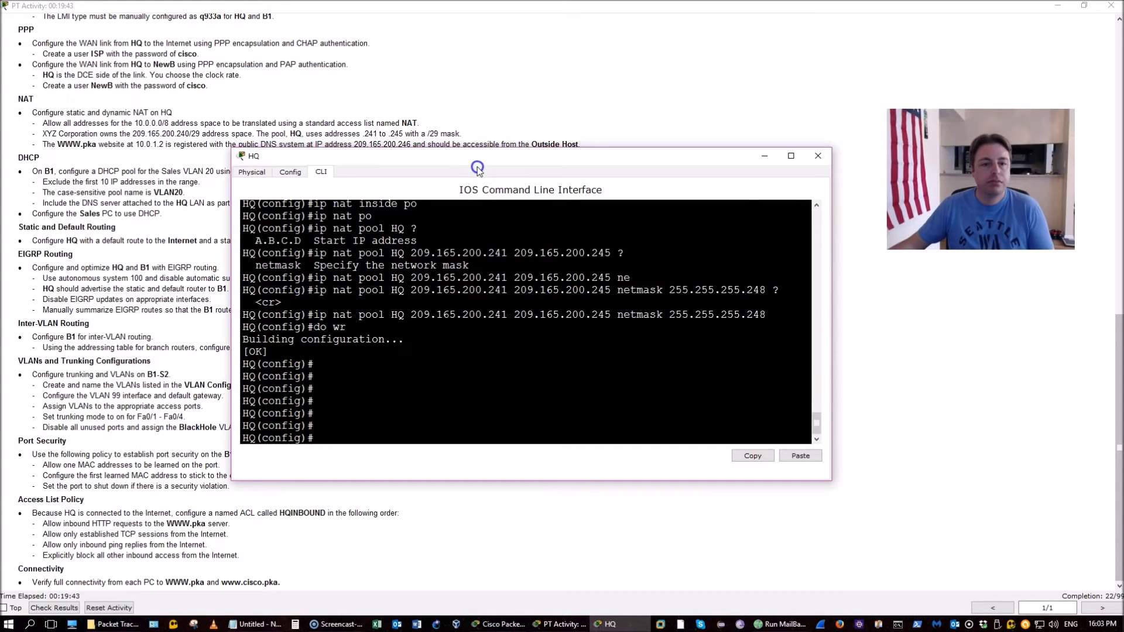
{"action": "left_click_drag", "start_coordinate": [487, 156], "coordinate": [477, 168]}
{"action": "left_click", "coordinate": [531, 339]}
{"action": "type", "text": "ip nat inside s"}
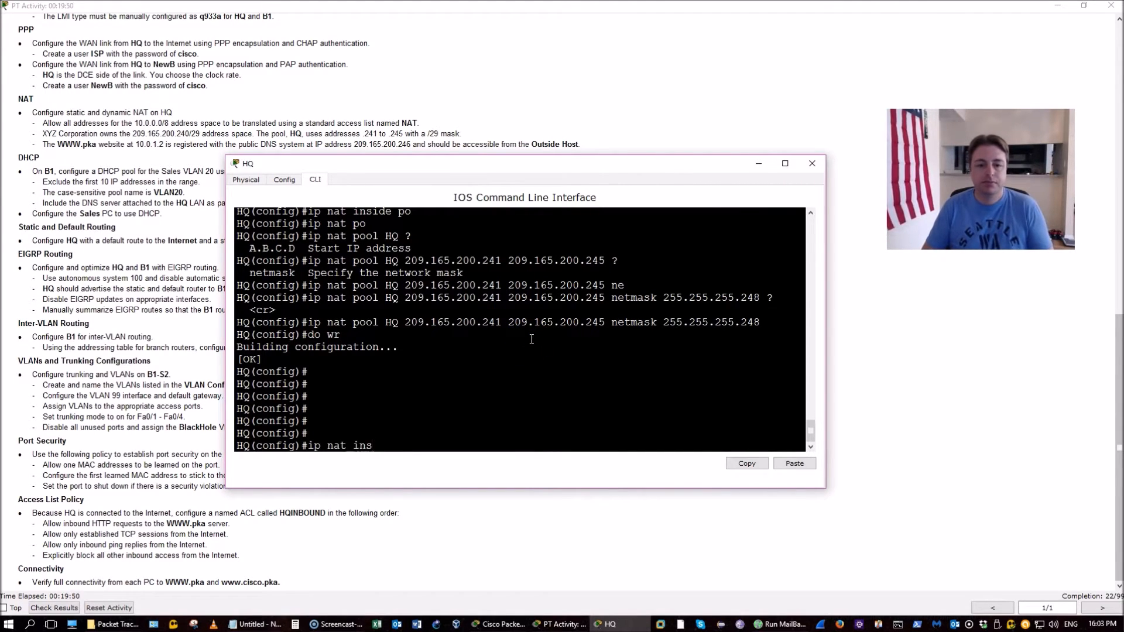
{"action": "key", "text": "Tab"}
{"action": "type", "text": "s"}
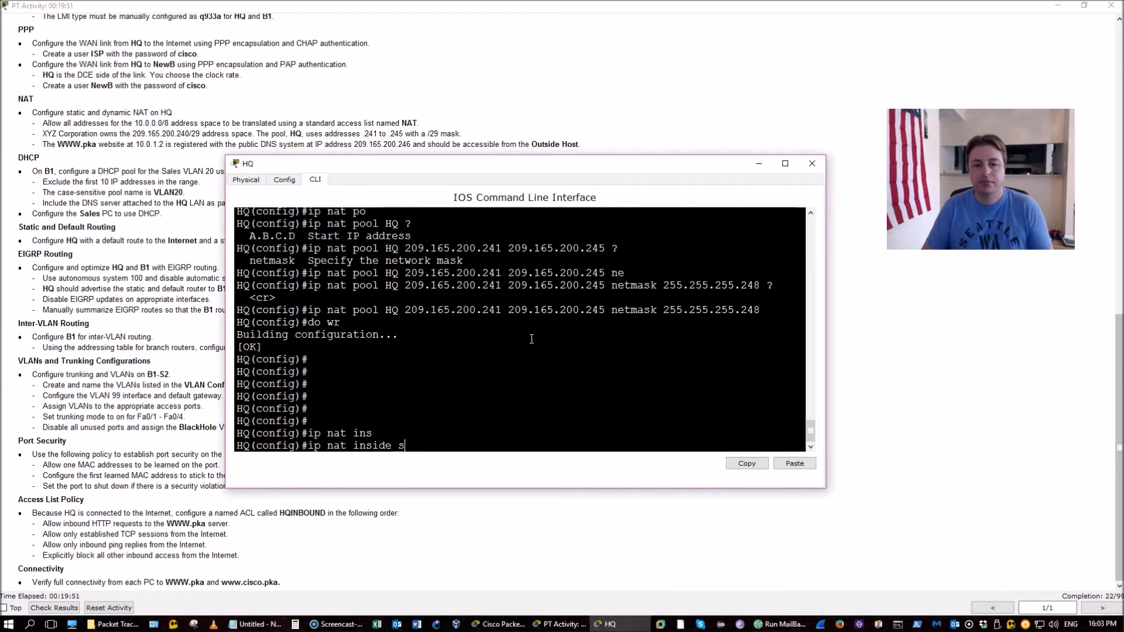
{"action": "key", "text": "Tab"}
{"action": "type", "text": "li"}
{"action": "key", "text": "Tab"}
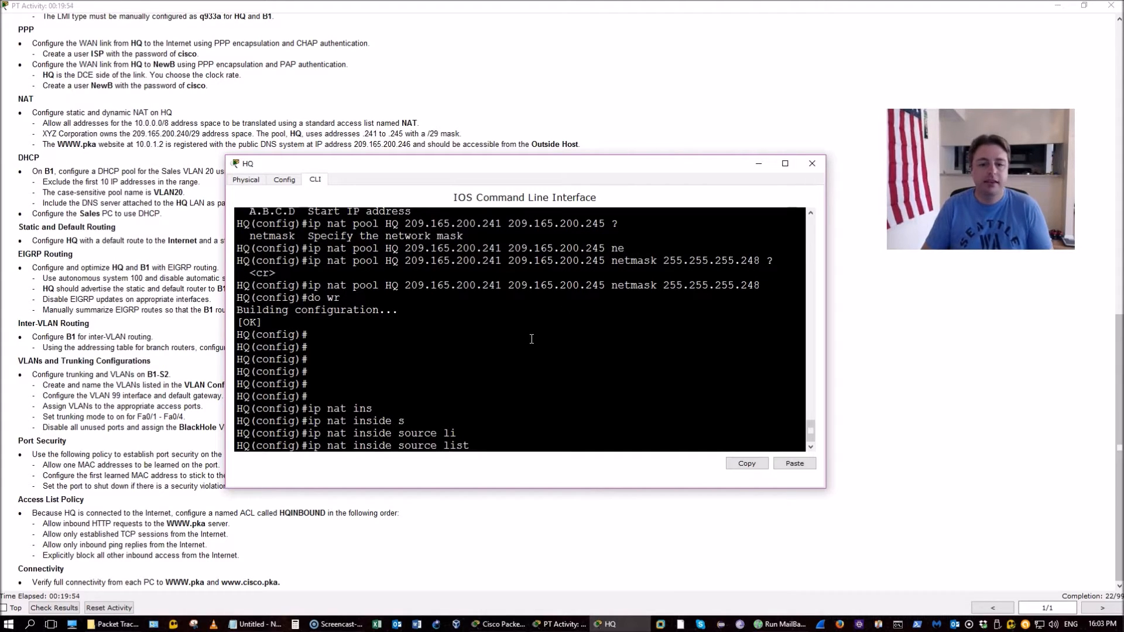
{"action": "type", "text": "NAT"}
Finish the rule with pool HQ so NAT-matched inside addresses translate to pool HQ
{"action": "scroll", "coordinate": [531, 339], "scroll_direction": "up", "scroll_amount": 3}
{"action": "scroll", "coordinate": [532, 339], "scroll_direction": "up", "scroll_amount": 5}
{"action": "scroll", "coordinate": [532, 339], "scroll_direction": "down", "scroll_amount": 8}
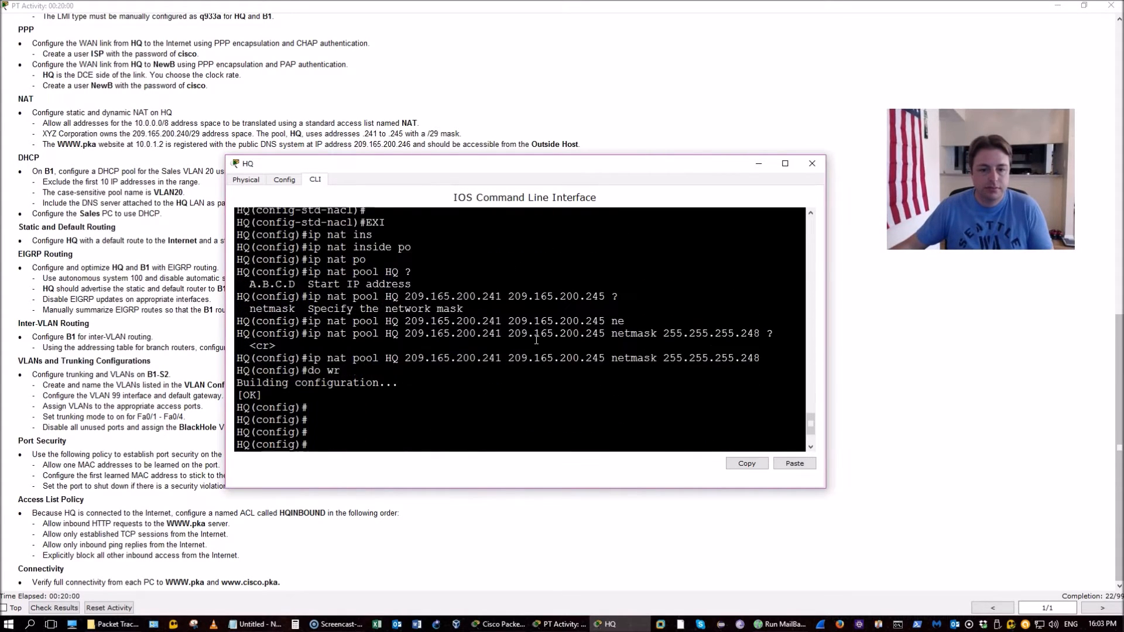
{"action": "type", "text": "po"}
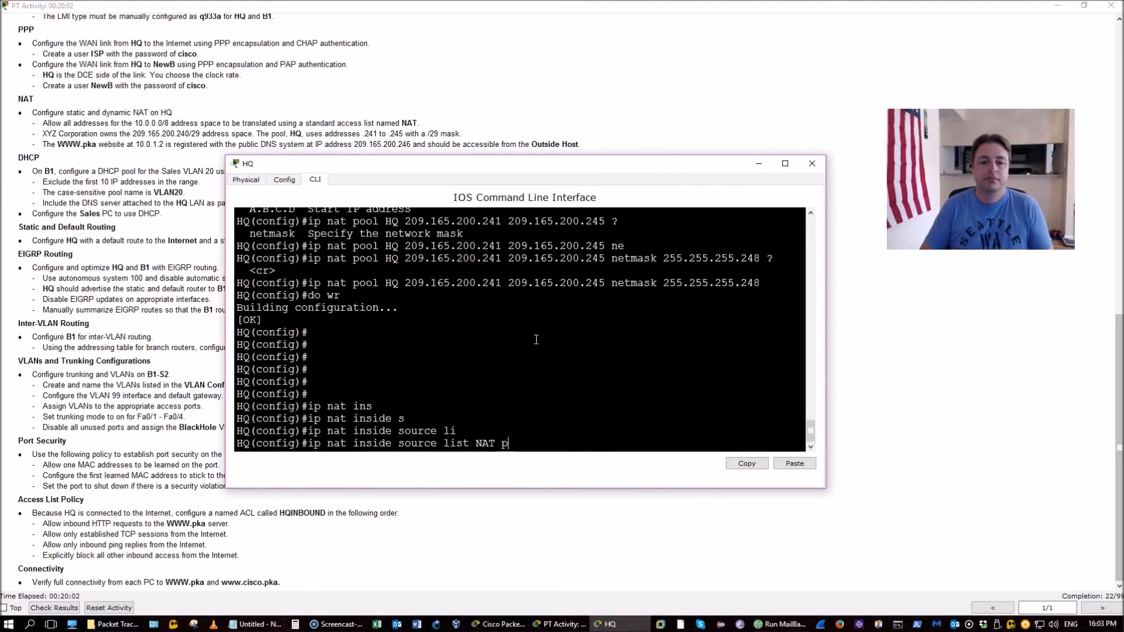
{"action": "key", "text": "Tab"}
{"action": "type", "text": "HQ ?"}
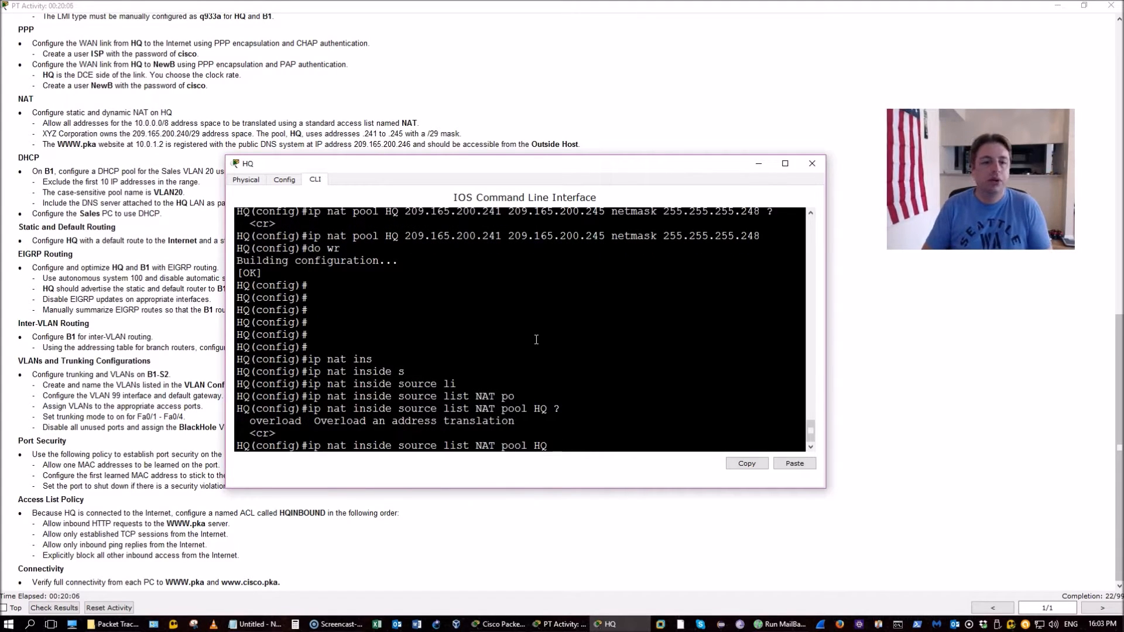
{"action": "key", "text": "Return"}
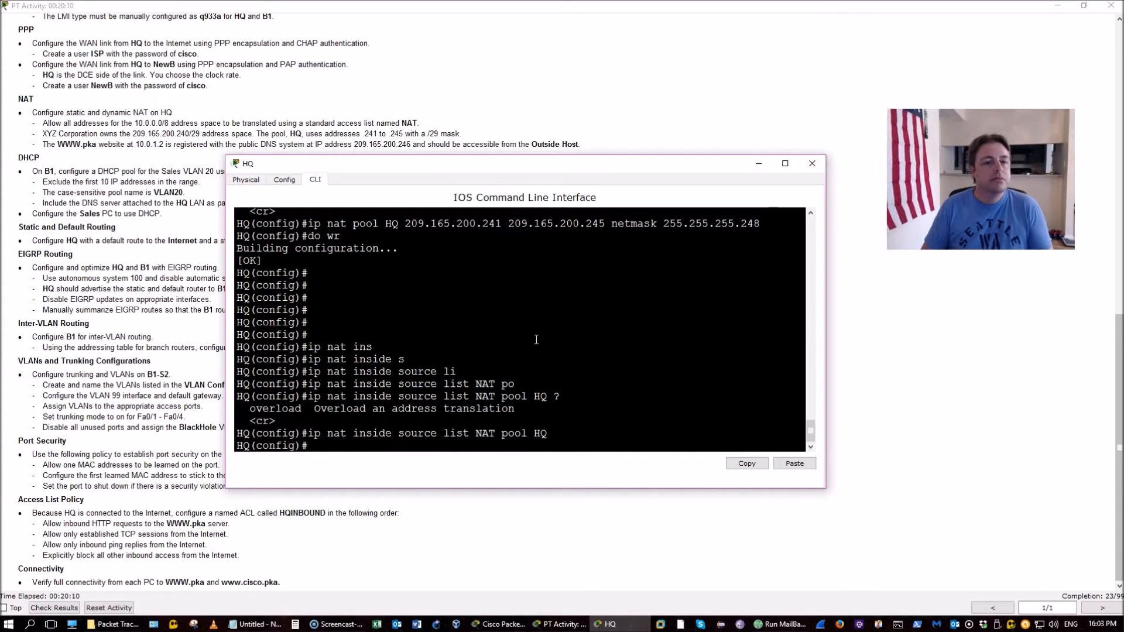
{"action": "type", "text": "ip nat"}
{"action": "key", "text": "Tab"}
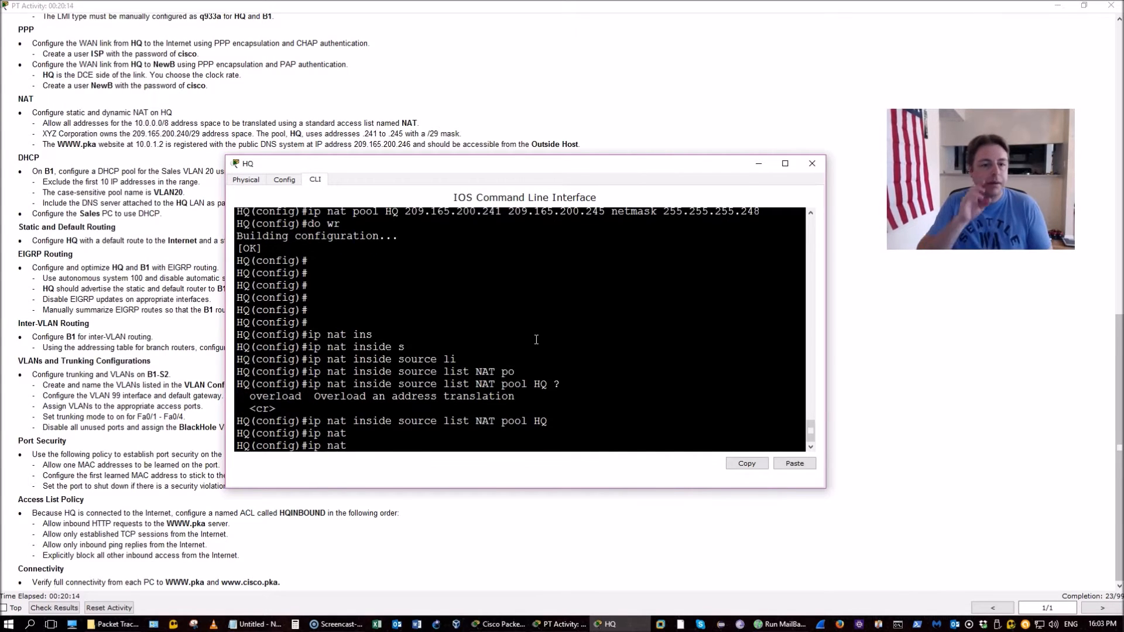
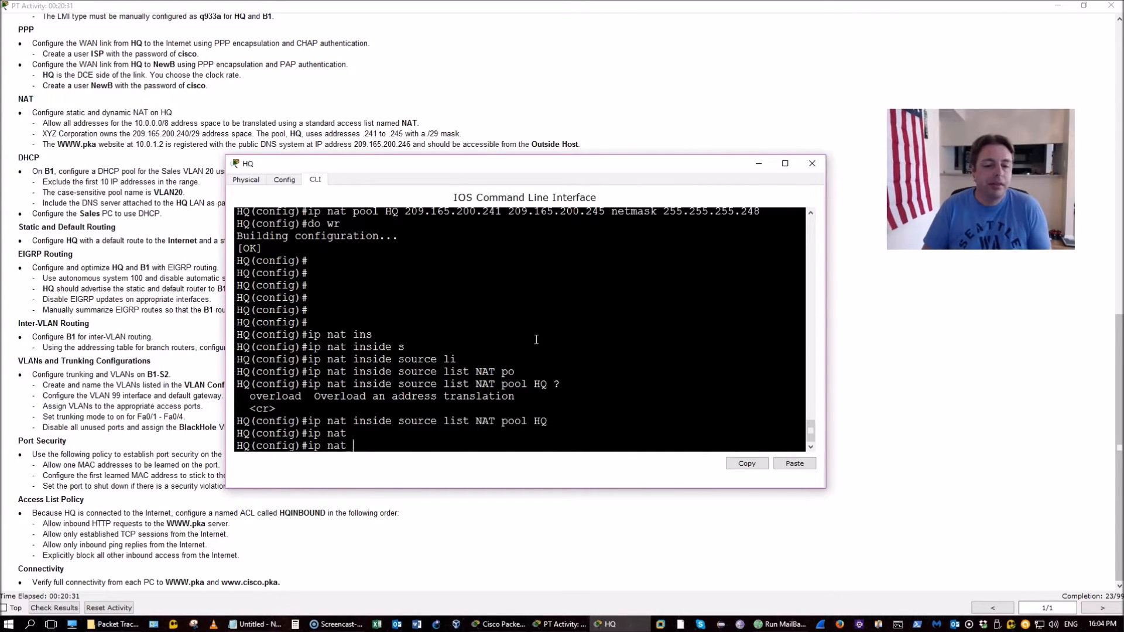
Add static NAT 'ip nat inside source static 10.0.1.2 209.165.200.246' on HQ
{"action": "type", "text": "inside s"}
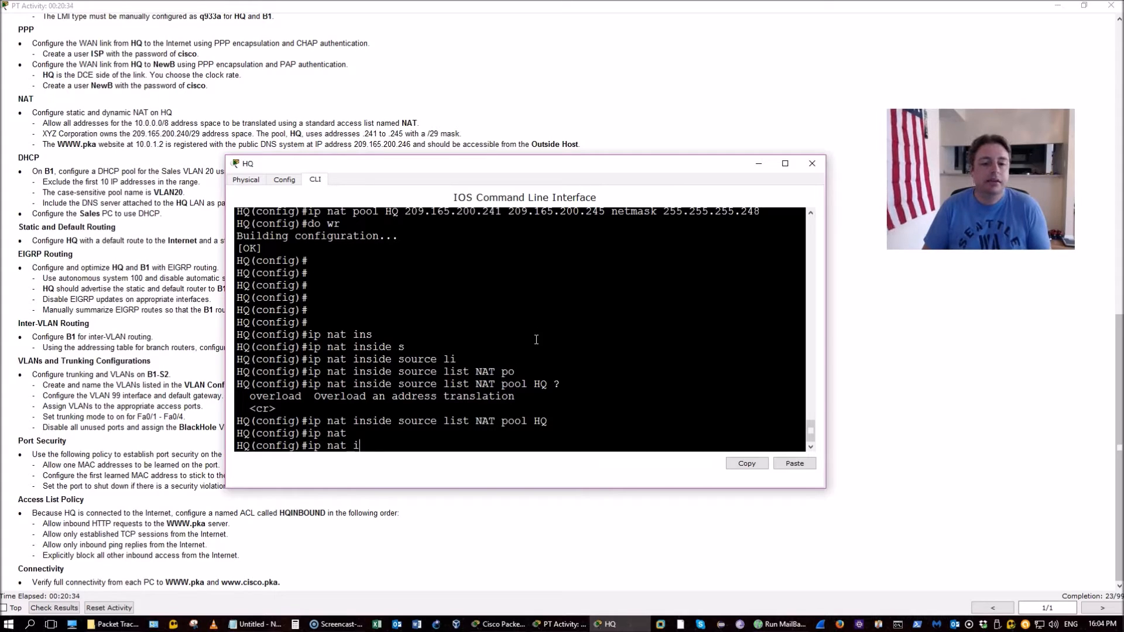
{"action": "key", "text": "Tab"}
{"action": "type", "text": "s"}
{"action": "key", "text": "Tab"}
{"action": "type", "text": "s"}
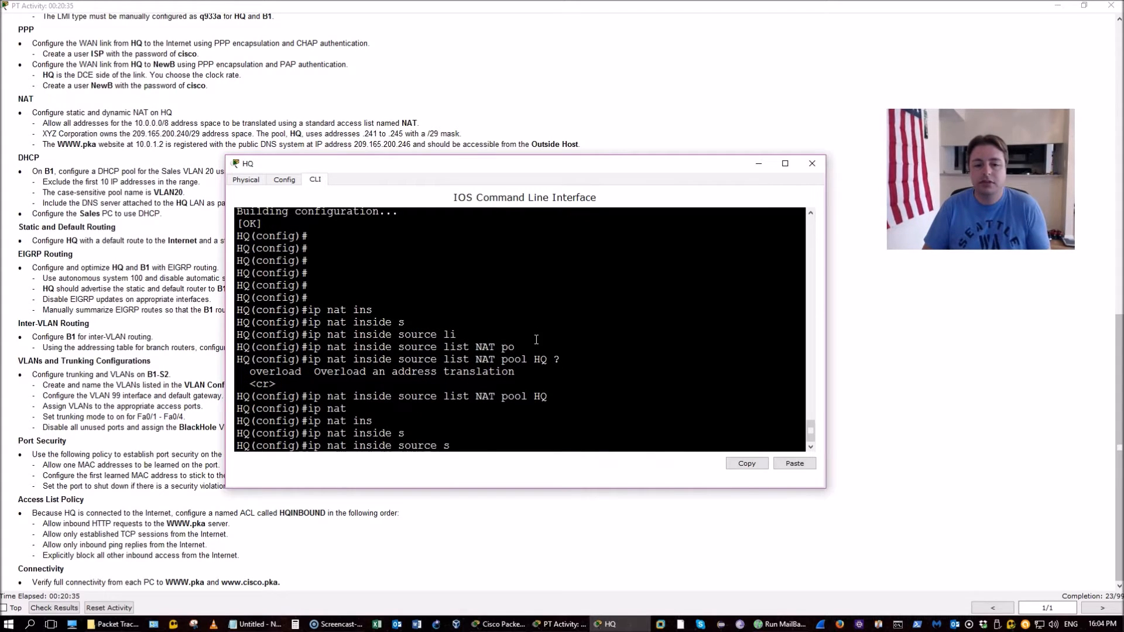
{"action": "key", "text": "Tab"}
{"action": "type", "text": "10.0.1"}
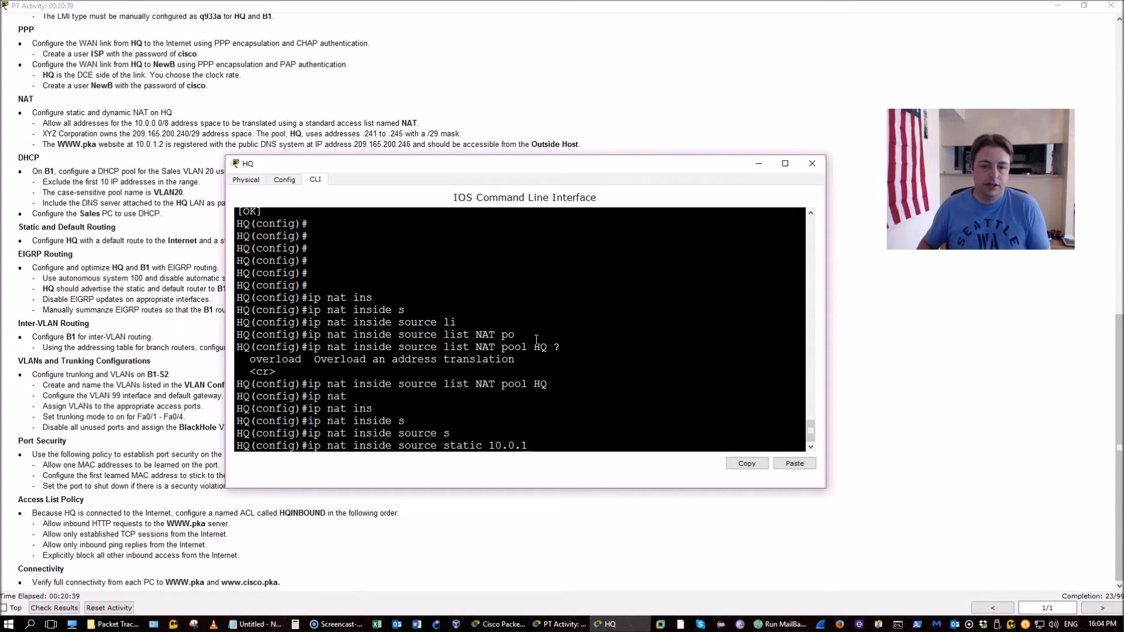
{"action": "type", "text": ".2 20"}
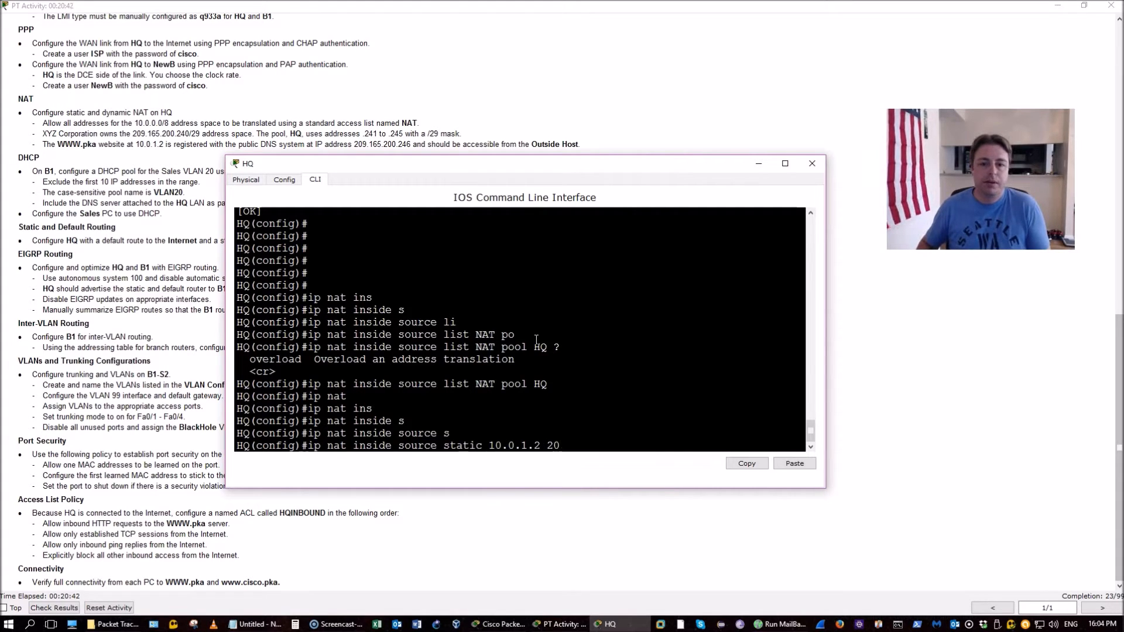
{"action": "type", "text": "9.165.200.246"}
{"action": "key", "text": "Return"}
Save HQ's configuration with do wr and enter 'do show ip int b'
{"action": "type", "text": "do wr"}
{"action": "key", "text": "Return"}
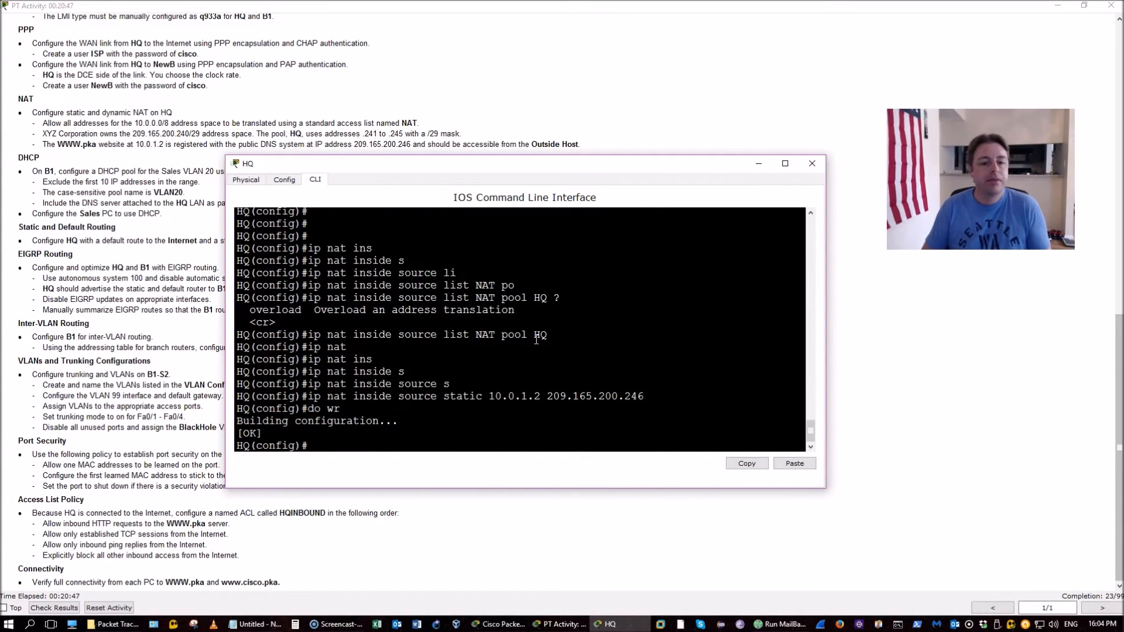
{"action": "type", "text": "do show ip int b"}
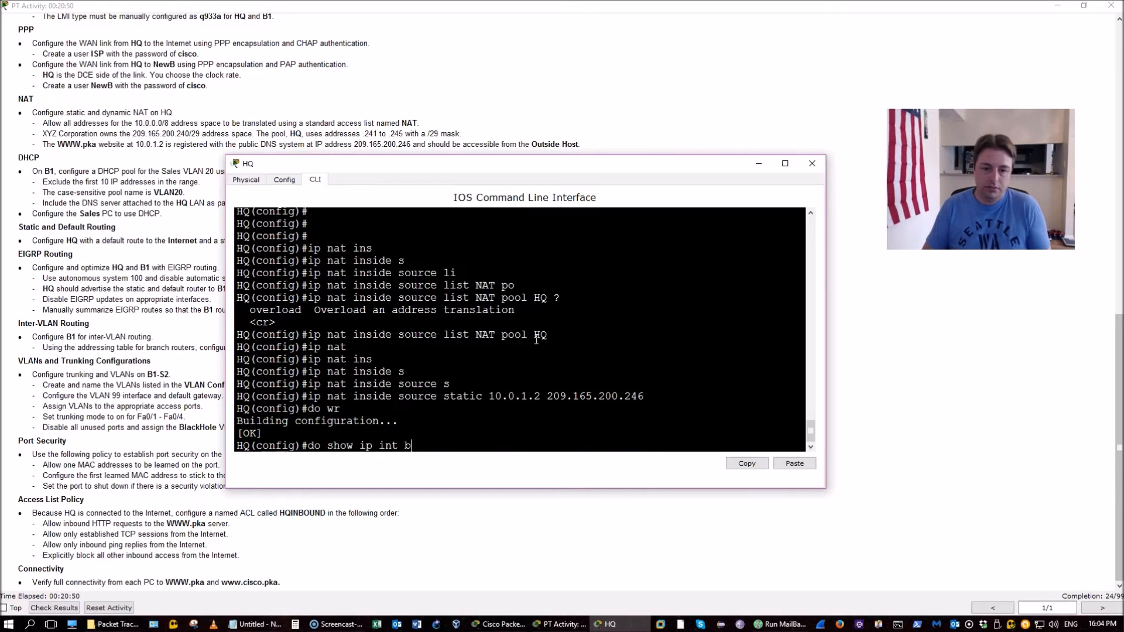
List HQ's interfaces and make G0/0 a NAT inside interface
{"action": "key", "text": "Return"}
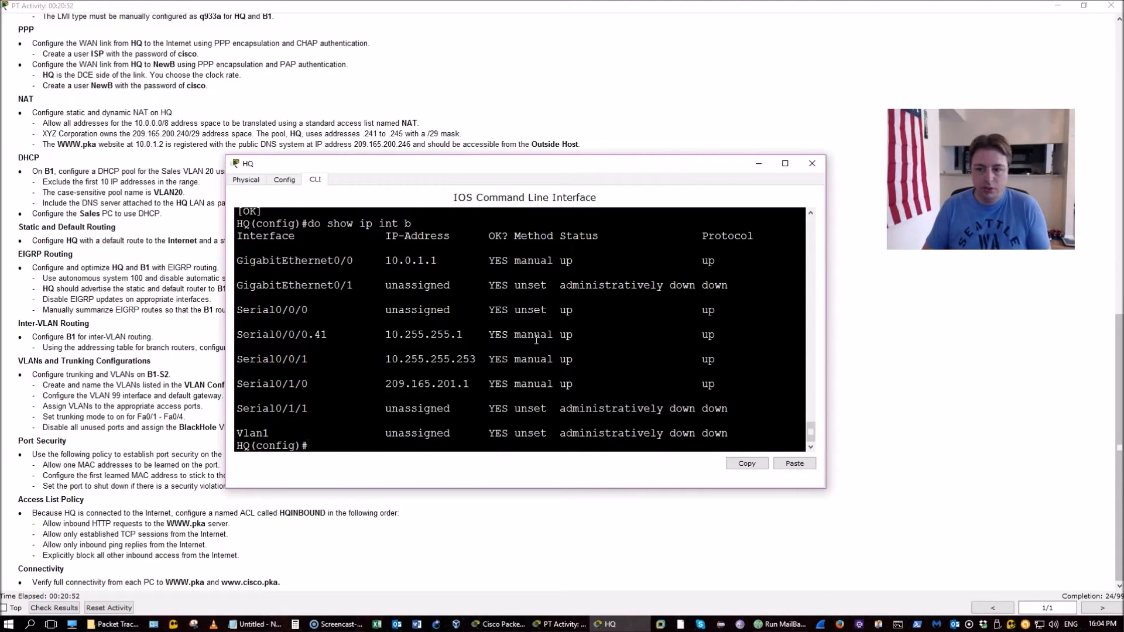
{"action": "type", "text": "int g0/0/"}
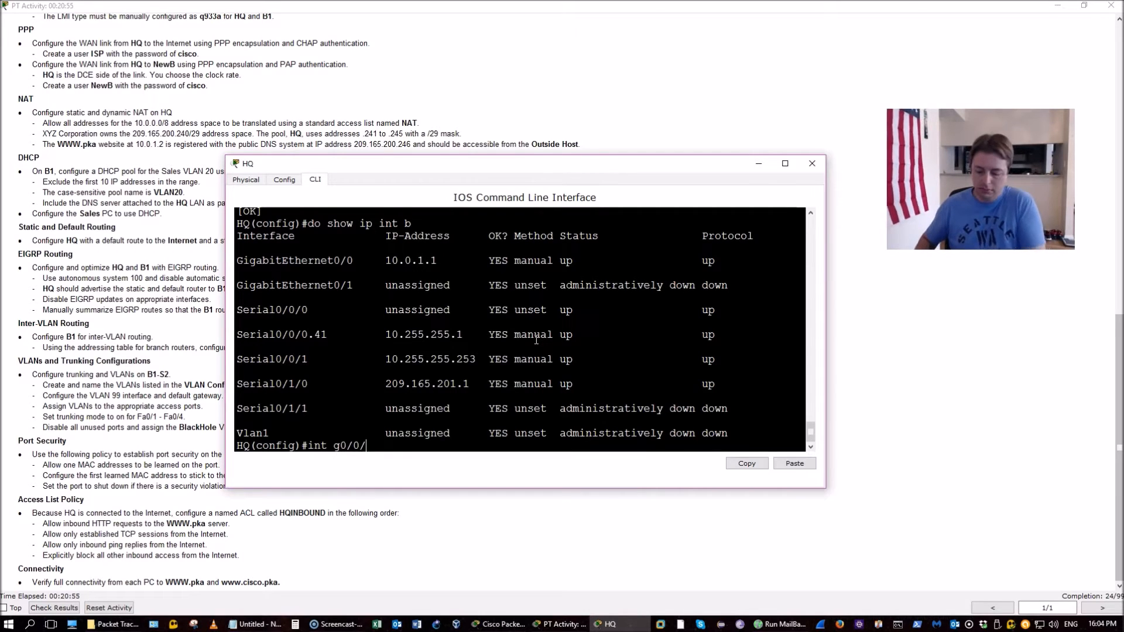
{"action": "key", "text": "BackSpace"}
{"action": "key", "text": "Return"}
{"action": "type", "text": "ip nat inside"}
{"action": "key", "text": "Return"}
Mark S0/0/0 and subinterface S0/0/0.41 as NAT inside interfaces
{"action": "type", "text": "int s0/0/0"}
{"action": "key", "text": "Return"}
{"action": "key", "text": "Up"}
{"action": "key", "text": "Up"}
{"action": "key", "text": "Return"}
{"action": "key", "text": "Up"}
{"action": "key", "text": "Up"}
{"action": "type", "text": ".41"}
{"action": "key", "text": "Return"}
Mark S0/0/1 as a NAT inside interface
{"action": "key", "text": "Up"}
{"action": "key", "text": "Up"}
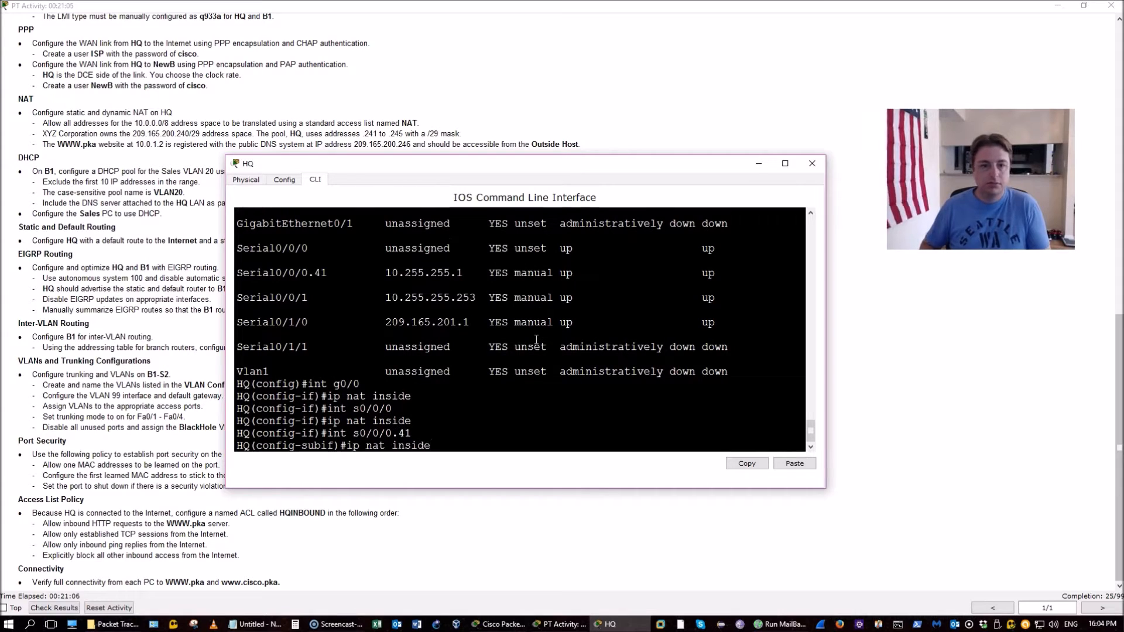
{"action": "key", "text": "Return"}
{"action": "key", "text": "Up"}
{"action": "key", "text": "Up"}
{"action": "key", "text": "Up"}
{"action": "key", "text": "Up"}
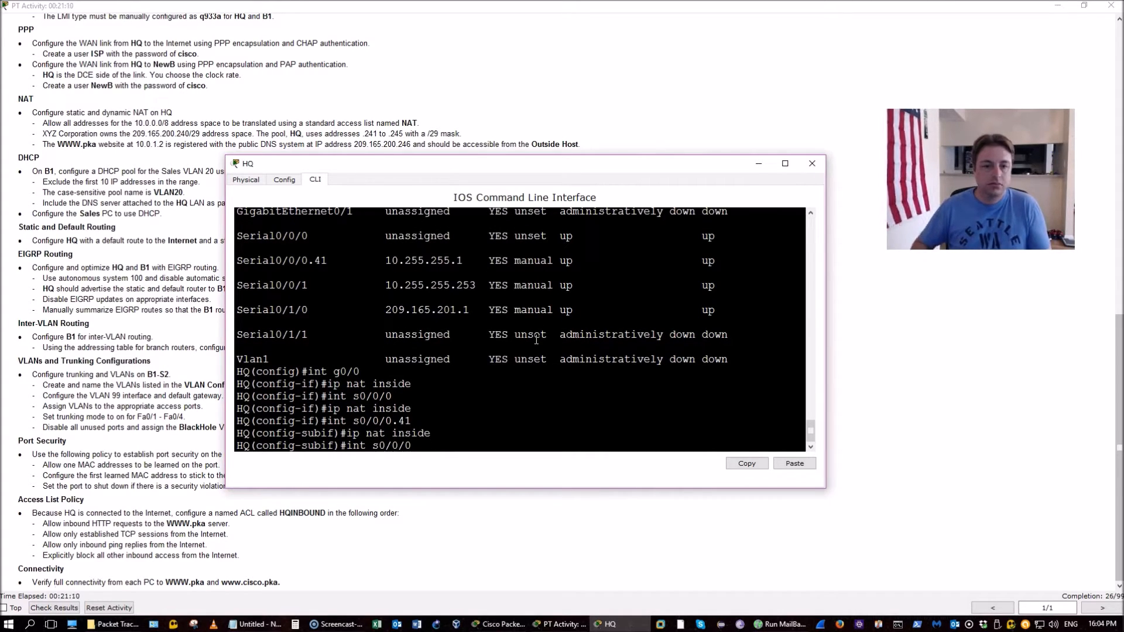
{"action": "key", "text": "BackSpace"}
{"action": "type", "text": "1"}
{"action": "key", "text": "Return"}
{"action": "key", "text": "Up"}
{"action": "key", "text": "Up"}
{"action": "key", "text": "Return"}
Make S0/1/0 the NAT outside interface and save with do wr
{"action": "key", "text": "Up"}
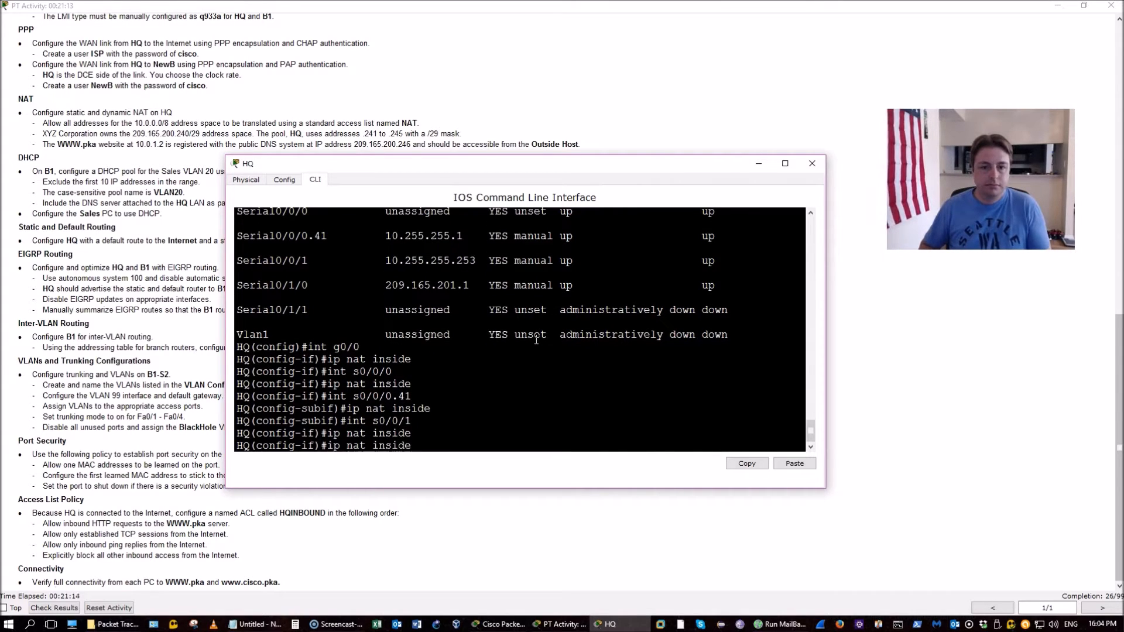
{"action": "key", "text": "Up"}
{"action": "key", "text": "BackSpace"}
{"action": "key", "text": "BackSpace"}
{"action": "key", "text": "BackSpace"}
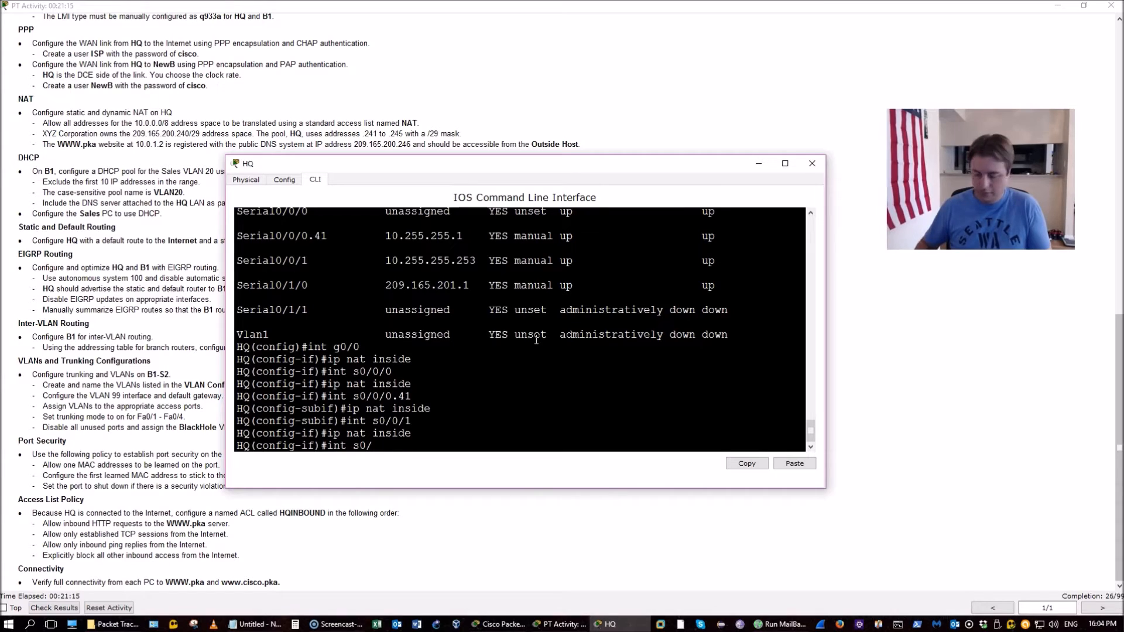
{"action": "type", "text": "1/0"}
{"action": "key", "text": "Return"}
{"action": "key", "text": "Up"}
{"action": "key", "text": "Up"}
{"action": "key", "text": "BackSpace"}
{"action": "key", "text": "BackSpace"}
{"action": "key", "text": "BackSpace"}
{"action": "key", "text": "BackSpace"}
{"action": "key", "text": "BackSpace"}
{"action": "key", "text": "BackSpace"}
{"action": "key", "text": "BackSpace"}
{"action": "type", "text": "onfig-if)#ip nat o"}
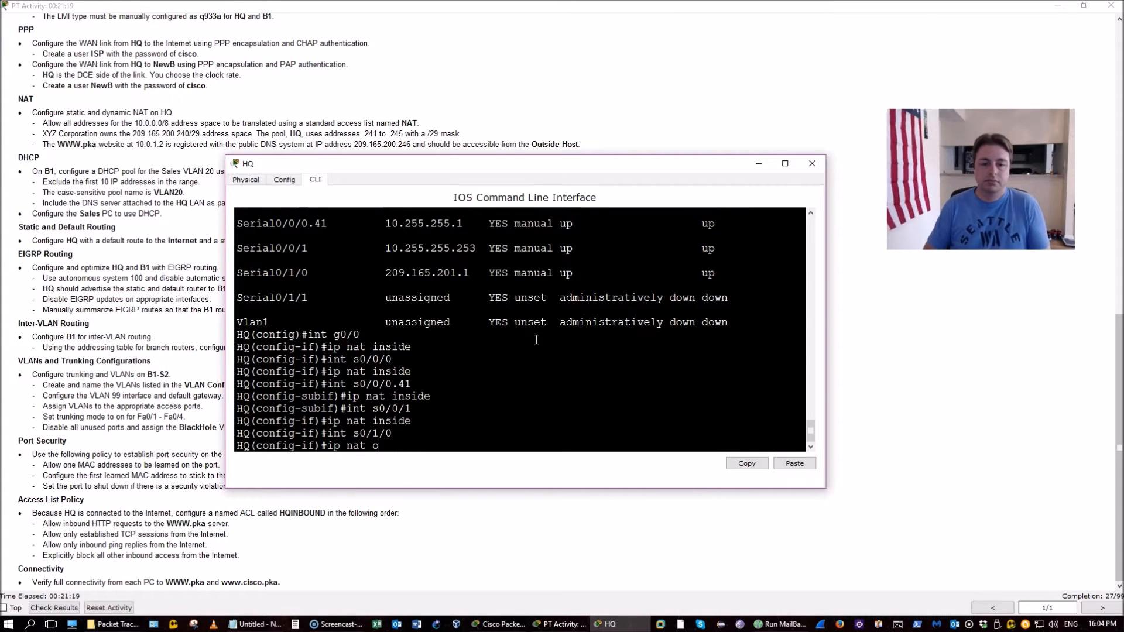
{"action": "type", "text": "ut"}
{"action": "key", "text": "Return"}
{"action": "key", "text": "Up"}
{"action": "type", "text": "side"}
{"action": "key", "text": "Return"}
{"action": "type", "text": "do wr"}
{"action": "key", "text": "Return"}
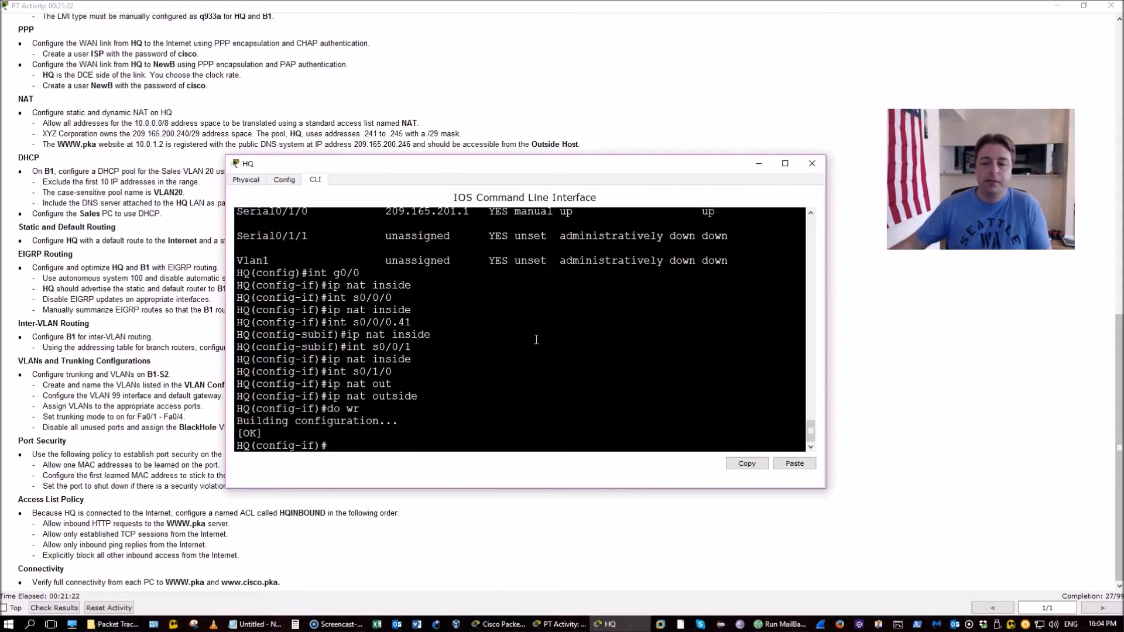
Review B1's DHCP requirement in the instructions and close HQ's console
{"action": "left_click", "coordinate": [75, 245]}
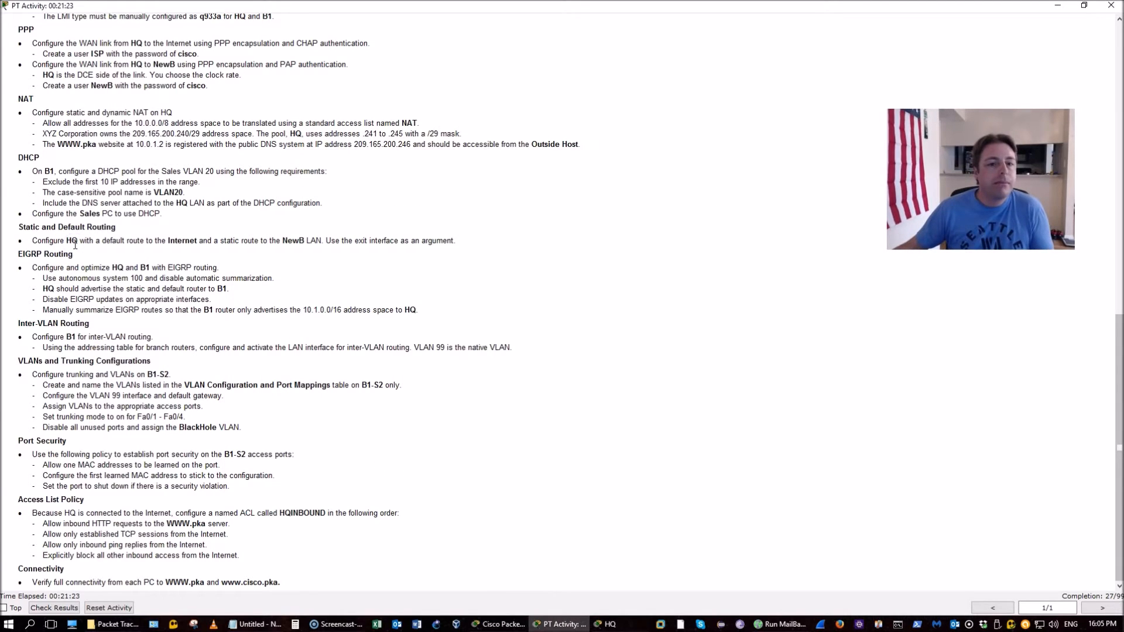
{"action": "left_click_drag", "start_coordinate": [43, 171], "coordinate": [218, 205]}
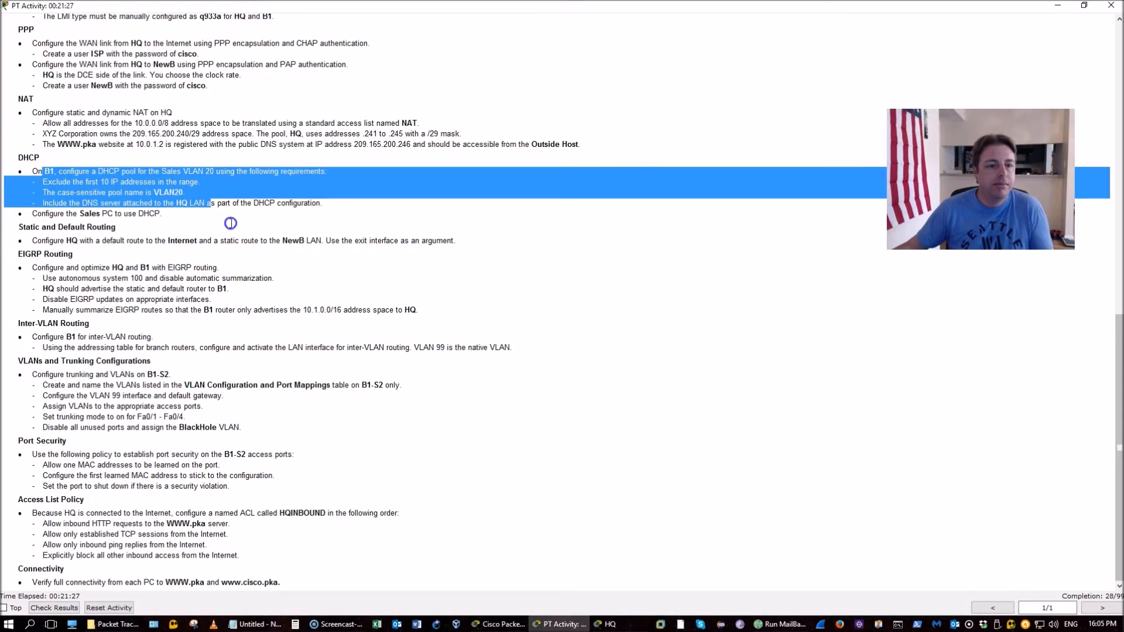
{"action": "left_click", "coordinate": [291, 268]}
{"action": "left_click", "coordinate": [630, 624]}
{"action": "left_click", "coordinate": [626, 624]}
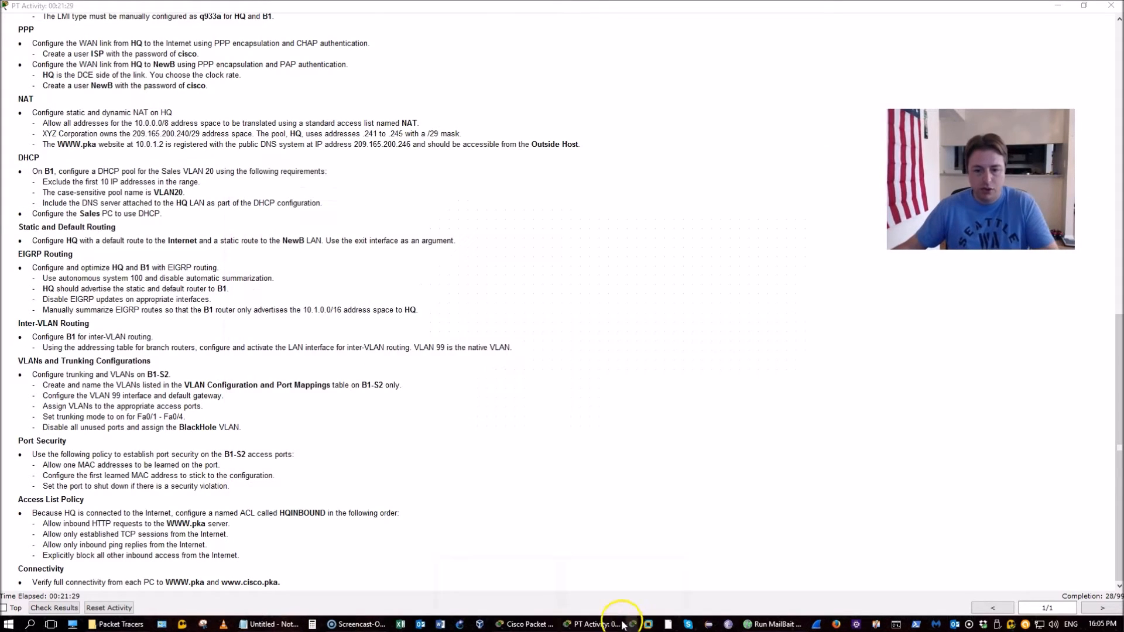
{"action": "left_click", "coordinate": [547, 614]}
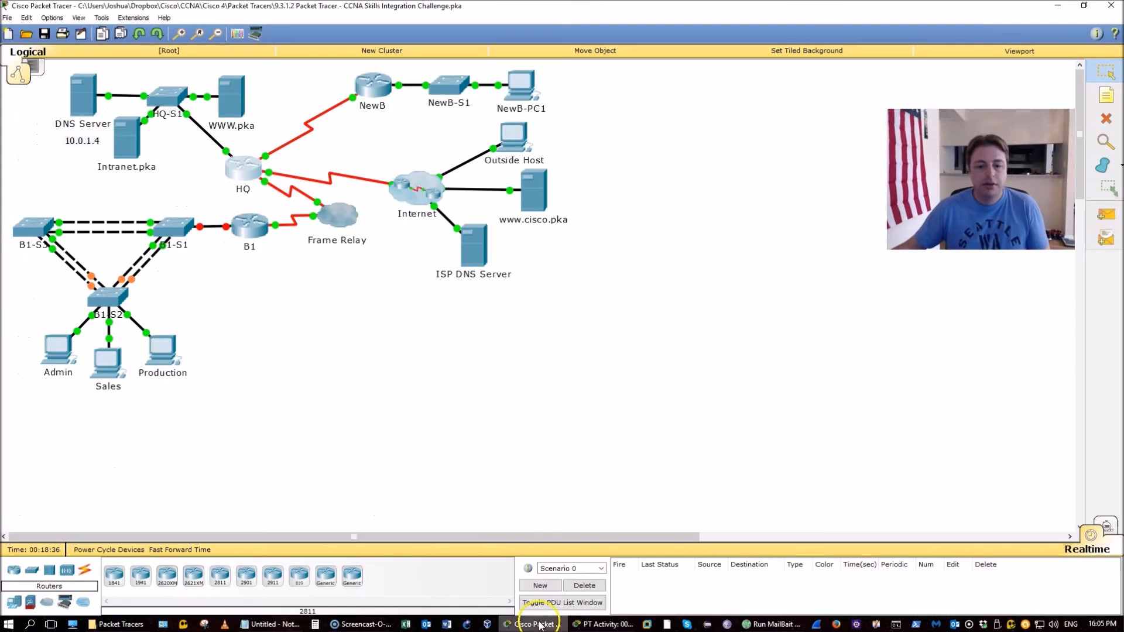
Open router B1's CLI, widen its window, and enter global configuration mode with conf t
{"action": "left_click", "coordinate": [258, 240]}
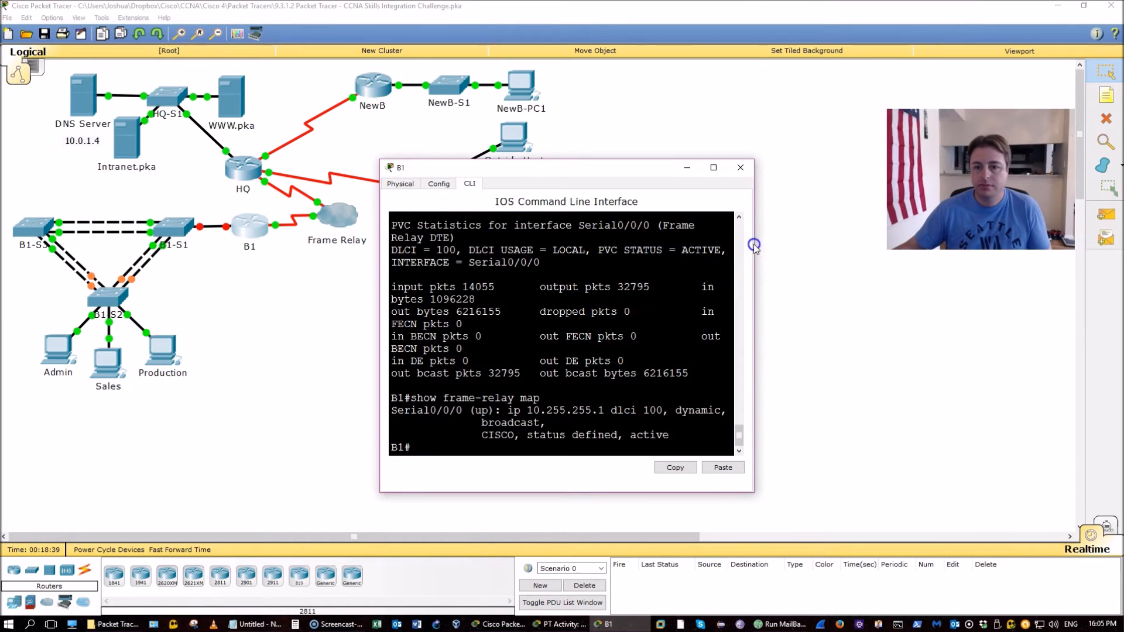
{"action": "left_click_drag", "start_coordinate": [755, 244], "coordinate": [873, 246]}
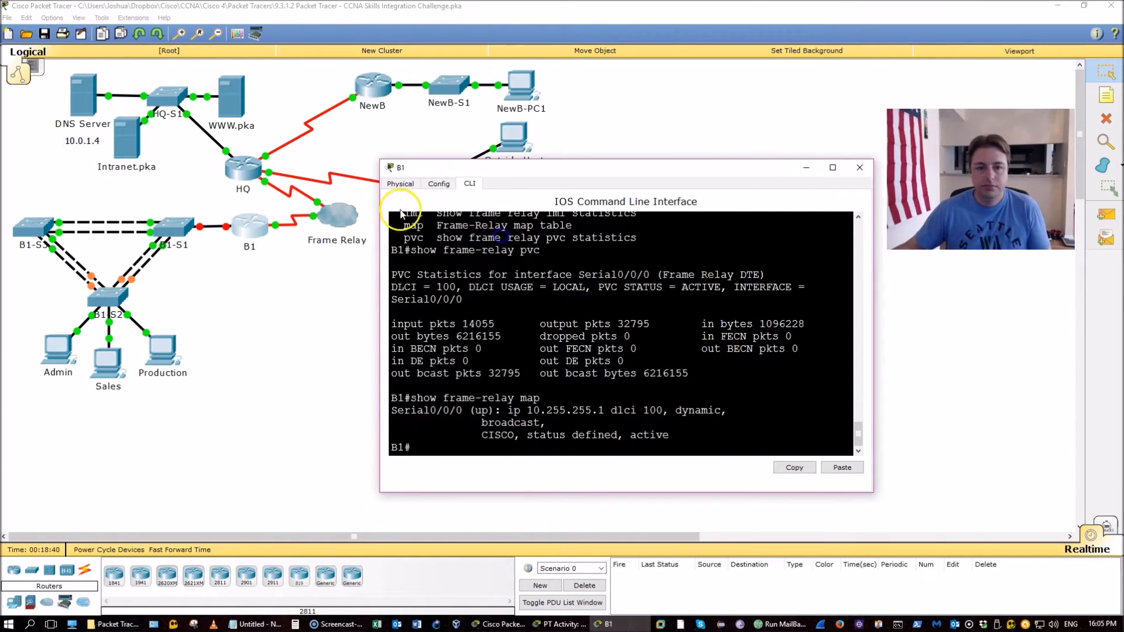
{"action": "left_click_drag", "start_coordinate": [380, 194], "coordinate": [299, 193]}
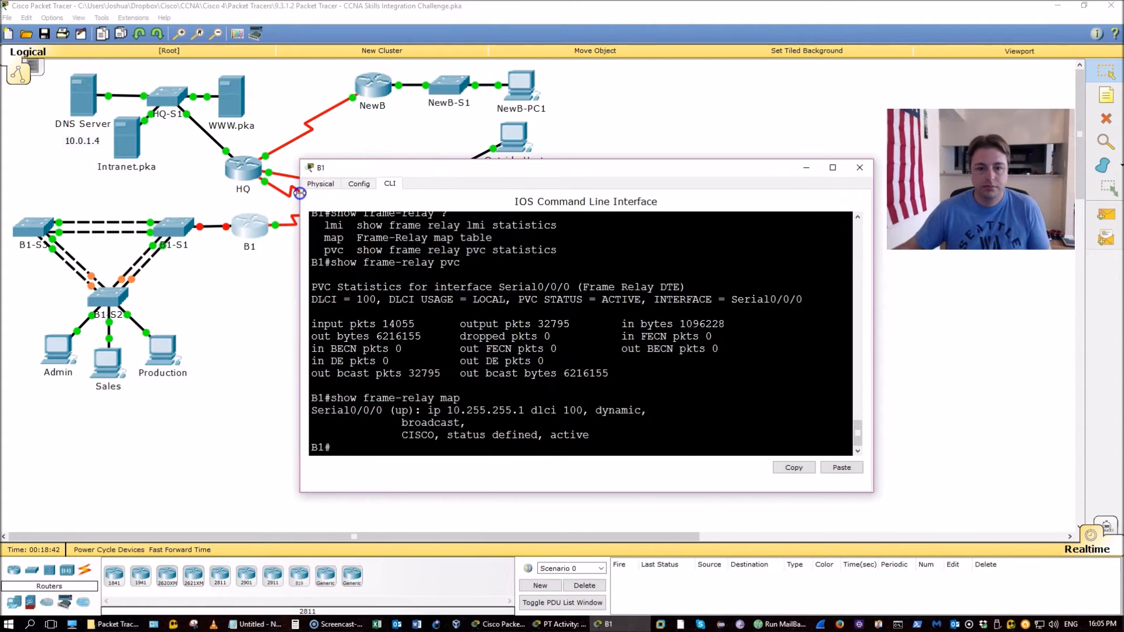
{"action": "key", "text": "alt+Tab"}
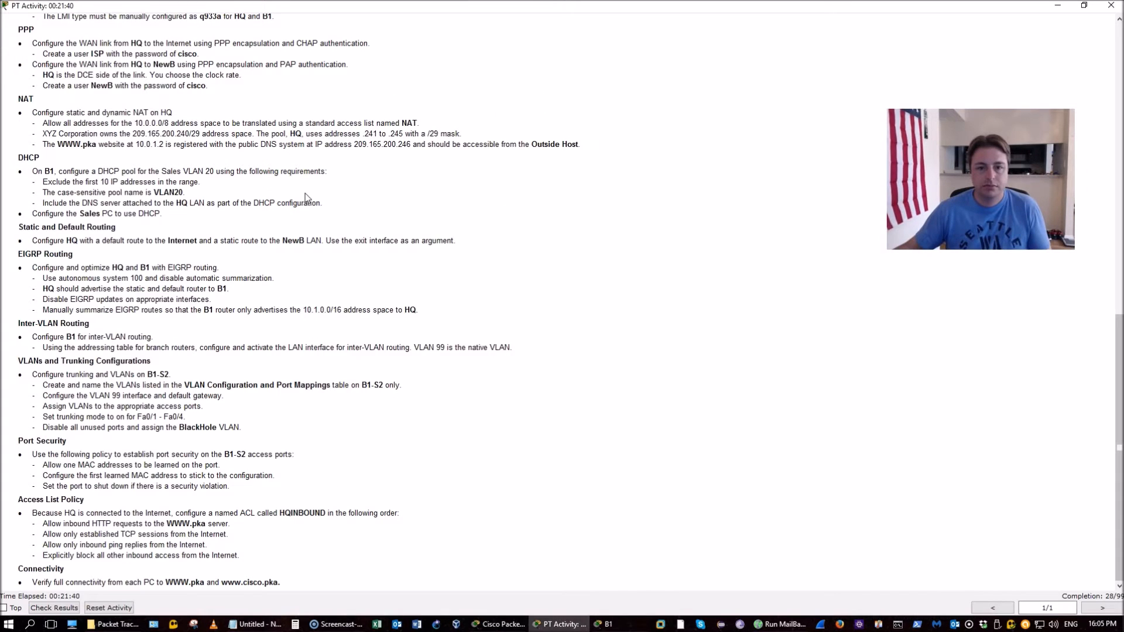
{"action": "key", "text": "Return"}
{"action": "type", "text": "conf t"}
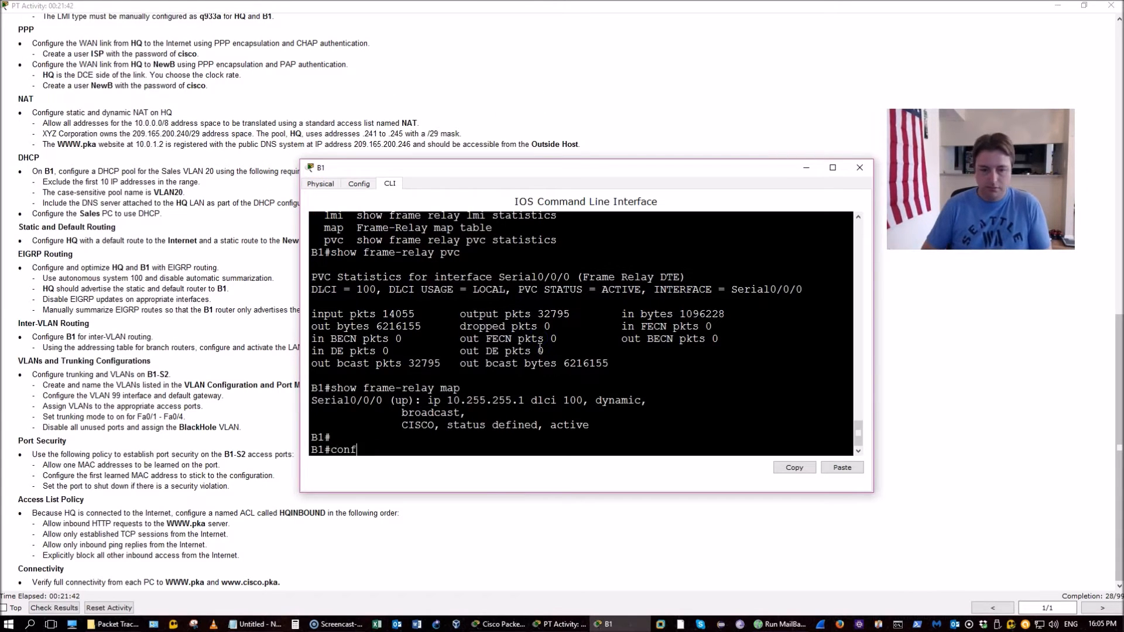
{"action": "key", "text": "Return"}
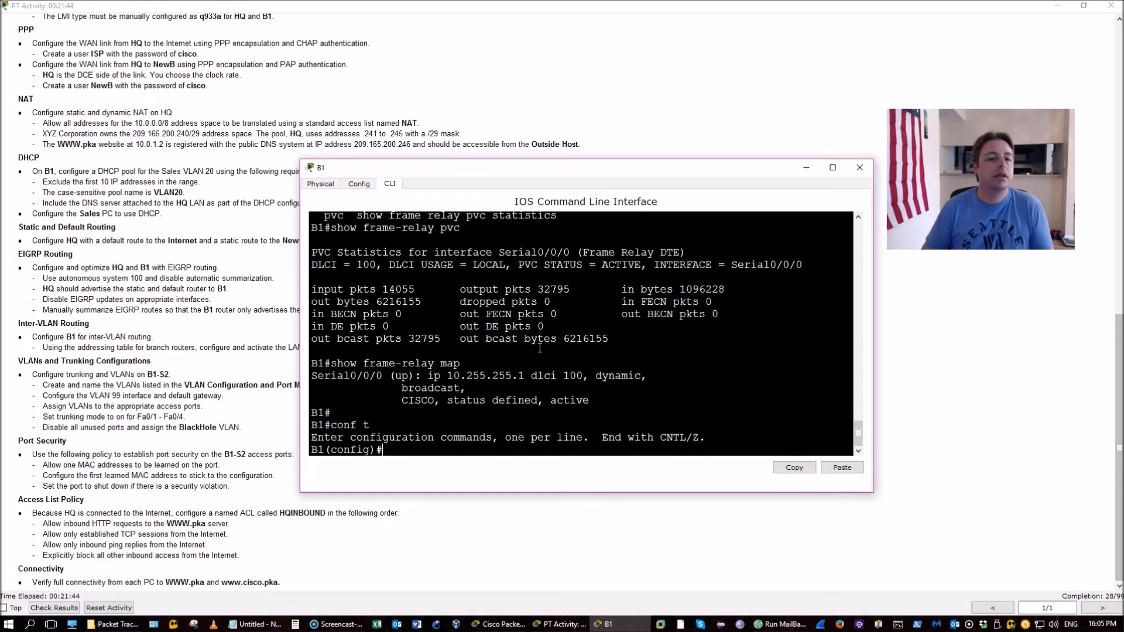
Review the DHCP exclusion requirement and VLAN 20's network address in the instructions
{"action": "left_click", "coordinate": [543, 348]}
{"action": "left_click", "coordinate": [237, 220]}
{"action": "left_click", "coordinate": [157, 211]}
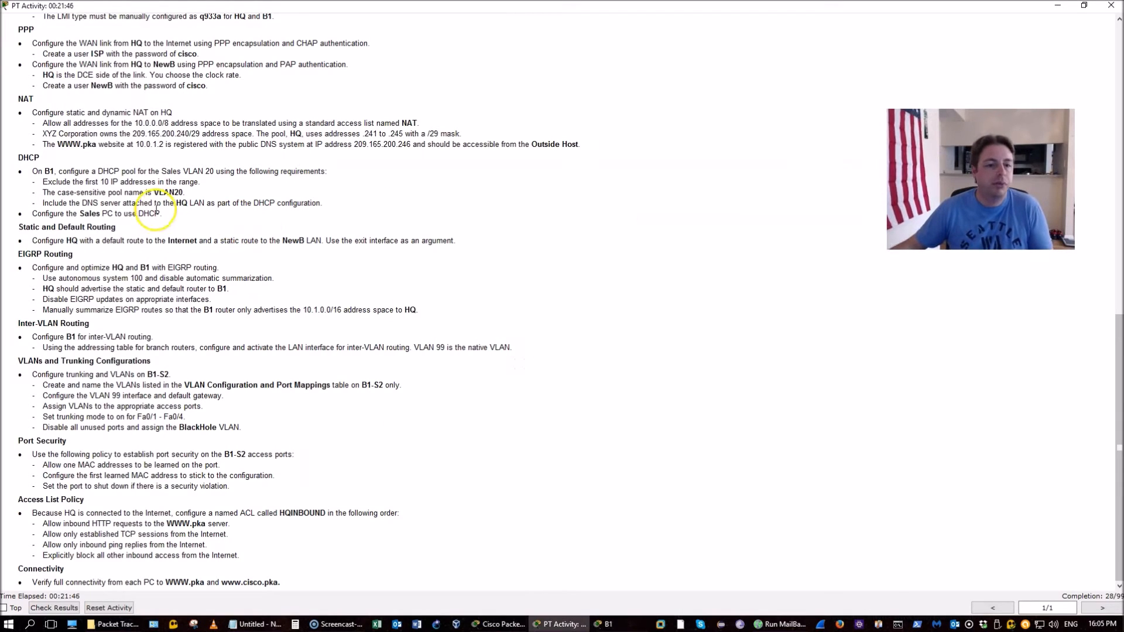
{"action": "left_click_drag", "start_coordinate": [58, 181], "coordinate": [211, 193]}
{"action": "left_click", "coordinate": [102, 200]}
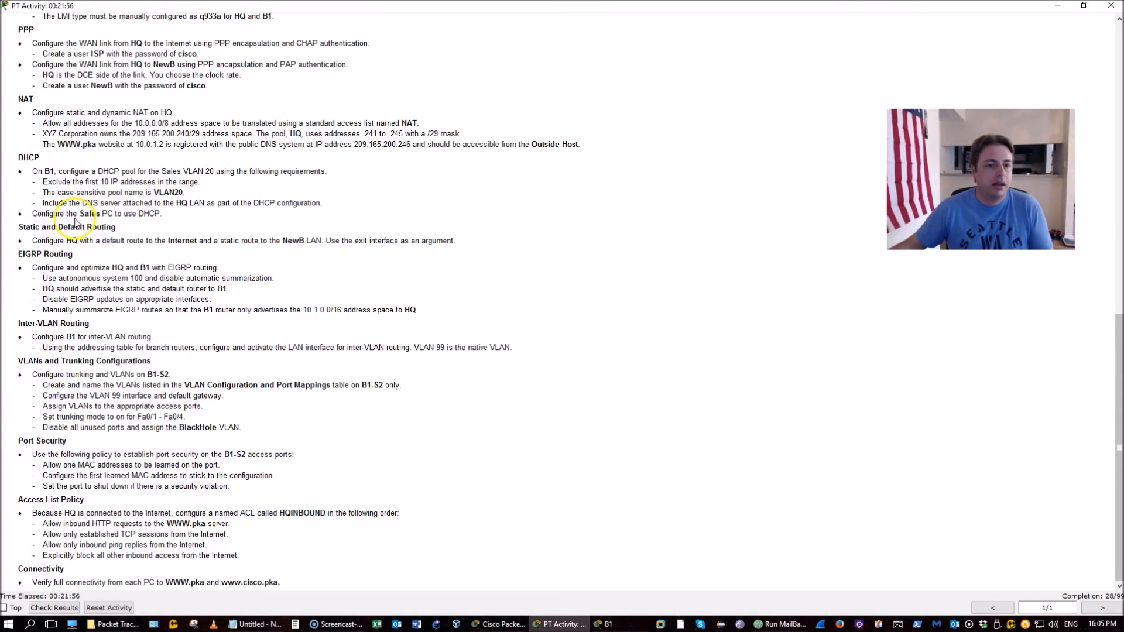
{"action": "scroll", "coordinate": [555, 356], "scroll_direction": "up", "scroll_amount": 5}
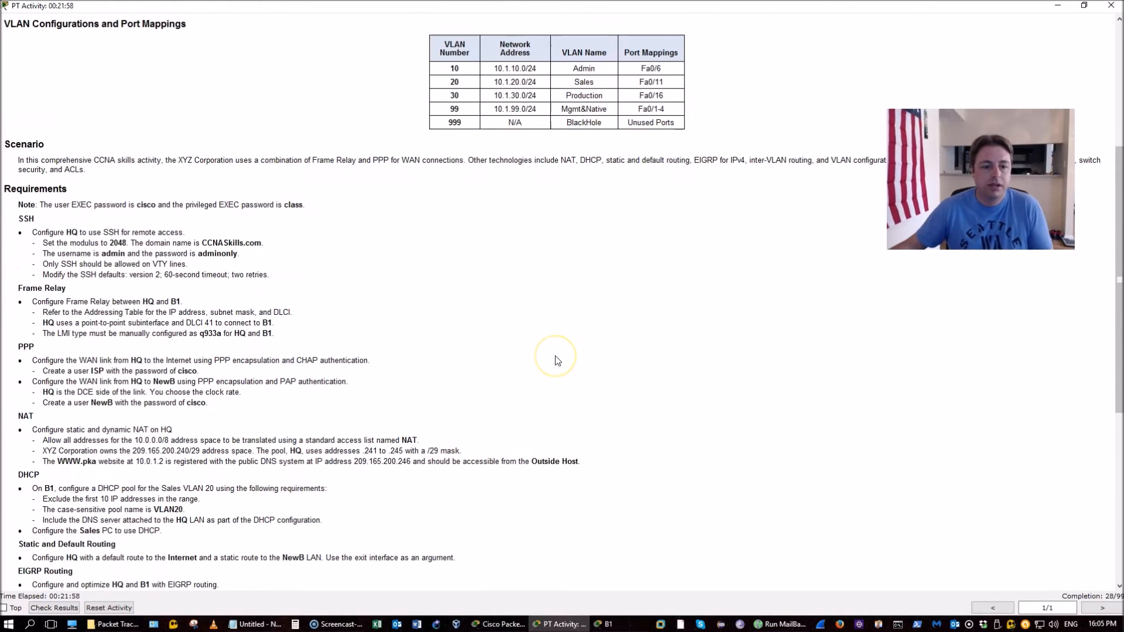
{"action": "left_click_drag", "start_coordinate": [436, 82], "coordinate": [540, 81]}
{"action": "left_click", "coordinate": [542, 81]}
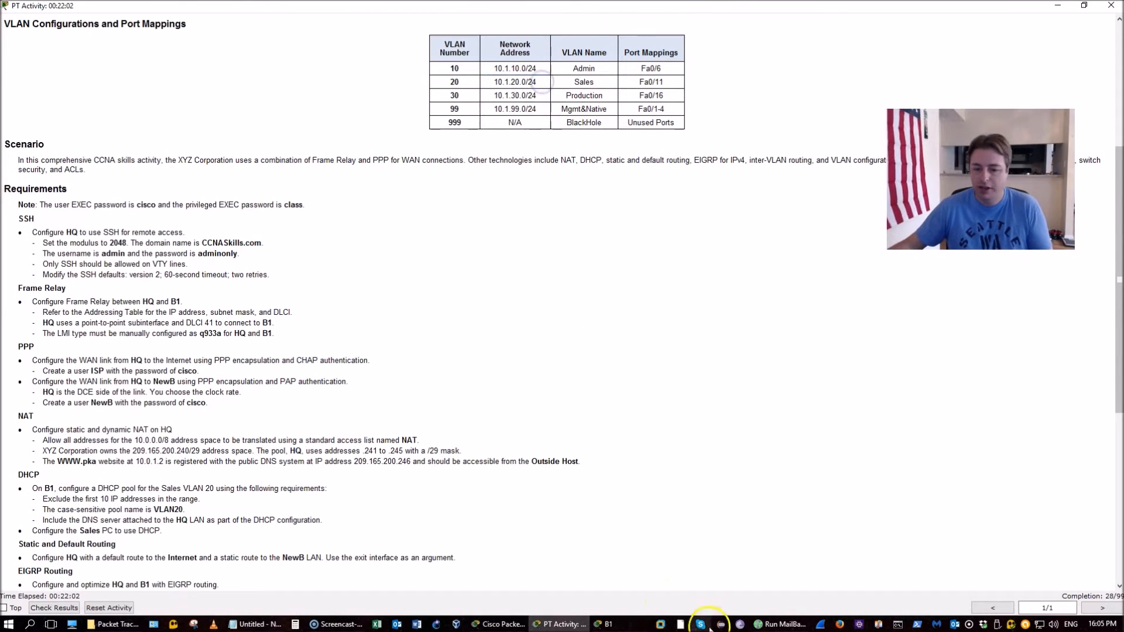
{"action": "left_click", "coordinate": [618, 627]}
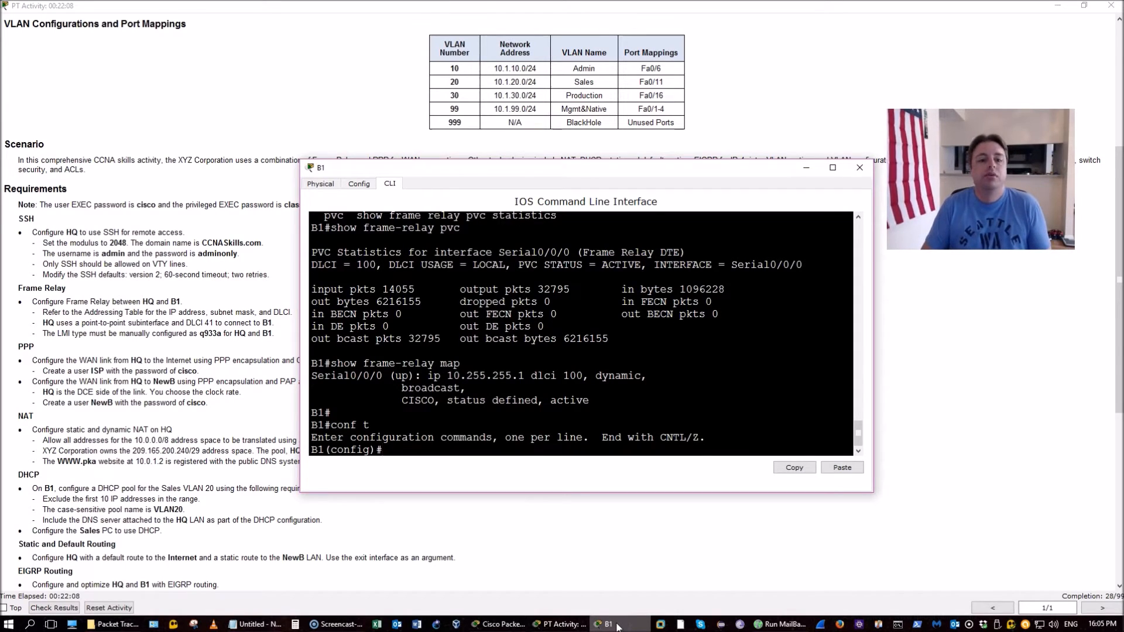
Exclude 10.1.20.1 through 10.1.20.10 from DHCP on B1
{"action": "type", "text": "p dh"}
{"action": "key", "text": "Tab"}
{"action": "type", "text": "ex"}
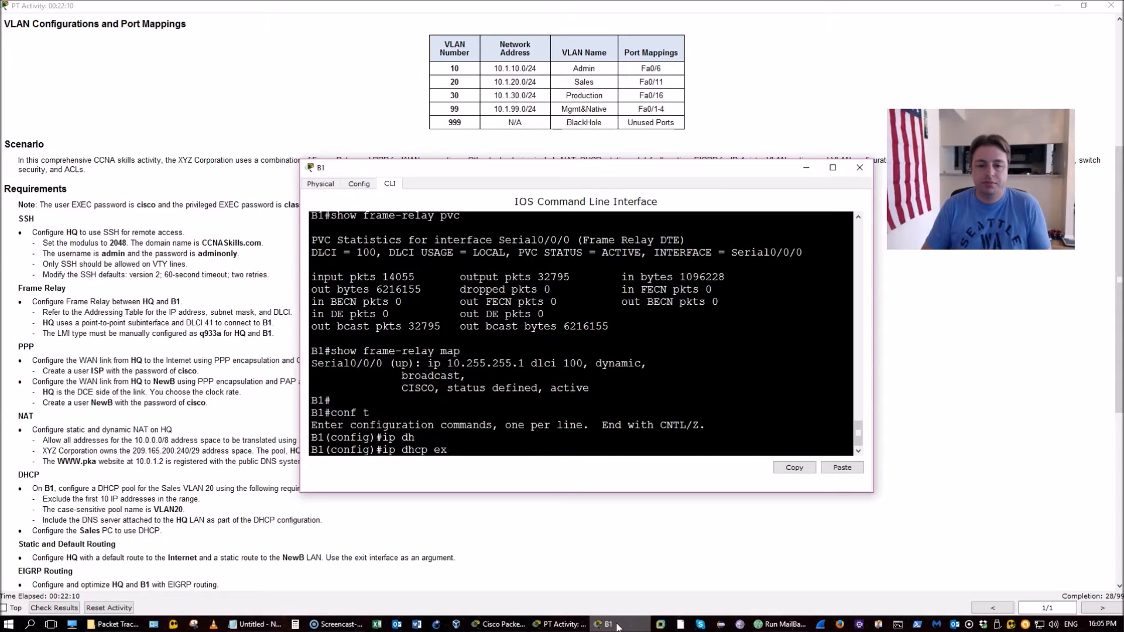
{"action": "key", "text": "Tab"}
{"action": "type", "text": "10.1.20"}
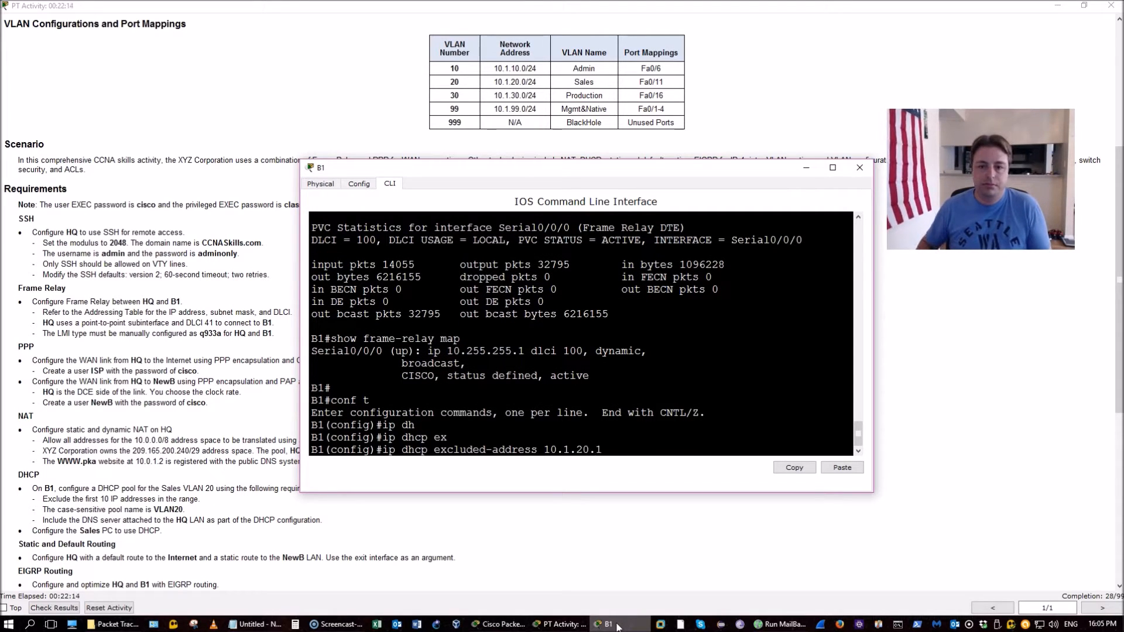
{"action": "type", "text": ".1 10.1.20.10"}
{"action": "key", "text": "Return"}
Create DHCP pool VLAN20 with network 10.1.20.0 255.255.255.0
{"action": "type", "text": "ip dh"}
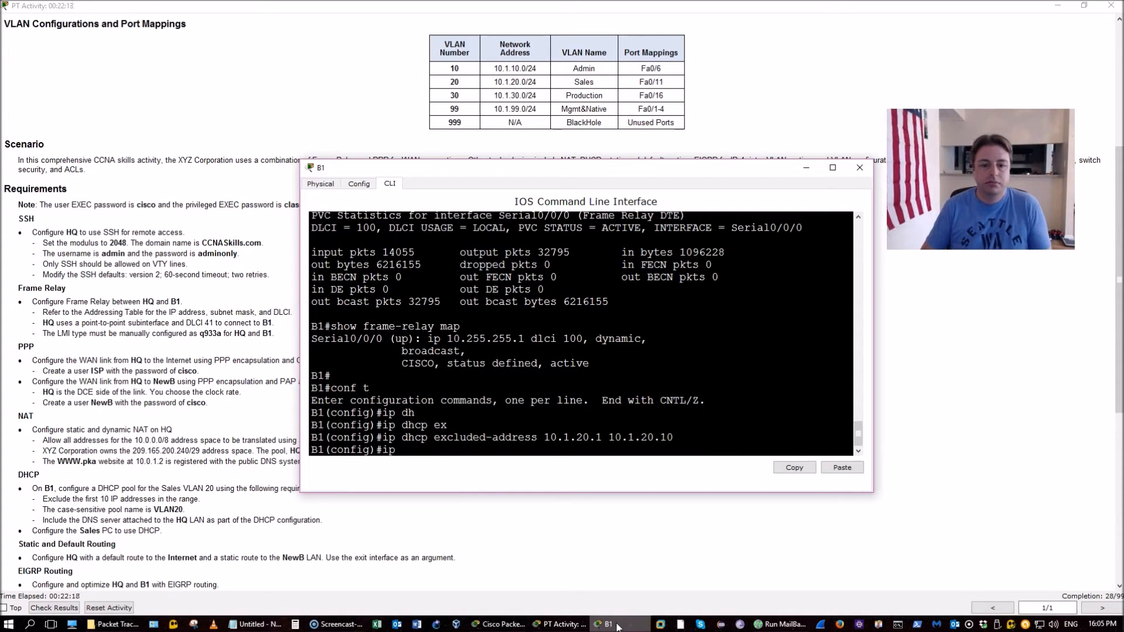
{"action": "type", "text": "cp pool"}
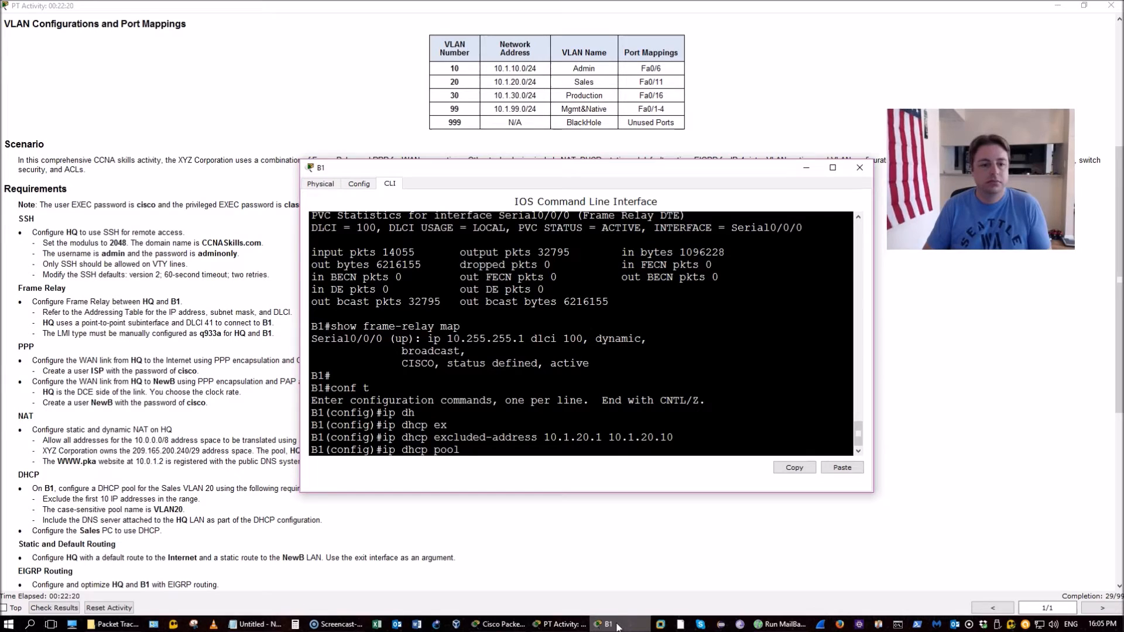
{"action": "type", "text": " VLAN20"}
{"action": "key", "text": "Return"}
{"action": "type", "text": "netowr"}
{"action": "key", "text": "BackSpace"}
{"action": "key", "text": "BackSpace"}
{"action": "key", "text": "BackSpace"}
{"action": "type", "text": "work "}
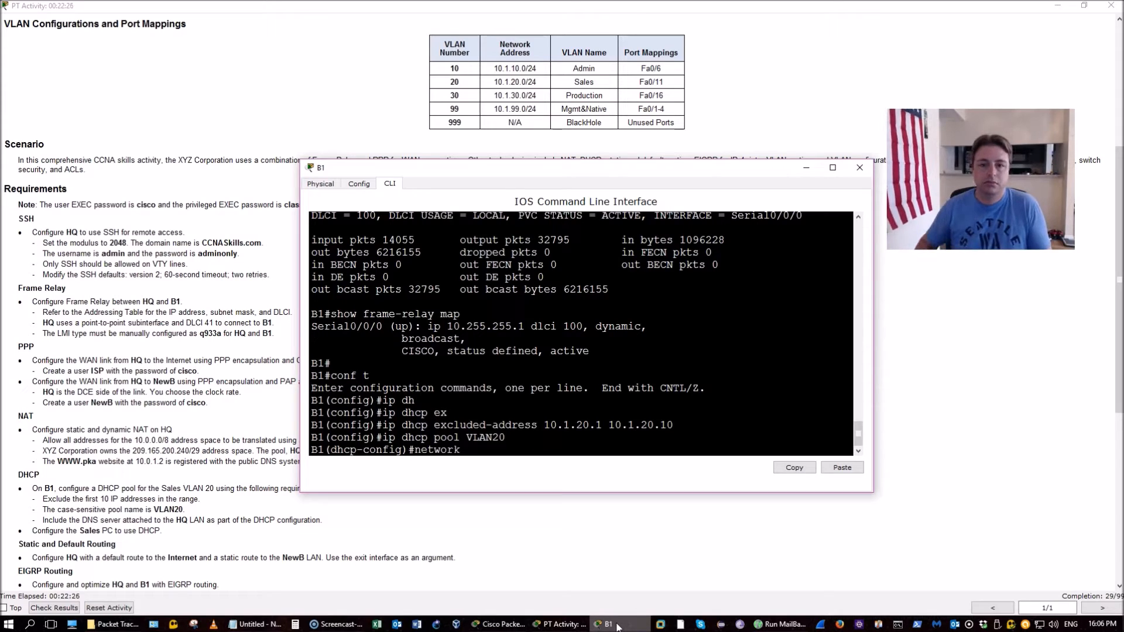
{"action": "type", "text": "10.1"}
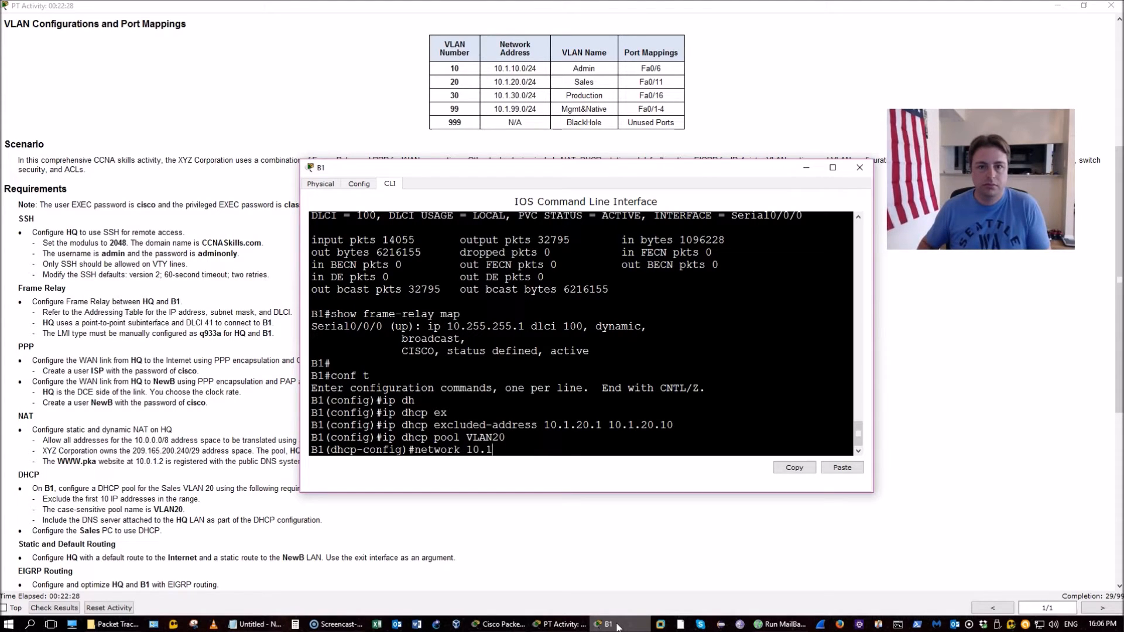
{"action": "type", "text": ".20.0 "}
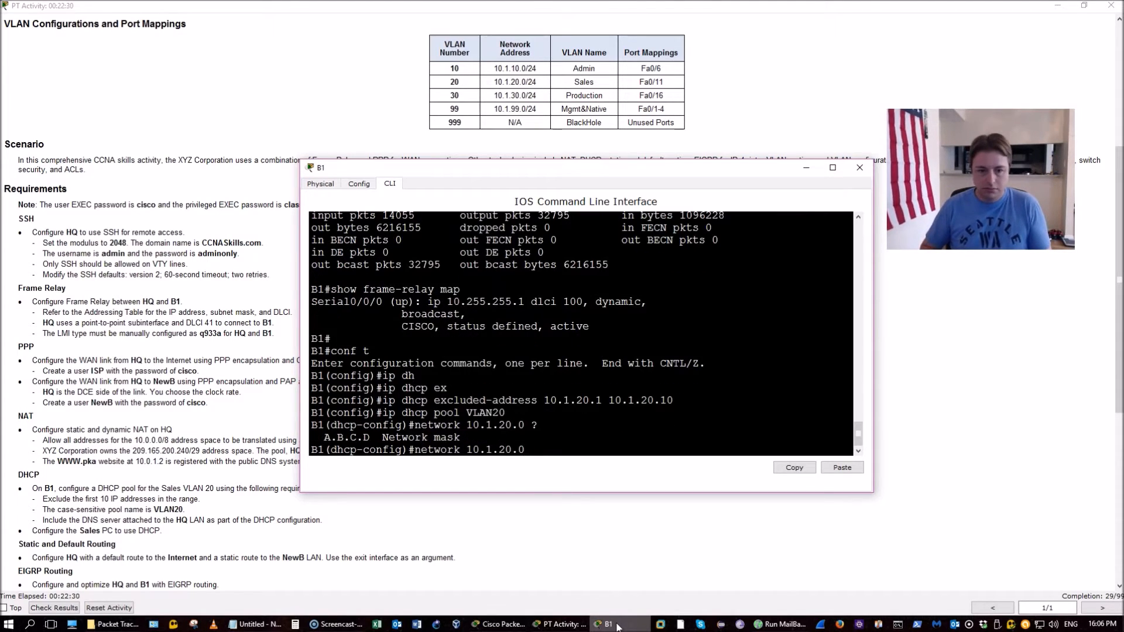
{"action": "type", "text": "?255.255.255.0"}
{"action": "key", "text": "Return"}
Set the VLAN20 pool's DNS server to 10.0.1.4
{"action": "type", "text": "dns"}
{"action": "key", "text": "Tab"}
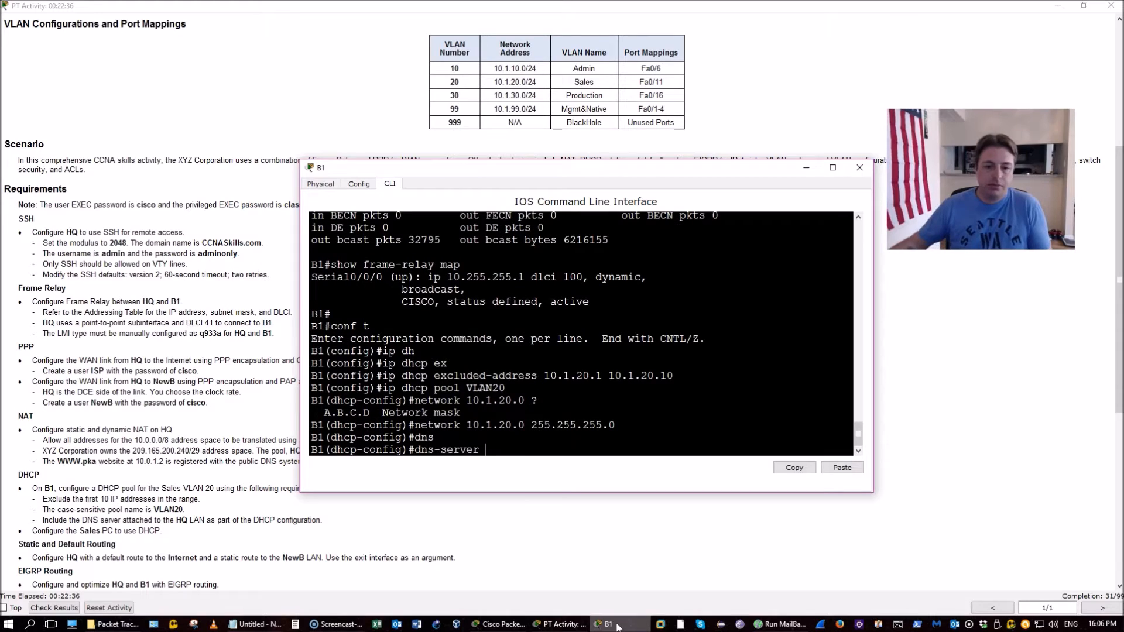
{"action": "left_click", "coordinate": [502, 624]}
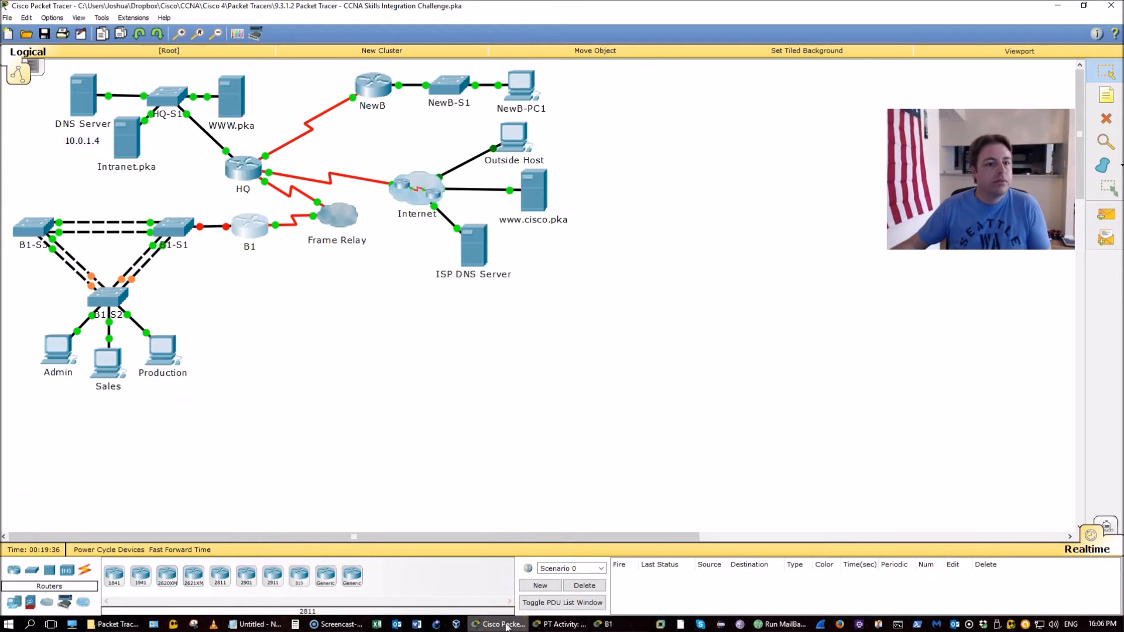
{"action": "left_click", "coordinate": [97, 162]}
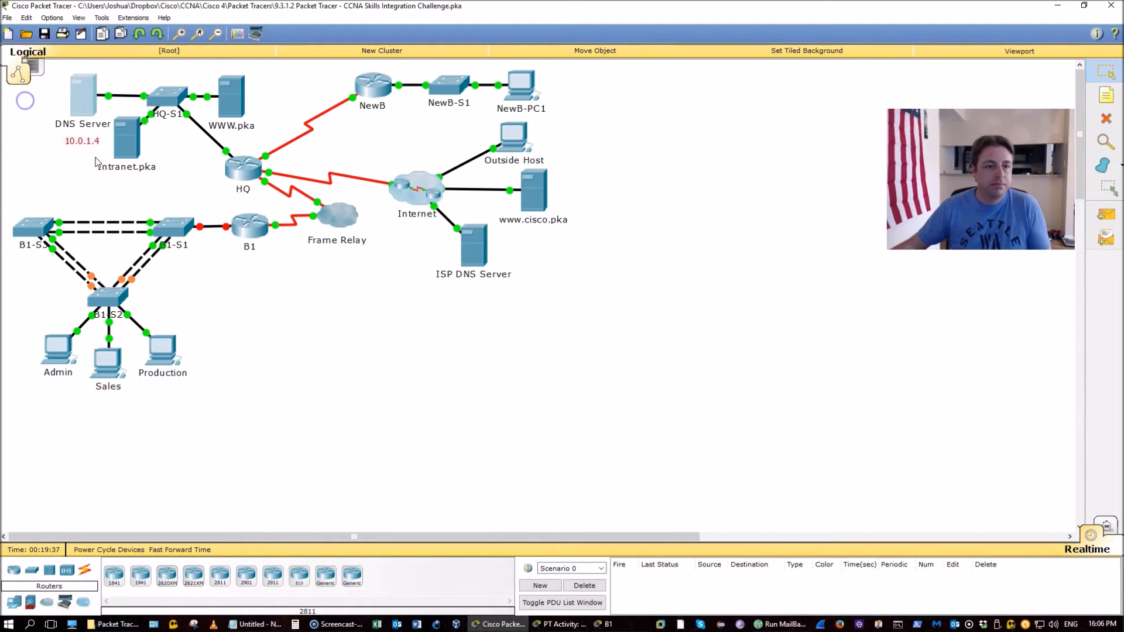
{"action": "key", "text": "alt+Tab"}
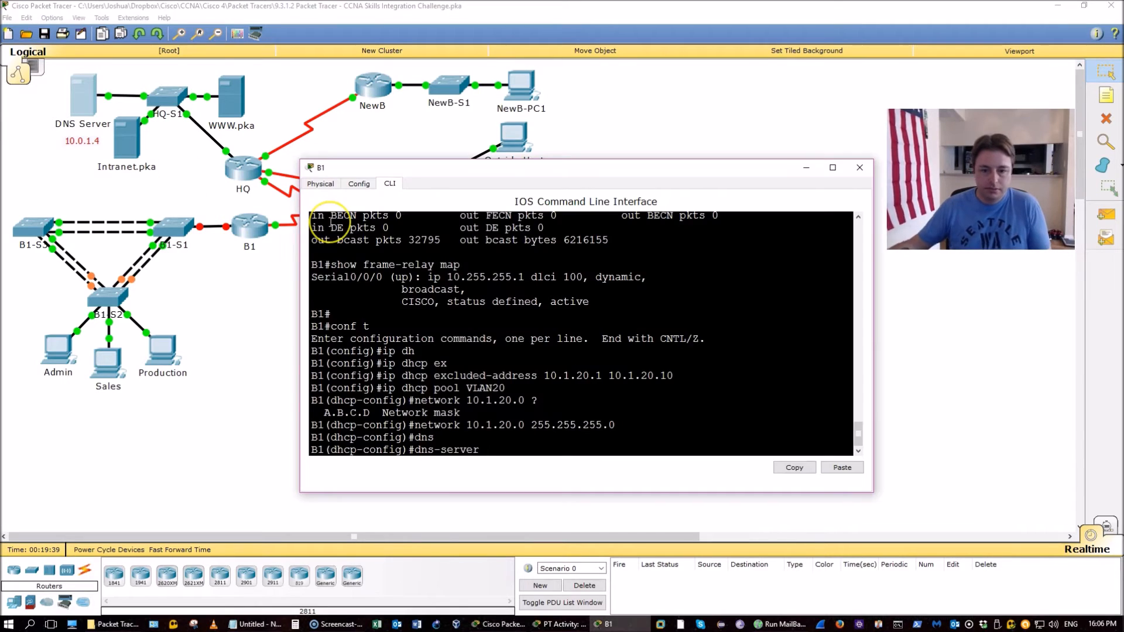
{"action": "type", "text": "10.0.1.4"}
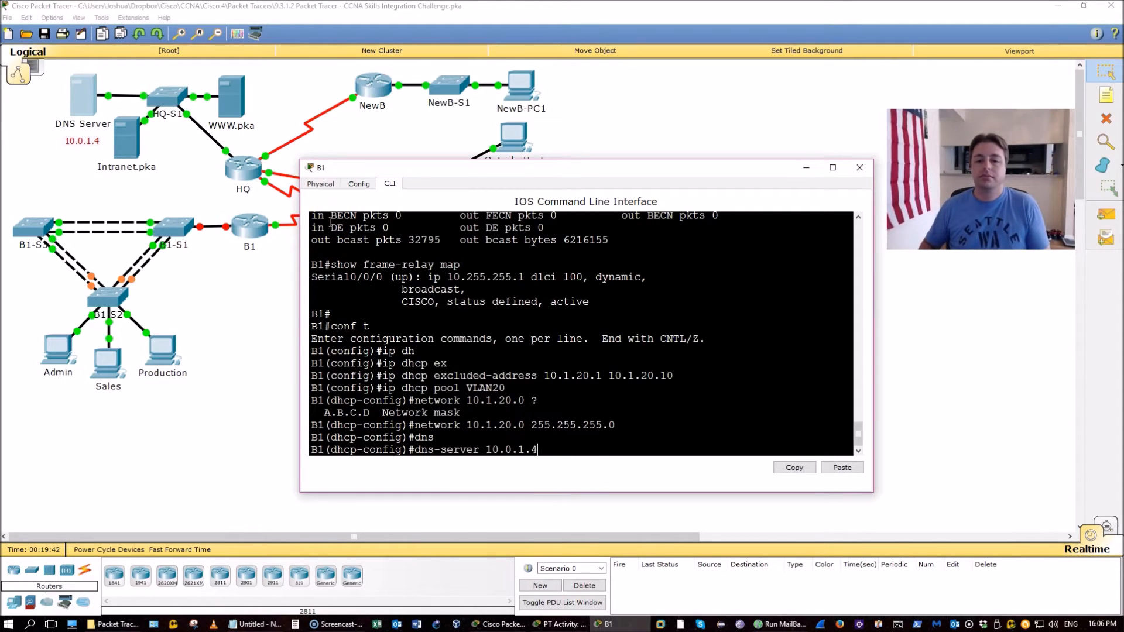
{"action": "key", "text": "Return"}
Set the pool's default router to 10.1.20.1 and save B1's configuration with do wr
{"action": "type", "text": "def"}
{"action": "key", "text": "Tab"}
{"action": "type", "text": "10.1.20.1"}
{"action": "key", "text": "Return"}
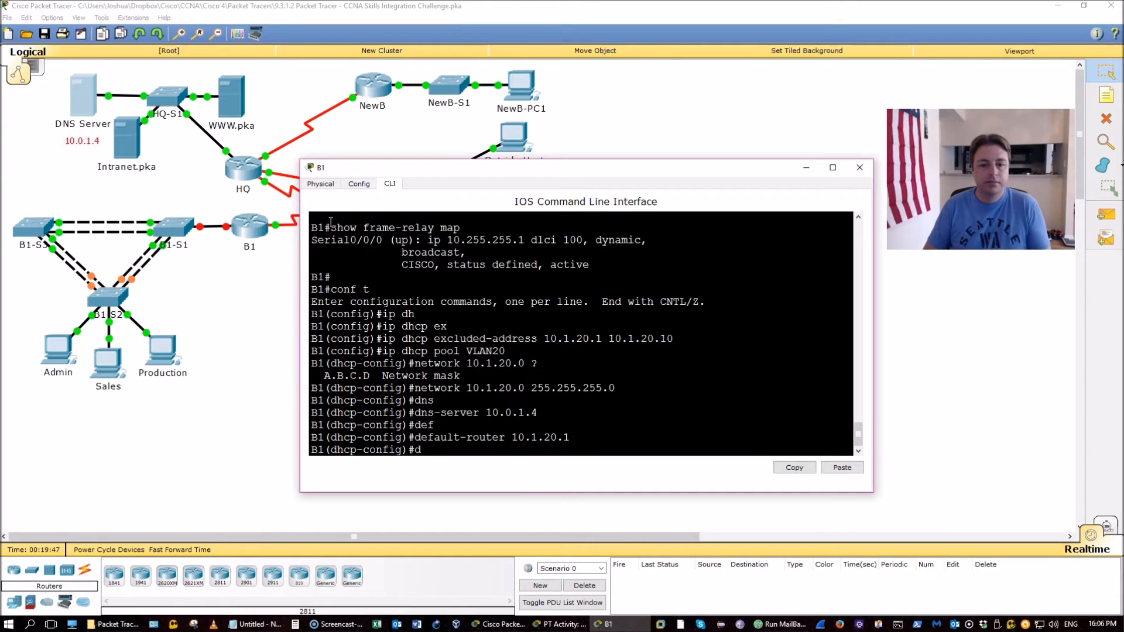
{"action": "type", "text": "do wr"}
{"action": "key", "text": "Return"}
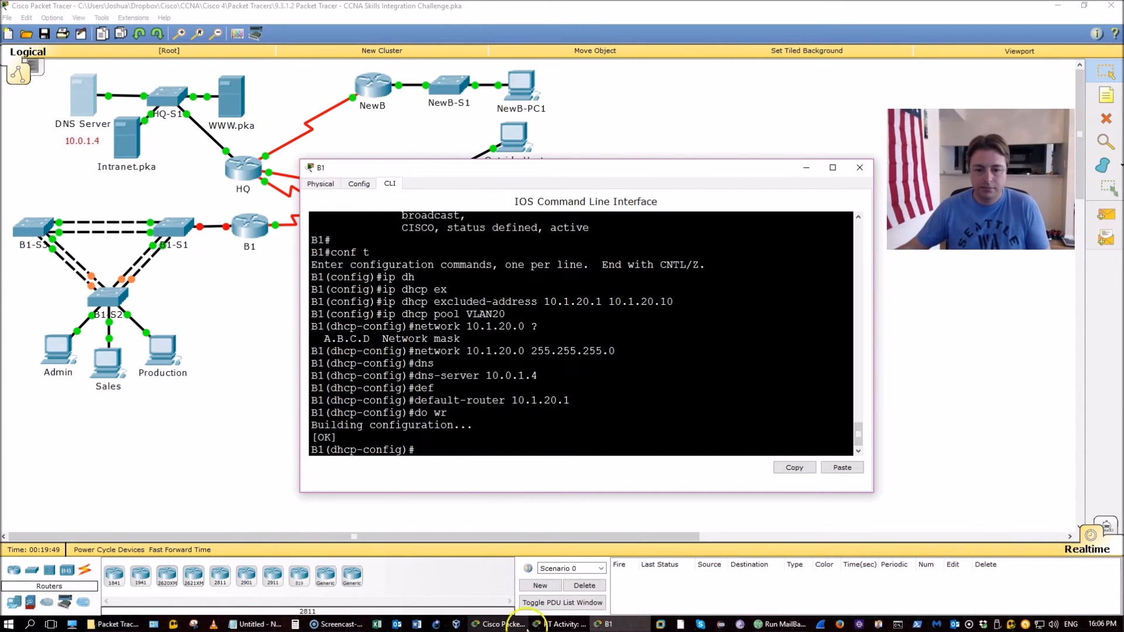
{"action": "left_click", "coordinate": [547, 624]}
{"action": "scroll", "coordinate": [529, 393], "scroll_direction": "down", "scroll_amount": 5}
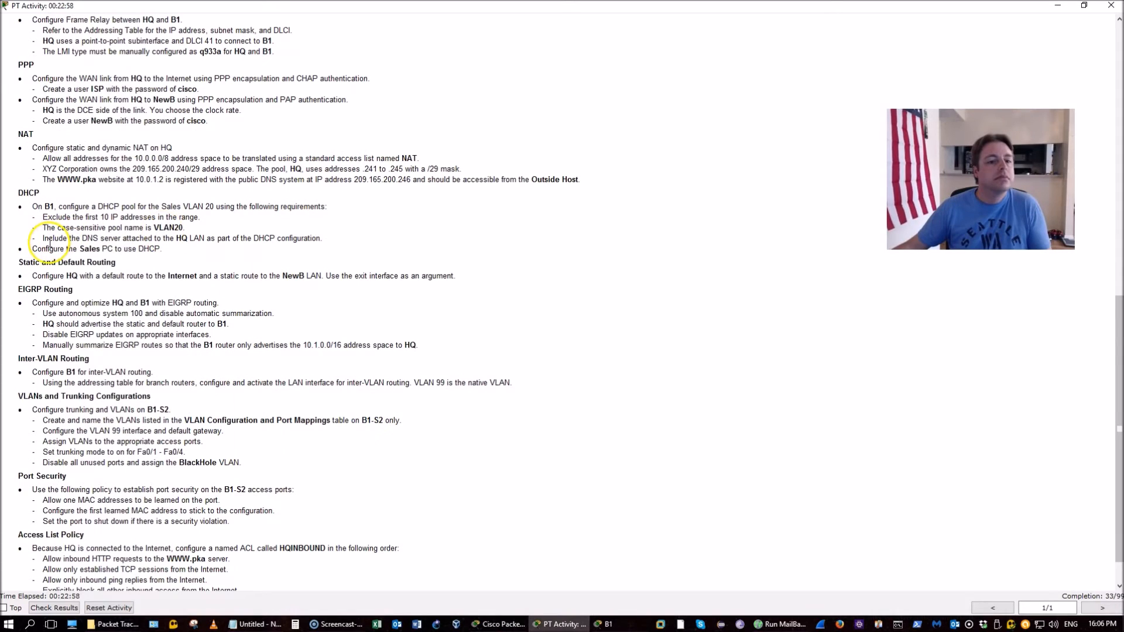
In the Sales PC's Desktop IP Configuration, select DHCP
{"action": "left_click", "coordinate": [485, 624]}
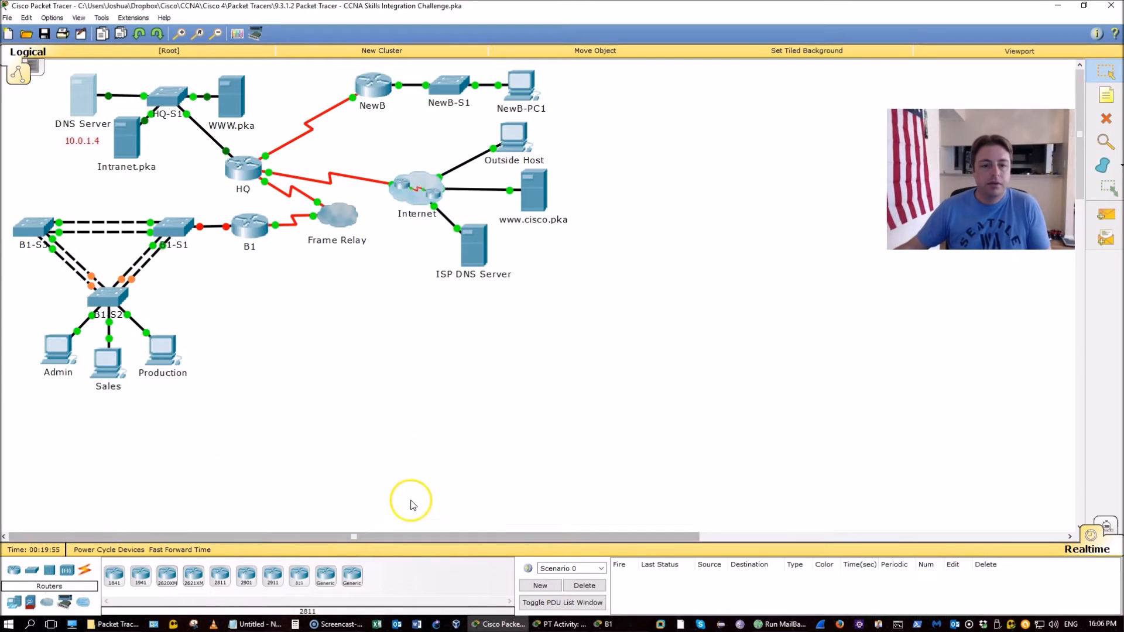
{"action": "left_click", "coordinate": [104, 360]}
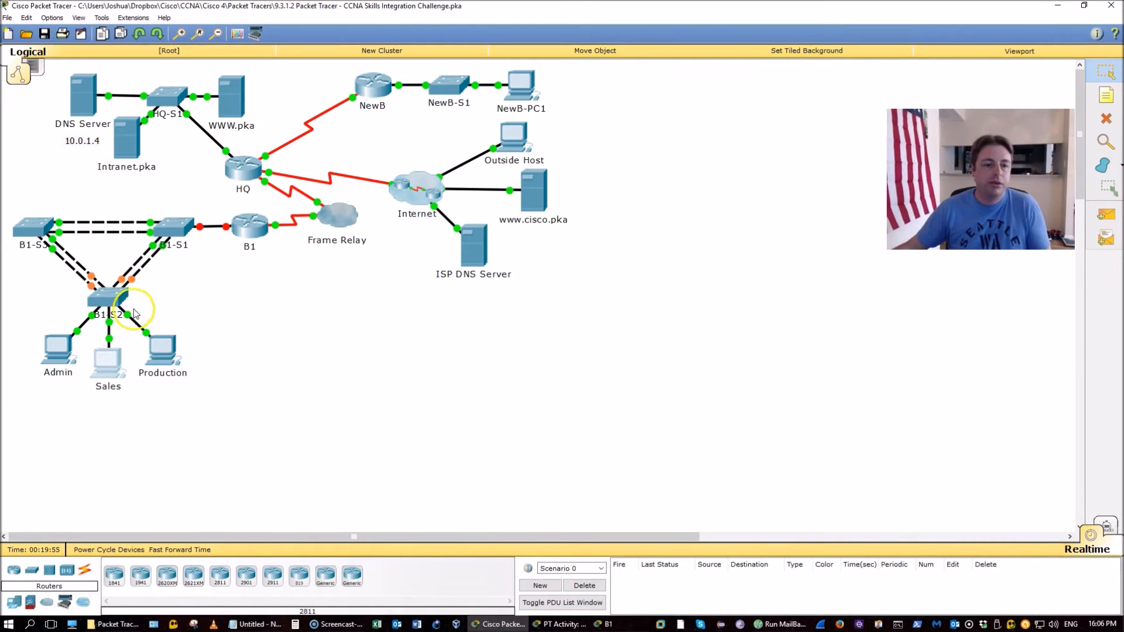
{"action": "left_click_drag", "start_coordinate": [184, 299], "coordinate": [49, 269]}
{"action": "left_click", "coordinate": [364, 369]}
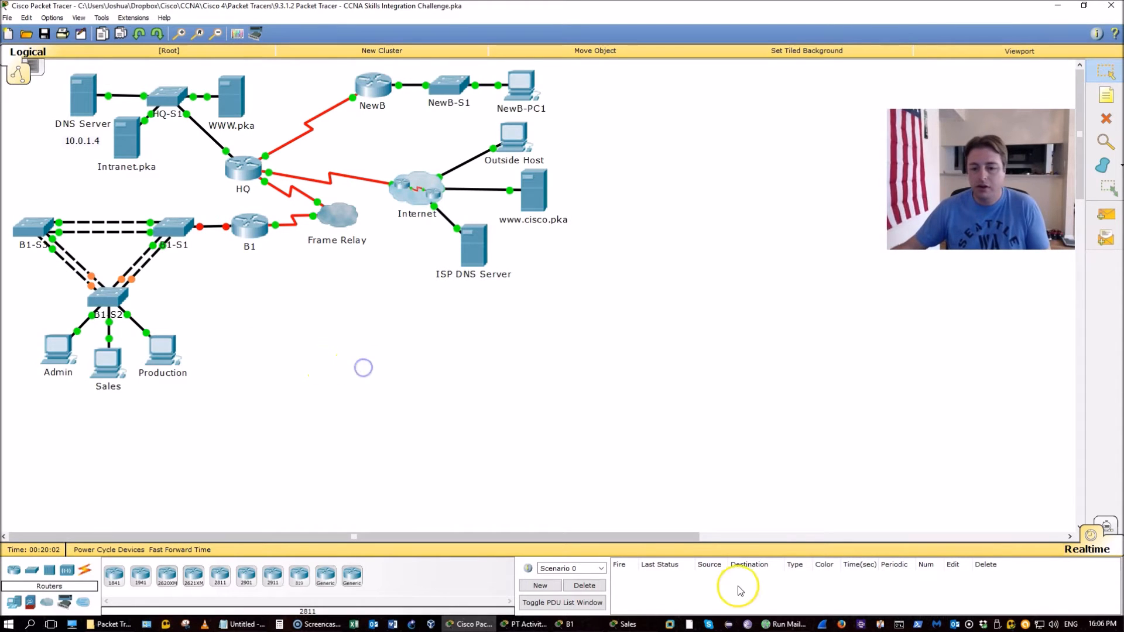
{"action": "left_click", "coordinate": [626, 624]}
{"action": "left_click", "coordinate": [475, 186]}
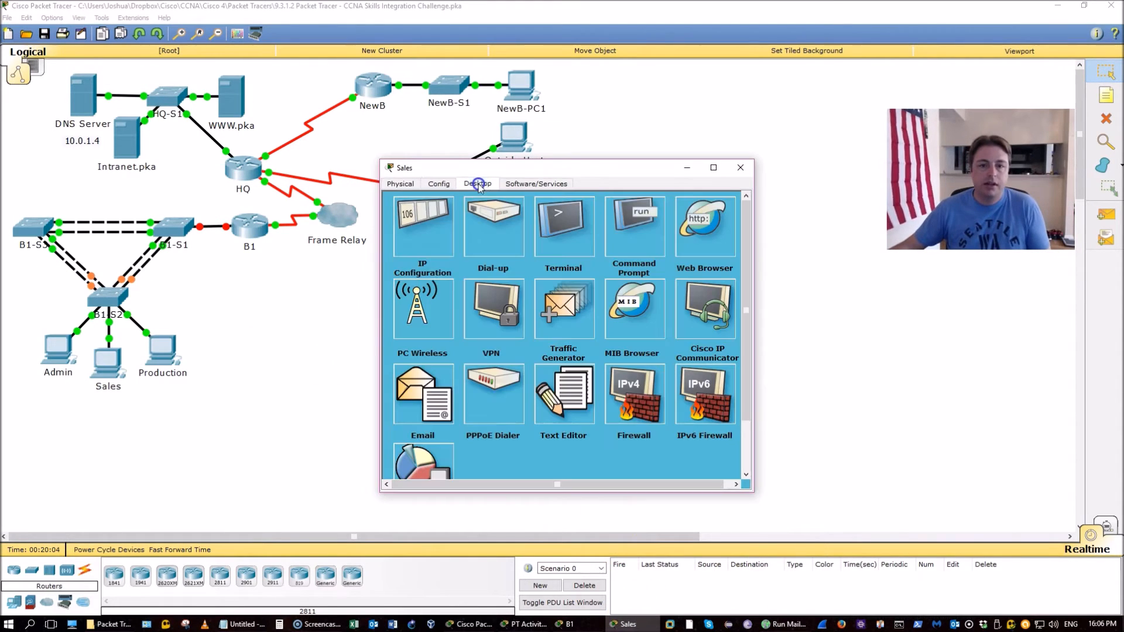
{"action": "left_click", "coordinate": [427, 252]}
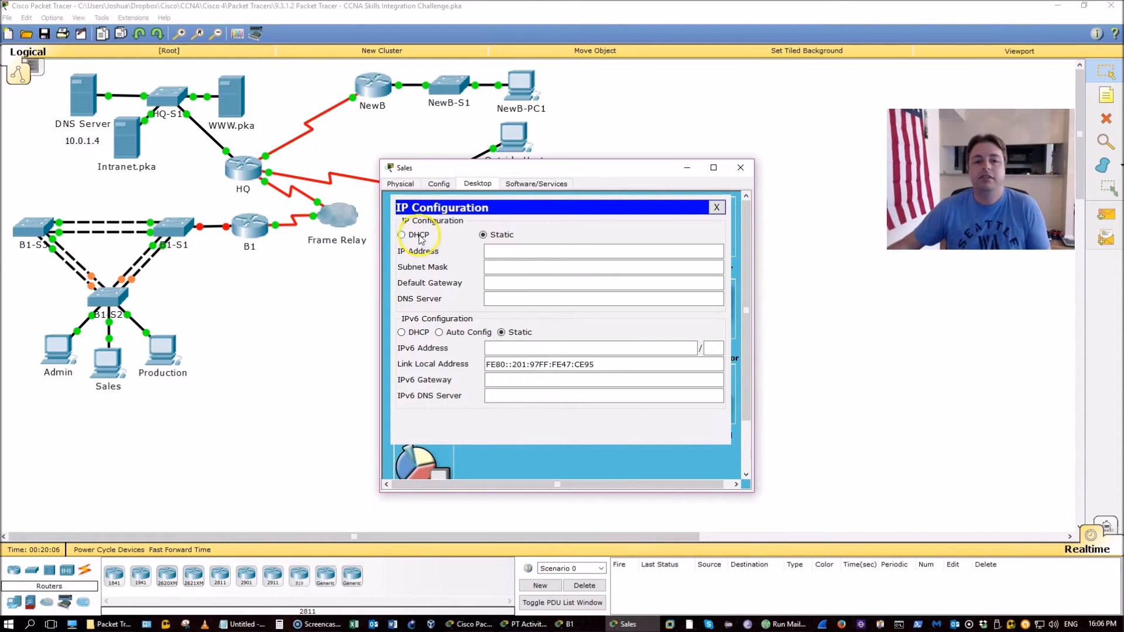
{"action": "left_click", "coordinate": [402, 235]}
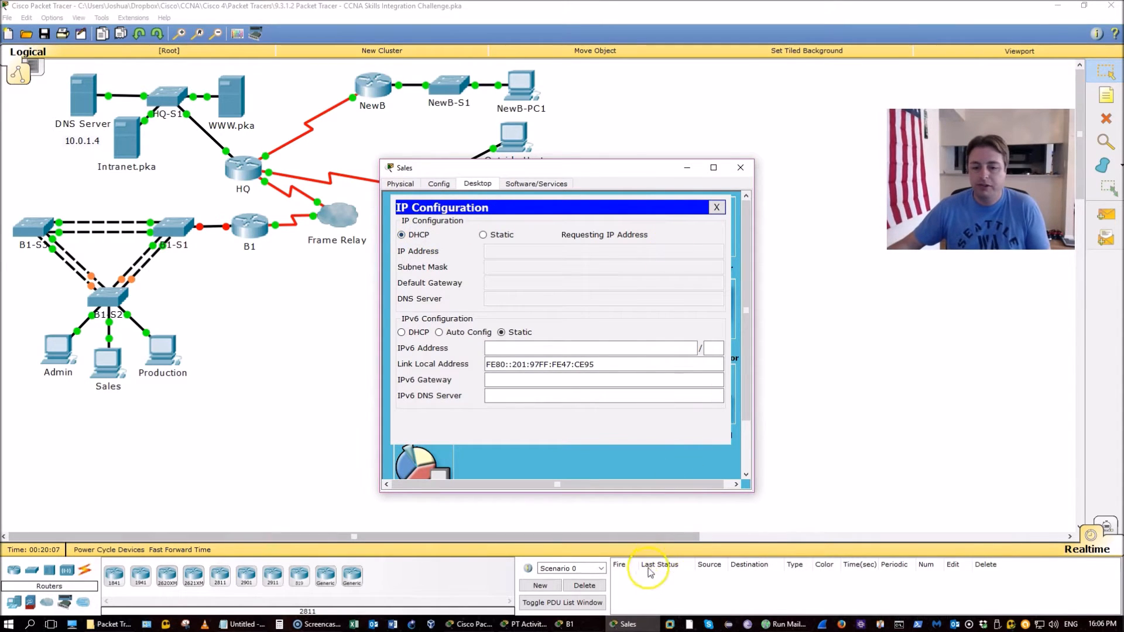
{"action": "left_click", "coordinate": [565, 624]}
{"action": "left_click", "coordinate": [524, 624]}
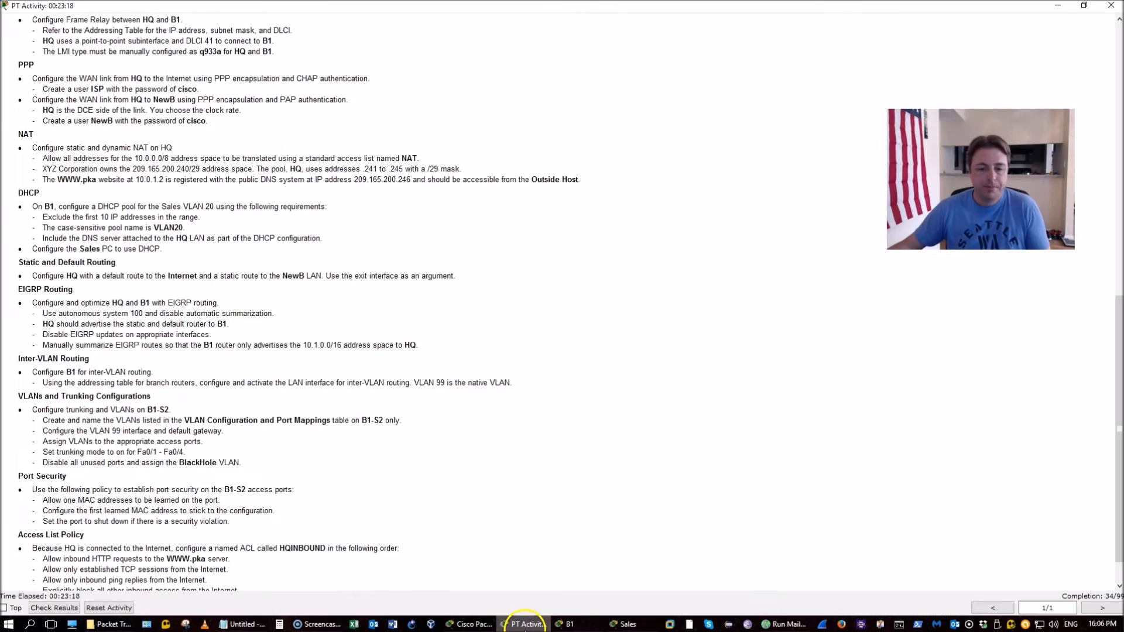
Leave B1's configuration mode, save with wr, and close B1's window
{"action": "scroll", "coordinate": [397, 364], "scroll_direction": "down", "scroll_amount": 1}
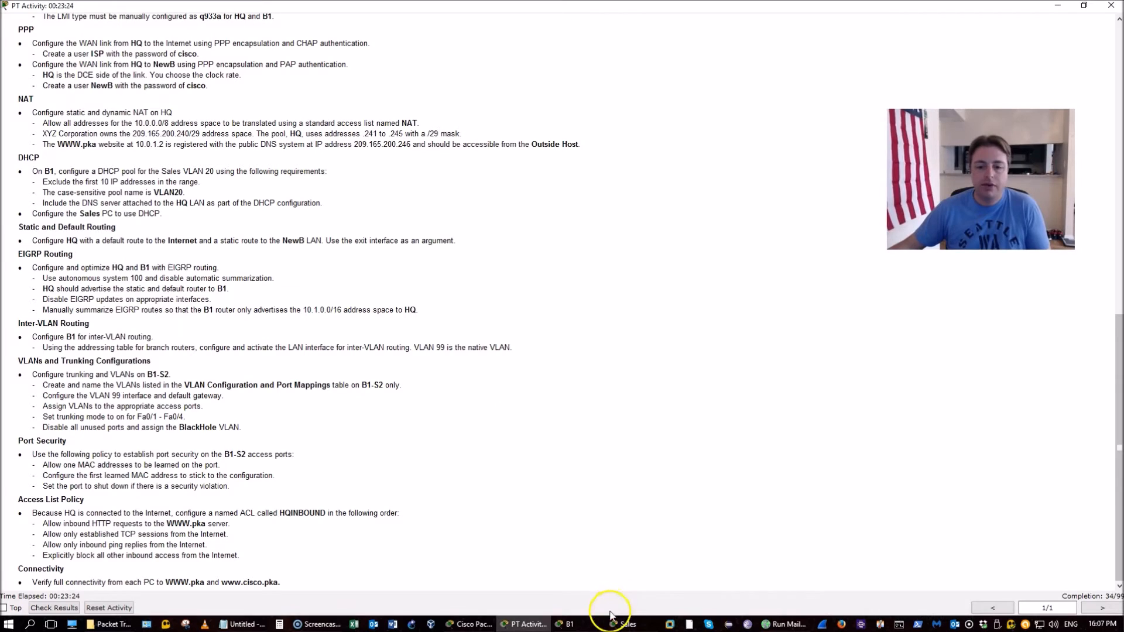
{"action": "left_click", "coordinate": [591, 624]}
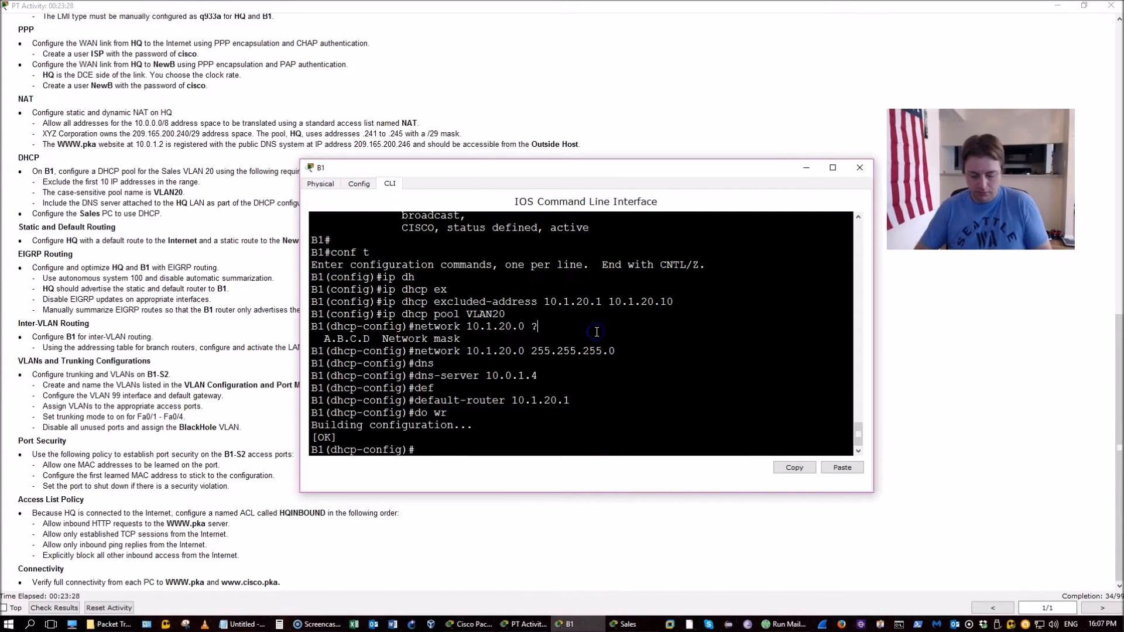
{"action": "key", "text": "ctrl+z"}
{"action": "type", "text": "wr"}
{"action": "key", "text": "Return"}
{"action": "key", "text": "alt+F4"}
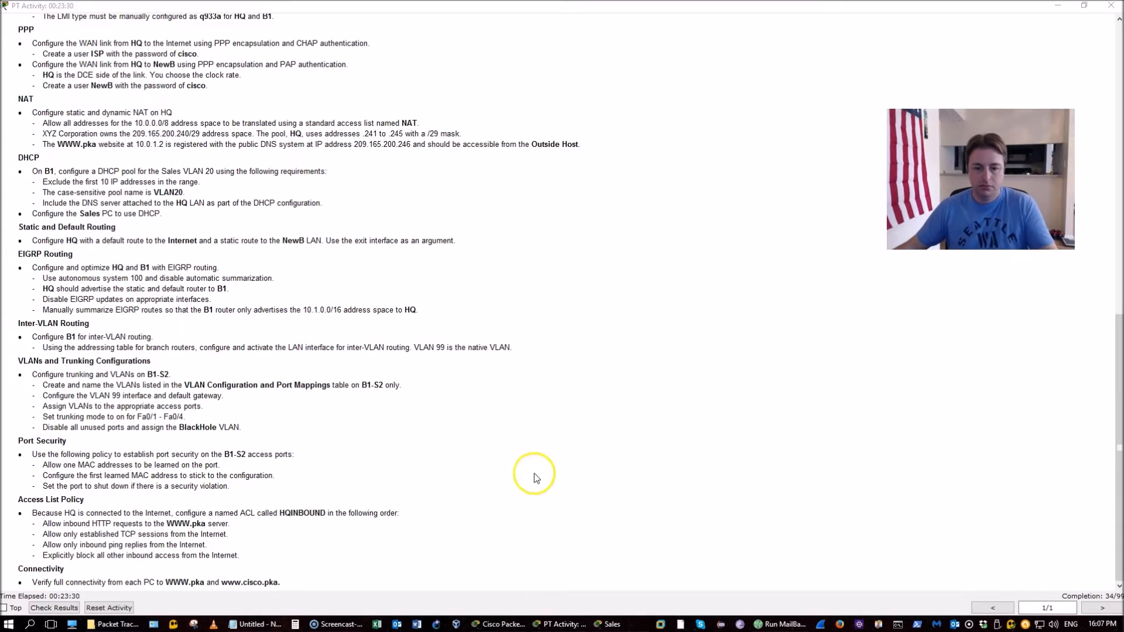
Reopen HQ's command line and widen and raise its terminal beside the instructions
{"action": "left_click", "coordinate": [498, 627]}
{"action": "left_click", "coordinate": [243, 169]}
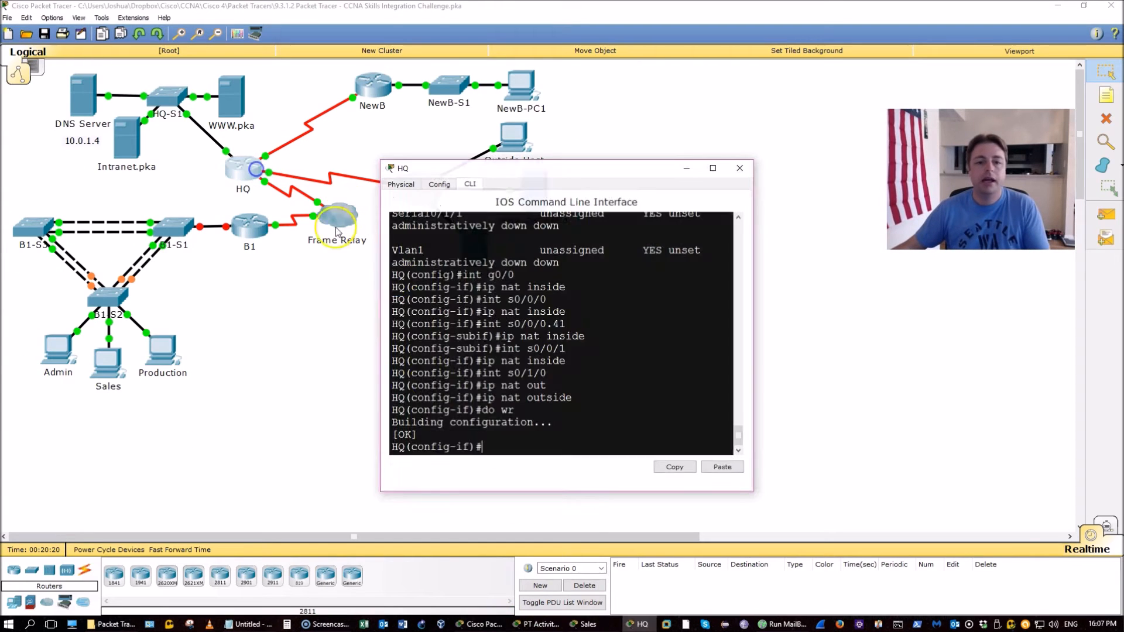
{"action": "left_click", "coordinate": [524, 624]}
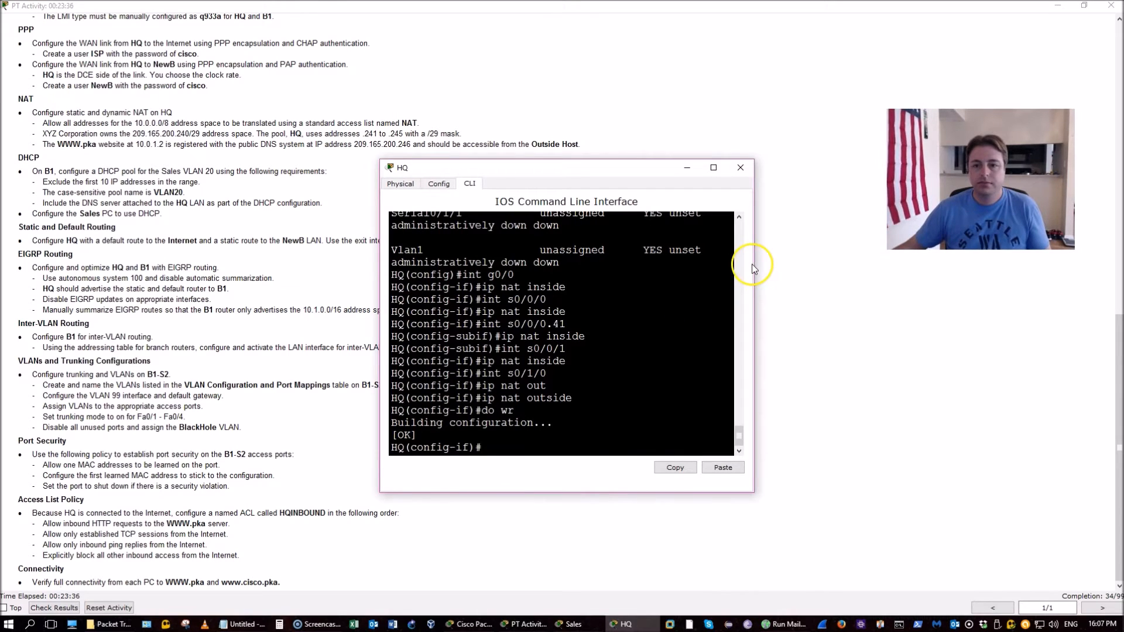
{"action": "left_click_drag", "start_coordinate": [754, 263], "coordinate": [873, 264]}
{"action": "left_click_drag", "start_coordinate": [701, 134], "coordinate": [697, 96]}
{"action": "left_click", "coordinate": [141, 272]}
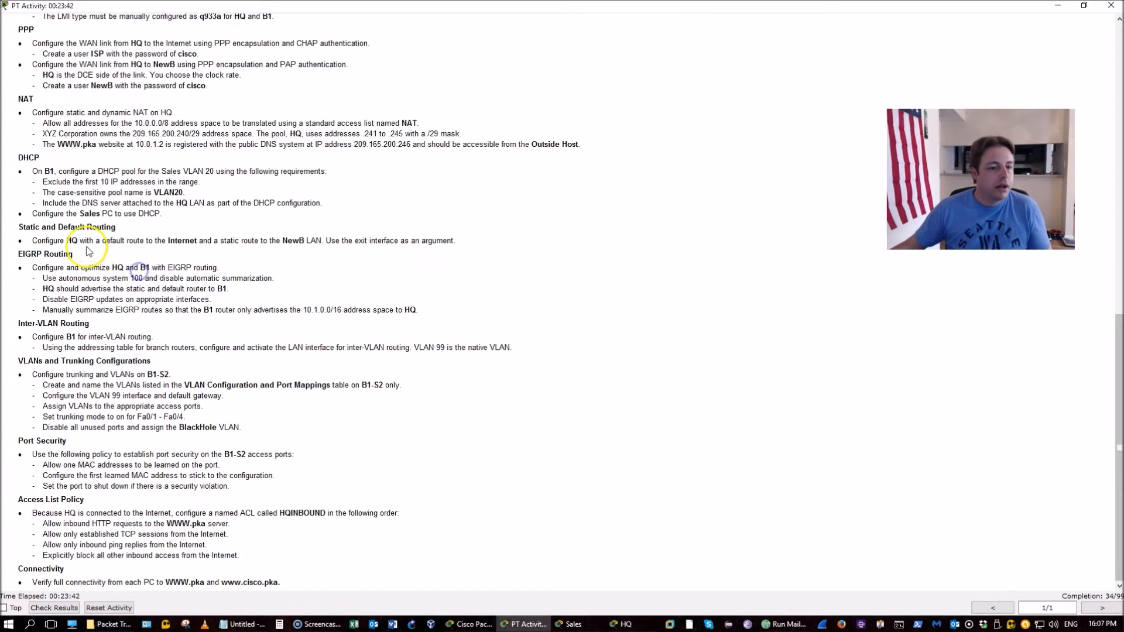
Review HQ's default route requirement, exit interface mode, and list HQ's interfaces
{"action": "left_click_drag", "start_coordinate": [70, 241], "coordinate": [268, 240]}
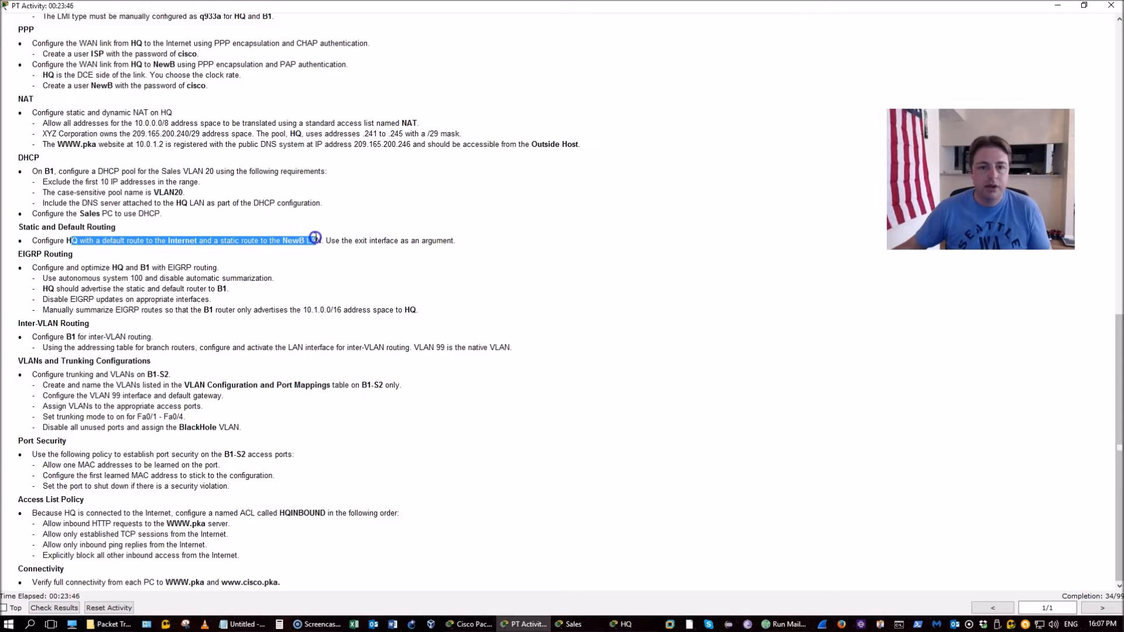
{"action": "left_click_drag", "start_coordinate": [324, 239], "coordinate": [462, 240]}
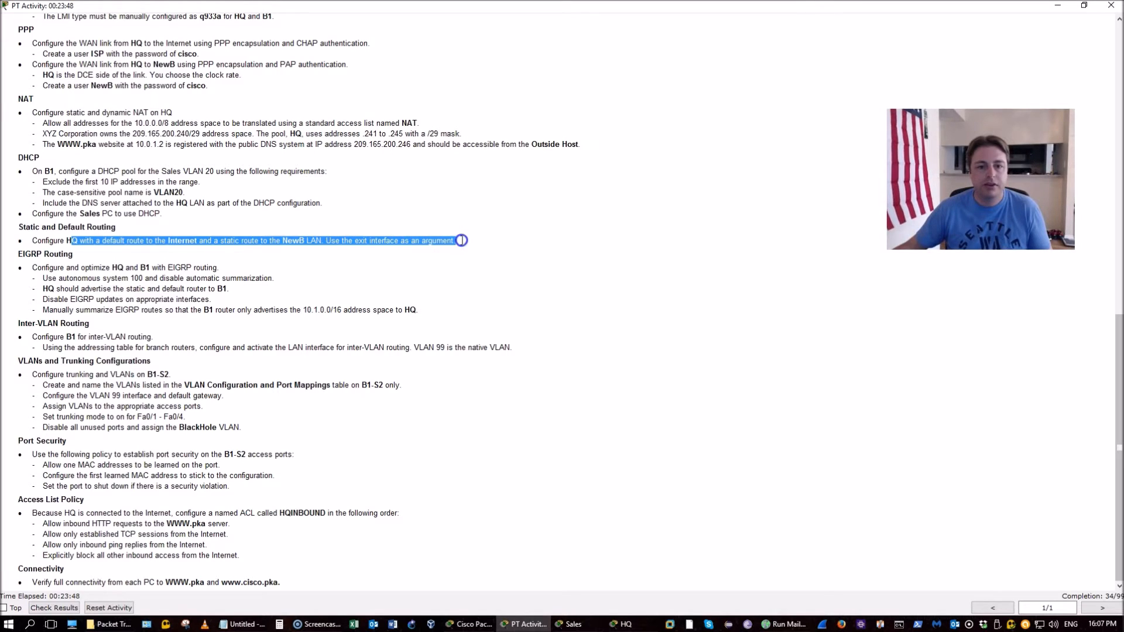
{"action": "key", "text": "alt+Tab"}
{"action": "type", "text": "exi"}
{"action": "key", "text": "Return"}
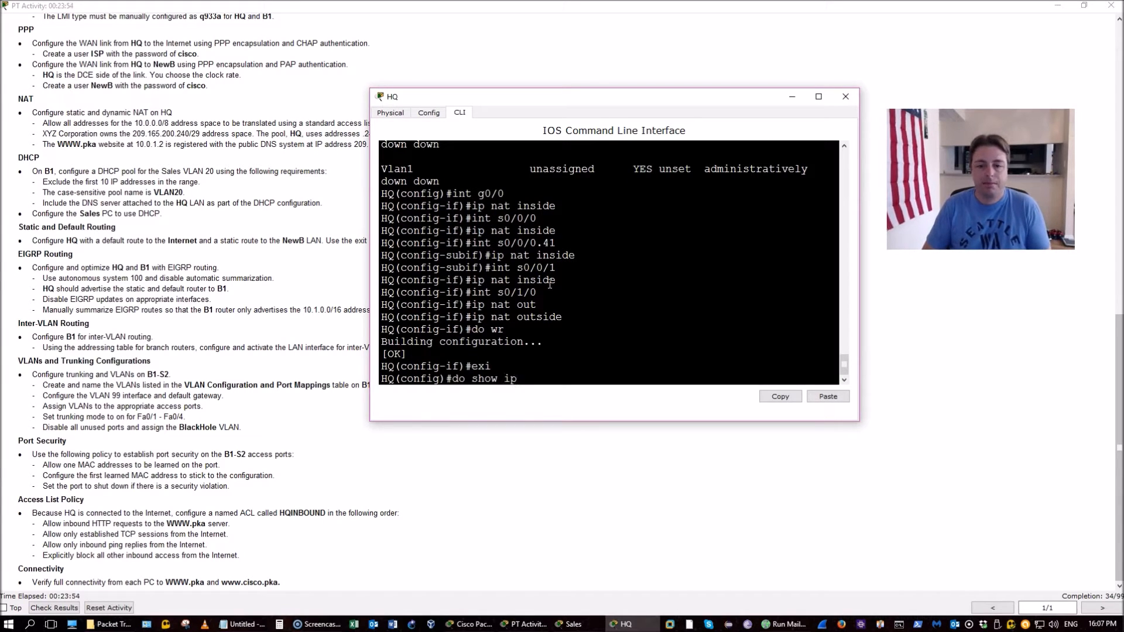
{"action": "type", "text": "do show ip in b"}
{"action": "key", "text": "Return"}
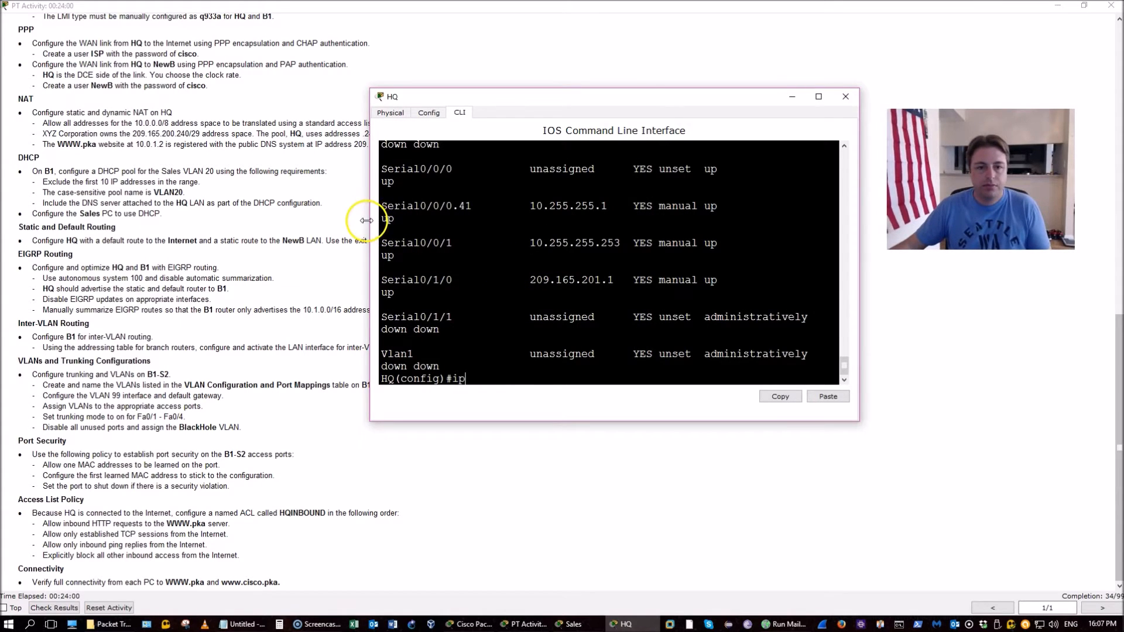
Add default route 0.0.0.0 0.0.0.0 via 209.165.201.2 and review the NewB static route requirement
{"action": "left_click_drag", "start_coordinate": [367, 220], "coordinate": [298, 219]}
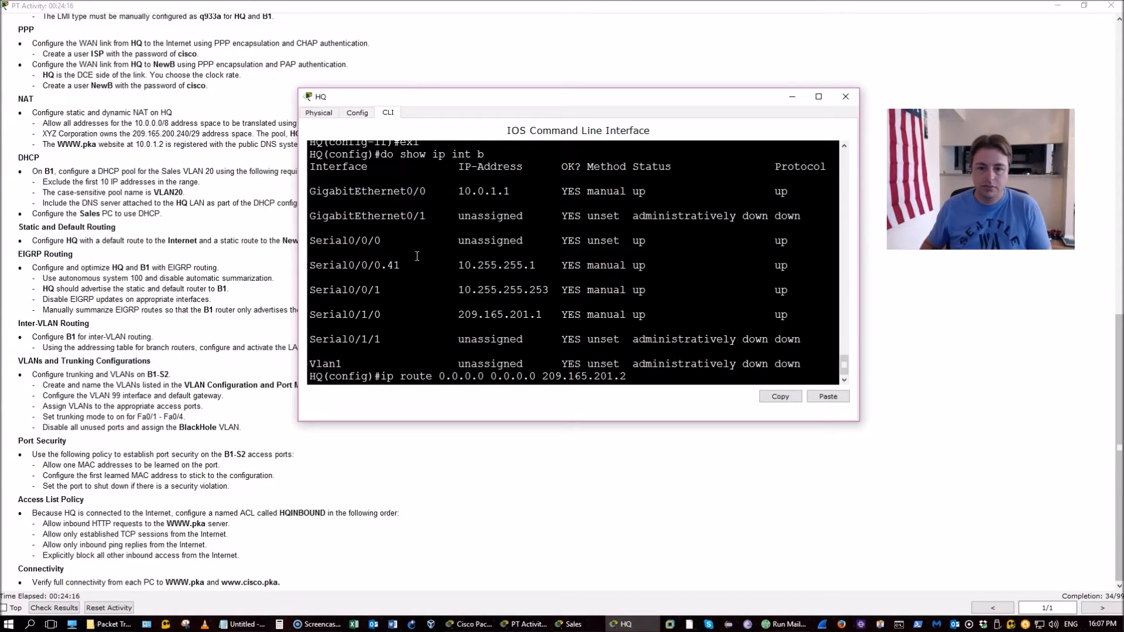
{"action": "key", "text": "Return"}
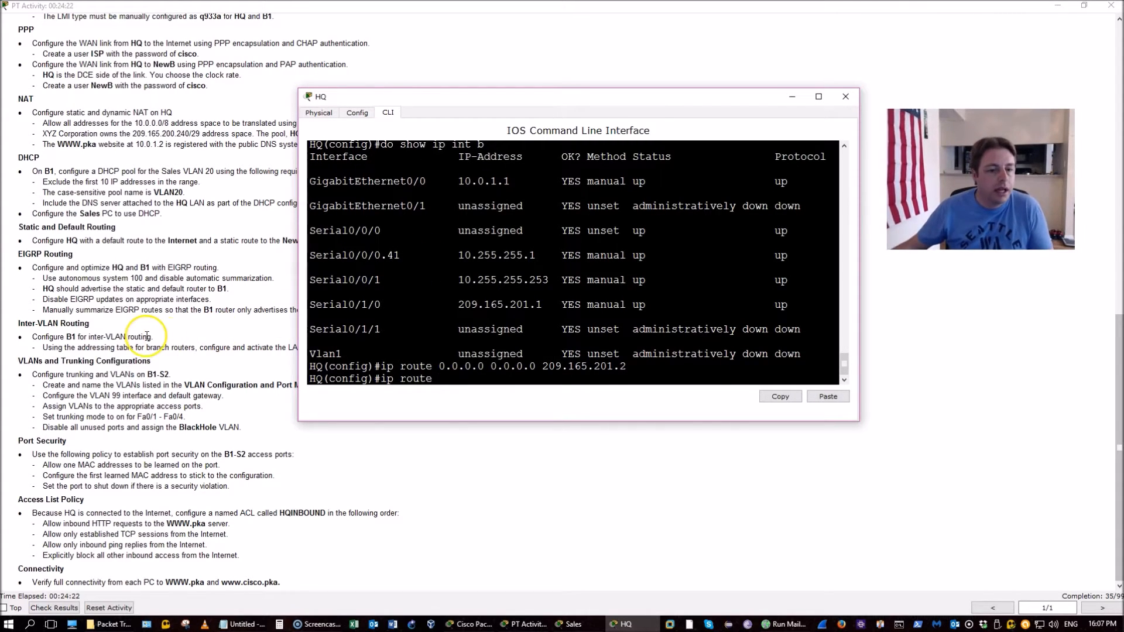
{"action": "left_click", "coordinate": [144, 336]}
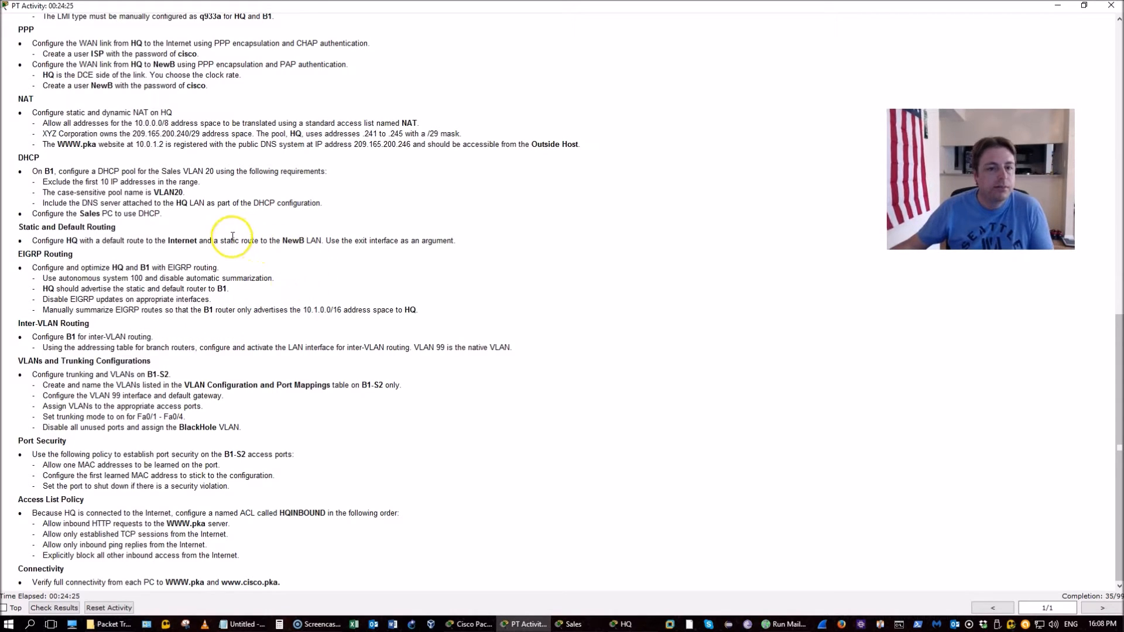
{"action": "left_click_drag", "start_coordinate": [212, 240], "coordinate": [309, 246]}
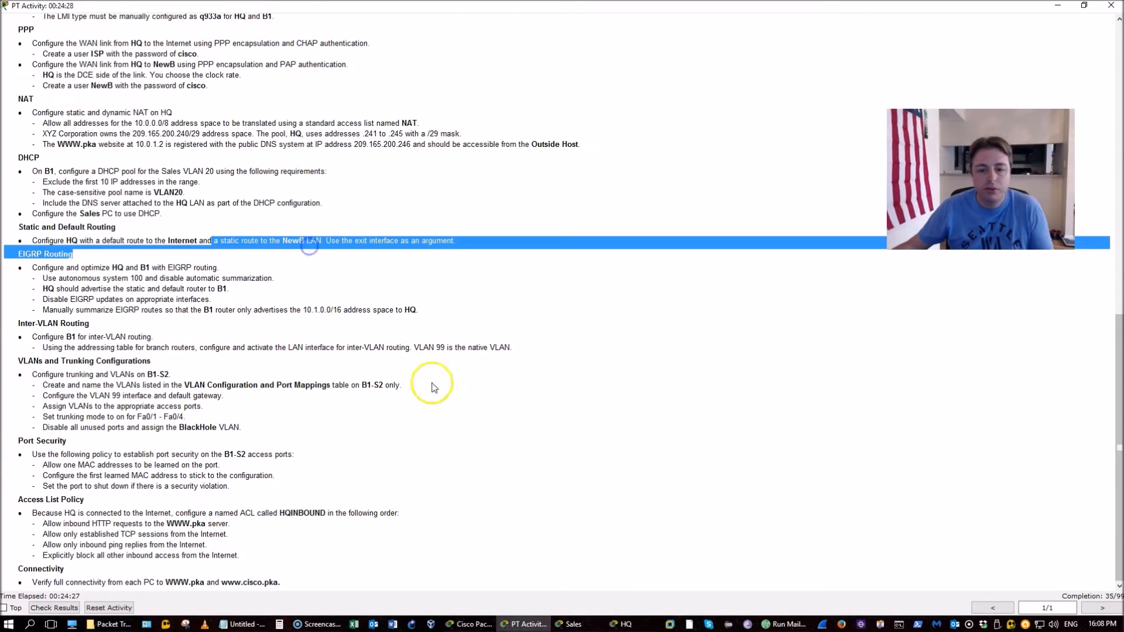
Read NewB's running config for its G0/0 address 10.4.5.1 255.255.255.0, then close NewB's window
{"action": "left_click", "coordinate": [472, 624]}
{"action": "left_click", "coordinate": [371, 88]}
{"action": "left_click", "coordinate": [501, 327]}
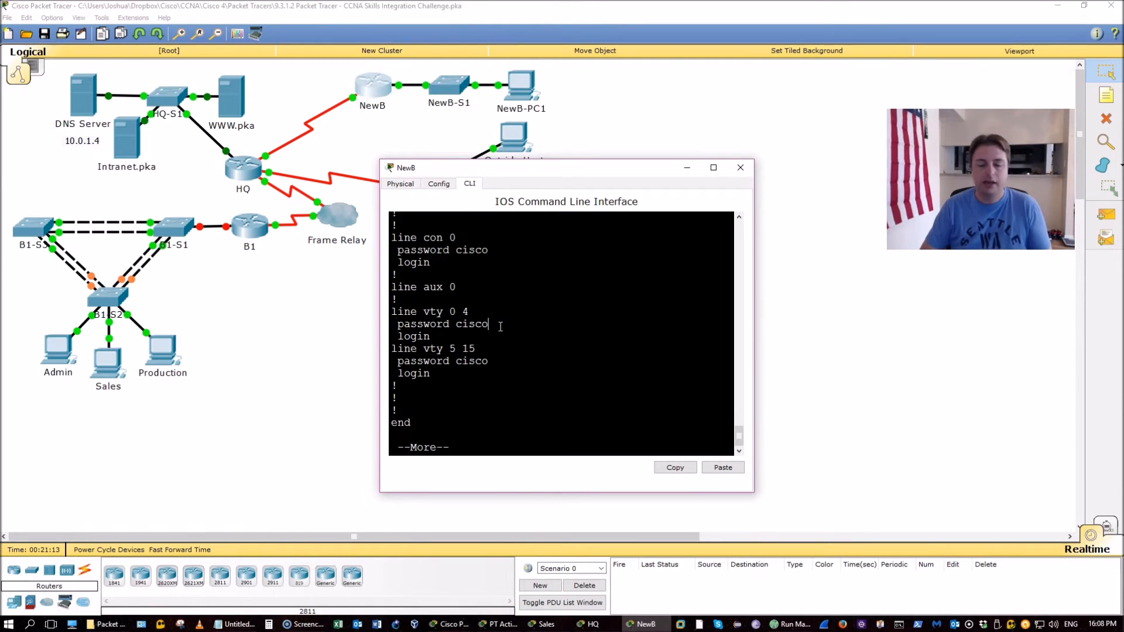
{"action": "key", "text": "space"}
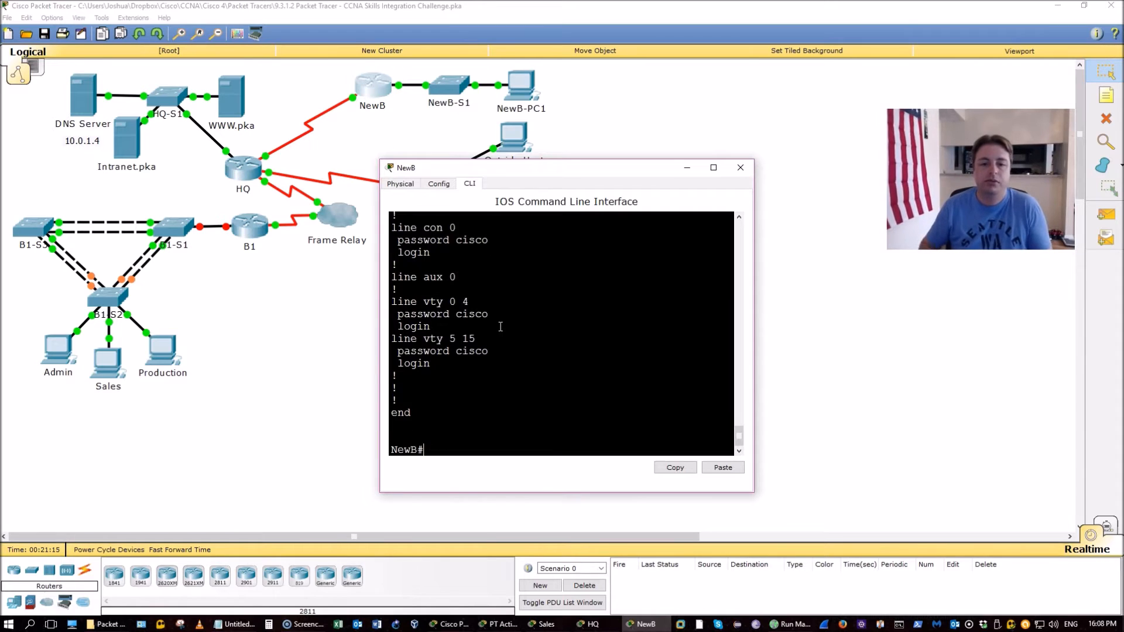
{"action": "scroll", "coordinate": [509, 354], "scroll_direction": "up", "scroll_amount": 15}
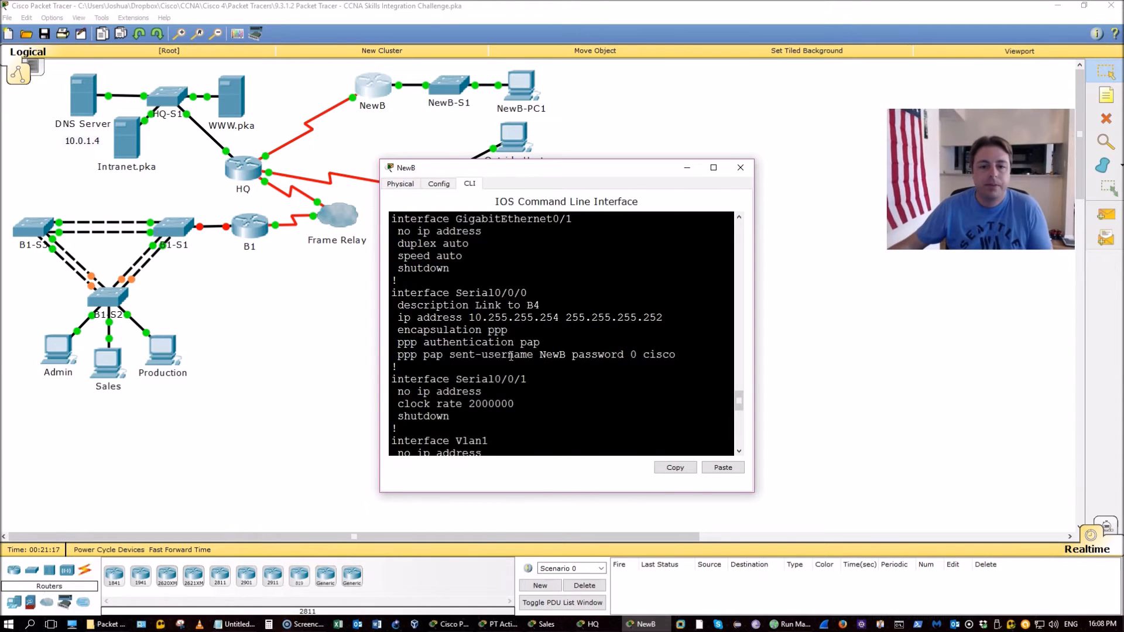
{"action": "scroll", "coordinate": [511, 356], "scroll_direction": "up", "scroll_amount": 1}
{"action": "scroll", "coordinate": [511, 356], "scroll_direction": "down", "scroll_amount": 1}
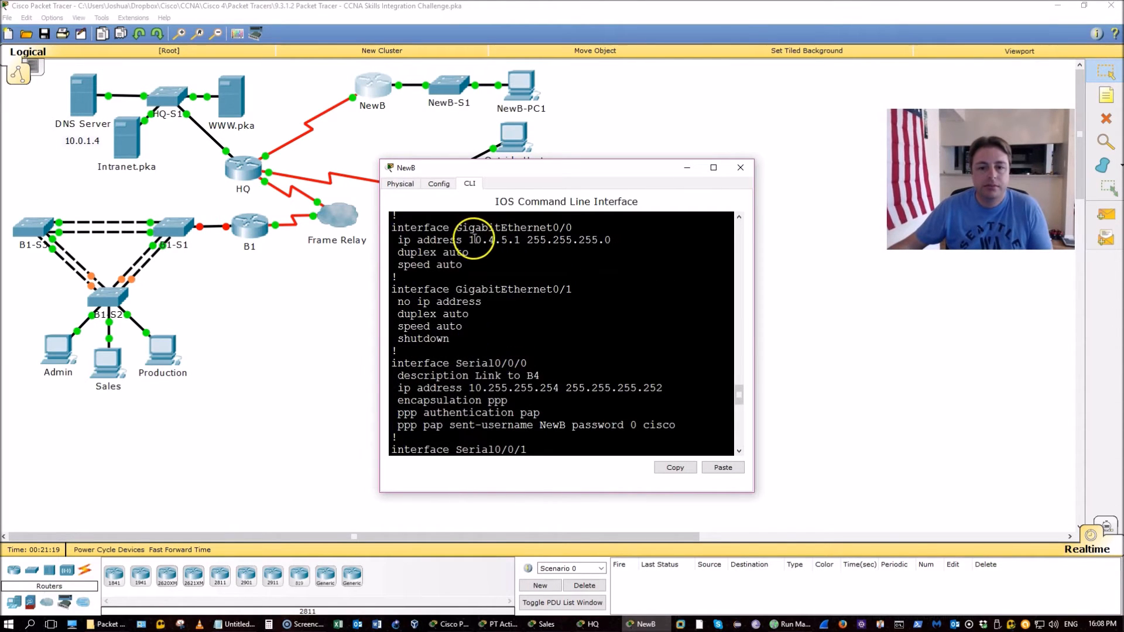
{"action": "left_click_drag", "start_coordinate": [468, 239], "coordinate": [507, 239]}
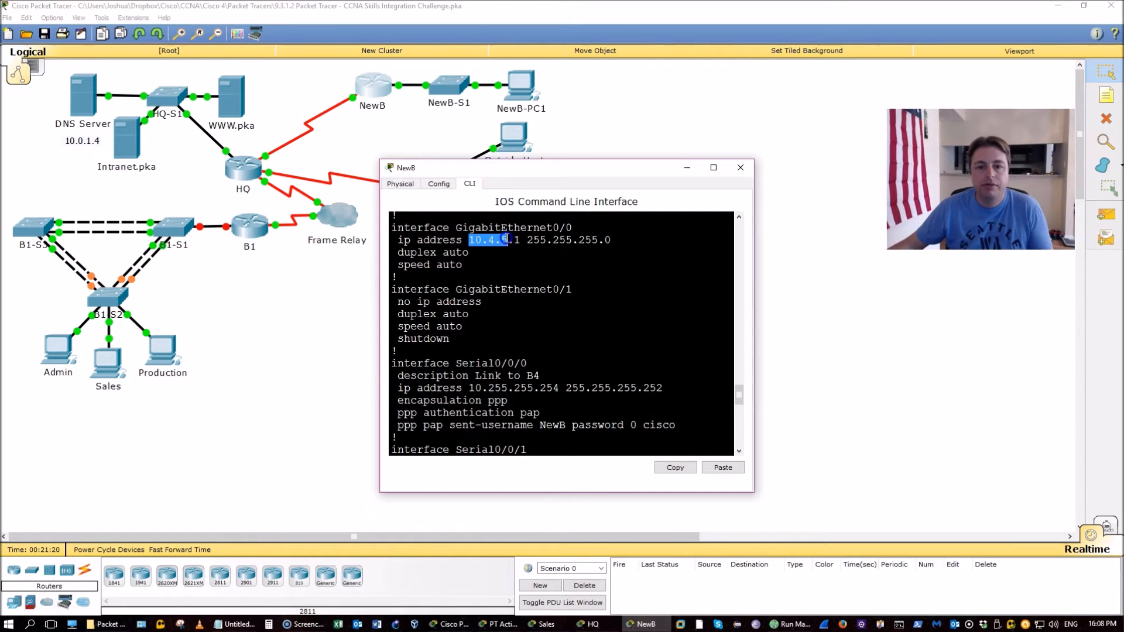
{"action": "left_click_drag", "start_coordinate": [609, 241], "coordinate": [547, 233]}
{"action": "left_click", "coordinate": [742, 168]}
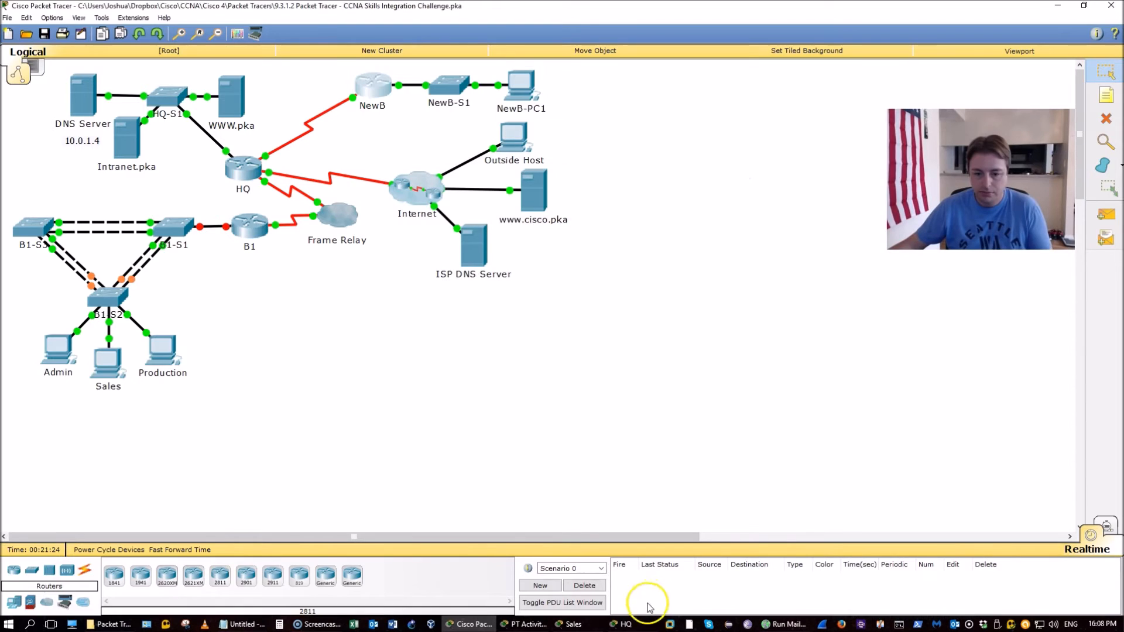
Add an HQ static route to 10.4.5.0 255.255.255.0 out Serial0/0/1
{"action": "left_click", "coordinate": [622, 624]}
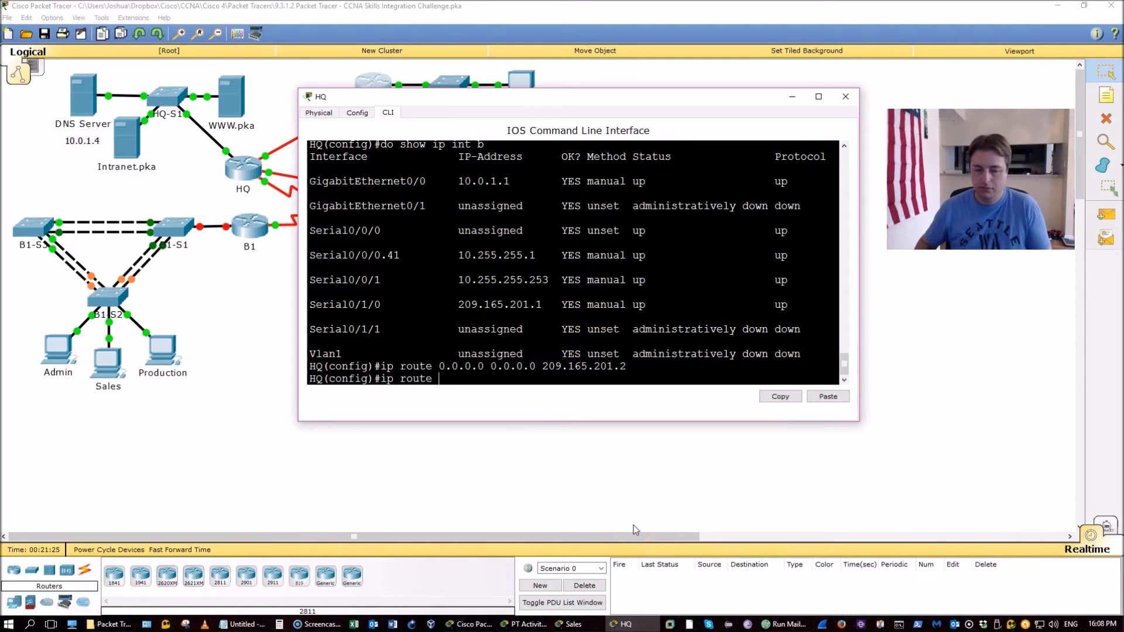
{"action": "type", "text": "10.4.5.0"}
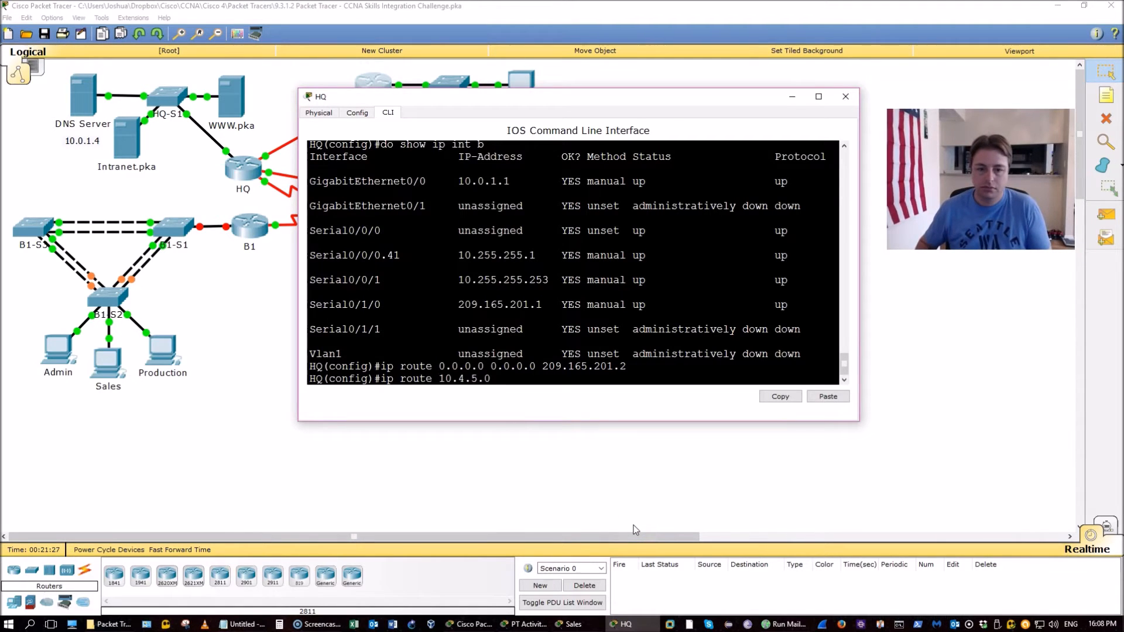
{"action": "type", "text": " ?"}
{"action": "type", "text": "255.255.255.0"}
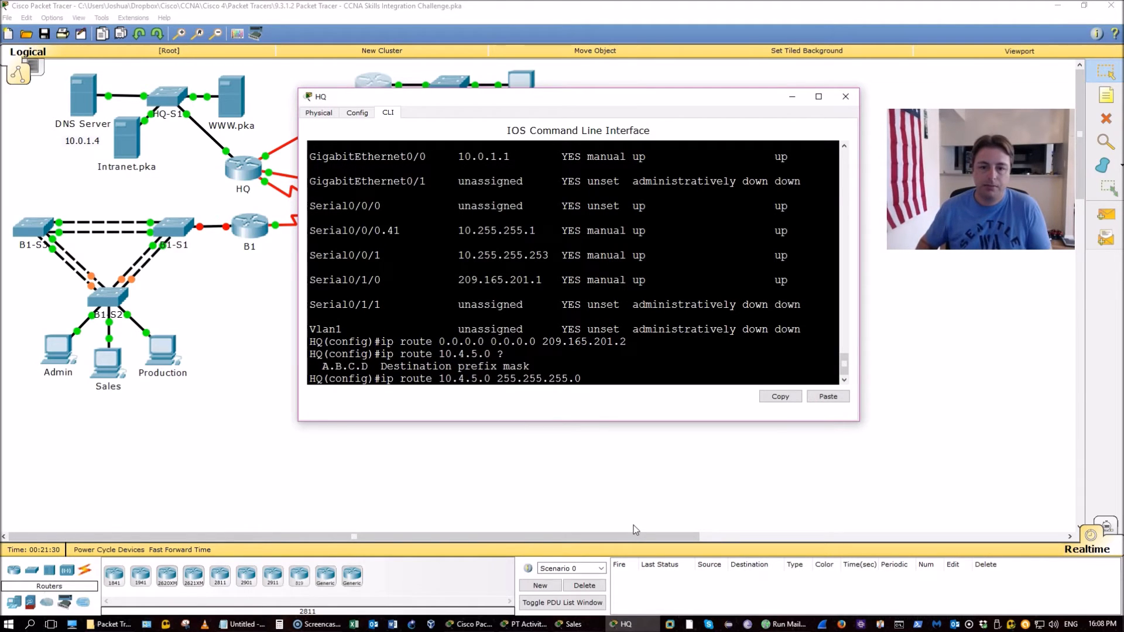
{"action": "left_click", "coordinate": [538, 374]}
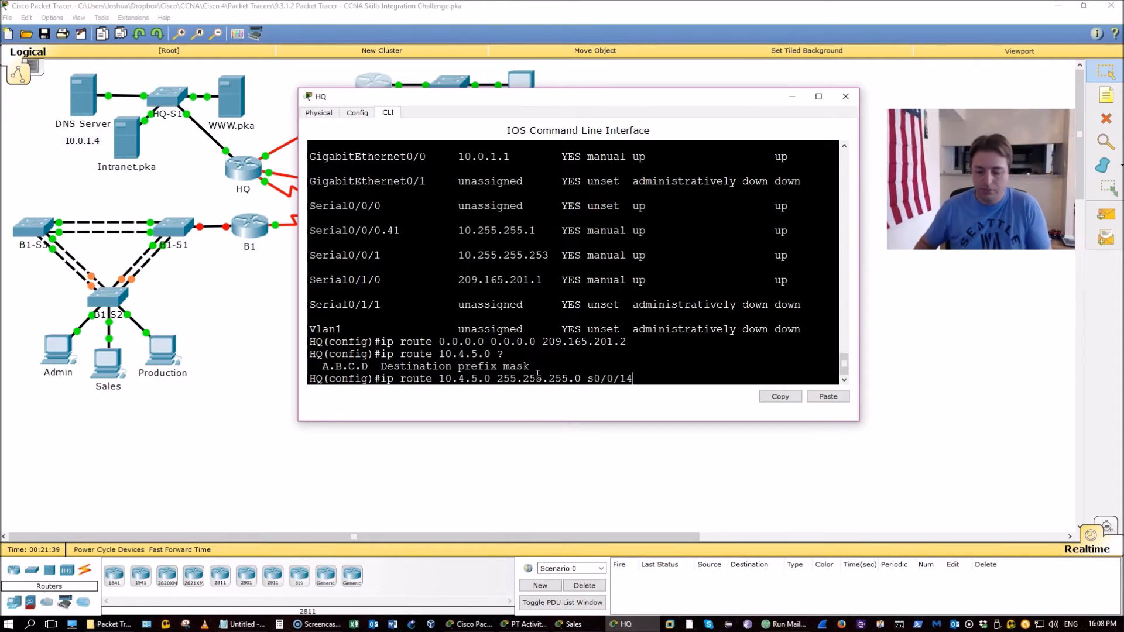
{"action": "key", "text": "Return"}
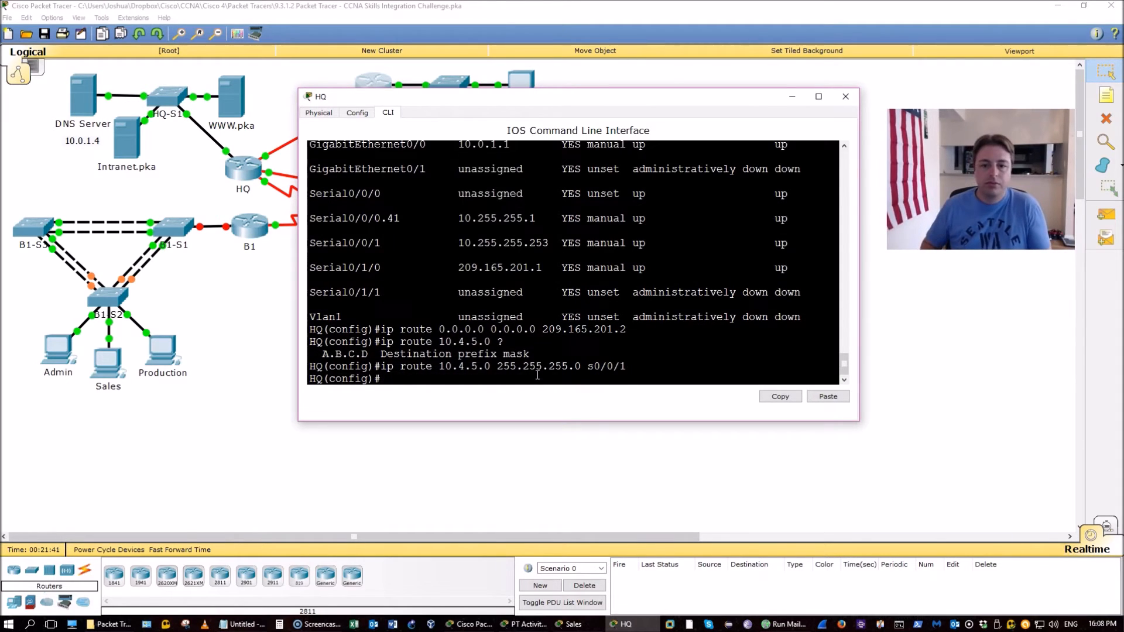
Save HQ's configuration with do wr and go back to the activity instructions
{"action": "type", "text": "do wr"}
{"action": "key", "text": "Return"}
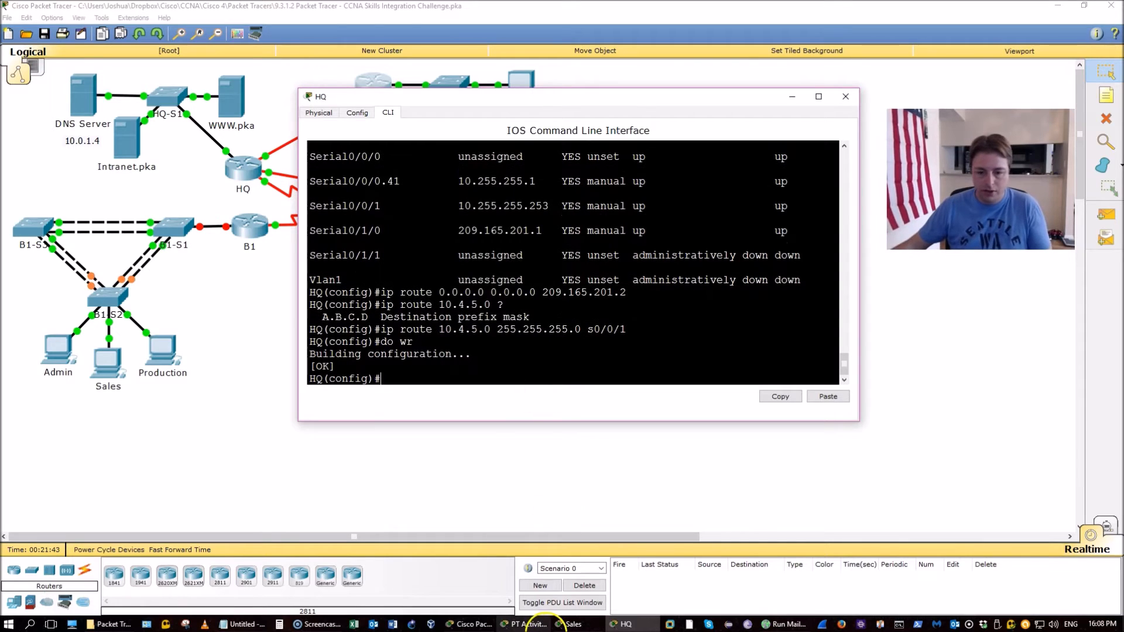
{"action": "left_click", "coordinate": [526, 625]}
{"action": "left_click", "coordinate": [558, 412]}
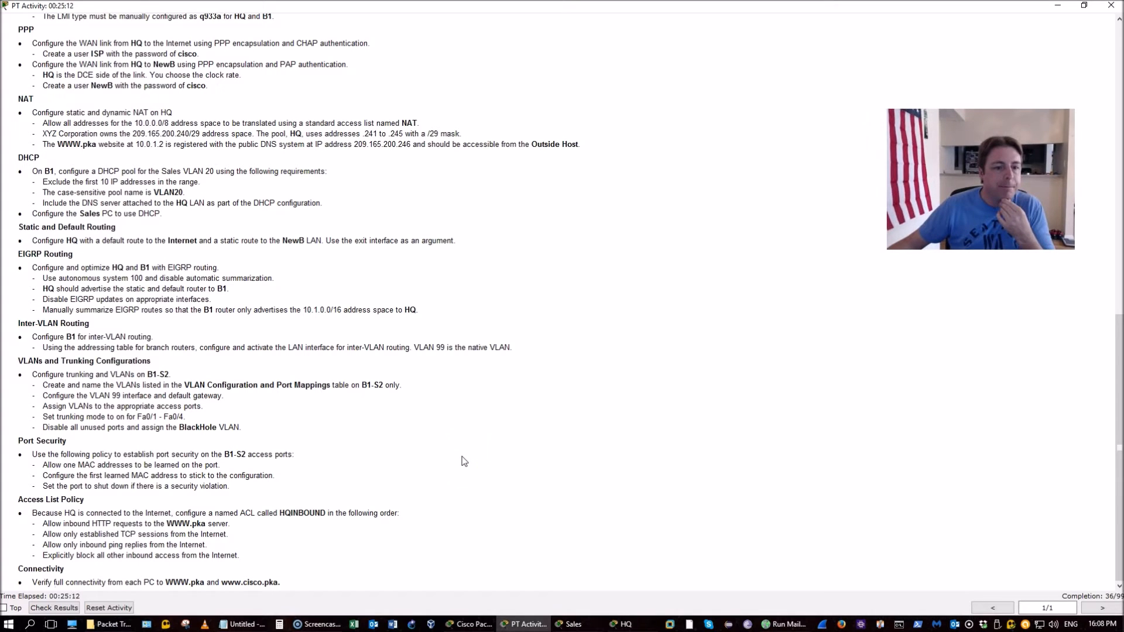
{"action": "left_click_drag", "start_coordinate": [38, 265], "coordinate": [247, 296]}
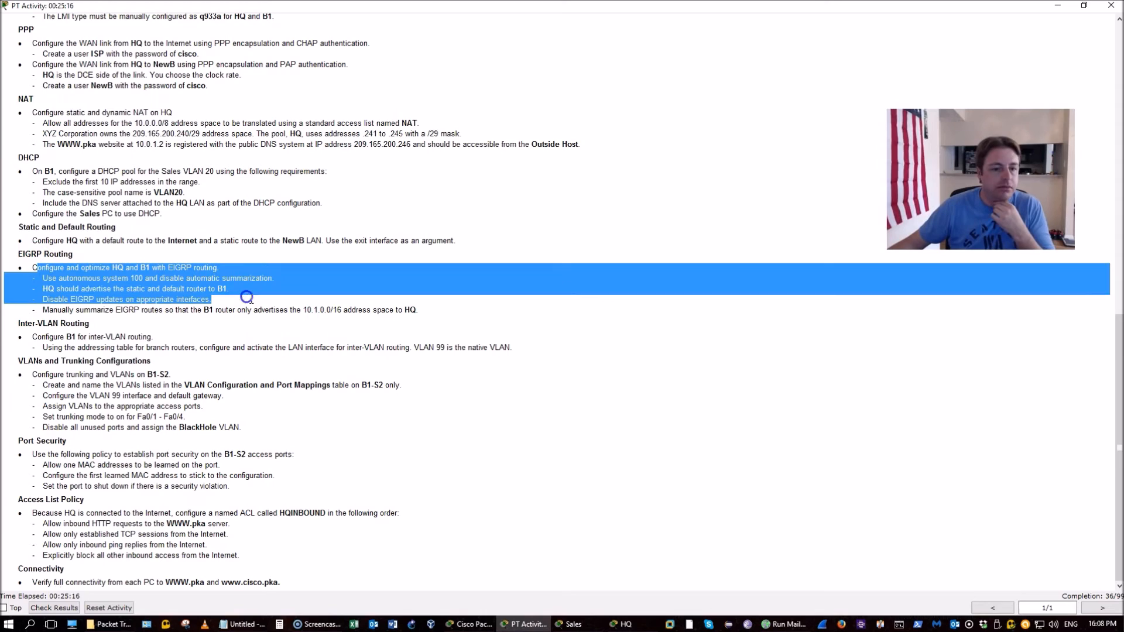
{"action": "left_click", "coordinate": [627, 624]}
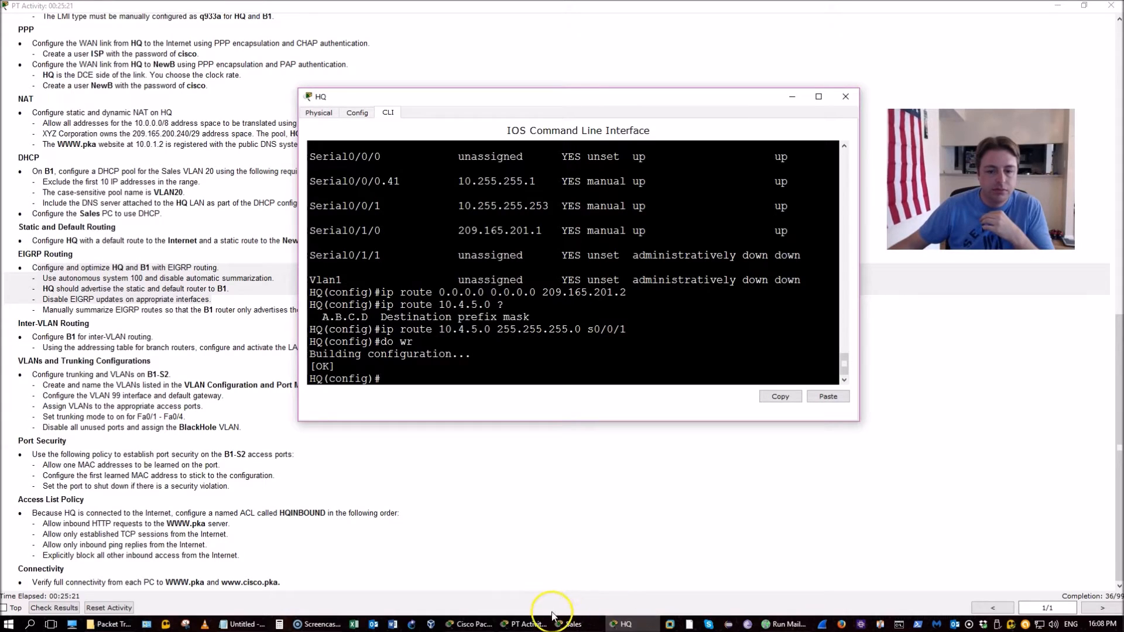
{"action": "left_click", "coordinate": [468, 624]}
{"action": "left_click", "coordinate": [380, 84]}
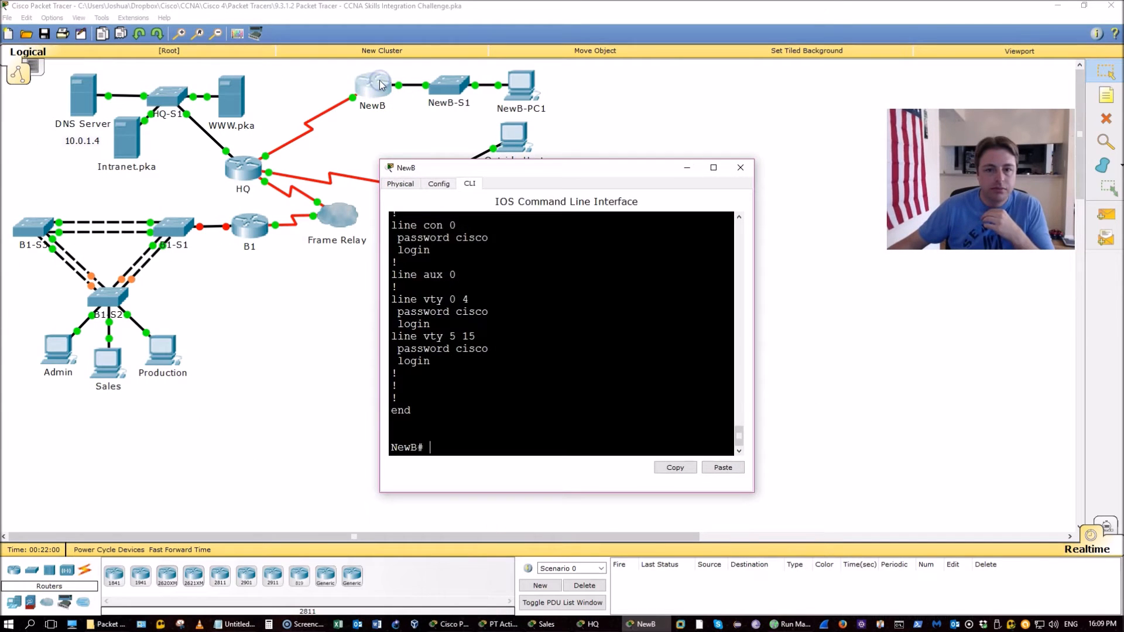
{"action": "scroll", "coordinate": [560, 401], "scroll_direction": "up", "scroll_amount": 5}
{"action": "scroll", "coordinate": [560, 401], "scroll_direction": "up", "scroll_amount": 1}
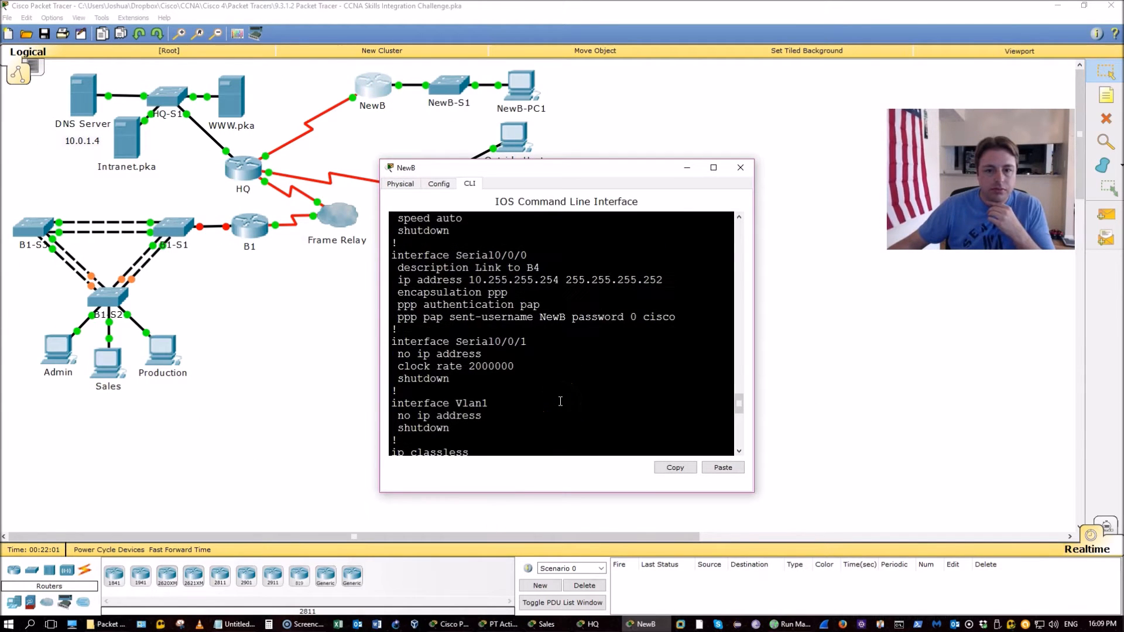
{"action": "scroll", "coordinate": [560, 401], "scroll_direction": "up", "scroll_amount": 8}
{"action": "scroll", "coordinate": [560, 401], "scroll_direction": "down", "scroll_amount": 2}
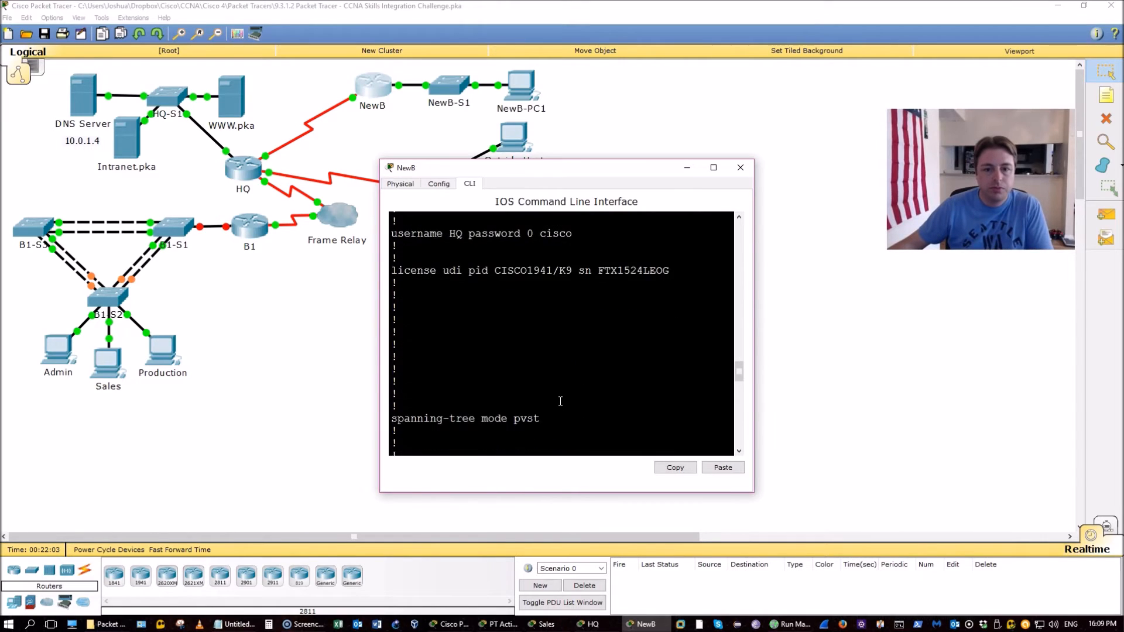
{"action": "scroll", "coordinate": [560, 401], "scroll_direction": "up", "scroll_amount": 3}
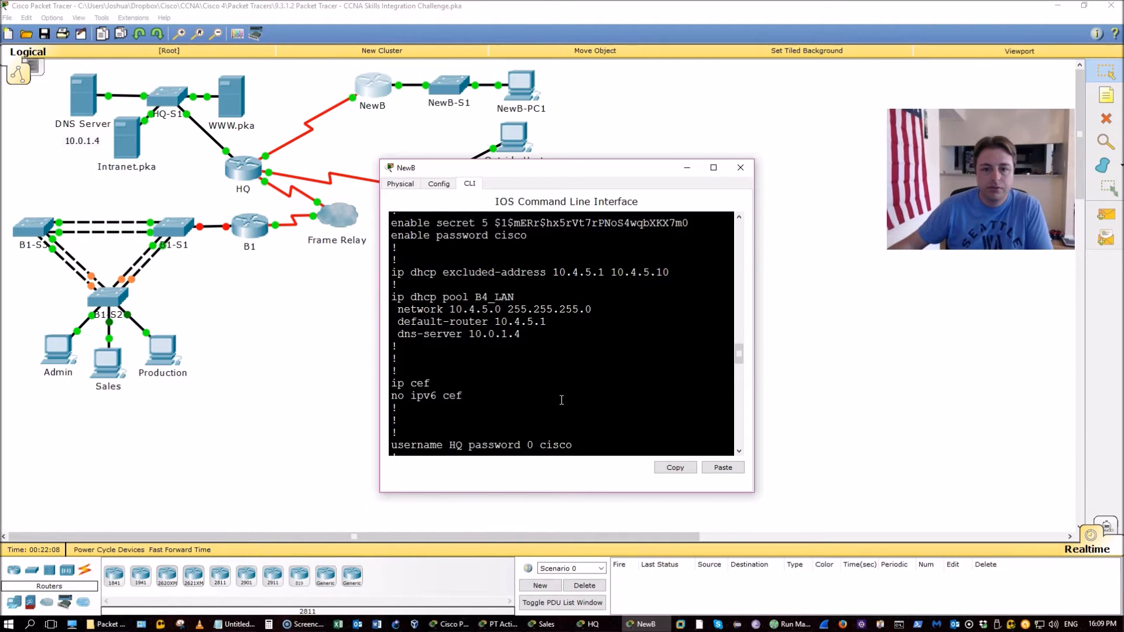
{"action": "left_click", "coordinate": [740, 168]}
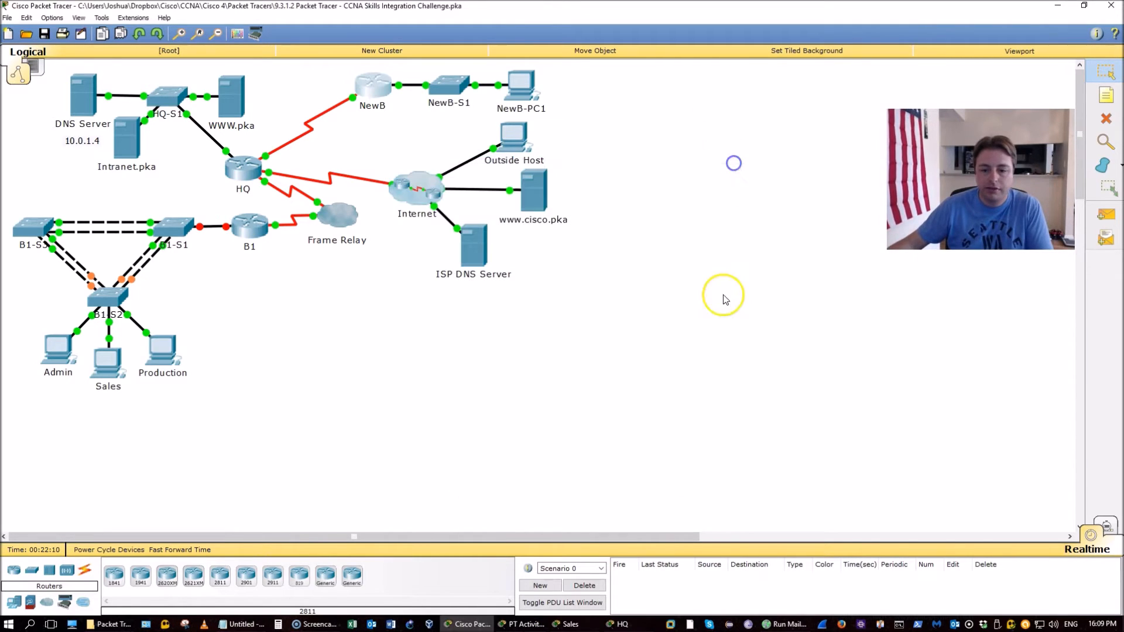
{"action": "left_click", "coordinate": [577, 624]}
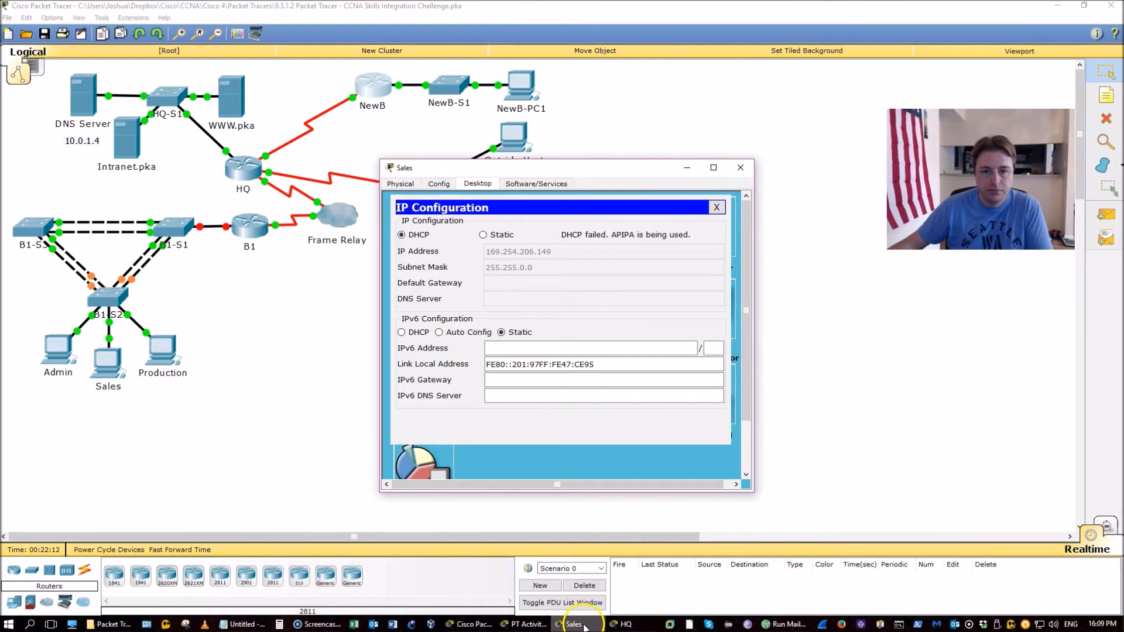
{"action": "left_click", "coordinate": [577, 624]}
{"action": "left_click", "coordinate": [529, 624]}
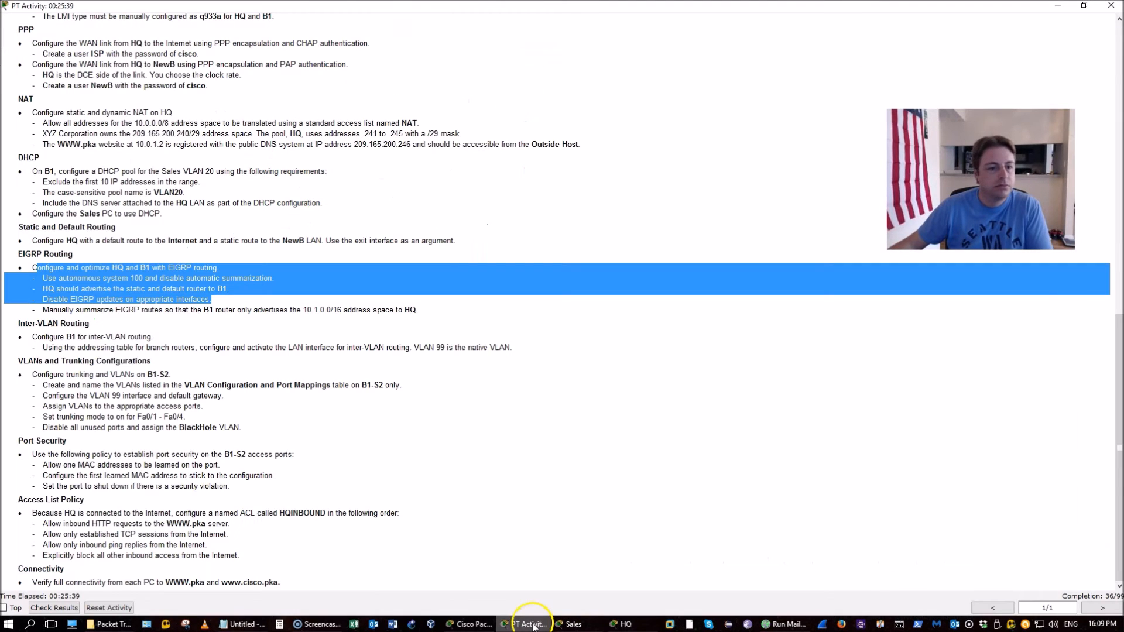
Highlight the EIGRP autonomous system 100 requirement in the instructions
{"action": "left_click", "coordinate": [496, 419]}
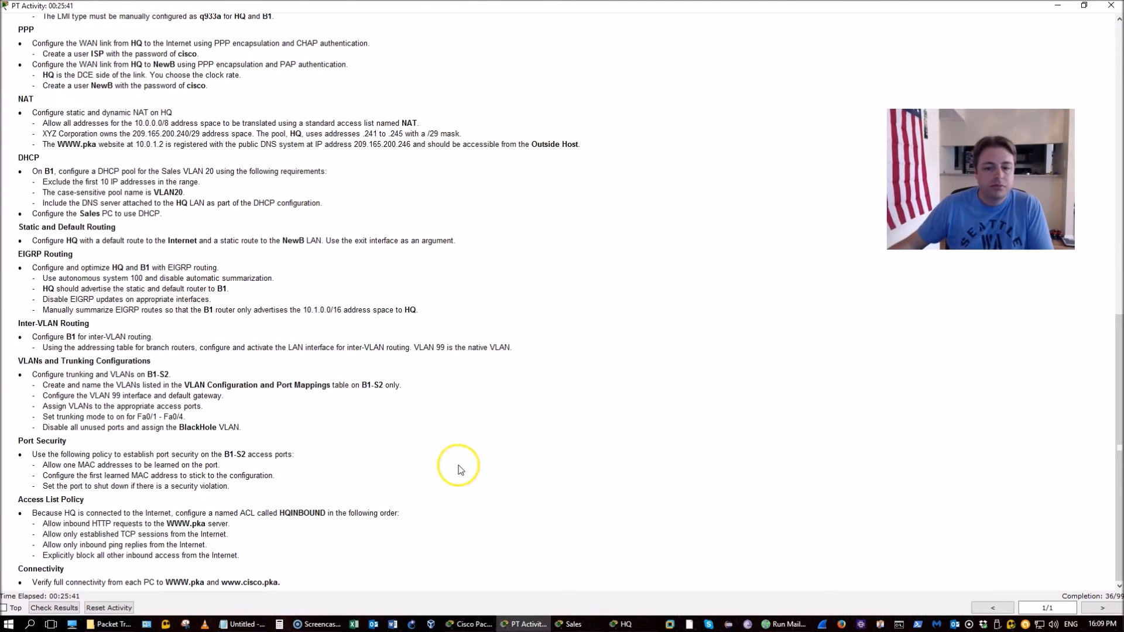
{"action": "left_click", "coordinate": [98, 279]}
{"action": "left_click_drag", "start_coordinate": [97, 279], "coordinate": [220, 288]}
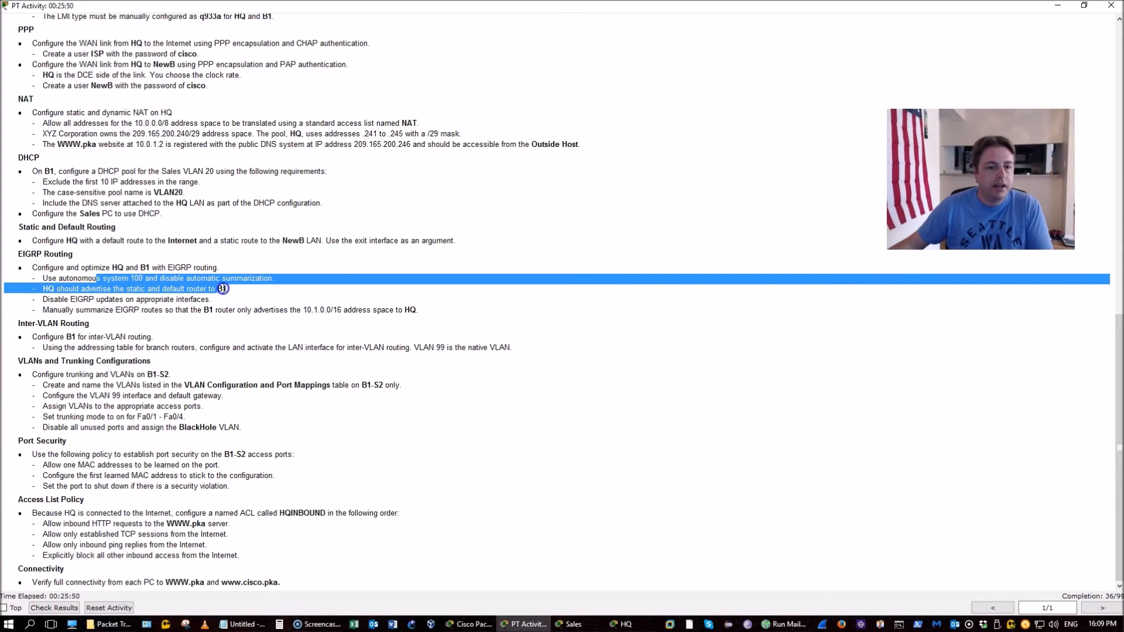
{"action": "left_click", "coordinate": [233, 287]}
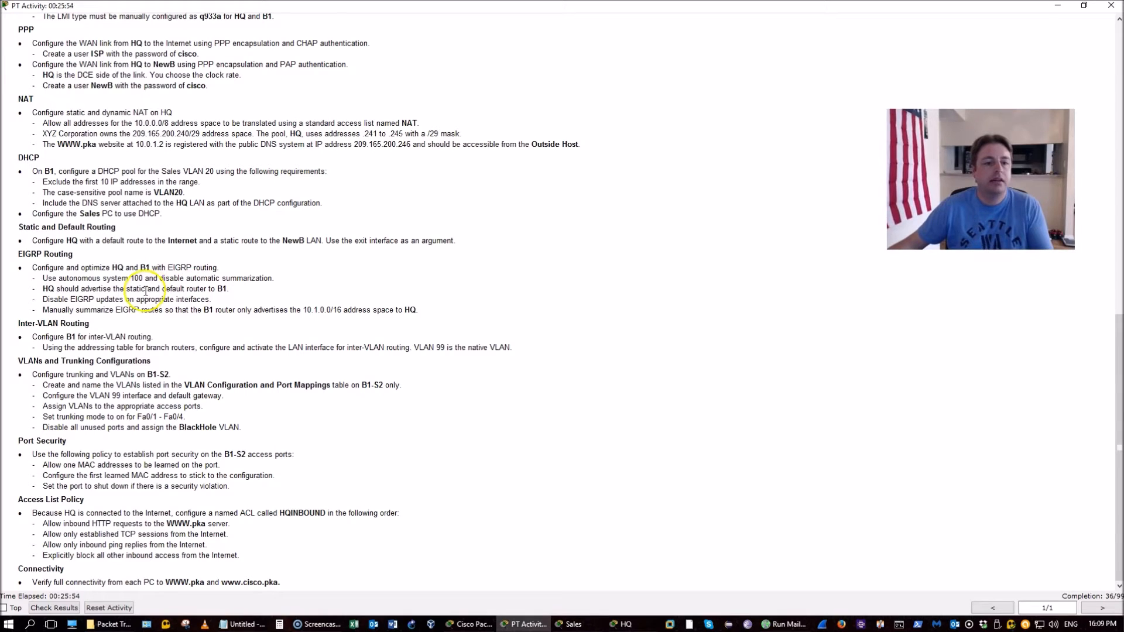
Review the disable-updates and 10.1.0.0/16 summarization requirements, then bring up HQ's CLI
{"action": "left_click_drag", "start_coordinate": [89, 299], "coordinate": [212, 297]}
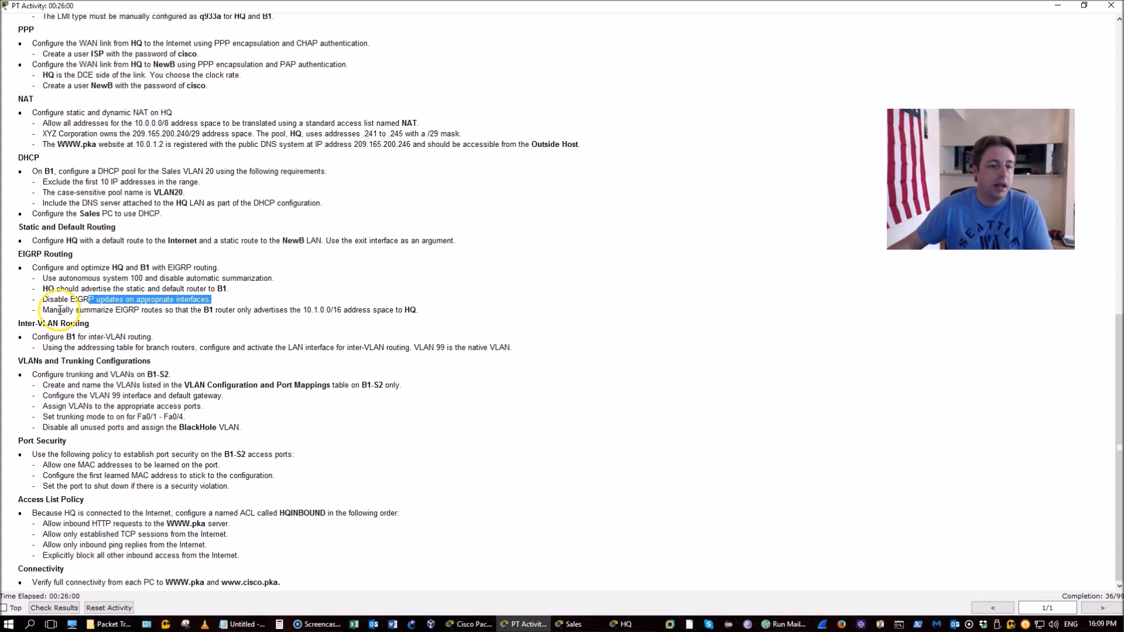
{"action": "left_click_drag", "start_coordinate": [50, 309], "coordinate": [172, 310]}
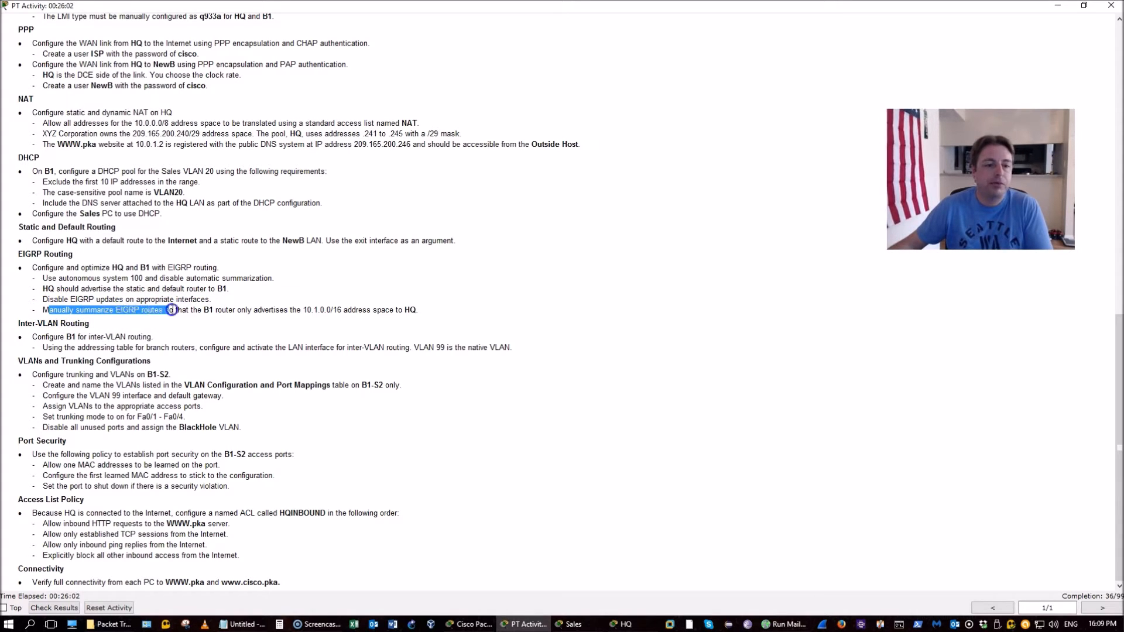
{"action": "left_click_drag", "start_coordinate": [267, 309], "coordinate": [293, 315]}
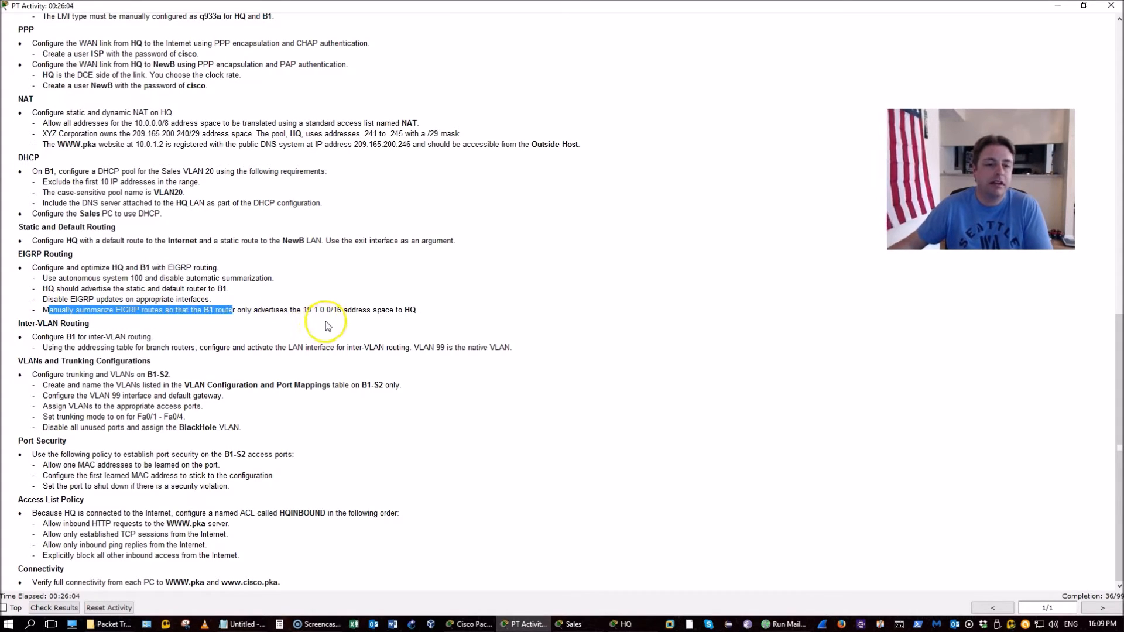
{"action": "left_click", "coordinate": [130, 309]}
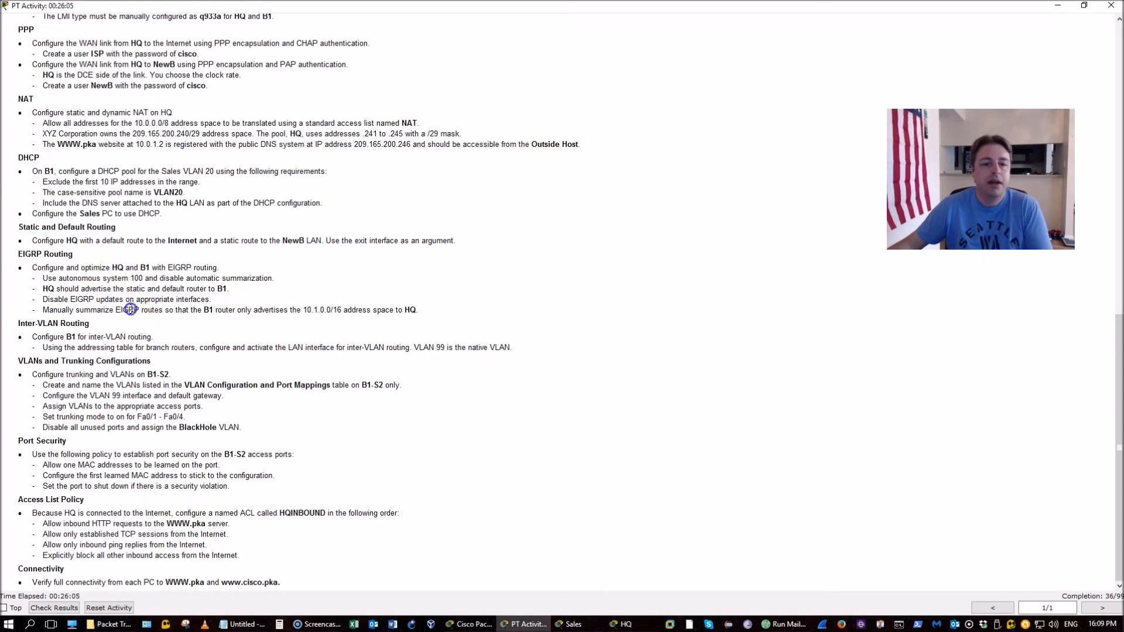
{"action": "left_click_drag", "start_coordinate": [295, 302], "coordinate": [342, 310]}
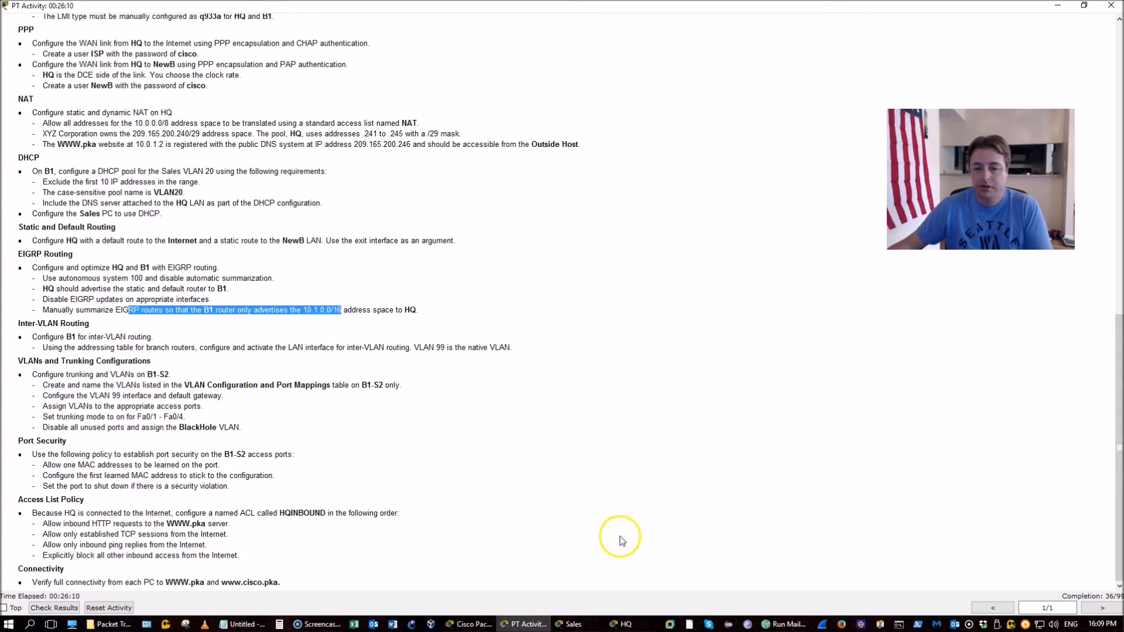
{"action": "left_click", "coordinate": [616, 625]}
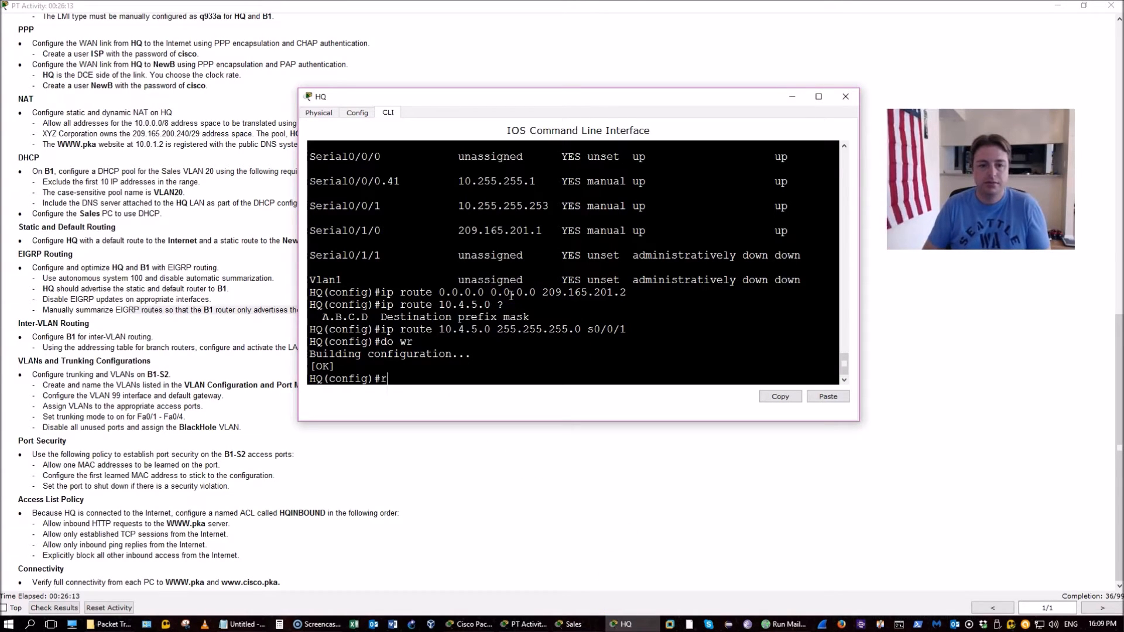
Start EIGRP process 100 on HQ and list its directly connected routes
{"action": "type", "text": "outer ei"}
{"action": "key", "text": "Tab"}
{"action": "type", "text": "100"}
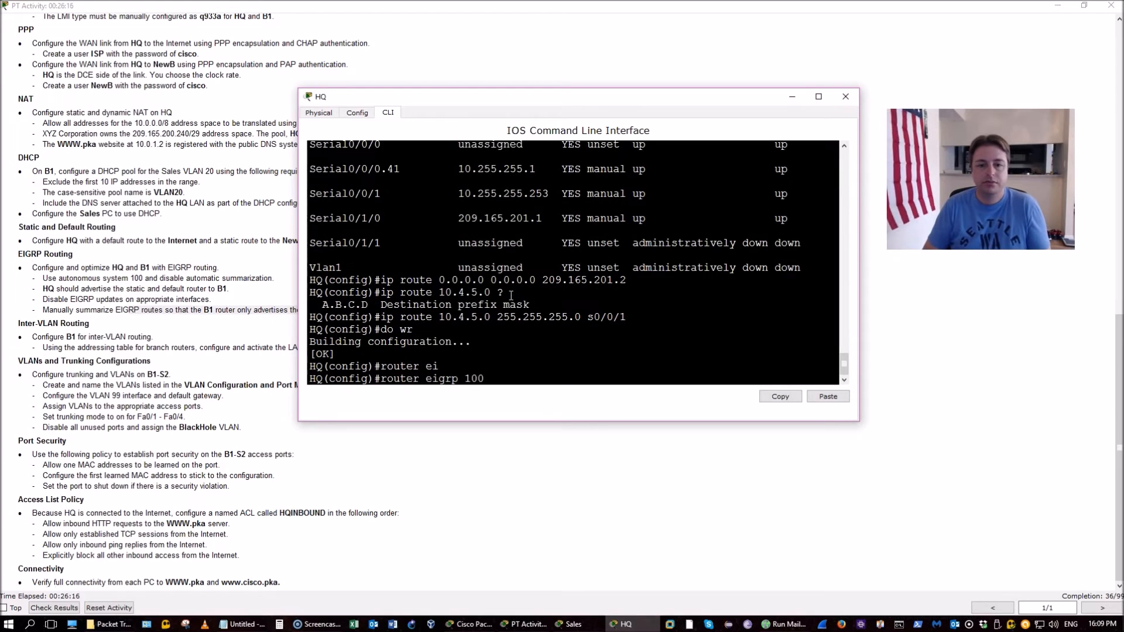
{"action": "key", "text": "Return"}
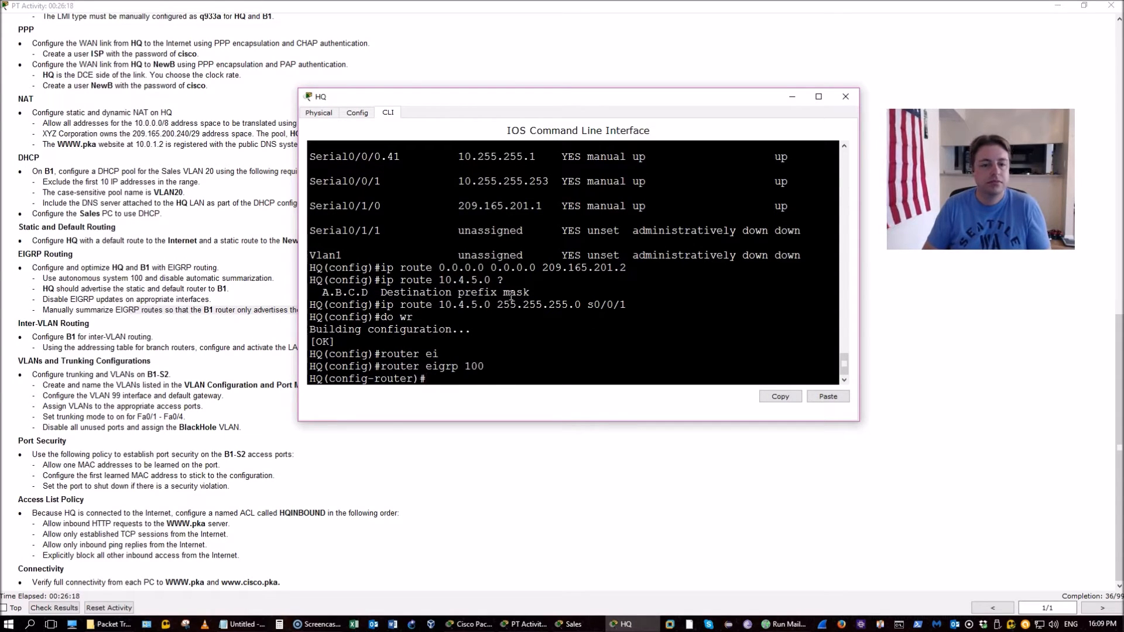
{"action": "type", "text": "net"}
{"action": "key", "text": "BackSpace"}
{"action": "key", "text": "BackSpace"}
{"action": "type", "text": "d"}
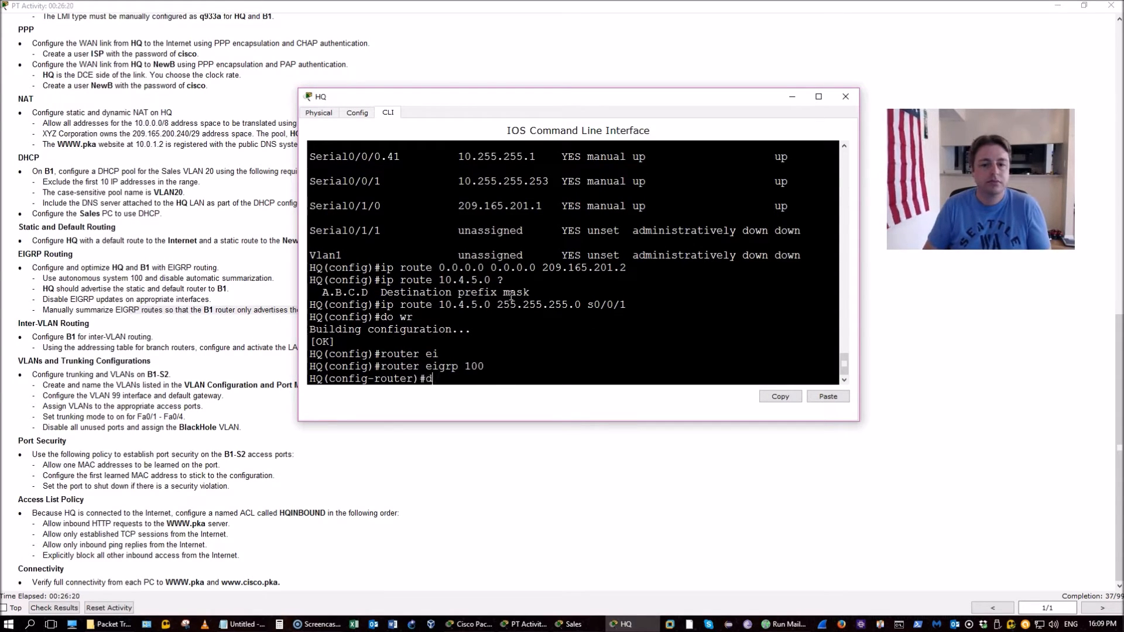
{"action": "type", "text": "o show ip route connected"}
{"action": "key", "text": "Return"}
Advertise network 10.255.255.0 in EIGRP and save HQ's configuration
{"action": "type", "text": "network"}
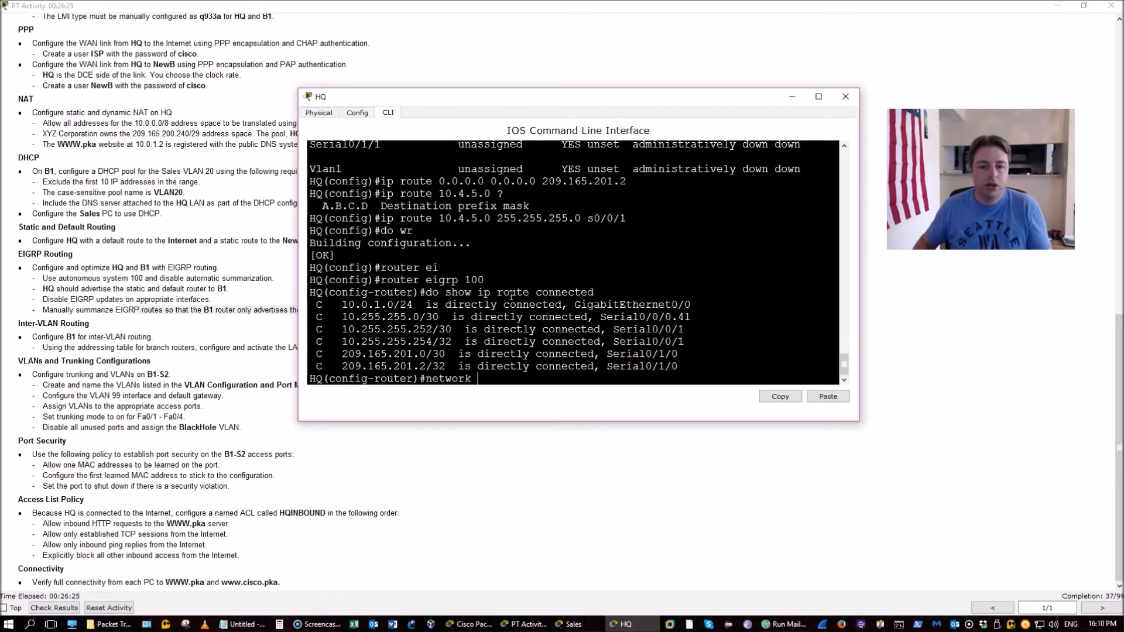
{"action": "left_click_drag", "start_coordinate": [692, 317], "coordinate": [311, 317]}
{"action": "left_click", "coordinate": [492, 379]}
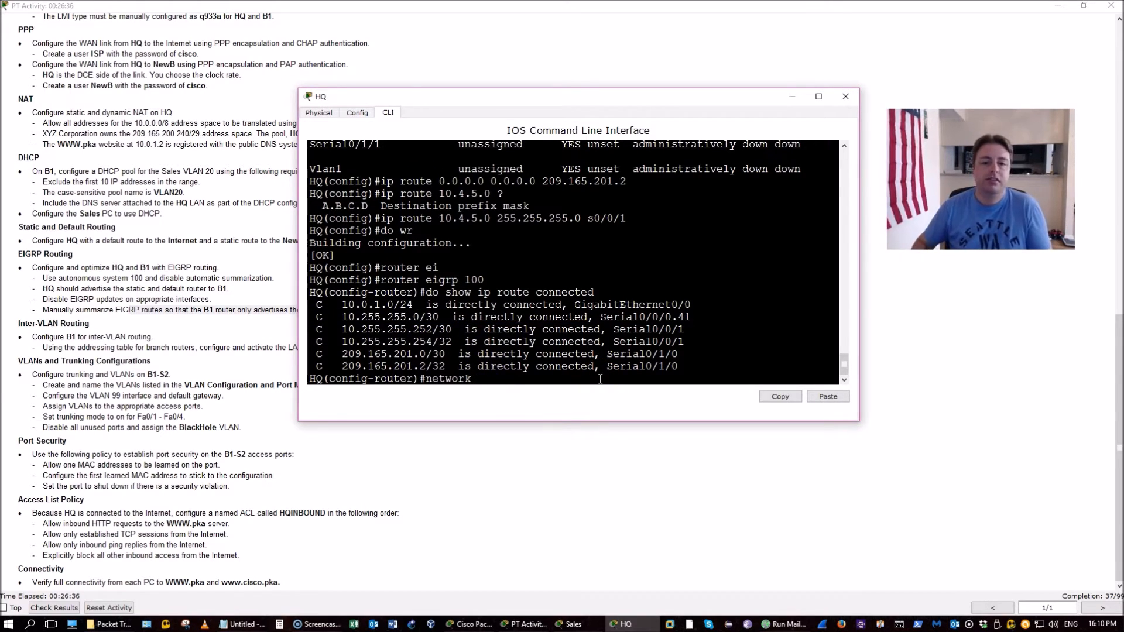
{"action": "type", "text": "10.255.255.0"}
{"action": "key", "text": "Return"}
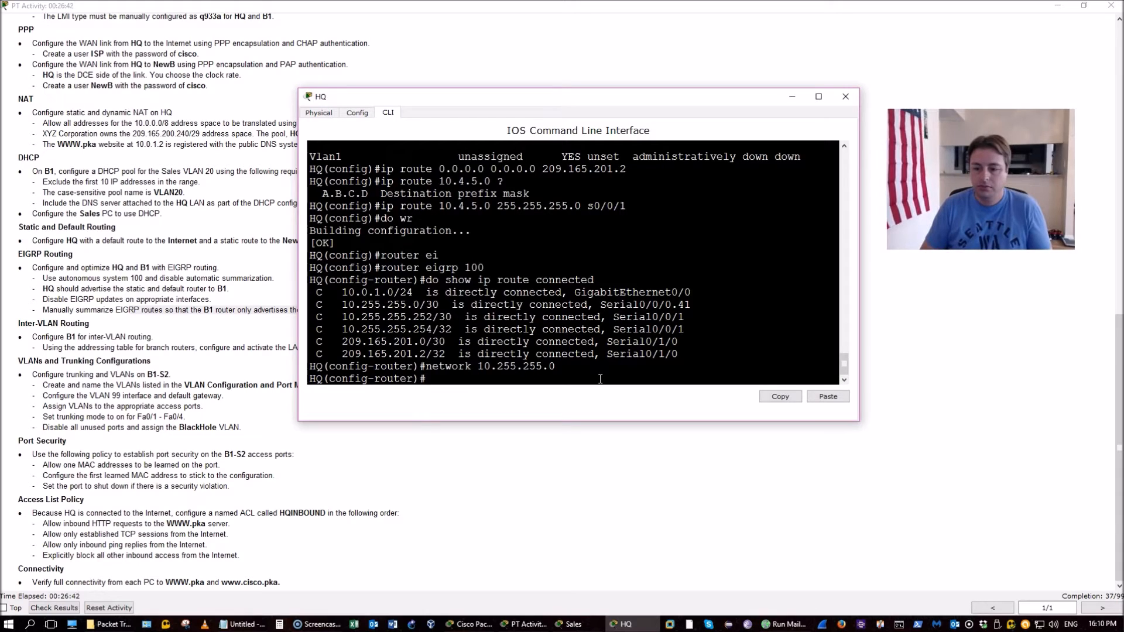
{"action": "type", "text": "do wr"}
{"action": "key", "text": "Return"}
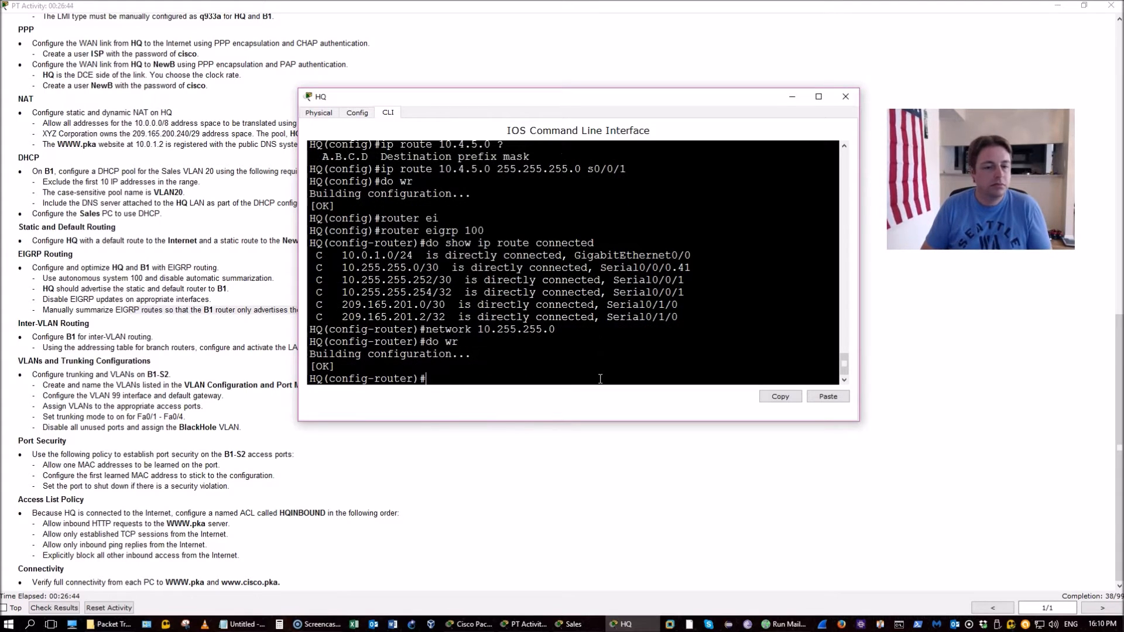
Disable EIGRP automatic summarization with no auto-summary and start a brief interface check
{"action": "type", "text": "pass"}
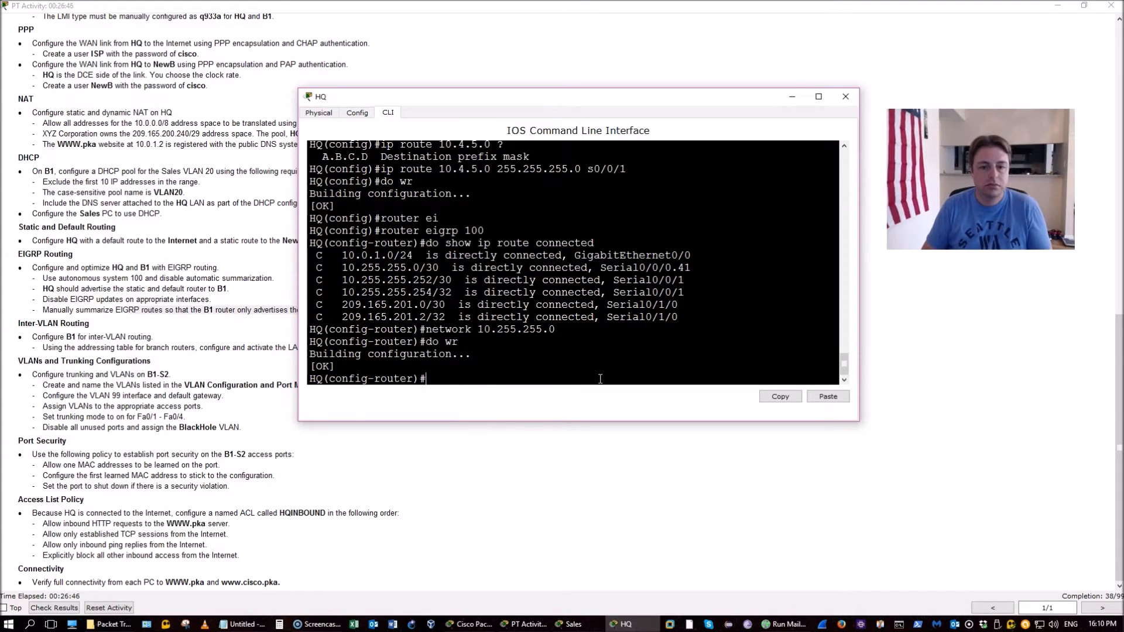
{"action": "type", "text": "do show"}
{"action": "key", "text": "BackSpace"}
{"action": "key", "text": "BackSpace"}
{"action": "key", "text": "BackSpace"}
{"action": "key", "text": "BackSpace"}
{"action": "key", "text": "BackSpace"}
{"action": "key", "text": "BackSpace"}
{"action": "type", "text": "no au"}
{"action": "key", "text": "Tab"}
{"action": "key", "text": "Return"}
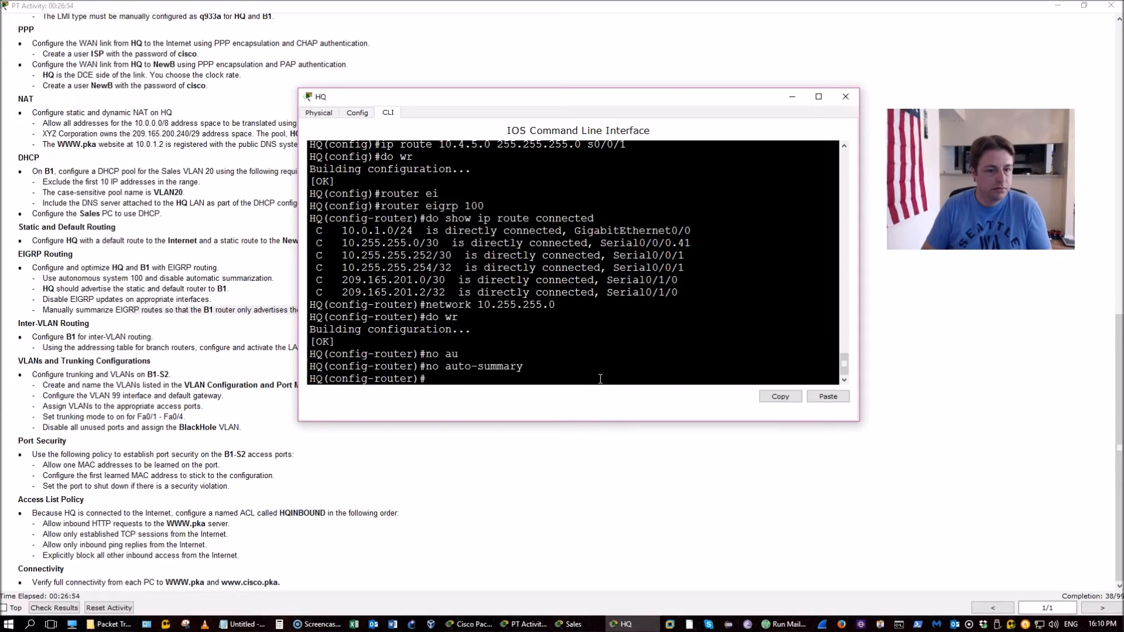
{"action": "type", "text": "do show ip route"}
{"action": "key", "text": "BackSpace"}
{"action": "key", "text": "BackSpace"}
{"action": "key", "text": "BackSpace"}
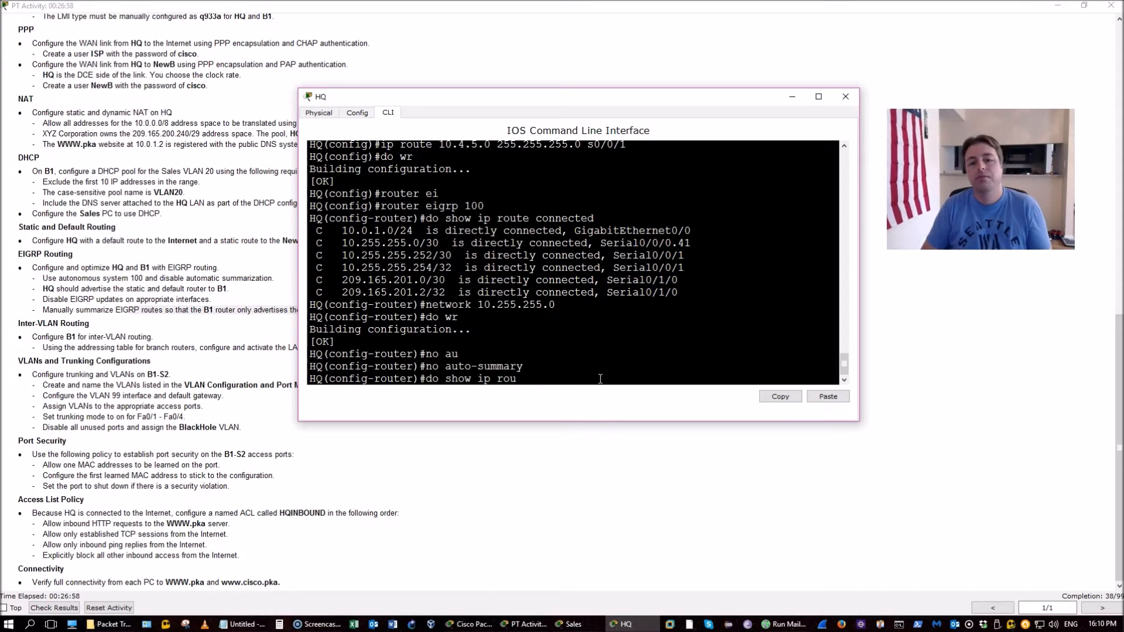
{"action": "key", "text": "BackSpace"}
{"action": "key", "text": "BackSpace"}
{"action": "key", "text": "BackSpace"}
{"action": "key", "text": "BackSpace"}
{"action": "type", "text": "in"}
{"action": "key", "text": "BackSpace"}
{"action": "key", "text": "BackSpace"}
{"action": "key", "text": "BackSpace"}
Show HQ's interface summary and make G0/0 passive for EIGRP
{"action": "type", "text": "int b"}
{"action": "key", "text": "Return"}
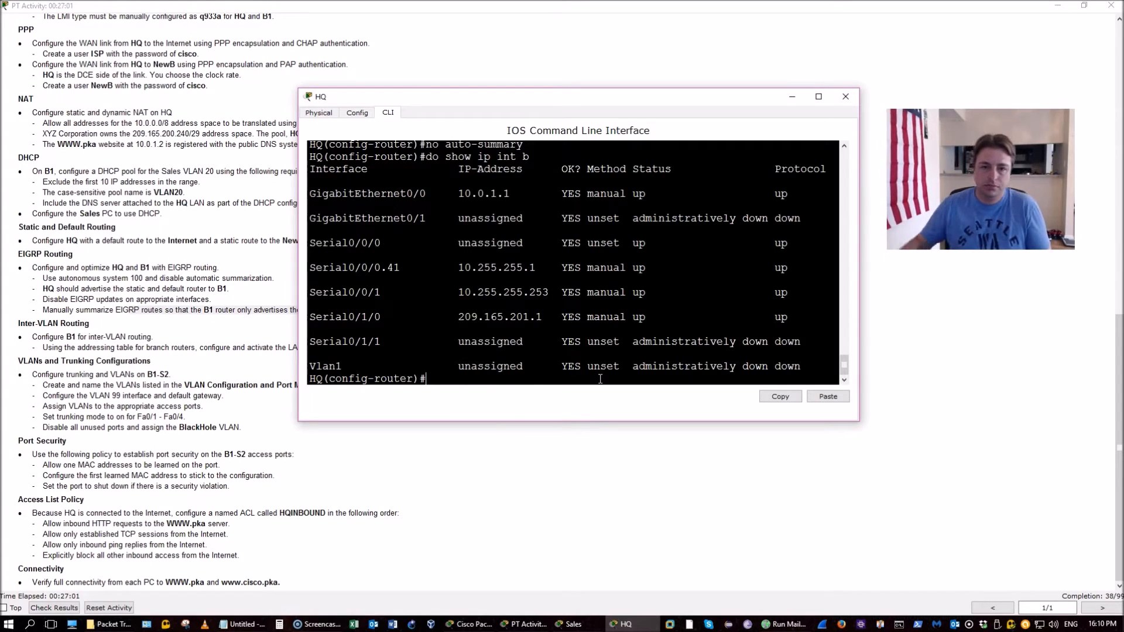
{"action": "type", "text": "pass"}
{"action": "key", "text": "Tab"}
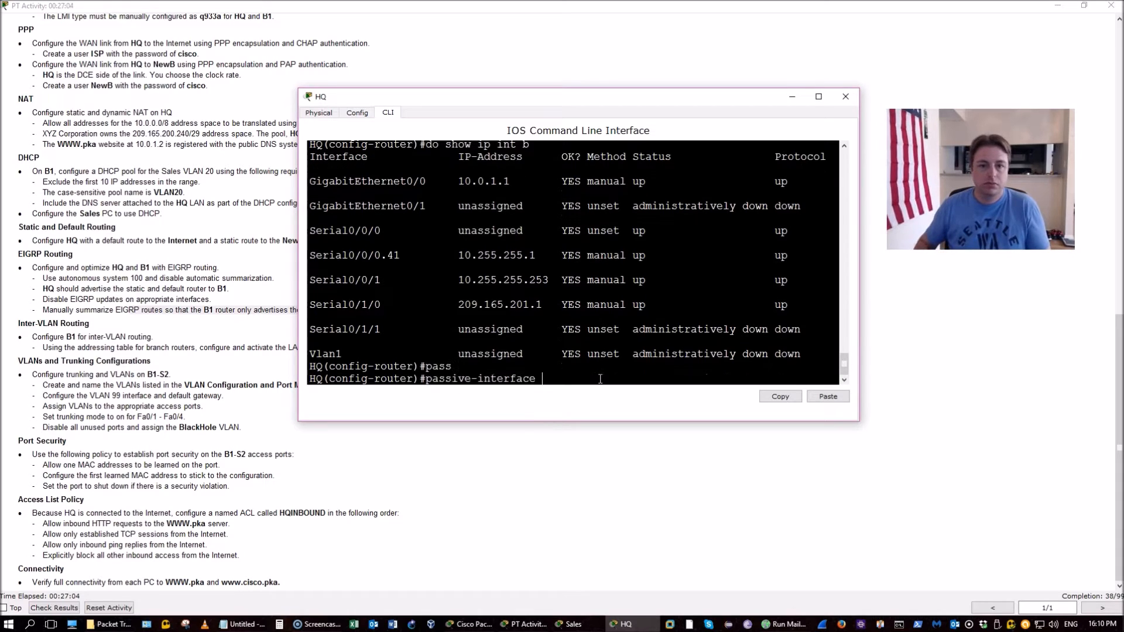
{"action": "type", "text": "g0/0"}
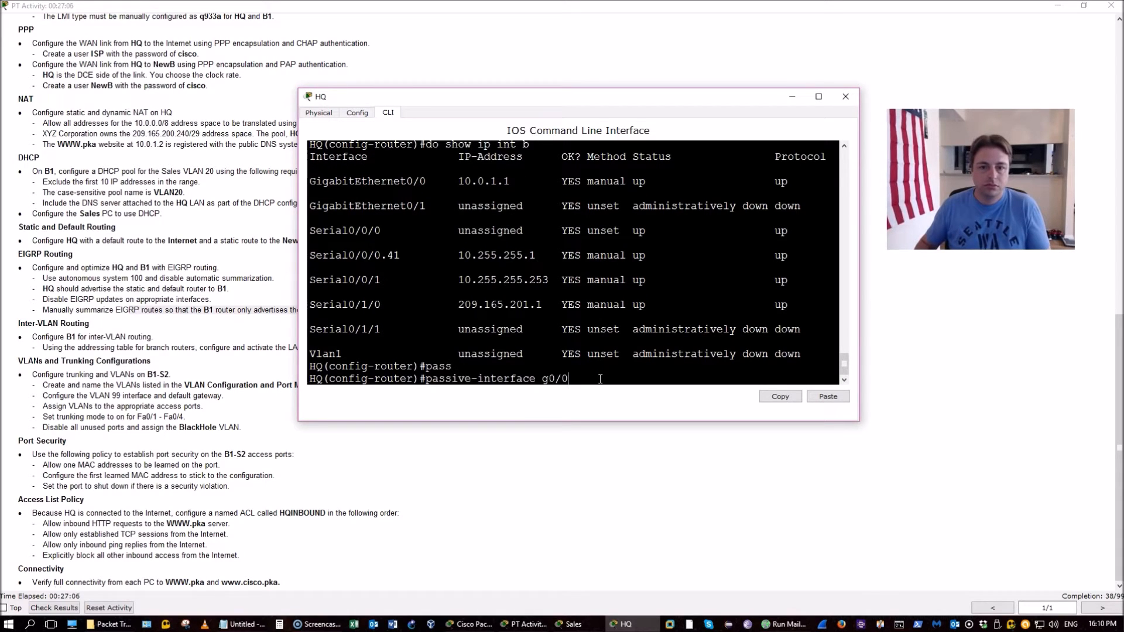
{"action": "key", "text": "Return"}
Make S0/0/1 and S0/1/0 passive interfaces for EIGRP too
{"action": "key", "text": "Up"}
{"action": "key", "text": "BackSpace"}
{"action": "key", "text": "BackSpace"}
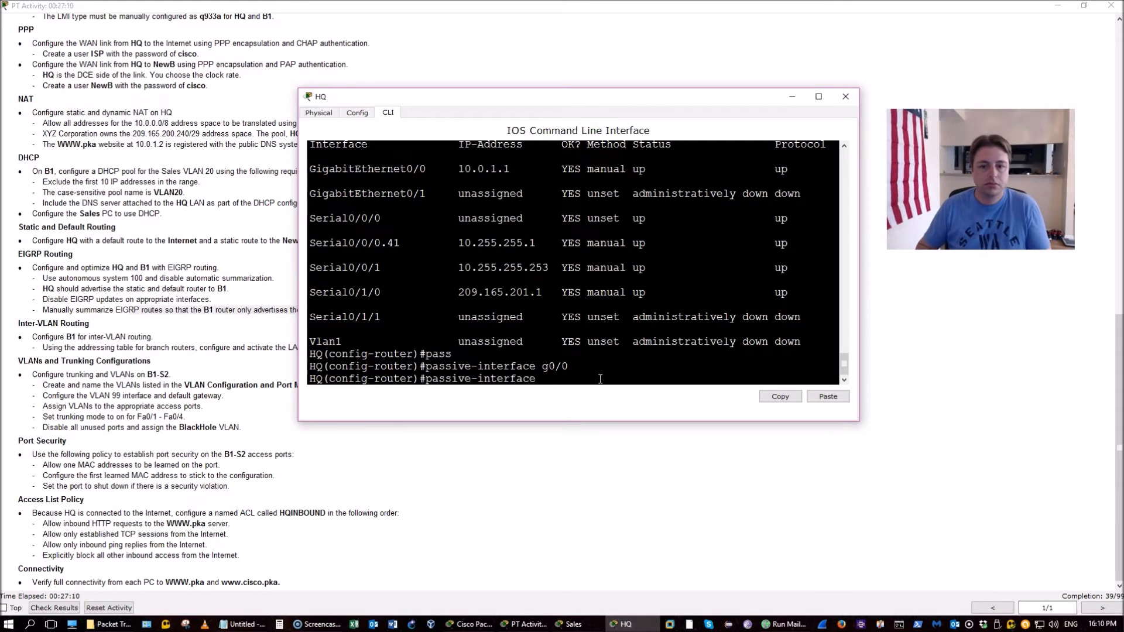
{"action": "type", "text": "s0/0/0"}
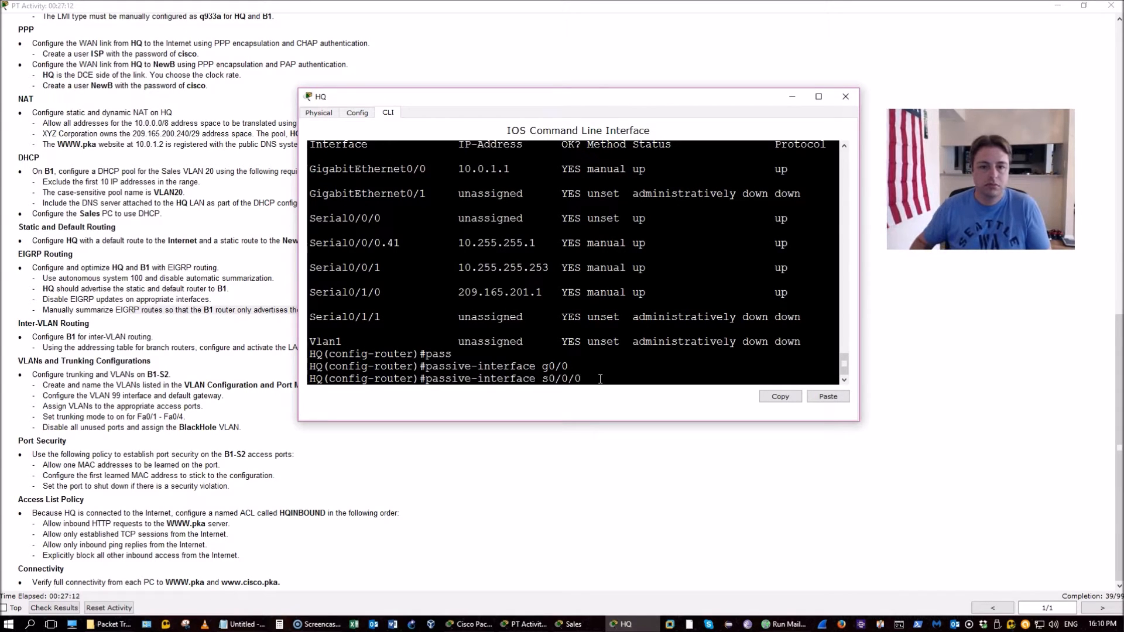
{"action": "key", "text": "BackSpace"}
{"action": "type", "text": "1"}
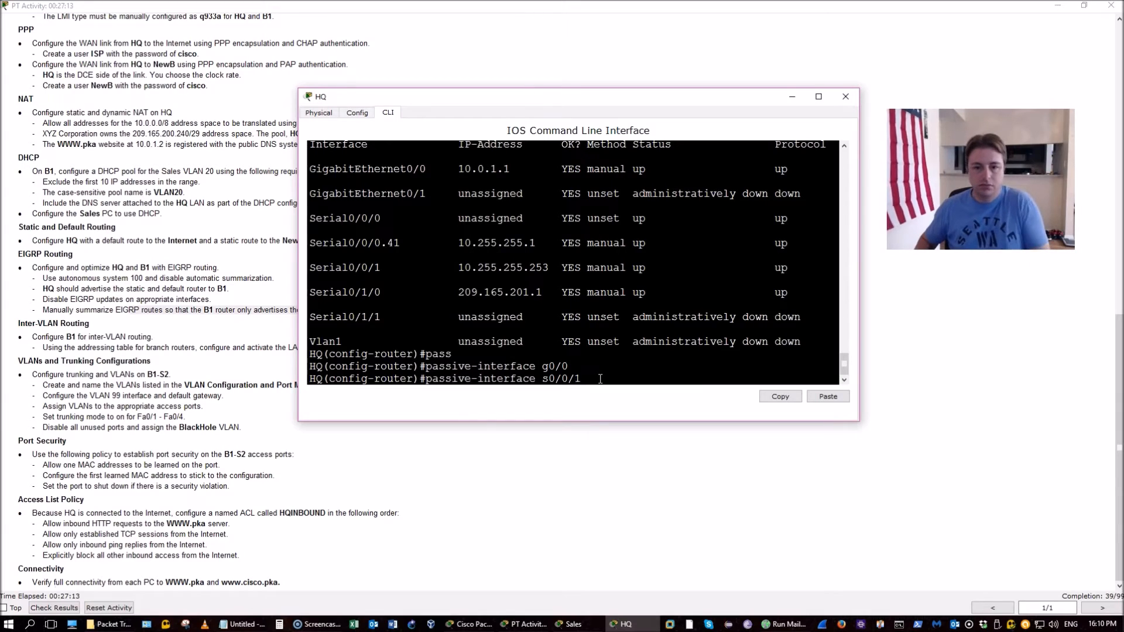
{"action": "key", "text": "Return"}
{"action": "key", "text": "Up"}
{"action": "key", "text": "BackSpace"}
{"action": "key", "text": "BackSpace"}
{"action": "key", "text": "BackSpace"}
{"action": "type", "text": "1/0"}
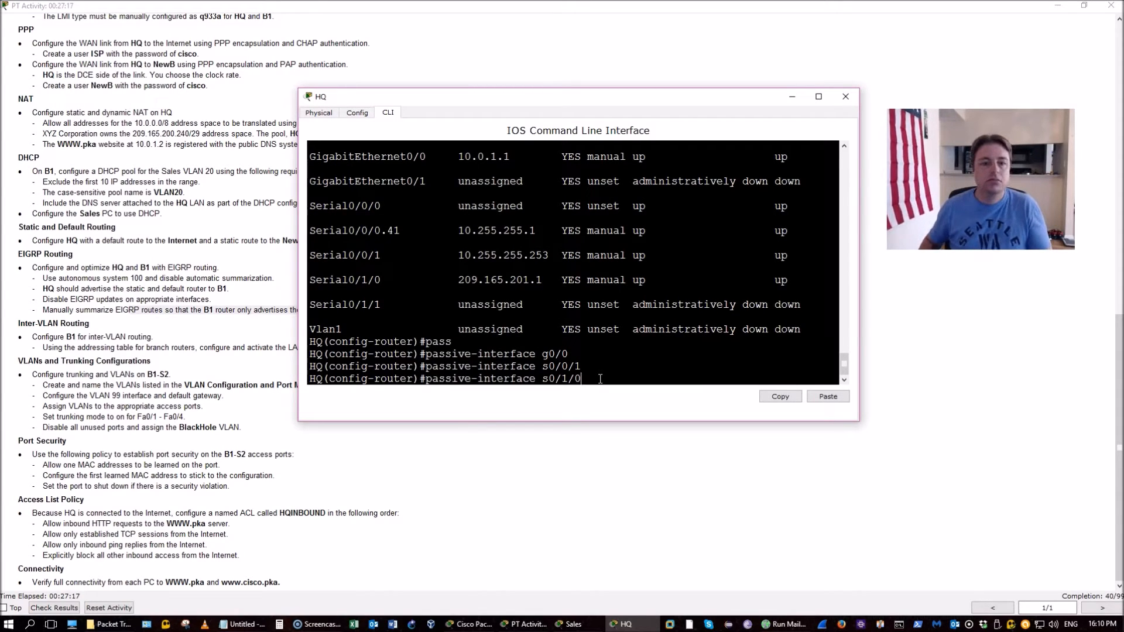
{"action": "key", "text": "Return"}
Save HQ's configuration and highlight the Disable EIGRP updates requirement
{"action": "type", "text": "do wr"}
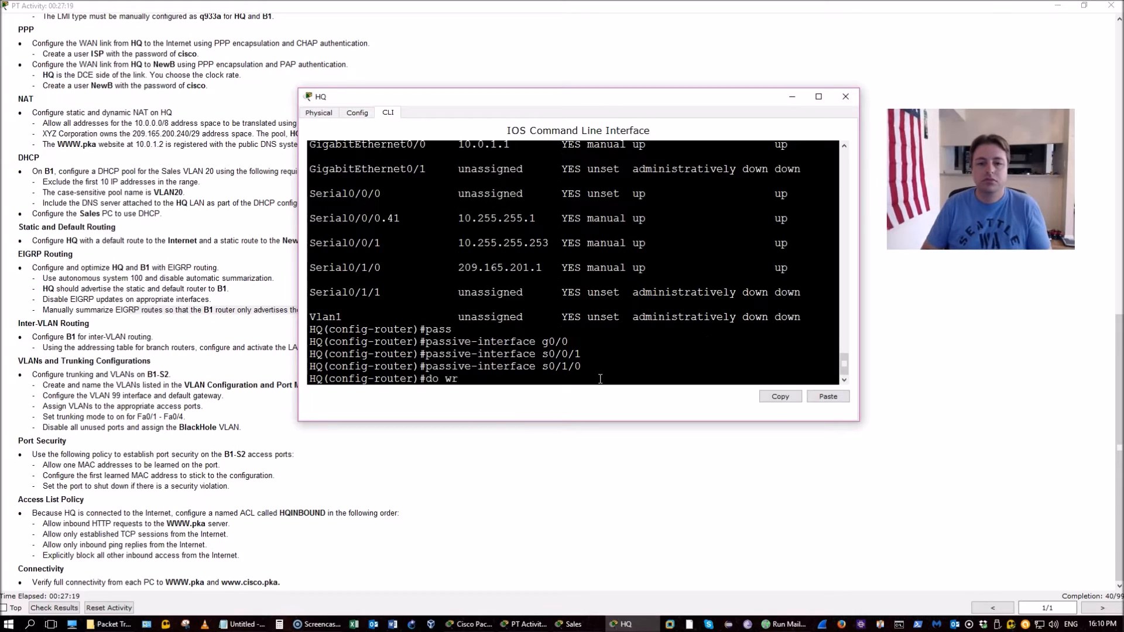
{"action": "key", "text": "Return"}
{"action": "left_click", "coordinate": [384, 328]}
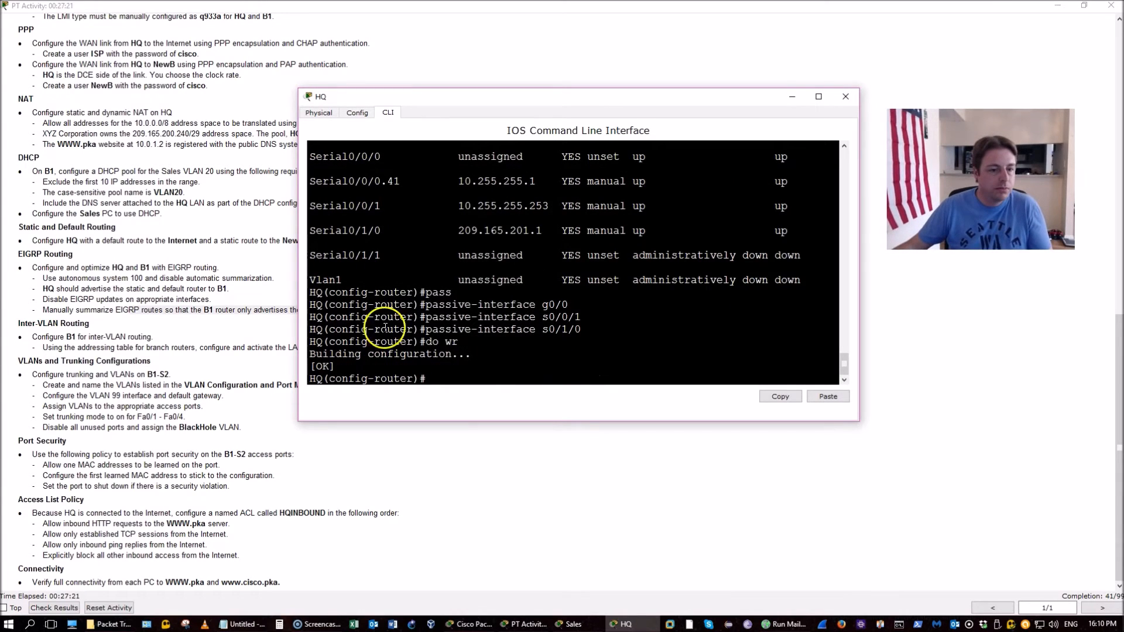
{"action": "left_click", "coordinate": [192, 291]}
{"action": "left_click_drag", "start_coordinate": [42, 299], "coordinate": [406, 317]}
Open router B1's CLI from the topology and widen its terminal window
{"action": "left_click", "coordinate": [407, 316]}
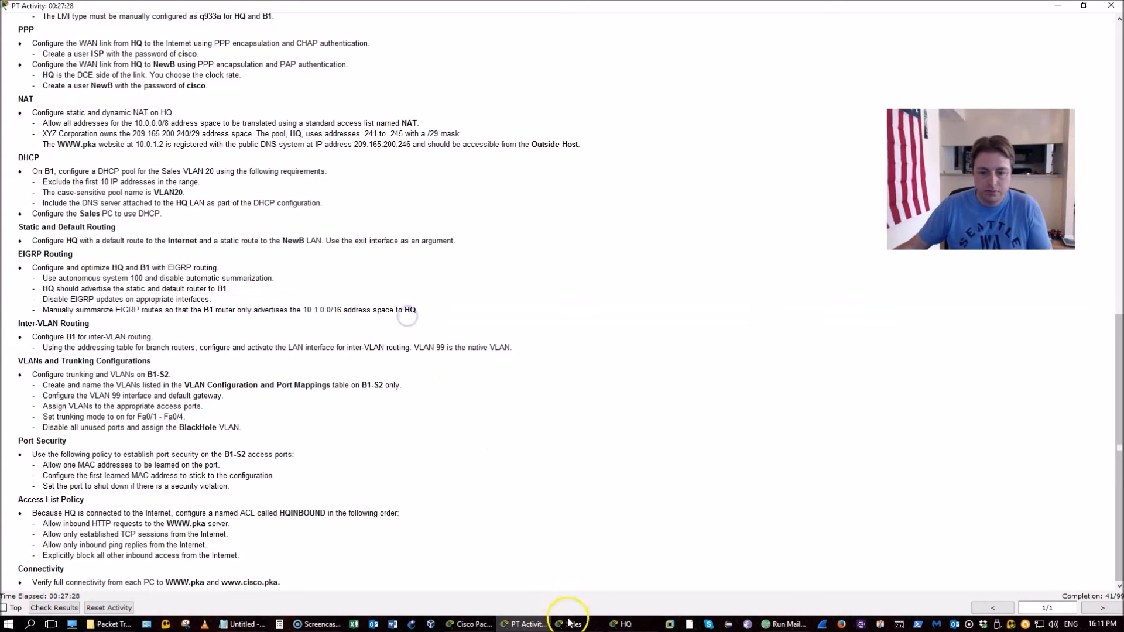
{"action": "left_click", "coordinate": [471, 624]}
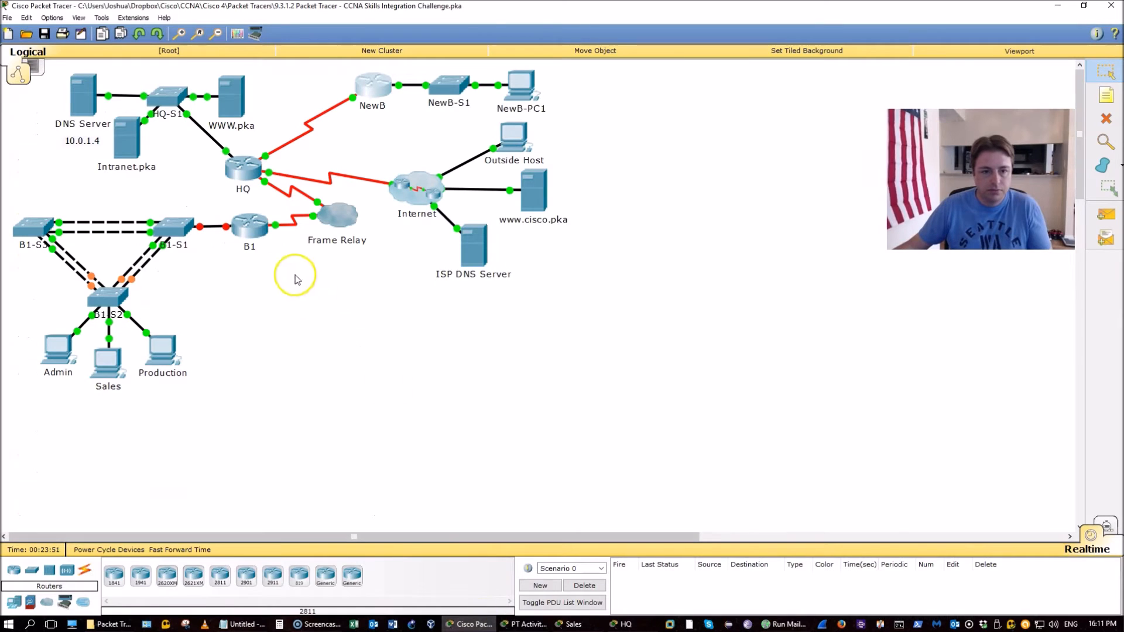
{"action": "left_click", "coordinate": [256, 228]}
{"action": "left_click", "coordinate": [504, 625]}
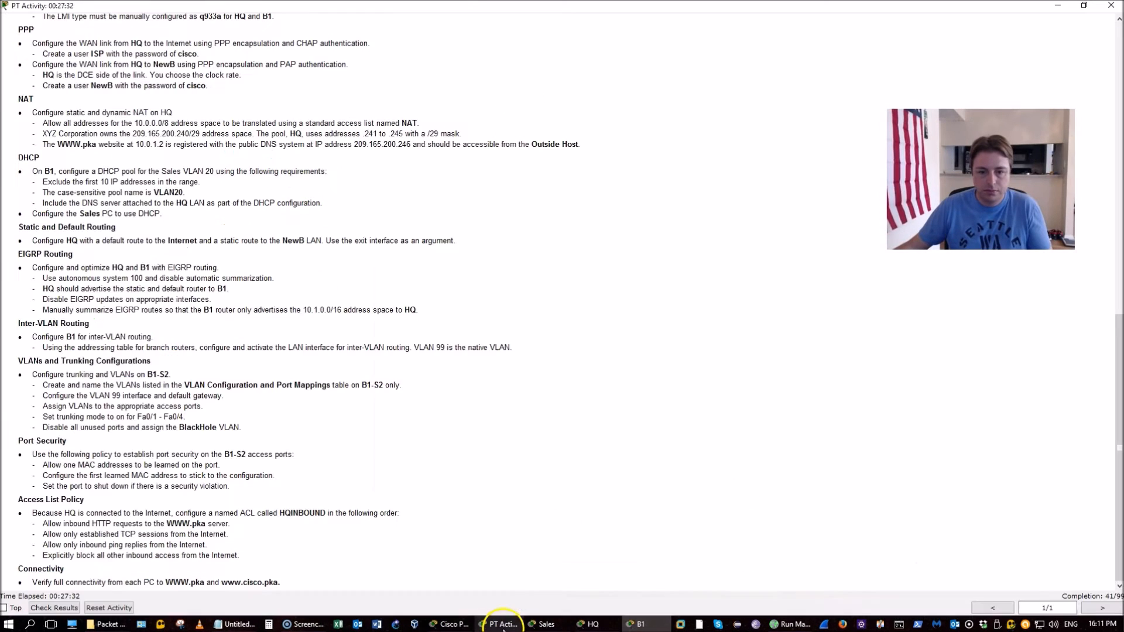
{"action": "key", "text": "alt+Tab"}
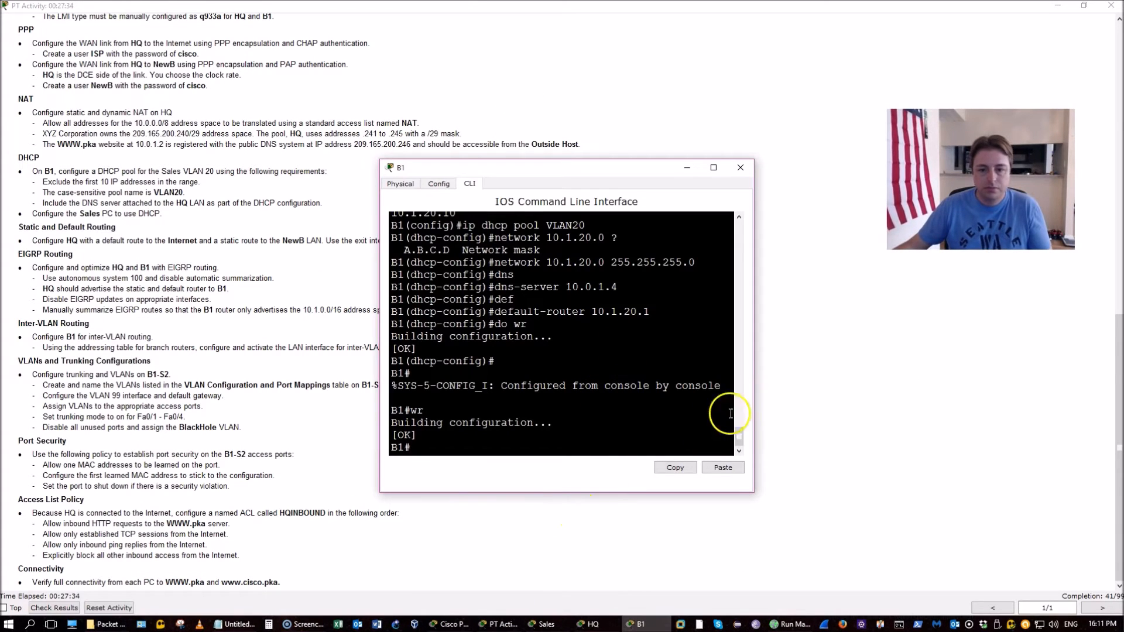
{"action": "left_click_drag", "start_coordinate": [753, 343], "coordinate": [872, 333]}
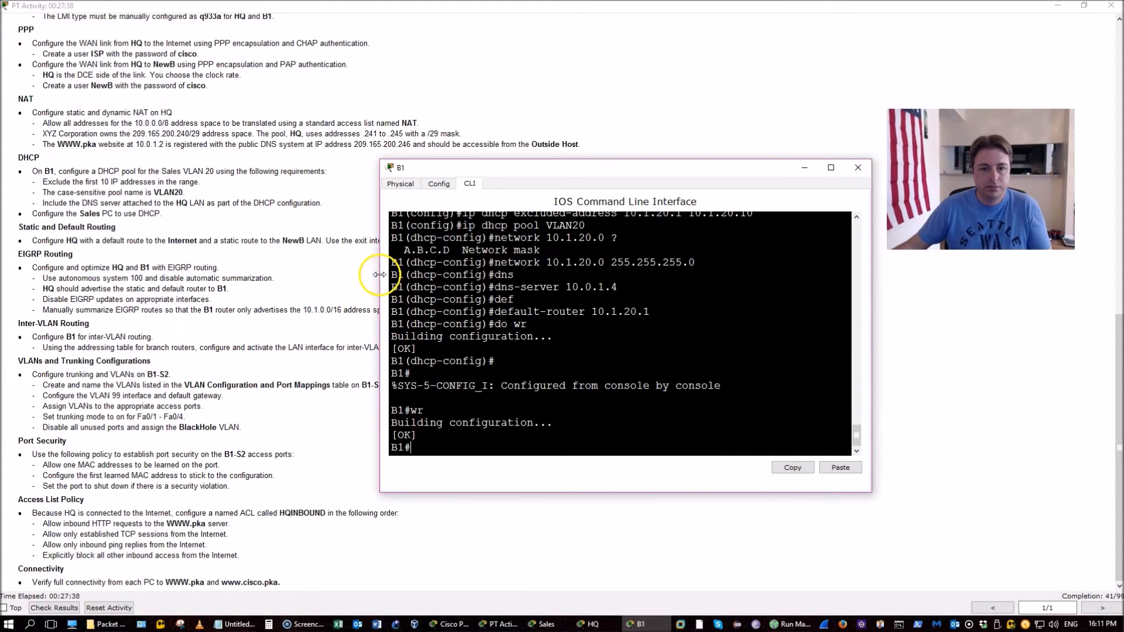
{"action": "left_click_drag", "start_coordinate": [380, 275], "coordinate": [301, 268]}
Enter EIGRP 100 configuration on B1 and list its connected routes
{"action": "type", "text": "conf t"}
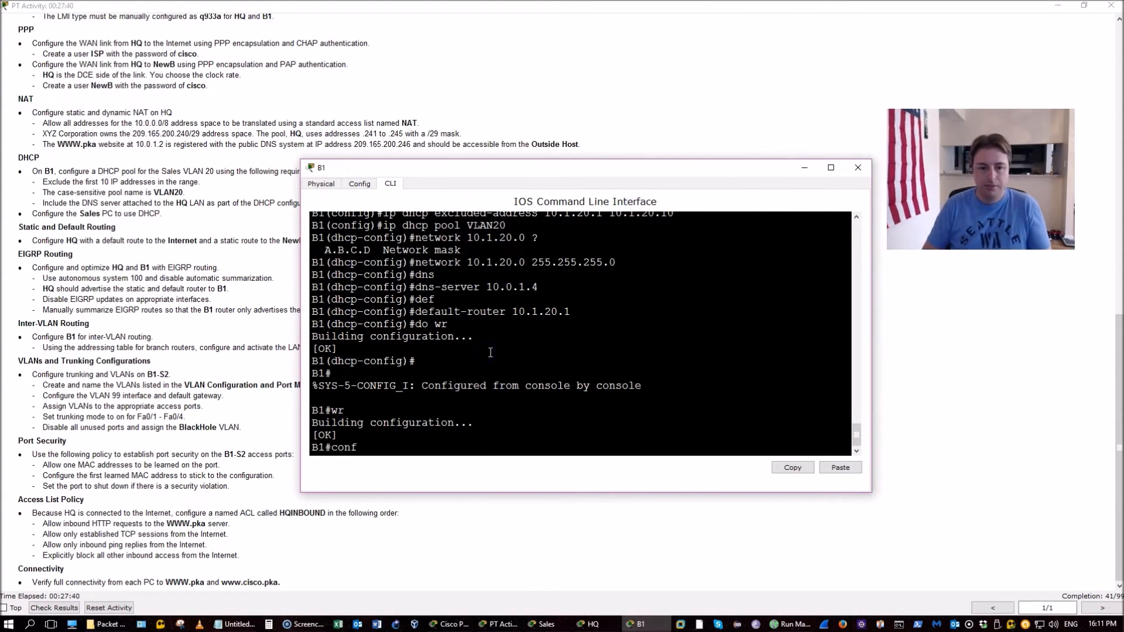
{"action": "key", "text": "Return"}
{"action": "type", "text": "router ei"}
{"action": "key", "text": "Tab"}
{"action": "type", "text": "100"}
{"action": "key", "text": "Return"}
{"action": "type", "text": "do show ip route connected"}
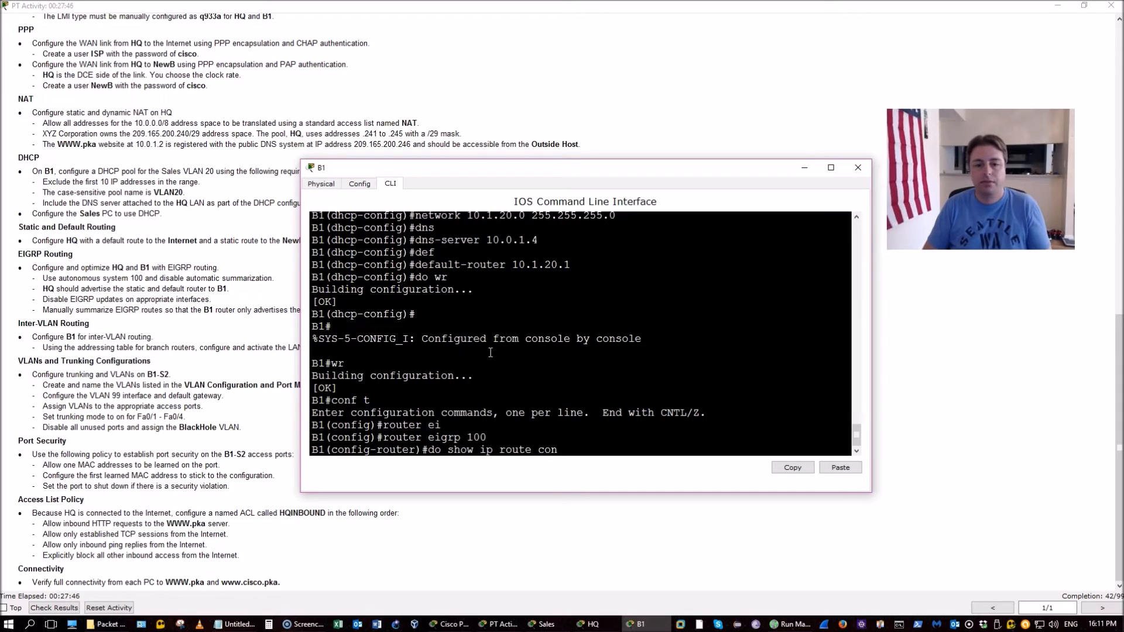
{"action": "key", "text": "Return"}
Advertise 10.255.255.0 on B1, disable auto-summary, and check interface status
{"action": "type", "text": "net"}
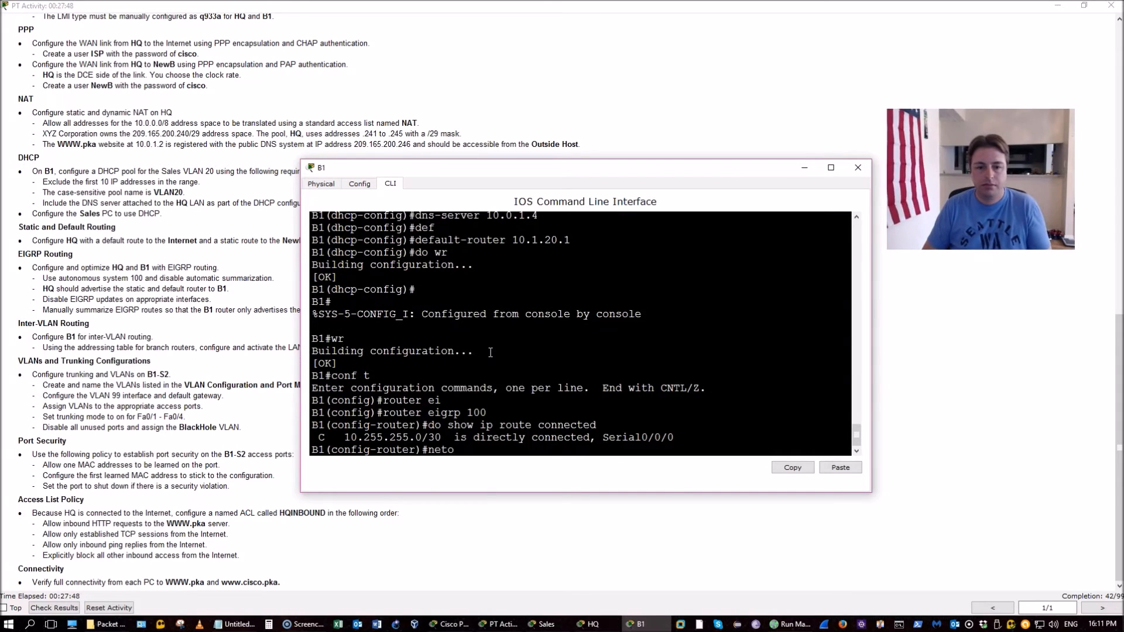
{"action": "type", "text": "work 10.255"}
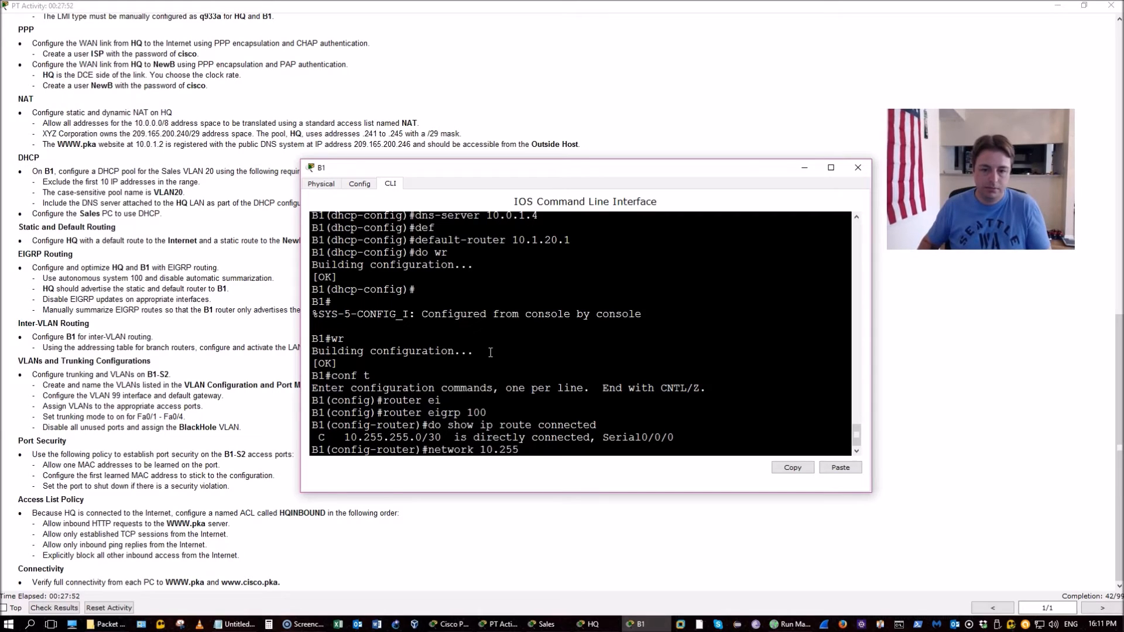
{"action": "type", "text": ".255.0"}
{"action": "key", "text": "Return"}
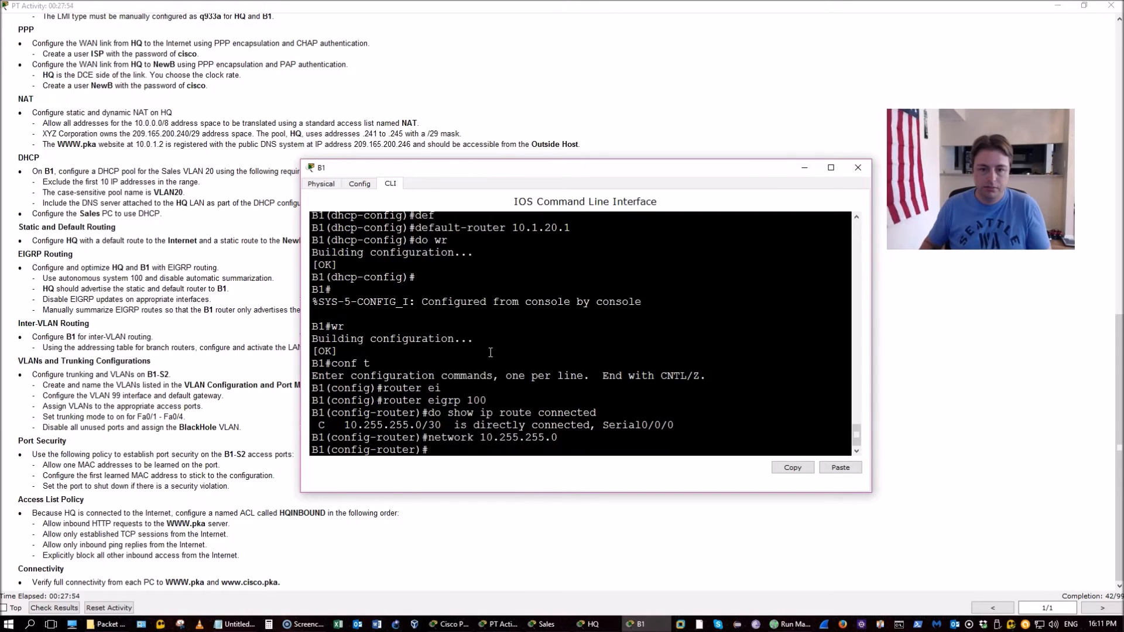
{"action": "key", "text": "Return"}
{"action": "key", "text": "Return"}
{"action": "key", "text": "Return"}
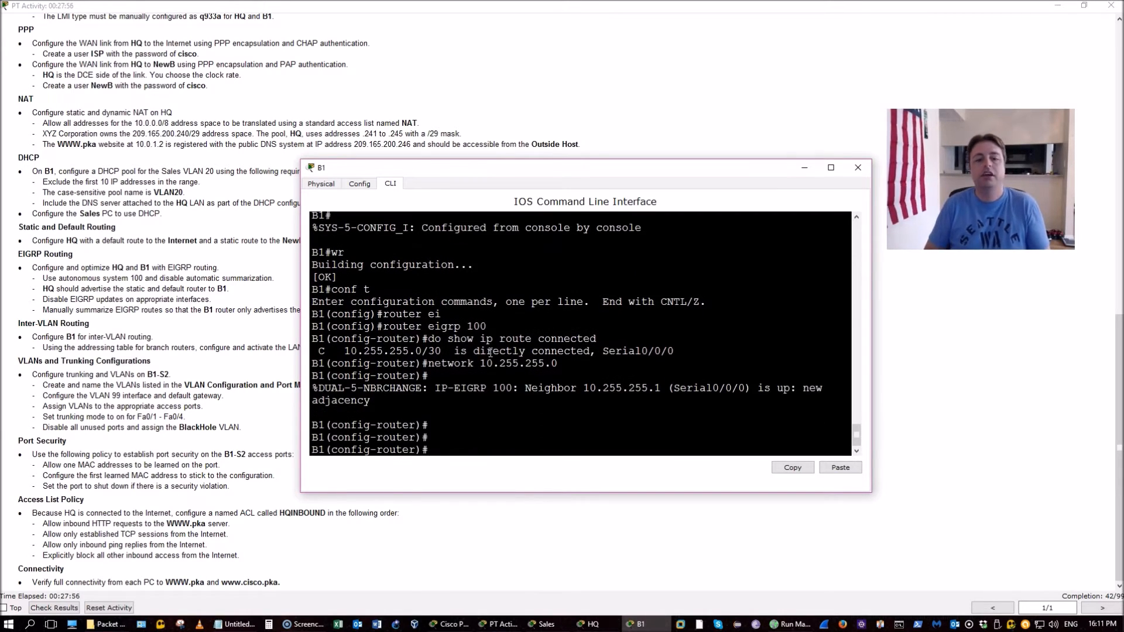
{"action": "type", "text": "no"}
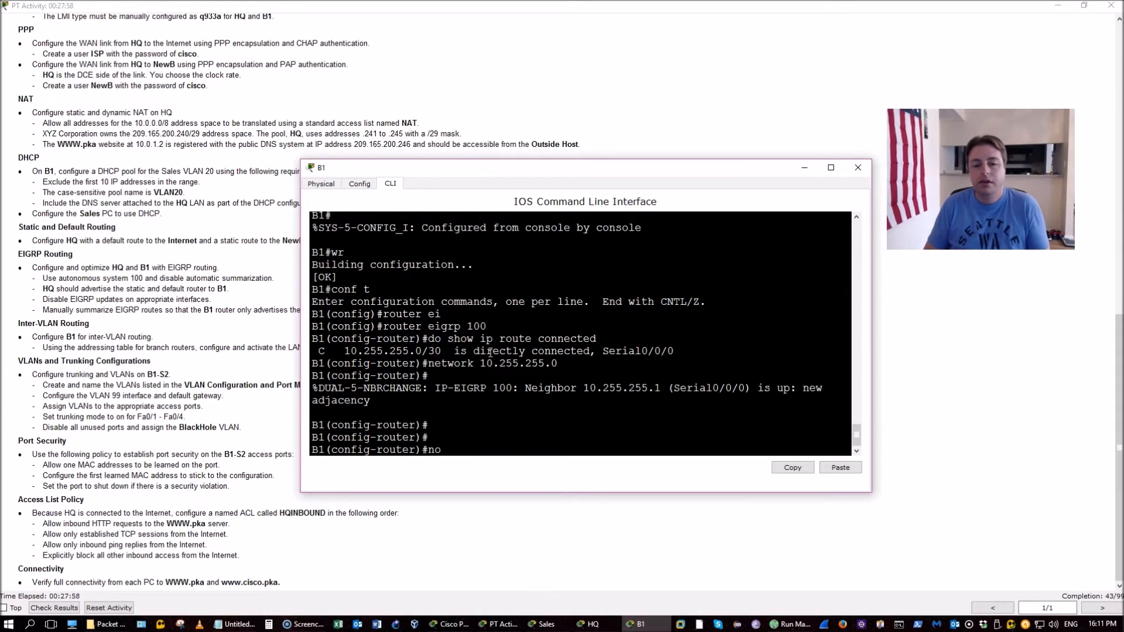
{"action": "type", "text": " au"}
{"action": "key", "text": "Tab"}
{"action": "key", "text": "Return"}
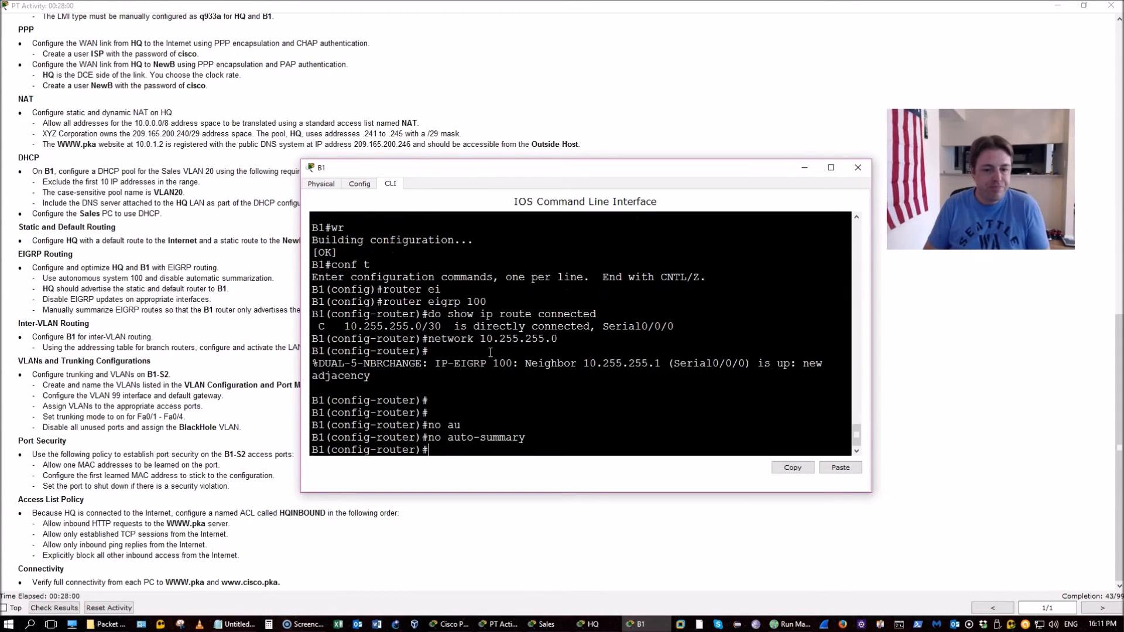
{"action": "type", "text": "do show ip int b"}
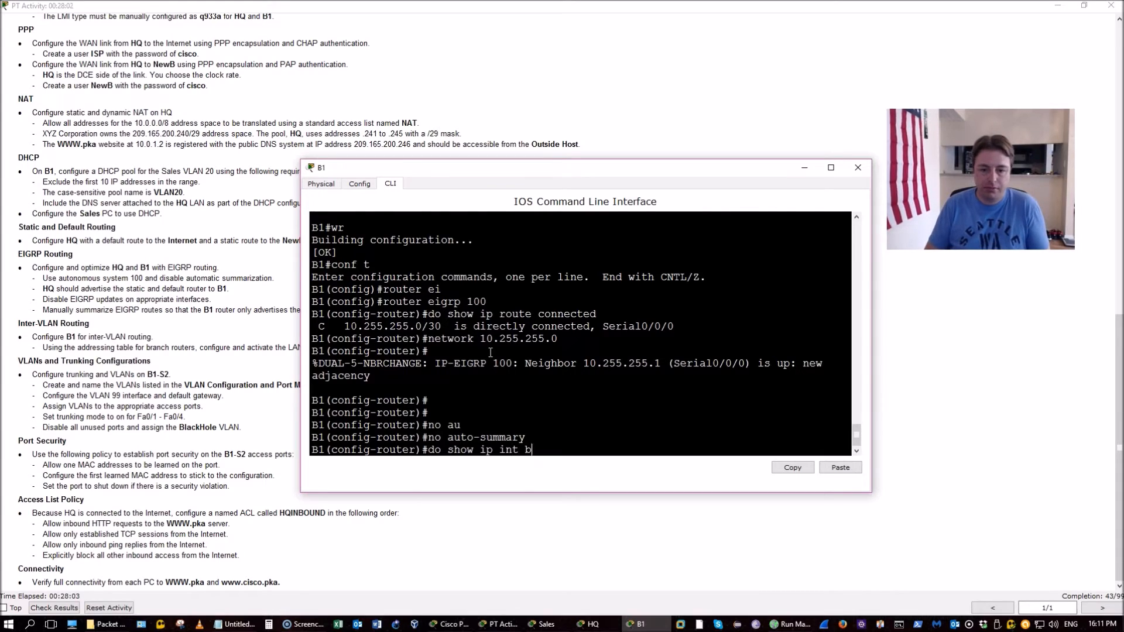
{"action": "key", "text": "Return"}
Make B1's G0/0 passive for EIGRP and save the configuration
{"action": "type", "text": "pass"}
{"action": "key", "text": "Tab"}
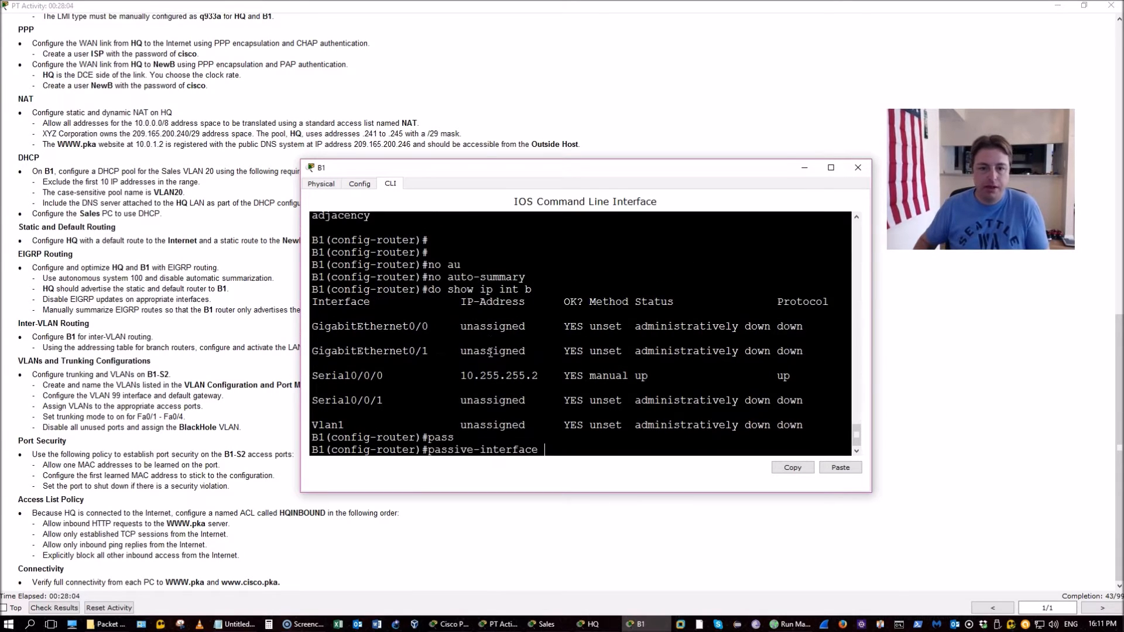
{"action": "type", "text": "g0/0"}
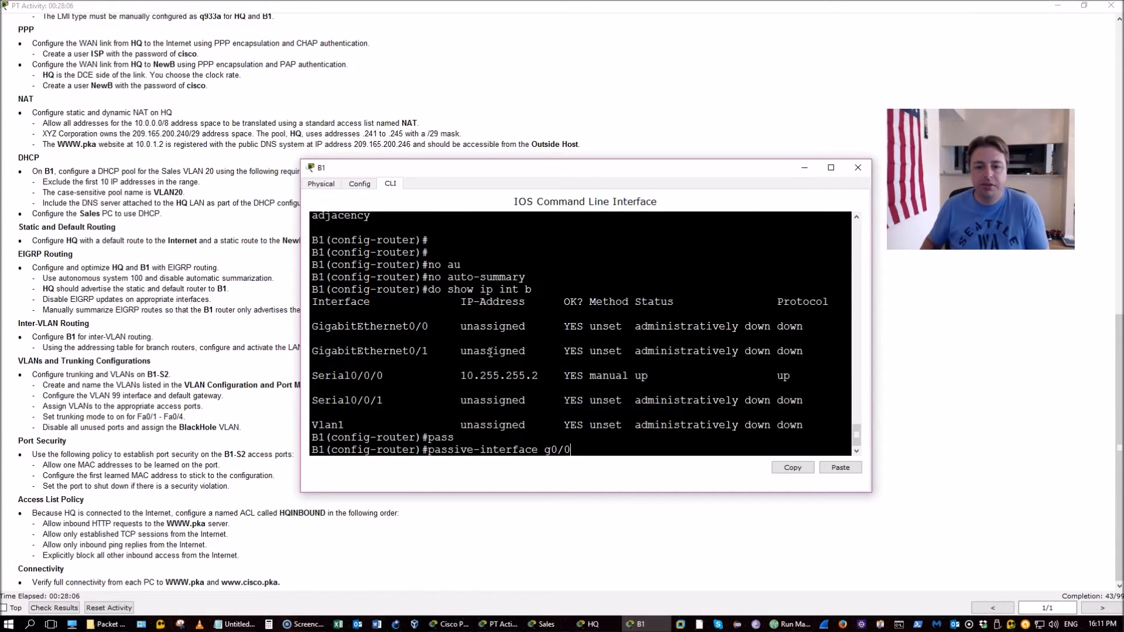
{"action": "key", "text": "Return"}
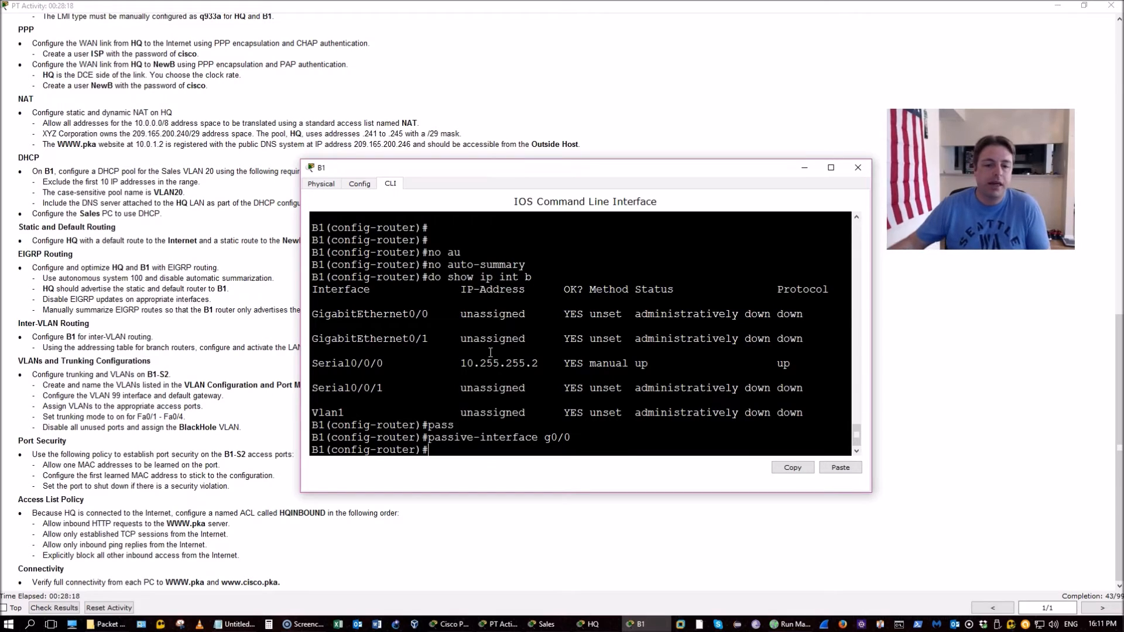
{"action": "type", "text": "do "}
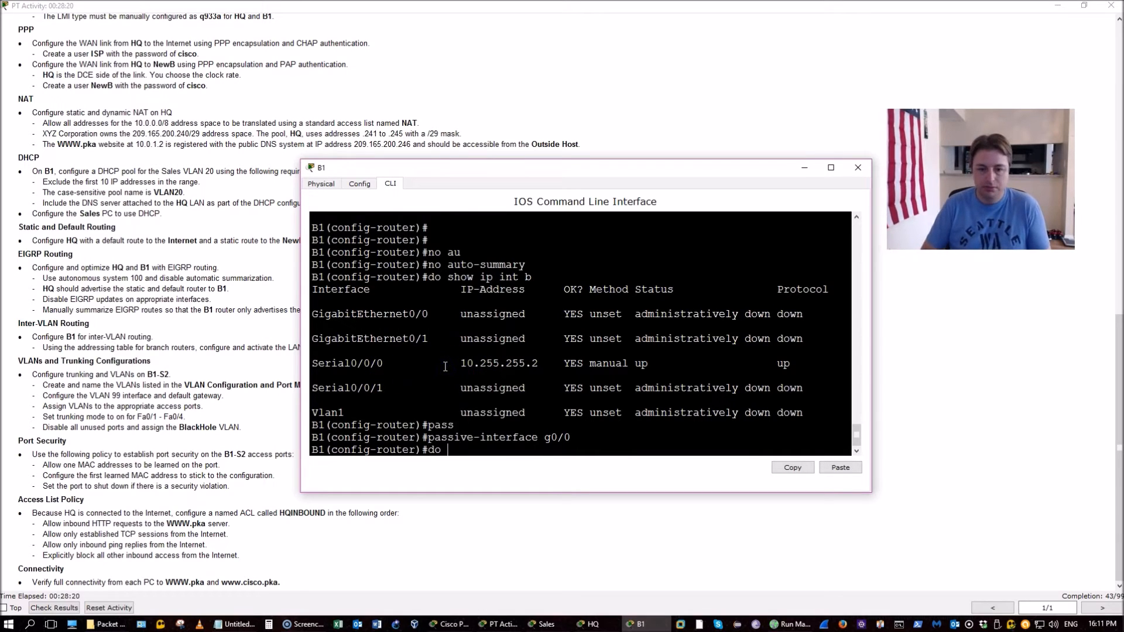
{"action": "type", "text": "wr"}
{"action": "key", "text": "Return"}
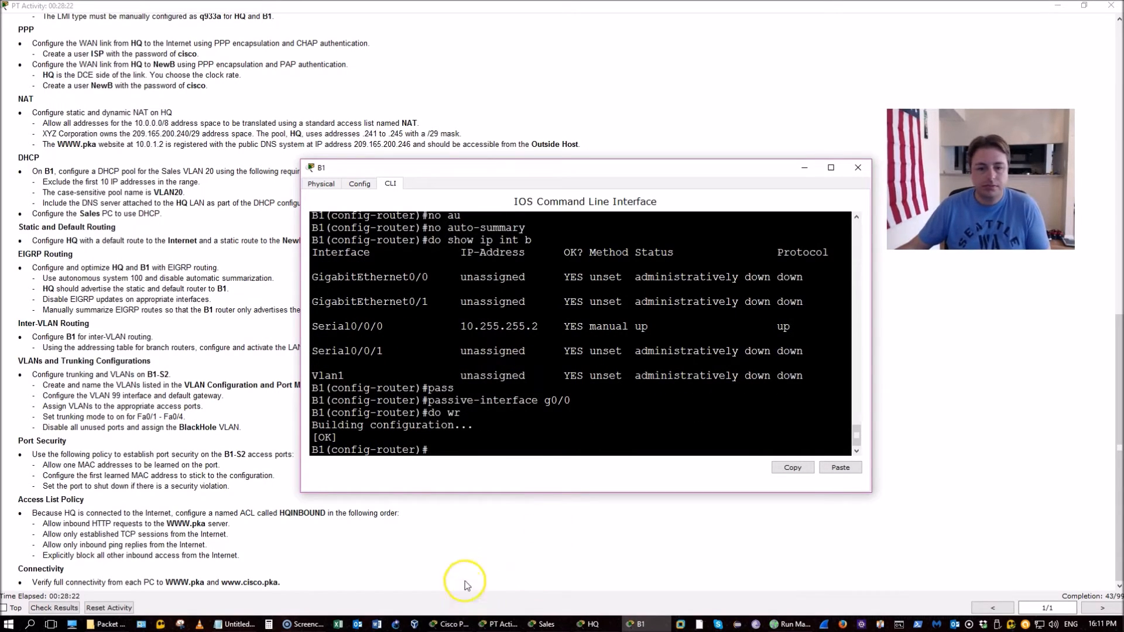
{"action": "left_click", "coordinate": [460, 528]}
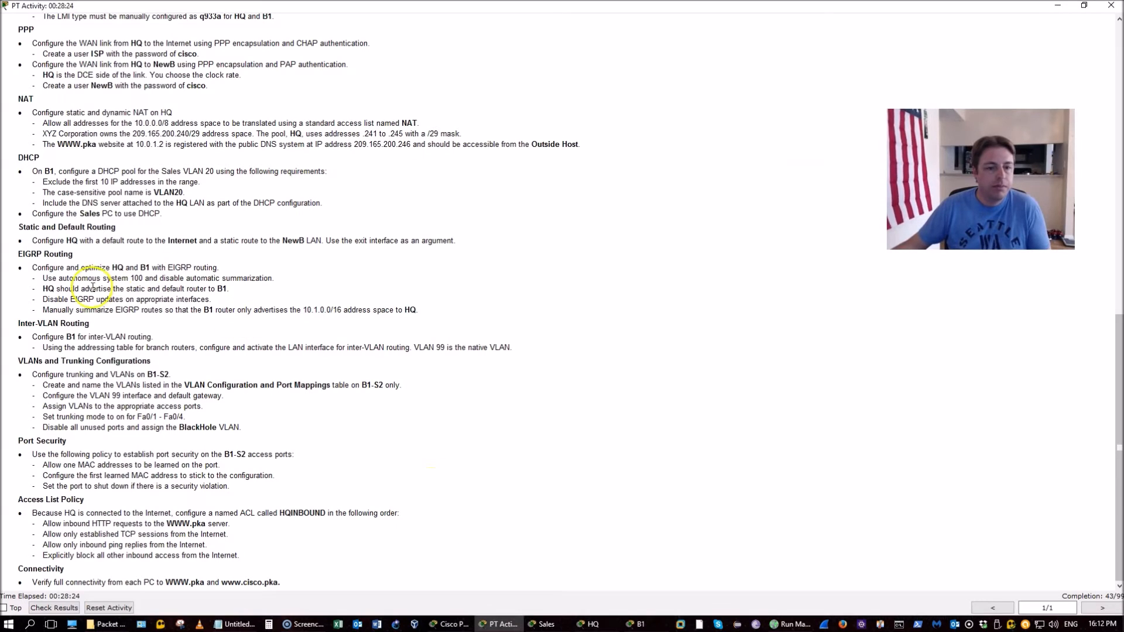
{"action": "left_click_drag", "start_coordinate": [79, 310], "coordinate": [314, 309]}
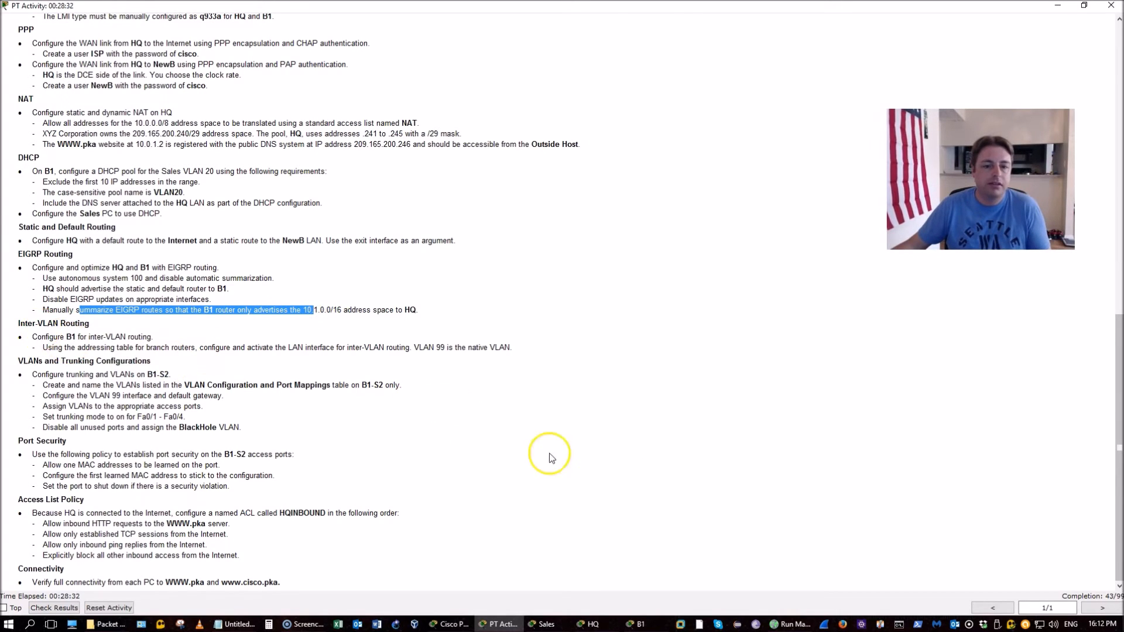
{"action": "scroll", "coordinate": [480, 480], "scroll_direction": "up", "scroll_amount": 12}
{"action": "scroll", "coordinate": [485, 175], "scroll_direction": "up", "scroll_amount": 4}
{"action": "left_click_drag", "start_coordinate": [487, 299], "coordinate": [547, 364]}
{"action": "scroll", "coordinate": [547, 369], "scroll_direction": "down", "scroll_amount": 8}
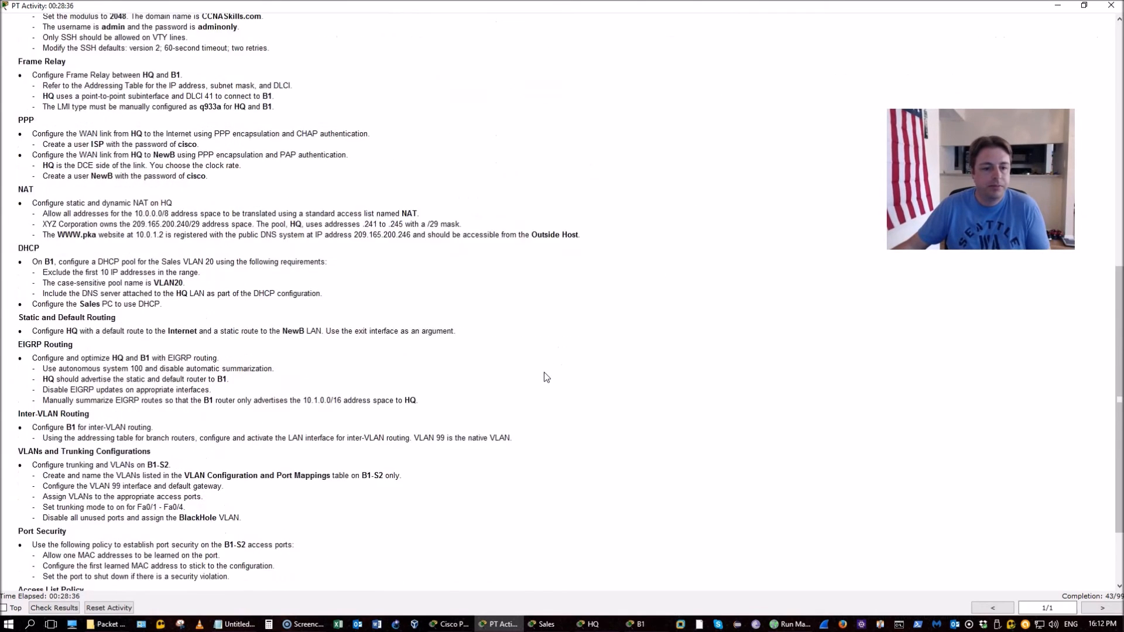
{"action": "scroll", "coordinate": [546, 377], "scroll_direction": "down", "scroll_amount": 2}
{"action": "scroll", "coordinate": [546, 377], "scroll_direction": "down", "scroll_amount": 1}
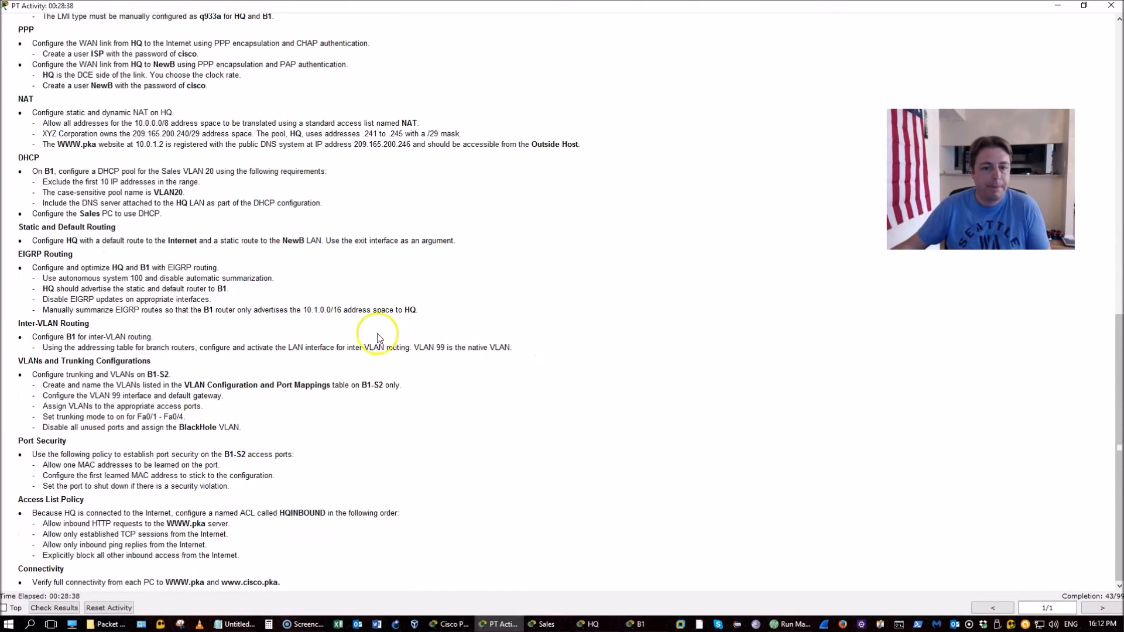
{"action": "left_click_drag", "start_coordinate": [331, 310], "coordinate": [349, 307]}
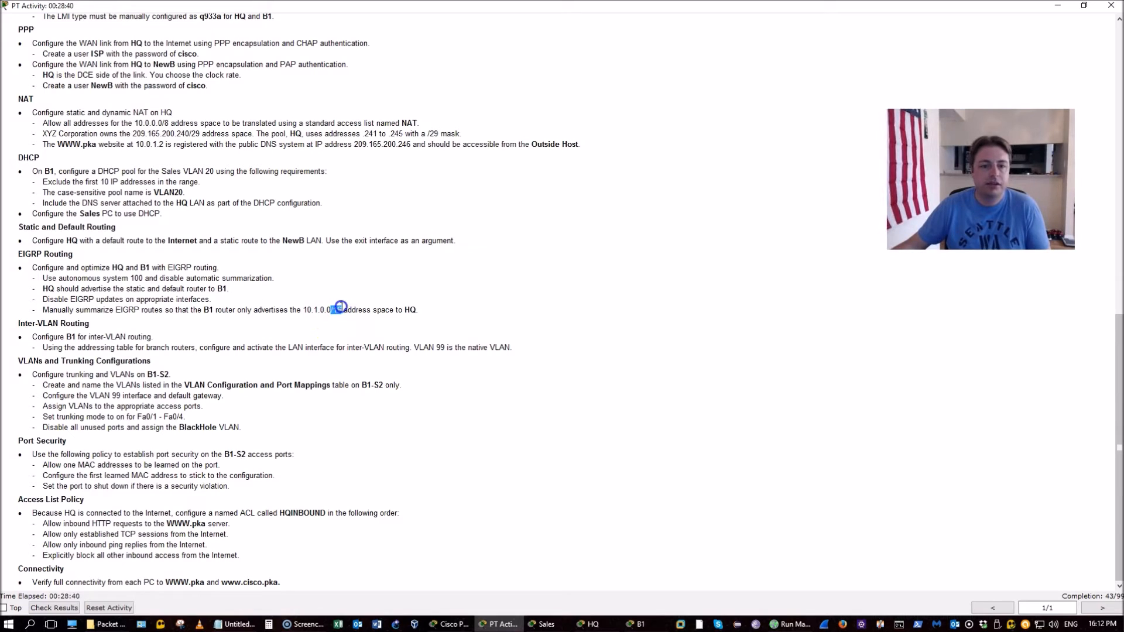
{"action": "key", "text": "alt+Tab"}
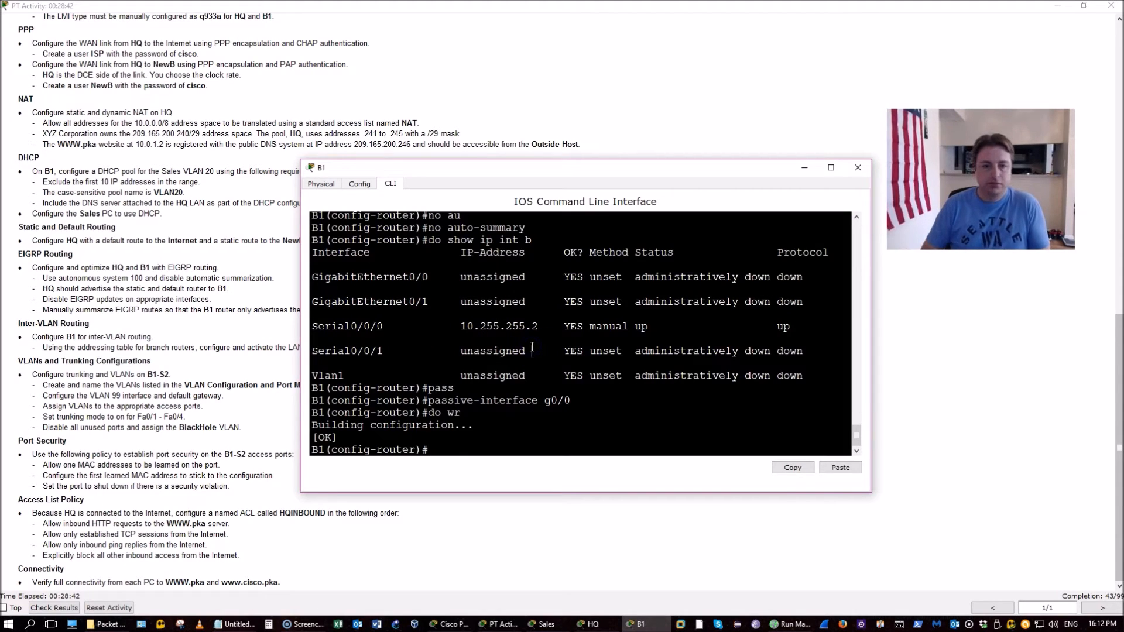
{"action": "type", "text": "exi"}
{"action": "key", "text": "Return"}
Summarize EIGRP 100 on B1's Serial0/0/0 as 10.1.0.0 255.255.0.0
{"action": "type", "text": "int"}
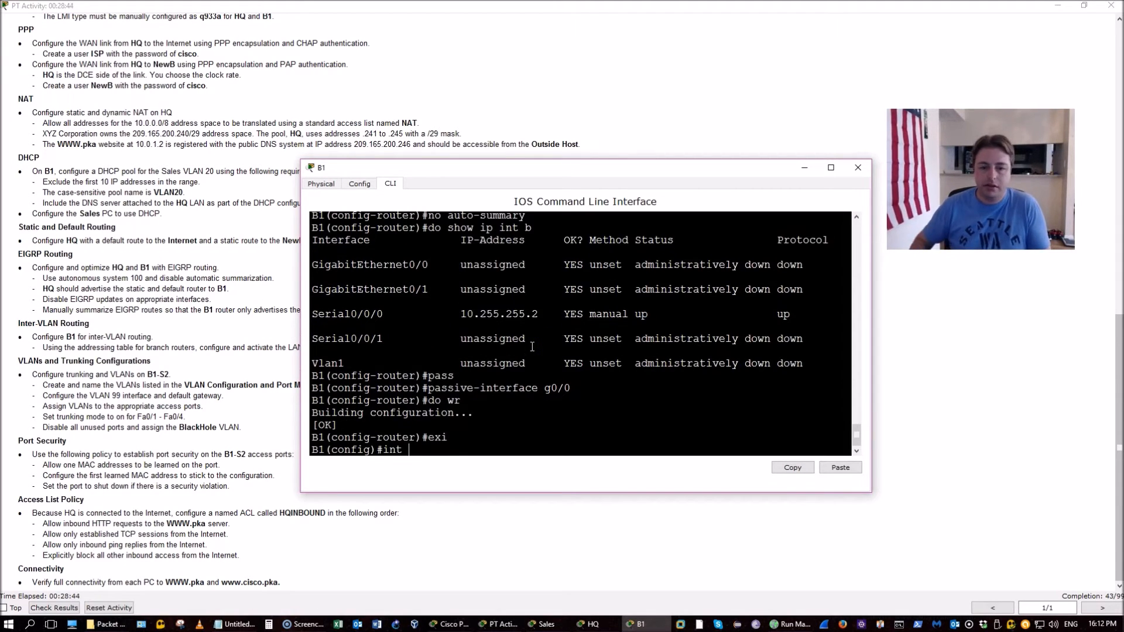
{"action": "type", "text": " s0/0/01"}
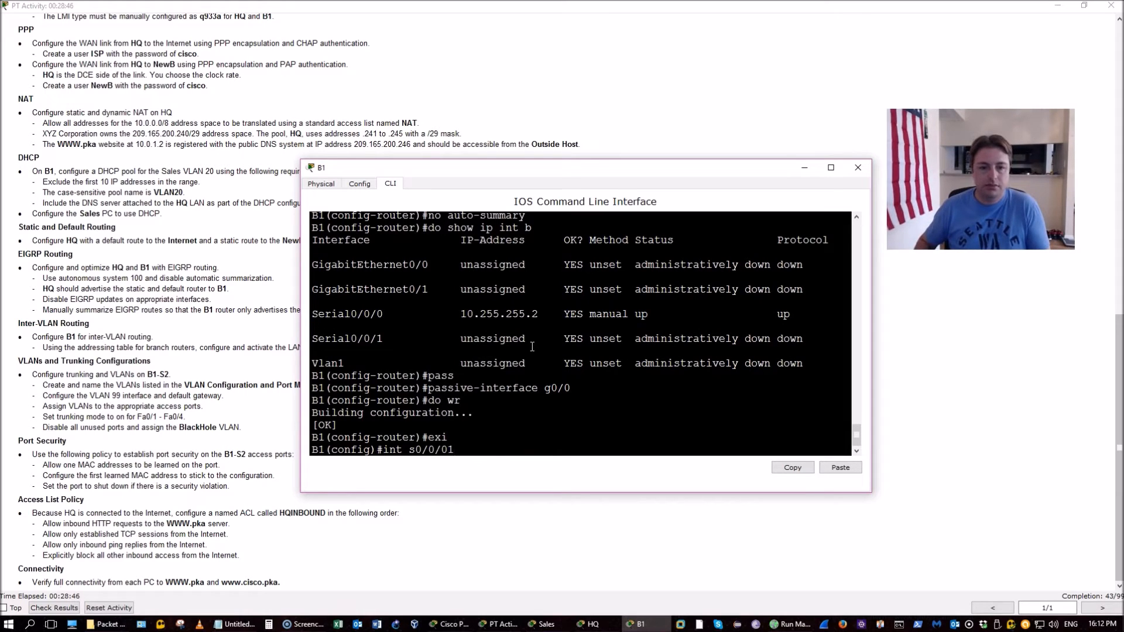
{"action": "key", "text": "BackSpace"}
{"action": "key", "text": "Return"}
{"action": "type", "text": "ip sum"}
{"action": "key", "text": "Tab"}
{"action": "type", "text": "ei"}
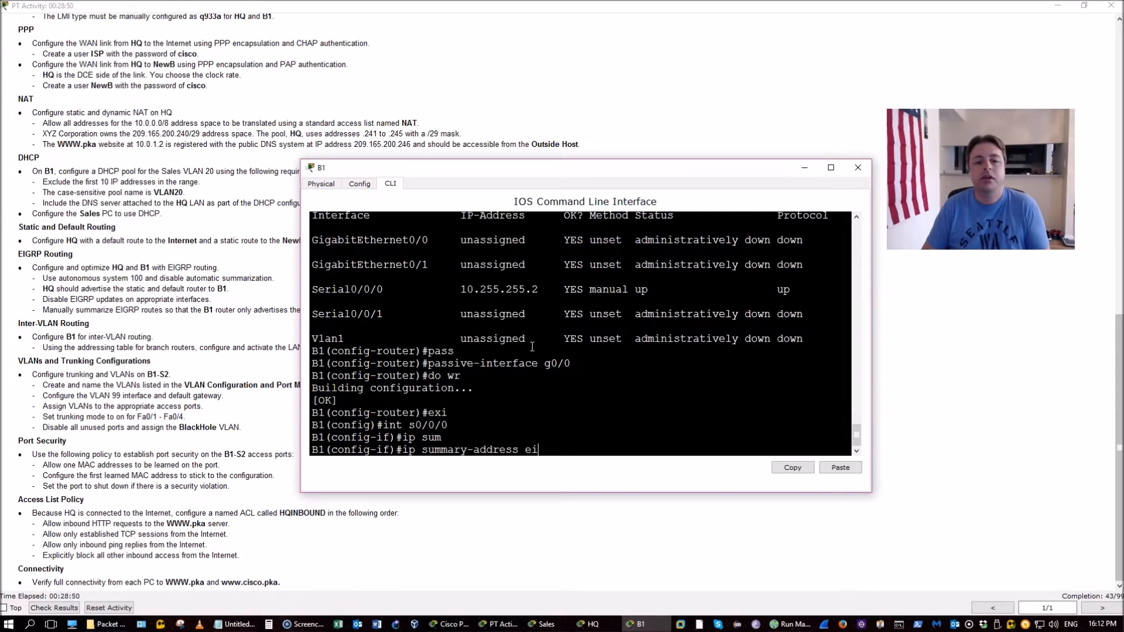
{"action": "key", "text": "Tab"}
{"action": "type", "text": "100?"}
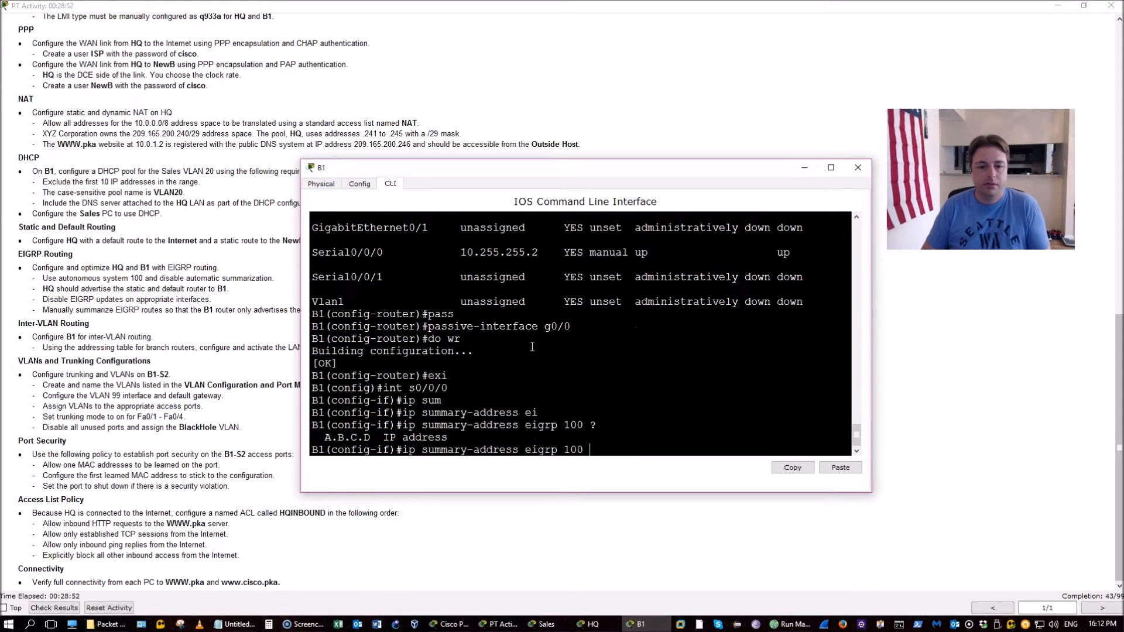
{"action": "type", "text": "10."}
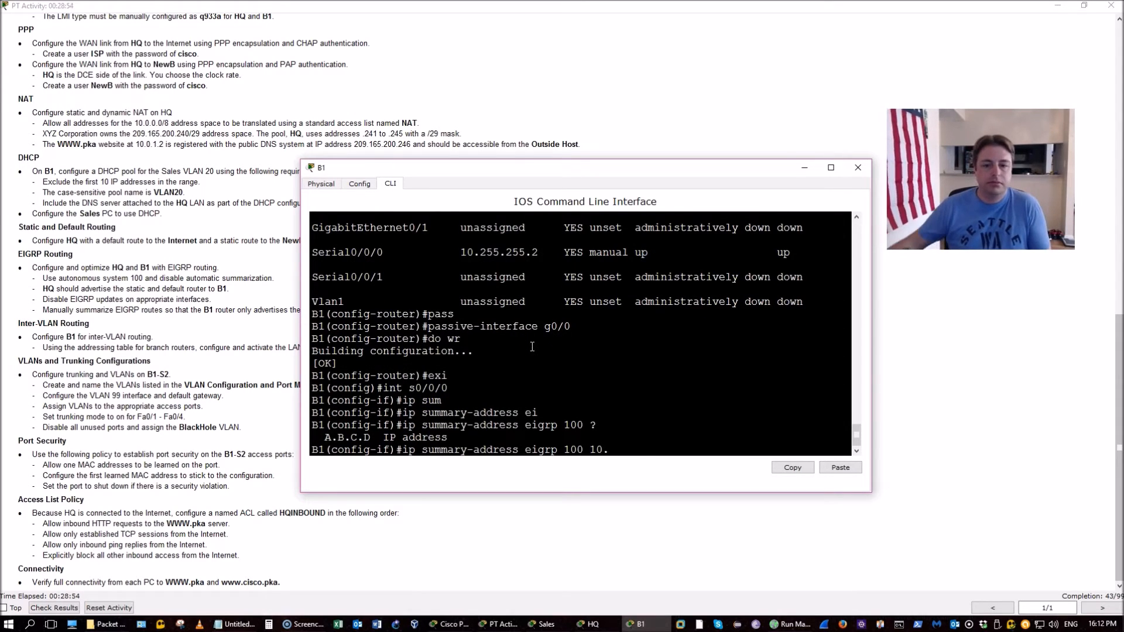
{"action": "left_click_drag", "start_coordinate": [560, 168], "coordinate": [515, 184]}
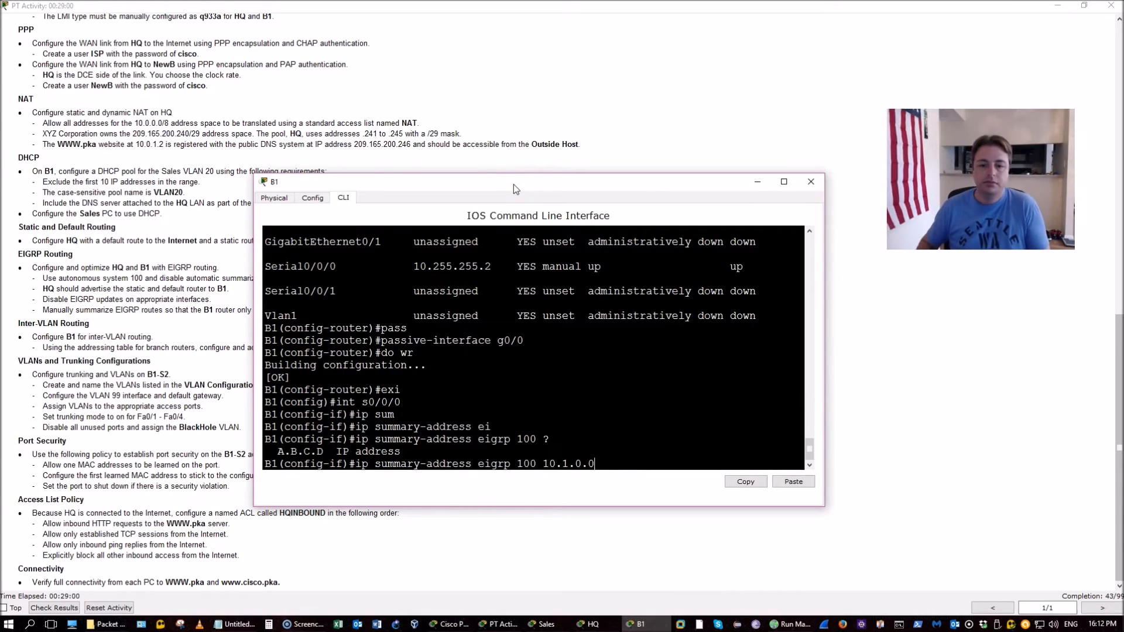
{"action": "type", "text": "1.0.0 ?255.255.2"}
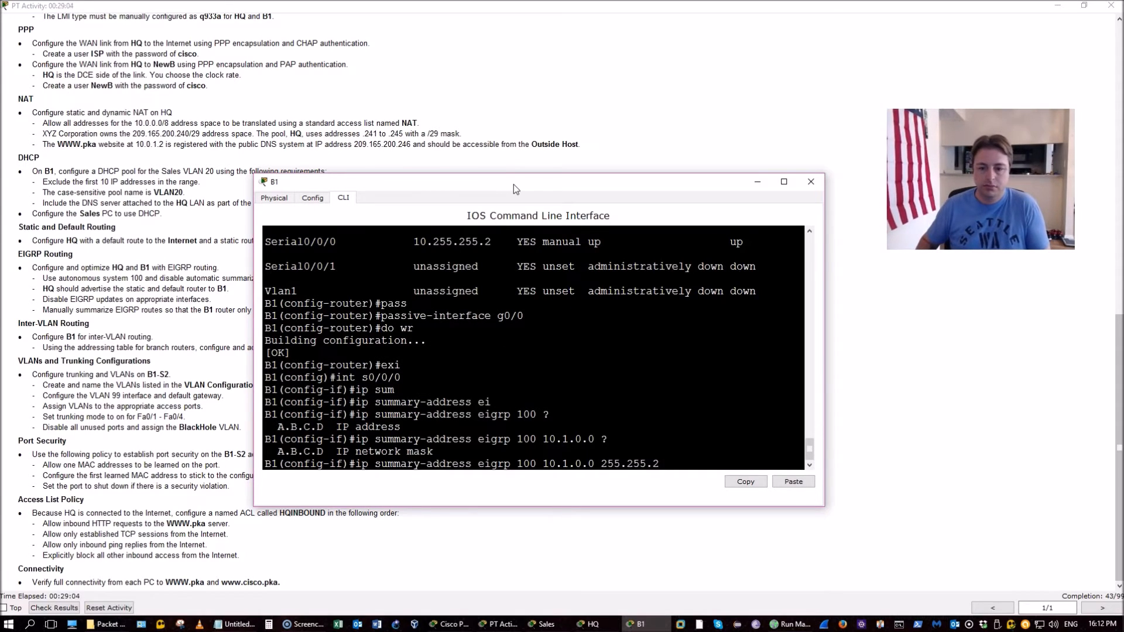
{"action": "key", "text": "BackSpace"}
{"action": "type", "text": "0.0"}
{"action": "key", "text": "Return"}
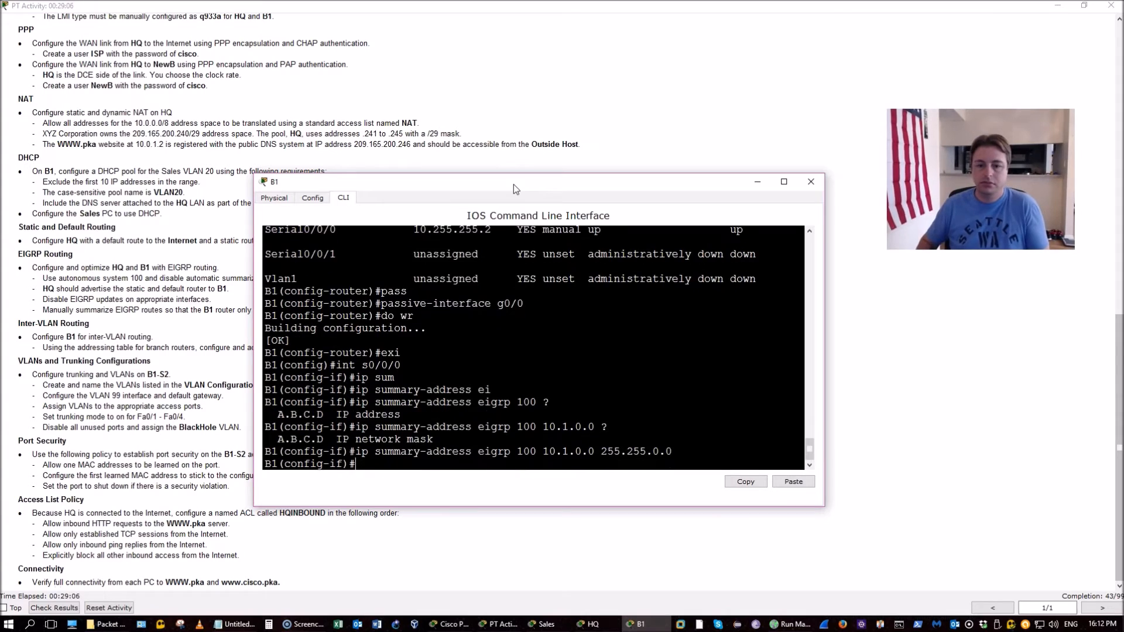
Save B1's configuration and close its console window
{"action": "key", "text": "Return"}
{"action": "key", "text": "Return"}
{"action": "type", "text": "do"}
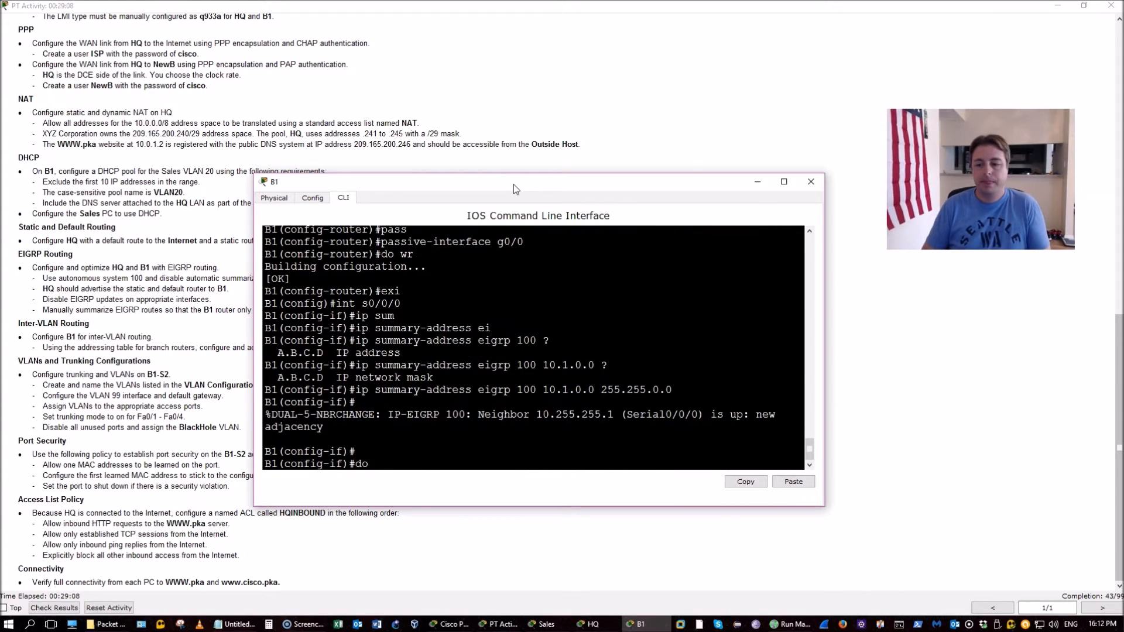
{"action": "type", "text": " wr"}
{"action": "key", "text": "Return"}
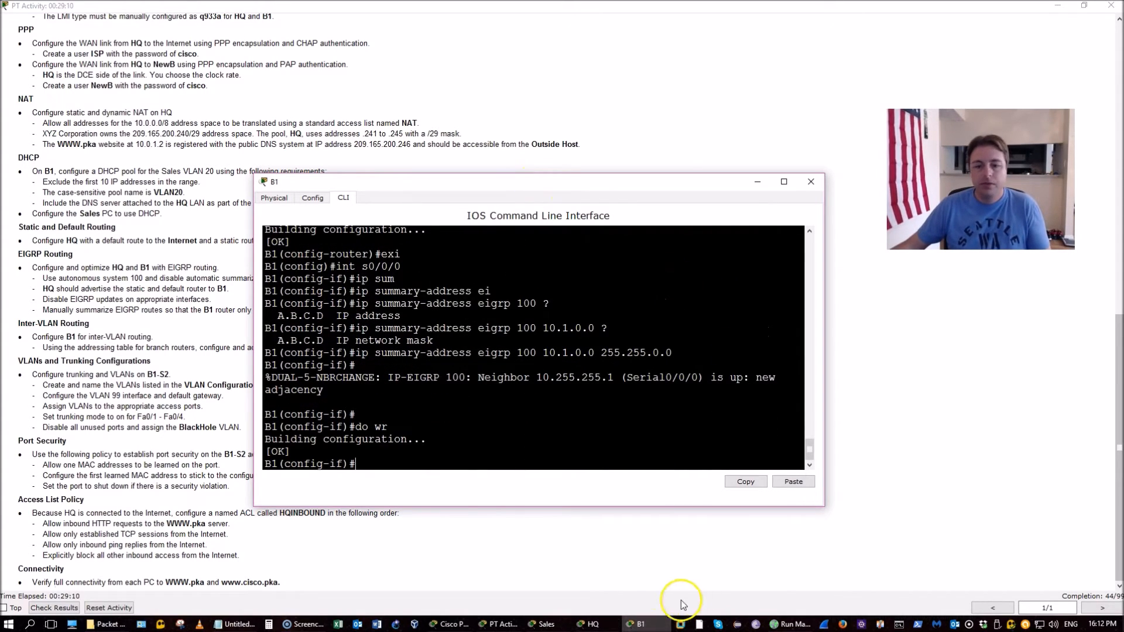
{"action": "left_click", "coordinate": [588, 426]}
{"action": "key", "text": "alt+F4"}
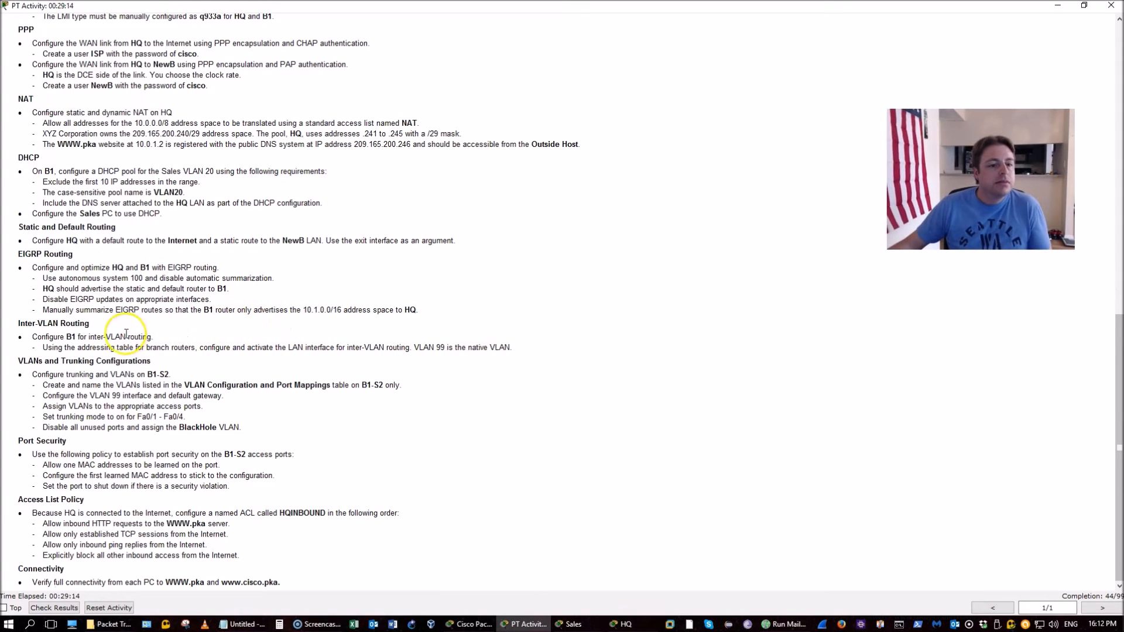
Verify HQ's EIGRP neighbors show B1 at 10.255.255.2
{"action": "left_click_drag", "start_coordinate": [18, 324], "coordinate": [226, 346]}
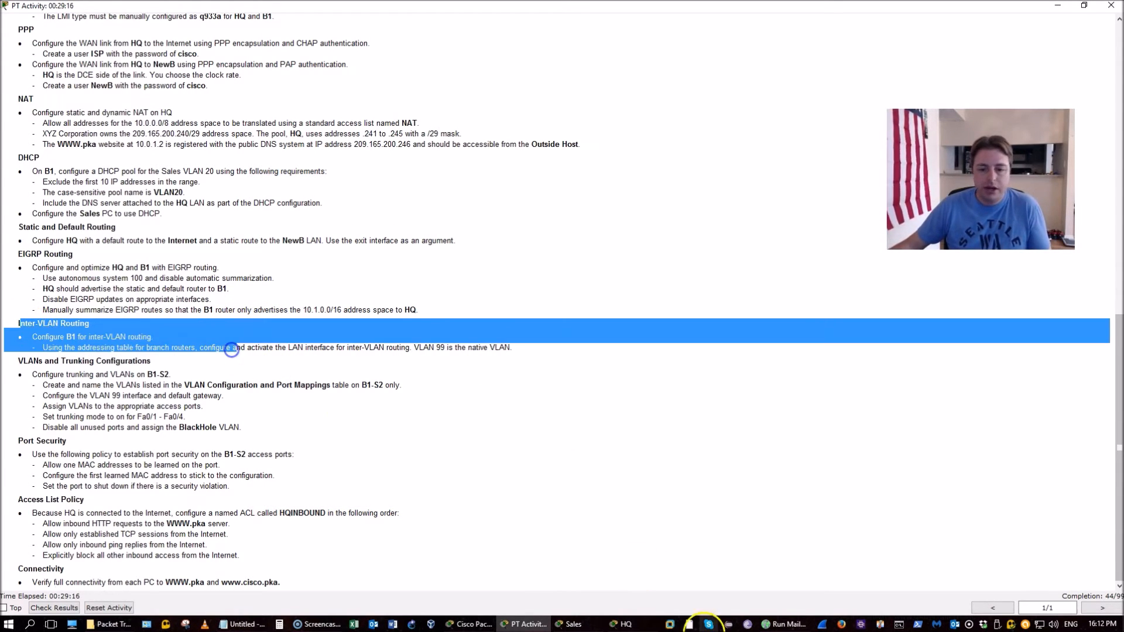
{"action": "left_click", "coordinate": [622, 624]}
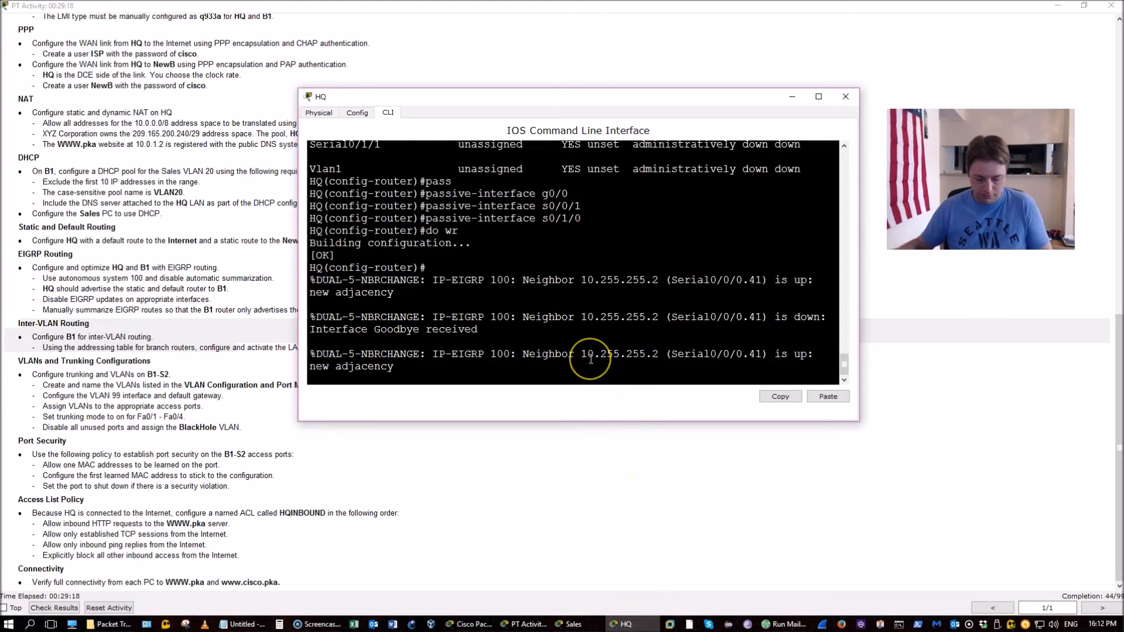
{"action": "key", "text": "ctrl+z"}
{"action": "key", "text": "Return"}
{"action": "key", "text": "Return"}
{"action": "key", "text": "Return"}
{"action": "type", "text": "show"}
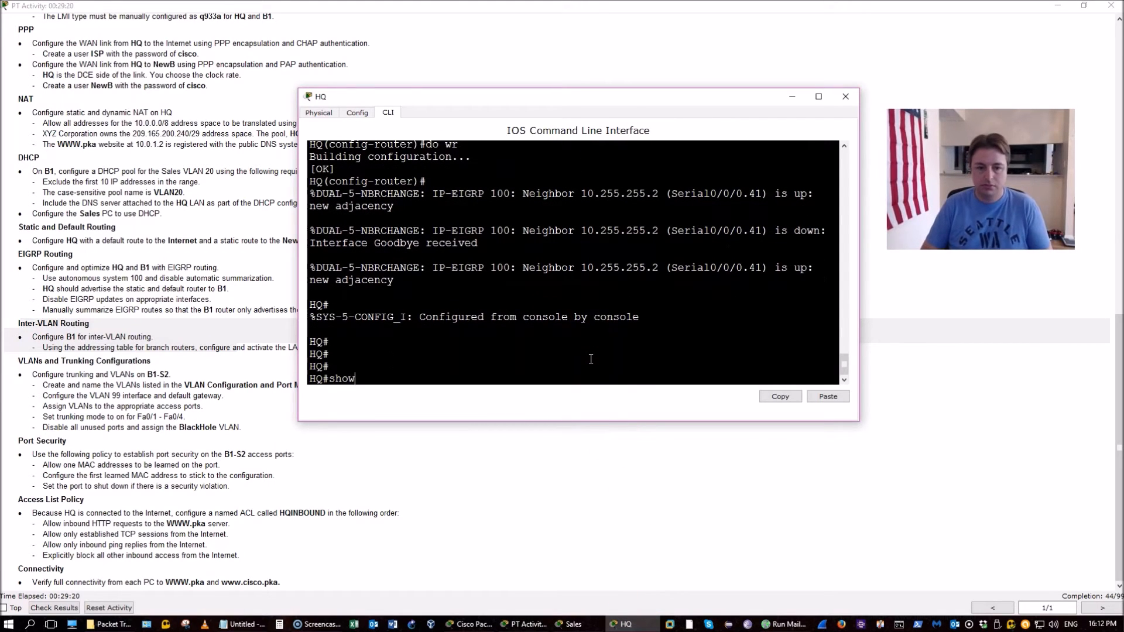
{"action": "type", "text": " ip ei"}
{"action": "key", "text": "Tab"}
{"action": "type", "text": "ne"}
{"action": "key", "text": "Tab"}
{"action": "key", "text": "Return"}
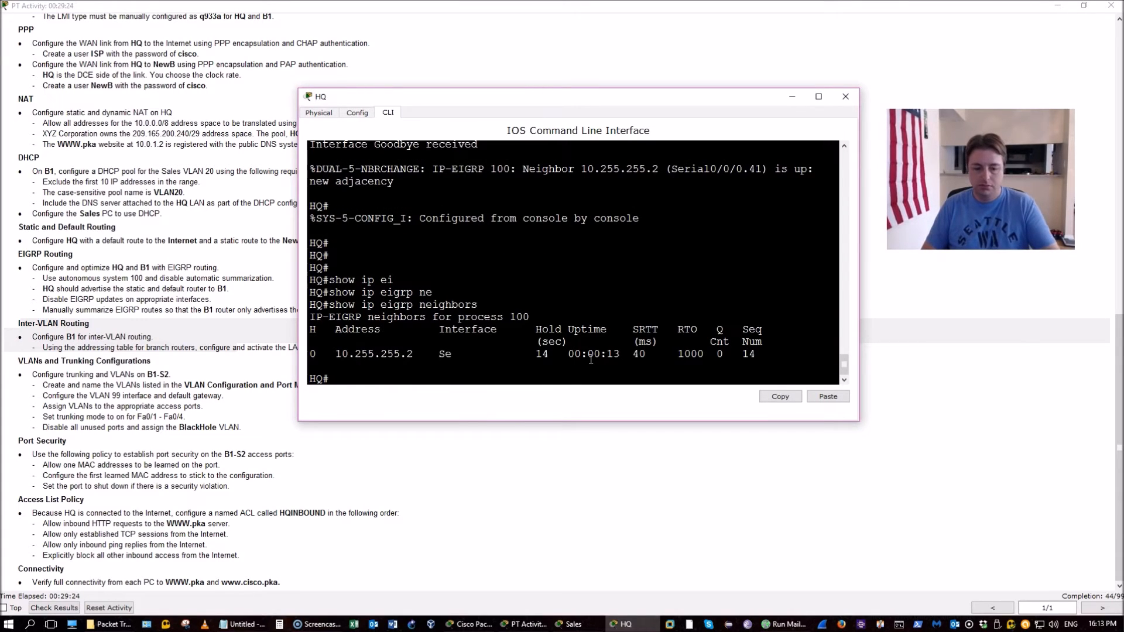
Save HQ's configuration and reopen B1's console from the topology
{"action": "type", "text": "wr"}
{"action": "key", "text": "Return"}
{"action": "left_click", "coordinate": [590, 359]}
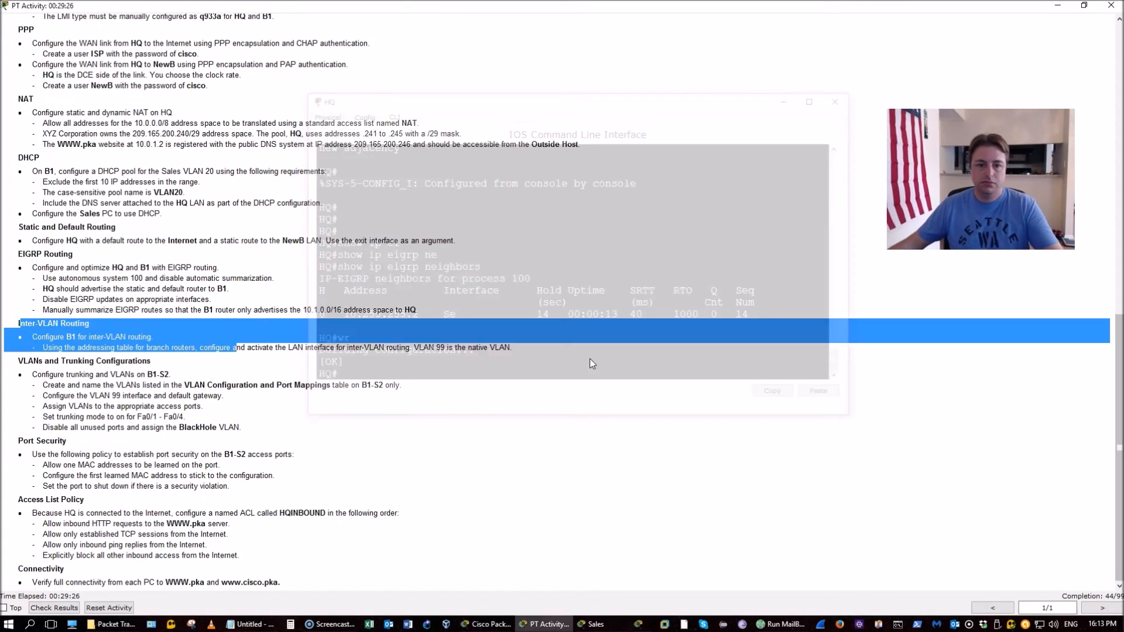
{"action": "left_click", "coordinate": [494, 623]}
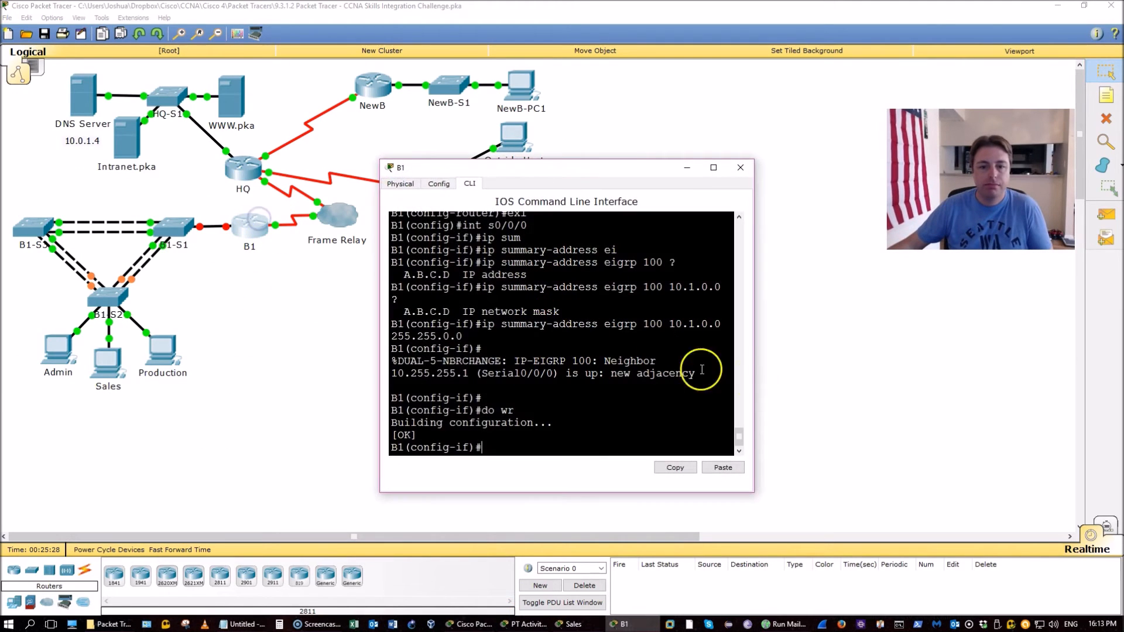
{"action": "left_click", "coordinate": [753, 314]}
{"action": "left_click_drag", "start_coordinate": [754, 314], "coordinate": [865, 291]}
{"action": "key", "text": "alt+Tab"}
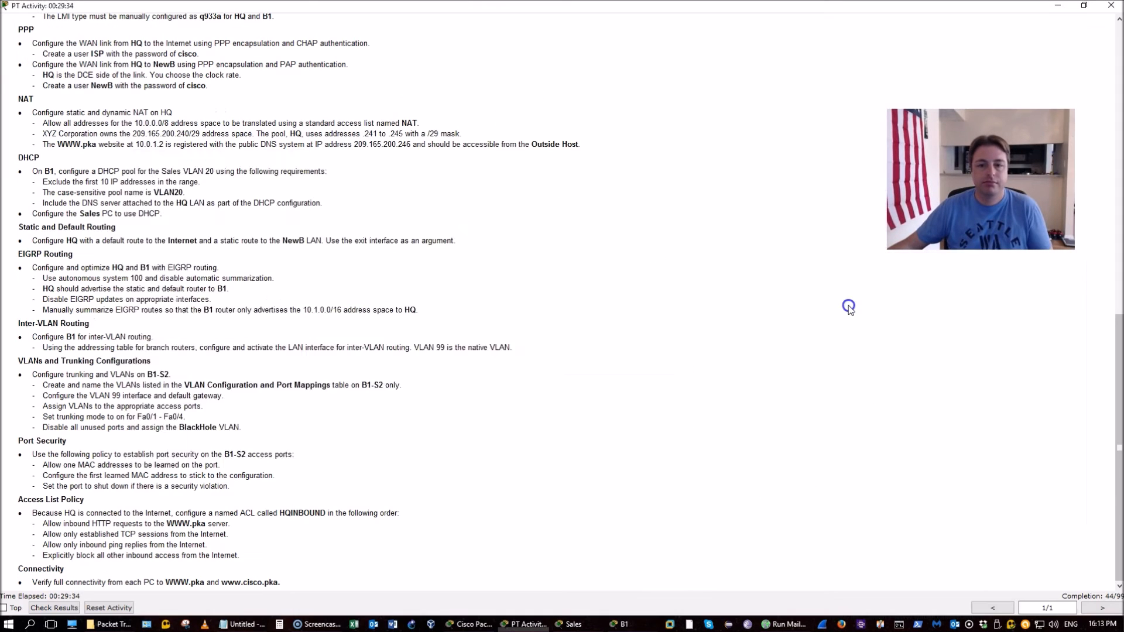
Resize B1's console and highlight the activate-LAN-interface requirement in the inter-VLAN routing task
{"action": "key", "text": "alt+Tab"}
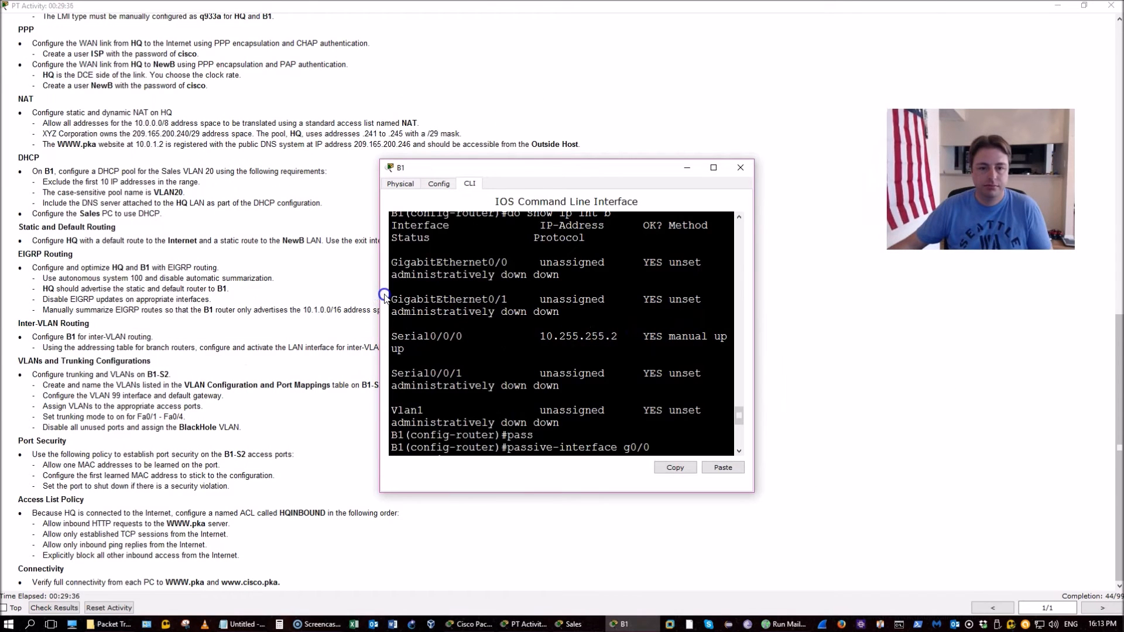
{"action": "left_click_drag", "start_coordinate": [380, 299], "coordinate": [308, 282]}
{"action": "left_click", "coordinate": [216, 337]}
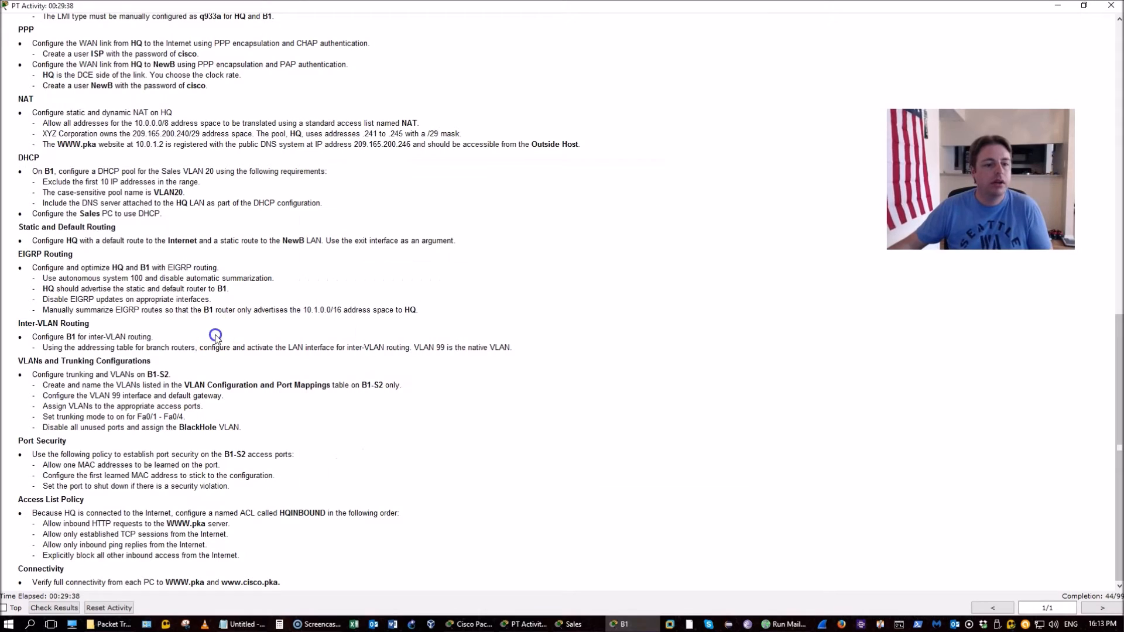
{"action": "left_click_drag", "start_coordinate": [66, 348], "coordinate": [507, 345]}
{"action": "left_click", "coordinate": [419, 346]}
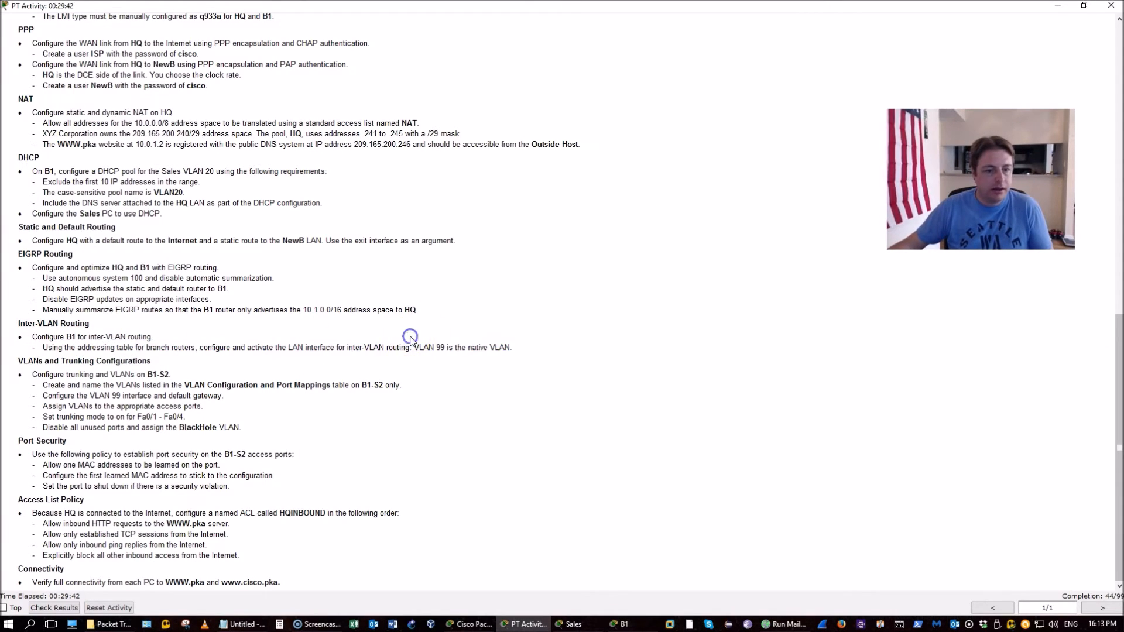
{"action": "left_click_drag", "start_coordinate": [246, 347], "coordinate": [402, 347]}
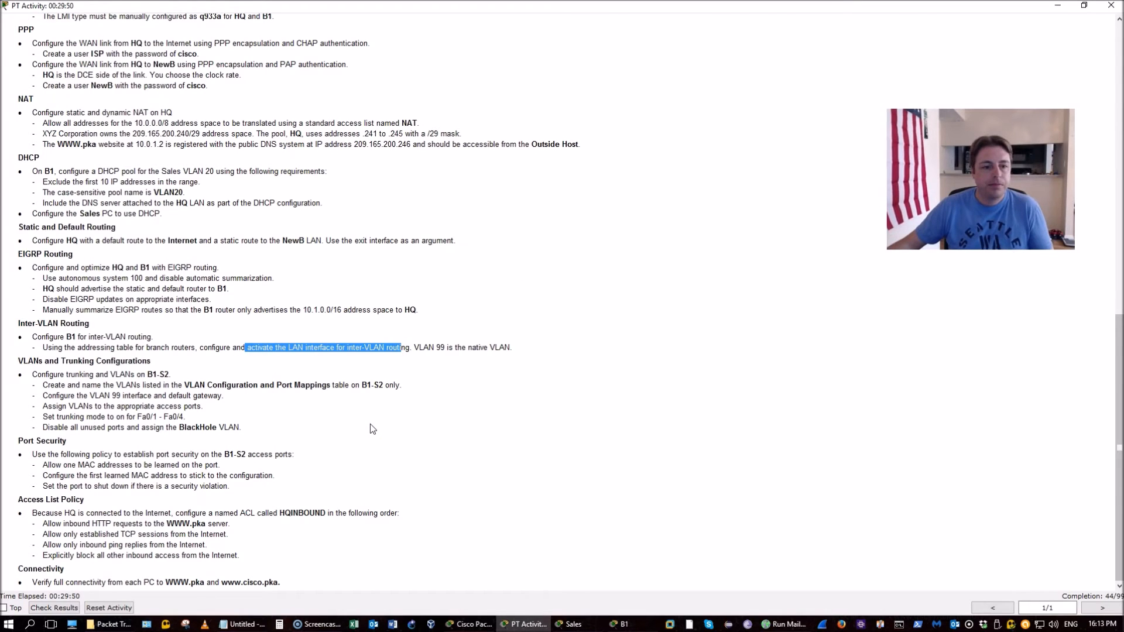
Scroll to and mark the VLAN Configurations and Port Mappings table, then return to B1's console
{"action": "scroll", "coordinate": [370, 426], "scroll_direction": "up", "scroll_amount": 3}
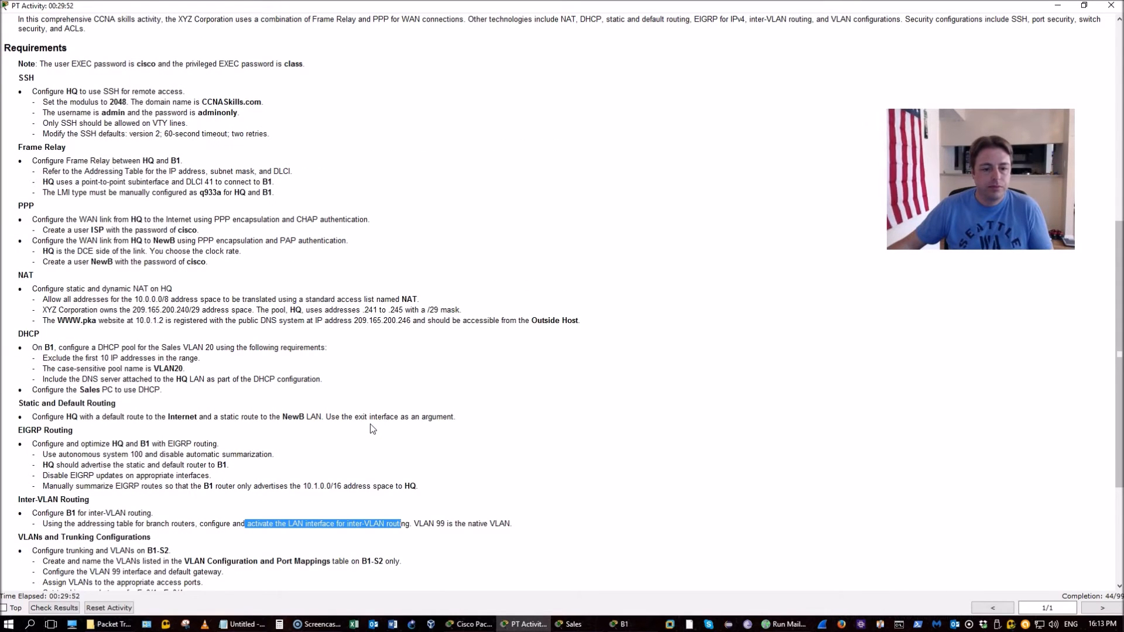
{"action": "scroll", "coordinate": [370, 424], "scroll_direction": "up", "scroll_amount": 5}
{"action": "left_click_drag", "start_coordinate": [436, 217], "coordinate": [662, 299]}
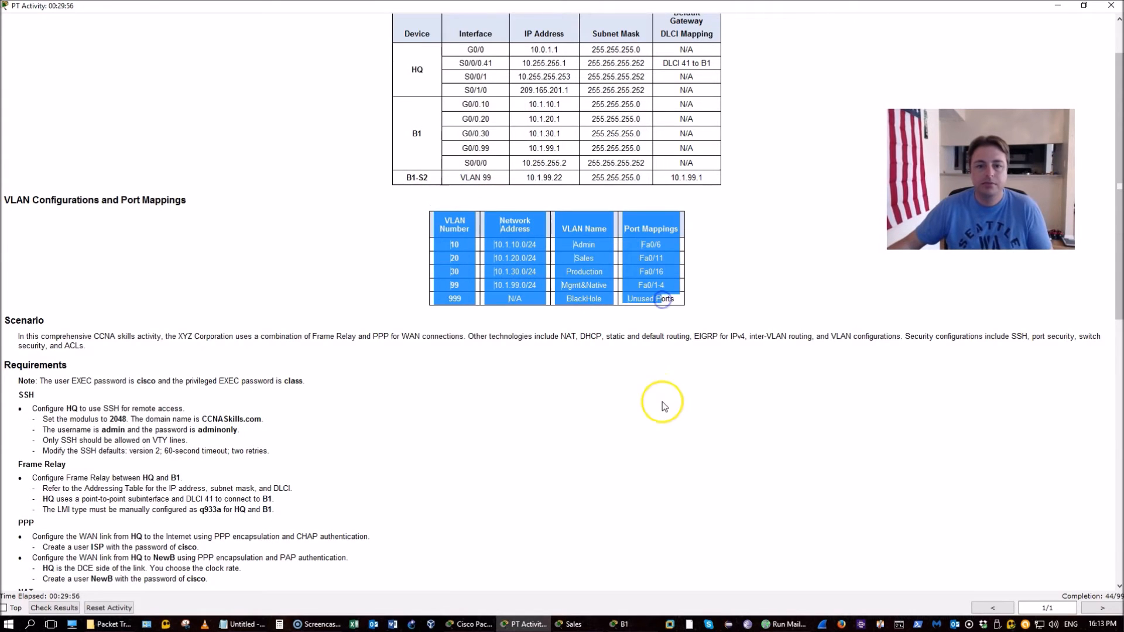
{"action": "scroll", "coordinate": [662, 402], "scroll_direction": "down", "scroll_amount": 1}
{"action": "left_click", "coordinate": [637, 386]}
{"action": "key", "text": "alt+Tab"}
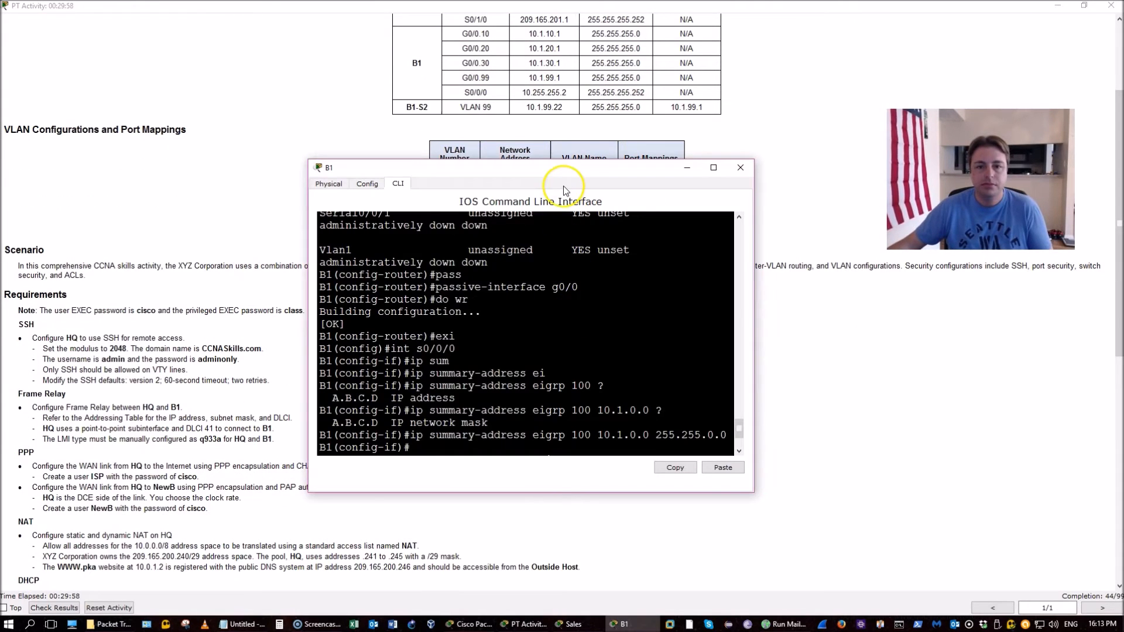
{"action": "key", "text": "alt+Tab"}
{"action": "scroll", "coordinate": [711, 213], "scroll_direction": "down", "scroll_amount": 3}
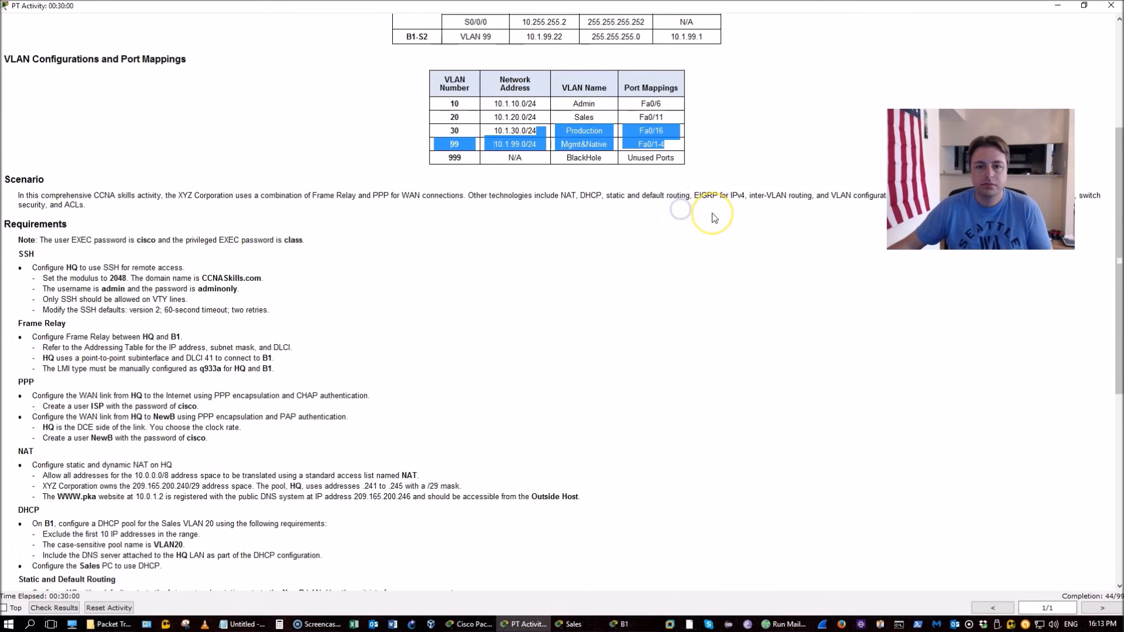
{"action": "scroll", "coordinate": [714, 218], "scroll_direction": "down", "scroll_amount": 1}
{"action": "key", "text": "alt+Tab"}
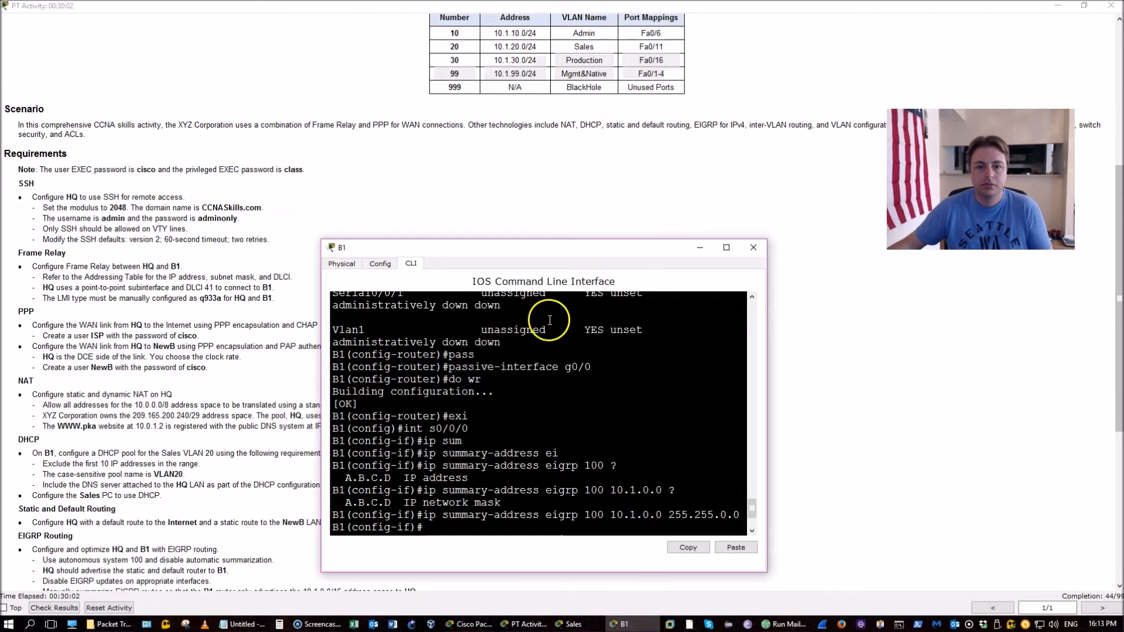
Save B1's configuration with 'do wr' and exit interface configuration mode
{"action": "left_click_drag", "start_coordinate": [543, 252], "coordinate": [542, 121]}
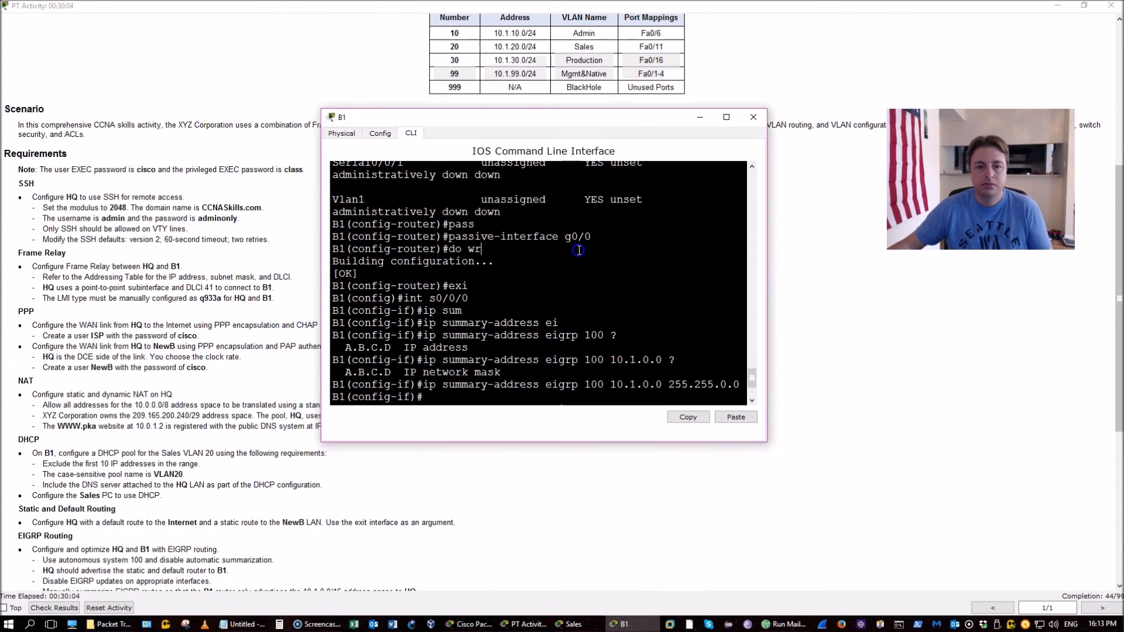
{"action": "key", "text": "Return"}
{"action": "type", "text": "do wr"}
{"action": "key", "text": "Return"}
{"action": "type", "text": "exi"}
{"action": "key", "text": "Return"}
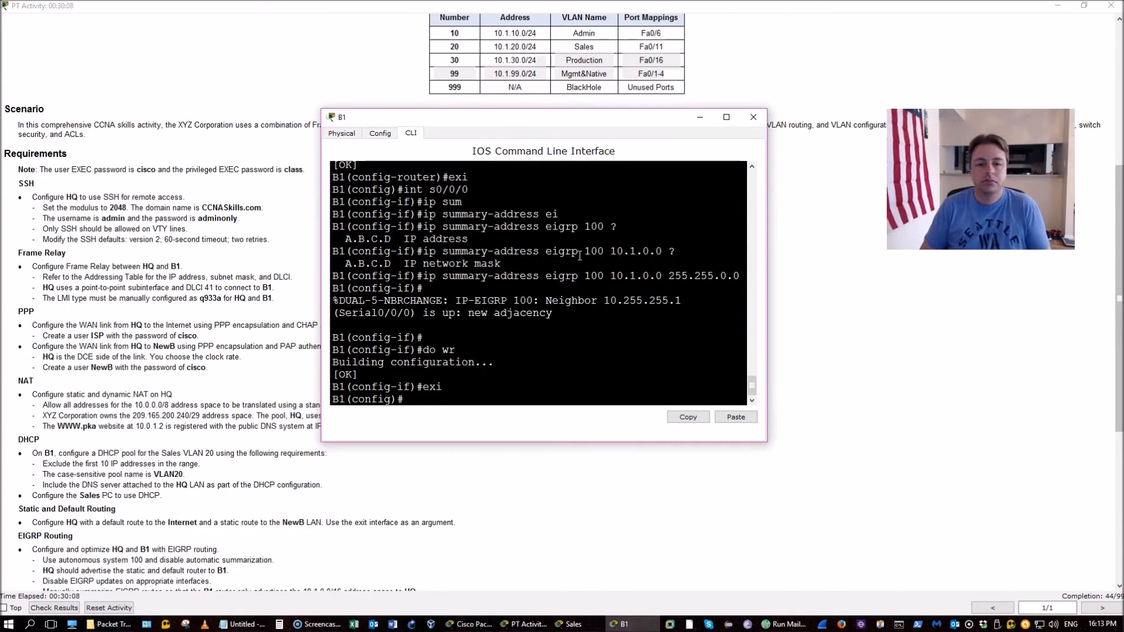
Try creating VLAN 10 named Admin on B1, which the router rejects
{"action": "type", "text": "10"}
{"action": "key", "text": "Return"}
{"action": "type", "text": "na"}
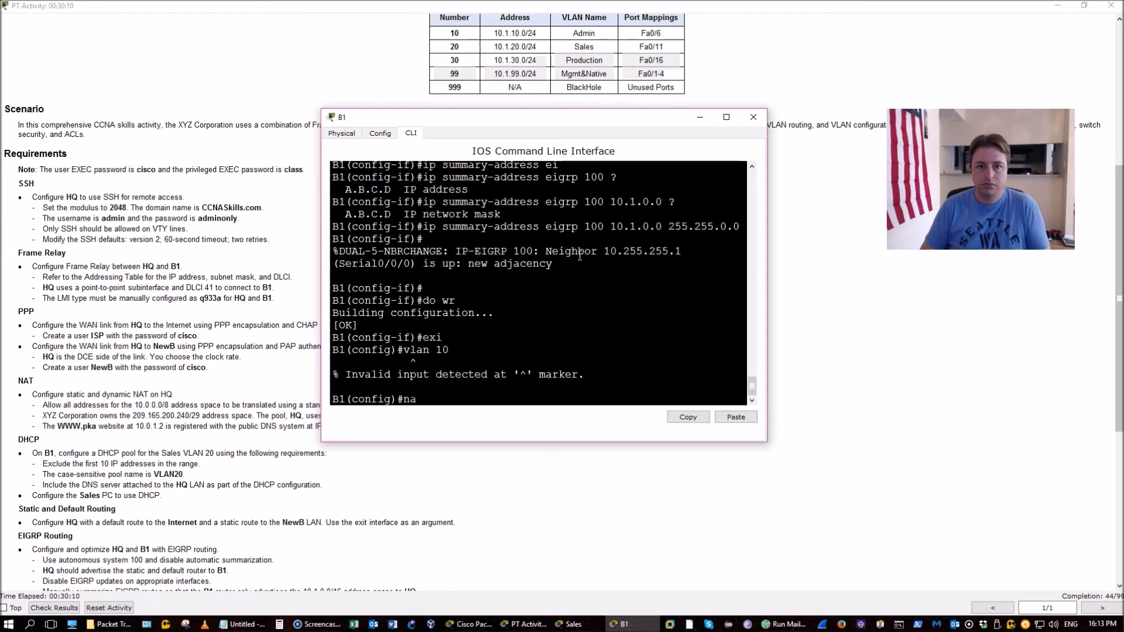
{"action": "type", "text": "me Admin"}
{"action": "key", "text": "Return"}
{"action": "type", "text": "exi"}
{"action": "key", "text": "Return"}
Attempt 'vlan 20' and a mistyped exit, aborting the resulting name lookup with Ctrl+Shift+6
{"action": "type", "text": "vlan 20"}
{"action": "key", "text": "Return"}
{"action": "type", "text": "name"}
{"action": "key", "text": "BackSpace"}
{"action": "type", "text": "x"}
{"action": "key", "text": "Return"}
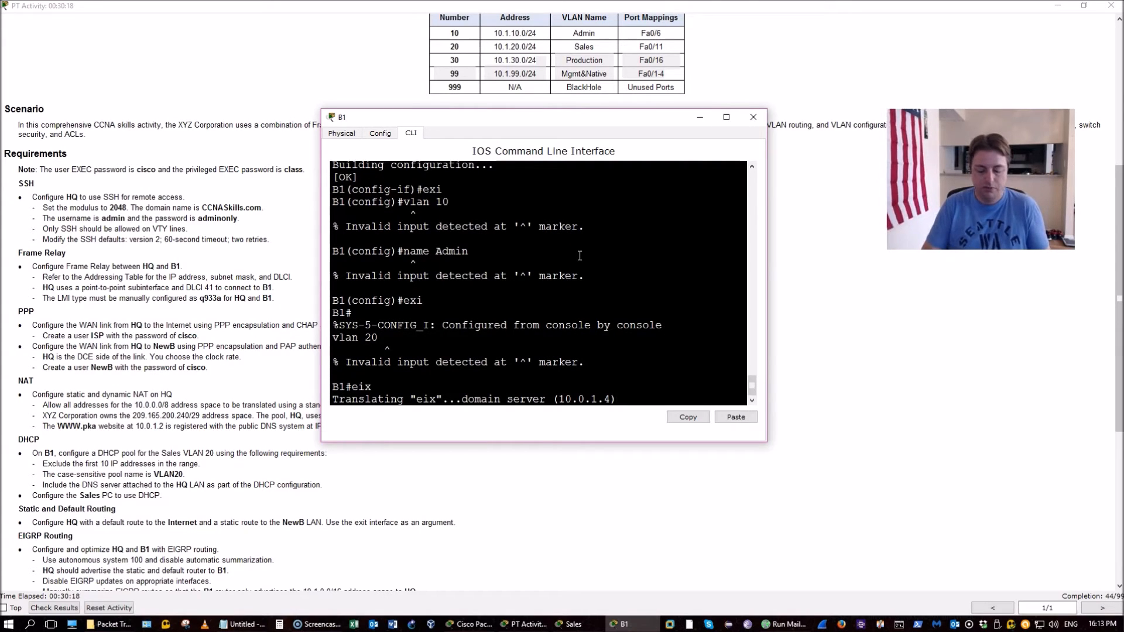
{"action": "key", "text": "ctrl+shift+6"}
Re-enter global configuration with 'conf t' and retry 'vlan 10', again rejected on the router
{"action": "type", "text": "conf"}
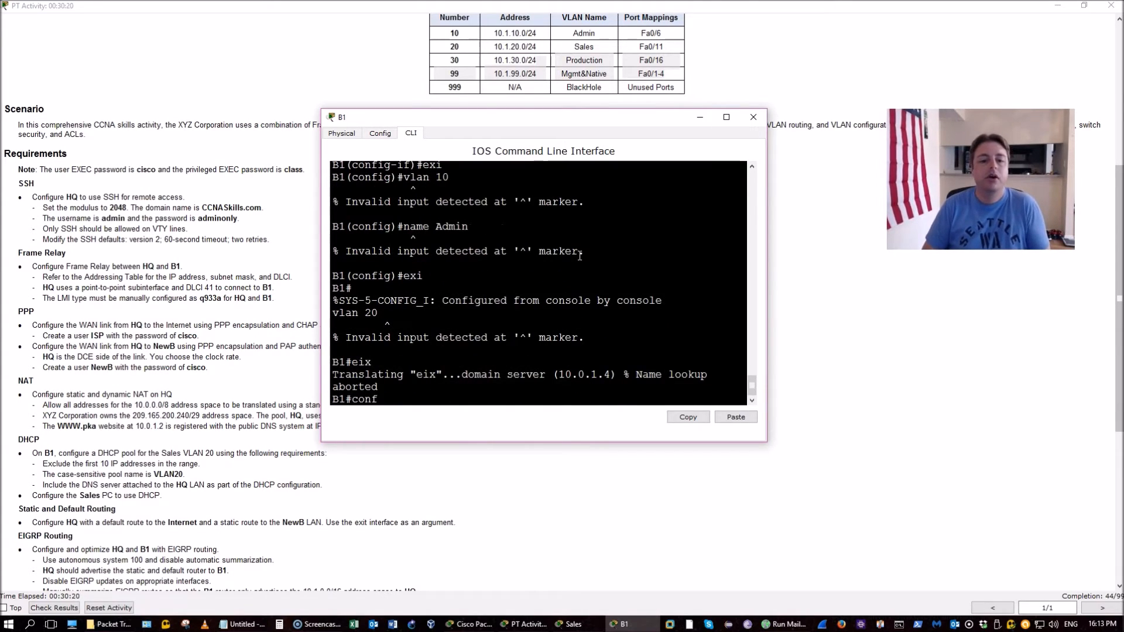
{"action": "type", "text": " t"}
{"action": "key", "text": "Return"}
{"action": "type", "text": "vlan 10"}
{"action": "key", "text": "Return"}
{"action": "type", "text": "nfig)#n"}
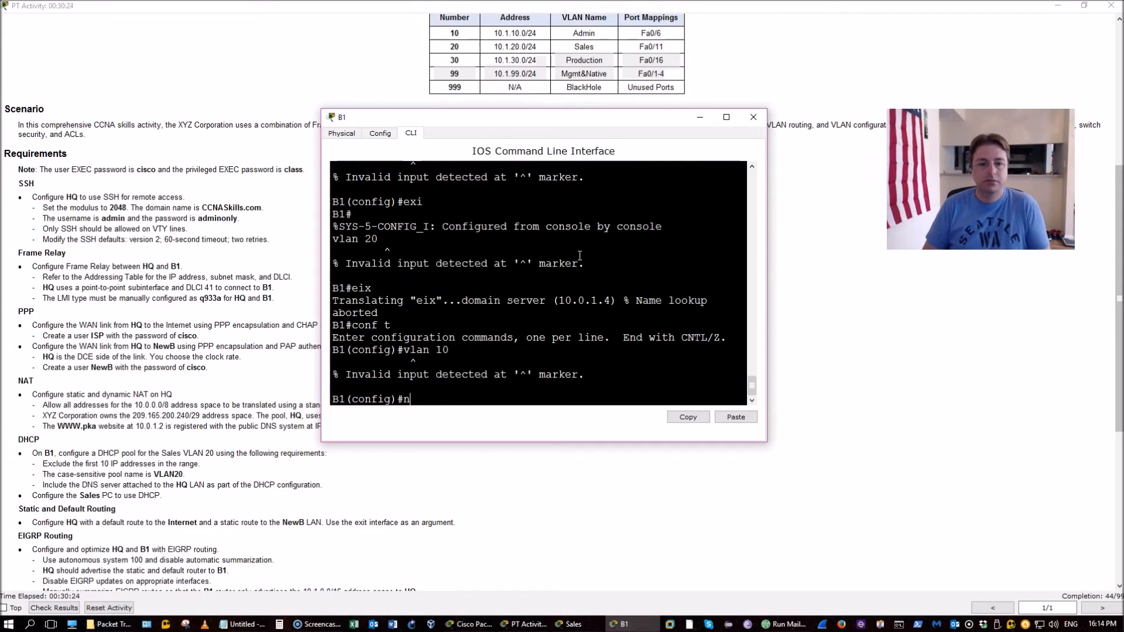
{"action": "left_click", "coordinate": [496, 280]}
{"action": "left_click", "coordinate": [176, 338]}
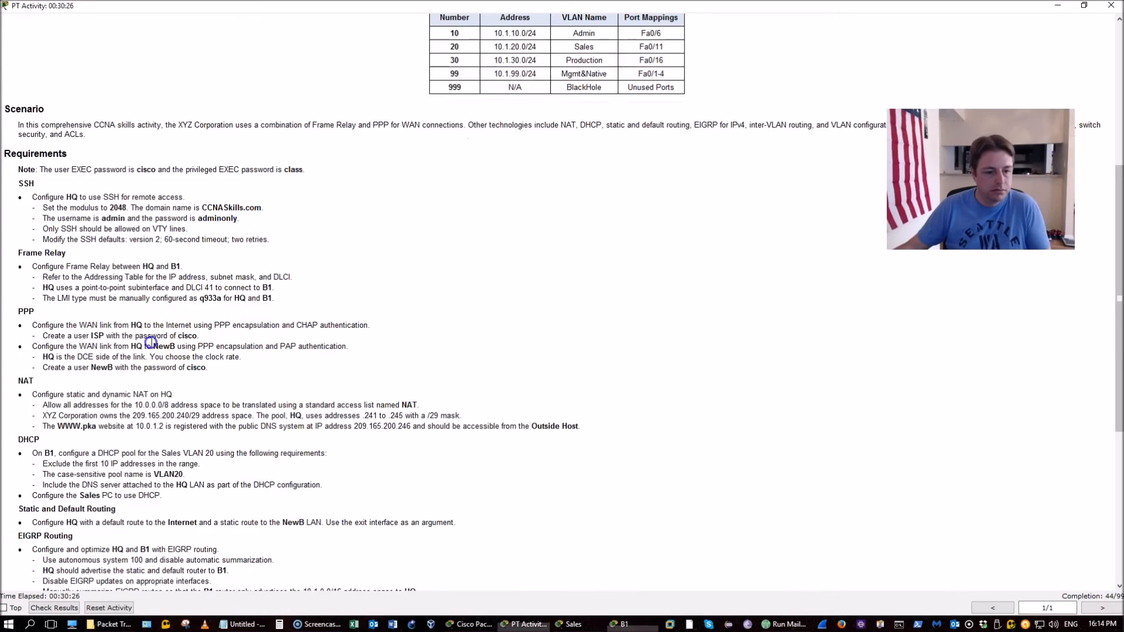
Check the instructions against B1's console and reposition the console window higher
{"action": "scroll", "coordinate": [152, 345], "scroll_direction": "down", "scroll_amount": 3}
{"action": "scroll", "coordinate": [152, 344], "scroll_direction": "up", "scroll_amount": 14}
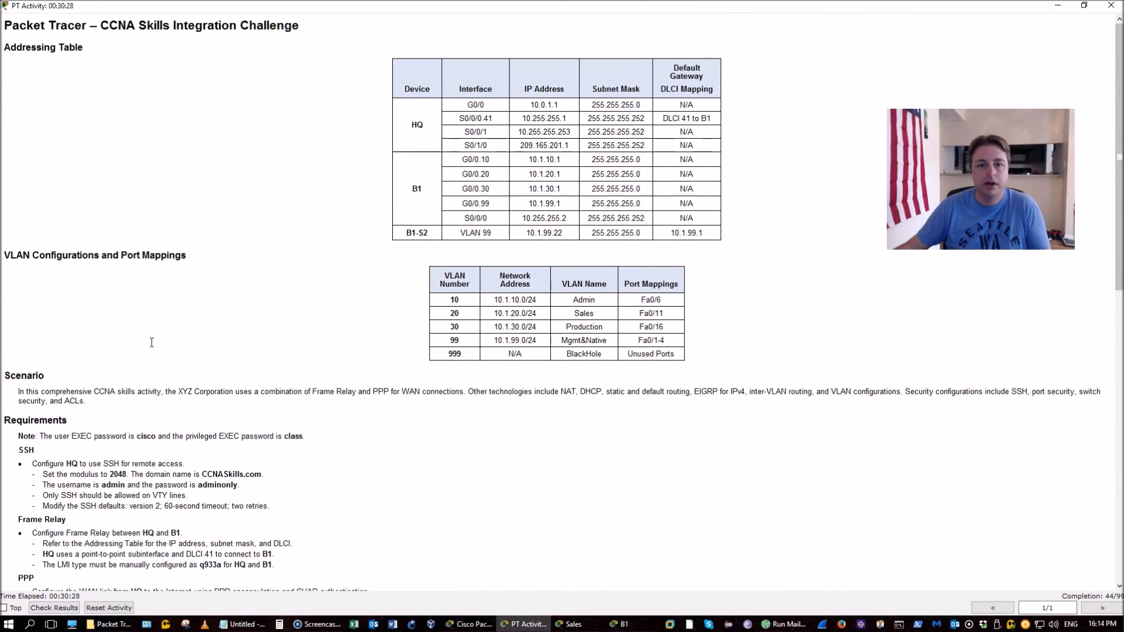
{"action": "key", "text": "alt+Tab"}
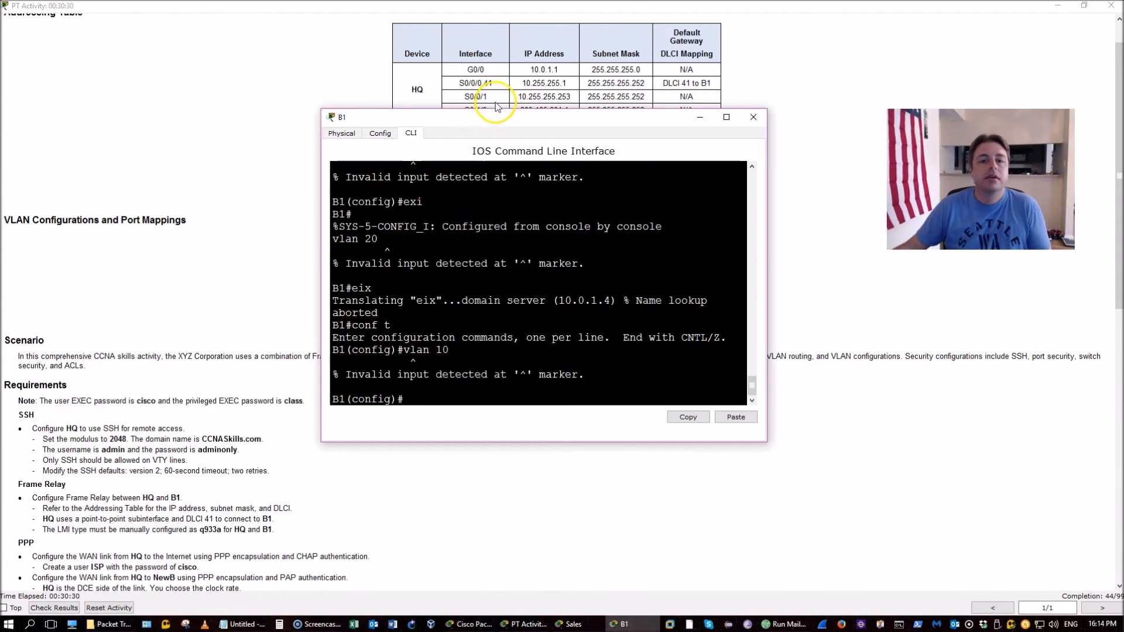
{"action": "left_click_drag", "start_coordinate": [490, 121], "coordinate": [485, 251]}
{"action": "left_click", "coordinate": [489, 170]}
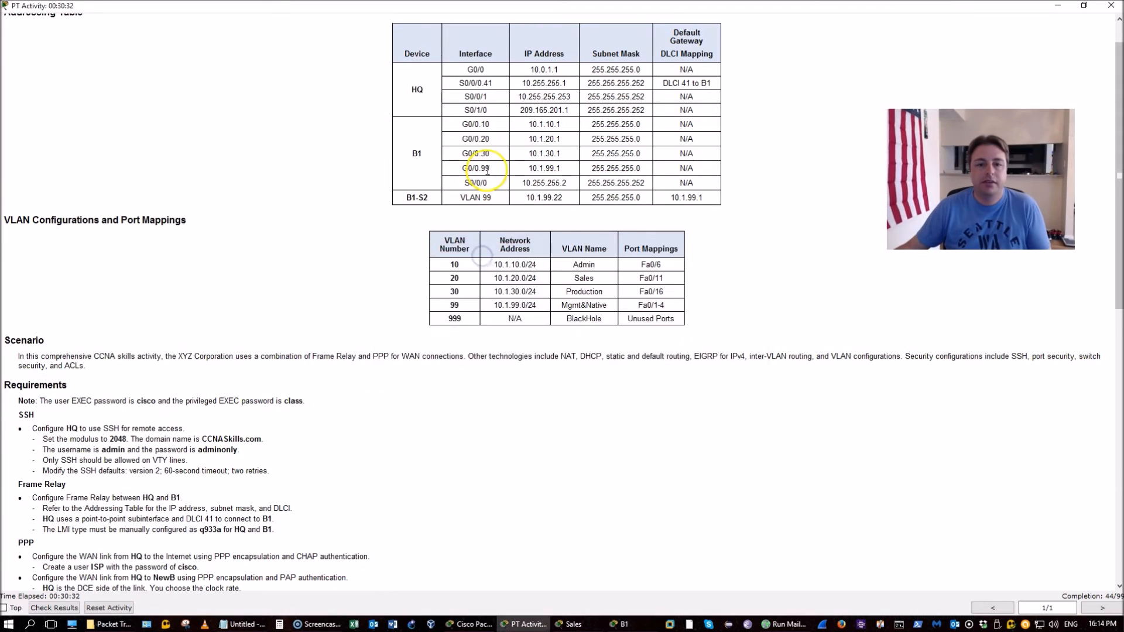
{"action": "scroll", "coordinate": [487, 170], "scroll_direction": "down", "scroll_amount": 3}
{"action": "key", "text": "alt+Tab"}
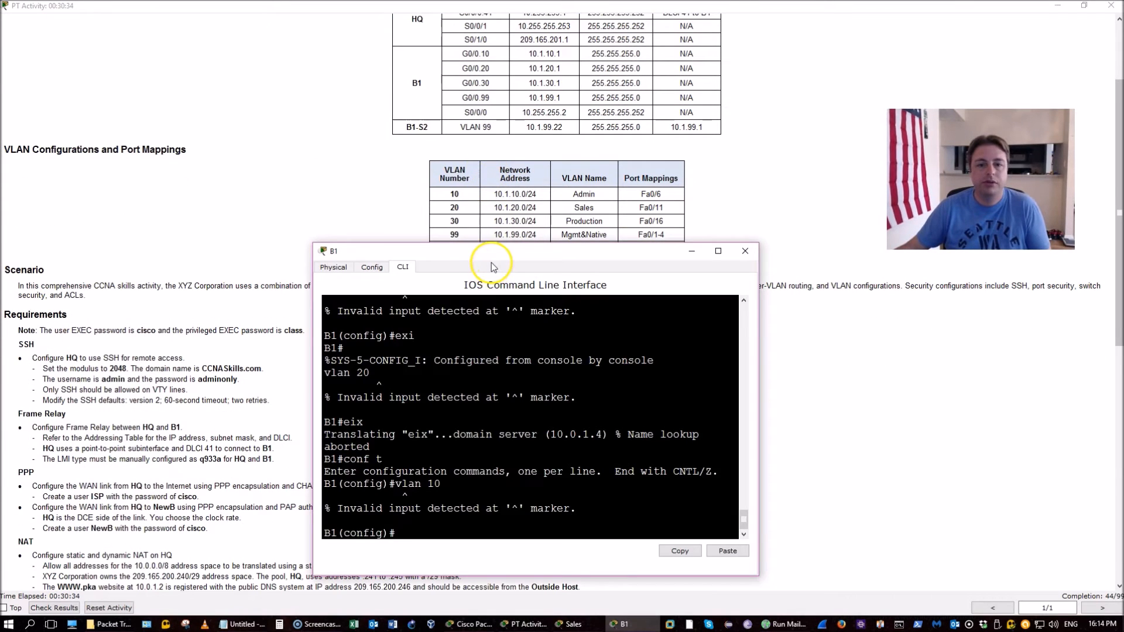
{"action": "left_click_drag", "start_coordinate": [492, 228], "coordinate": [504, 161]}
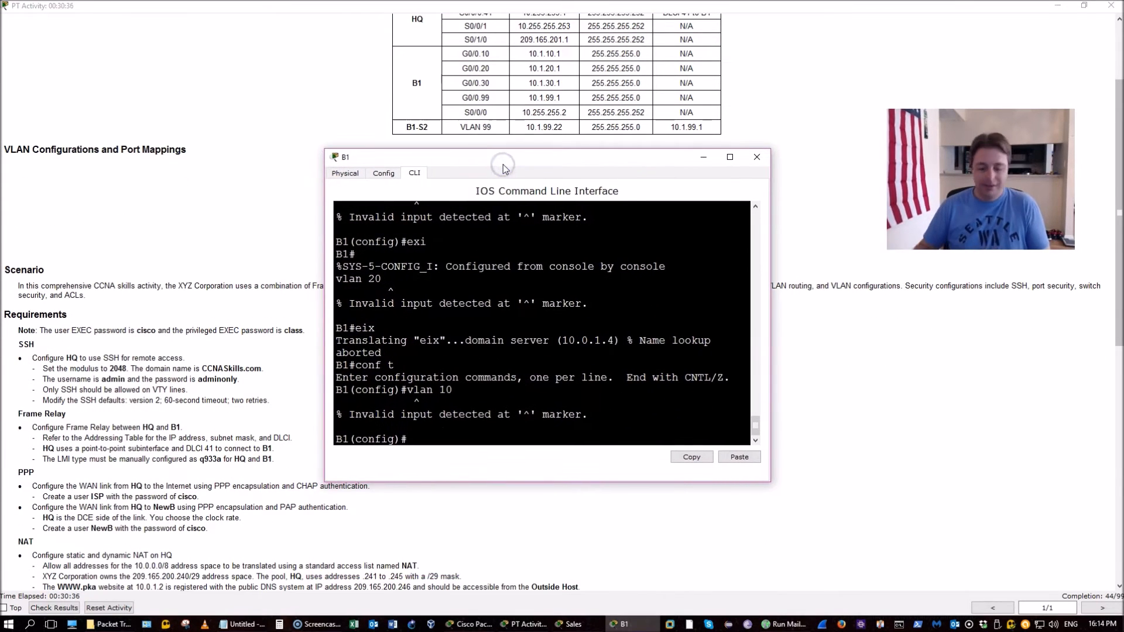
Enable B1's G0/0 interface with 'no shut'
{"action": "type", "text": "int g0/0"}
{"action": "key", "text": "Return"}
{"action": "type", "text": "n"}
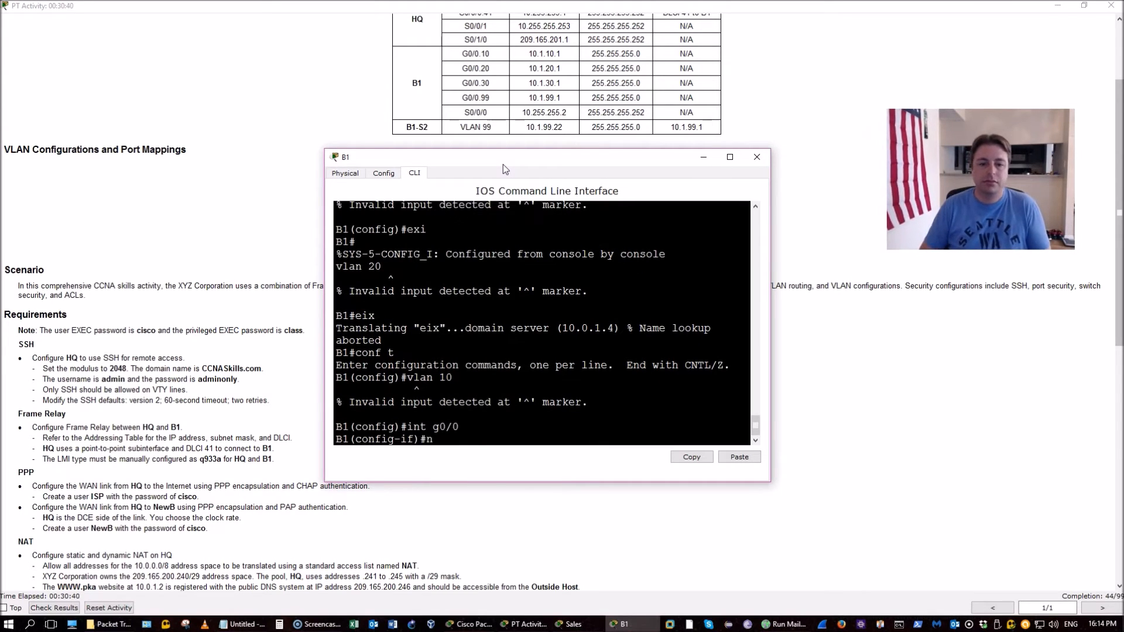
{"action": "type", "text": "o shut"}
{"action": "key", "text": "Return"}
{"action": "key", "text": "Return"}
{"action": "key", "text": "Return"}
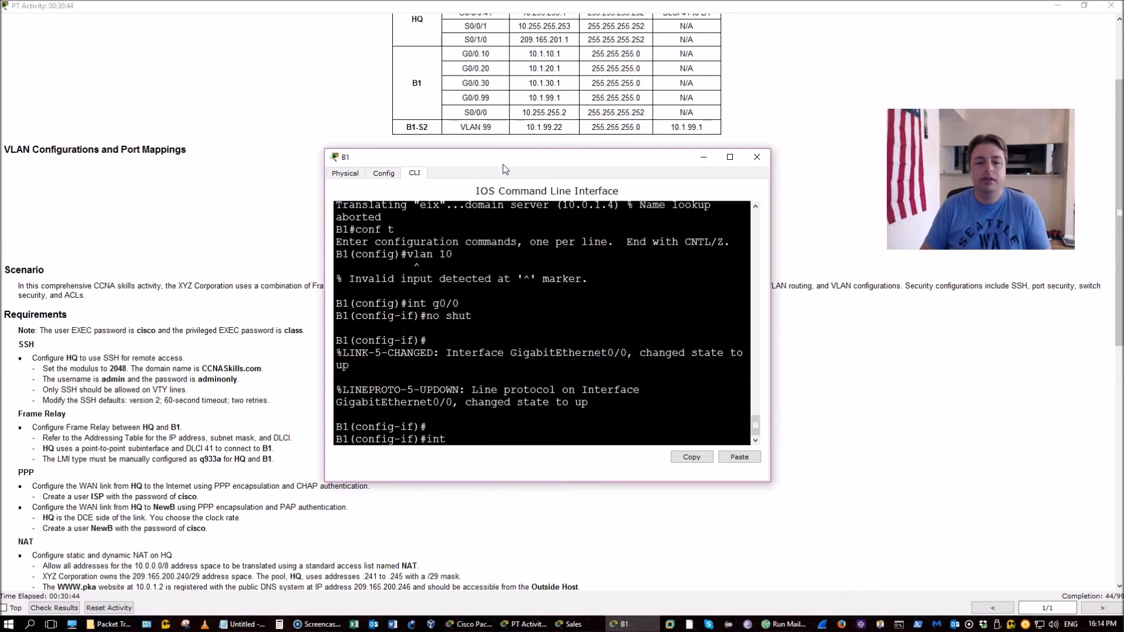
Create subinterface G0/0.10 with dot1Q VLAN 10 and address 10.1.10.1 255.255.255.0
{"action": "type", "text": "int g0/0"}
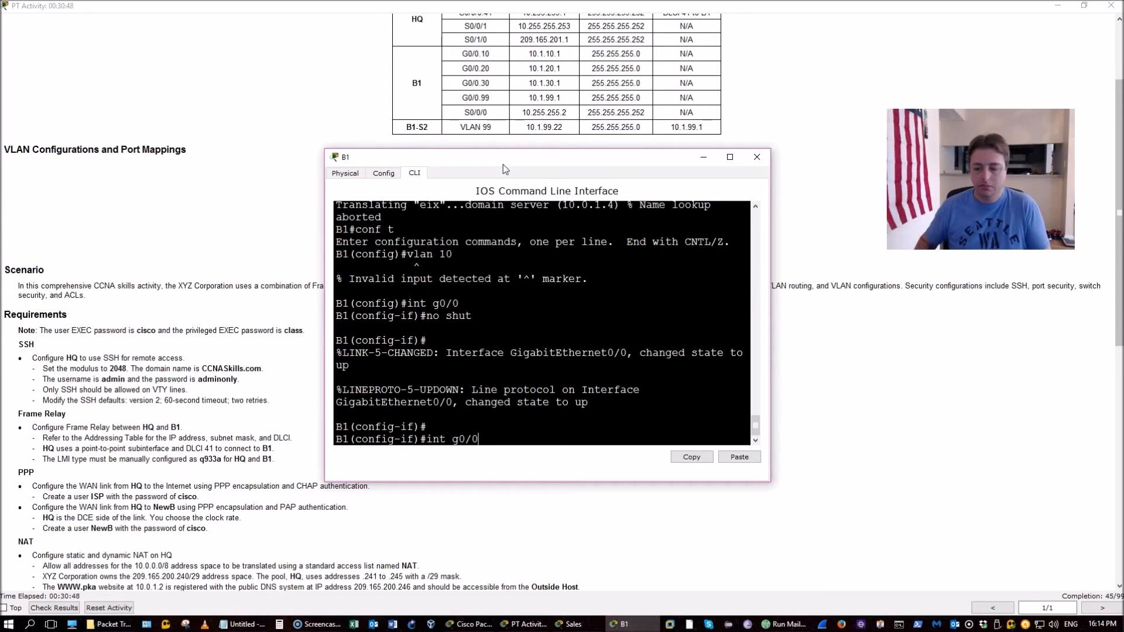
{"action": "type", "text": ".10"}
{"action": "key", "text": "Return"}
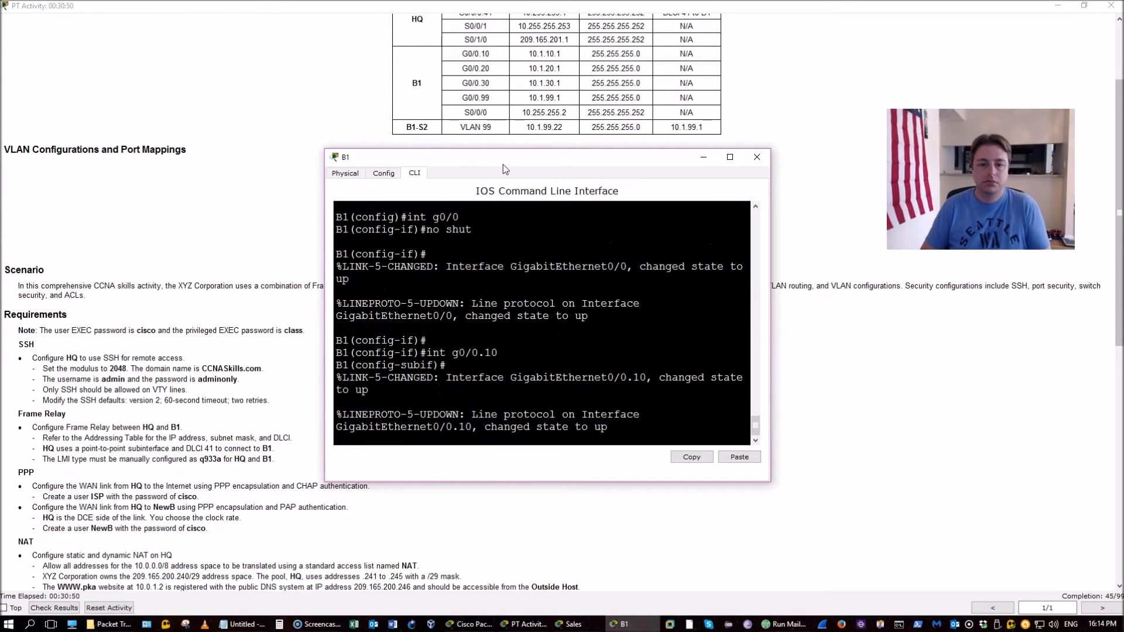
{"action": "type", "text": "en"}
{"action": "key", "text": "Tab"}
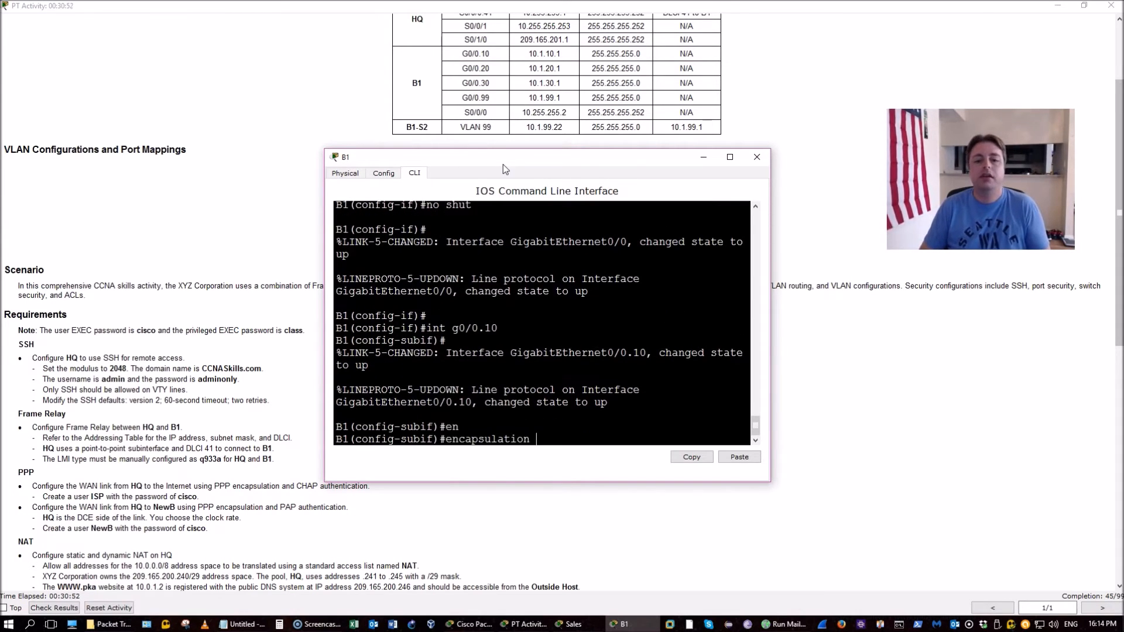
{"action": "type", "text": "do"}
{"action": "key", "text": "Tab"}
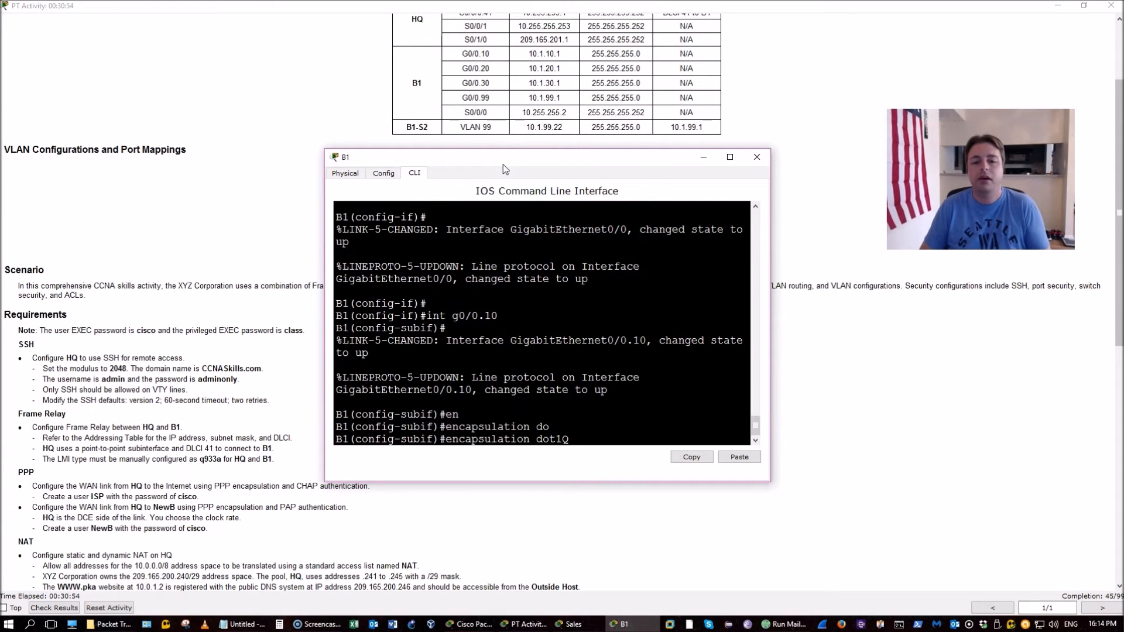
{"action": "key", "text": "BackSpace"}
{"action": "key", "text": "BackSpace"}
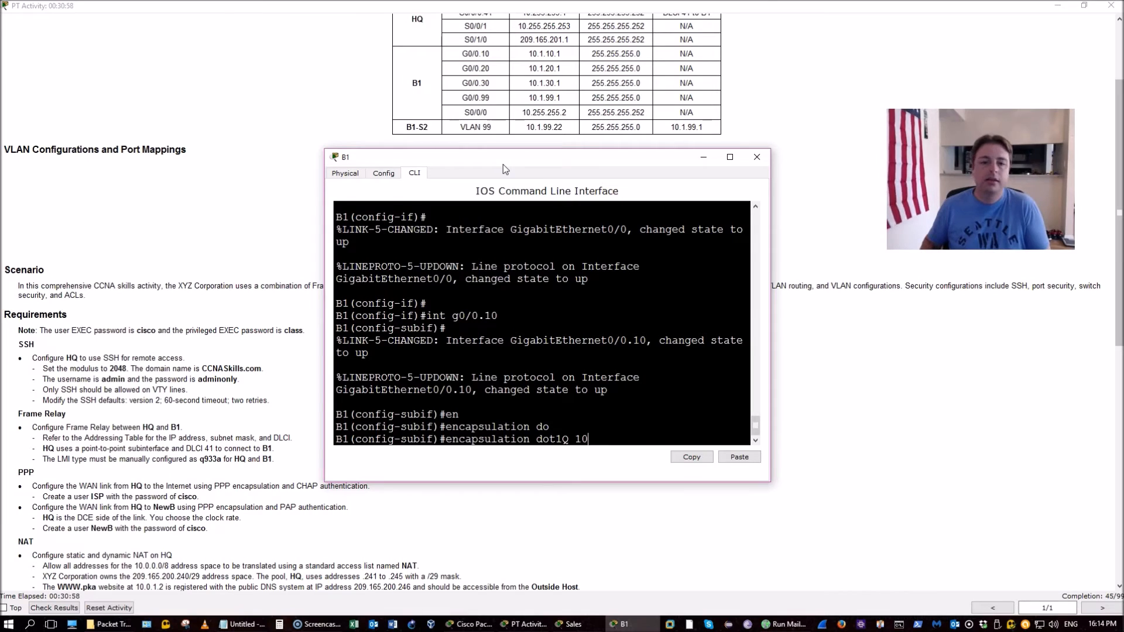
{"action": "key", "text": "Return"}
{"action": "type", "text": "ip add"}
{"action": "key", "text": "Tab"}
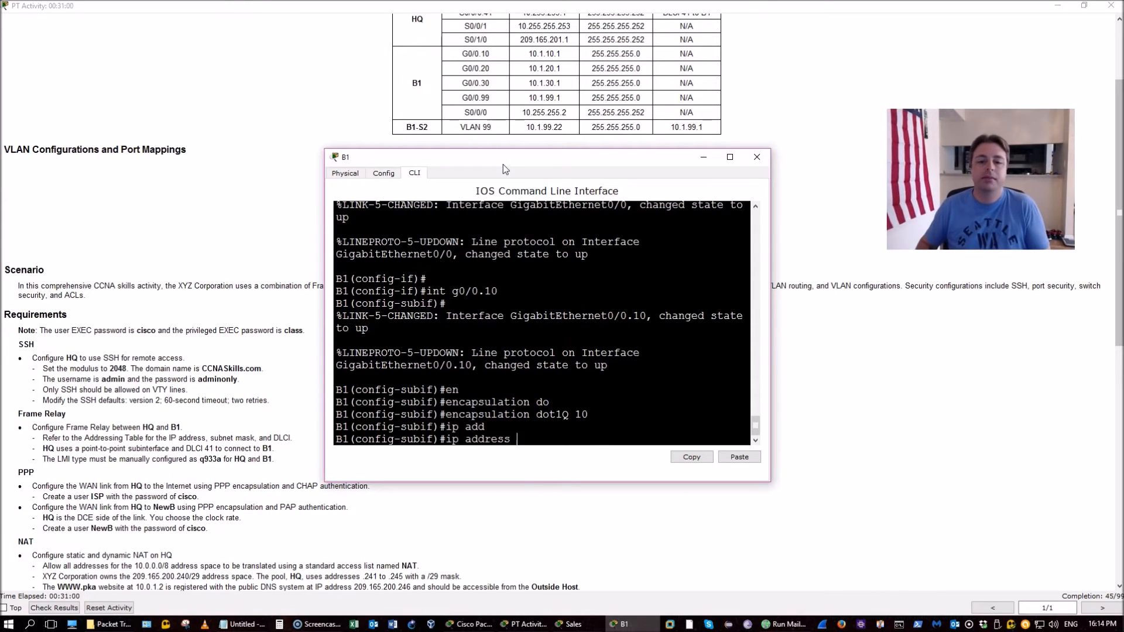
{"action": "type", "text": "10.1.10.1 255.255.255"}
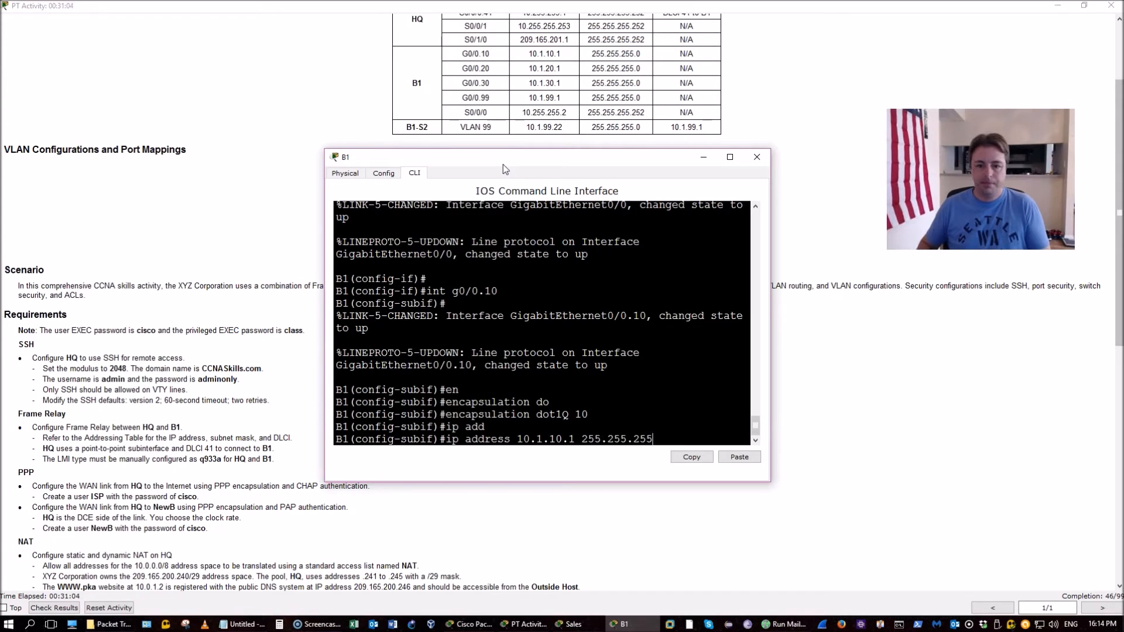
{"action": "type", "text": ".0"}
{"action": "key", "text": "Return"}
Create subinterface G0/0.20 with dot1Q VLAN 20 and address 10.1.20.1 255.255.255.0
{"action": "key", "text": "Up"}
{"action": "key", "text": "Up"}
{"action": "key", "text": "Up"}
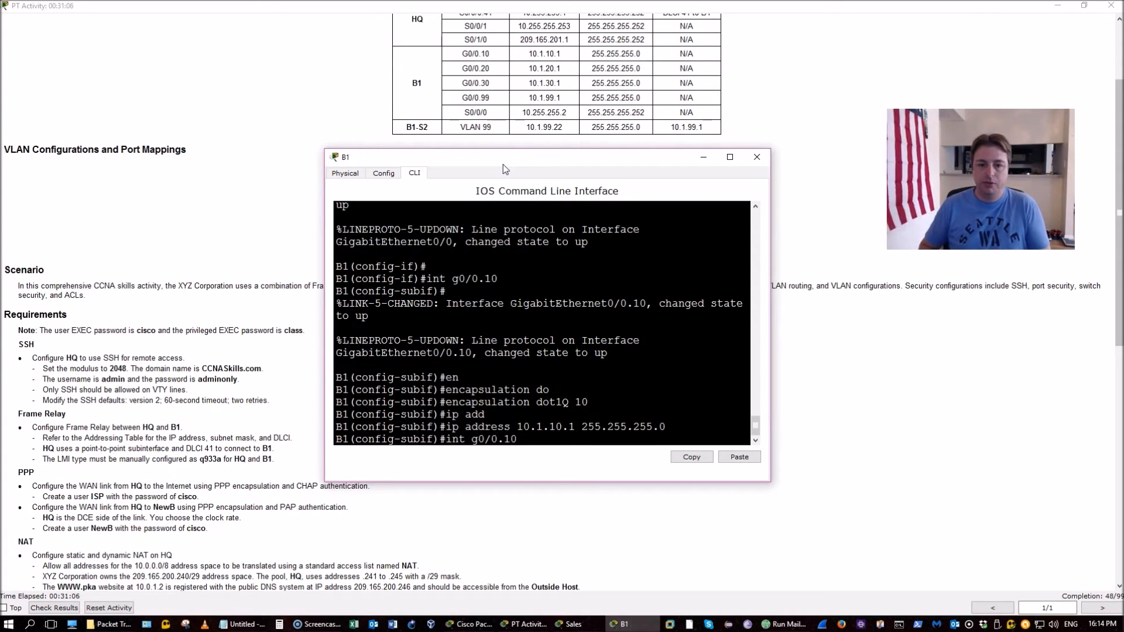
{"action": "key", "text": "BackSpace"}
{"action": "type", "text": "2"}
{"action": "key", "text": "Return"}
{"action": "key", "text": "Up"}
{"action": "key", "text": "Return"}
{"action": "key", "text": "Up"}
{"action": "key", "text": "Up"}
{"action": "key", "text": "Up"}
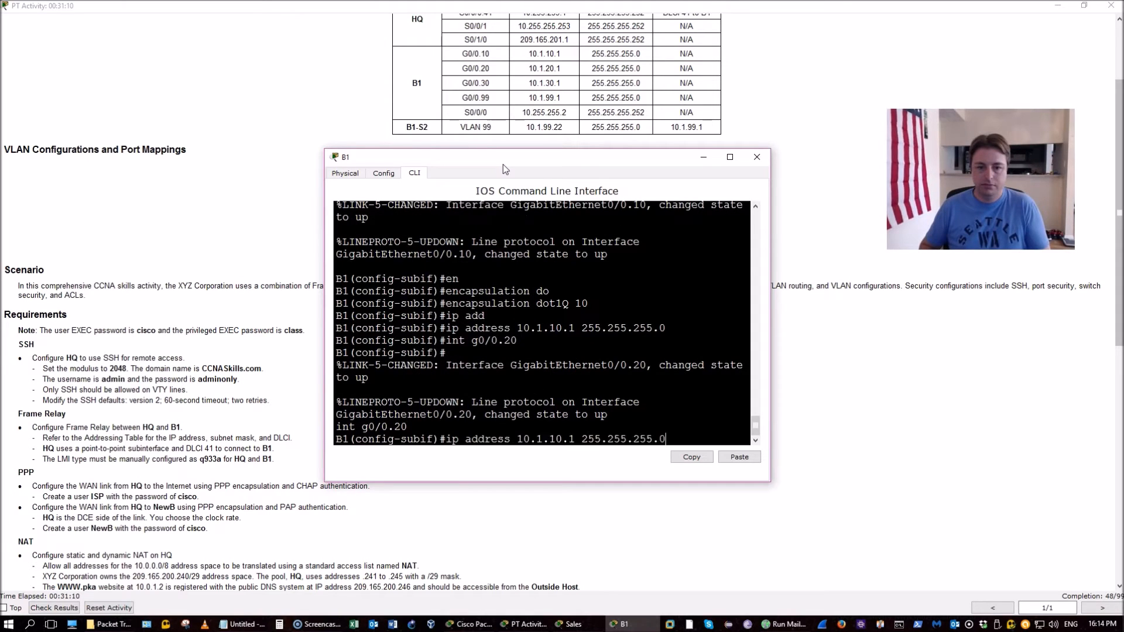
{"action": "key", "text": "BackSpace"}
{"action": "key", "text": "BackSpace"}
{"action": "type", "text": "20"}
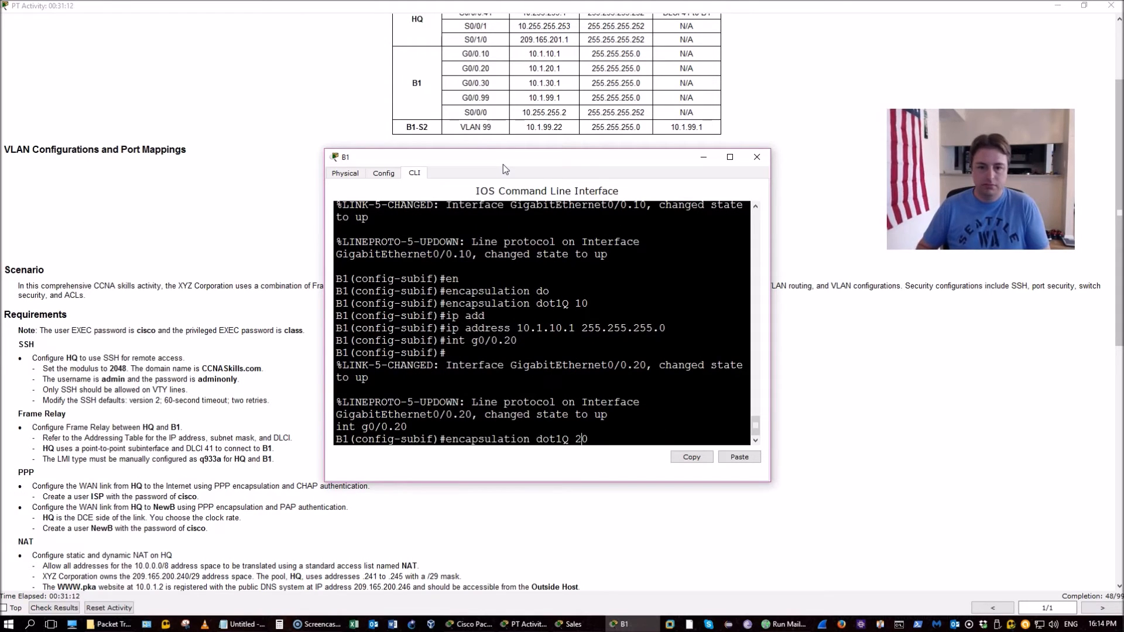
{"action": "key", "text": "Return"}
{"action": "key", "text": "Up"}
{"action": "key", "text": "Up"}
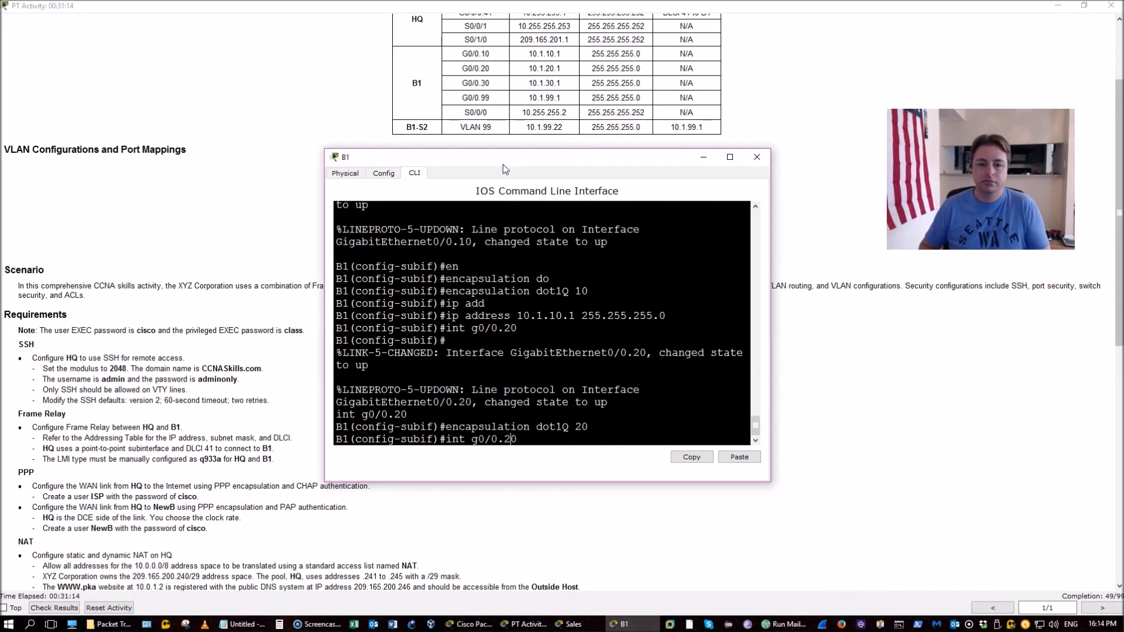
{"action": "key", "text": "Up"}
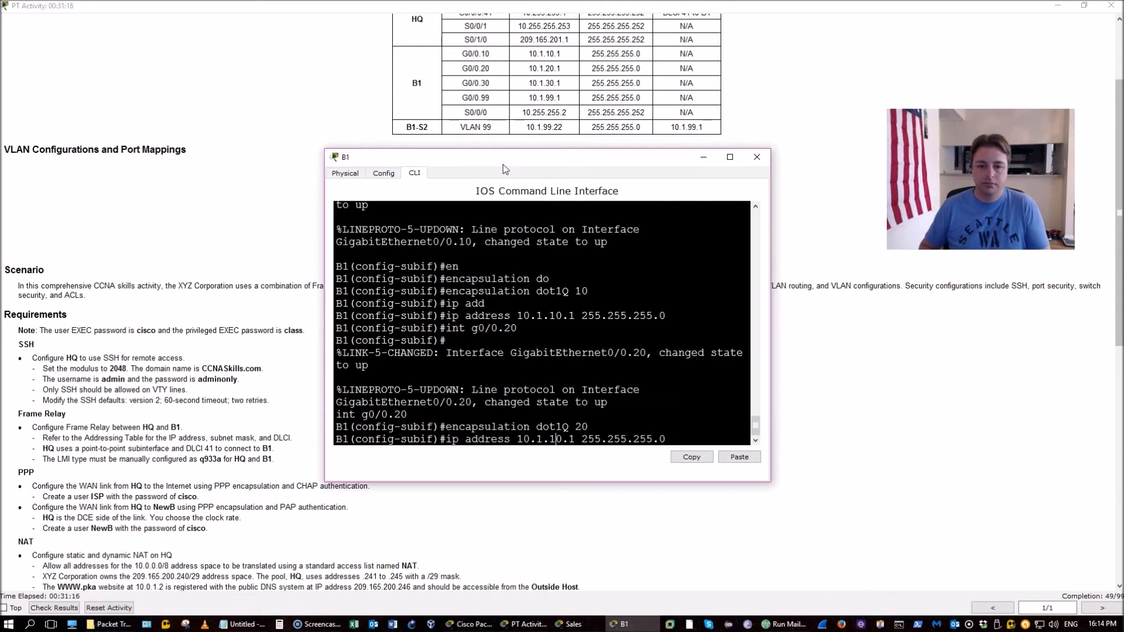
{"action": "key", "text": "Left"}
{"action": "key", "text": "Left"}
{"action": "key", "text": "Left"}
{"action": "key", "text": "Left"}
{"action": "key", "text": "Left"}
{"action": "key", "text": "Left"}
{"action": "key", "text": "Left"}
{"action": "key", "text": "Left"}
{"action": "key", "text": "Left"}
{"action": "key", "text": "Left"}
{"action": "key", "text": "Left"}
{"action": "key", "text": "Left"}
{"action": "key", "text": "Left"}
{"action": "key", "text": "Left"}
{"action": "key", "text": "Left"}
{"action": "key", "text": "Left"}
{"action": "key", "text": "Left"}
{"action": "key", "text": "BackSpace"}
{"action": "type", "text": "2"}
{"action": "key", "text": "Return"}
Create subinterface G0/0.30 and recall the encapsulation command for it
{"action": "key", "text": "Up"}
{"action": "key", "text": "Up"}
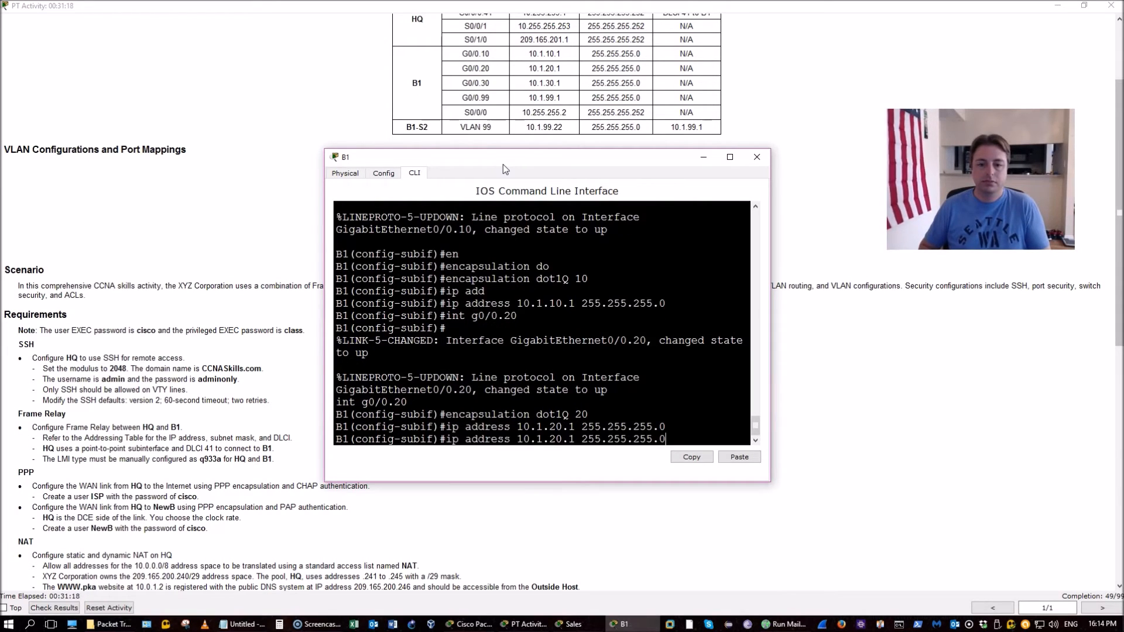
{"action": "key", "text": "Up"}
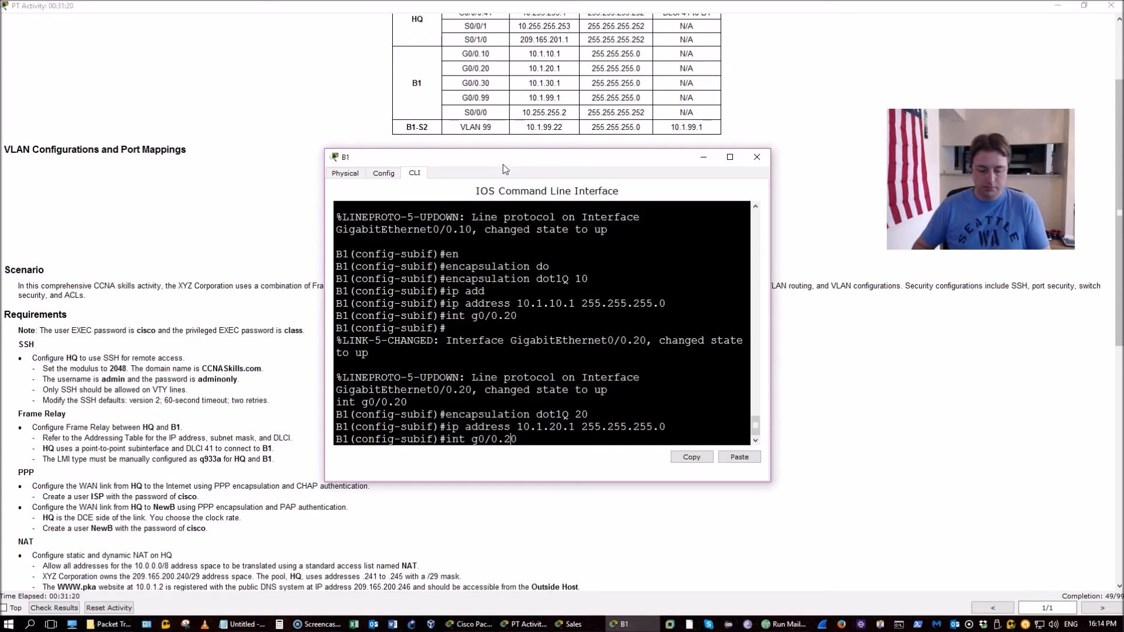
{"action": "key", "text": "Left"}
{"action": "key", "text": "BackSpace"}
{"action": "type", "text": "3"}
{"action": "key", "text": "Return"}
{"action": "key", "text": "Return"}
{"action": "key", "text": "Up"}
{"action": "key", "text": "Up"}
{"action": "key", "text": "Up"}
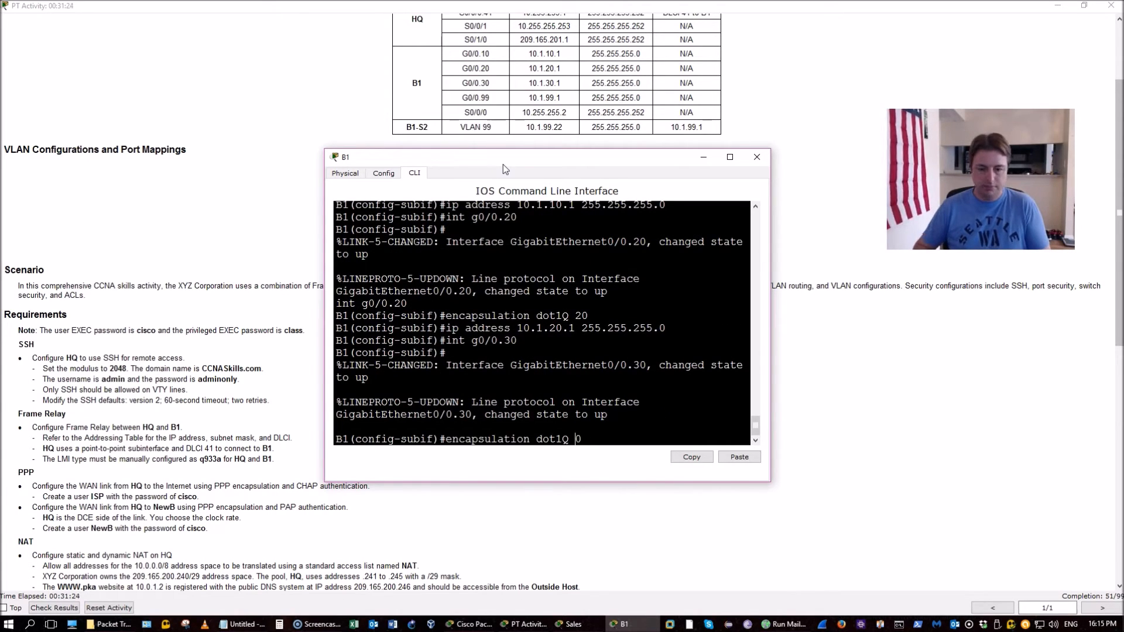
Tag G0/0.30 for VLAN 30 and assign it 10.1.30.1/24
{"action": "key", "text": "Return"}
{"action": "key", "text": "Up"}
{"action": "key", "text": "Up"}
{"action": "key", "text": "Up"}
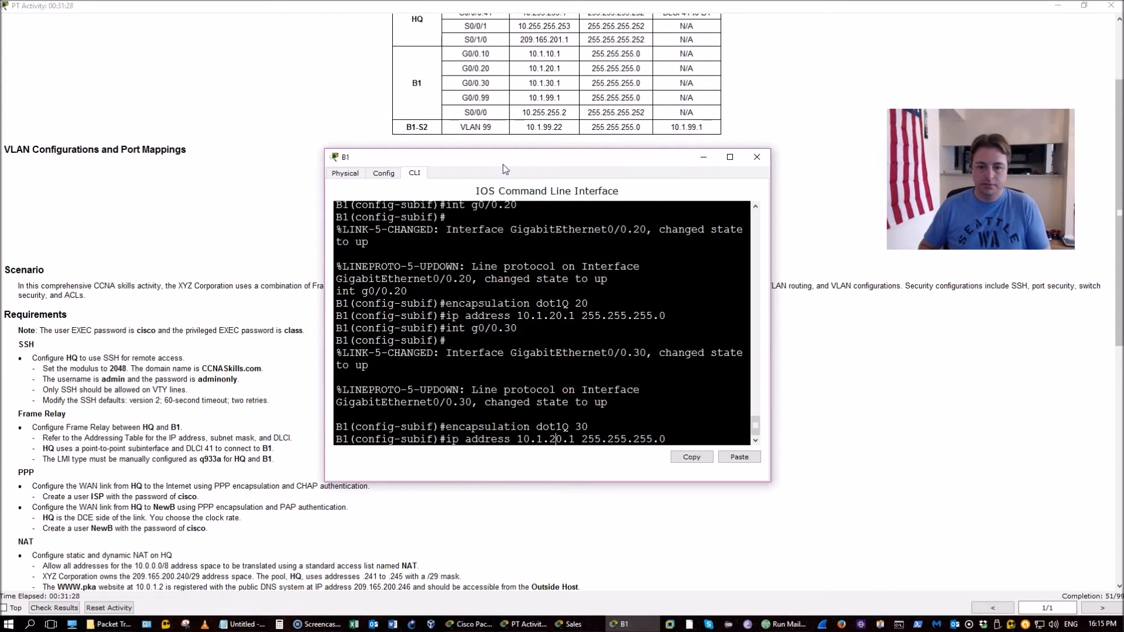
{"action": "key", "text": "BackSpace"}
{"action": "type", "text": "3"}
{"action": "key", "text": "Return"}
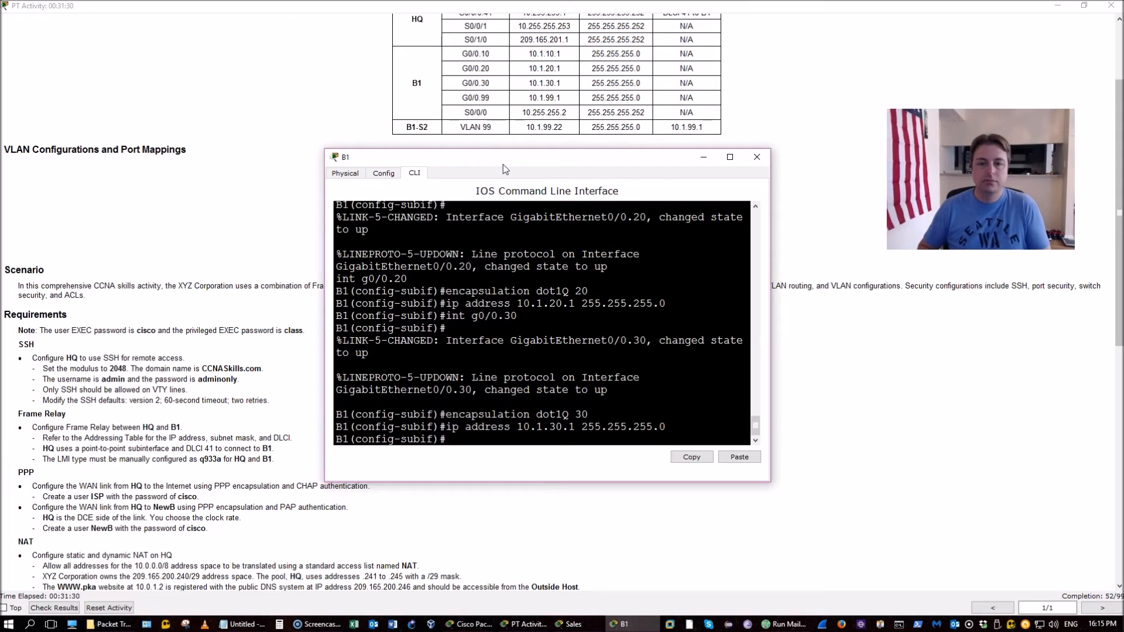
Create G0/0.99 as native VLAN 99 with address 10.1.99.1 255.255.255.0
{"action": "key", "text": "Up"}
{"action": "key", "text": "Up"}
{"action": "key", "text": "Up"}
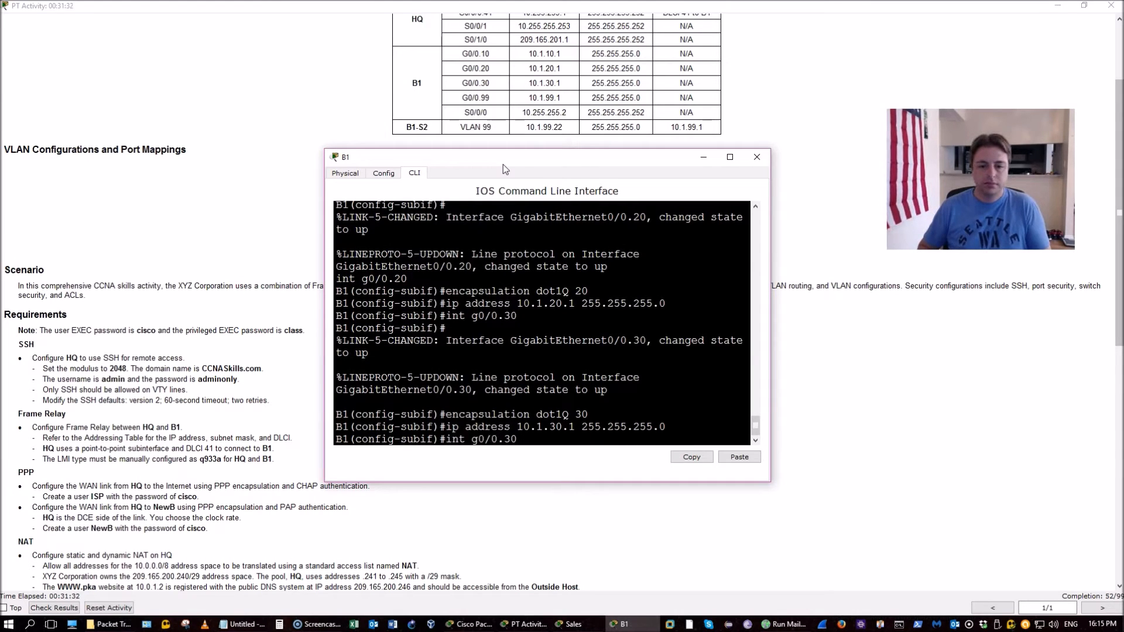
{"action": "type", "text": "99"}
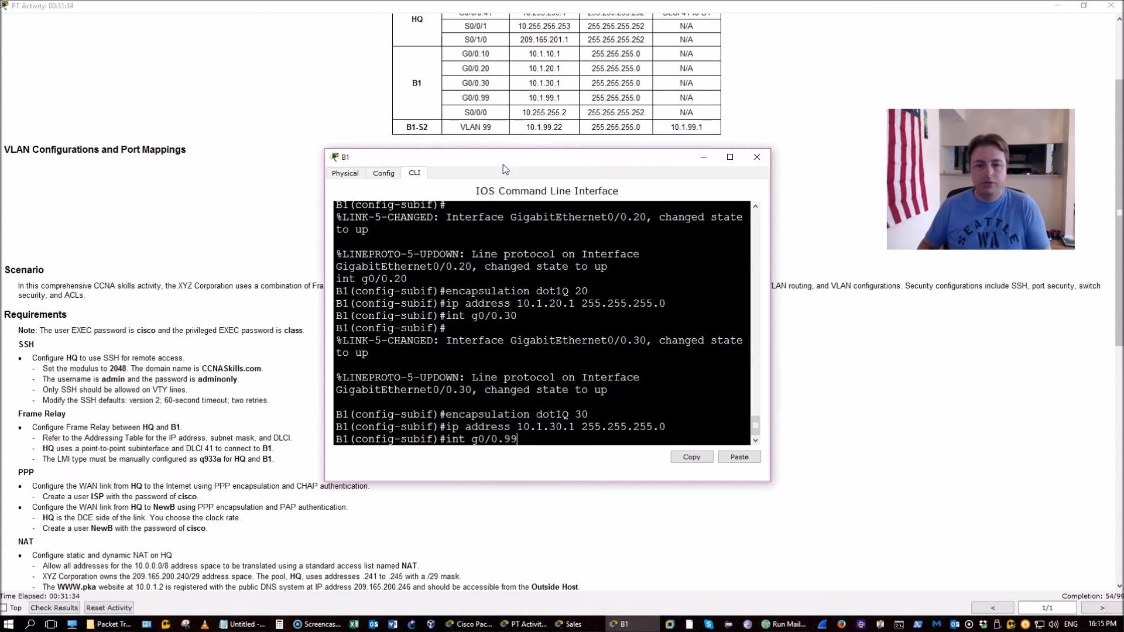
{"action": "key", "text": "Return"}
{"action": "key", "text": "Up"}
{"action": "key", "text": "Up"}
{"action": "key", "text": "Up"}
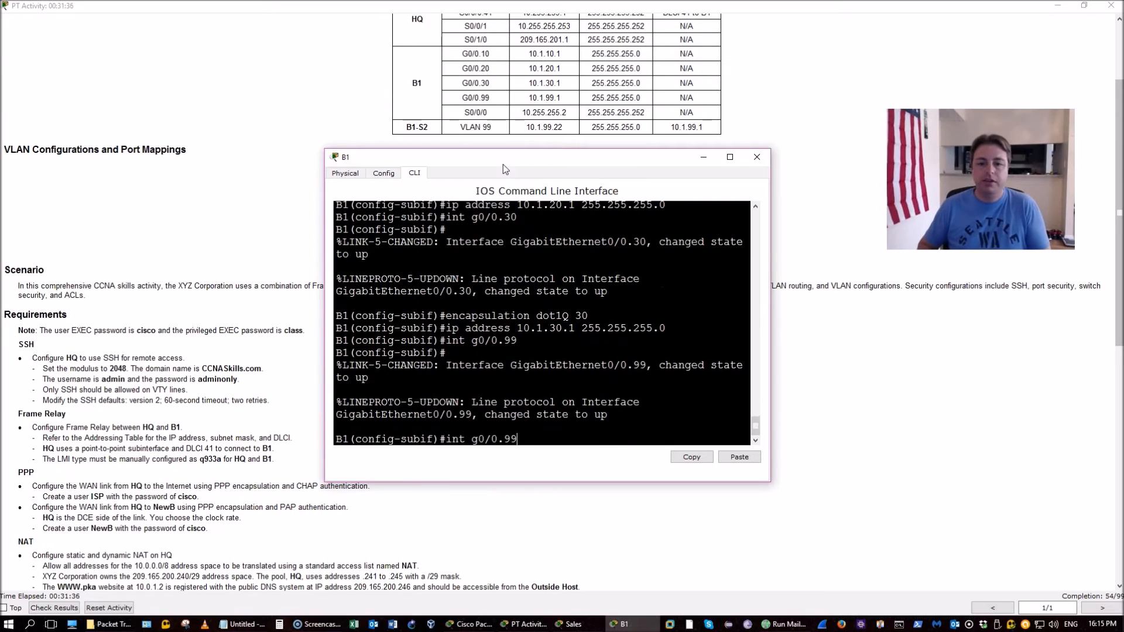
{"action": "type", "text": "99 na"}
{"action": "key", "text": "Tab"}
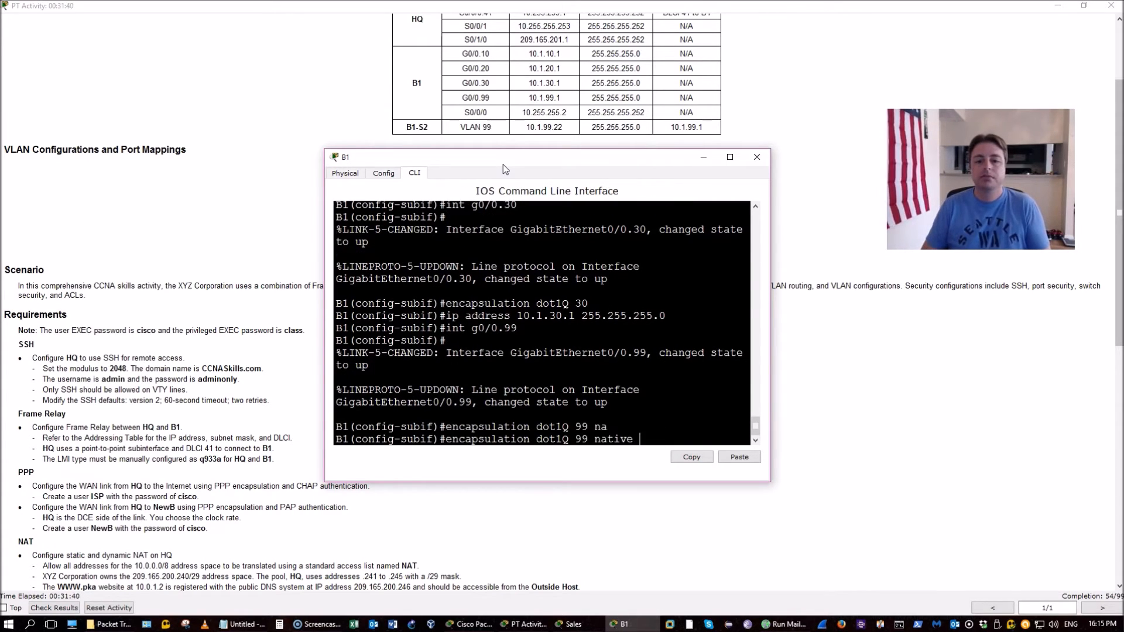
{"action": "key", "text": "Return"}
{"action": "key", "text": "Up"}
{"action": "key", "text": "Up"}
{"action": "key", "text": "Up"}
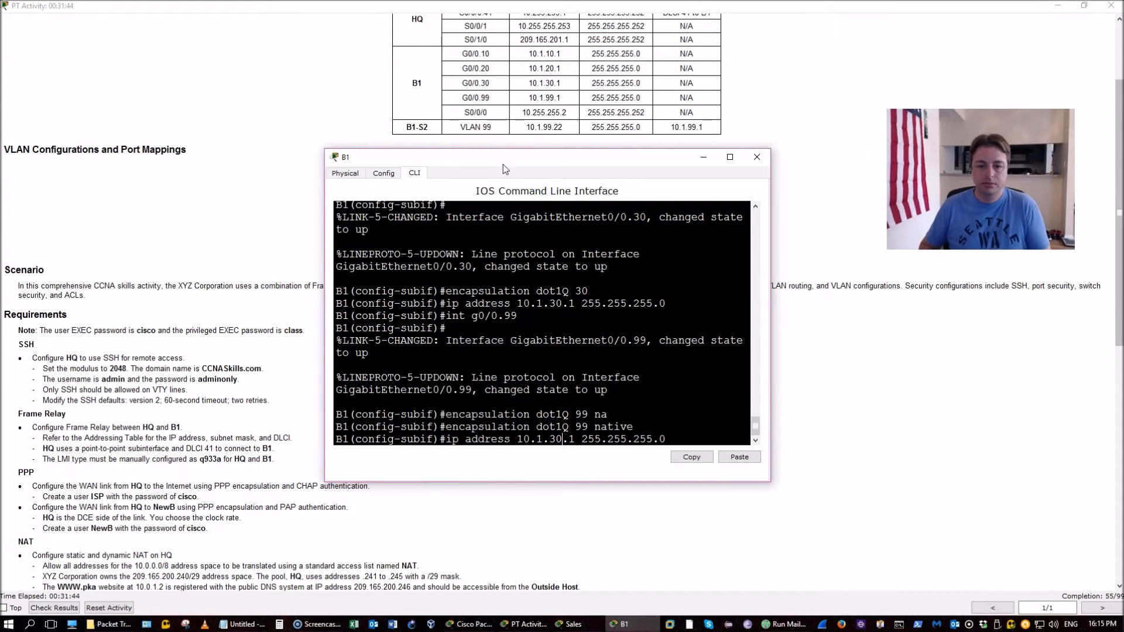
{"action": "key", "text": "Left"}
{"action": "key", "text": "Left"}
{"action": "key", "text": "Left"}
{"action": "key", "text": "Left"}
{"action": "key", "text": "Left"}
{"action": "key", "text": "Left"}
{"action": "key", "text": "Left"}
{"action": "key", "text": "Left"}
{"action": "key", "text": "Left"}
{"action": "key", "text": "Left"}
{"action": "key", "text": "Left"}
{"action": "key", "text": "Left"}
{"action": "key", "text": "Left"}
{"action": "key", "text": "Left"}
{"action": "key", "text": "Left"}
{"action": "key", "text": "Left"}
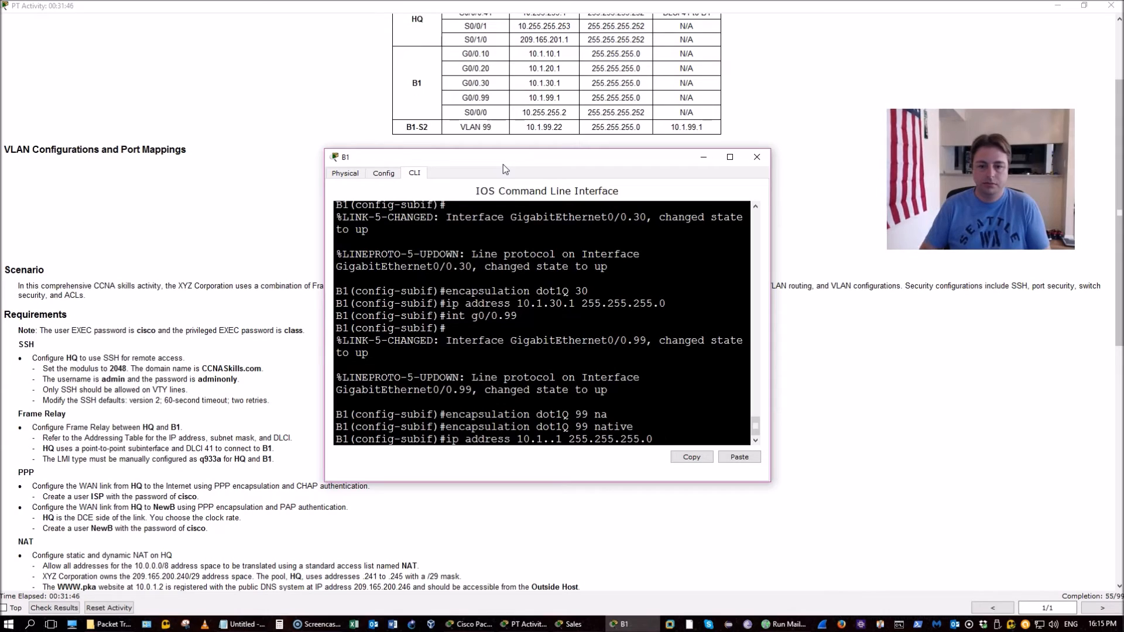
{"action": "key", "text": "BackSpace"}
{"action": "key", "text": "BackSpace"}
{"action": "type", "text": "99"}
{"action": "key", "text": "Return"}
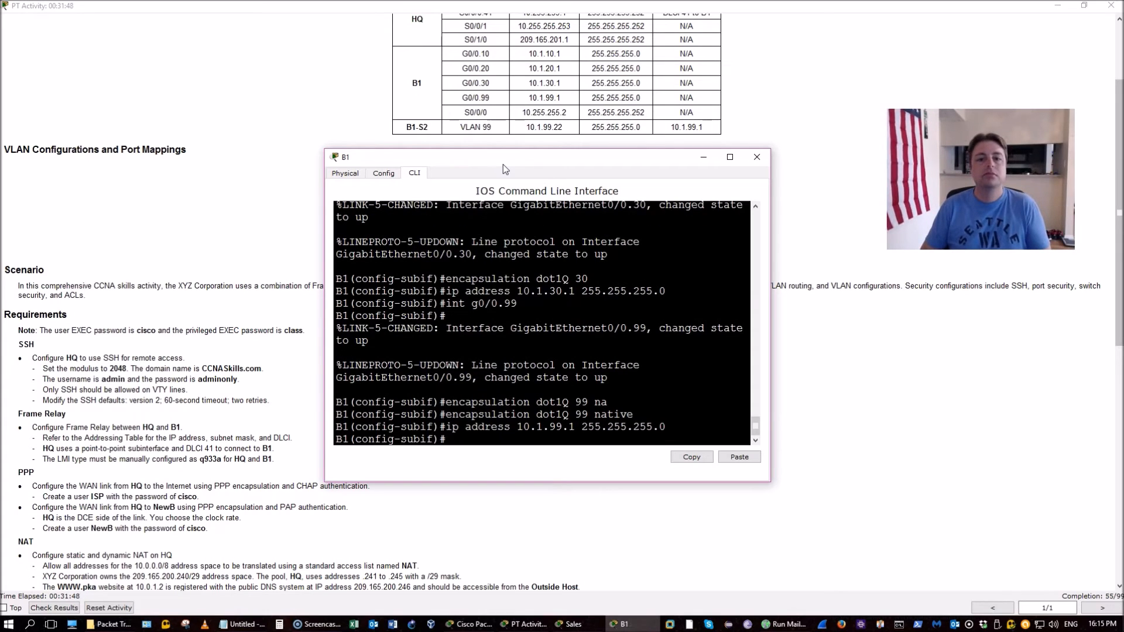
Save B1's running configuration with 'do wr'
{"action": "type", "text": "do wr"}
{"action": "key", "text": "Return"}
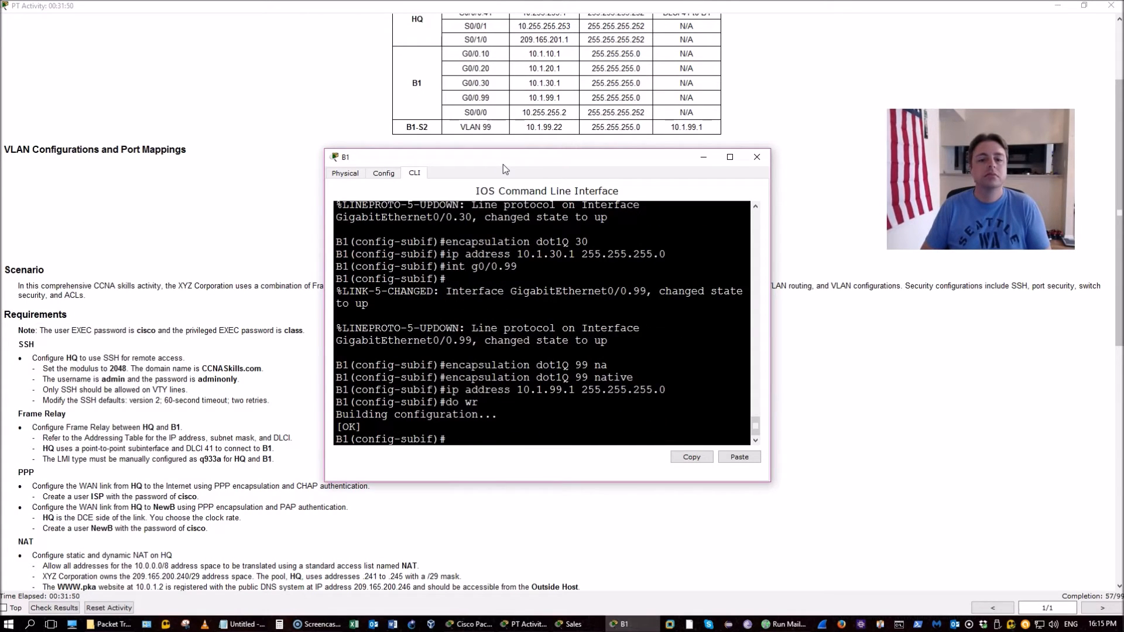
{"action": "key", "text": "Return"}
{"action": "key", "text": "Return"}
{"action": "key", "text": "Return"}
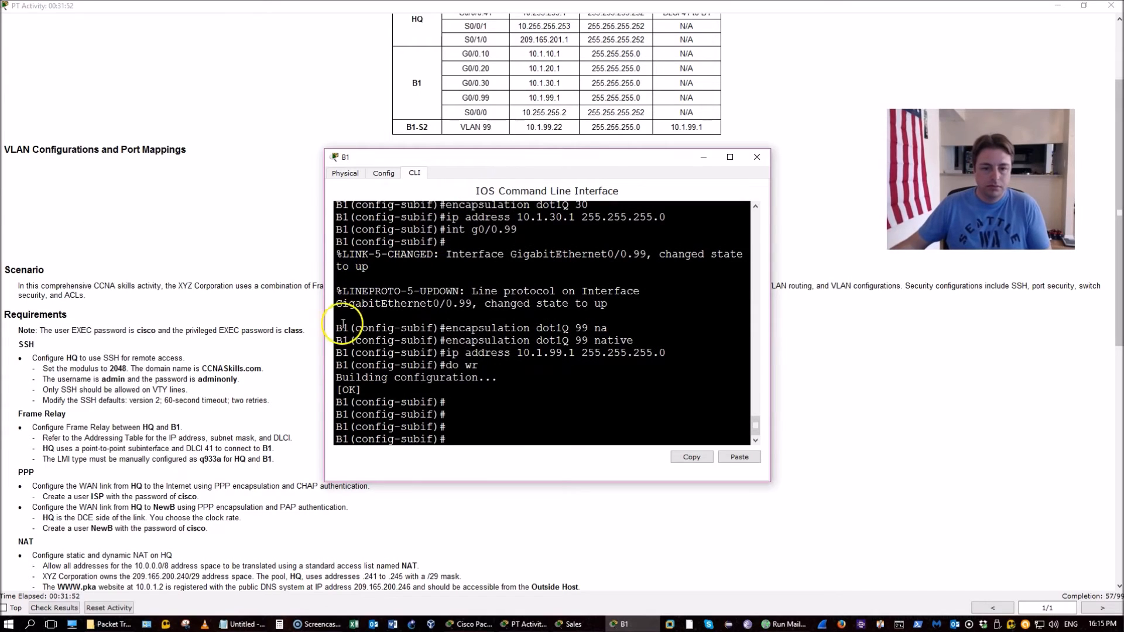
Scroll the instructions, then minimise B1's console to show the network topology
{"action": "left_click", "coordinate": [212, 373]}
{"action": "scroll", "coordinate": [209, 377], "scroll_direction": "down", "scroll_amount": 10}
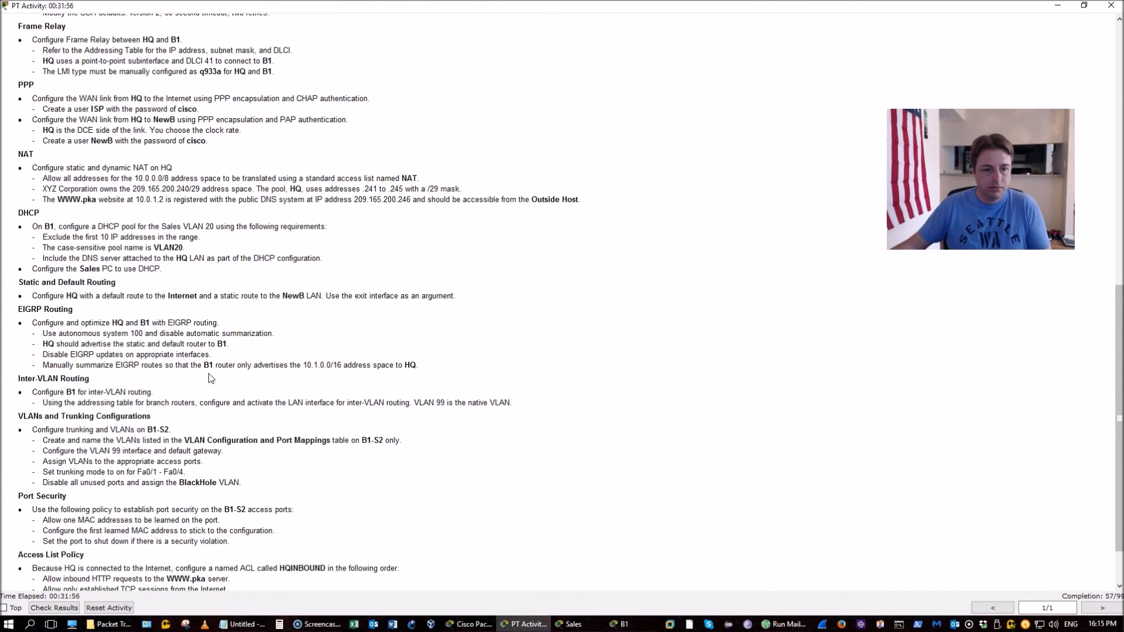
{"action": "scroll", "coordinate": [656, 594], "scroll_direction": "down", "scroll_amount": 1}
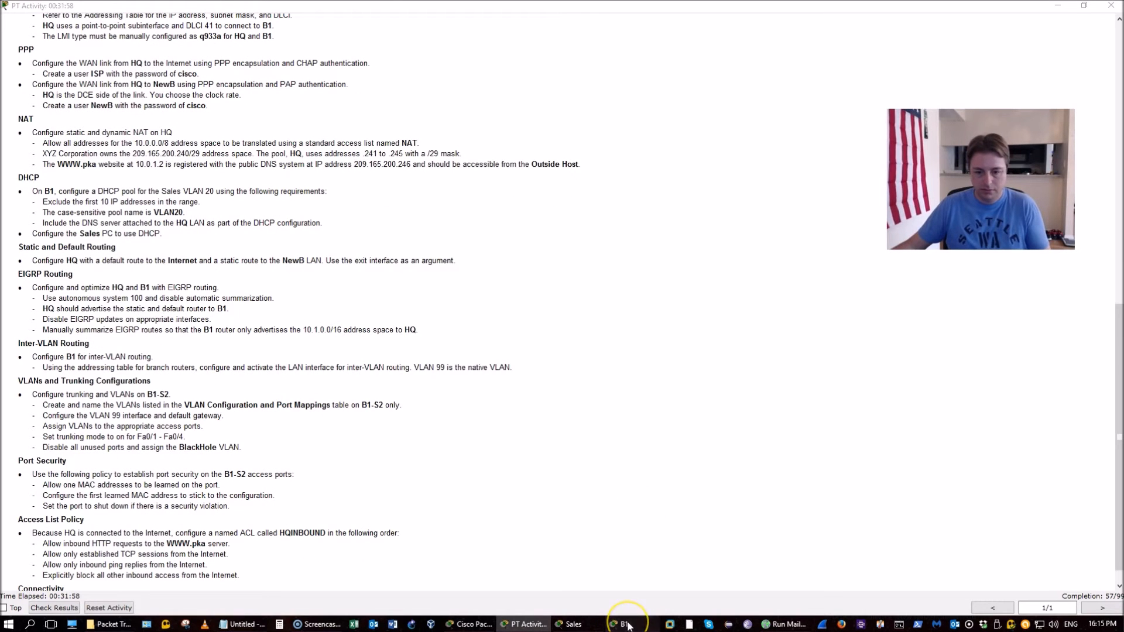
{"action": "left_click", "coordinate": [624, 624]}
{"action": "left_click", "coordinate": [625, 625]}
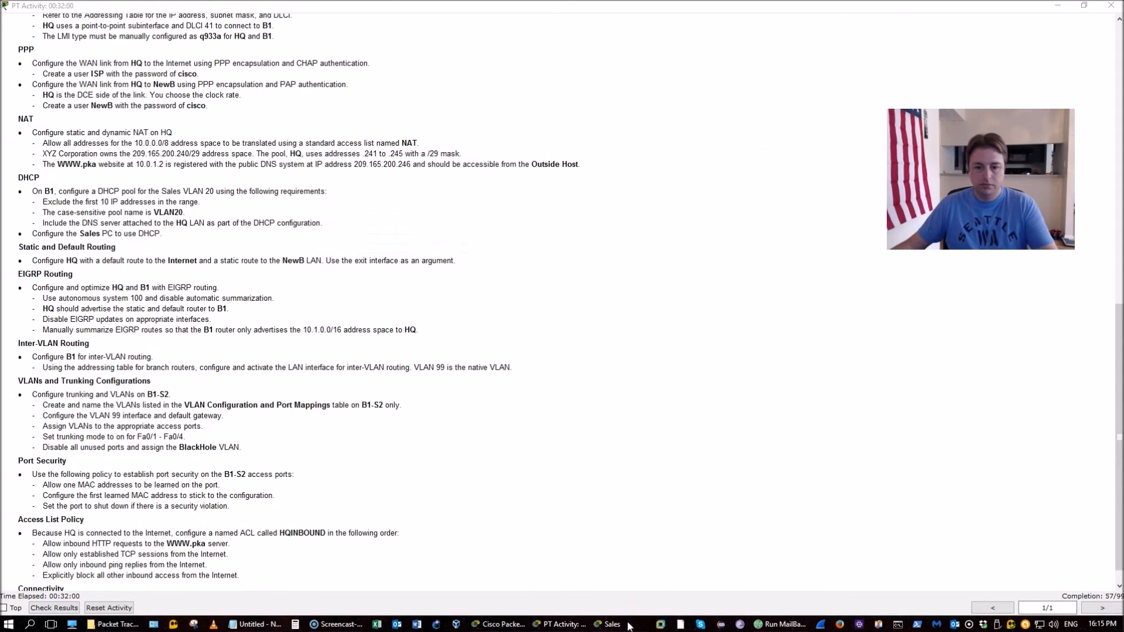
{"action": "left_click", "coordinate": [520, 625]}
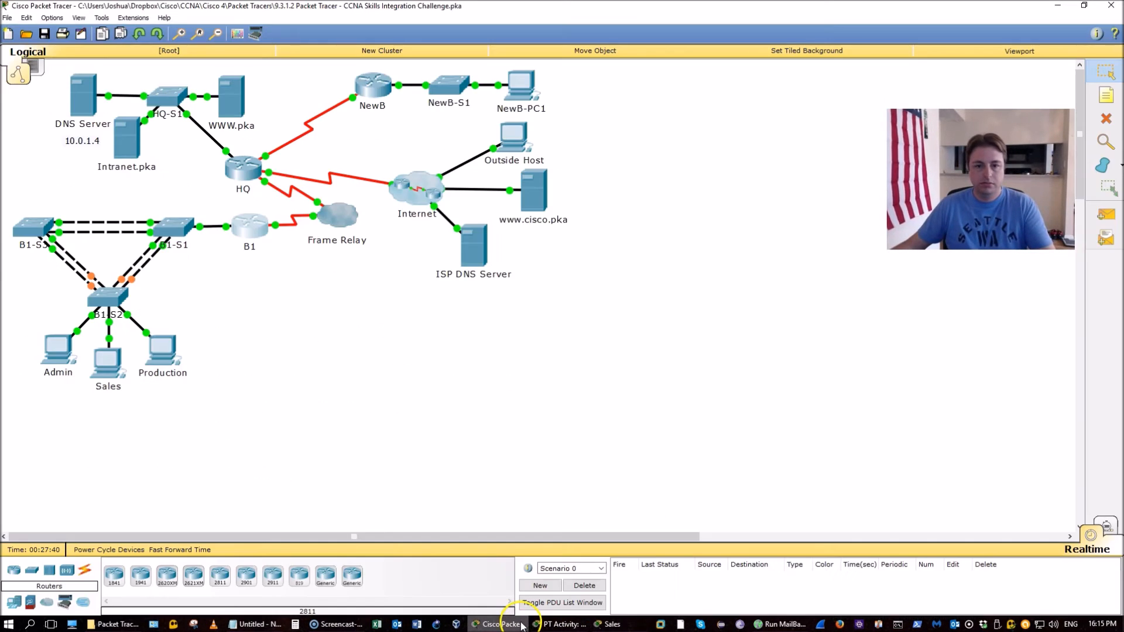
Open switch B1-S2's CLI tab and widen its window
{"action": "left_click", "coordinate": [107, 298]}
{"action": "left_click_drag", "start_coordinate": [544, 174], "coordinate": [584, 118]}
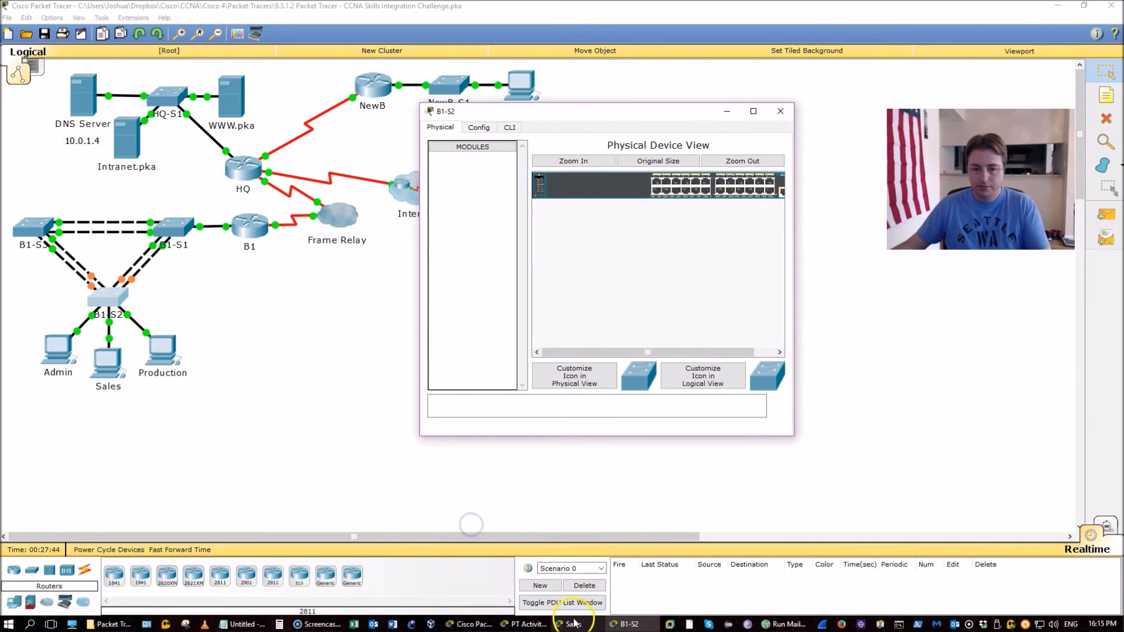
{"action": "left_click", "coordinate": [525, 624]}
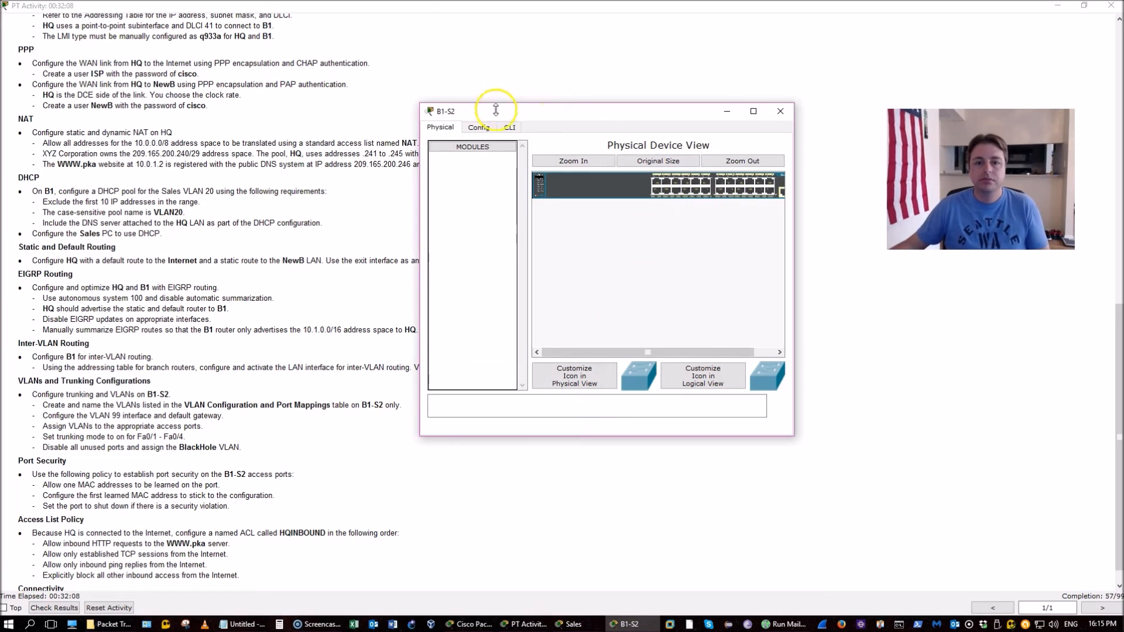
{"action": "left_click", "coordinate": [509, 127]}
{"action": "left_click_drag", "start_coordinate": [425, 208], "coordinate": [212, 193]}
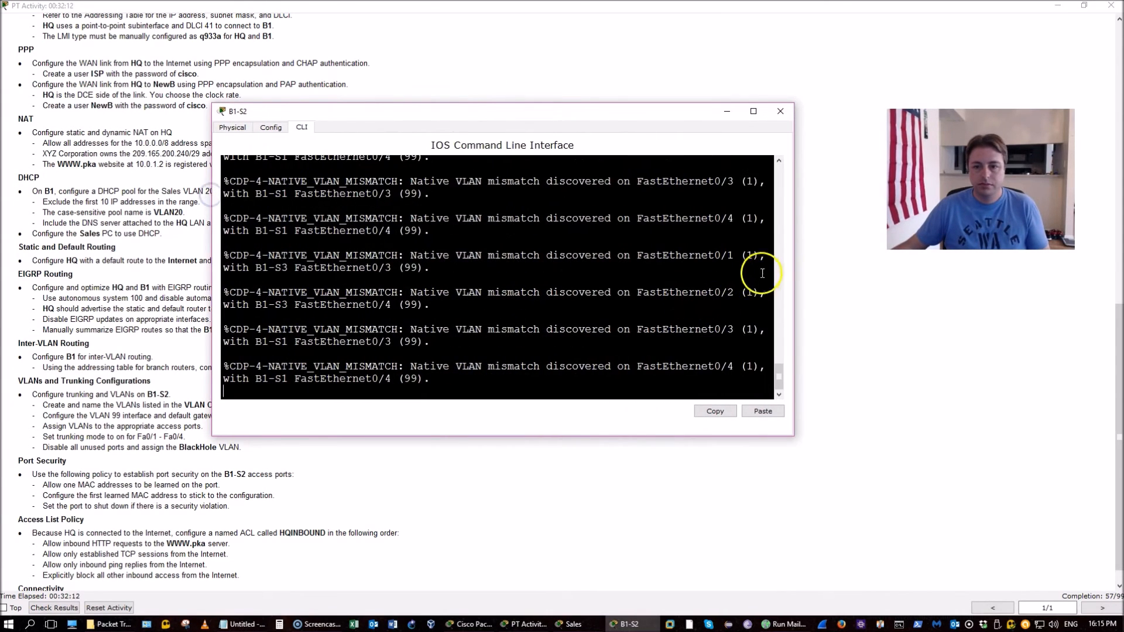
{"action": "left_click_drag", "start_coordinate": [794, 224], "coordinate": [836, 218]}
Highlight the B1-S2 tasks: create and name VLANs, VLAN 99 interface, access ports, Fa0/1 - Fa0/4 trunking
{"action": "left_click", "coordinate": [217, 470]}
{"action": "scroll", "coordinate": [220, 470], "scroll_direction": "down", "scroll_amount": 1}
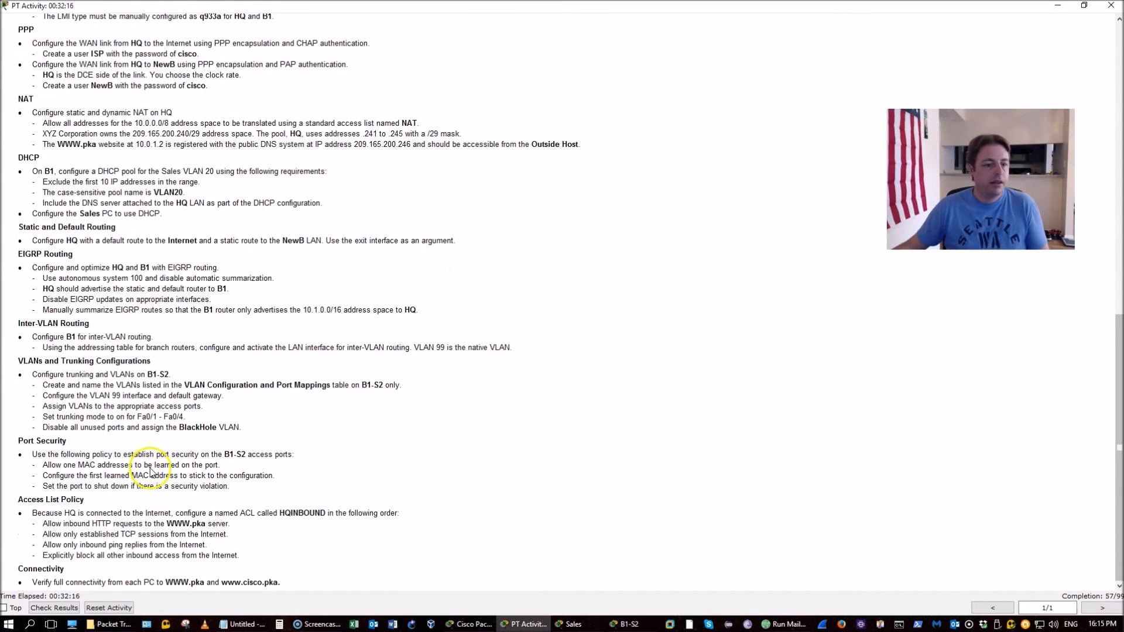
{"action": "left_click_drag", "start_coordinate": [42, 386], "coordinate": [242, 381]}
{"action": "left_click", "coordinate": [241, 381]}
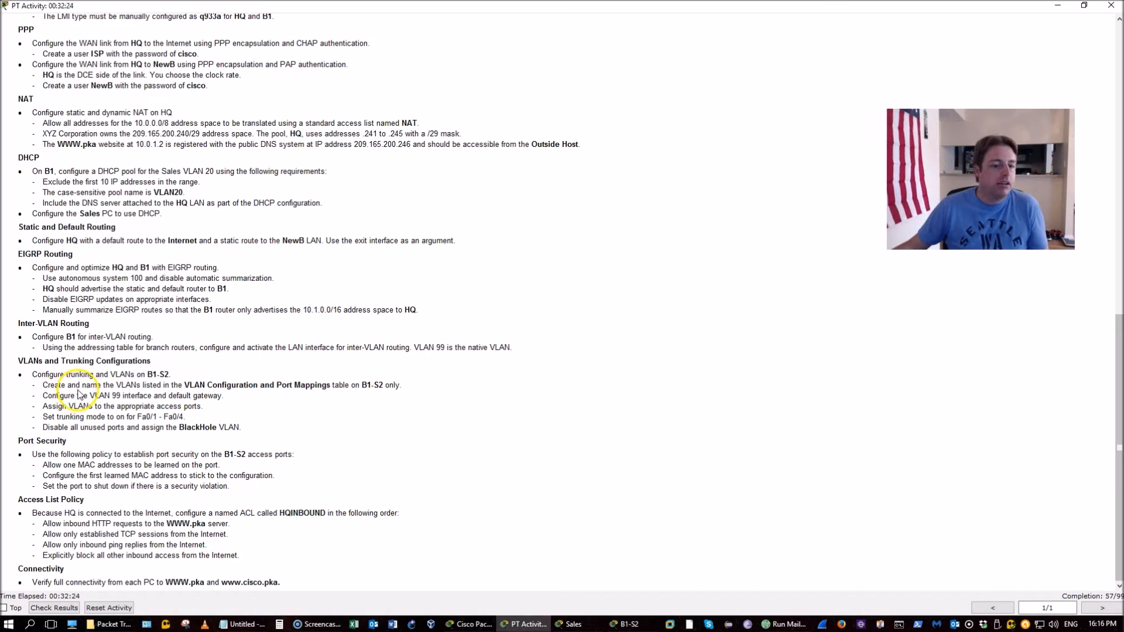
{"action": "left_click_drag", "start_coordinate": [43, 396], "coordinate": [223, 396]}
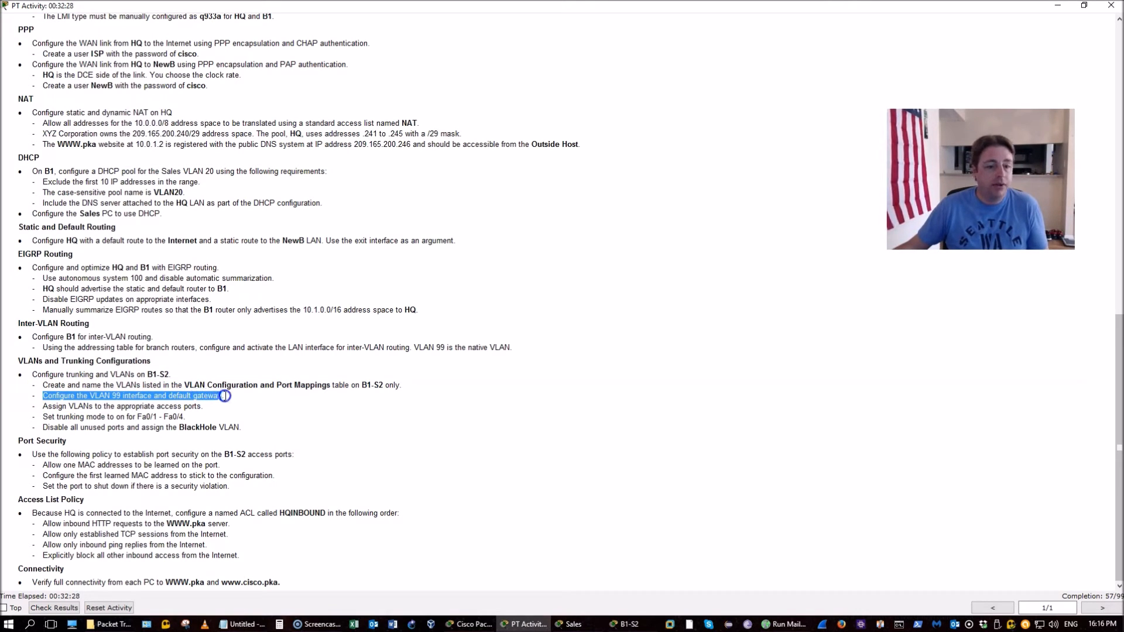
{"action": "left_click_drag", "start_coordinate": [39, 406], "coordinate": [203, 407]}
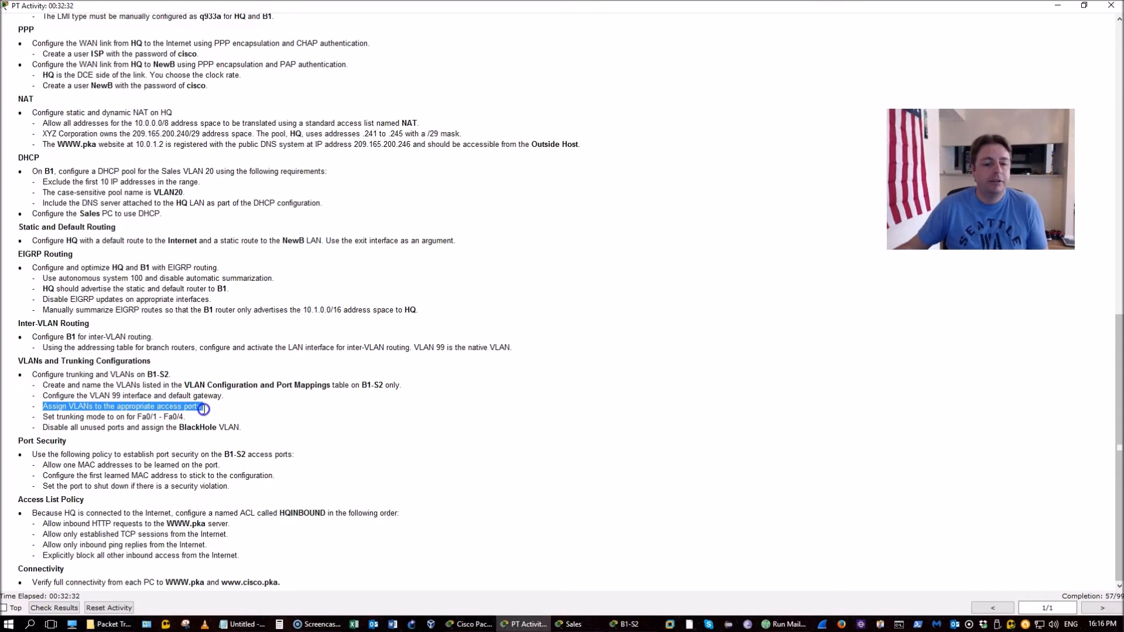
{"action": "left_click_drag", "start_coordinate": [43, 418], "coordinate": [188, 417]}
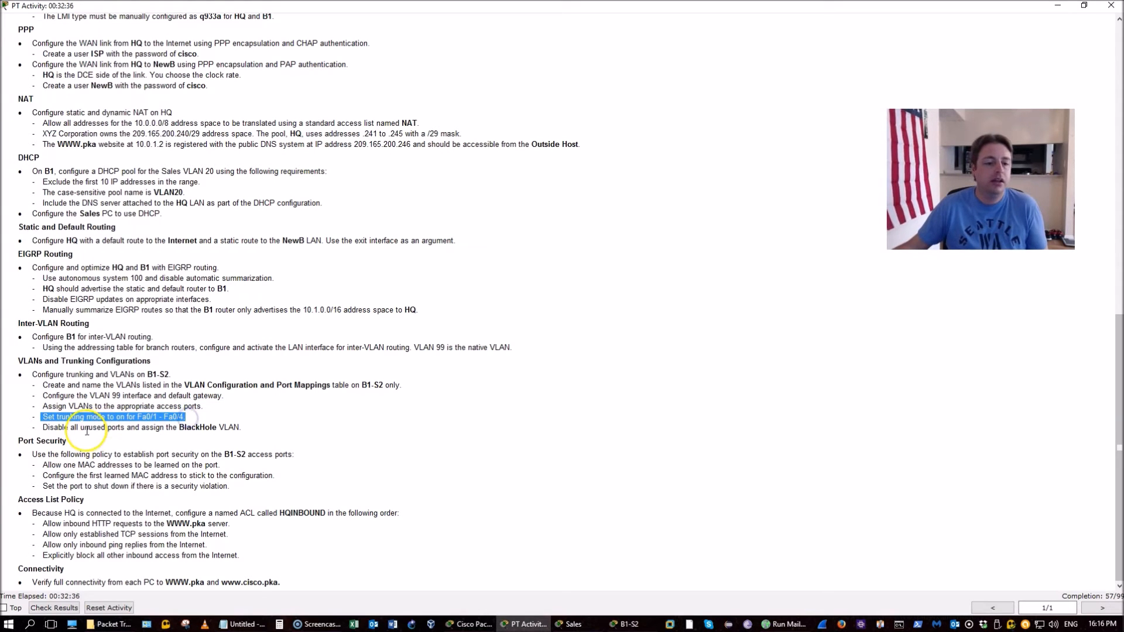
Scroll up to the VLAN table and bring B1-S2's command line forward
{"action": "scroll", "coordinate": [291, 457], "scroll_direction": "up", "scroll_amount": 4}
{"action": "scroll", "coordinate": [292, 456], "scroll_direction": "up", "scroll_amount": 6}
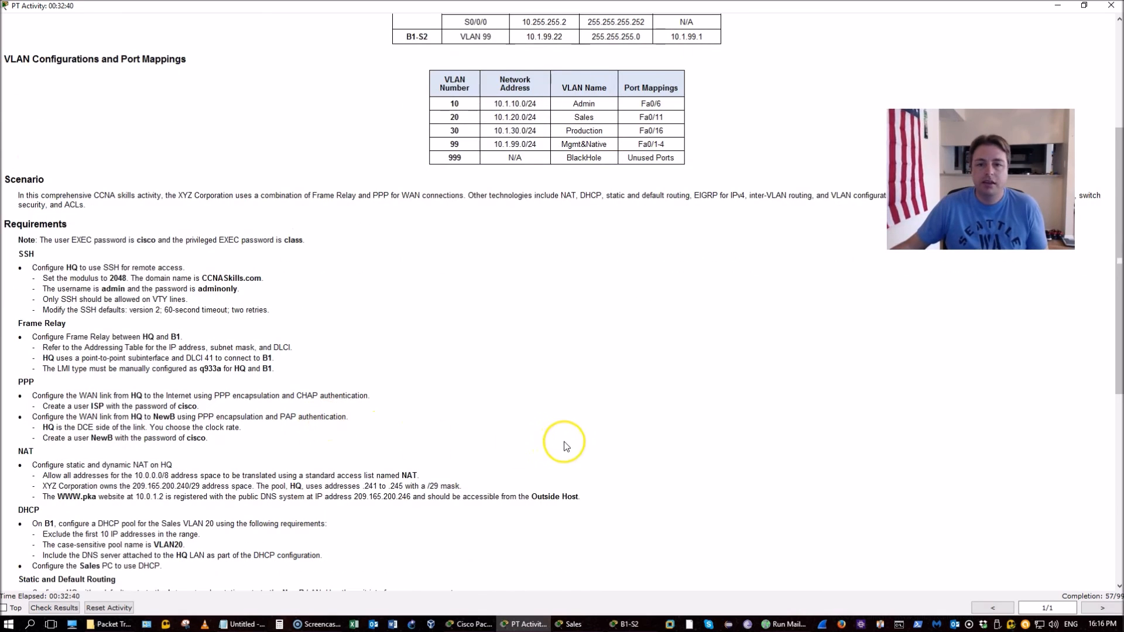
{"action": "key", "text": "alt+Tab"}
On B1-S2's console, enter privileged mode with the enable password, then global configuration mode
{"action": "left_click_drag", "start_coordinate": [574, 110], "coordinate": [574, 177]}
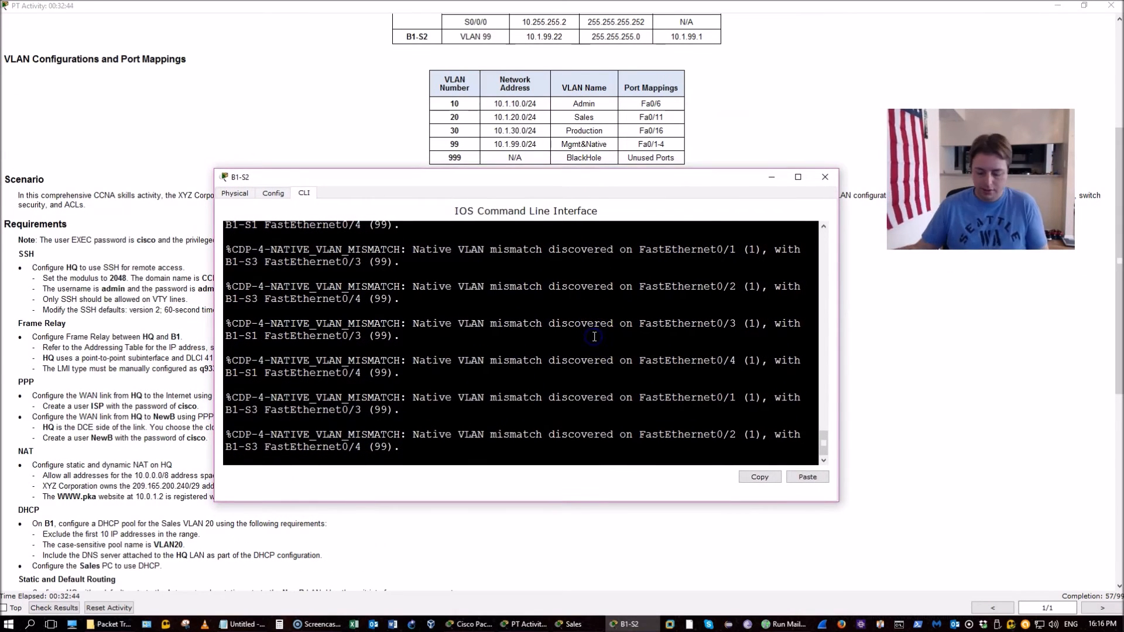
{"action": "key", "text": "Return"}
{"action": "key", "text": "Return"}
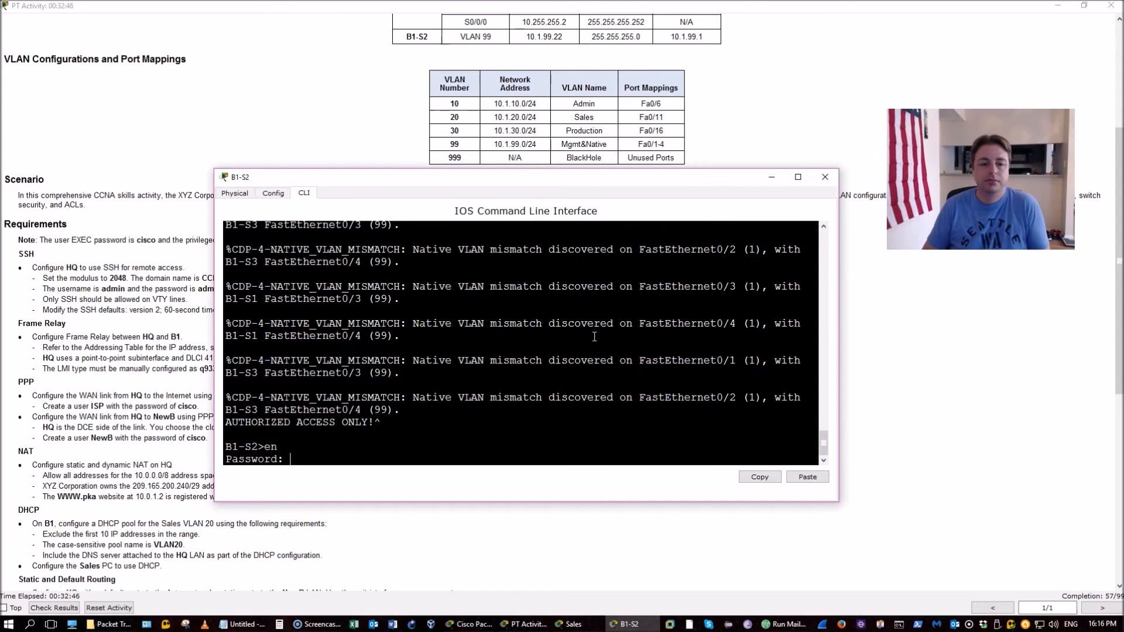
{"action": "key", "text": "Return"}
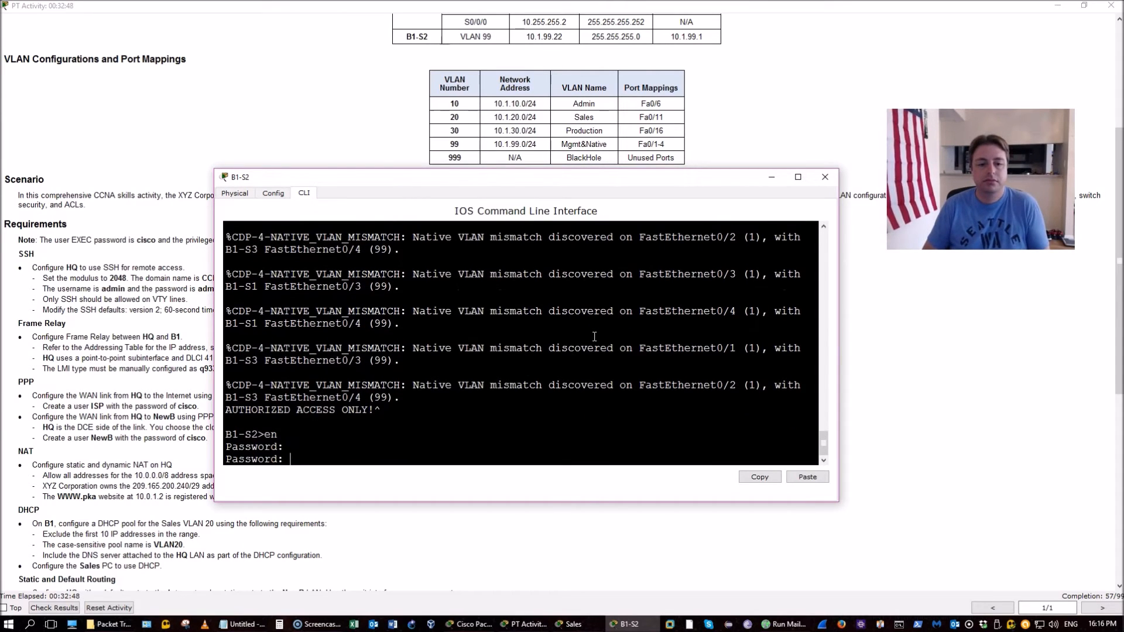
{"action": "key", "text": "Return"}
{"action": "type", "text": "conf t"}
Create VLAN 10 and name it Admin
{"action": "key", "text": "Return"}
{"action": "type", "text": "vlan 10"}
{"action": "key", "text": "Return"}
{"action": "type", "text": "name Adm"}
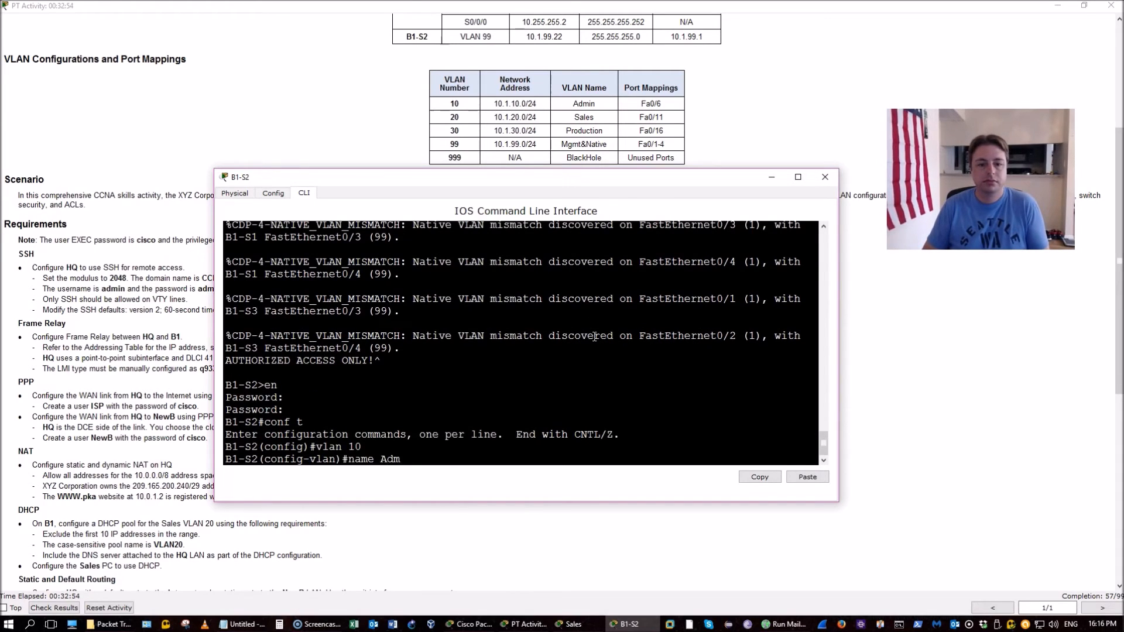
{"action": "type", "text": "in"}
{"action": "key", "text": "Return"}
{"action": "type", "text": "exi"}
{"action": "key", "text": "Return"}
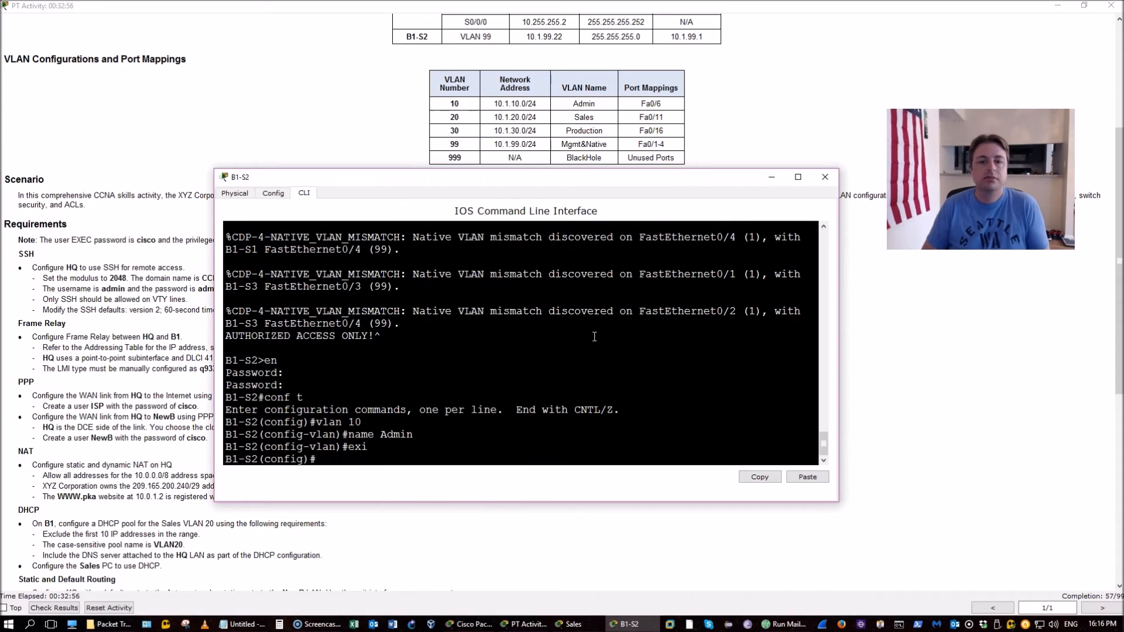
Create VLAN 20 and name it Sales
{"action": "type", "text": "vlan 20"}
{"action": "key", "text": "Return"}
{"action": "type", "text": "name"}
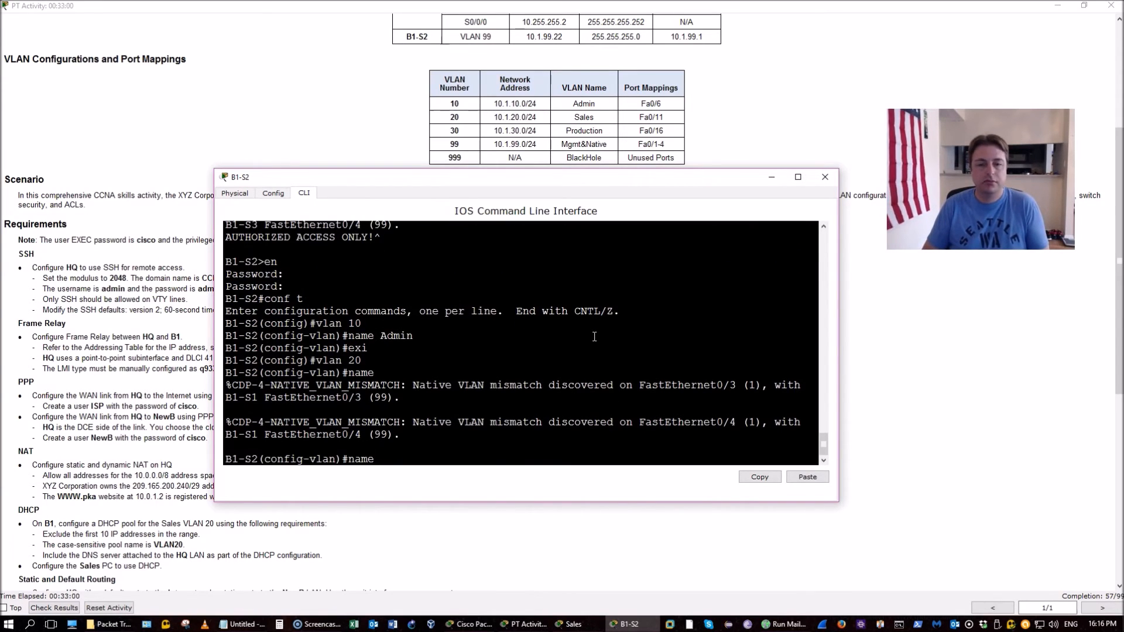
{"action": "type", "text": " Sales"}
{"action": "key", "text": "Return"}
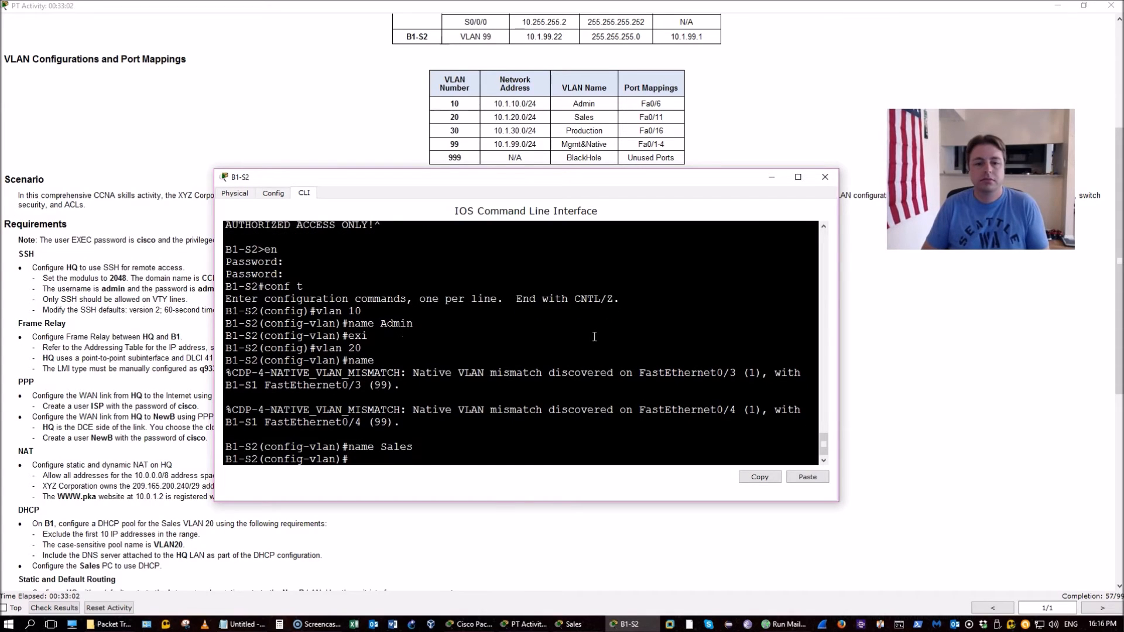
{"action": "type", "text": "exi"}
{"action": "key", "text": "Return"}
Create VLAN 30 named Production, then create VLAN 99
{"action": "type", "text": "vlan"}
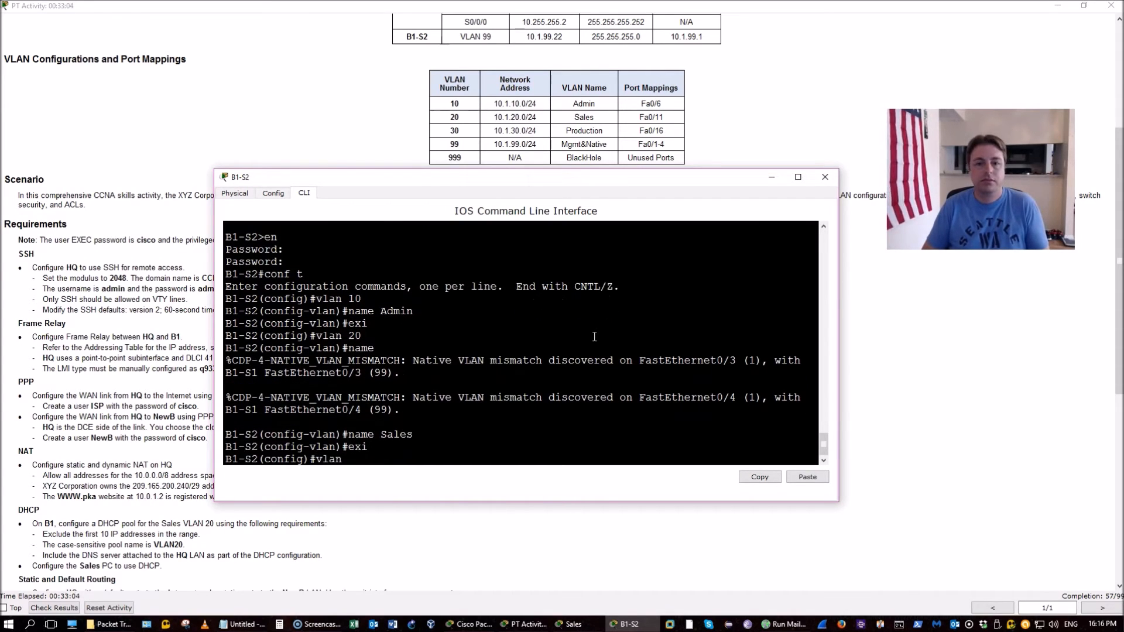
{"action": "type", "text": " 30"}
{"action": "key", "text": "Return"}
{"action": "type", "text": "name"}
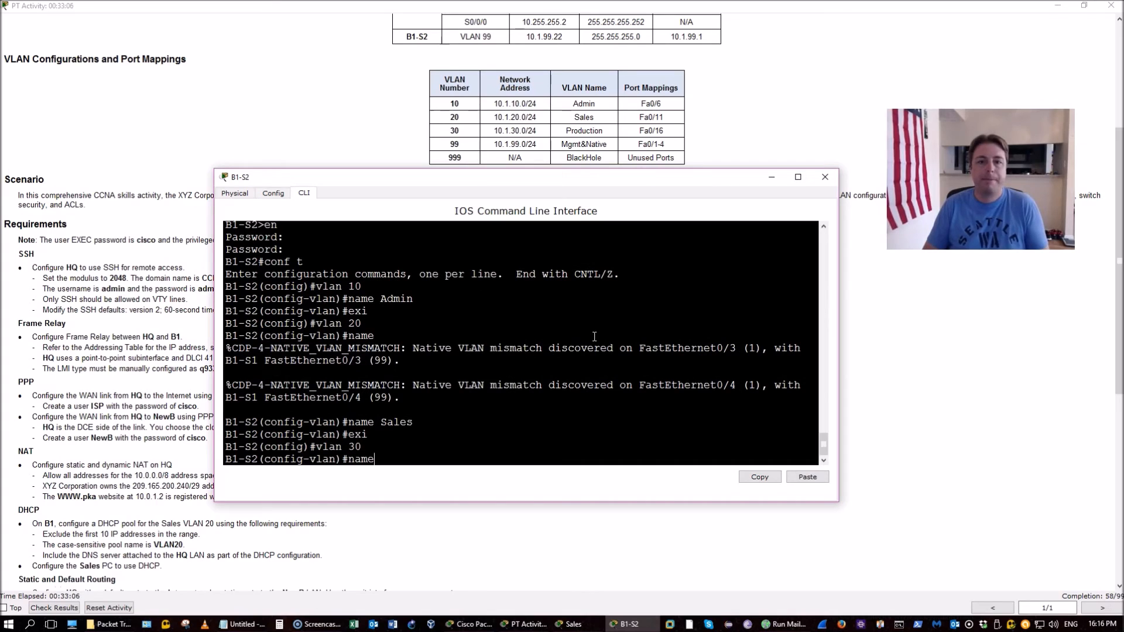
{"action": "type", "text": " Production"}
{"action": "key", "text": "Return"}
{"action": "type", "text": "exi"}
{"action": "key", "text": "Return"}
{"action": "type", "text": "vlan 99"}
{"action": "key", "text": "Return"}
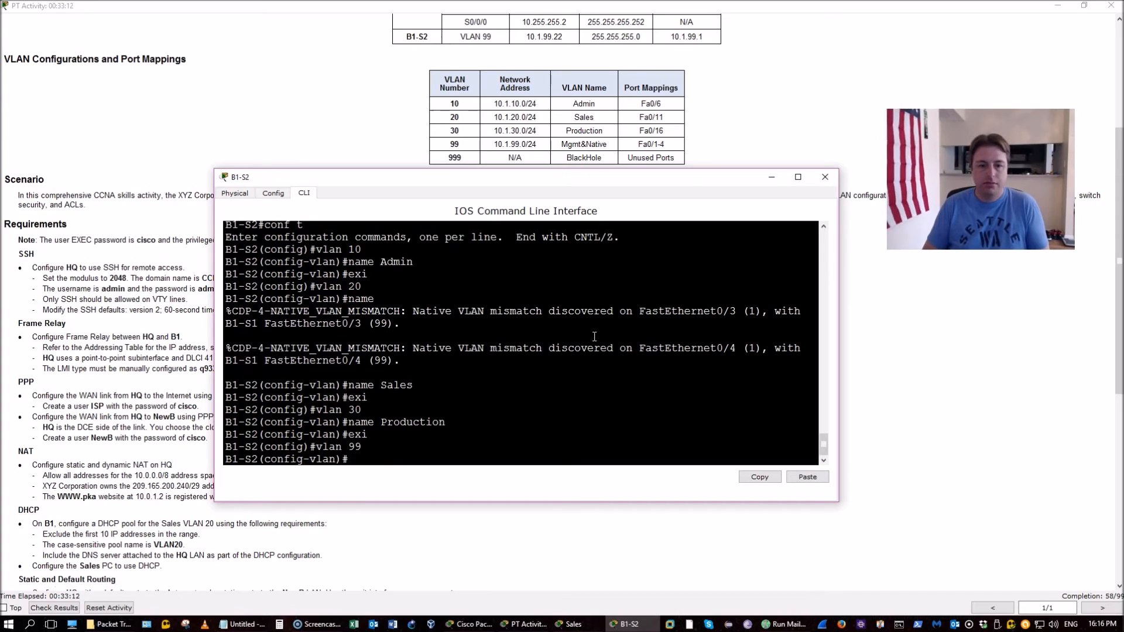
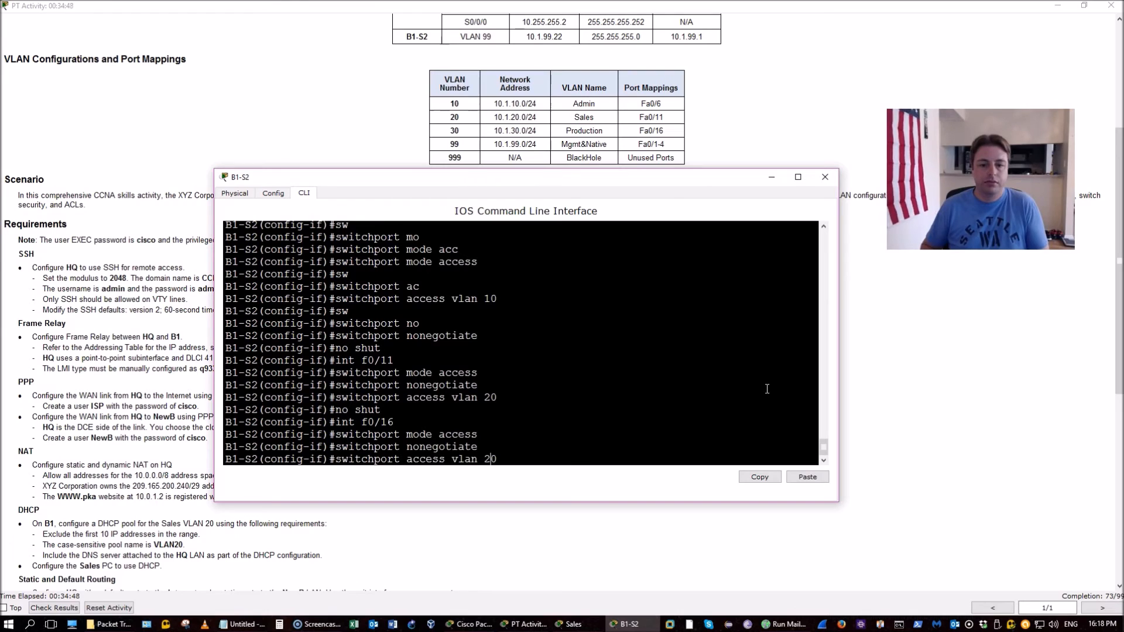
Put Fa0/16 in access VLAN 30, bring it up with no shutdown, and exit the interface
{"action": "key", "text": "BackSpace"}
{"action": "key", "text": "BackSpace"}
{"action": "type", "text": "30"}
{"action": "key", "text": "Return"}
{"action": "key", "text": "Up"}
{"action": "key", "text": "Up"}
{"action": "key", "text": "Up"}
{"action": "key", "text": "Up"}
{"action": "key", "text": "Up"}
{"action": "key", "text": "Up"}
{"action": "key", "text": "Down"}
{"action": "key", "text": "Return"}
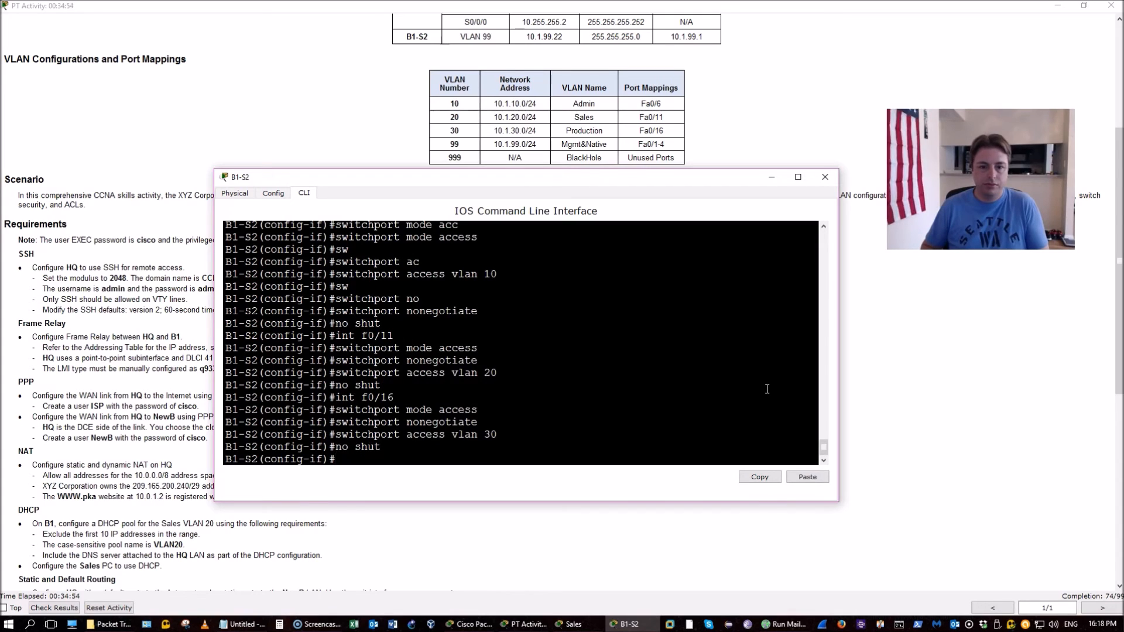
{"action": "type", "text": "exi"}
{"action": "key", "text": "Return"}
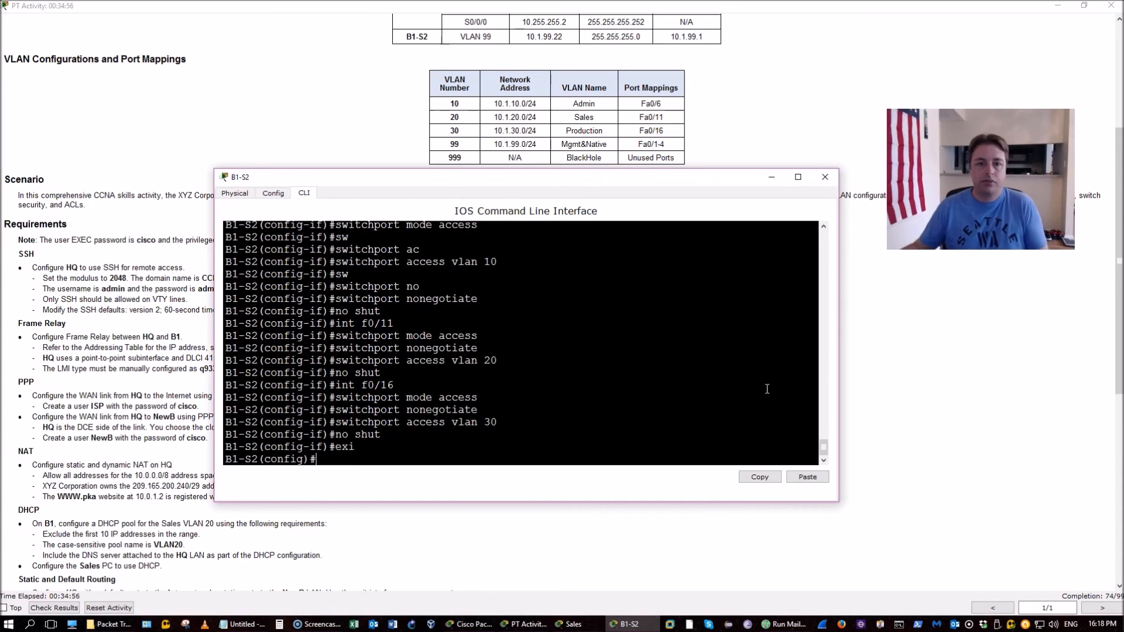
Address interface VLAN 99 as 10.1.99.22 255.255.255.0 and set default gateway 10.1.99.1
{"action": "type", "text": "int vlan 99"}
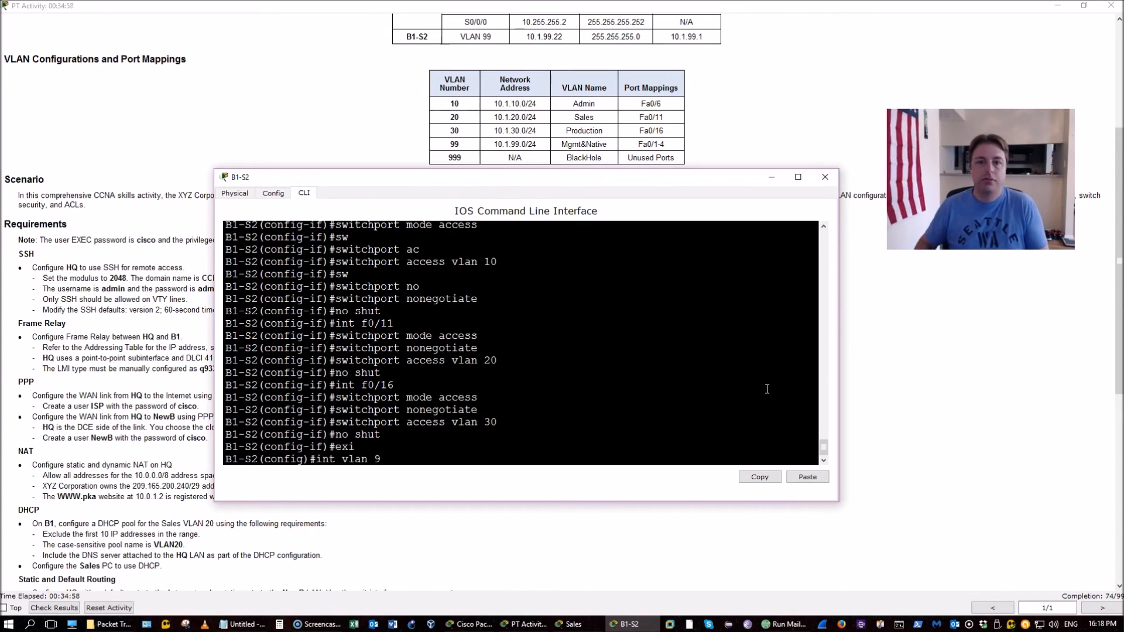
{"action": "key", "text": "Return"}
{"action": "type", "text": "ip "}
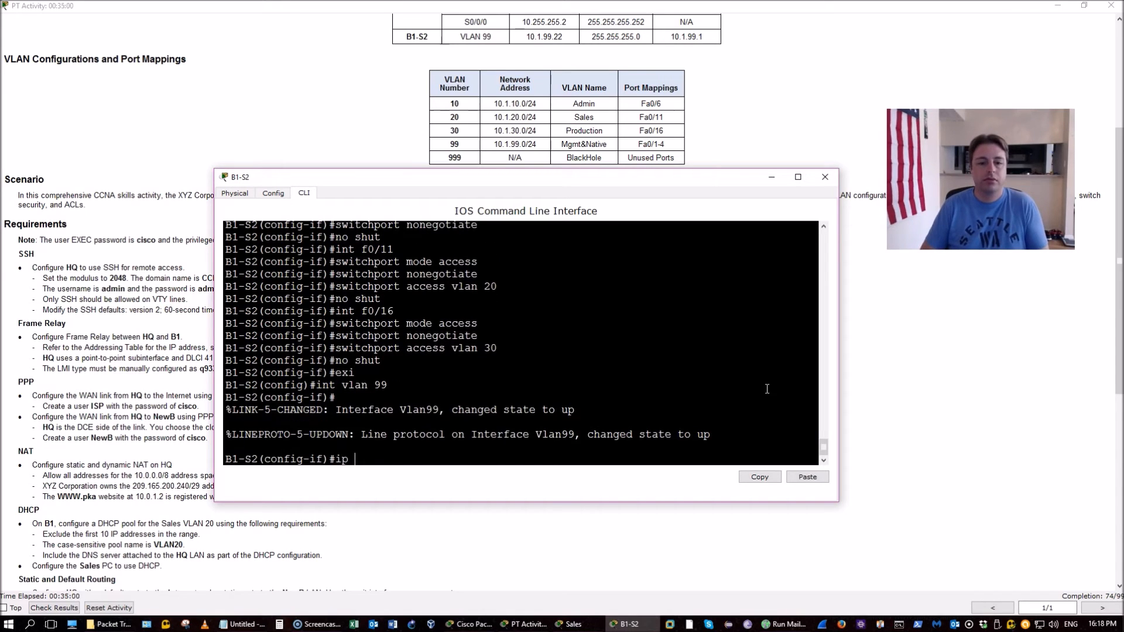
{"action": "type", "text": "add"}
{"action": "key", "text": "Tab"}
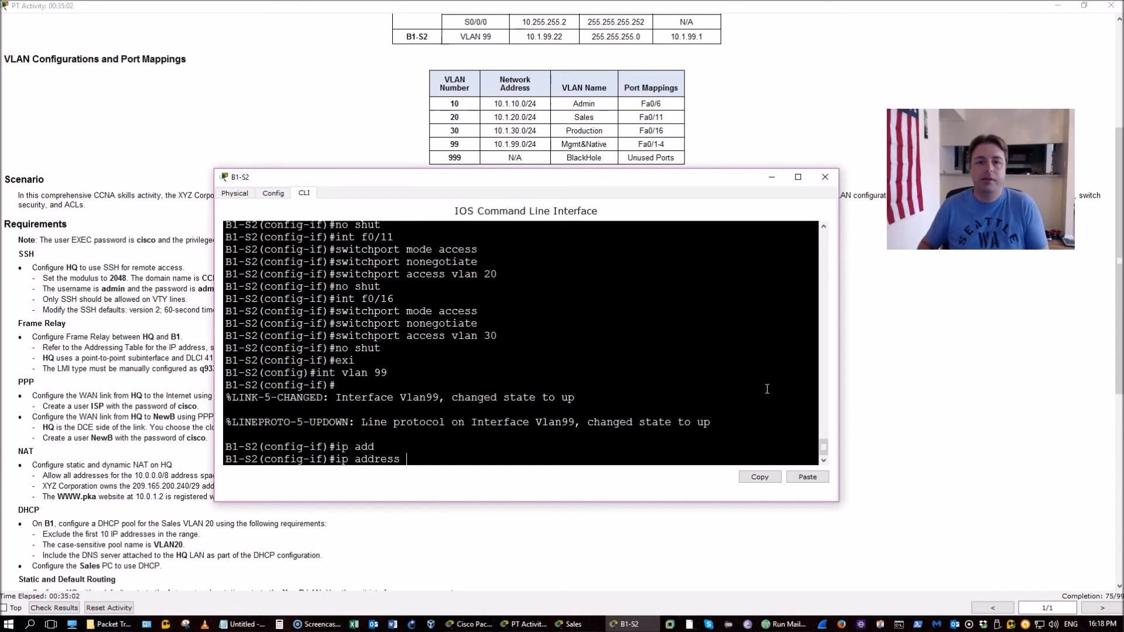
{"action": "type", "text": "10.1.99.22 255.255.255.0"}
{"action": "key", "text": "Return"}
{"action": "type", "text": "exi"}
{"action": "key", "text": "Return"}
{"action": "type", "text": "ip de"}
{"action": "key", "text": "Tab"}
{"action": "type", "text": "10."}
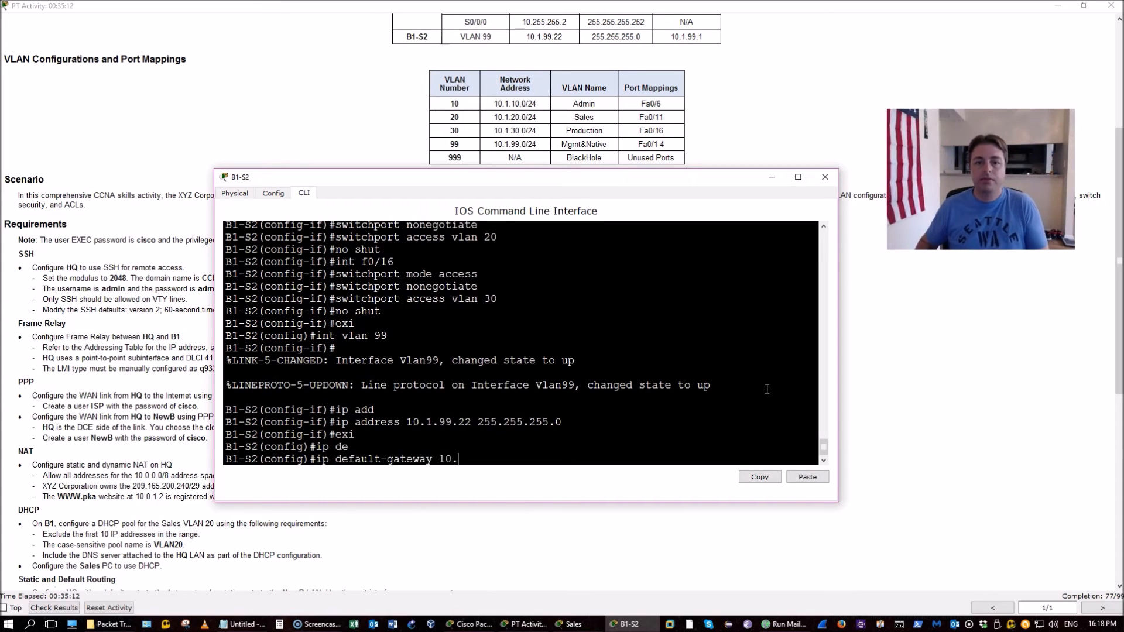
{"action": "type", "text": "1.99.1"}
{"action": "key", "text": "Return"}
Assign unused ports including Fa0/7-10, Fa0/12-15, Fa0/17-24 and G0/1-2 to access VLAN 999
{"action": "type", "text": "int r f"}
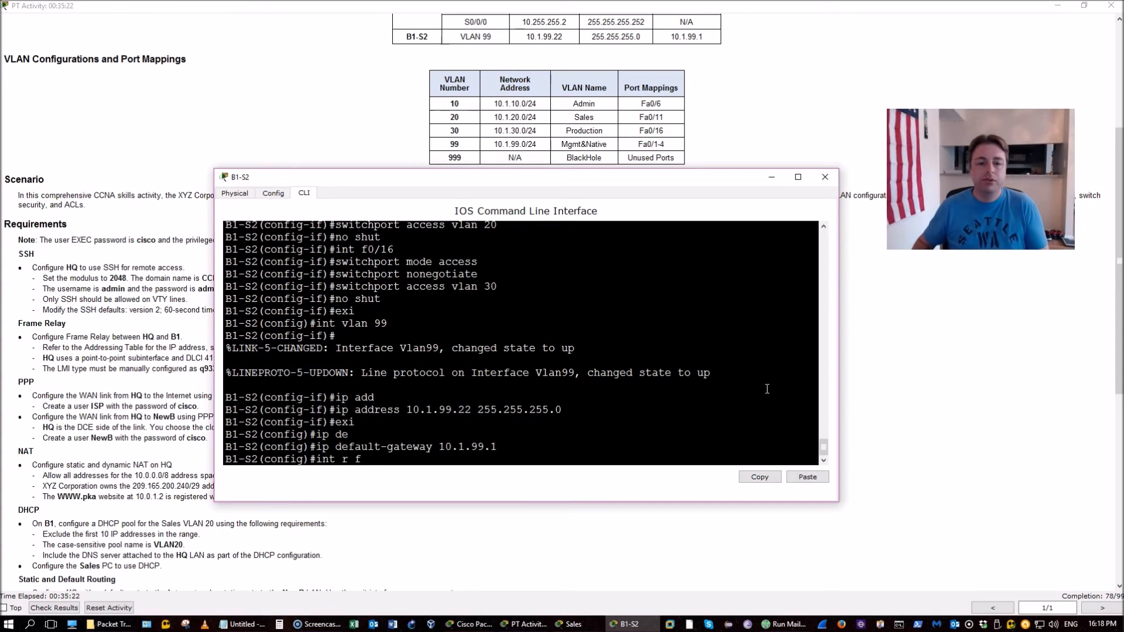
{"action": "type", "text": "0/5, f0/7-"}
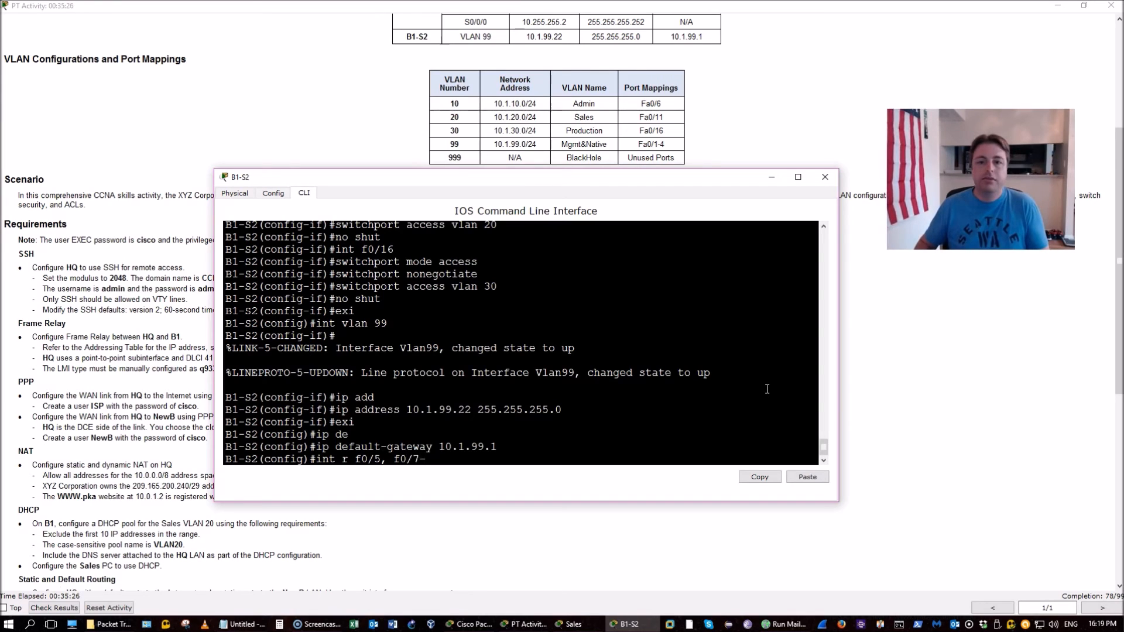
{"action": "type", "text": "10, f"}
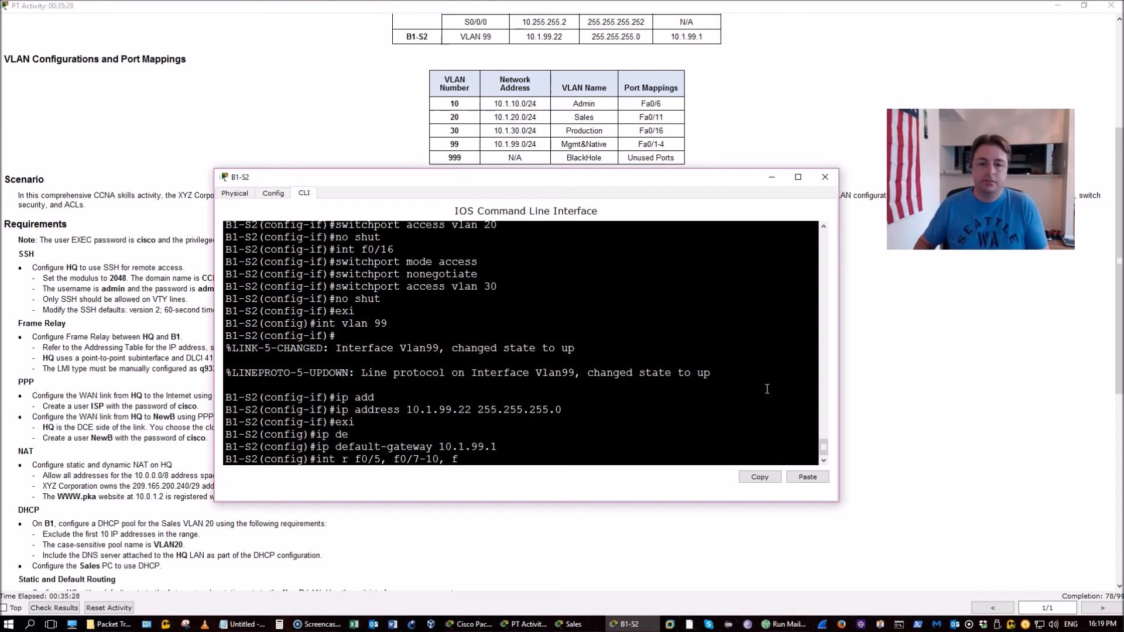
{"action": "type", "text": "0/"}
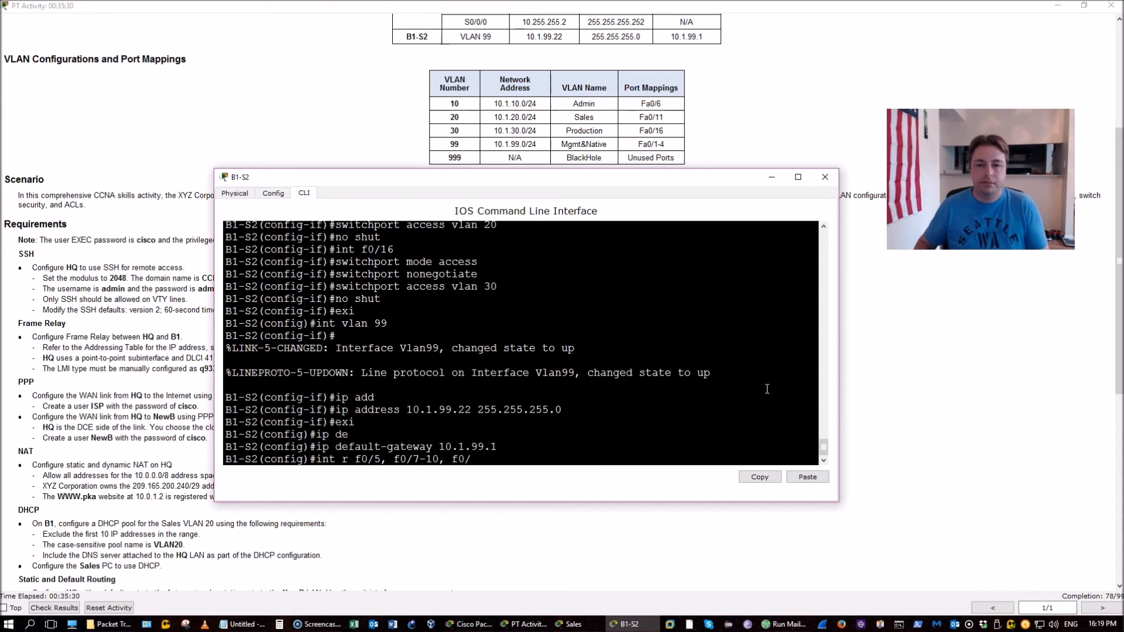
{"action": "type", "text": "12-15"}
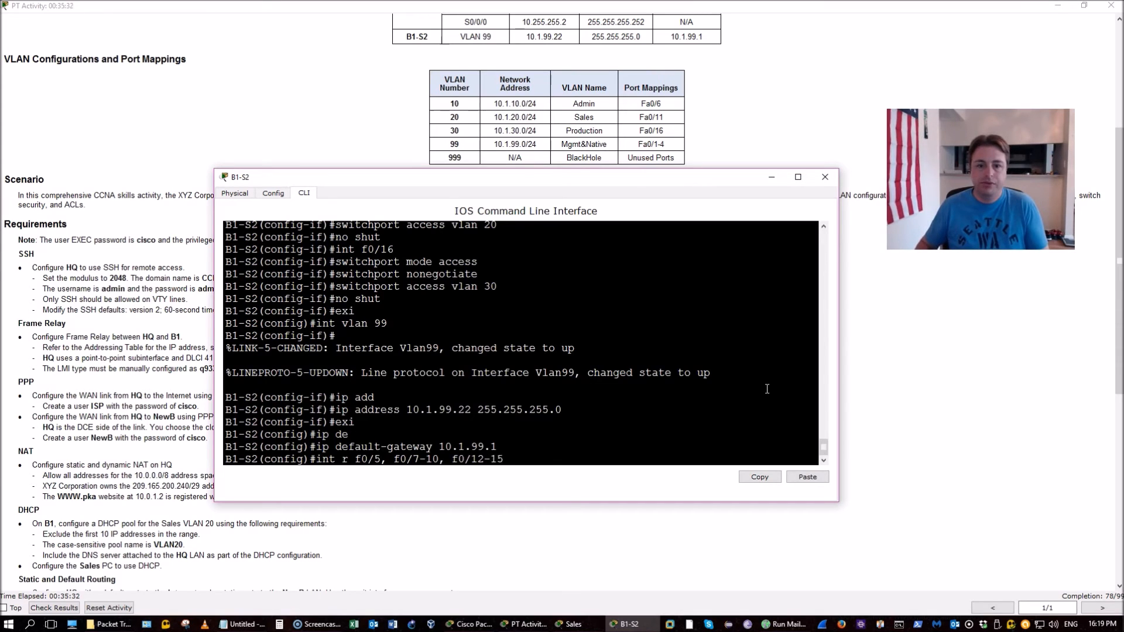
{"action": "type", "text": ", f0/"}
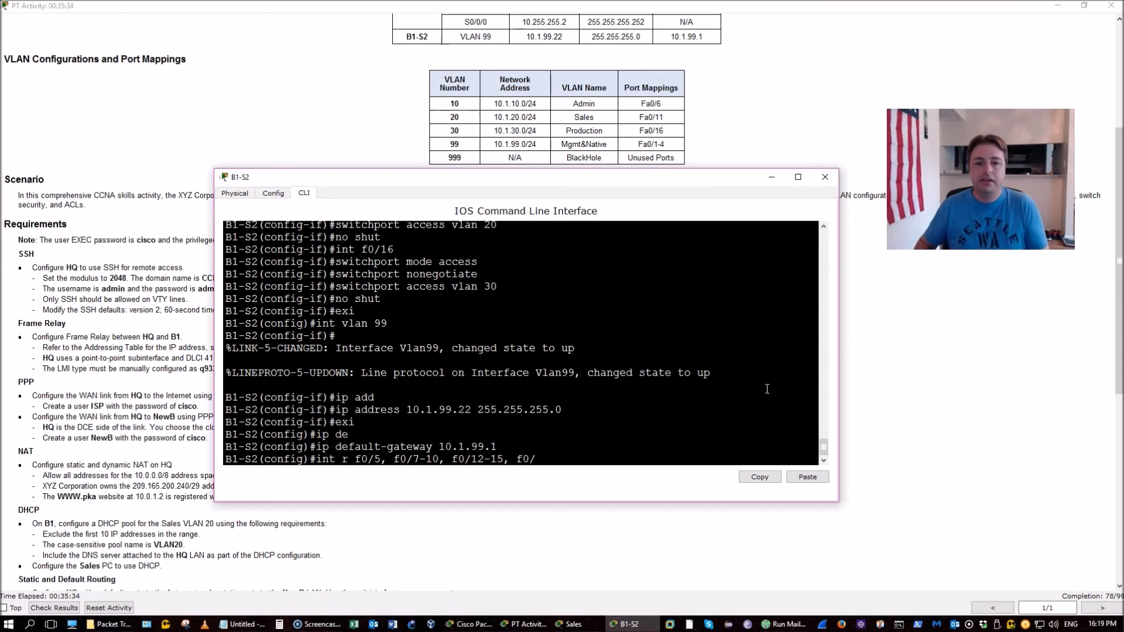
{"action": "type", "text": "17-24"}
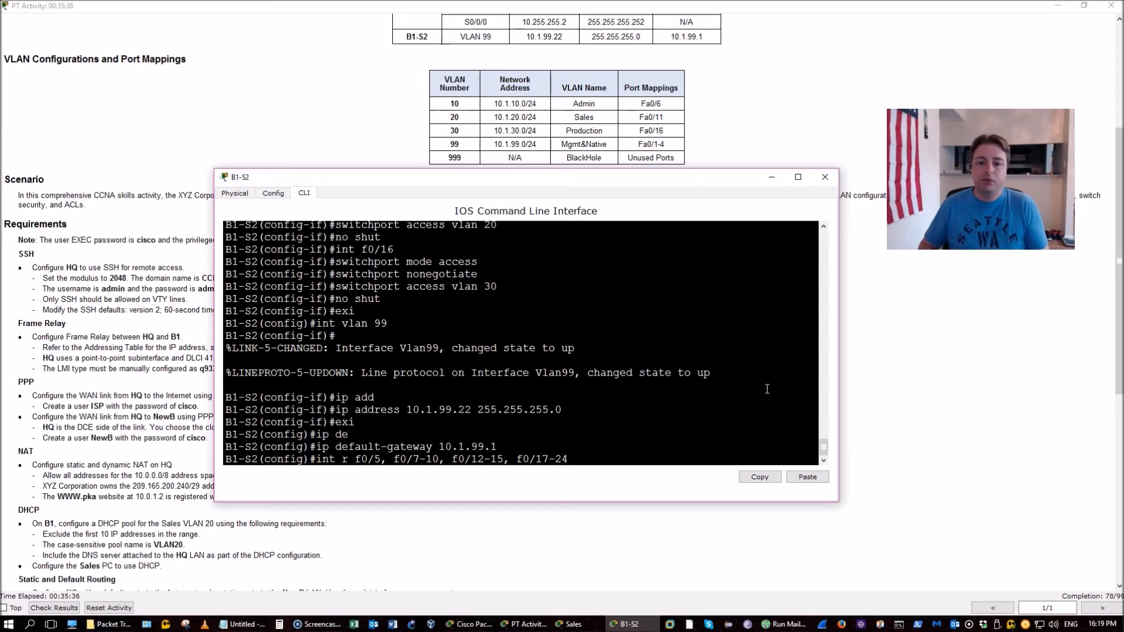
{"action": "type", "text": ", g0/1-2"}
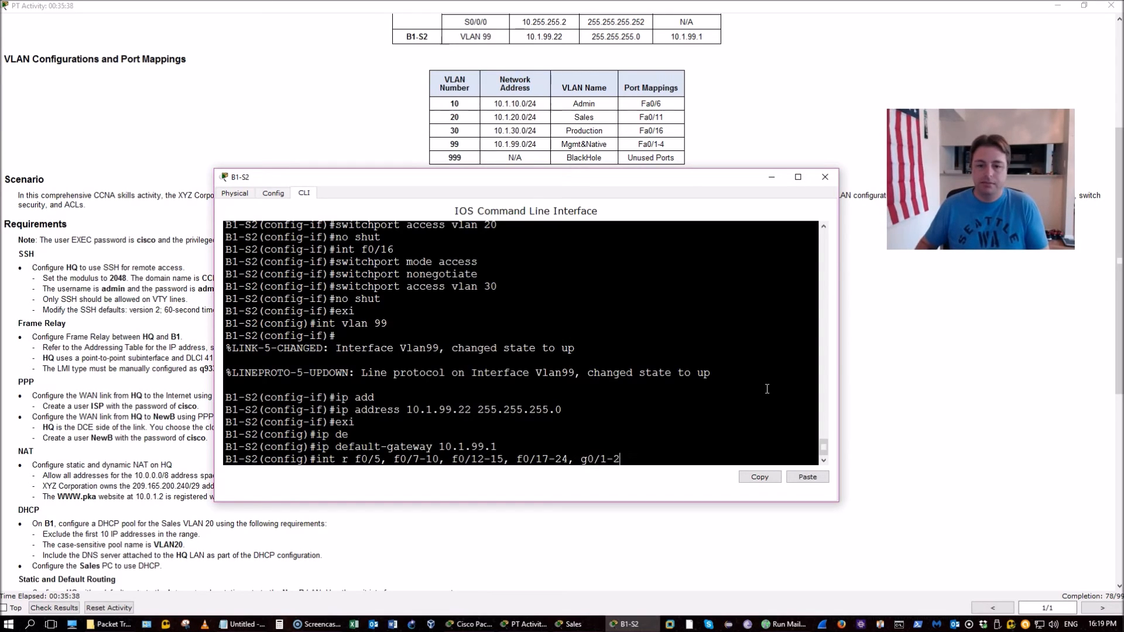
{"action": "key", "text": "Return"}
{"action": "type", "text": "sw"}
{"action": "key", "text": "Tab"}
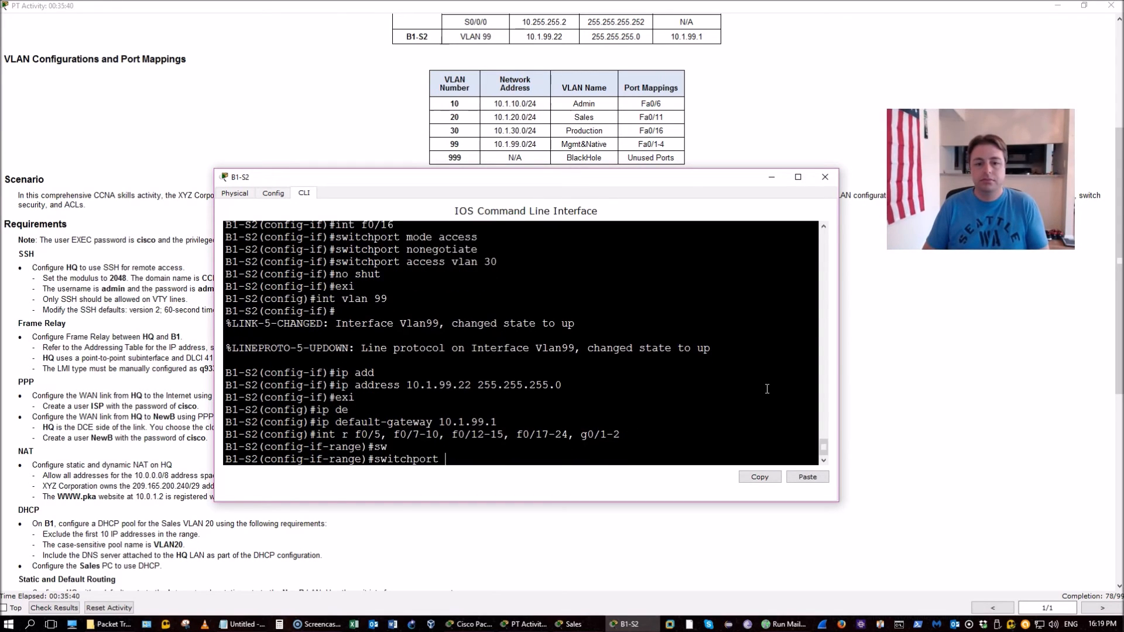
{"action": "type", "text": "ac"}
{"action": "key", "text": "Tab"}
{"action": "type", "text": "v"}
{"action": "key", "text": "Tab"}
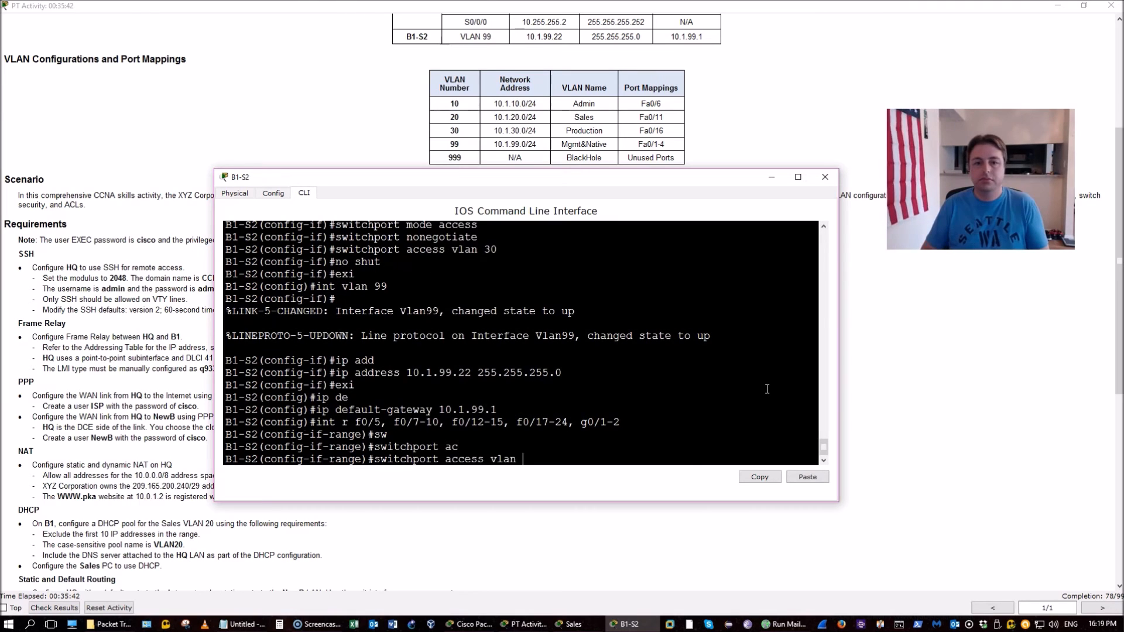
{"action": "type", "text": "999"}
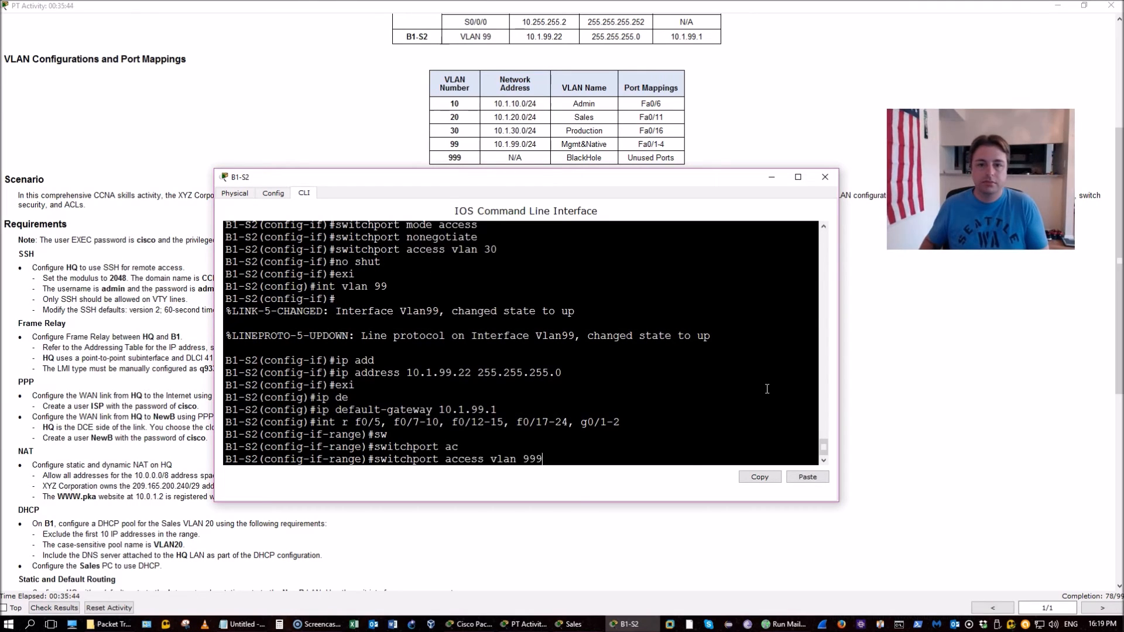
{"action": "key", "text": "Return"}
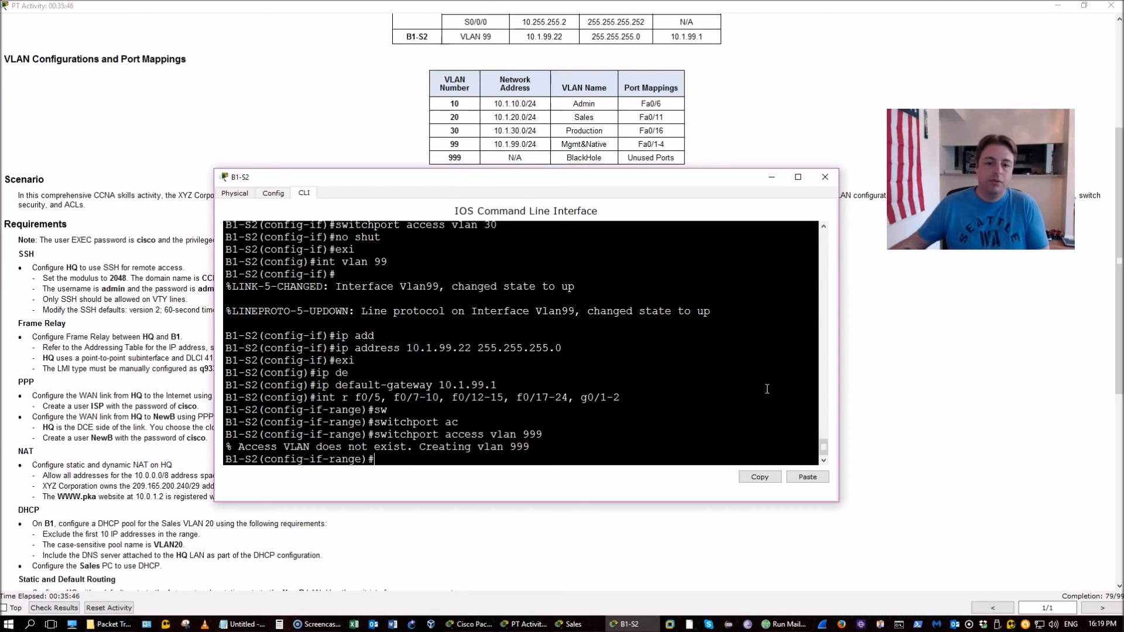
Shut down the unused port range
{"action": "left_click_drag", "start_coordinate": [530, 447], "coordinate": [243, 446]}
{"action": "left_click", "coordinate": [403, 462]}
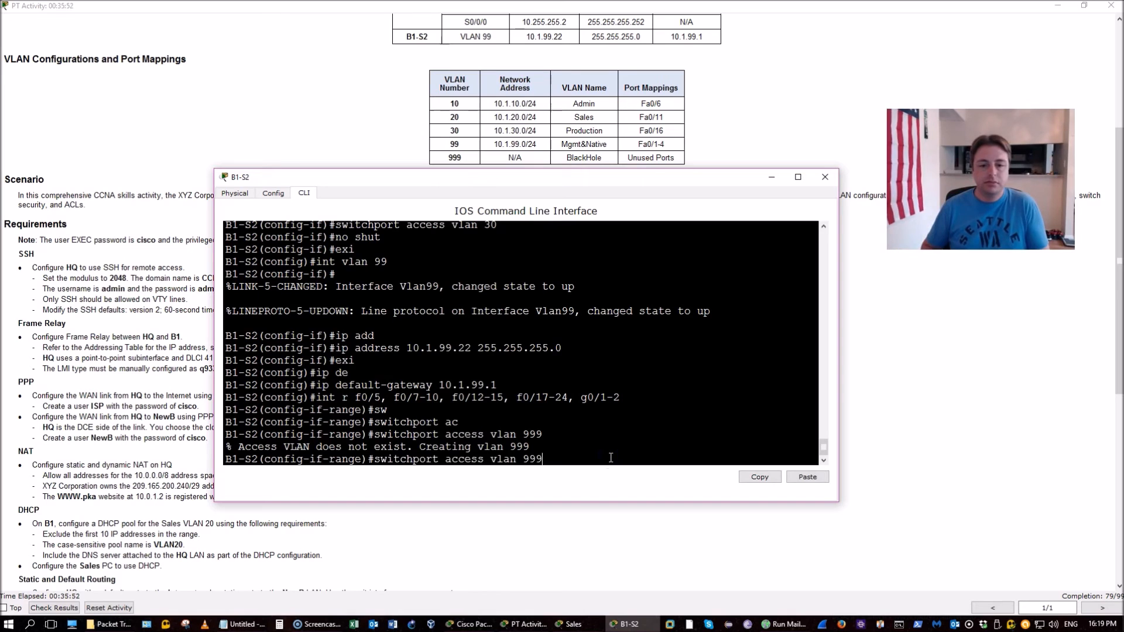
{"action": "type", "text": "shut"}
{"action": "key", "text": "Return"}
{"action": "key", "text": "Return"}
{"action": "key", "text": "Return"}
{"action": "key", "text": "Return"}
{"action": "key", "text": "Return"}
{"action": "key", "text": "Return"}
{"action": "key", "text": "Return"}
{"action": "key", "text": "Return"}
Name VLAN 999 BlackHole, save with wr, and verify with show vlan brief
{"action": "key", "text": "Return"}
{"action": "type", "text": "exi"}
{"action": "key", "text": "Return"}
{"action": "type", "text": "vlan"}
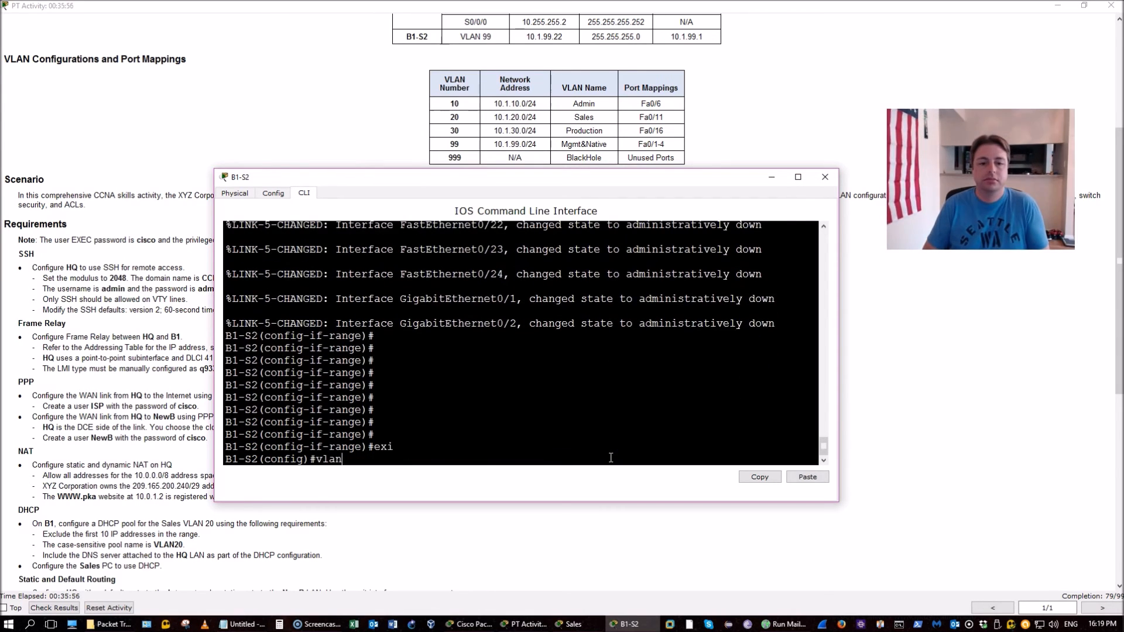
{"action": "type", "text": " 999"}
{"action": "key", "text": "Return"}
{"action": "type", "text": "name "}
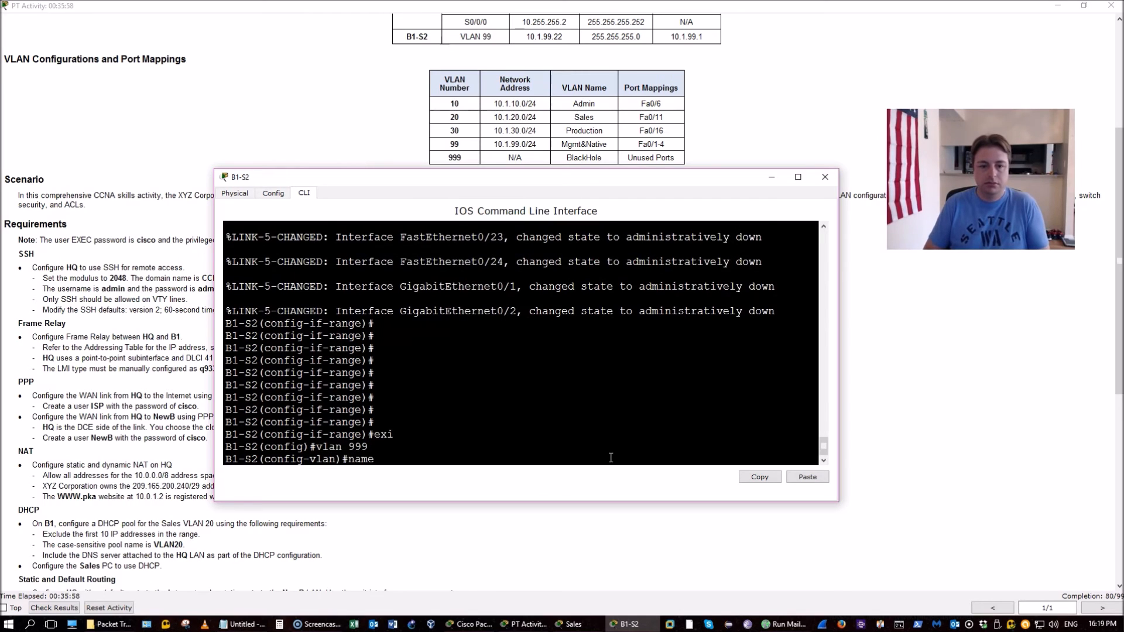
{"action": "type", "text": "Black"}
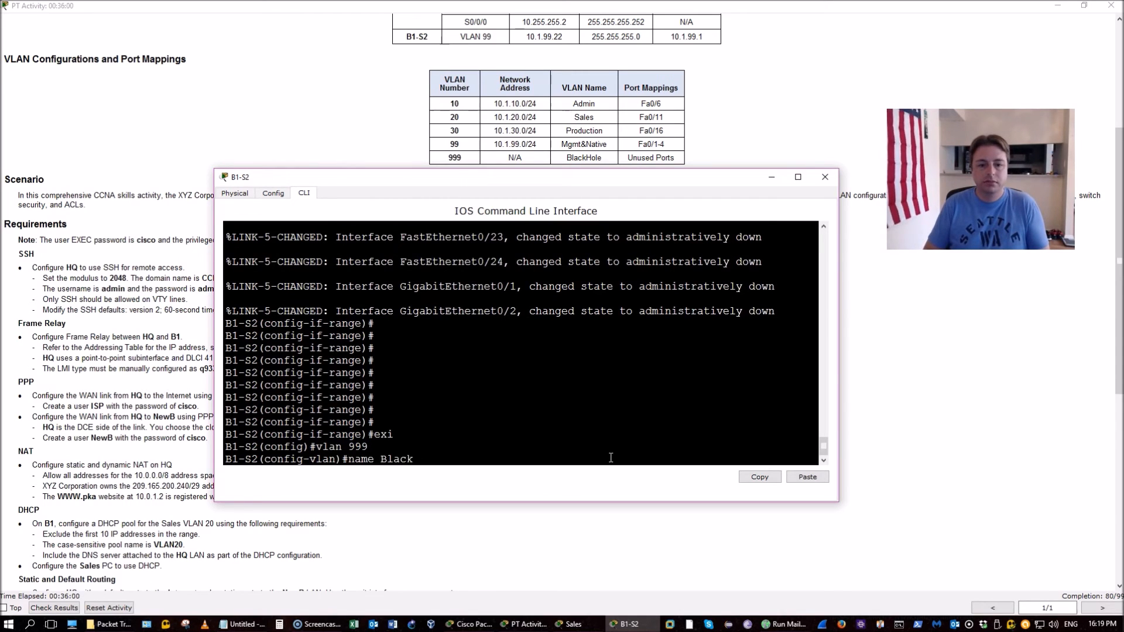
{"action": "type", "text": "Hole"}
{"action": "key", "text": "Return"}
{"action": "key", "text": "ctrl+z"}
{"action": "type", "text": "wr"}
{"action": "key", "text": "Return"}
{"action": "type", "text": "sh"}
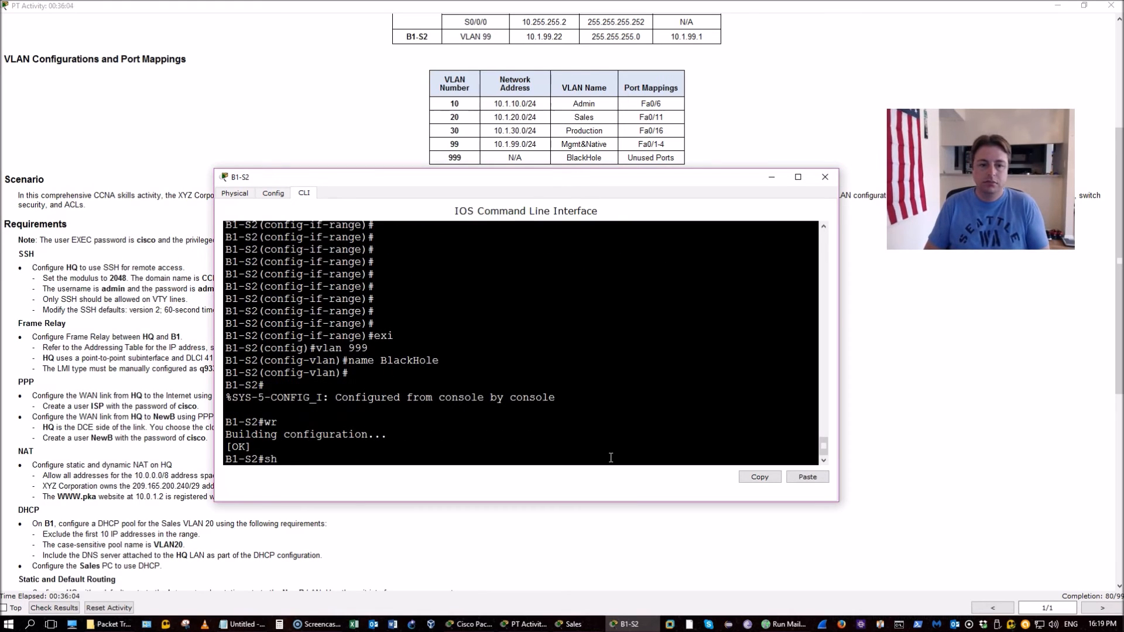
{"action": "type", "text": "ow vlan b"}
{"action": "key", "text": "Return"}
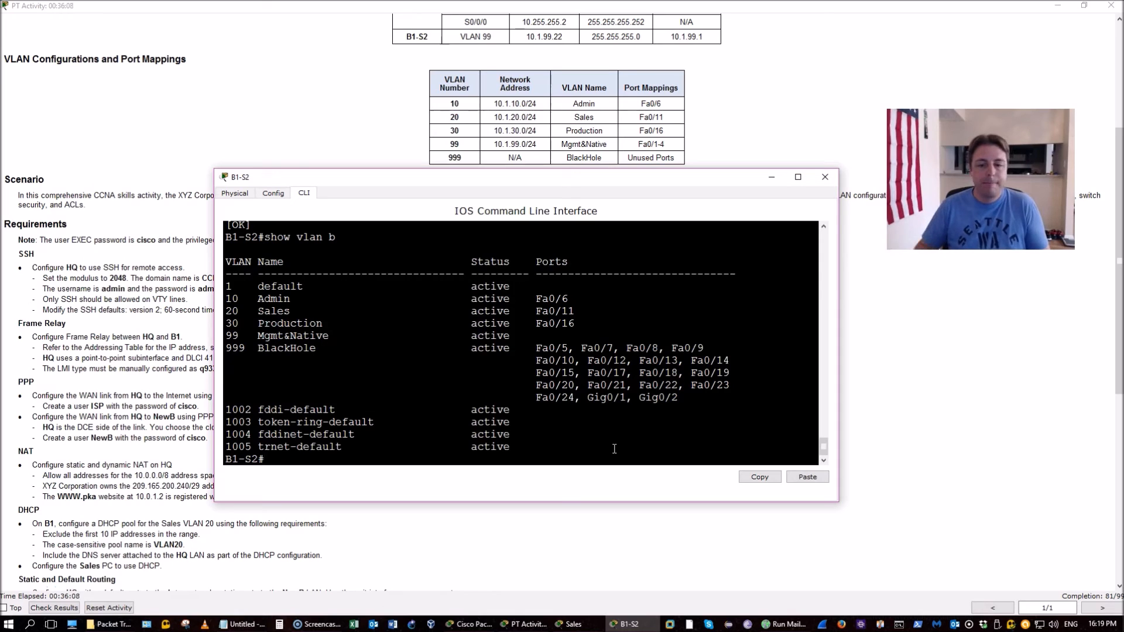
Check B1-S2's trunk ports with show interfaces trunk
{"action": "type", "text": "show int tru"}
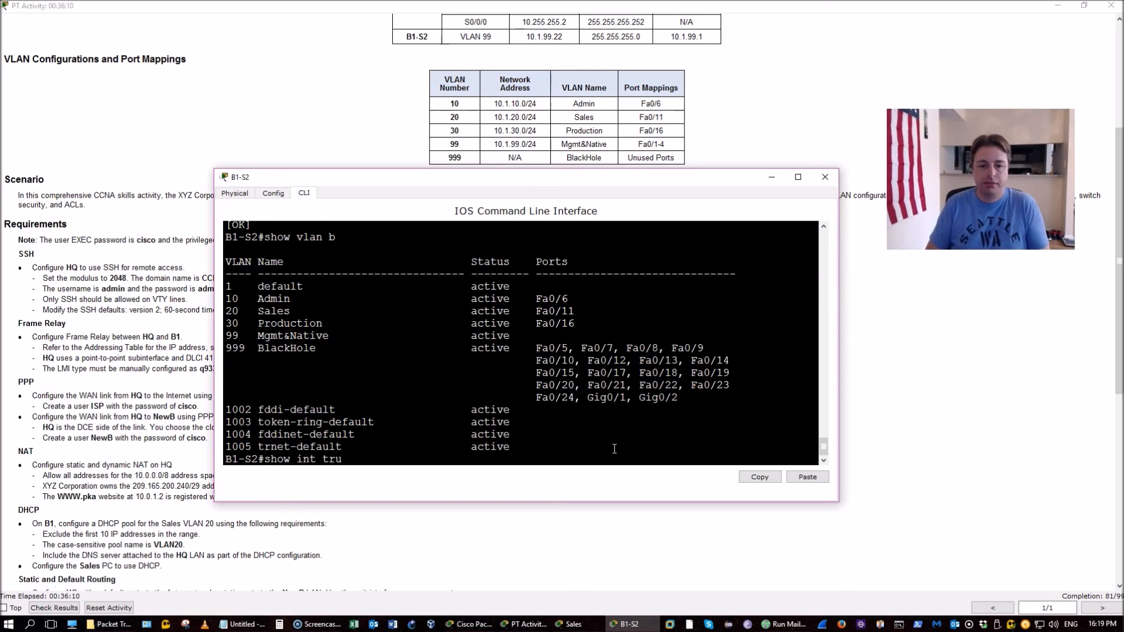
{"action": "key", "text": "Tab"}
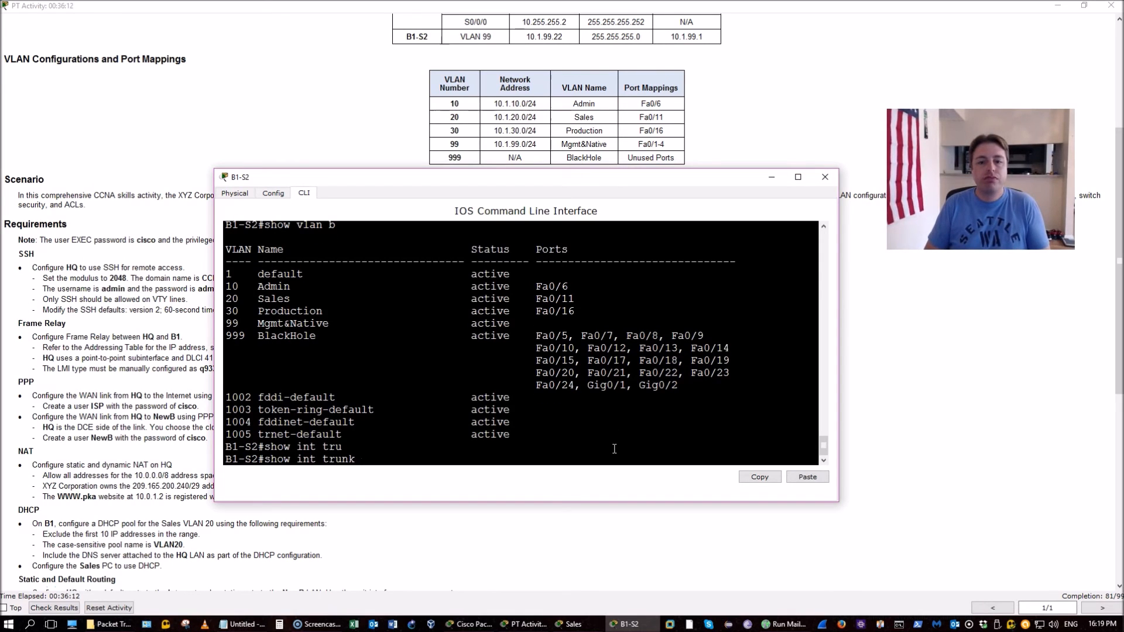
{"action": "key", "text": "Return"}
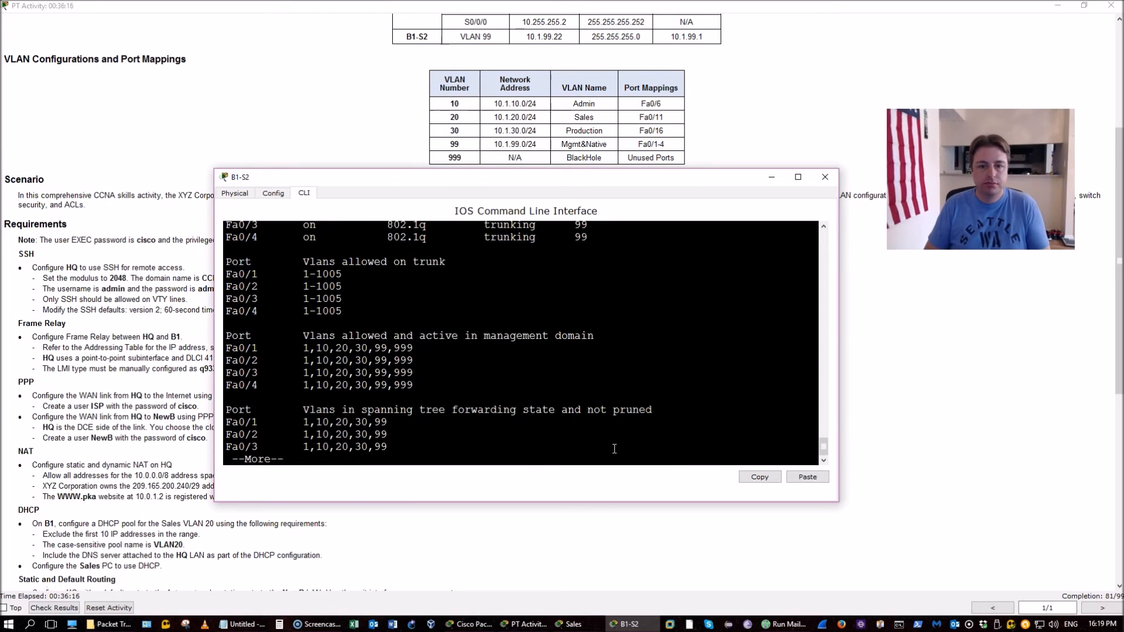
{"action": "scroll", "coordinate": [614, 448], "scroll_direction": "up", "scroll_amount": 2}
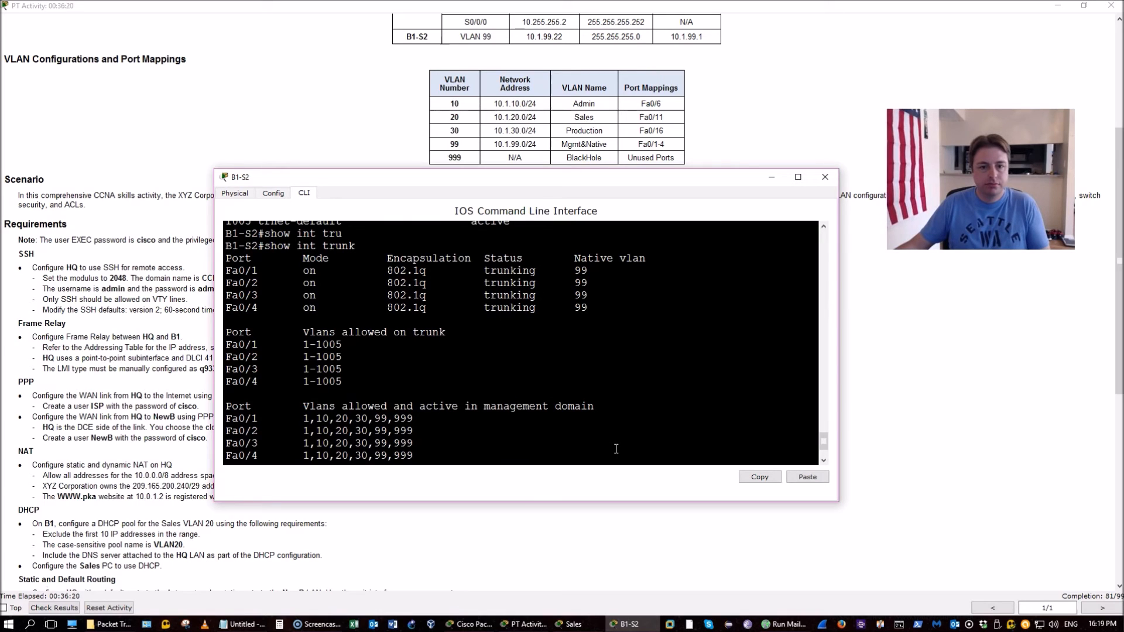
{"action": "left_click_drag", "start_coordinate": [226, 270], "coordinate": [590, 316]}
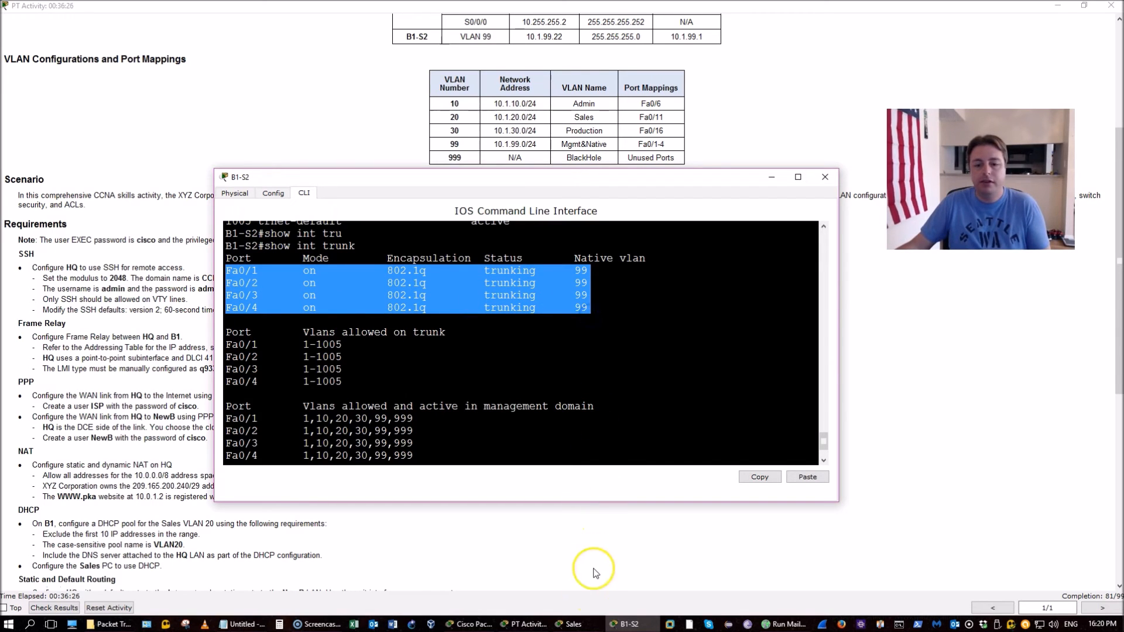
Close the Sales PC's IP configuration panel and its window
{"action": "left_click", "coordinate": [570, 624]}
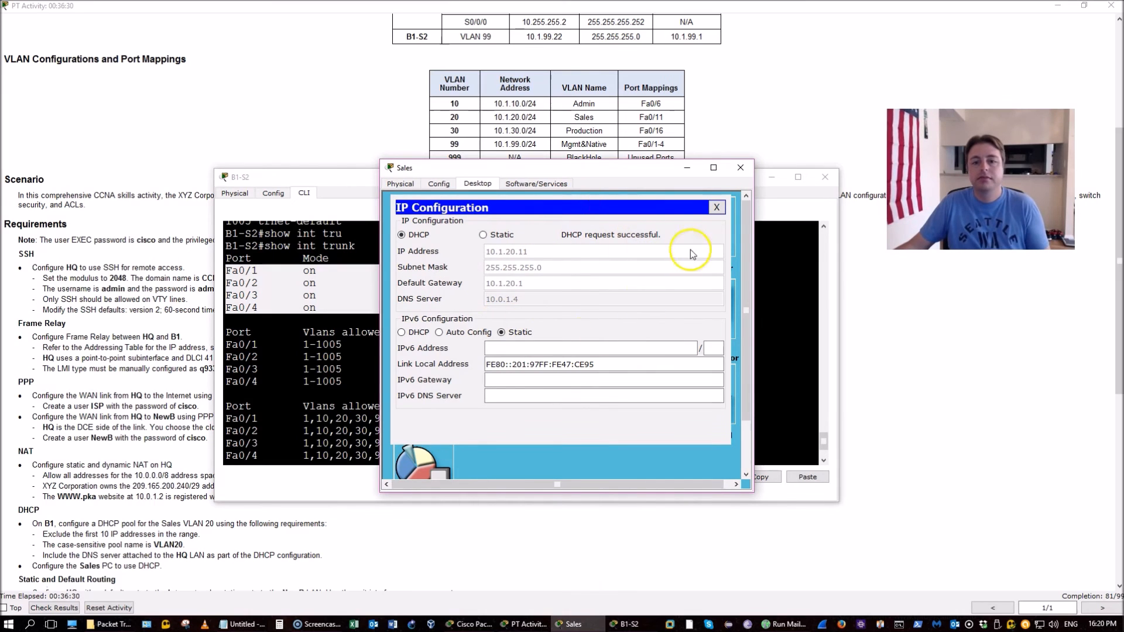
{"action": "left_click", "coordinate": [717, 207]}
{"action": "left_click", "coordinate": [732, 175]}
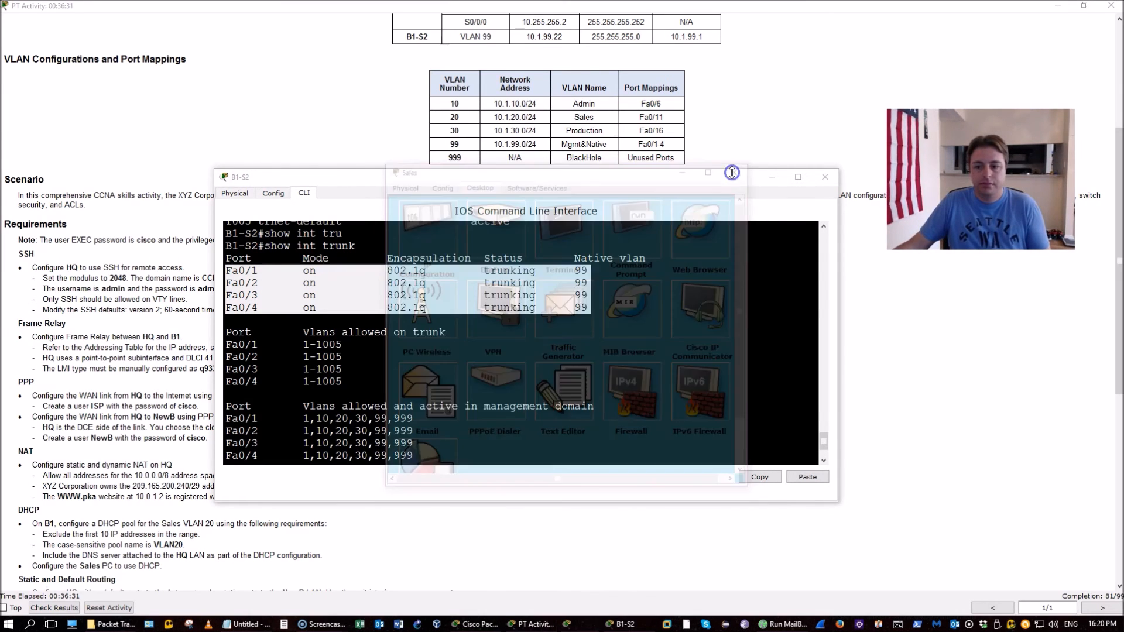
Review B1-S2's show ip int brief output fully, then close the B1-S2 window
{"action": "key", "text": "Return"}
{"action": "key", "text": "Return"}
{"action": "key", "text": "Return"}
{"action": "key", "text": "Return"}
{"action": "key", "text": "Return"}
{"action": "key", "text": "Return"}
{"action": "key", "text": "Return"}
{"action": "key", "text": "Return"}
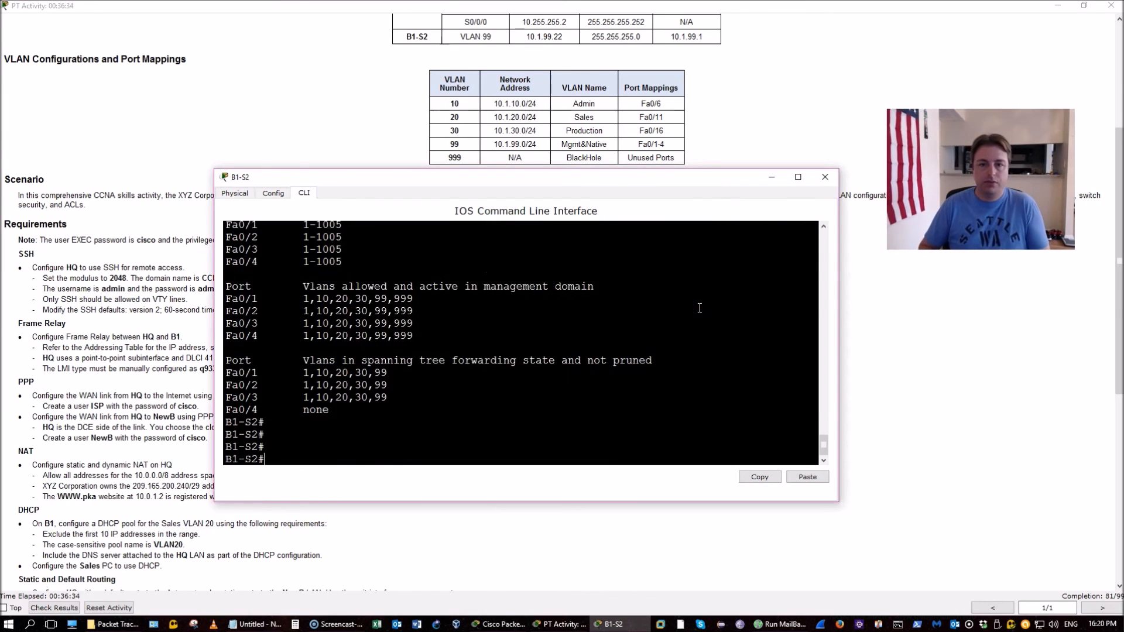
{"action": "type", "text": "show ip int b"}
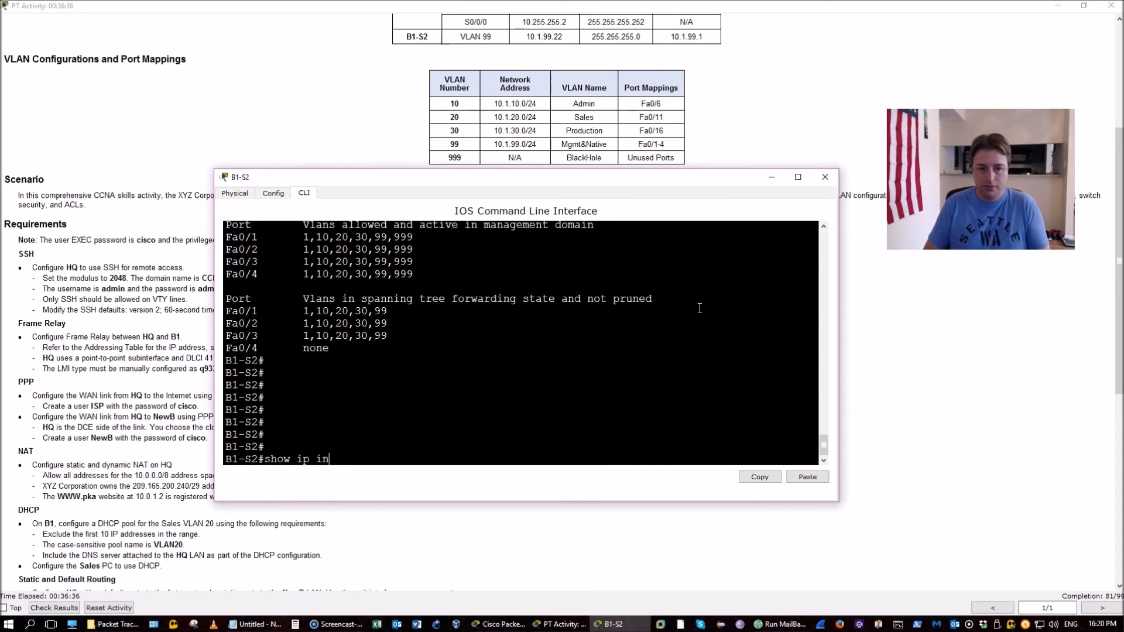
{"action": "key", "text": "Return"}
{"action": "left_click", "coordinate": [710, 368]}
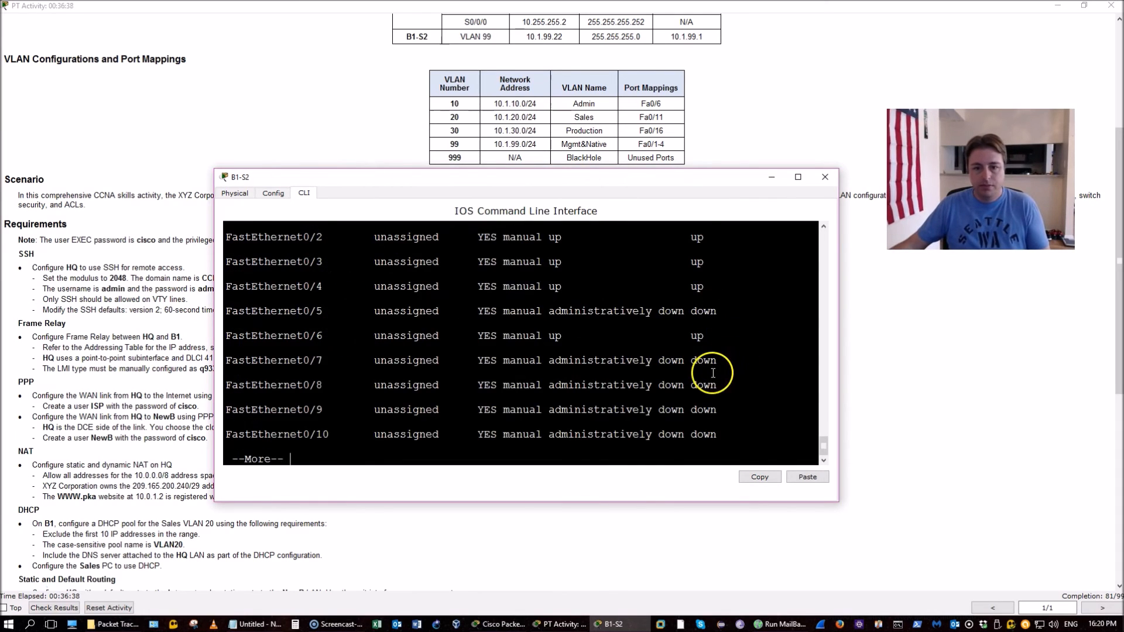
{"action": "key", "text": "space"}
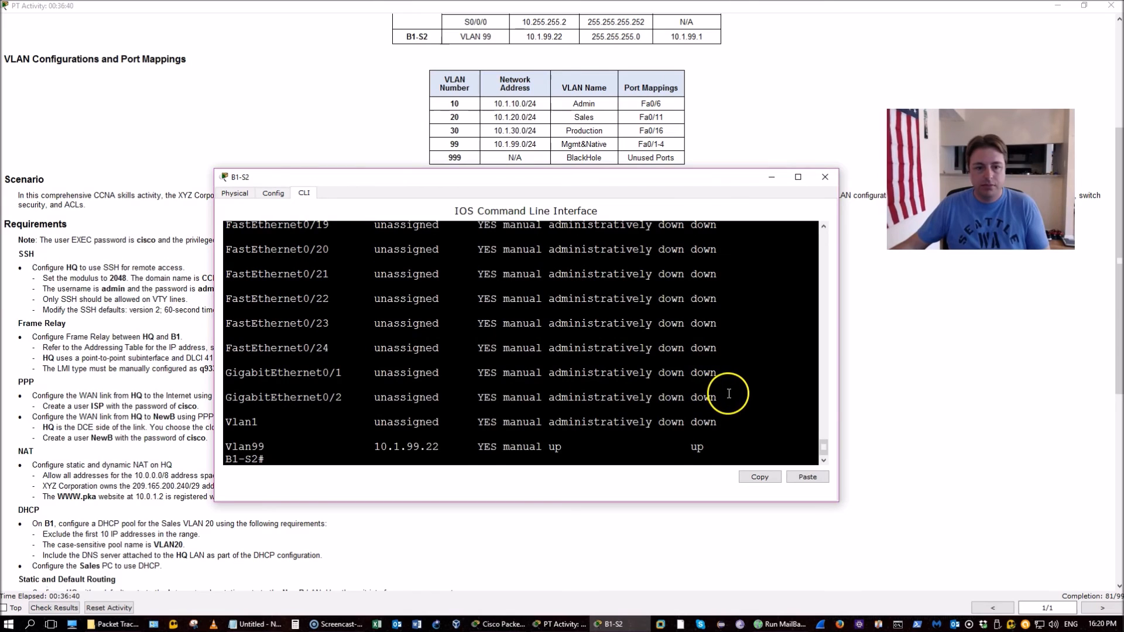
{"action": "scroll", "coordinate": [728, 388], "scroll_direction": "up", "scroll_amount": 3}
{"action": "left_click_drag", "start_coordinate": [592, 393], "coordinate": [418, 292]}
{"action": "scroll", "coordinate": [418, 292], "scroll_direction": "up", "scroll_amount": 4}
{"action": "scroll", "coordinate": [599, 343], "scroll_direction": "down", "scroll_amount": 7}
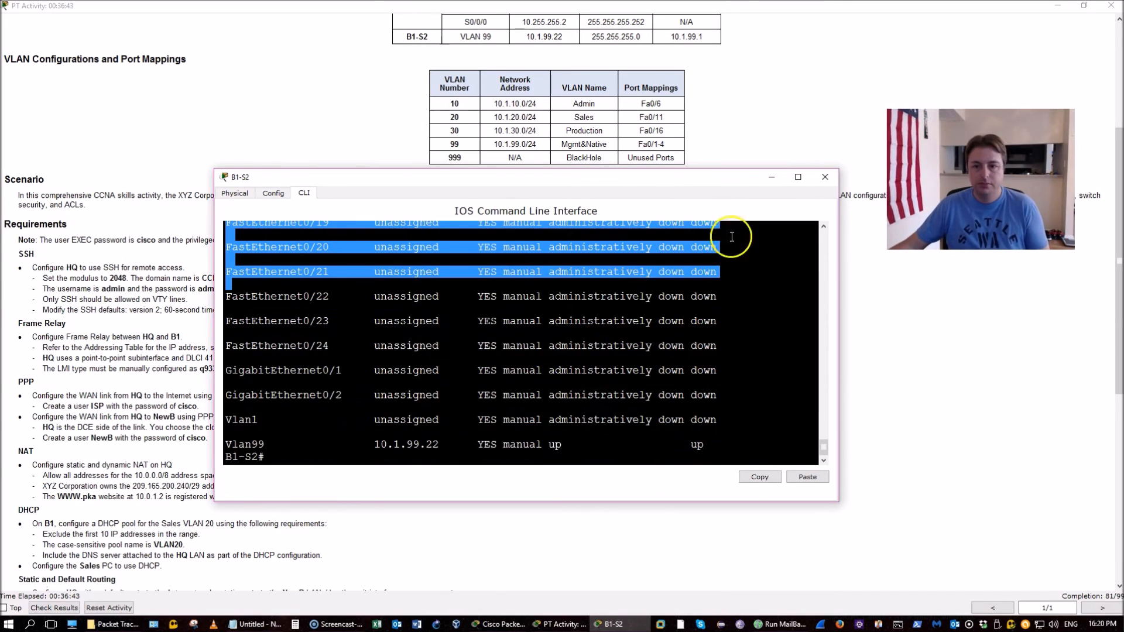
{"action": "left_click", "coordinate": [825, 176]}
Scroll the instructions to the Port Security section and open router B1's command line
{"action": "scroll", "coordinate": [693, 393], "scroll_direction": "down", "scroll_amount": 5}
{"action": "scroll", "coordinate": [694, 393], "scroll_direction": "down", "scroll_amount": 1}
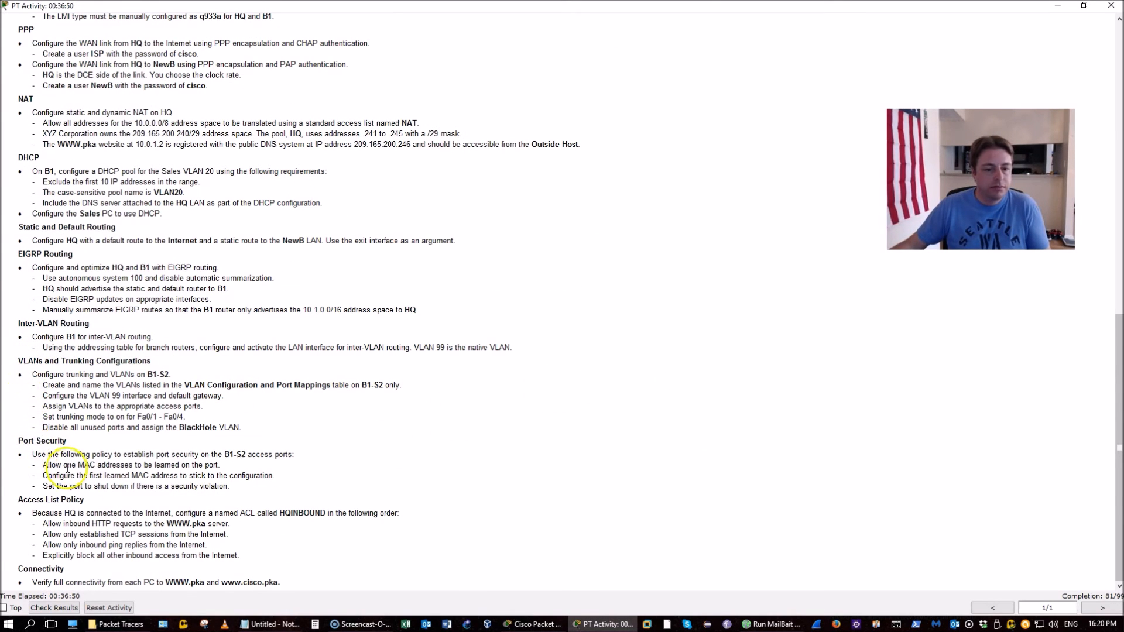
{"action": "left_click", "coordinate": [515, 625]}
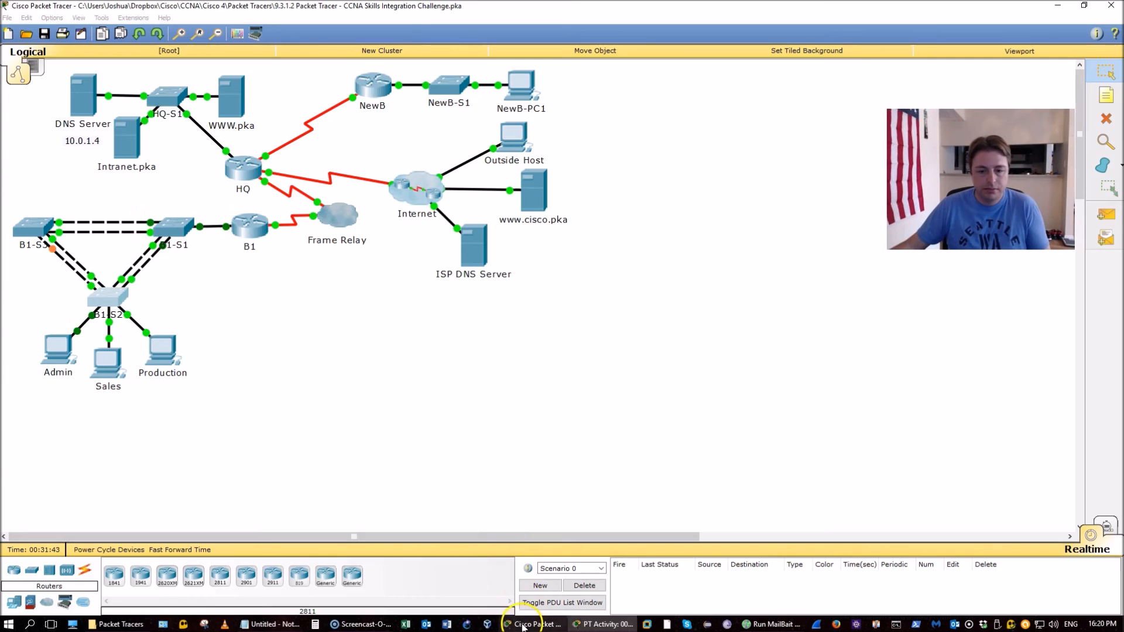
{"action": "left_click", "coordinate": [242, 227]}
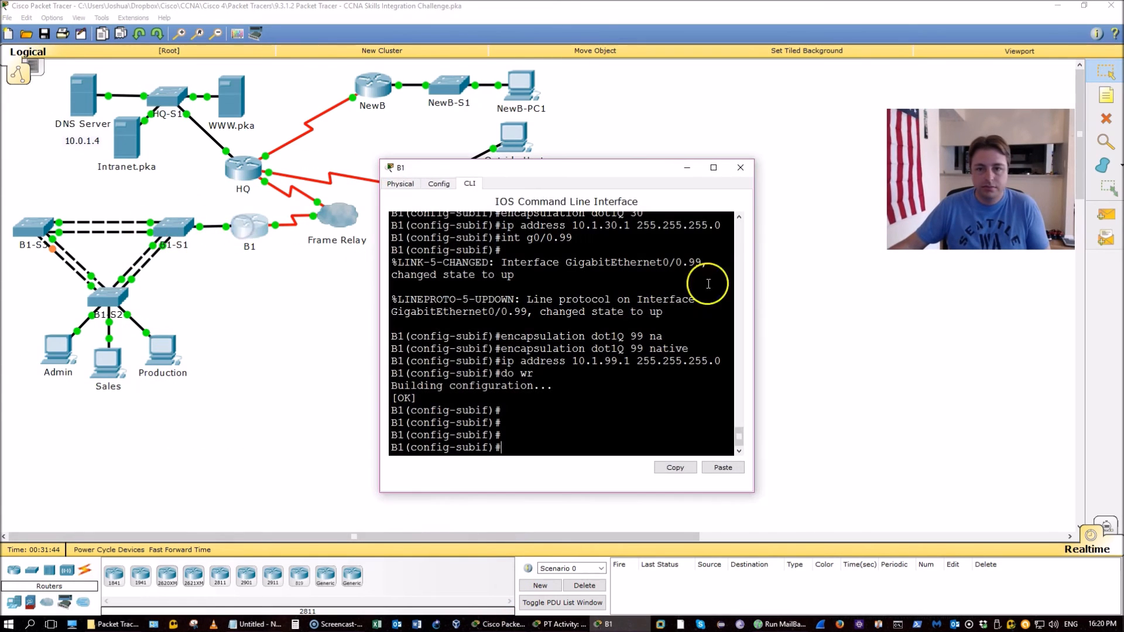
{"action": "key", "text": "alt+Tab"}
{"action": "key", "text": "alt+Tab"}
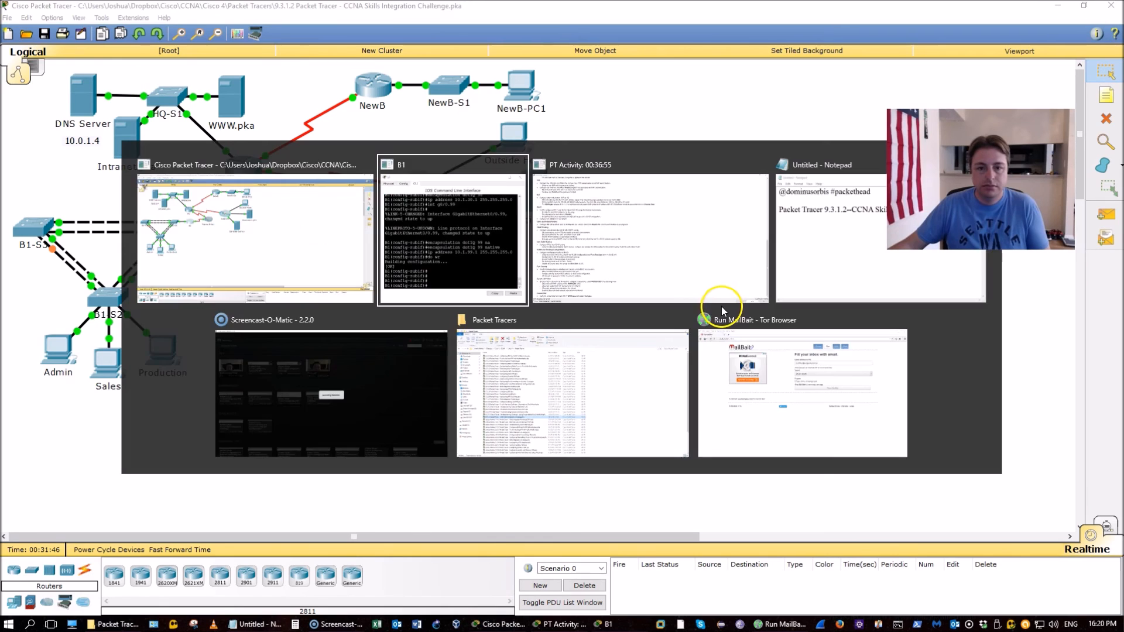
{"action": "key", "text": "alt+Tab"}
Exit B1's subinterface mode and arrange windows to show the instructions' VLAN table
{"action": "left_click", "coordinate": [710, 315]}
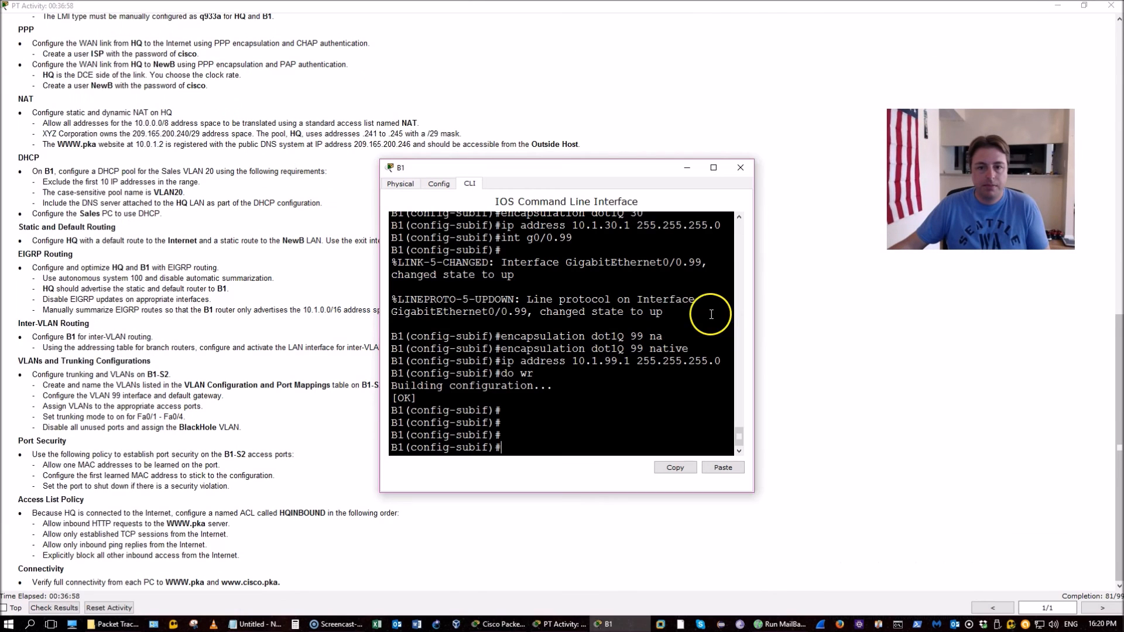
{"action": "left_click_drag", "start_coordinate": [633, 175], "coordinate": [632, 70]}
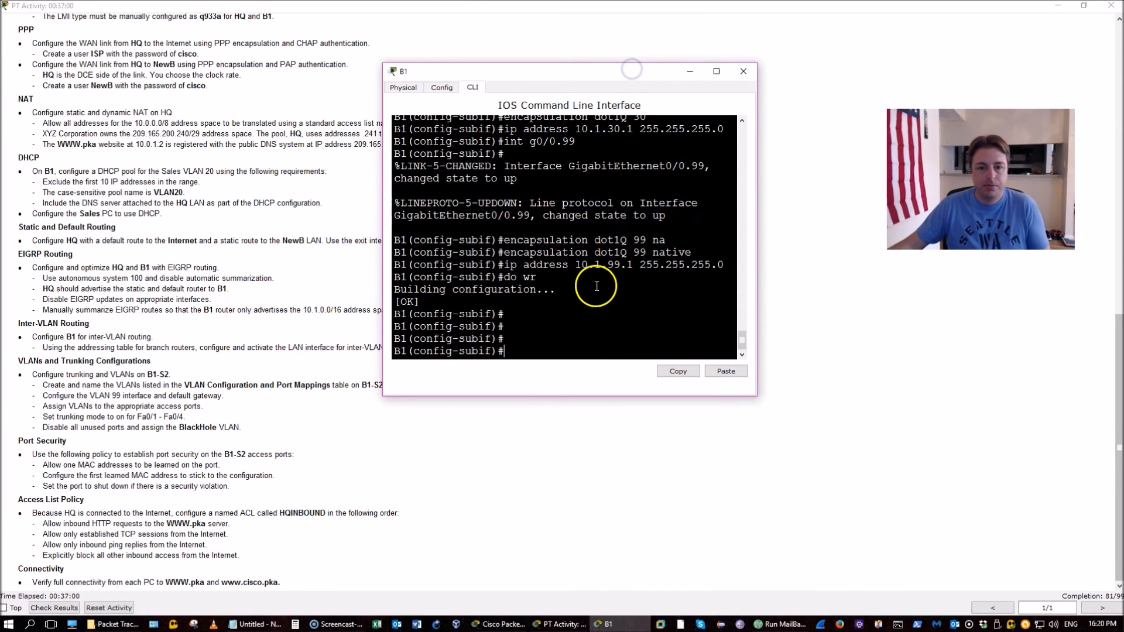
{"action": "type", "text": "exit"}
{"action": "key", "text": "Return"}
{"action": "left_click", "coordinate": [675, 291]}
{"action": "left_click", "coordinate": [820, 365]}
{"action": "scroll", "coordinate": [821, 364], "scroll_direction": "up", "scroll_amount": 5}
{"action": "scroll", "coordinate": [821, 364], "scroll_direction": "up", "scroll_amount": 2}
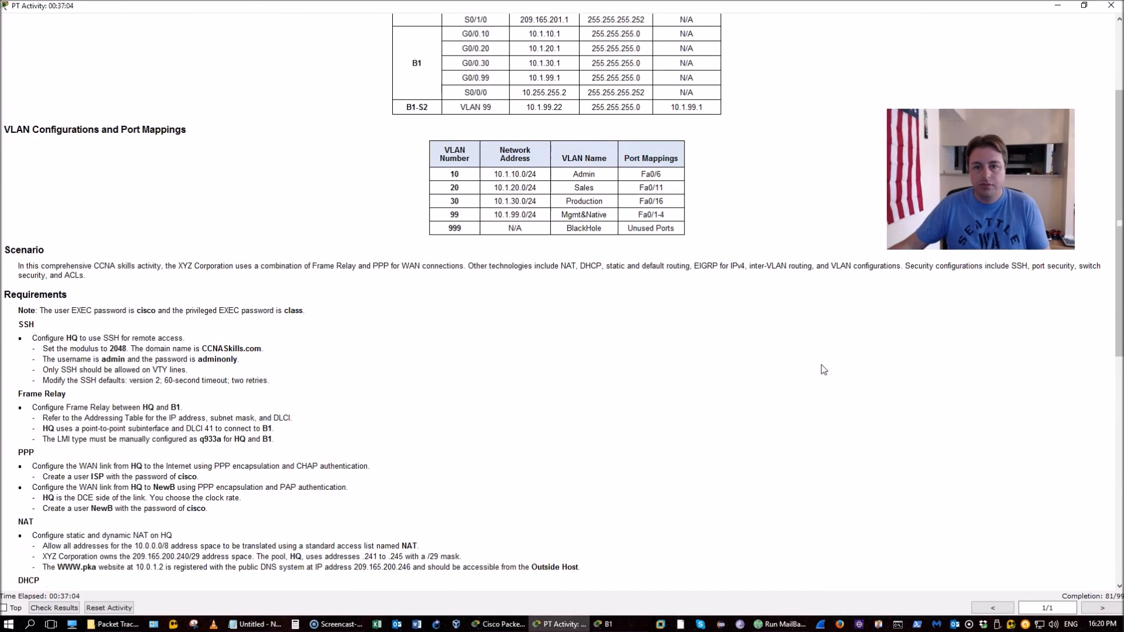
{"action": "key", "text": "alt+Tab"}
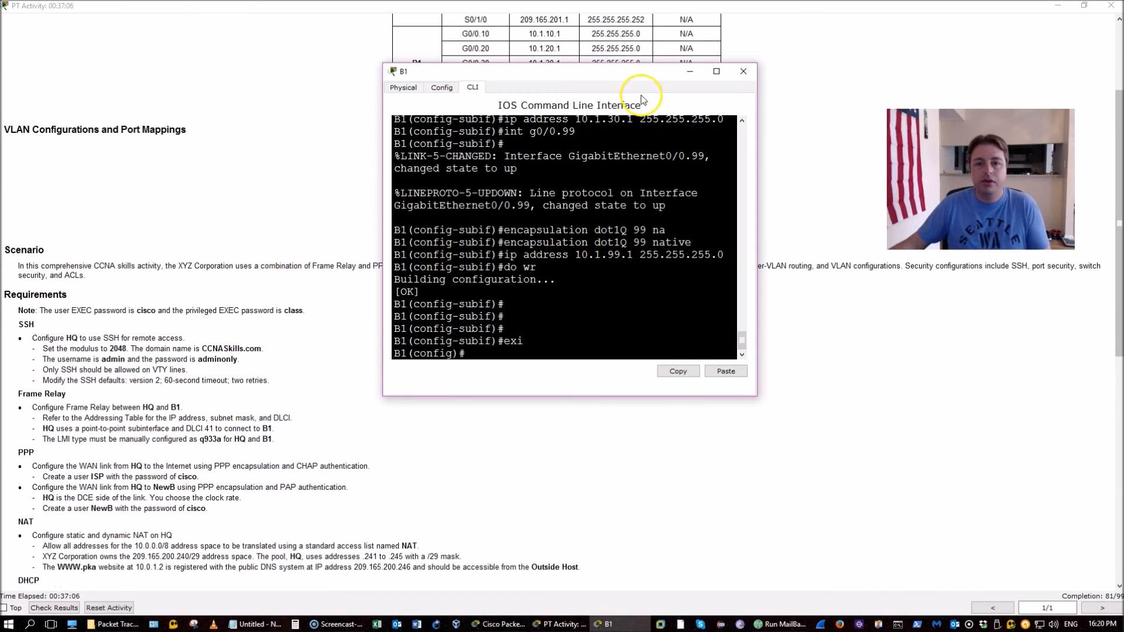
{"action": "left_click_drag", "start_coordinate": [620, 76], "coordinate": [607, 256]}
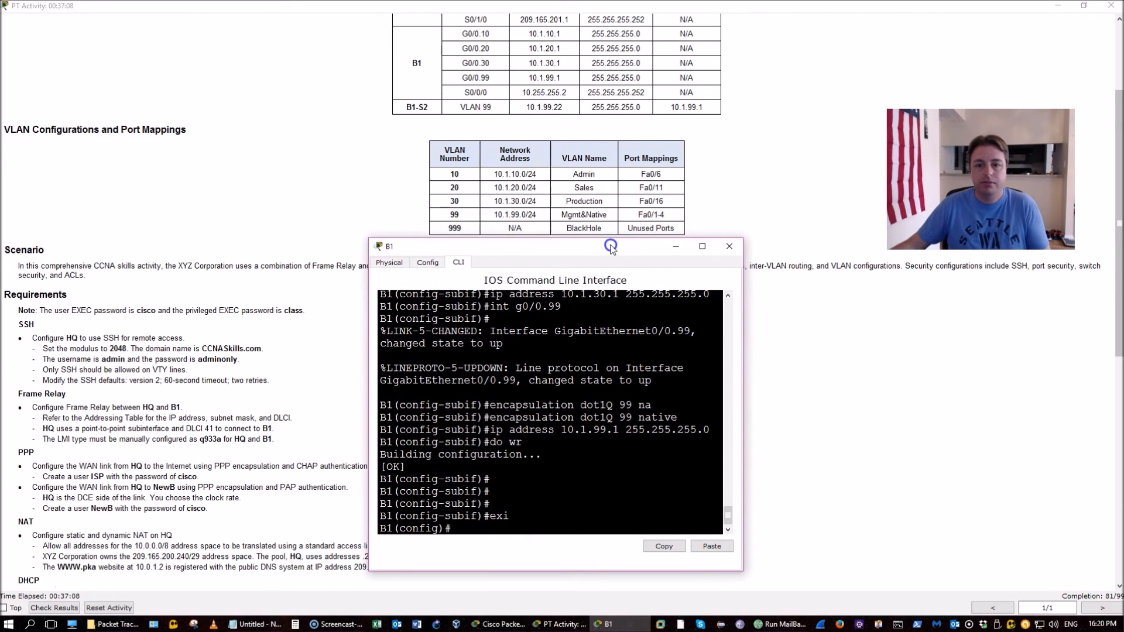
Try the interface range f0/6, f0/11, f0/16 on B1, then close its window
{"action": "type", "text": "int r f"}
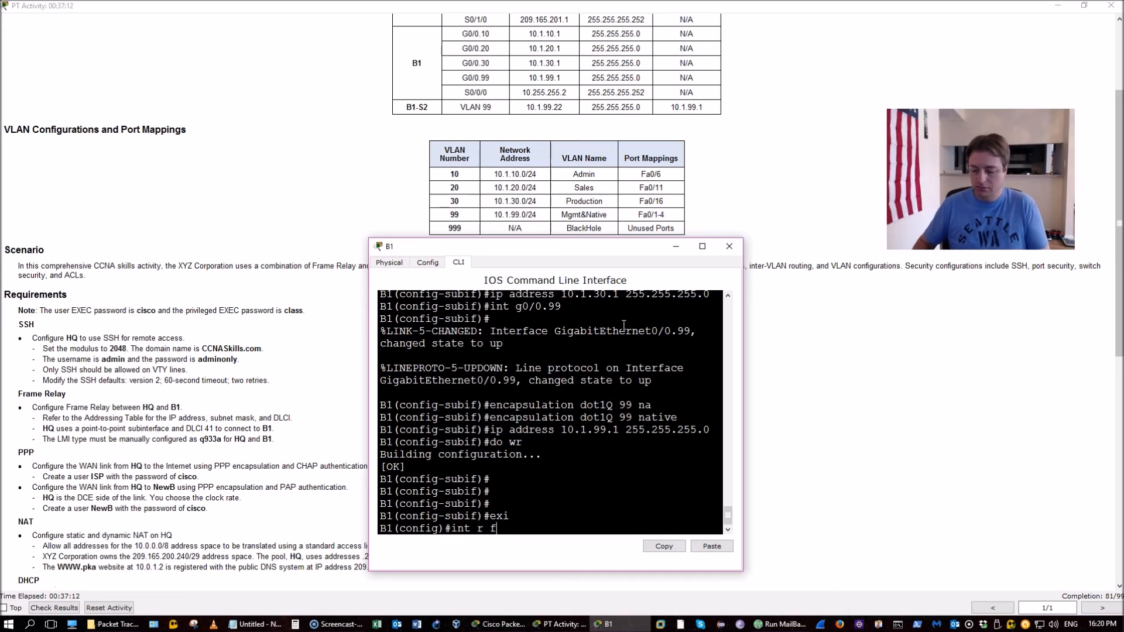
{"action": "type", "text": "0/6"}
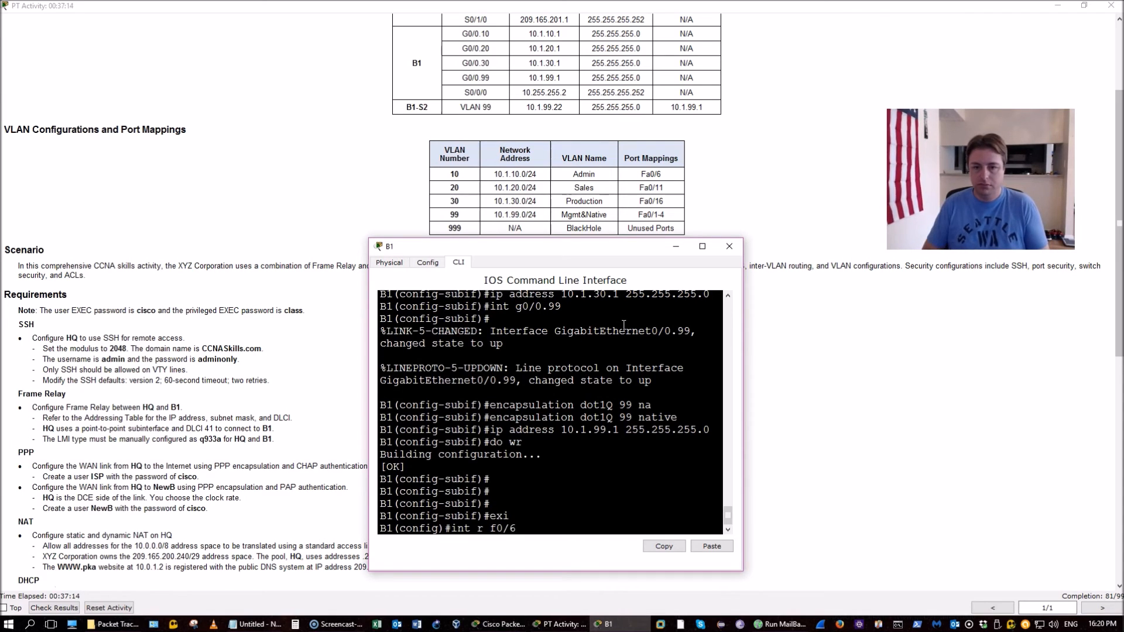
{"action": "type", "text": ", f0/11, f0/16"}
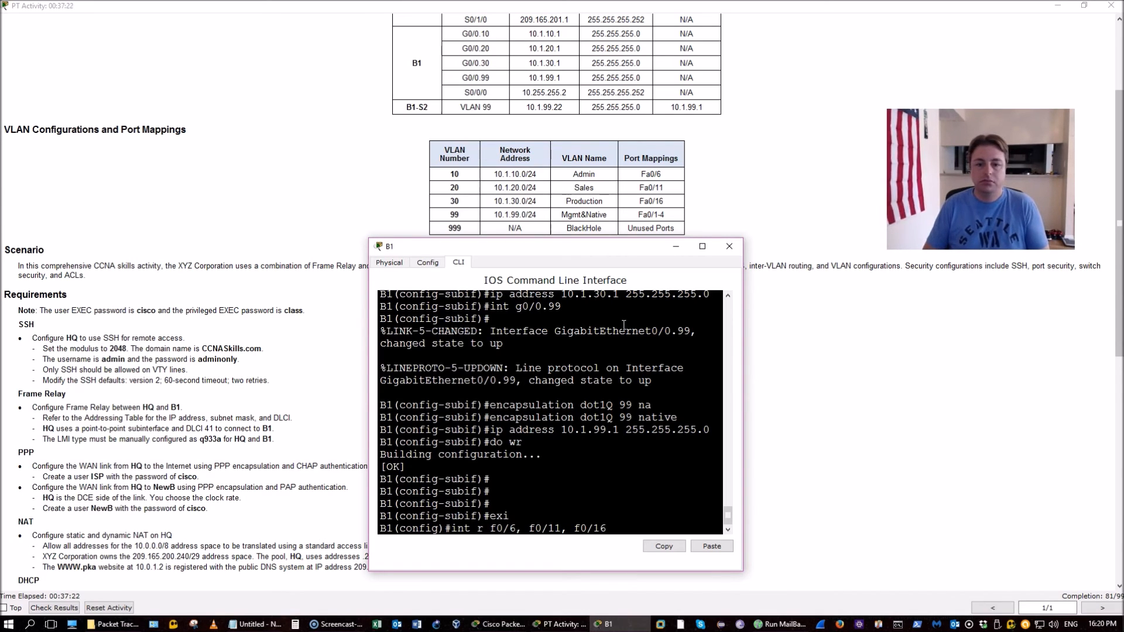
{"action": "key", "text": "Return"}
{"action": "key", "text": "BackSpace"}
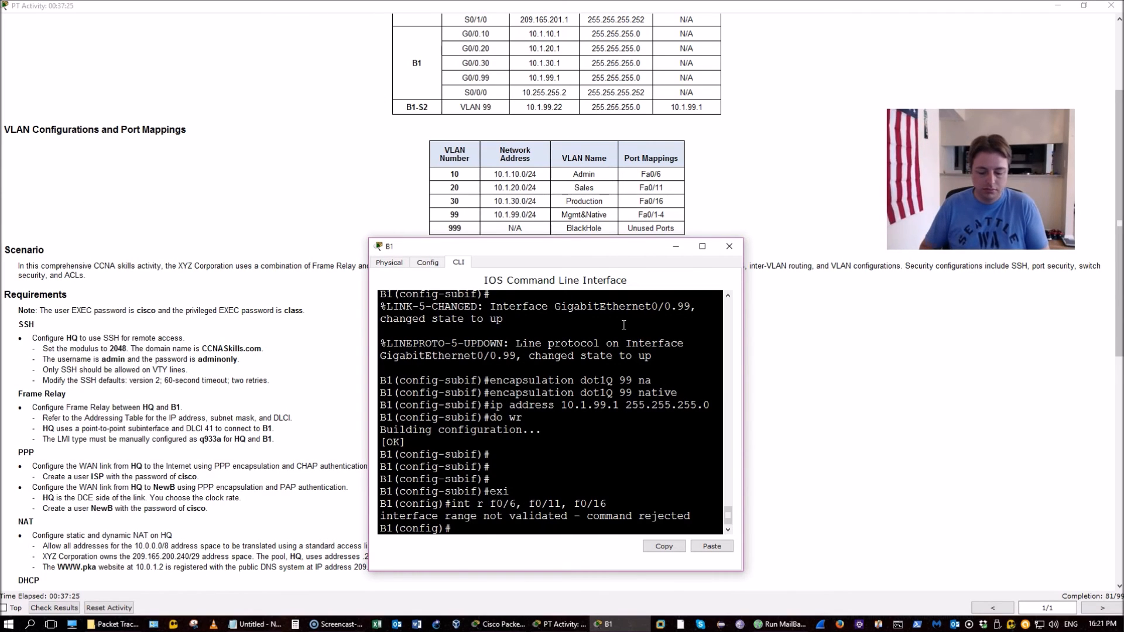
{"action": "key", "text": "Escape"}
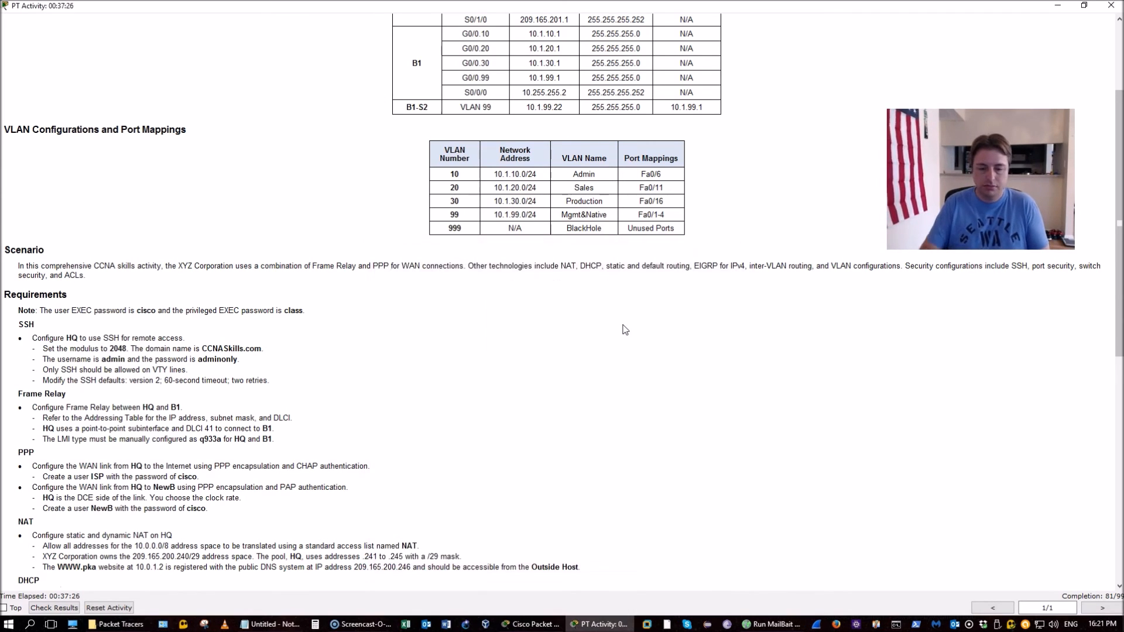
{"action": "left_click", "coordinate": [529, 626]}
On B1-S2, enter configuration mode and select interface range Fa0/6, Fa0/11, Fa0/16
{"action": "left_click", "coordinate": [107, 295]}
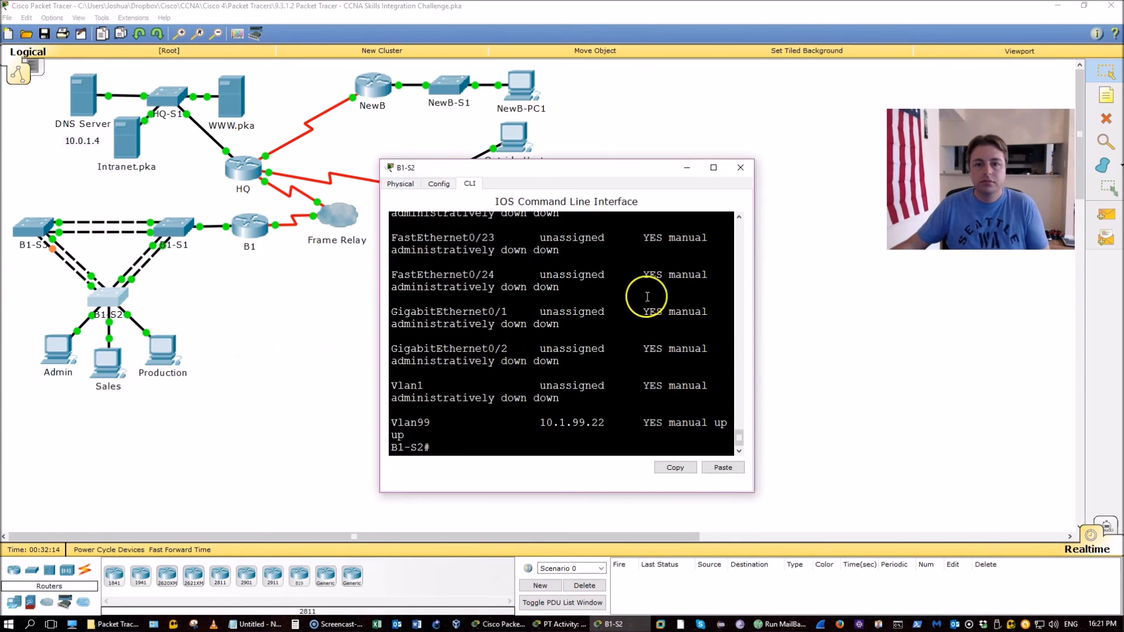
{"action": "key", "text": "alt+Tab"}
{"action": "key", "text": "alt+Tab"}
{"action": "key", "text": "Tab"}
{"action": "key", "text": "alt+Tab"}
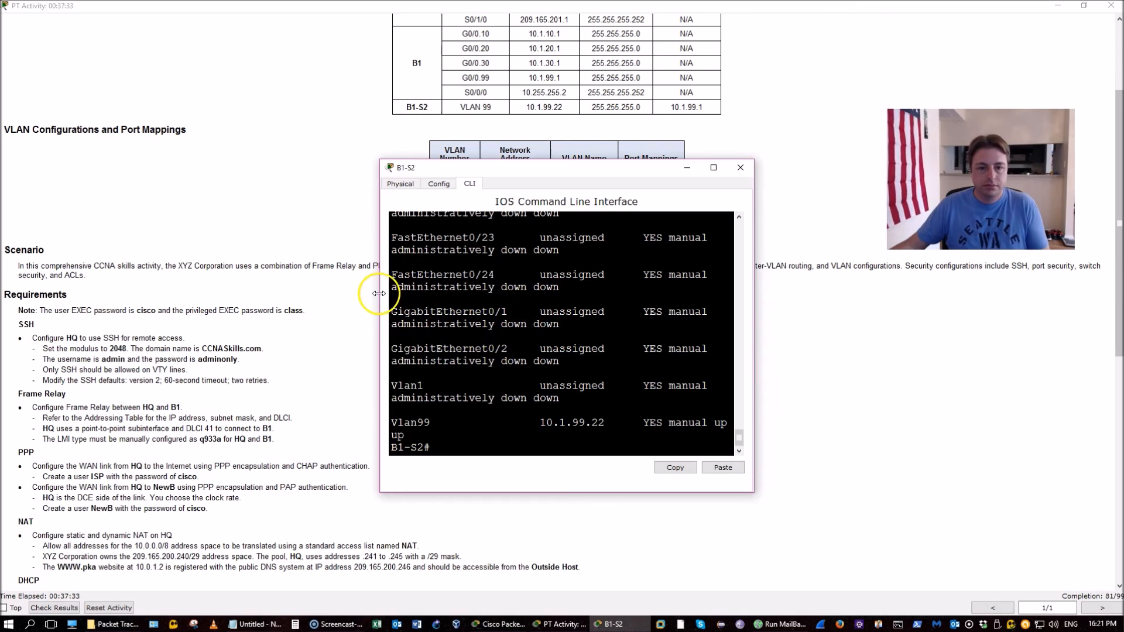
{"action": "left_click_drag", "start_coordinate": [379, 293], "coordinate": [215, 293]}
{"action": "scroll", "coordinate": [820, 457], "scroll_direction": "down", "scroll_amount": 3}
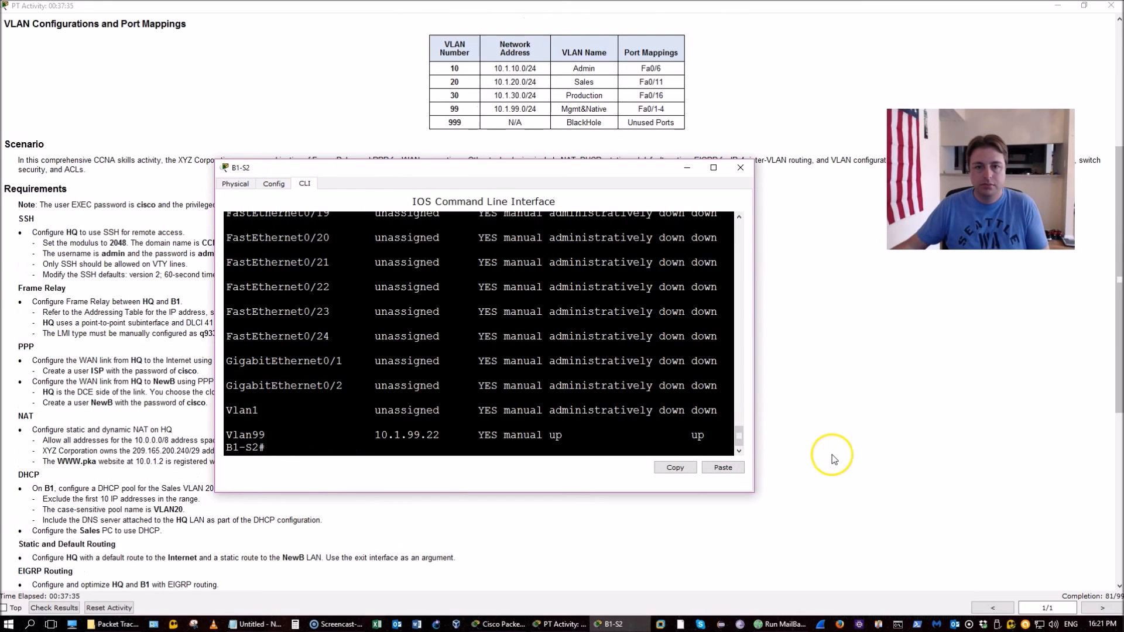
{"action": "type", "text": "i"}
{"action": "key", "text": "BackSpace"}
{"action": "key", "text": "BackSpace"}
{"action": "key", "text": "BackSpace"}
{"action": "type", "text": "conf t"}
{"action": "key", "text": "Return"}
{"action": "type", "text": "int r f0/6, f0/11"}
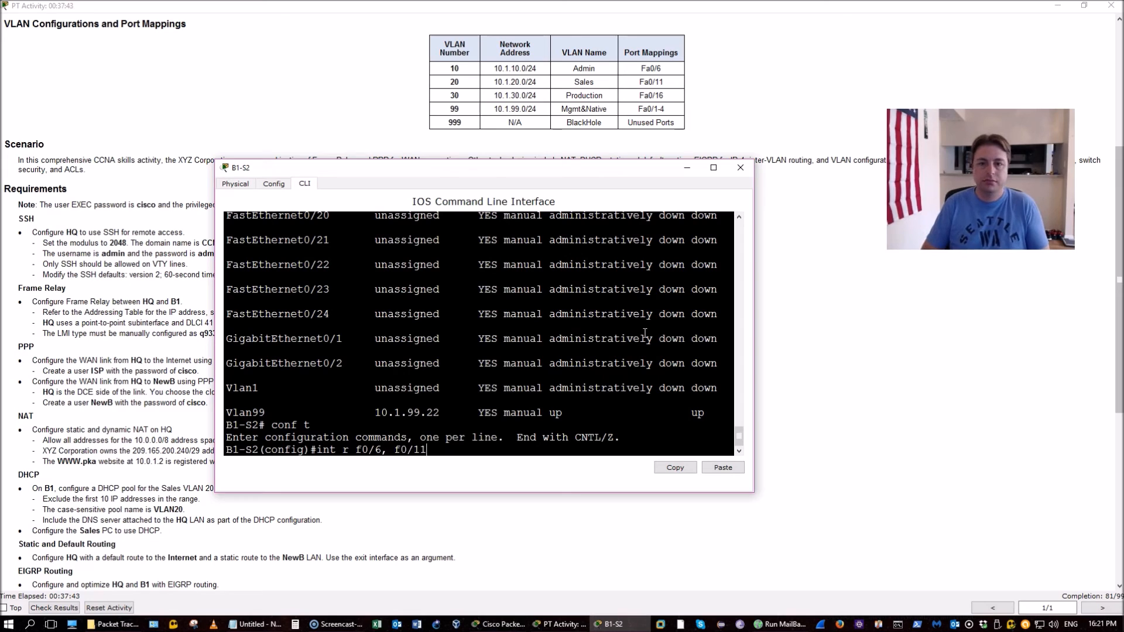
{"action": "type", "text": ", f0/1"}
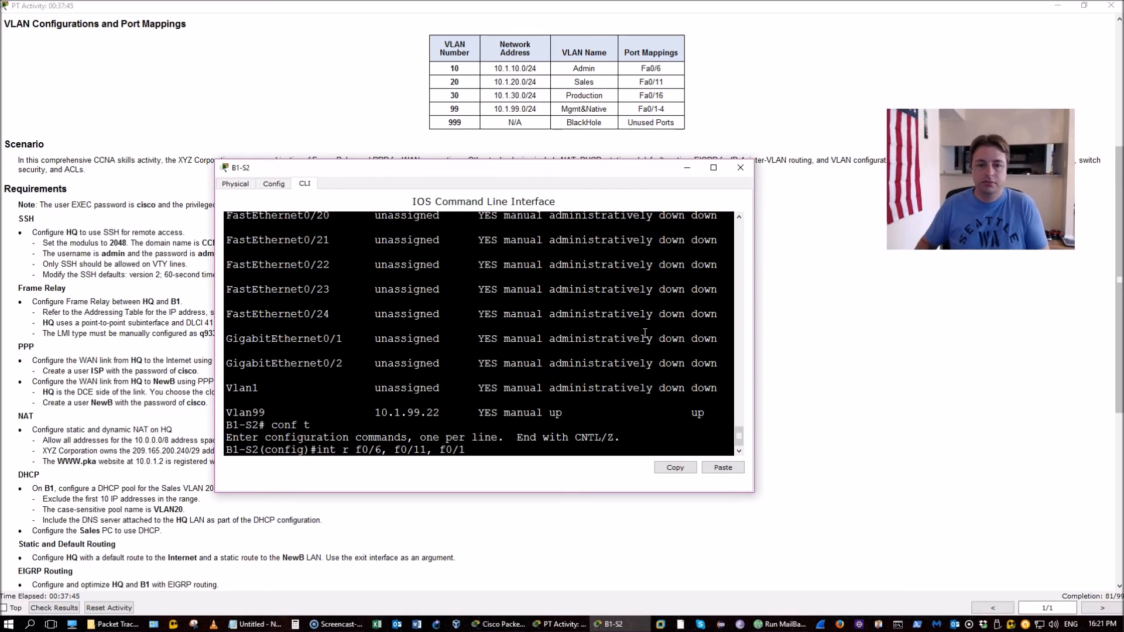
{"action": "type", "text": "6"}
{"action": "key", "text": "Return"}
Enable port security on the three ports with a maximum of one MAC address
{"action": "type", "text": "sw"}
{"action": "key", "text": "Tab"}
{"action": "type", "text": "po"}
{"action": "key", "text": "Tab"}
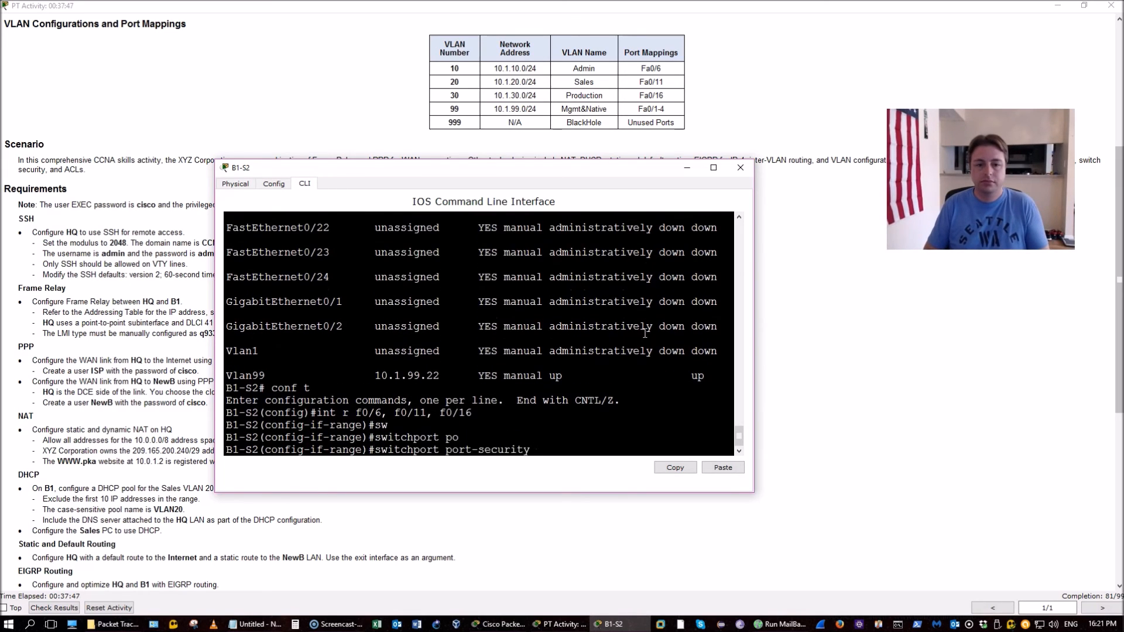
{"action": "key", "text": "Return"}
{"action": "type", "text": "sw"}
{"action": "key", "text": "Tab"}
{"action": "type", "text": "p"}
{"action": "key", "text": "Tab"}
{"action": "type", "text": "o"}
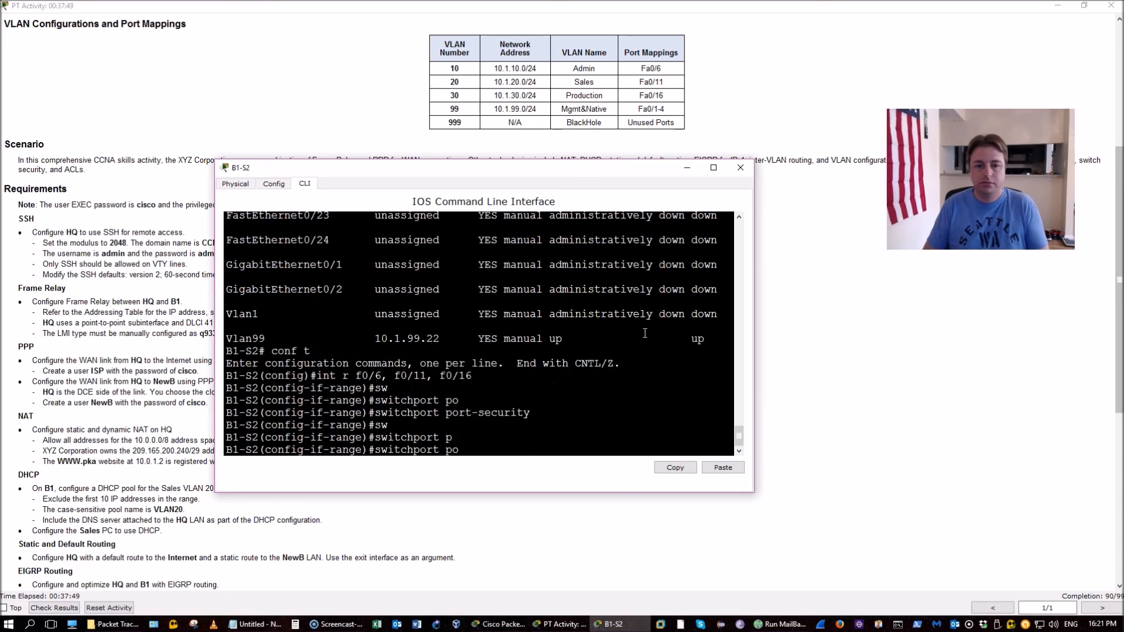
{"action": "key", "text": "Tab"}
{"action": "type", "text": "max"}
{"action": "key", "text": "Tab"}
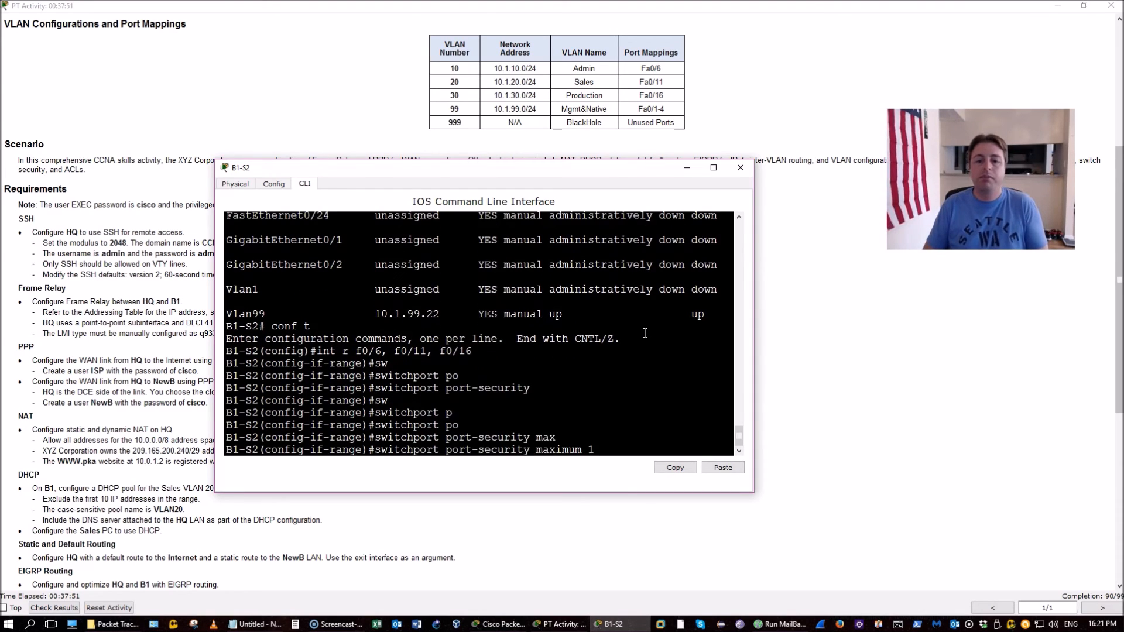
{"action": "key", "text": "Return"}
Enable sticky MAC address learning on the port range
{"action": "type", "text": "sw"}
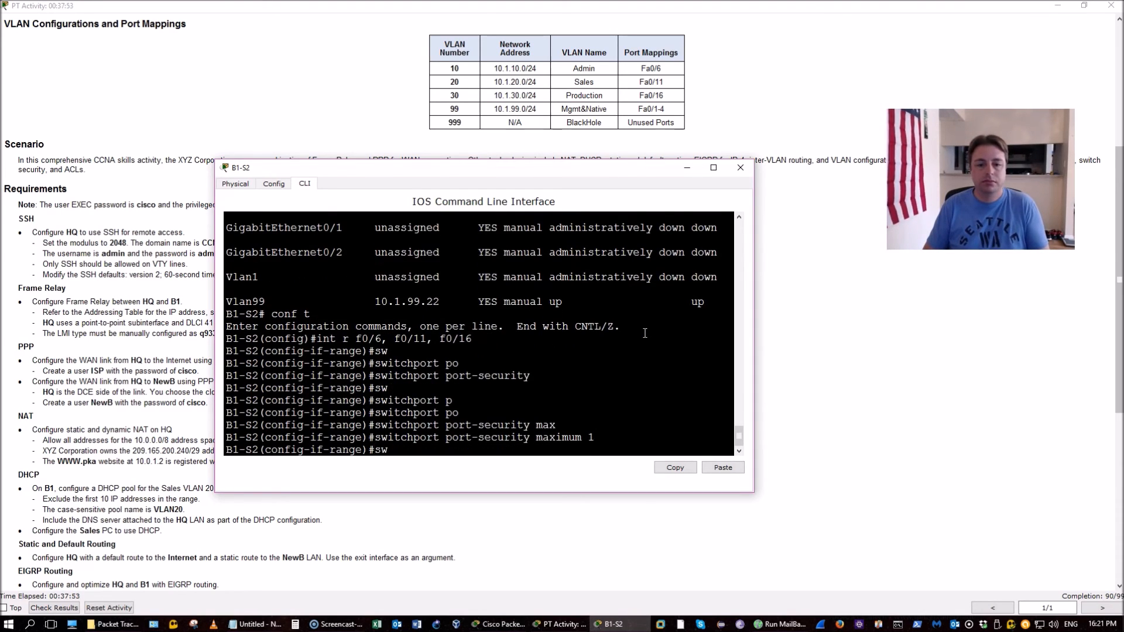
{"action": "key", "text": "Tab"}
{"action": "type", "text": "po"}
{"action": "key", "text": "Tab"}
{"action": "type", "text": "m"}
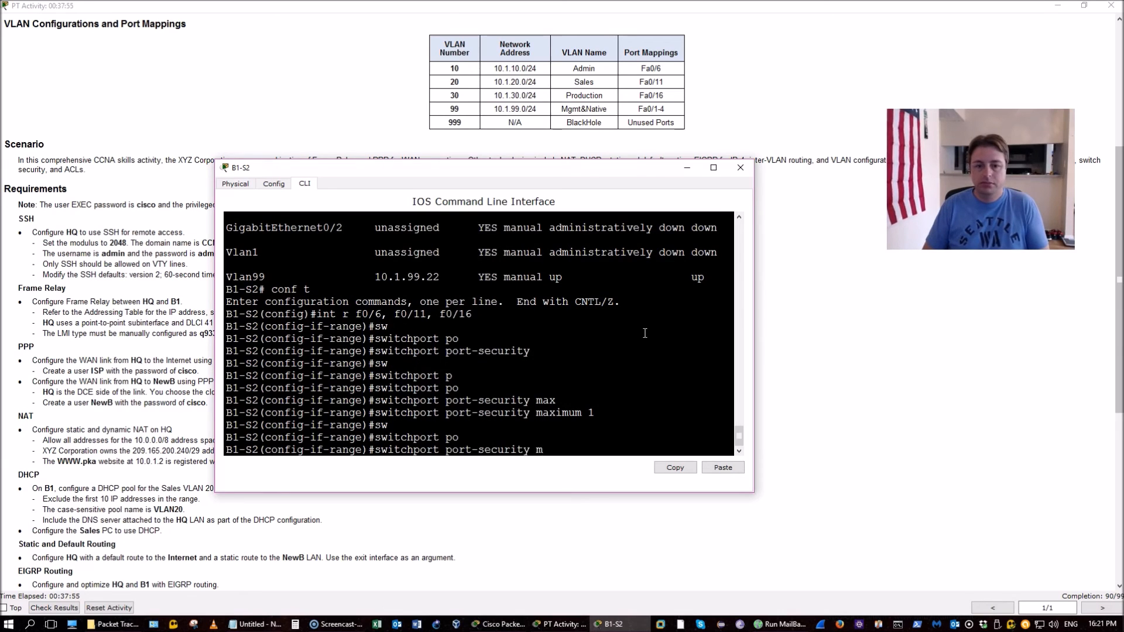
{"action": "type", "text": "ac"}
{"action": "key", "text": "Tab"}
{"action": "type", "text": "sti"}
{"action": "key", "text": "Tab"}
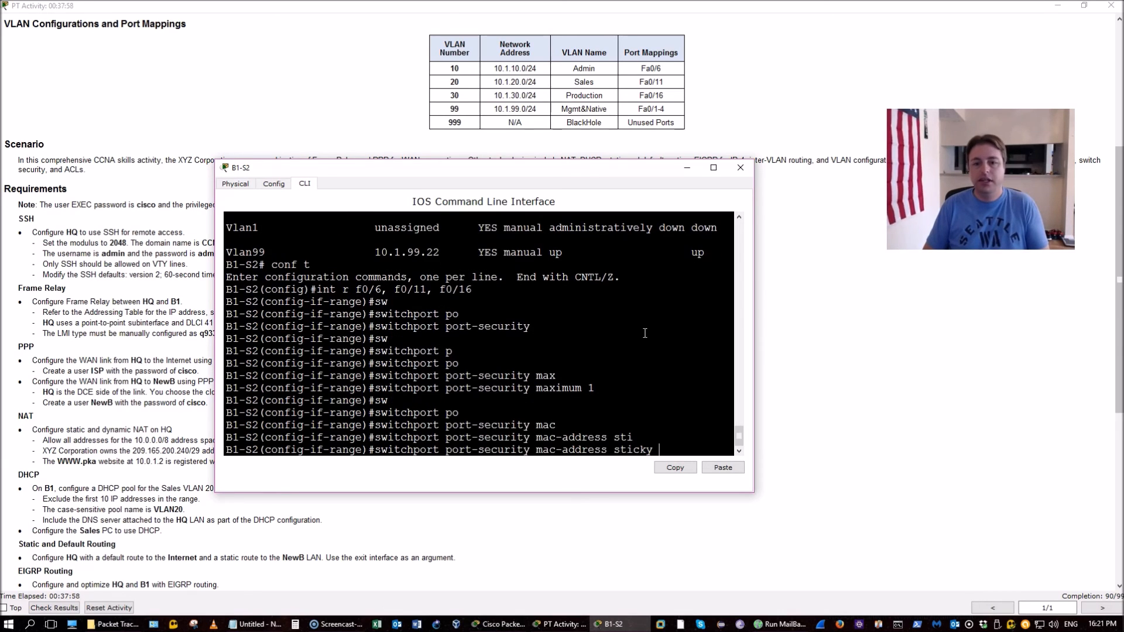
{"action": "key", "text": "Return"}
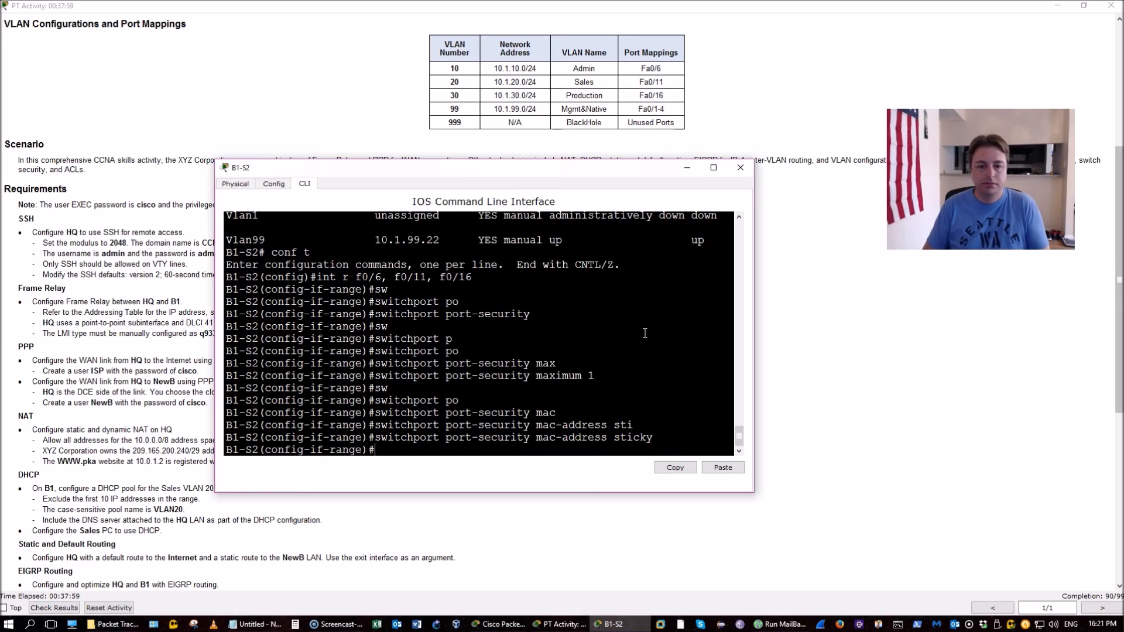
Set the port-security violation mode to shutdown and save the configuration
{"action": "type", "text": "sw"}
{"action": "key", "text": "Tab"}
{"action": "type", "text": "po"}
{"action": "key", "text": "Tab"}
{"action": "type", "text": "vi"}
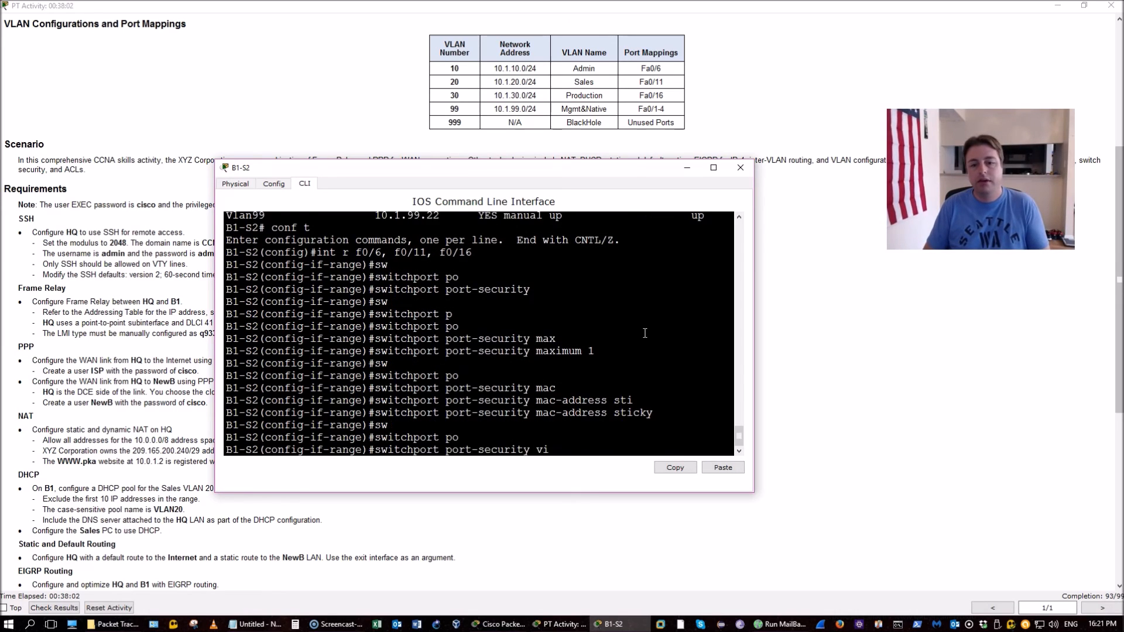
{"action": "type", "text": "o"}
{"action": "key", "text": "Tab"}
{"action": "type", "text": "shu"}
{"action": "key", "text": "Tab"}
{"action": "key", "text": "Return"}
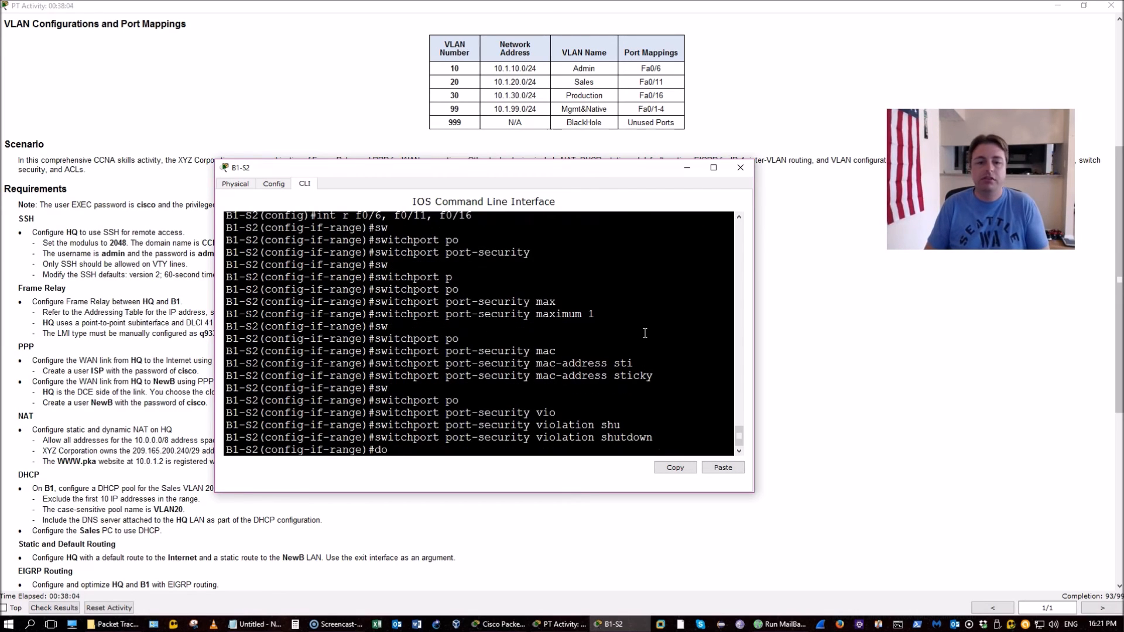
{"action": "key", "text": "Return"}
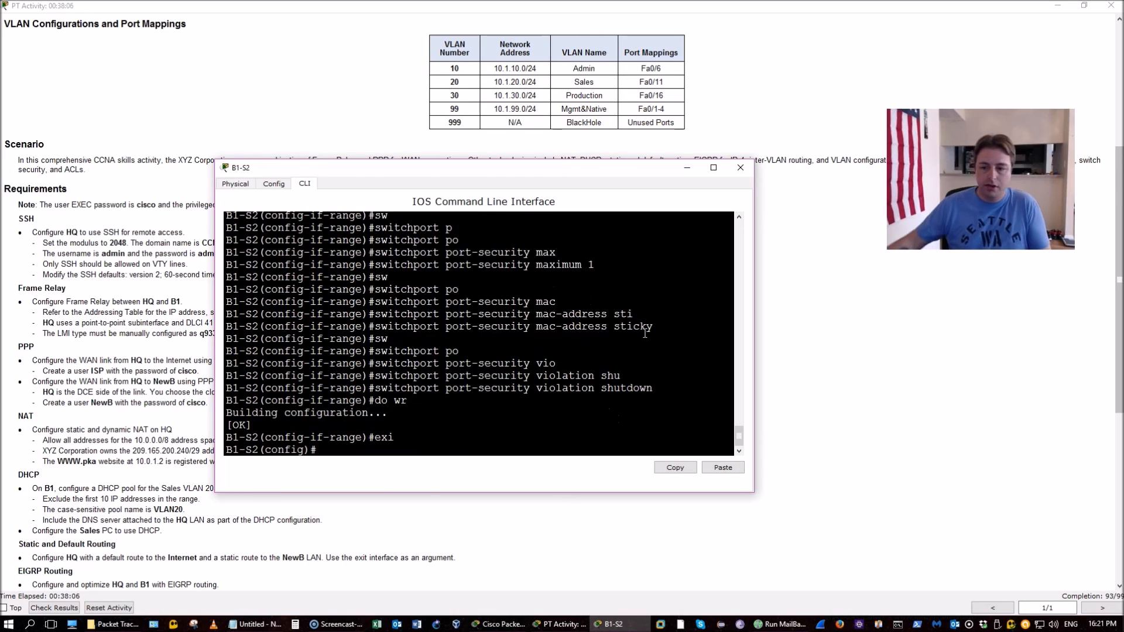
{"action": "left_click", "coordinate": [960, 496]}
{"action": "scroll", "coordinate": [960, 496], "scroll_direction": "down", "scroll_amount": 1}
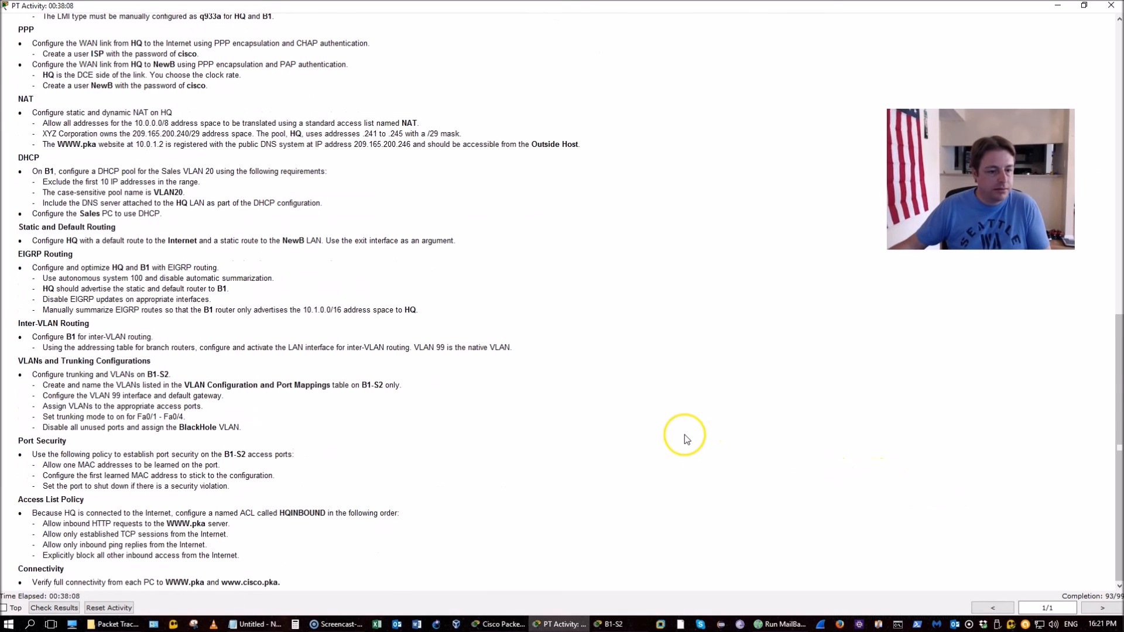
Close the B1-S2 console and open widened consoles for the HQ and B1 routers
{"action": "left_click_drag", "start_coordinate": [48, 512], "coordinate": [268, 557]}
{"action": "left_click", "coordinate": [455, 494]}
{"action": "left_click", "coordinate": [610, 622]}
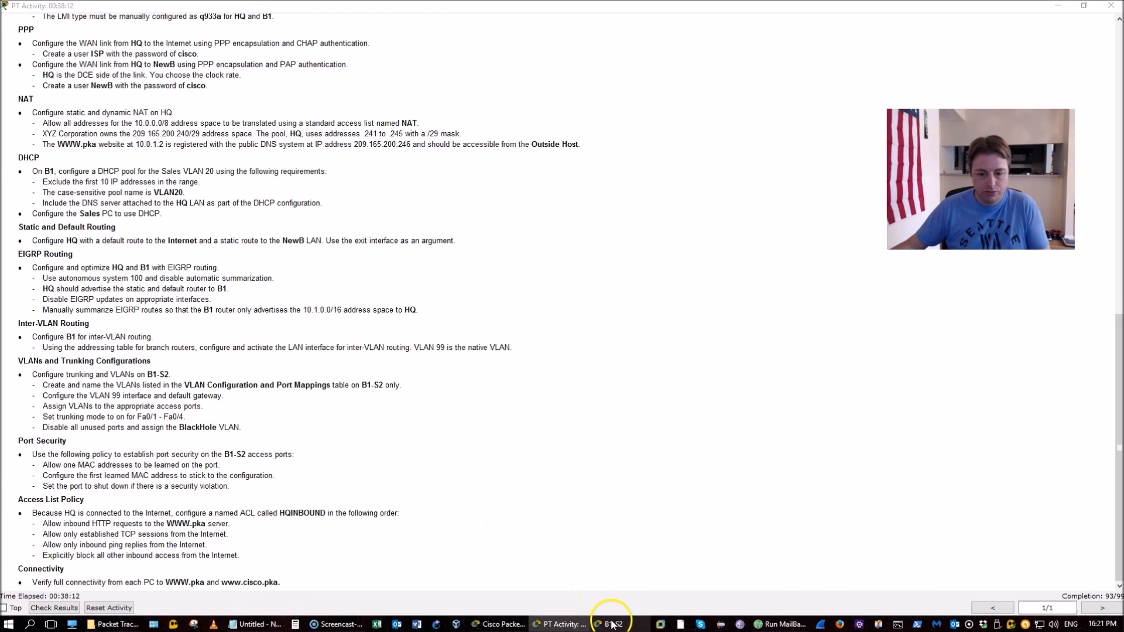
{"action": "key", "text": "alt+F4"}
{"action": "mouse_move", "coordinate": [578, 620]}
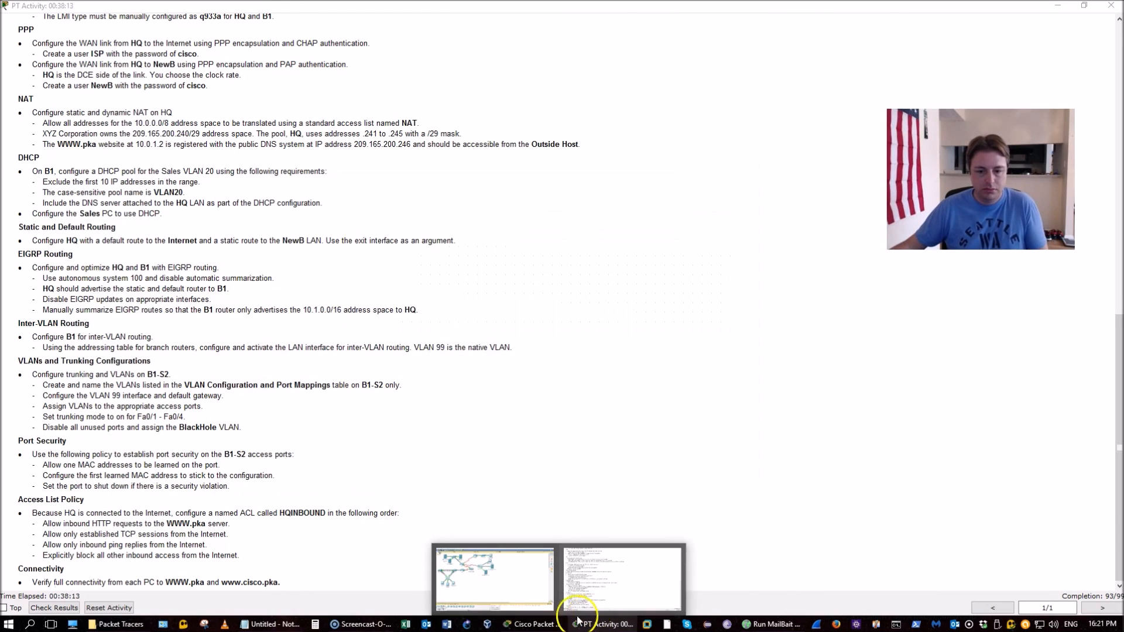
{"action": "left_click", "coordinate": [530, 625]}
{"action": "left_click", "coordinate": [244, 169]}
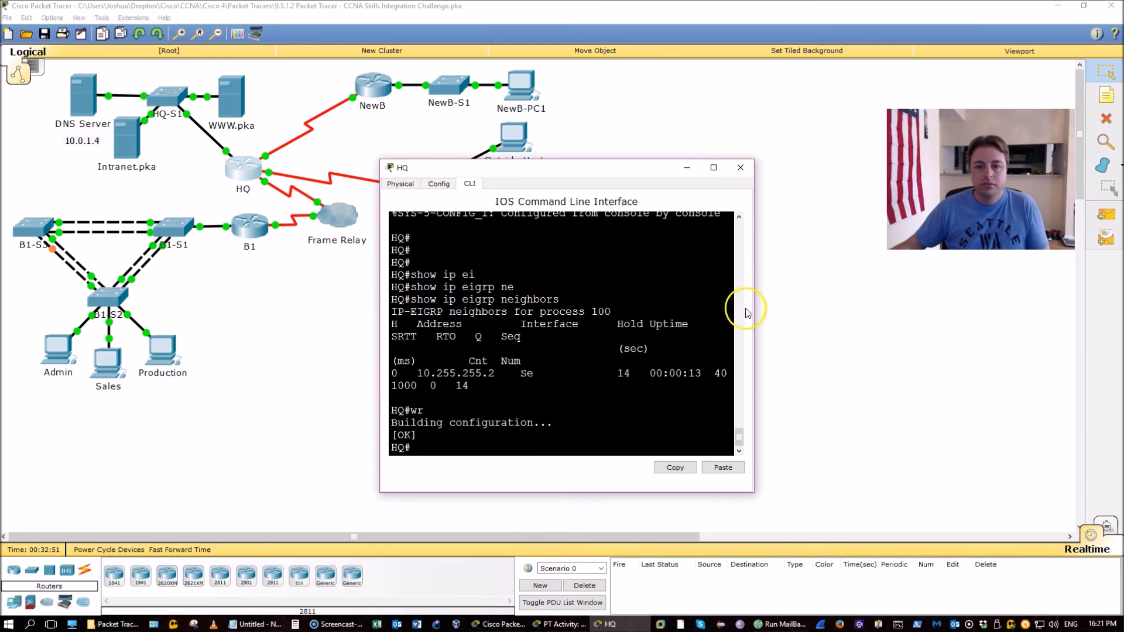
{"action": "left_click_drag", "start_coordinate": [753, 306], "coordinate": [858, 331]}
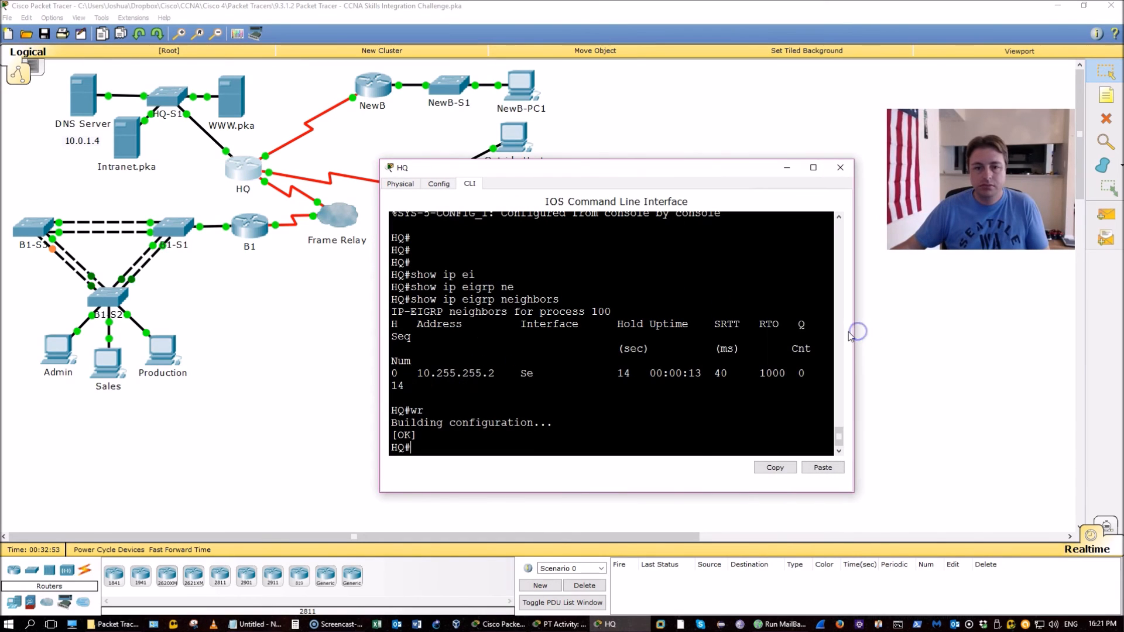
{"action": "left_click", "coordinate": [329, 301]}
{"action": "left_click", "coordinate": [250, 225]}
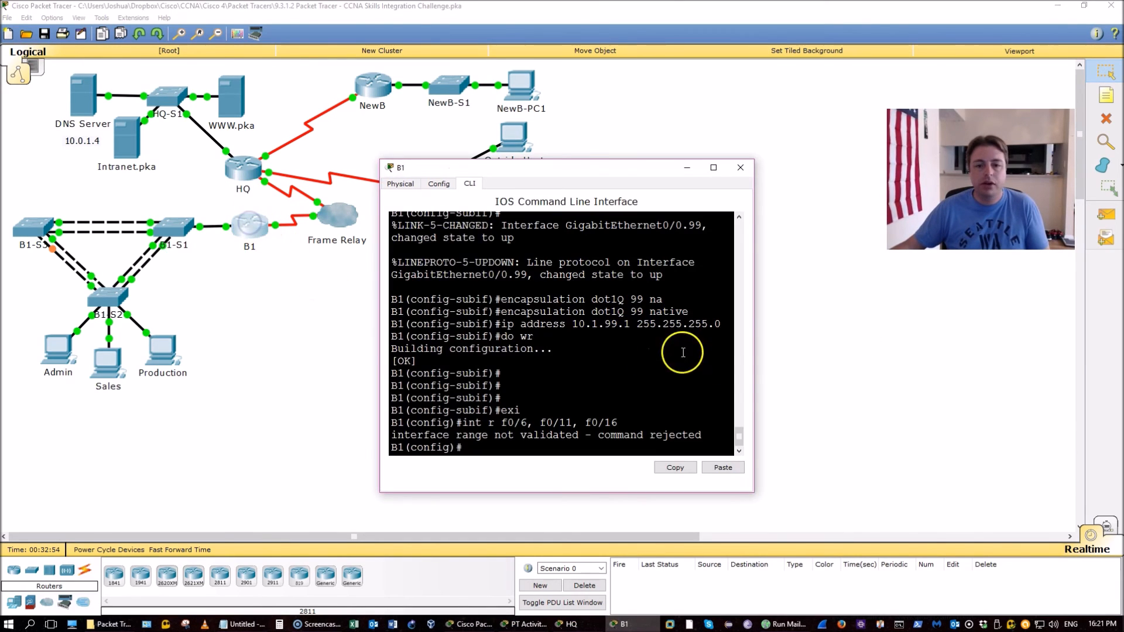
{"action": "left_click_drag", "start_coordinate": [756, 340], "coordinate": [847, 342]}
On B1, enter router eigrp 100 and list interfaces with show ip int brief
{"action": "type", "text": "rout"}
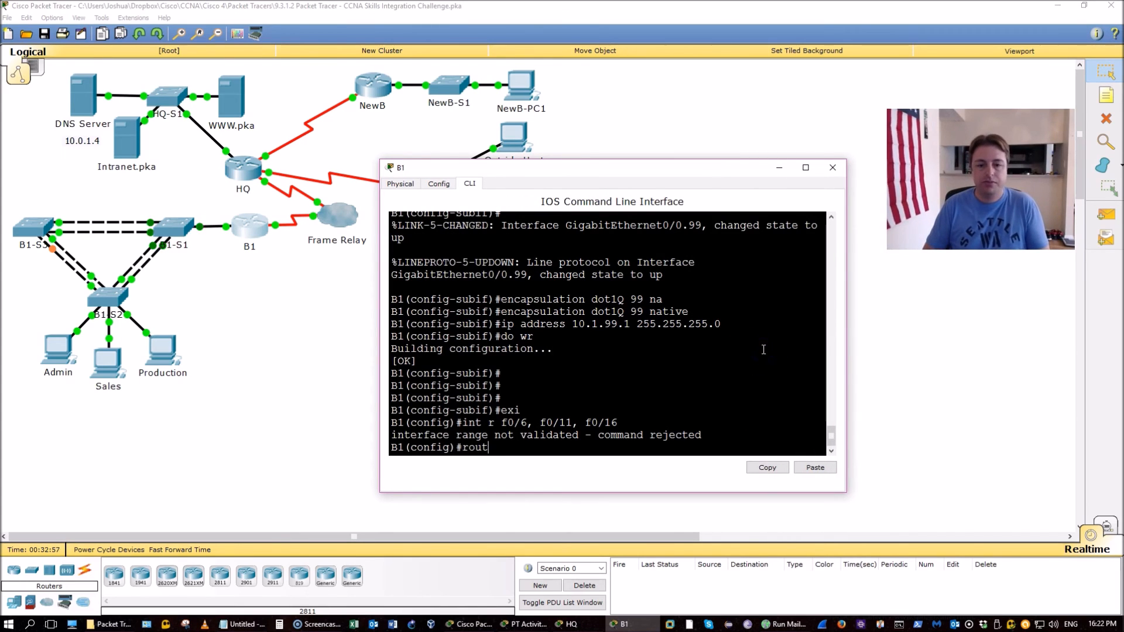
{"action": "type", "text": "er eit"}
{"action": "key", "text": "Tab"}
{"action": "key", "text": "BackSpace"}
{"action": "type", "text": "g"}
{"action": "key", "text": "Tab"}
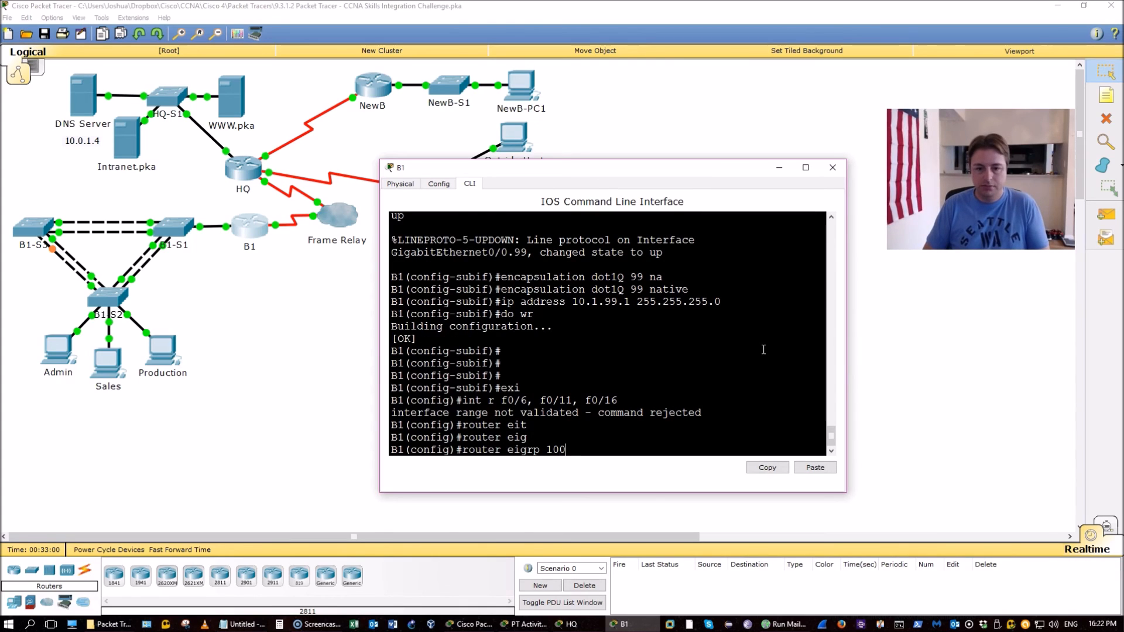
{"action": "type", "text": "100"}
{"action": "key", "text": "Return"}
{"action": "type", "text": "do show ipint br"}
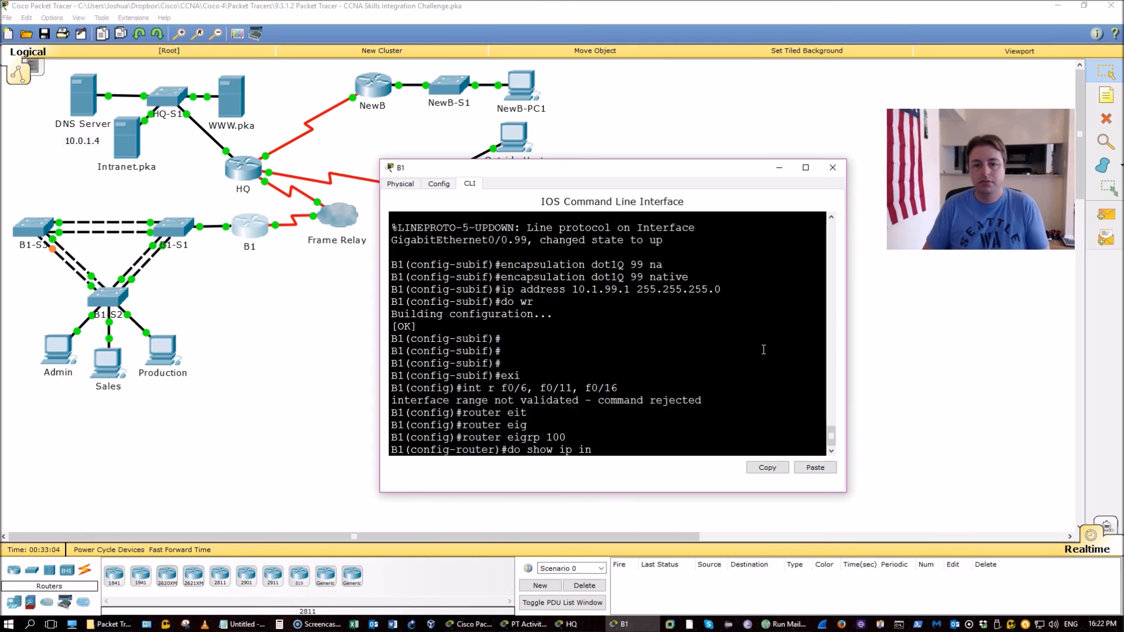
{"action": "key", "text": "Return"}
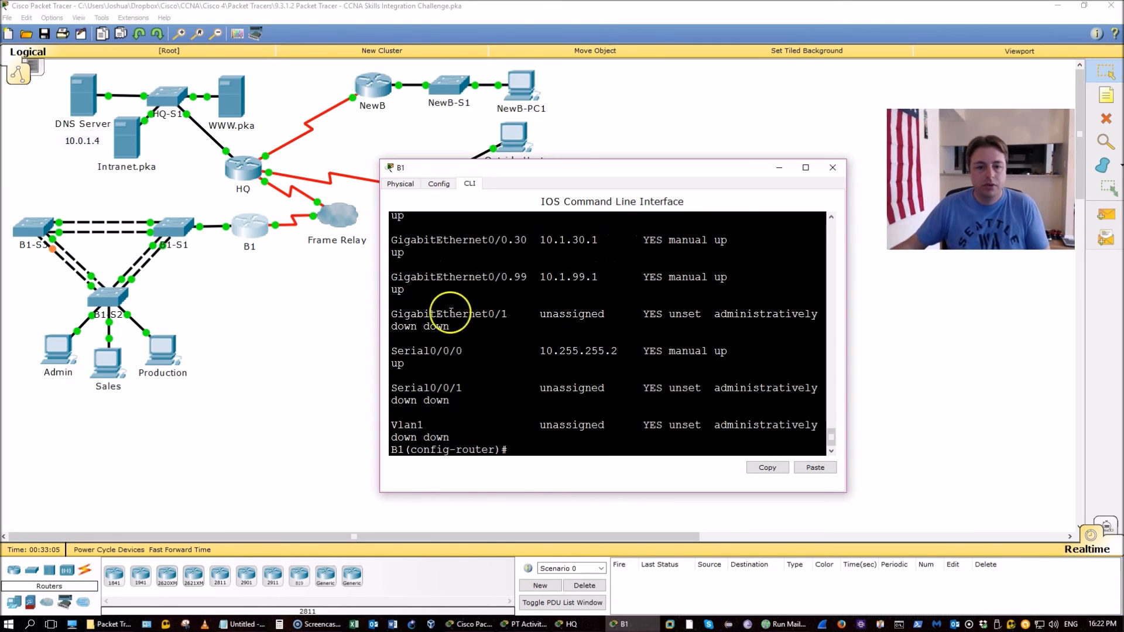
{"action": "left_click_drag", "start_coordinate": [379, 285], "coordinate": [222, 286]}
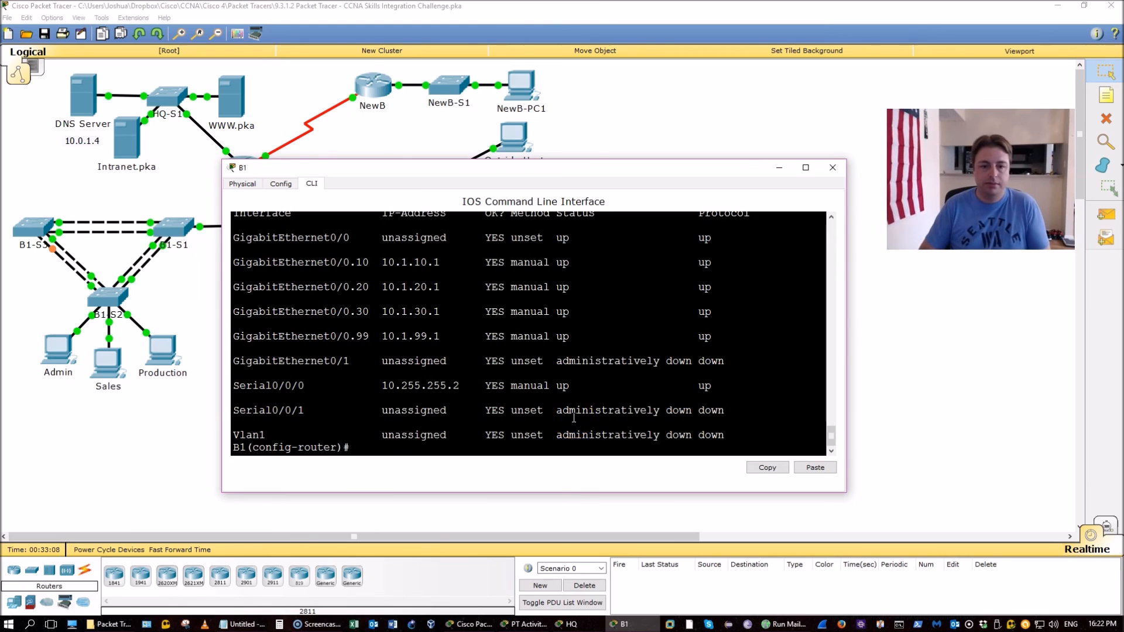
Make B1's subinterfaces G0/0.10 and G0/0.20 passive under EIGRP 100
{"action": "type", "text": "pas"}
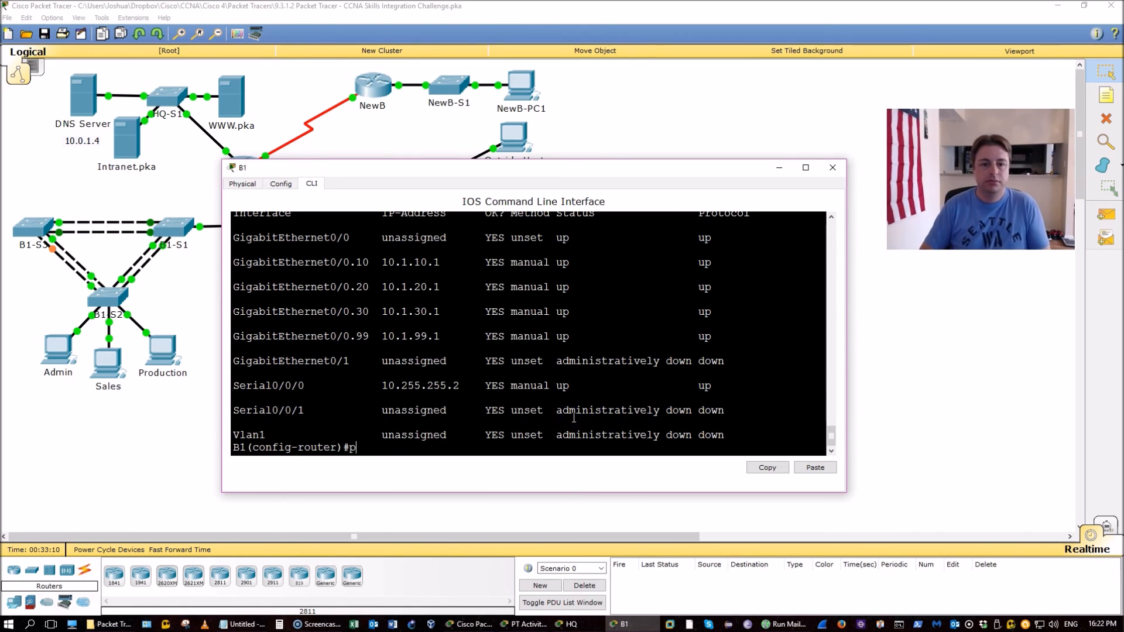
{"action": "key", "text": "Tab"}
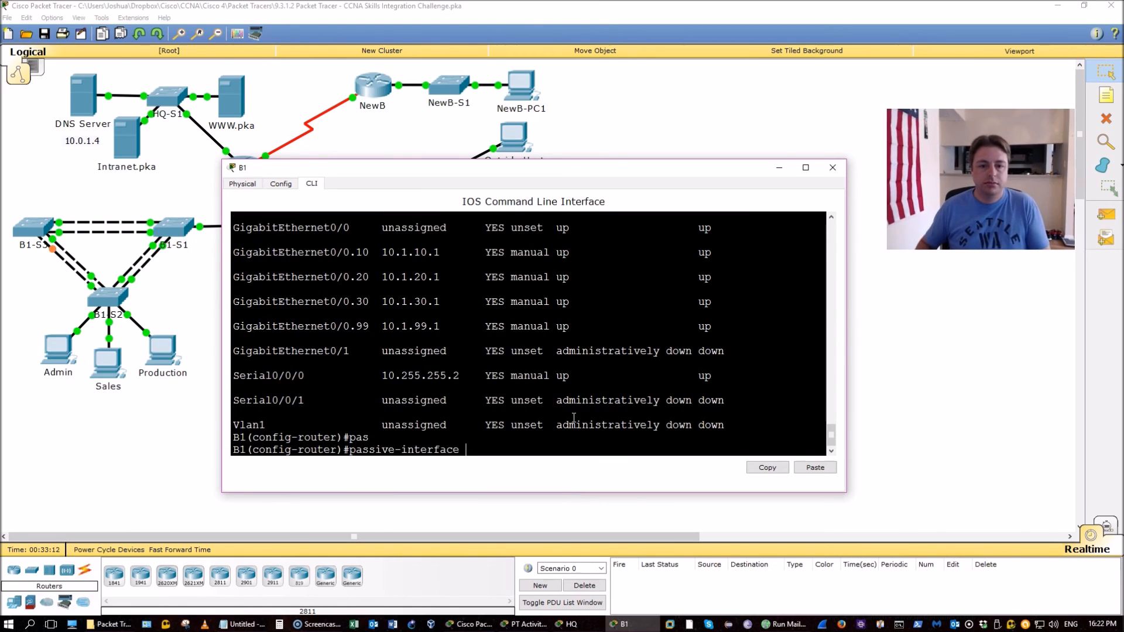
{"action": "type", "text": "g0/0.10"}
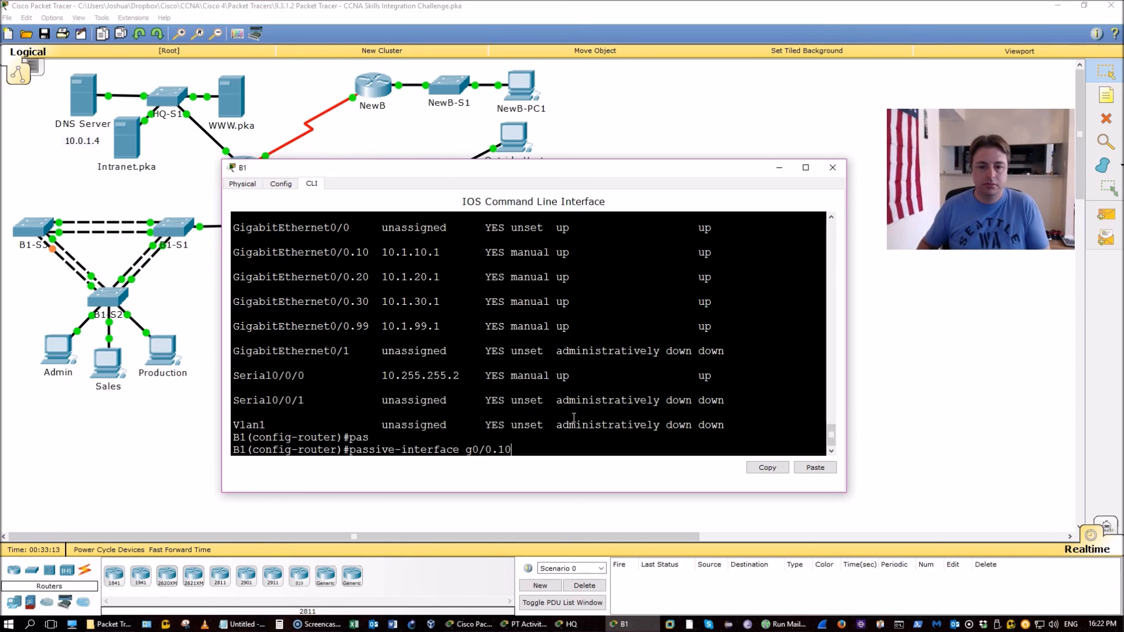
{"action": "key", "text": "Return"}
{"action": "key", "text": "Up"}
{"action": "key", "text": "Left"}
{"action": "key", "text": "BackSpace"}
{"action": "type", "text": "2"}
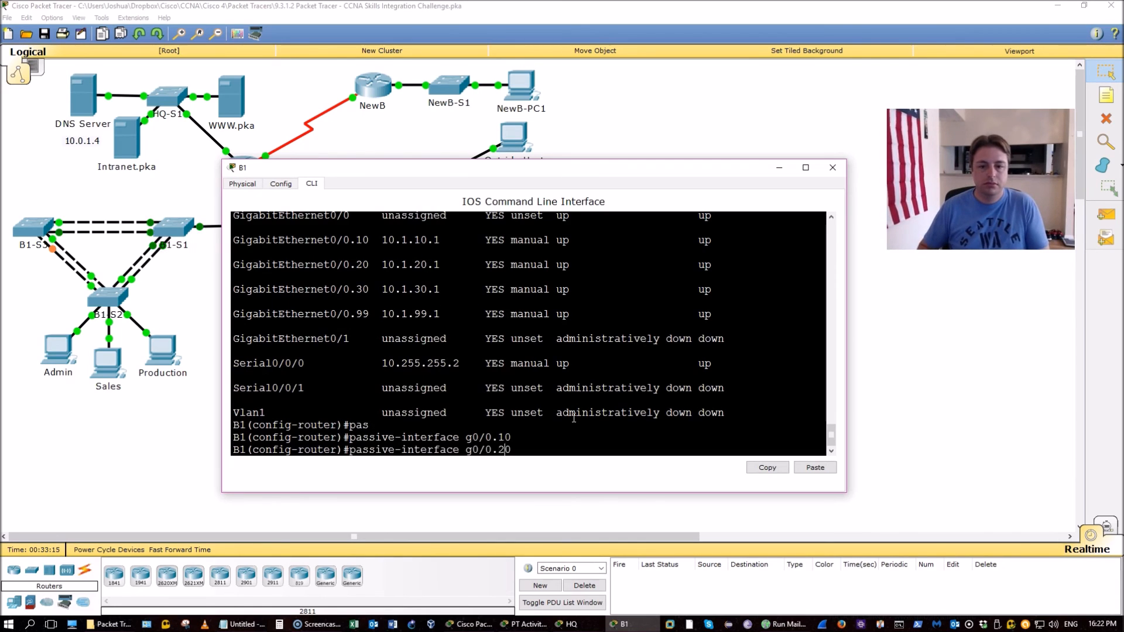
{"action": "key", "text": "Return"}
Make G0/0.30 and G0/0.99 passive as well and save B1's configuration with do wr
{"action": "key", "text": "Up"}
{"action": "type", "text": "3"}
{"action": "key", "text": "Return"}
{"action": "key", "text": "Up"}
{"action": "key", "text": "Left"}
{"action": "key", "text": "BackSpace"}
{"action": "key", "text": "Delete"}
{"action": "type", "text": "99"}
{"action": "key", "text": "Return"}
{"action": "type", "text": "do wr"}
{"action": "key", "text": "Return"}
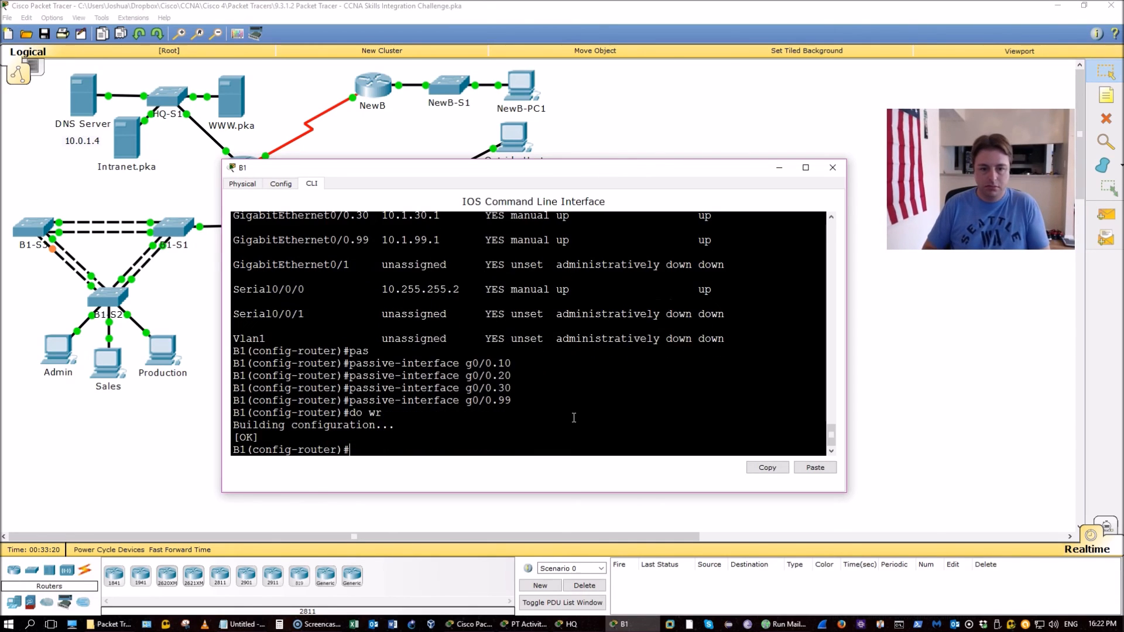
Close B1's console and bring the HQ console back up
{"action": "key", "text": "alt+F4"}
{"action": "left_click", "coordinate": [556, 624]}
{"action": "left_click", "coordinate": [609, 623]}
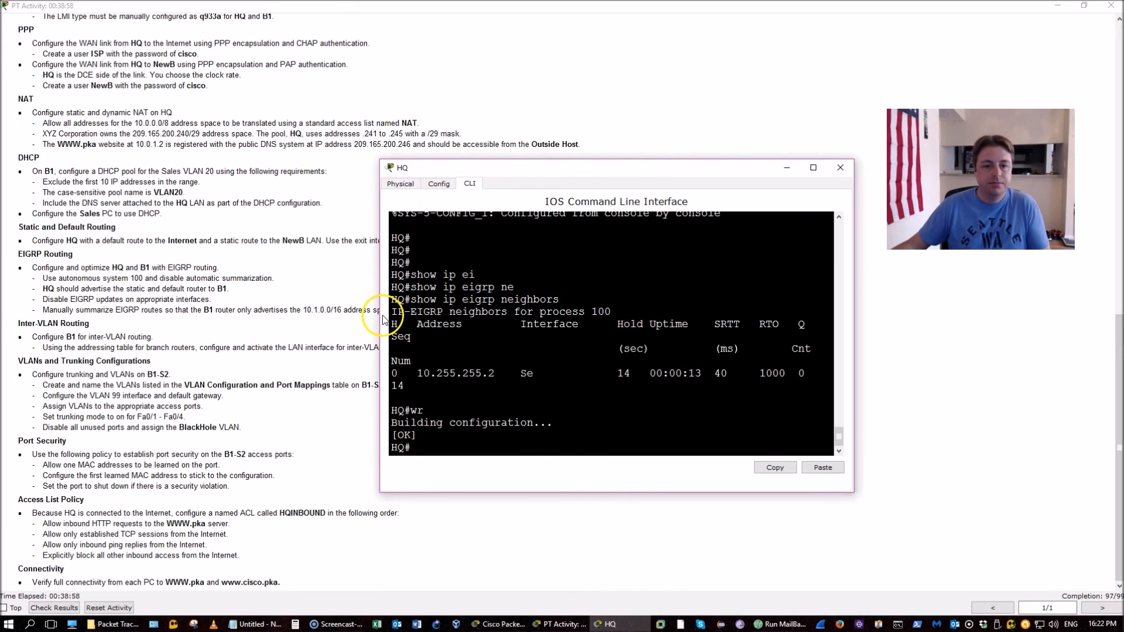
Widen HQ's console, enter conf t, and begin typing ip access-list
{"action": "left_click_drag", "start_coordinate": [379, 314], "coordinate": [312, 314]}
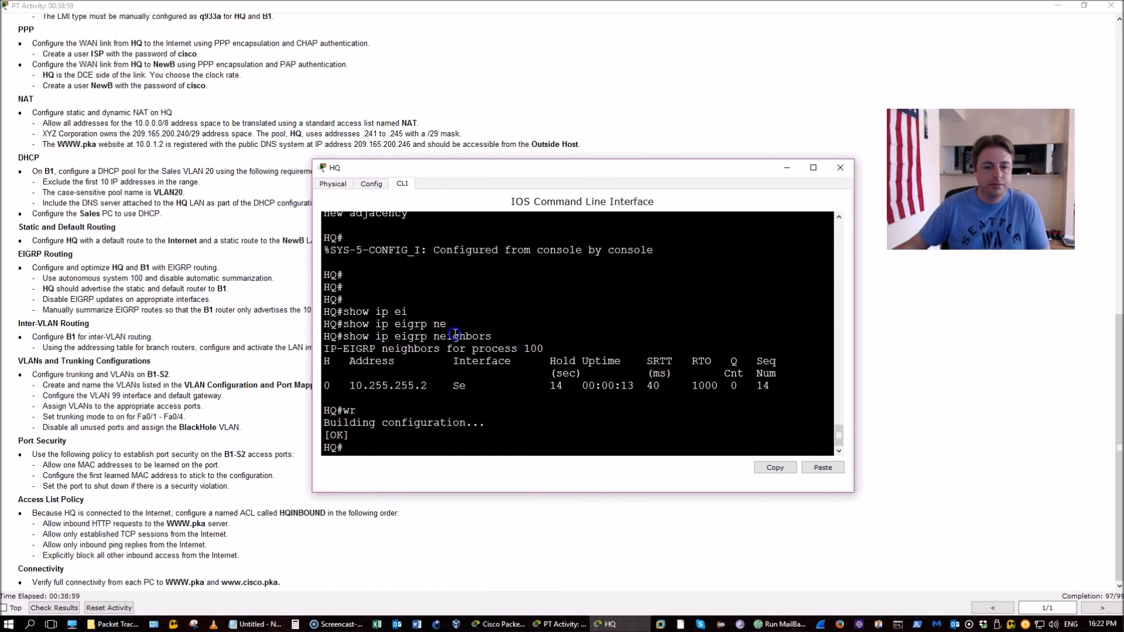
{"action": "type", "text": "conf t"}
{"action": "key", "text": "Return"}
{"action": "type", "text": "ip access-list"}
Review the Access List Policy: permit HTTP, established TCP sessions and ping replies
{"action": "left_click", "coordinate": [122, 514]}
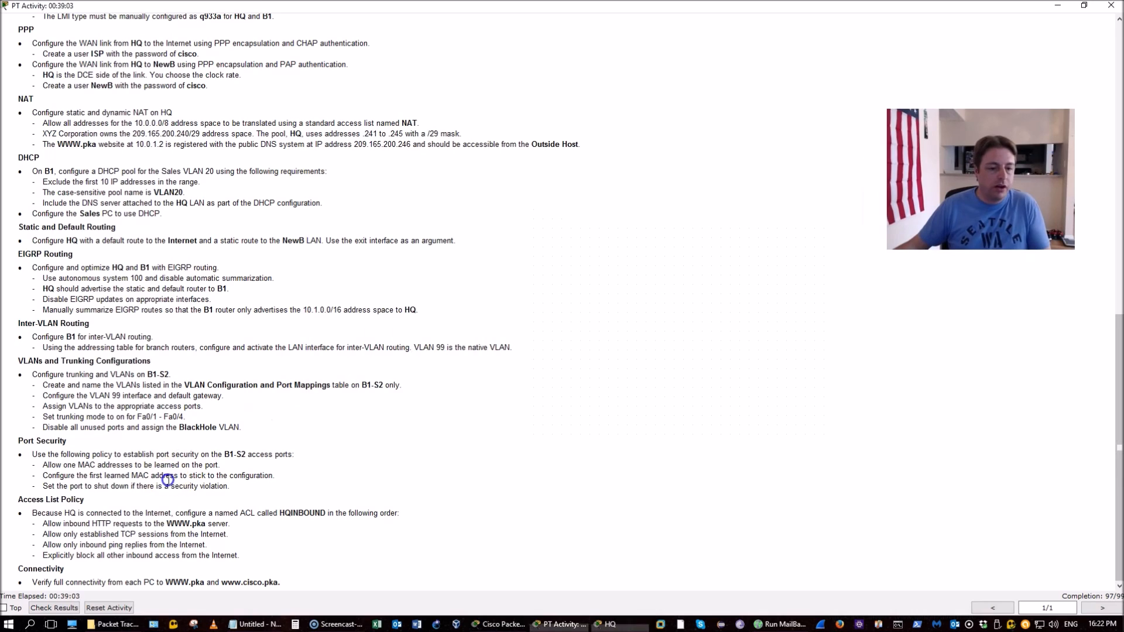
{"action": "left_click_drag", "start_coordinate": [209, 512], "coordinate": [326, 514]}
{"action": "left_click_drag", "start_coordinate": [42, 523], "coordinate": [223, 526]}
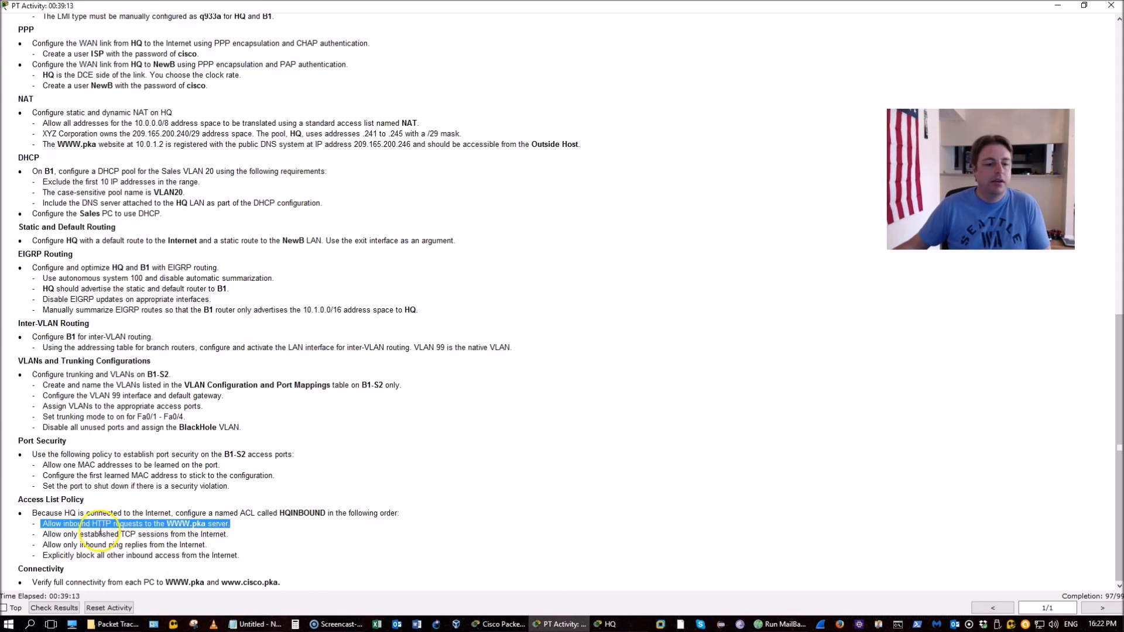
{"action": "left_click", "coordinate": [77, 532]}
{"action": "left_click_drag", "start_coordinate": [77, 533], "coordinate": [234, 536]}
{"action": "left_click_drag", "start_coordinate": [59, 555], "coordinate": [186, 545]}
{"action": "left_click", "coordinate": [57, 541]}
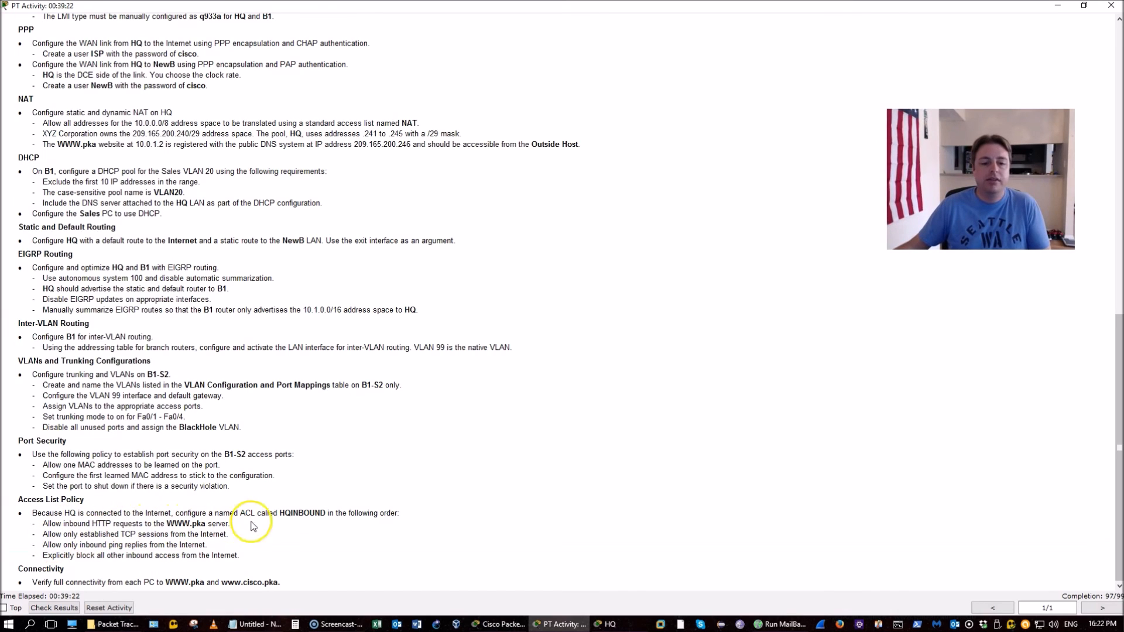
{"action": "key", "text": "alt+Tab"}
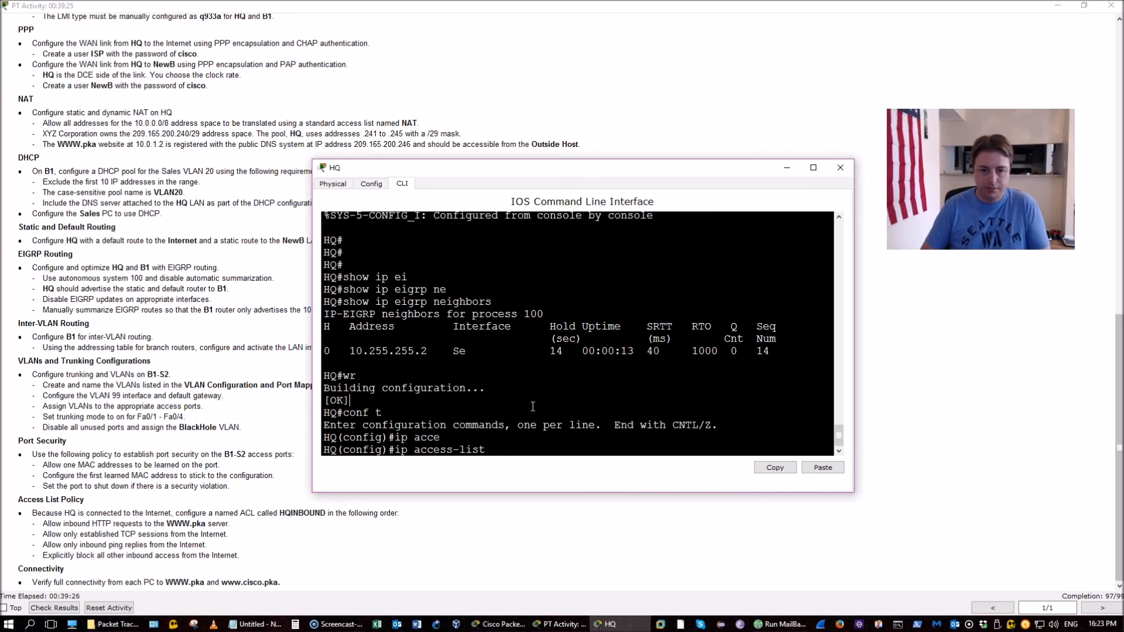
Create extended ACL HQINBOUND permitting HTTP to 209.165.200.246 on port 80
{"action": "type", "text": "ex"}
{"action": "key", "text": "Tab"}
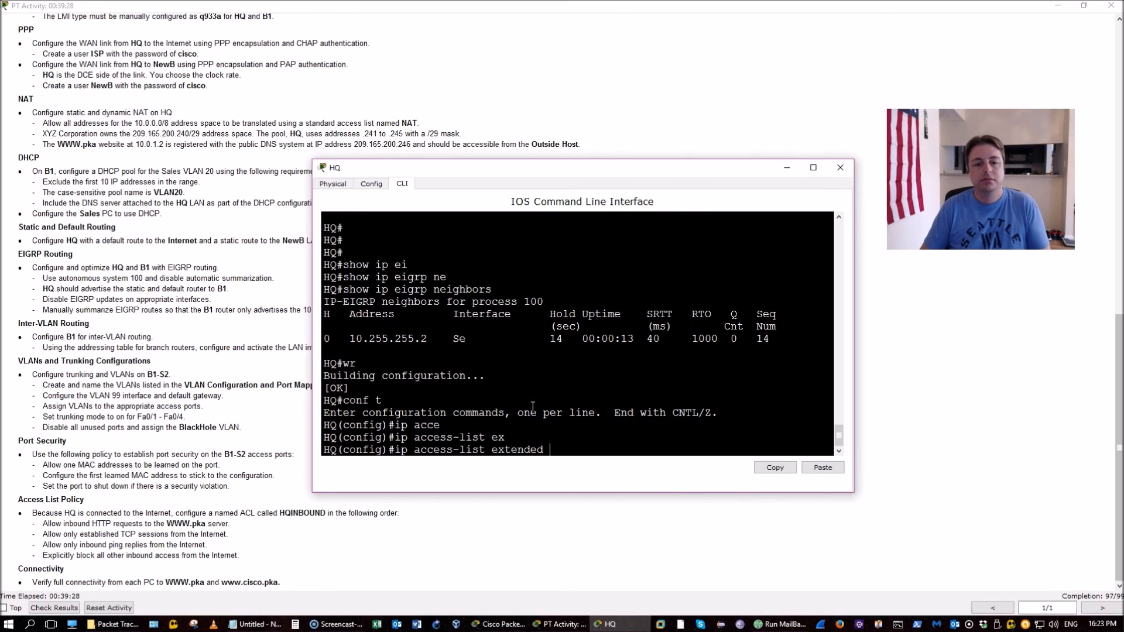
{"action": "type", "text": "HQINBOUND"}
{"action": "key", "text": "Return"}
{"action": "type", "text": "perm"}
{"action": "type", "text": "i"}
{"action": "key", "text": "Tab"}
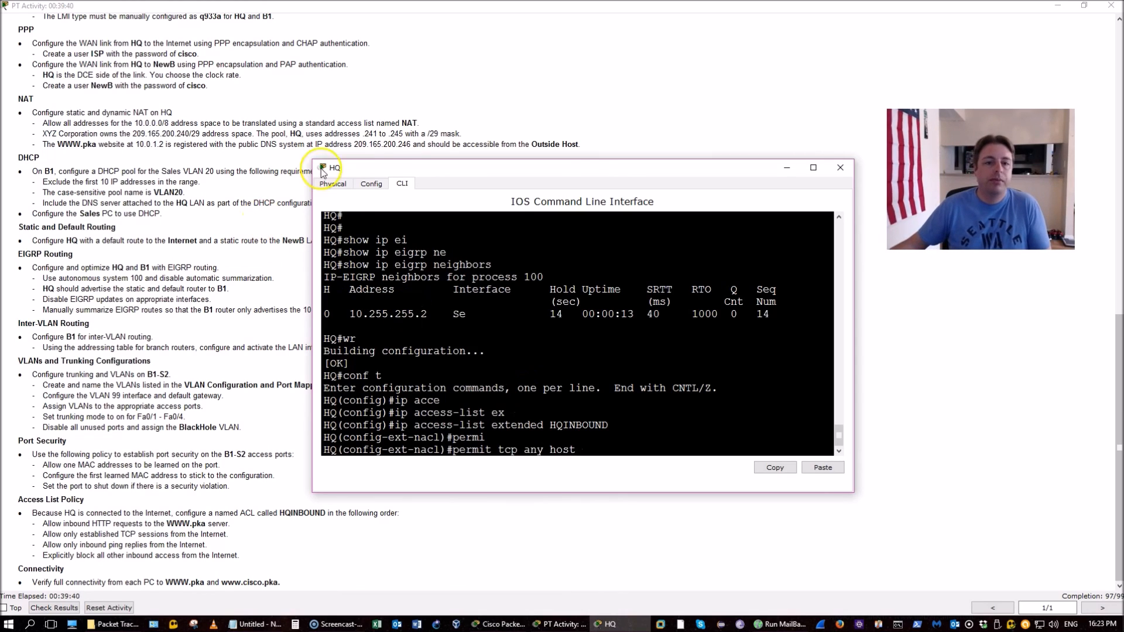
{"action": "left_click_drag", "start_coordinate": [354, 145], "coordinate": [416, 146]}
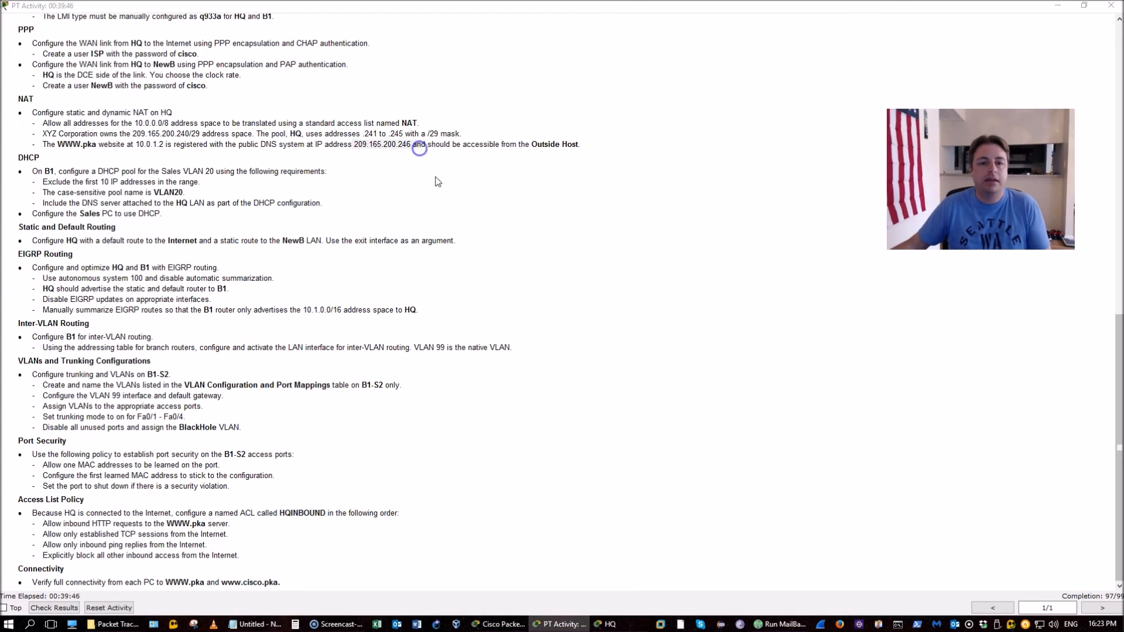
{"action": "key", "text": "alt+Tab"}
{"action": "type", "text": "209.165.200.246 eq 80"}
{"action": "key", "text": "Return"}
Add HQINBOUND rules permitting established TCP sessions and ICMP echo replies
{"action": "type", "text": "permit"}
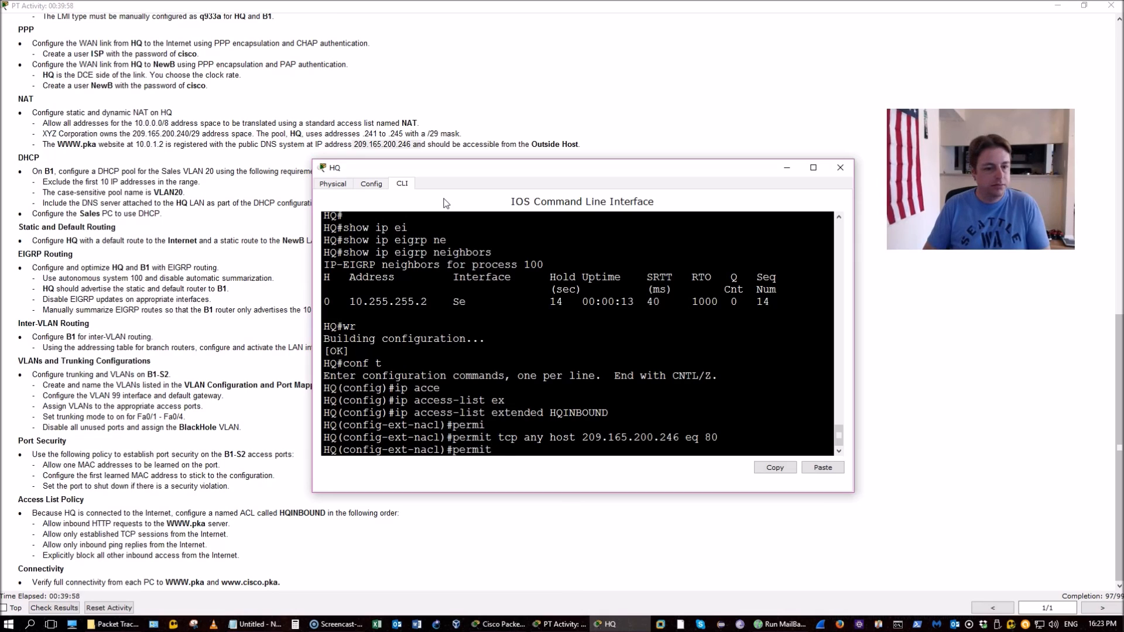
{"action": "type", "text": " tcp any any "}
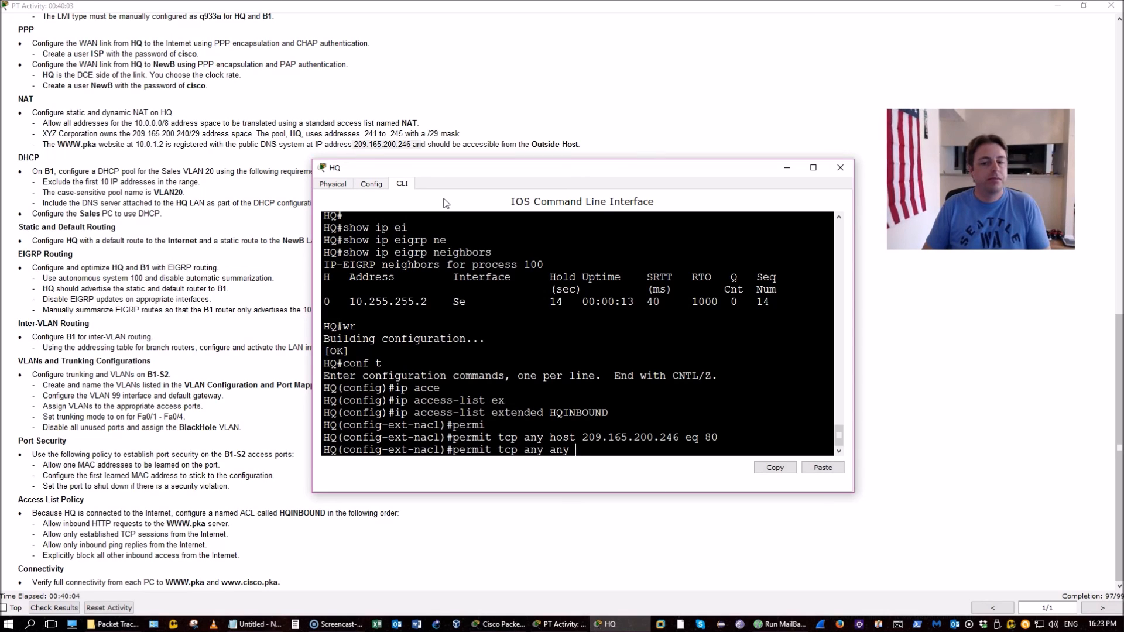
{"action": "type", "text": "est"}
{"action": "key", "text": "Tab"}
{"action": "key", "text": "Return"}
{"action": "type", "text": "permit"}
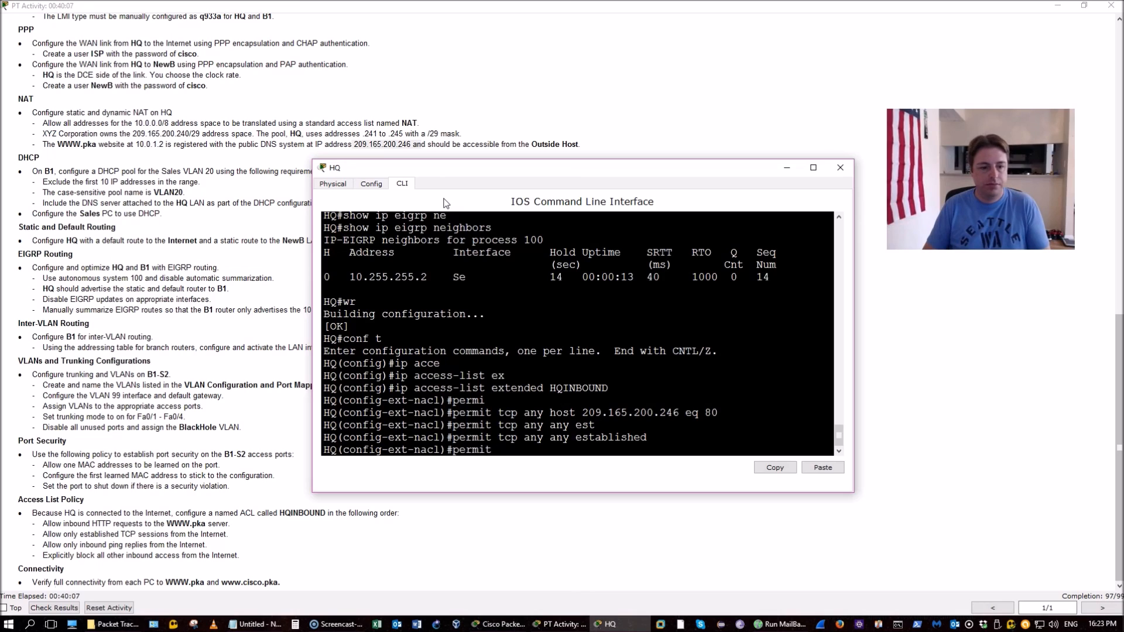
{"action": "type", "text": " icmp any an"}
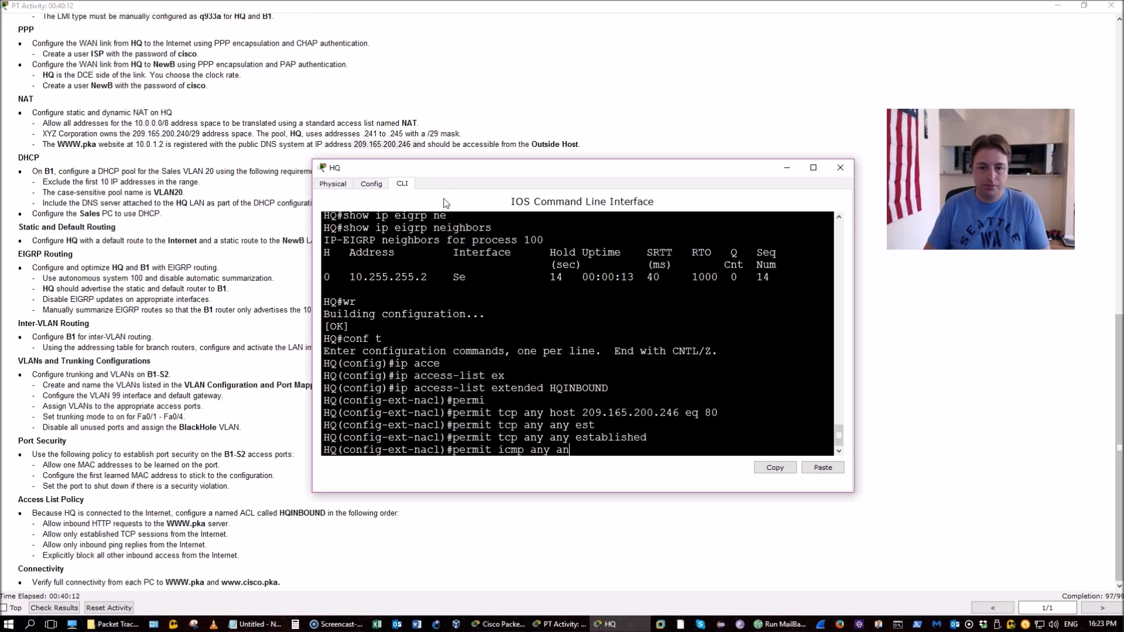
{"action": "type", "text": "y echo-r"}
{"action": "key", "text": "Tab"}
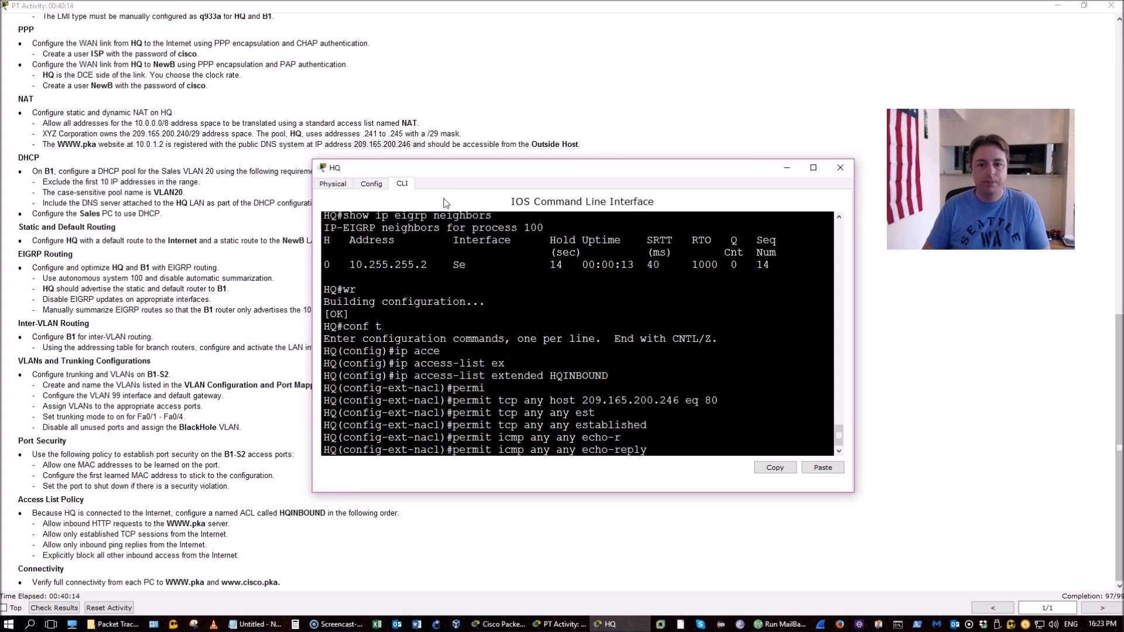
{"action": "key", "text": "Return"}
Add a final 'deny ip any any' rule and save HQ's configuration
{"action": "type", "text": "permi"}
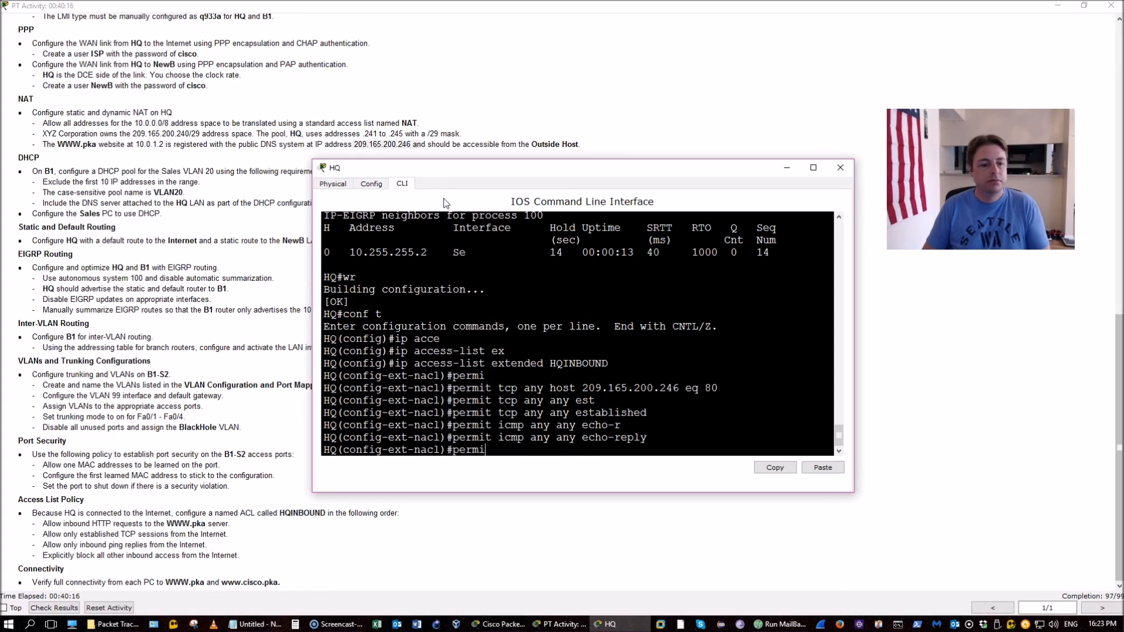
{"action": "key", "text": "BackSpace"}
{"action": "key", "text": "BackSpace"}
{"action": "key", "text": "BackSpace"}
{"action": "key", "text": "BackSpace"}
{"action": "key", "text": "BackSpace"}
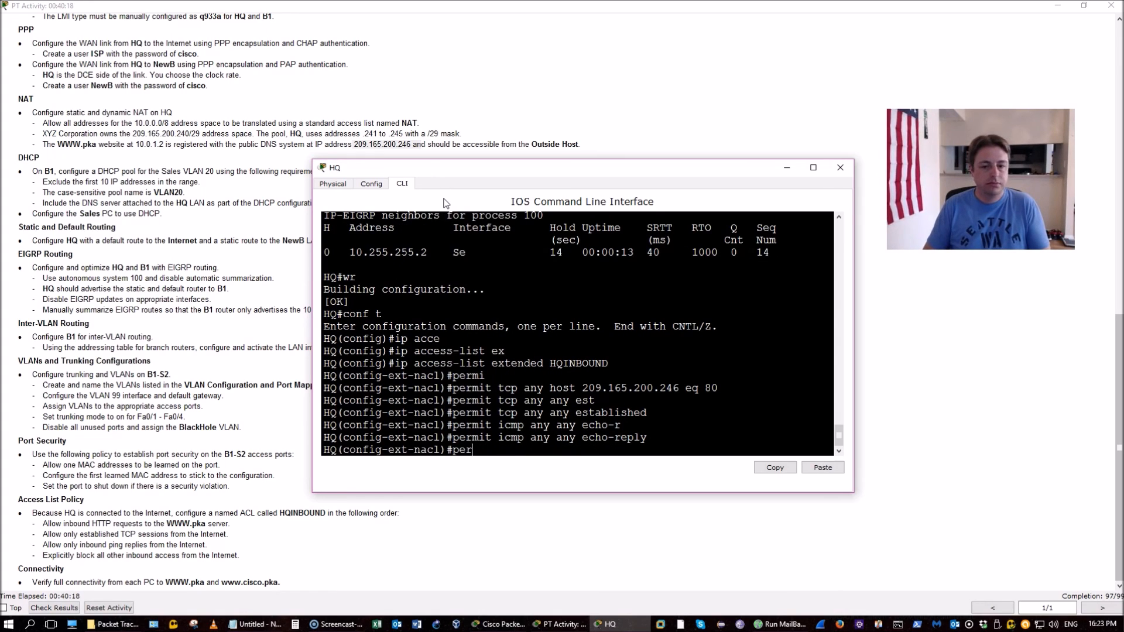
{"action": "type", "text": "deny"}
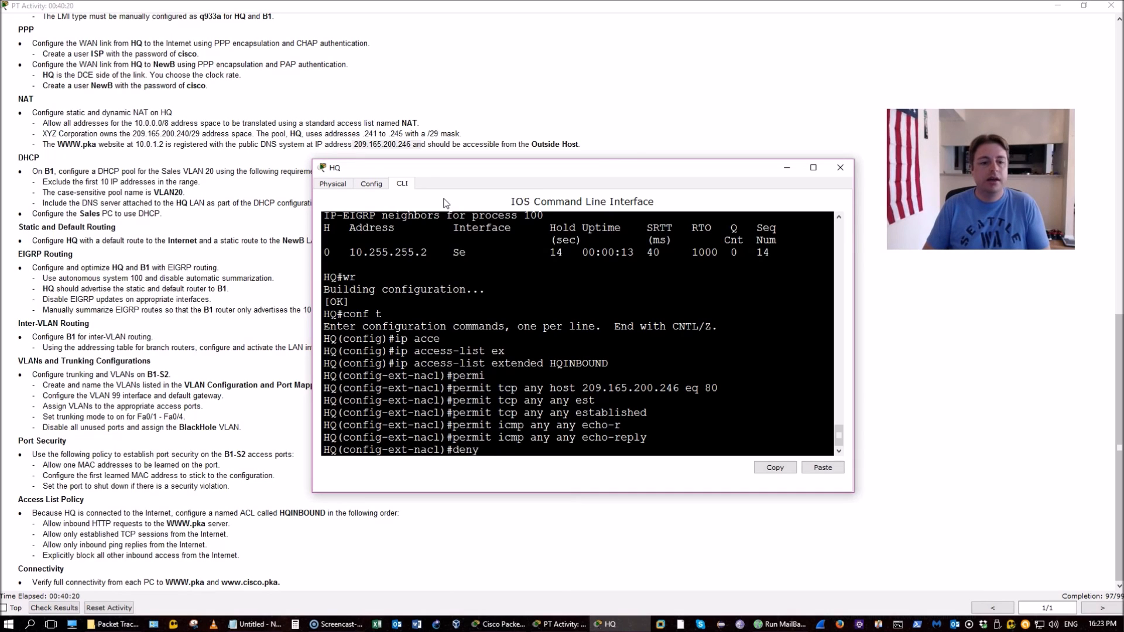
{"action": "type", "text": " ip aany"}
{"action": "key", "text": "BackSpace"}
{"action": "key", "text": "BackSpace"}
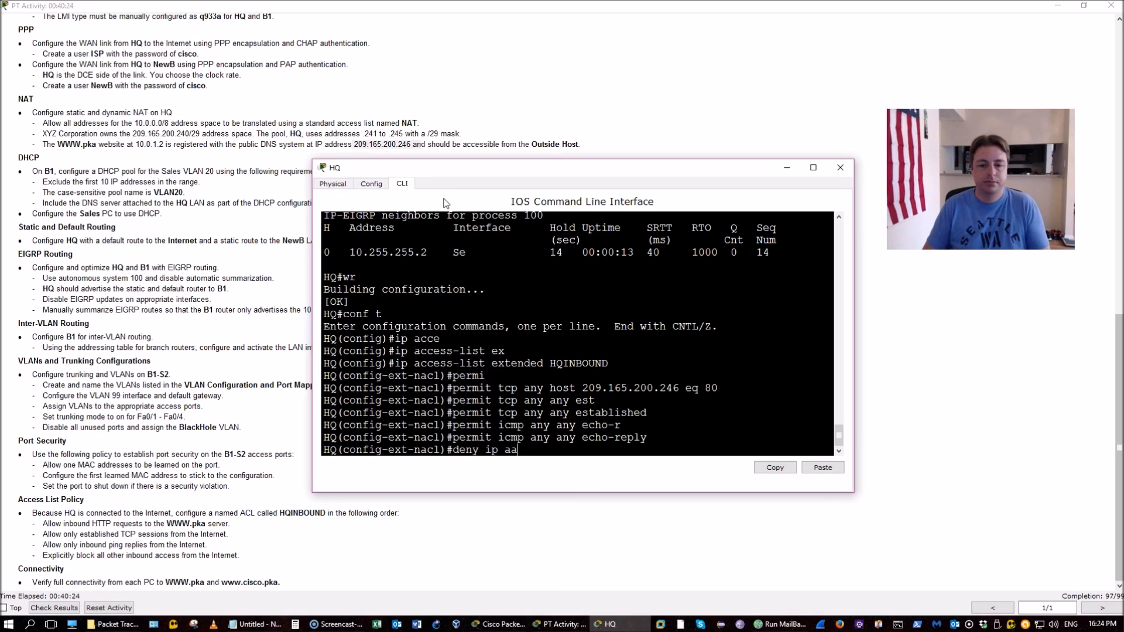
{"action": "type", "text": "ny any"}
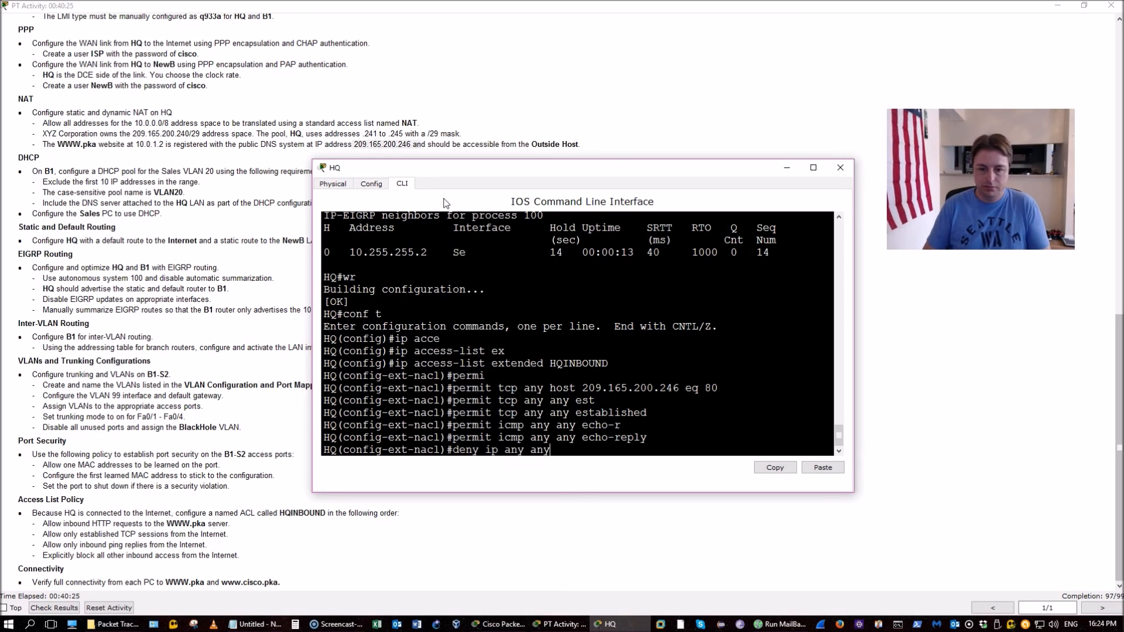
{"action": "key", "text": "Return"}
{"action": "type", "text": "do wr"}
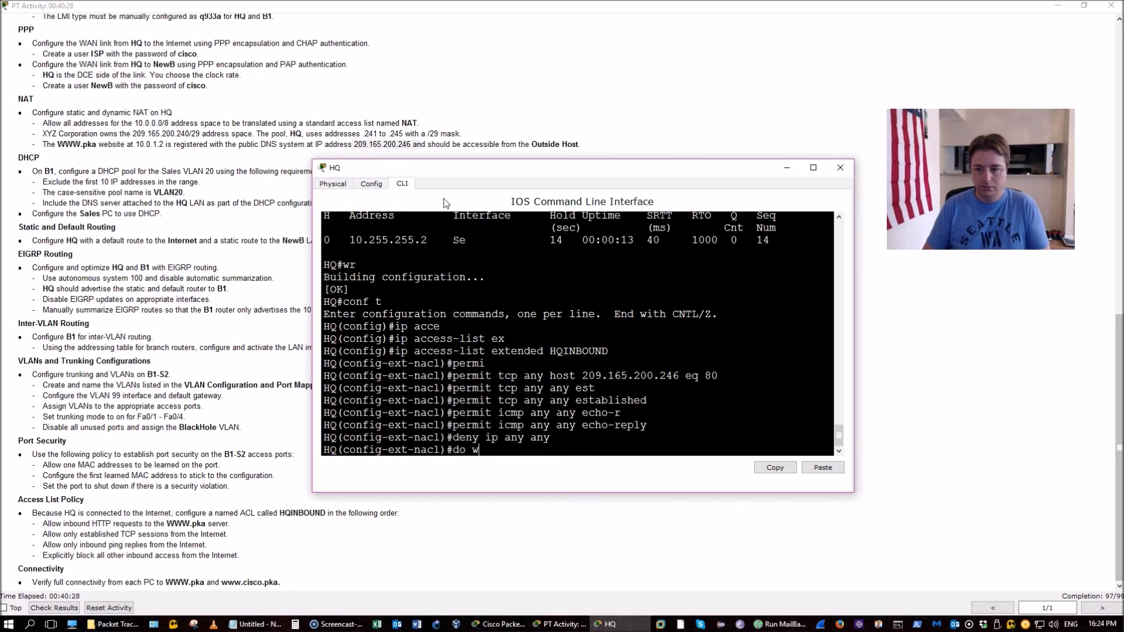
{"action": "key", "text": "Return"}
{"action": "key", "text": "Return"}
{"action": "key", "text": "Return"}
{"action": "key", "text": "Return"}
{"action": "key", "text": "Return"}
{"action": "key", "text": "Return"}
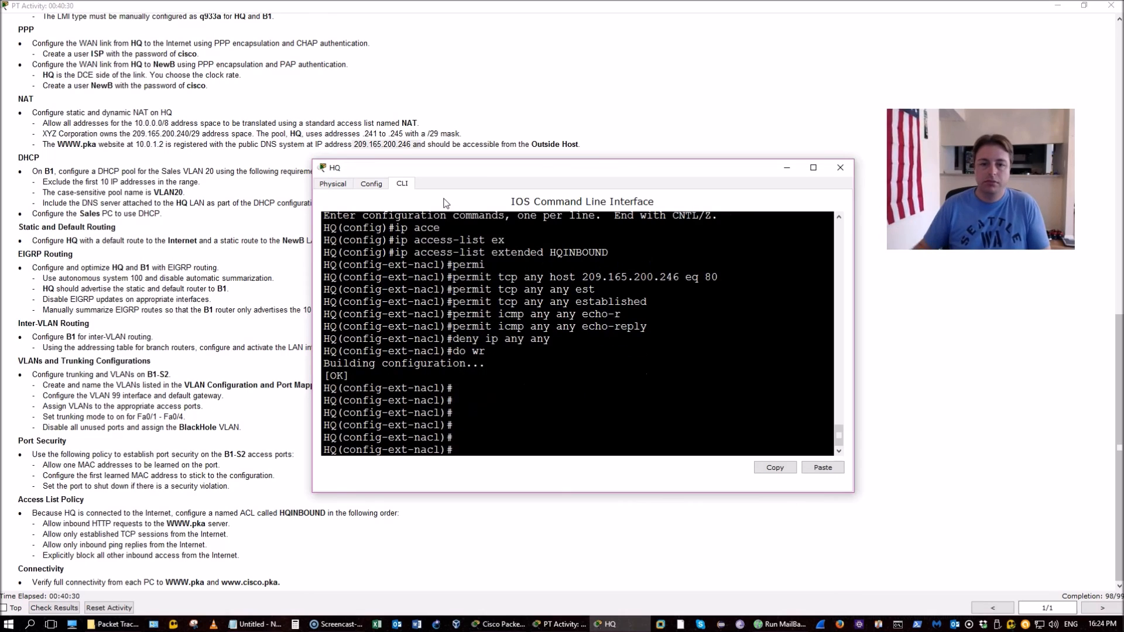
Leave ACL mode, check HQ's interfaces with show ip int brief, and select interface s0/1/0
{"action": "type", "text": "exi"}
{"action": "key", "text": "Return"}
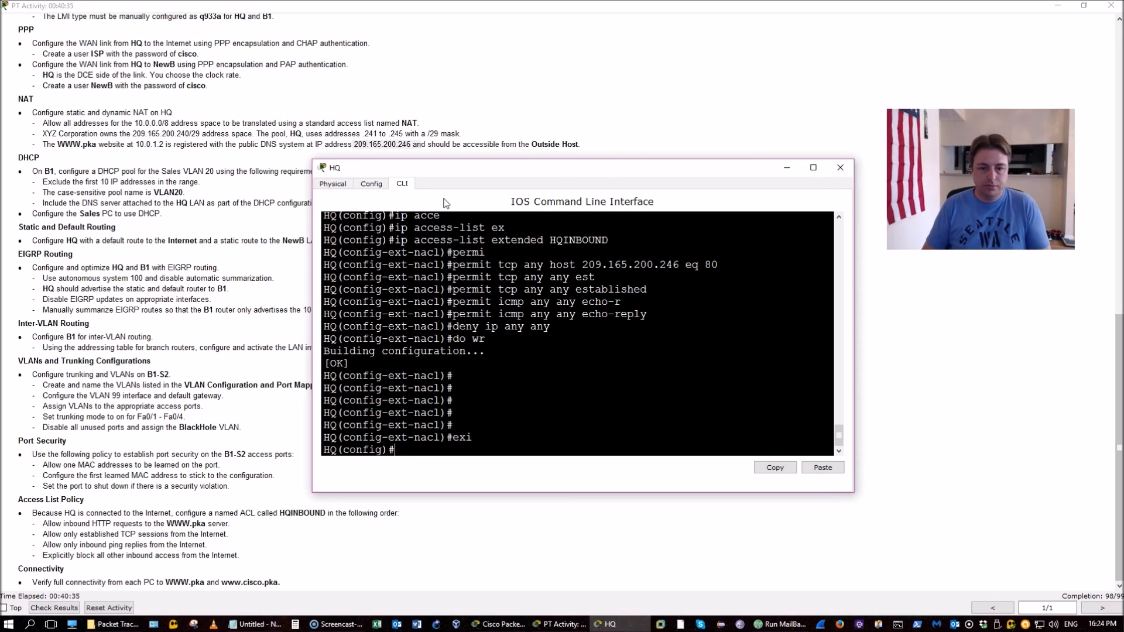
{"action": "type", "text": "do show ip int b"}
{"action": "key", "text": "Return"}
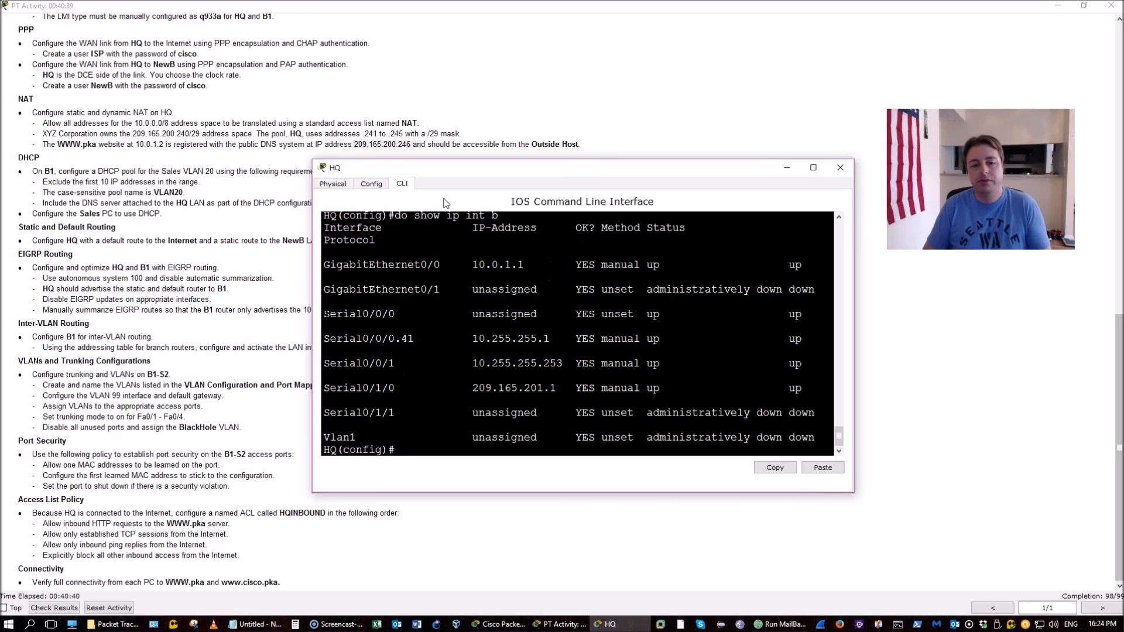
{"action": "type", "text": "int"}
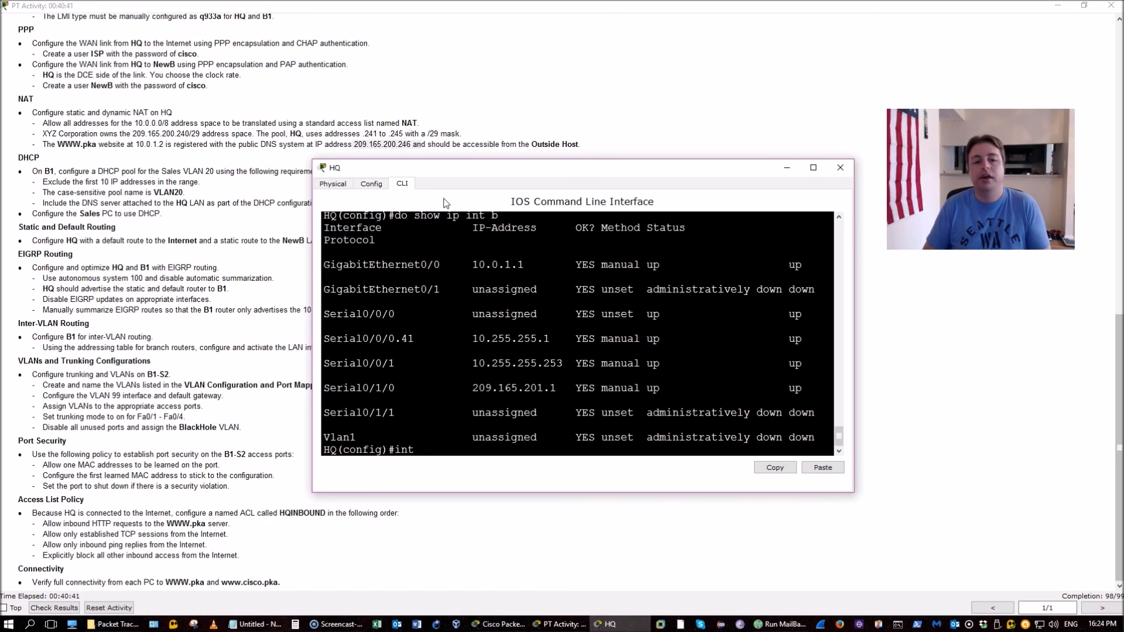
{"action": "type", "text": " s0/1/0"}
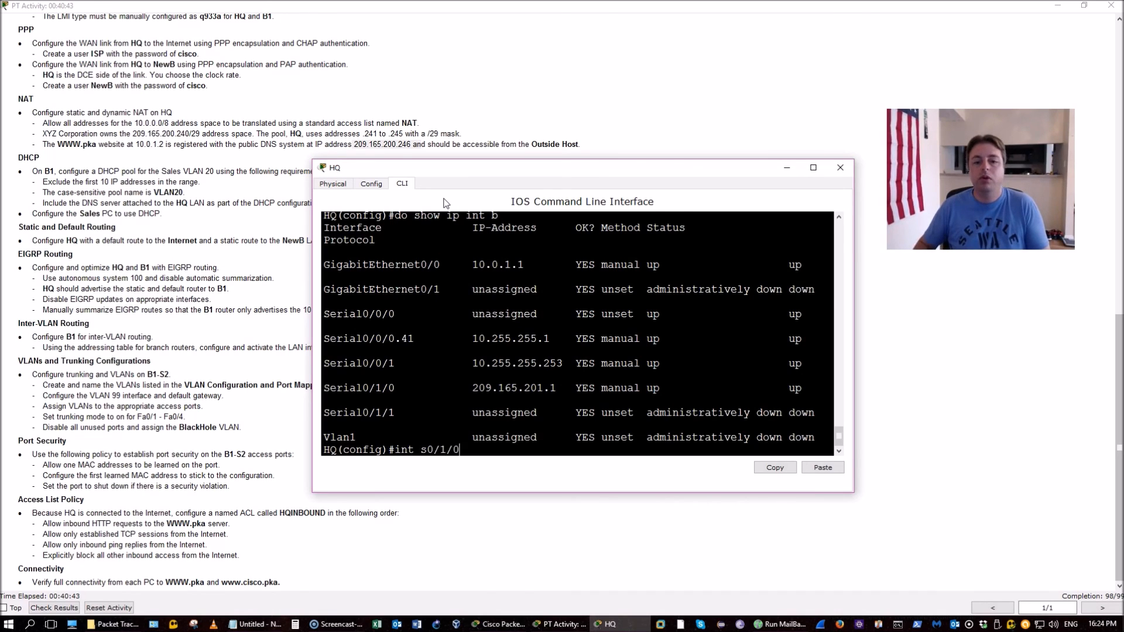
{"action": "key", "text": "Return"}
Apply 'ip access-group HQINBOUND in' on s0/1/0, save, and exit the interface
{"action": "type", "text": "ip acc"}
{"action": "key", "text": "Tab"}
{"action": "type", "text": "?"}
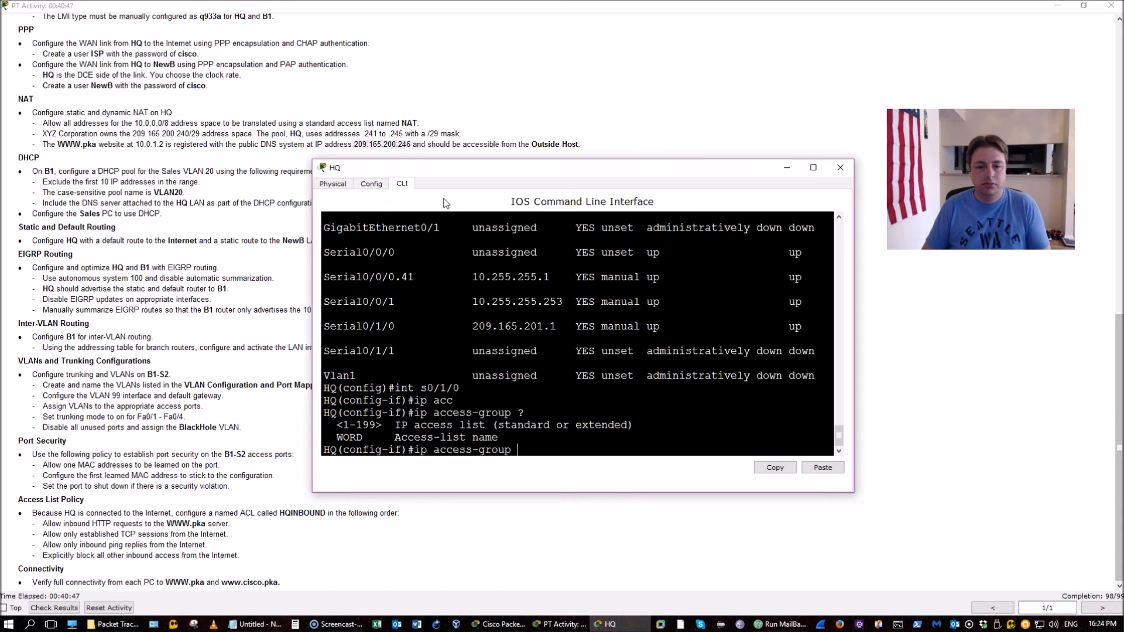
{"action": "type", "text": "HQINBOUND in"}
{"action": "key", "text": "Return"}
{"action": "type", "text": "d"}
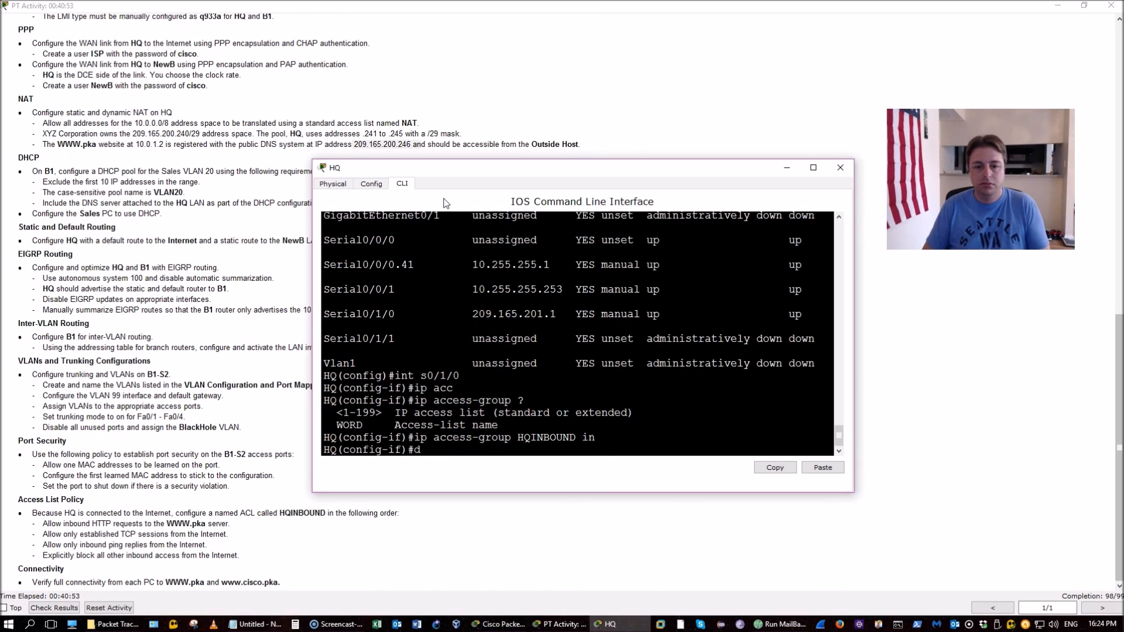
{"action": "type", "text": "o wr"}
{"action": "key", "text": "Return"}
{"action": "type", "text": "exi"}
{"action": "key", "text": "Return"}
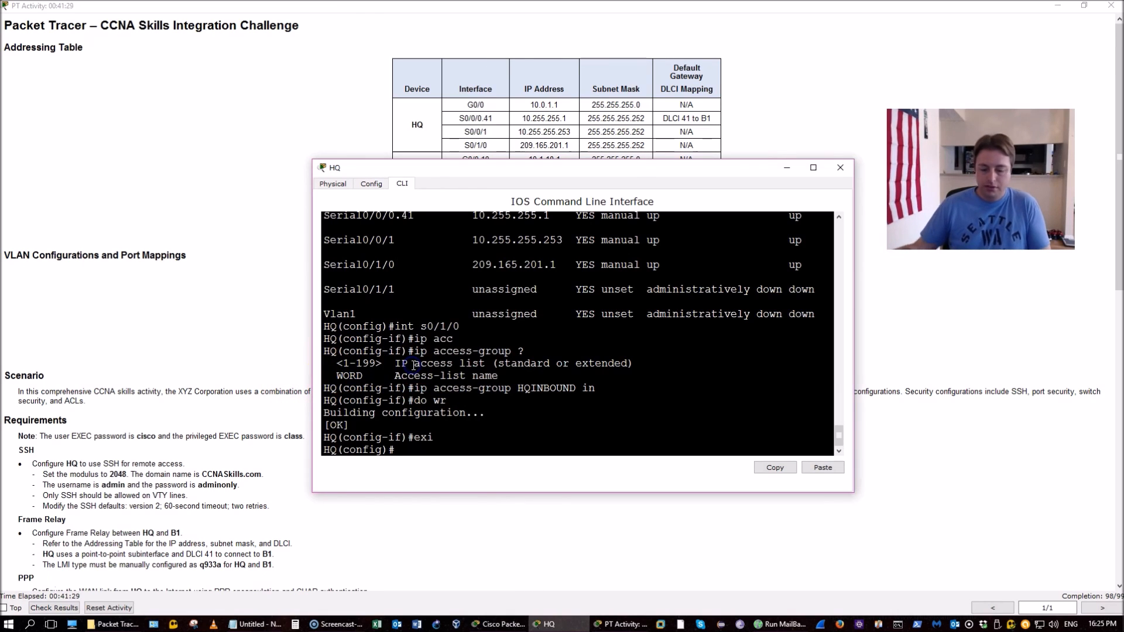
Add 'redistribute static' under HQ's router eigrp 100 and save with do wr
{"action": "type", "text": "router ei"}
{"action": "key", "text": "Tab"}
{"action": "type", "text": "100"}
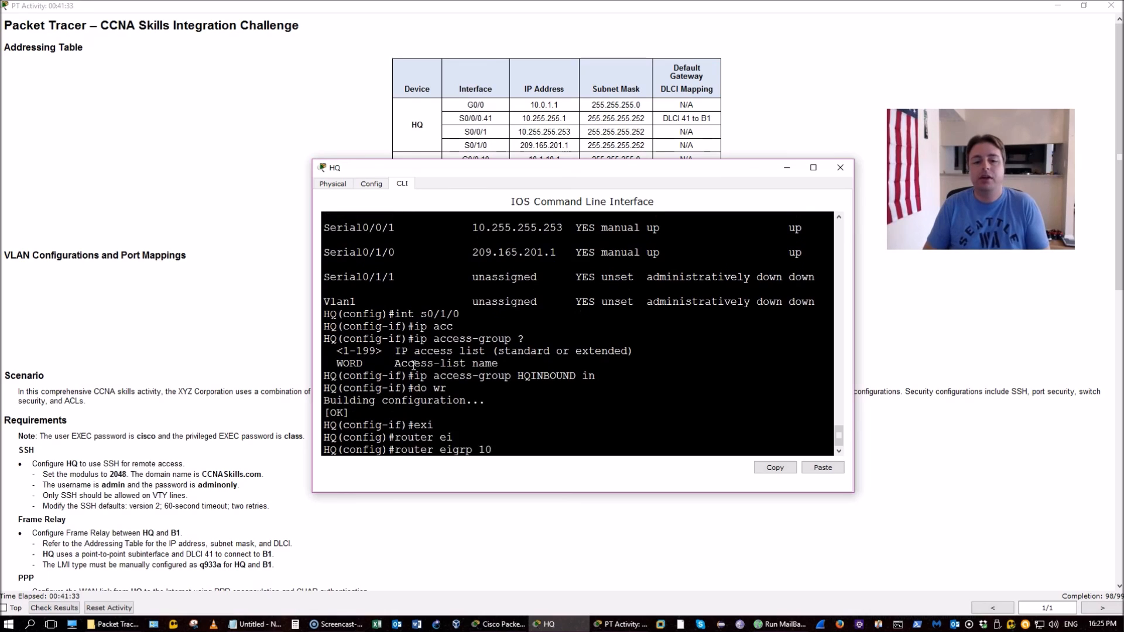
{"action": "key", "text": "Return"}
{"action": "type", "text": "res"}
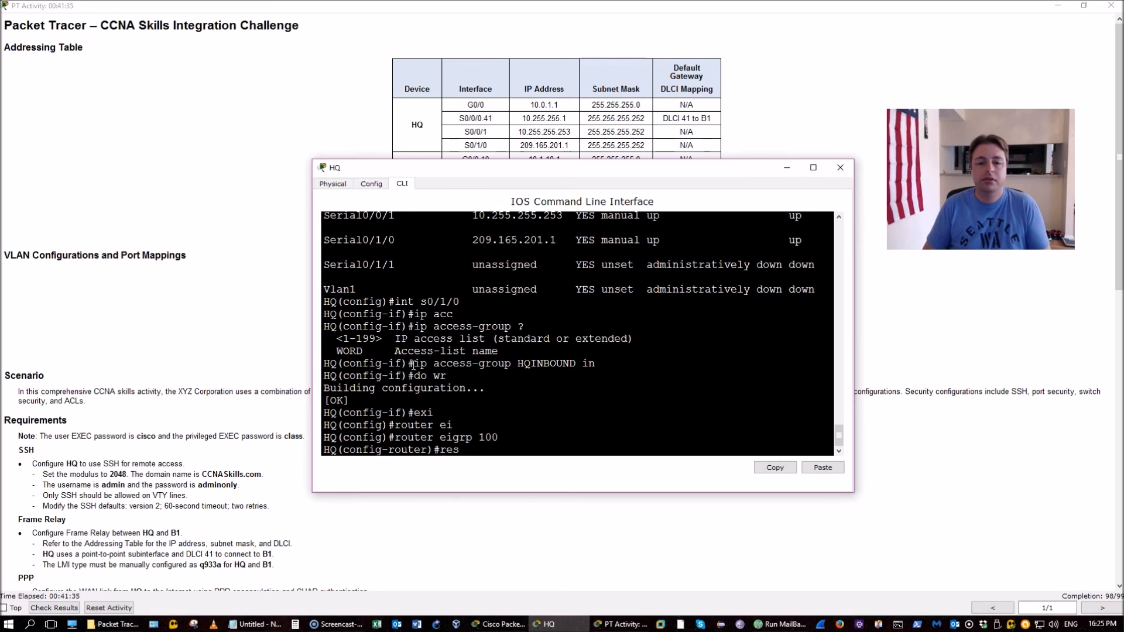
{"action": "key", "text": "BackSpace"}
{"action": "type", "text": "d"}
{"action": "key", "text": "Tab"}
{"action": "type", "text": "sta"}
{"action": "key", "text": "Tab"}
{"action": "key", "text": "Return"}
{"action": "type", "text": "do wr"}
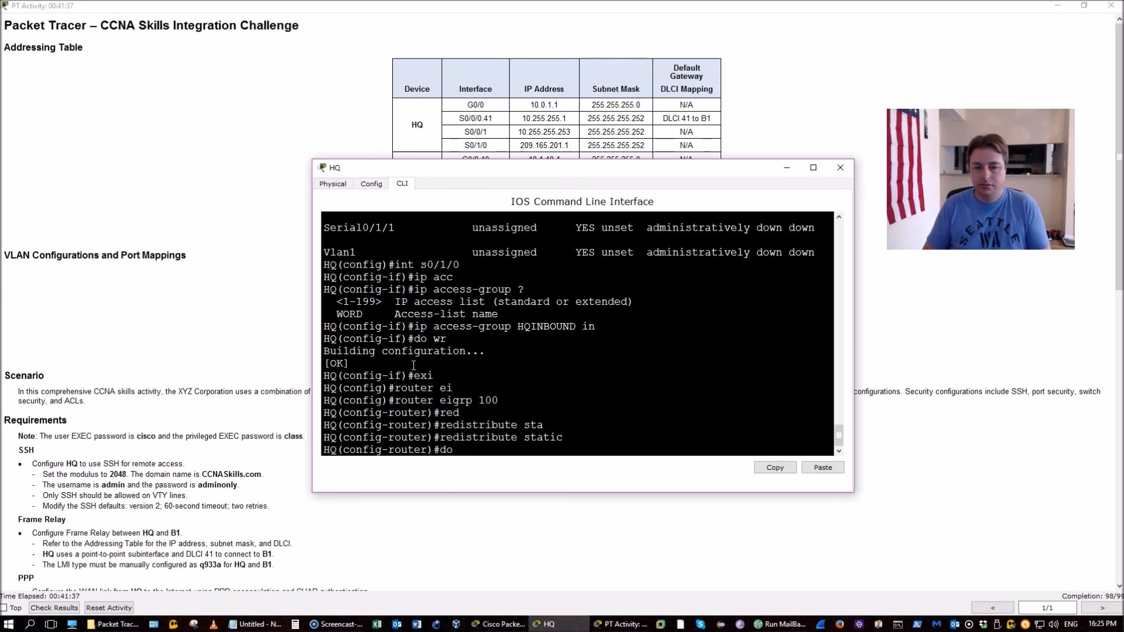
{"action": "key", "text": "Return"}
Exit to privileged mode and save HQ's configuration again with wr
{"action": "type", "text": "exi"}
{"action": "key", "text": "Return"}
{"action": "key", "text": "ctrl+z"}
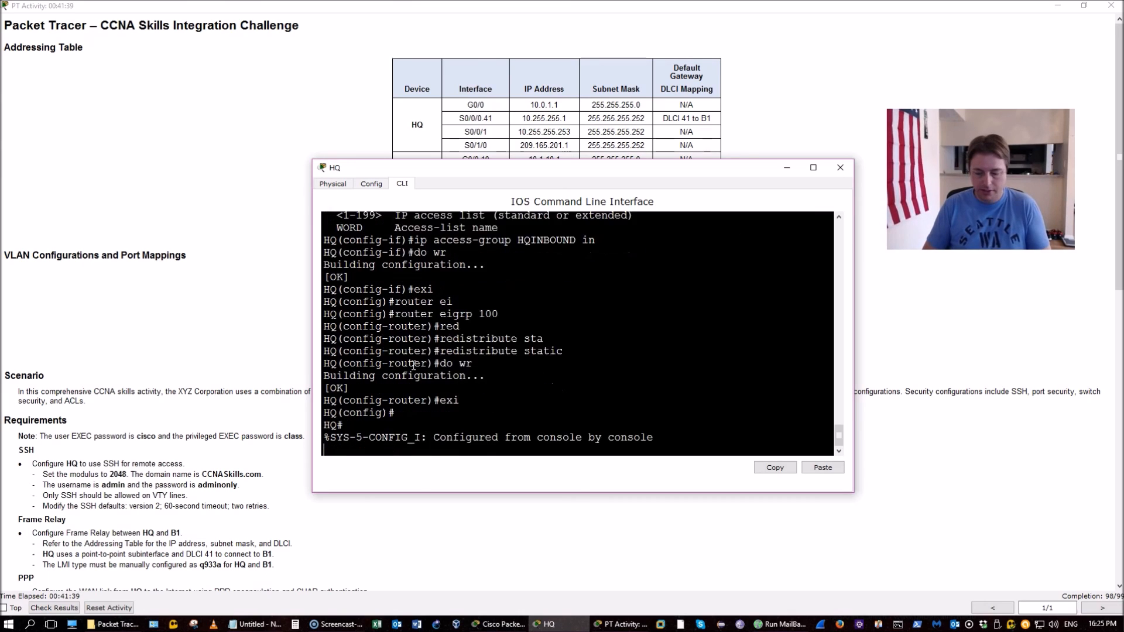
{"action": "key", "text": "Return"}
{"action": "key", "text": "Return"}
{"action": "key", "text": "Return"}
{"action": "key", "text": "Return"}
{"action": "type", "text": "wr"}
{"action": "key", "text": "Return"}
Display HQ's NAT translation table with show ip nat translations
{"action": "left_click", "coordinate": [451, 360]}
{"action": "key", "text": "Return"}
{"action": "key", "text": "Return"}
{"action": "type", "text": "nat"}
{"action": "key", "text": "Tab"}
{"action": "type", "text": "tr"}
{"action": "key", "text": "Tab"}
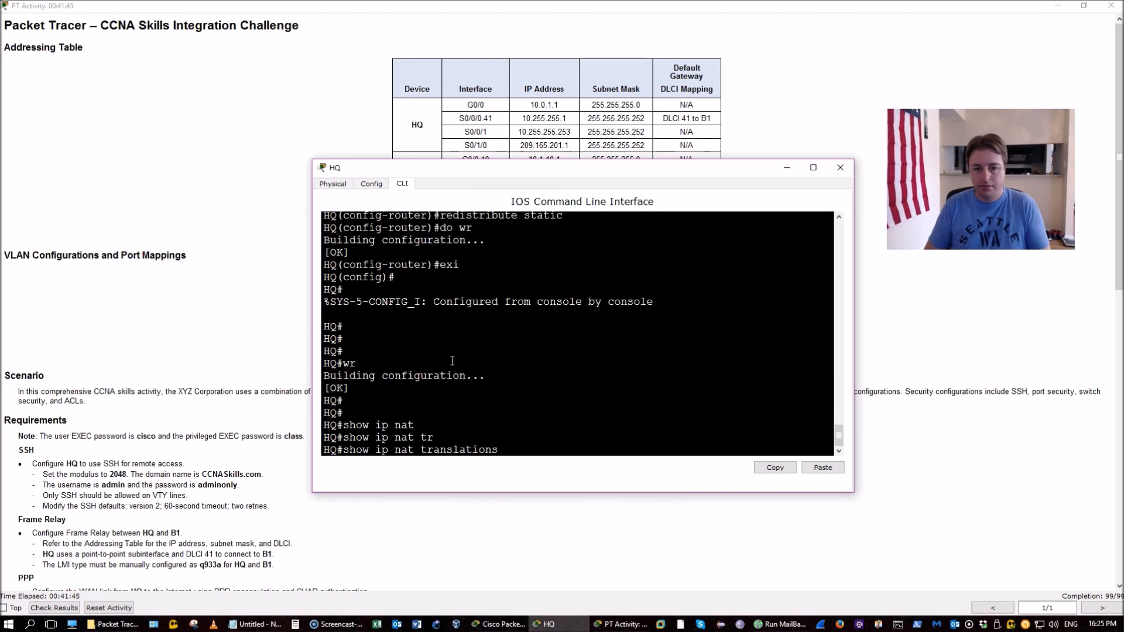
{"action": "key", "text": "Return"}
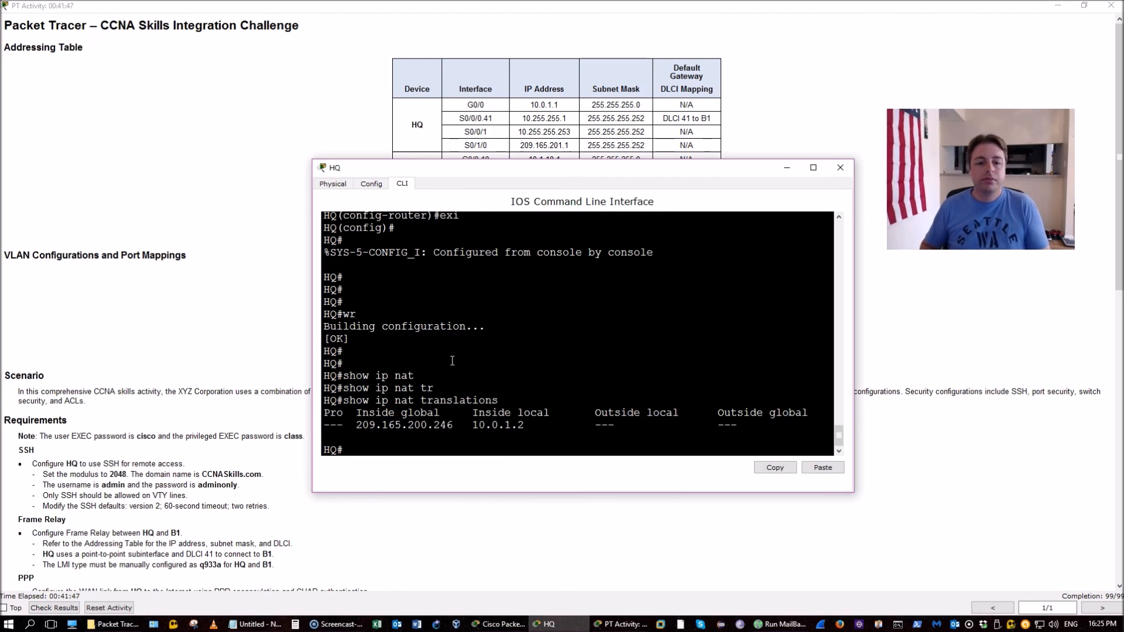
Confirm in show ip protocols that EIGRP redistributes static routes, then bring up Notepad
{"action": "type", "text": "sh"}
{"action": "key", "text": "Tab"}
{"action": "type", "text": "ip por"}
{"action": "key", "text": "BackSpace"}
{"action": "key", "text": "BackSpace"}
{"action": "type", "text": "rot"}
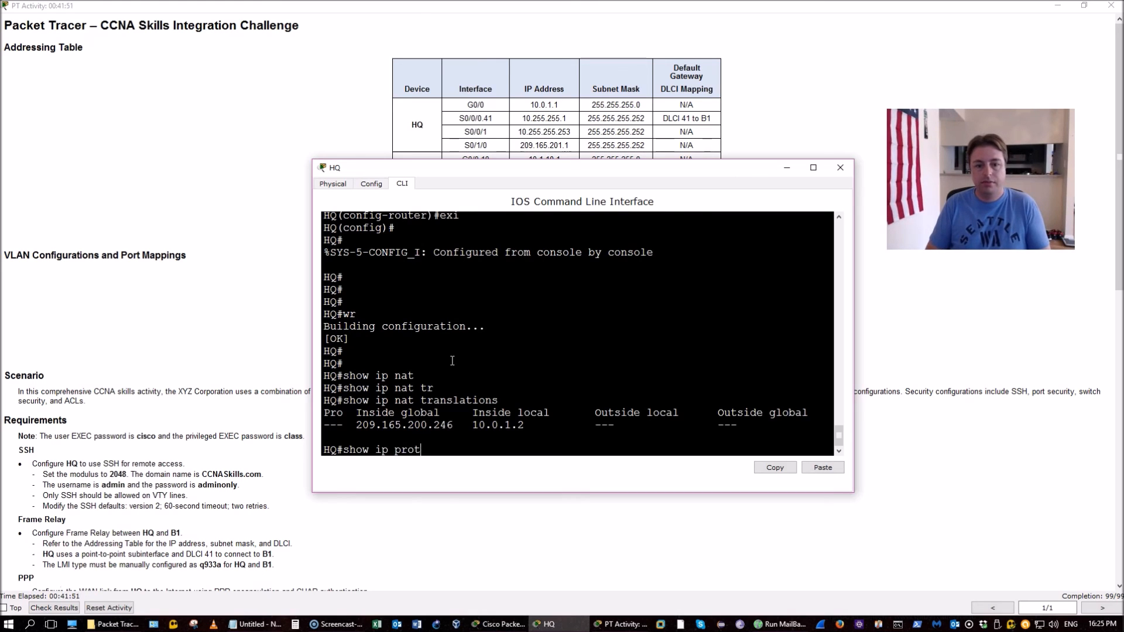
{"action": "key", "text": "Tab"}
{"action": "key", "text": "Return"}
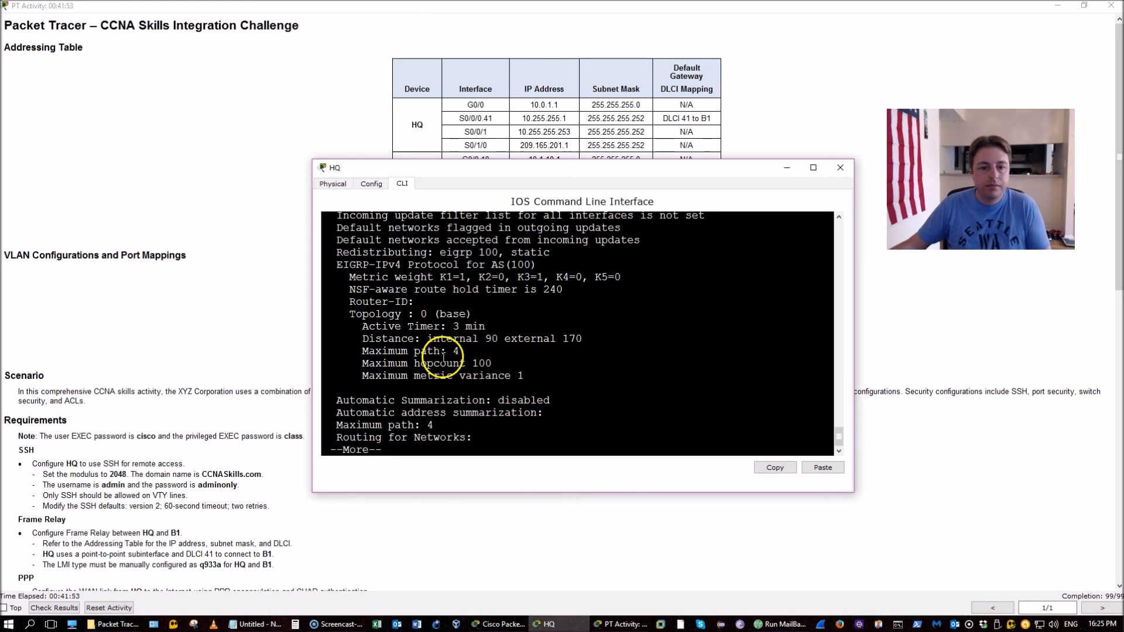
{"action": "key", "text": "space"}
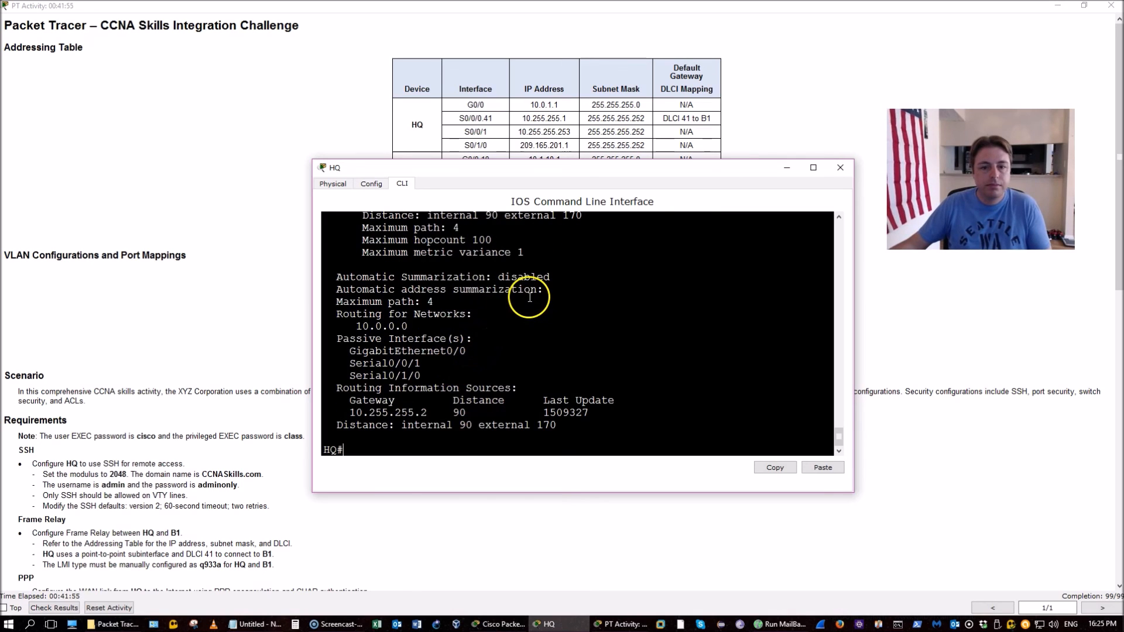
{"action": "scroll", "coordinate": [530, 297], "scroll_direction": "up", "scroll_amount": 5}
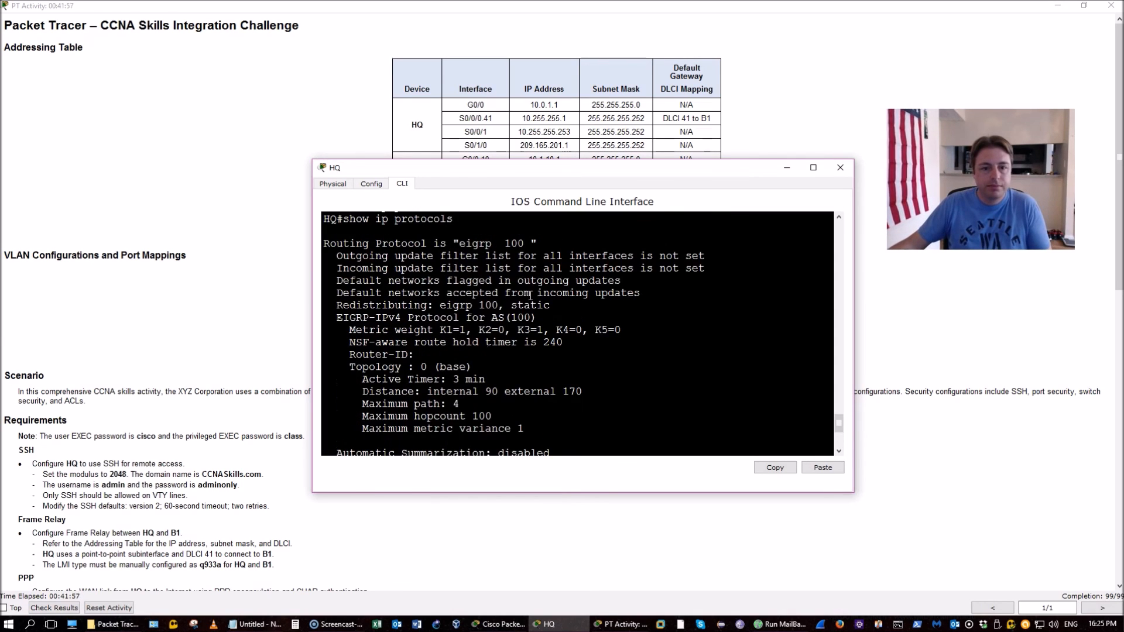
{"action": "left_click_drag", "start_coordinate": [326, 304], "coordinate": [537, 318]}
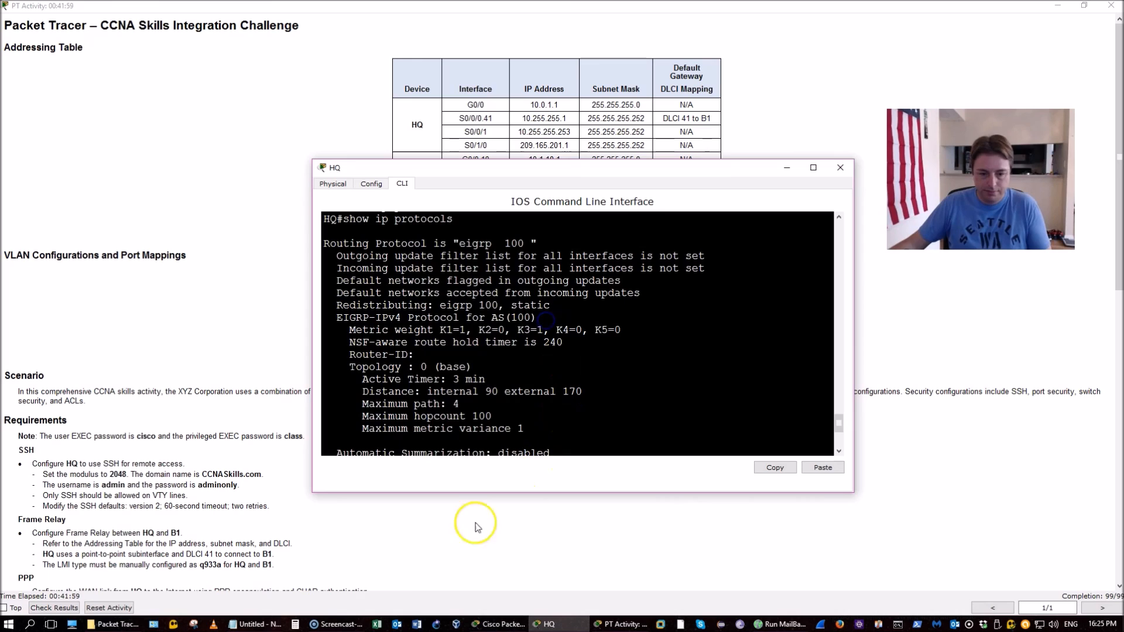
{"action": "left_click", "coordinate": [269, 623]}
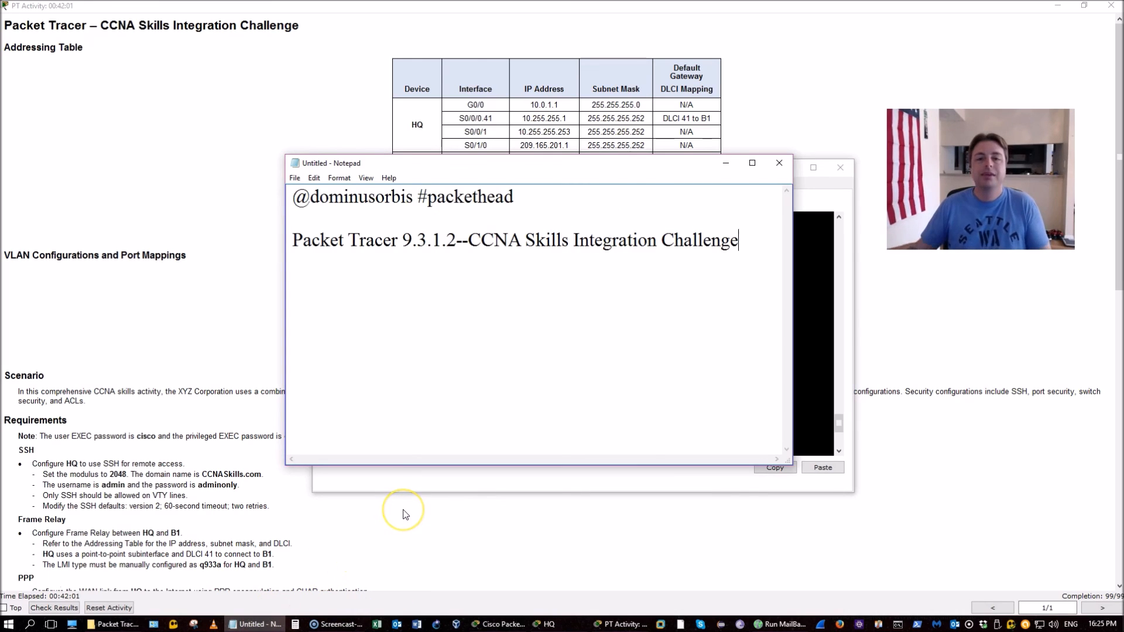